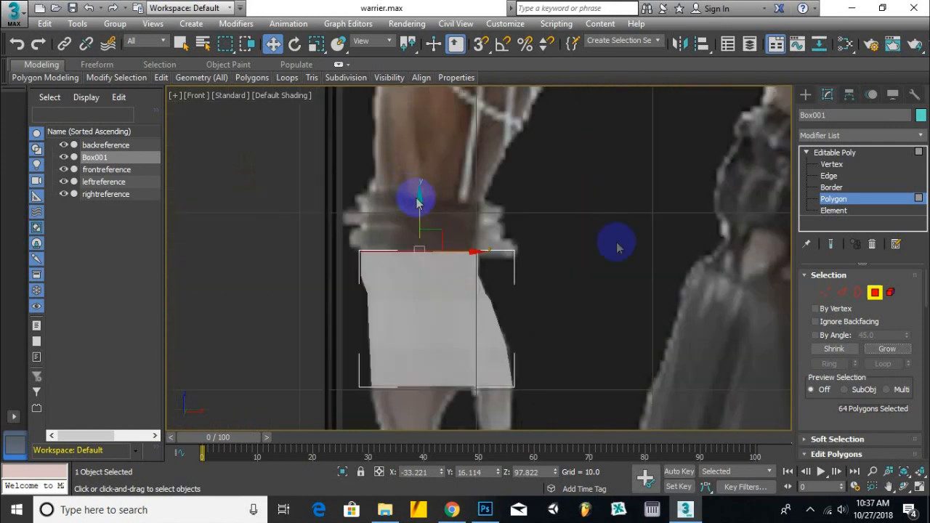
Extrude the top polygons of the arm mesh up over the wrist wraps in the front reference.
{"action": "left_click", "coordinate": [828, 384]}
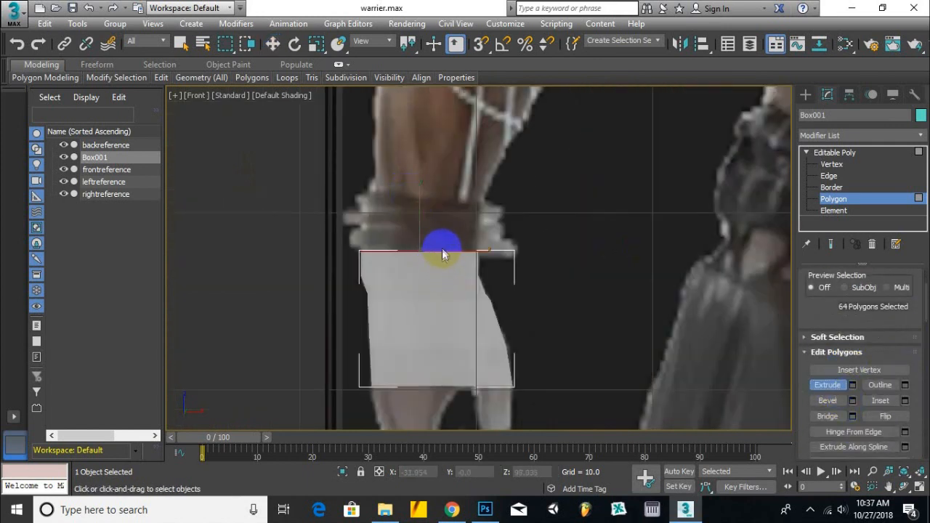
{"action": "middle_click_drag", "start_coordinate": [442, 248], "coordinate": [447, 255], "text": "alt"}
{"action": "left_click_drag", "start_coordinate": [446, 254], "coordinate": [443, 218]}
{"action": "key", "text": "f"}
{"action": "scroll", "coordinate": [433, 183], "scroll_direction": "up", "scroll_amount": 5}
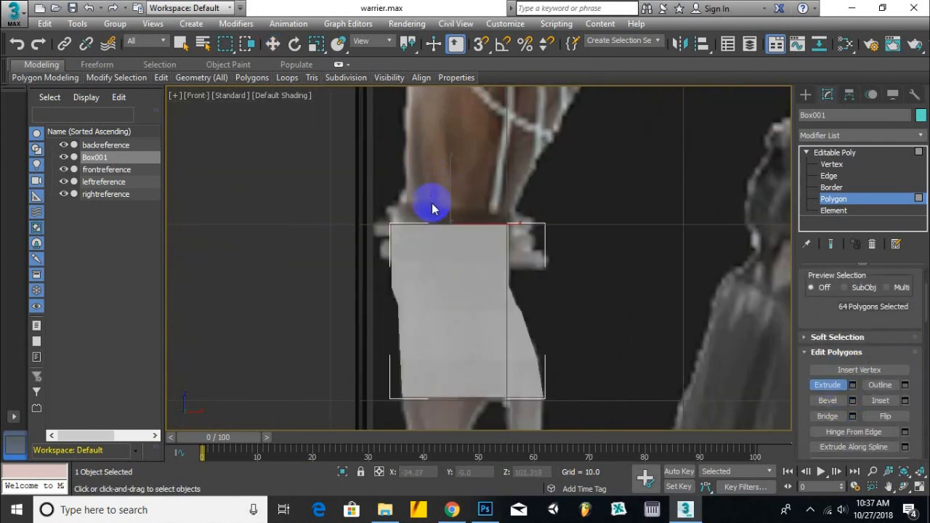
{"action": "left_click", "coordinate": [317, 44]}
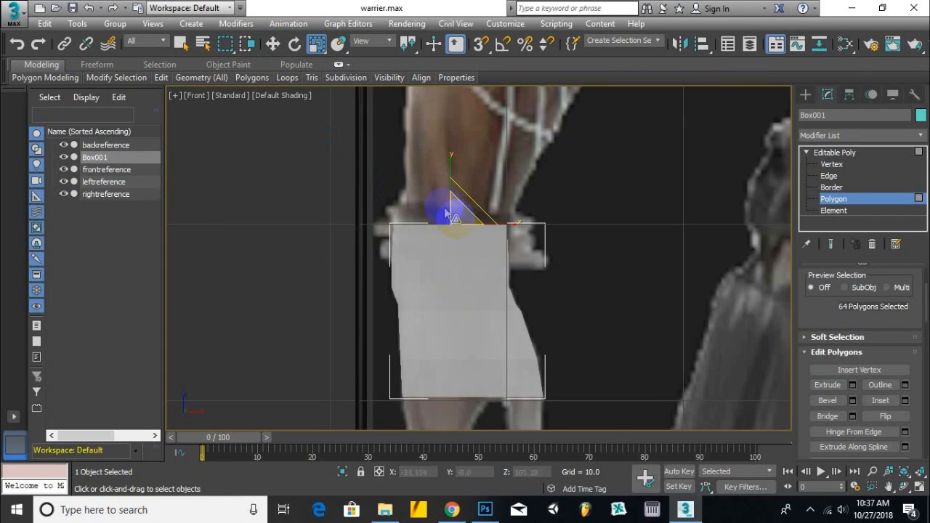
{"action": "key", "text": "w"}
{"action": "key", "text": "l"}
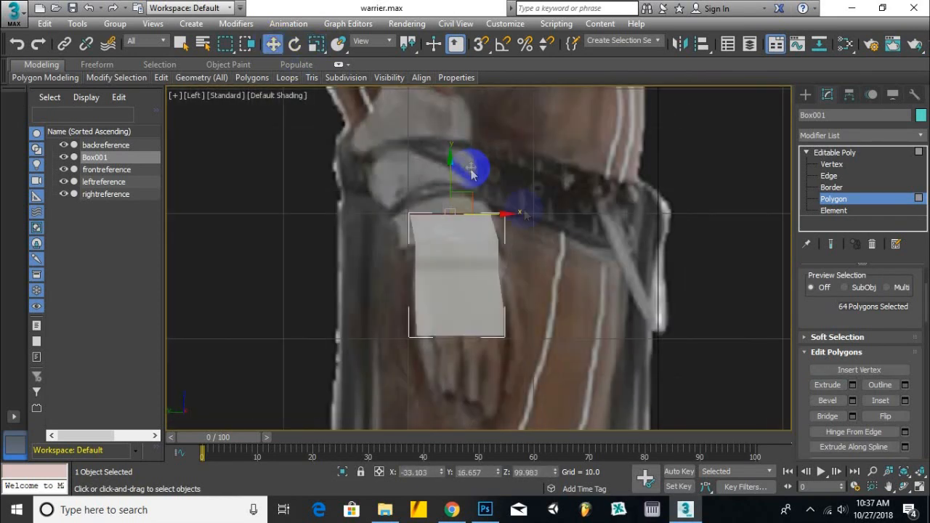
Extrude the top polygons up to the lower forearm and shift the new end about 1.2 units toward the body.
{"action": "left_click", "coordinate": [830, 388]}
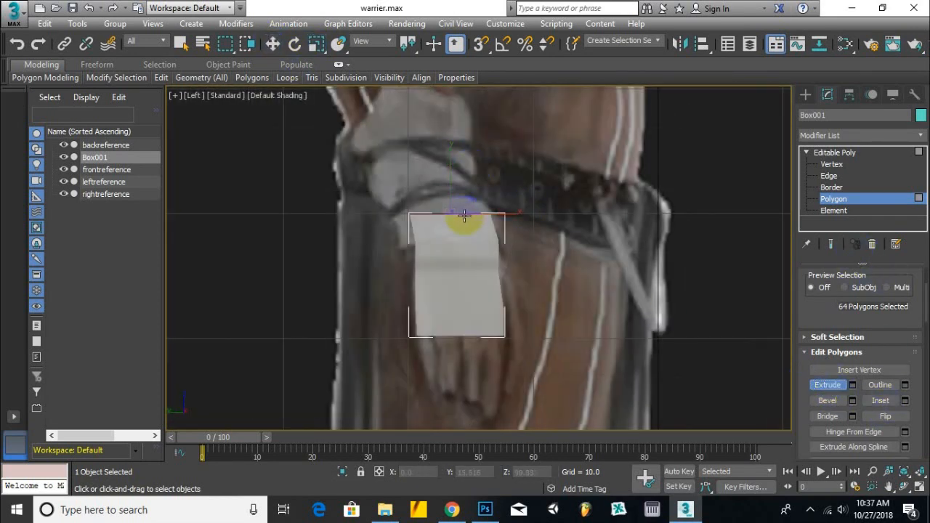
{"action": "middle_click_drag", "start_coordinate": [464, 215], "coordinate": [466, 219], "text": "alt"}
{"action": "left_click_drag", "start_coordinate": [466, 219], "coordinate": [453, 164]}
{"action": "middle_click_drag", "start_coordinate": [454, 164], "coordinate": [374, 145], "text": "alt"}
{"action": "key", "text": "l"}
{"action": "scroll", "coordinate": [515, 218], "scroll_direction": "up", "scroll_amount": 5}
{"action": "key", "text": "w"}
{"action": "key", "text": "f"}
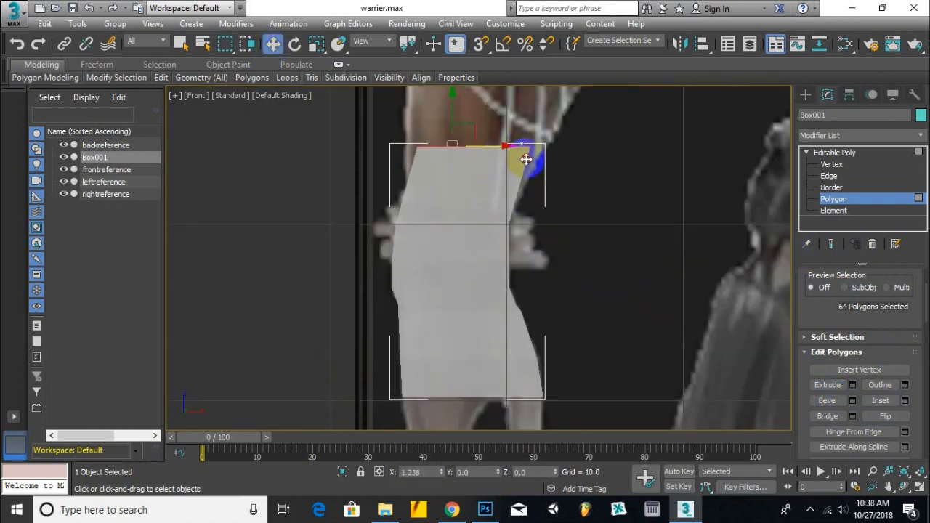
Adjust the lower forearm vertices in the front and left views, moving the rear ones backward toward the reference outline.
{"action": "key", "text": "1"}
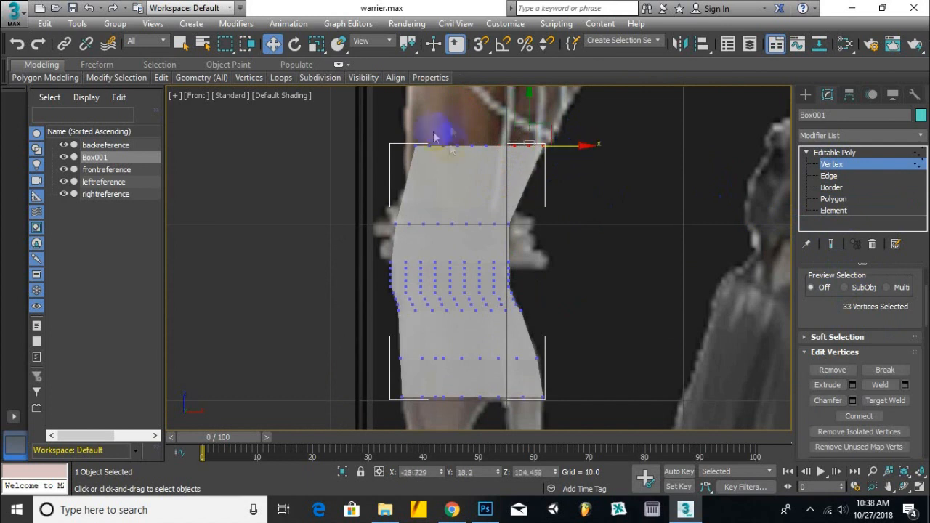
{"action": "key", "text": "l"}
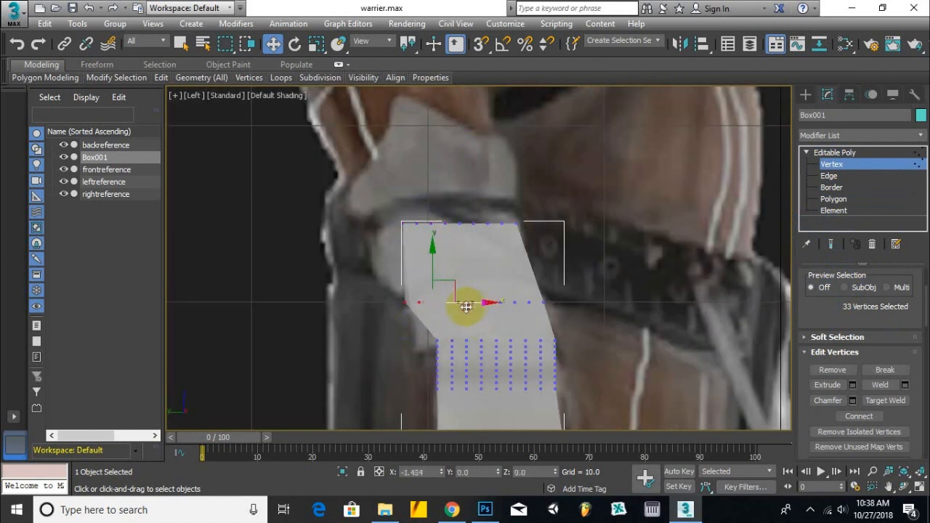
{"action": "left_click_drag", "start_coordinate": [390, 246], "coordinate": [354, 246]}
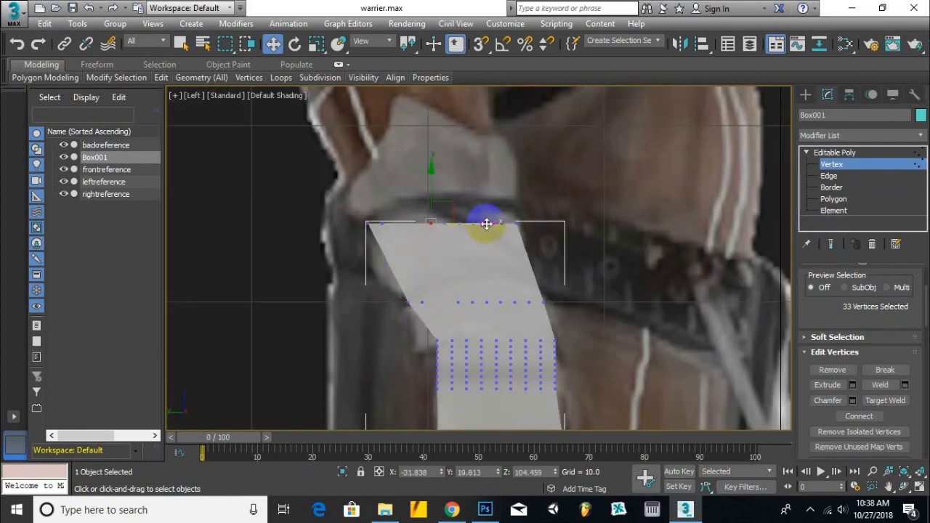
Extrude the top polygons farther up the forearm and shift the new end about 1 unit backward in the left view.
{"action": "left_click", "coordinate": [834, 198]}
{"action": "middle_click_drag", "start_coordinate": [567, 276], "coordinate": [477, 217], "text": "alt"}
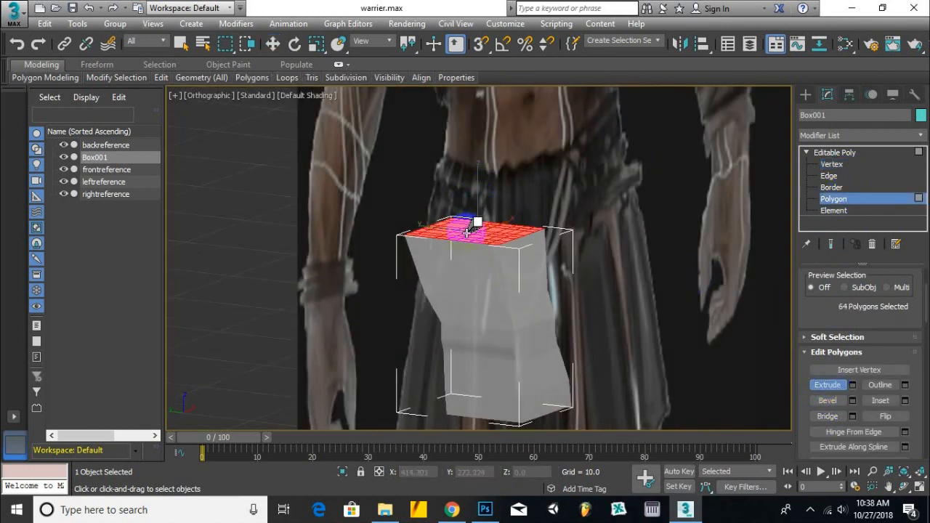
{"action": "key", "text": "l"}
{"action": "key", "text": "w"}
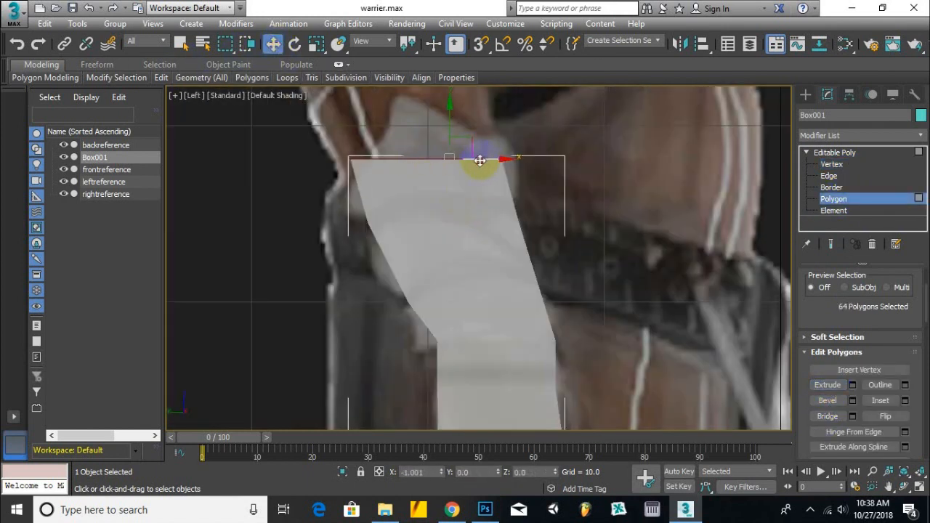
Move the inner-side vertices of the top two forearm rows outward to match the arm outline in the front view.
{"action": "key", "text": "f"}
{"action": "key", "text": "1"}
{"action": "scroll", "coordinate": [524, 196], "scroll_direction": "up", "scroll_amount": 3}
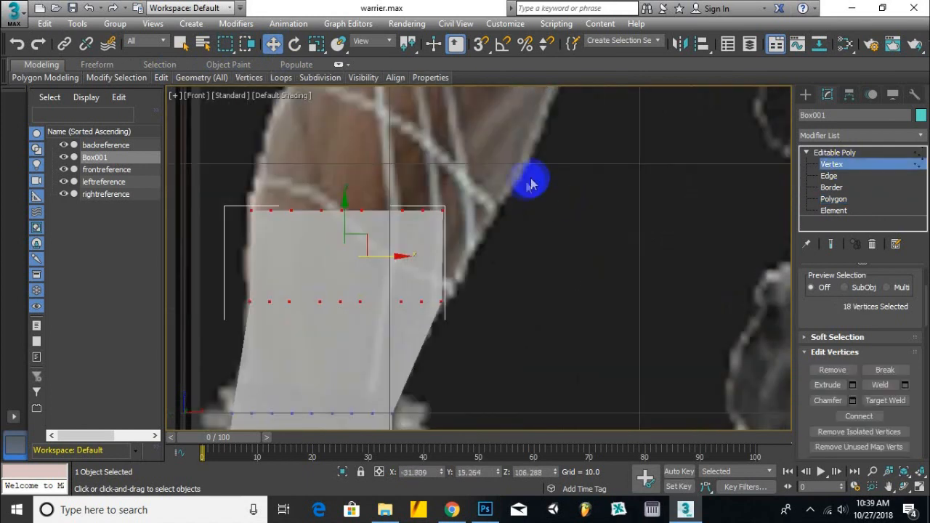
{"action": "left_click_drag", "start_coordinate": [518, 223], "coordinate": [520, 223]}
{"action": "left_click_drag", "start_coordinate": [477, 287], "coordinate": [431, 315]}
{"action": "left_click_drag", "start_coordinate": [487, 305], "coordinate": [493, 306]}
{"action": "middle_click_drag", "start_coordinate": [473, 280], "coordinate": [586, 302], "text": "alt"}
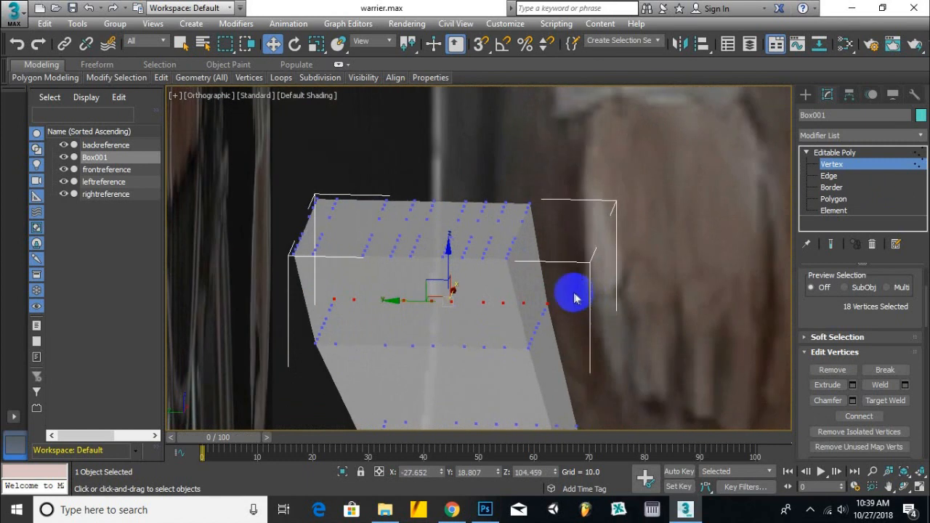
{"action": "key", "text": "f"}
{"action": "scroll", "coordinate": [574, 298], "scroll_direction": "down", "scroll_amount": 3}
Extrude the top polygons to the middle of the forearm and shift the new end backward to follow the side reference.
{"action": "left_click", "coordinate": [831, 188]}
{"action": "scroll", "coordinate": [577, 239], "scroll_direction": "down", "scroll_amount": 2}
{"action": "middle_click_drag", "start_coordinate": [577, 239], "coordinate": [581, 242], "text": "alt"}
{"action": "left_click", "coordinate": [845, 200]}
{"action": "scroll", "coordinate": [515, 200], "scroll_direction": "up", "scroll_amount": 3}
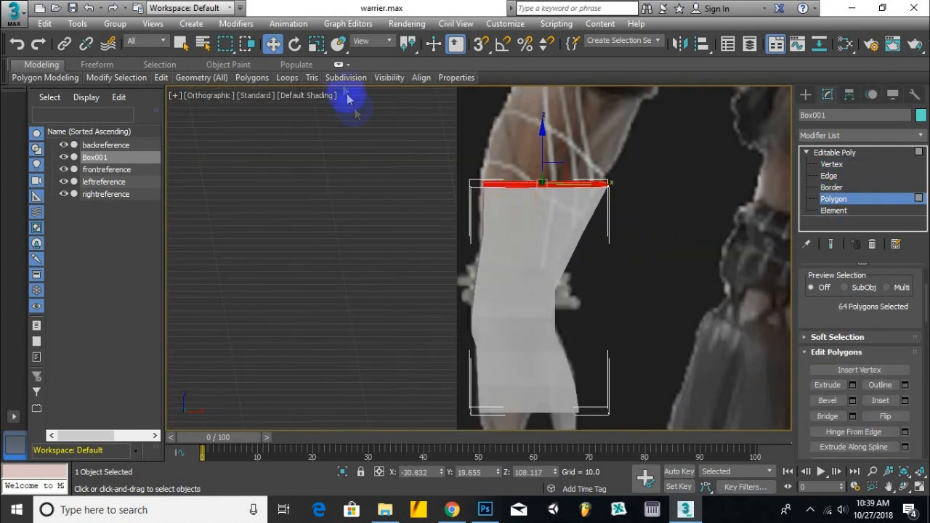
{"action": "key", "text": "shift+e"}
{"action": "left_click_drag", "start_coordinate": [561, 180], "coordinate": [623, 135]}
{"action": "left_click", "coordinate": [276, 47]}
{"action": "key", "text": "l"}
{"action": "scroll", "coordinate": [511, 144], "scroll_direction": "up", "scroll_amount": 3}
{"action": "left_click_drag", "start_coordinate": [531, 210], "coordinate": [521, 210]}
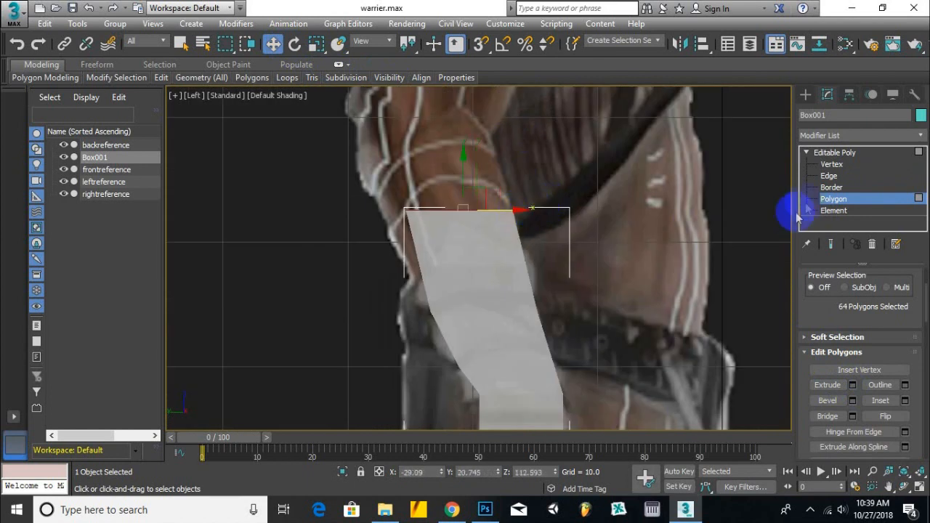
Fit the top vertex row to the forearm by moving its rear, outer and inner vertices to the side and front outlines.
{"action": "left_click", "coordinate": [829, 167]}
{"action": "left_click_drag", "start_coordinate": [362, 200], "coordinate": [470, 291]}
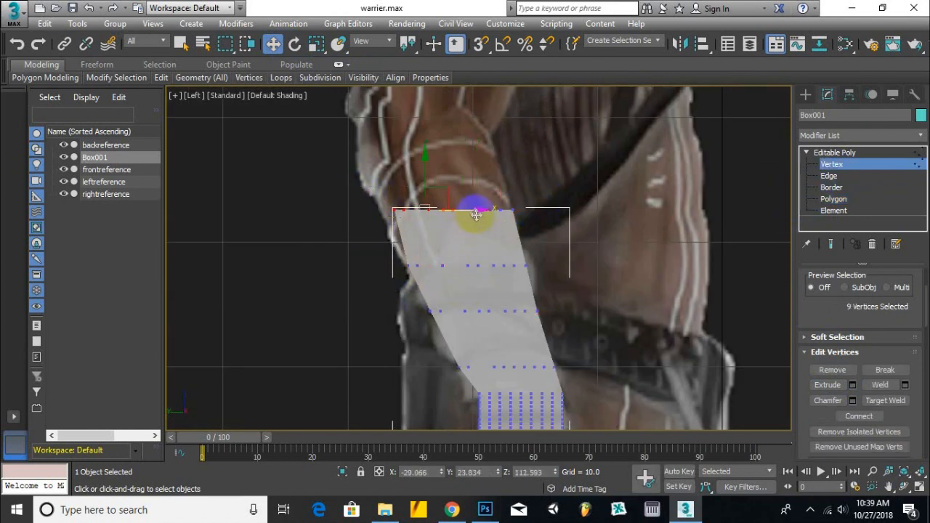
{"action": "key", "text": "f"}
{"action": "scroll", "coordinate": [468, 218], "scroll_direction": "up", "scroll_amount": 3}
{"action": "middle_click_drag", "start_coordinate": [458, 253], "coordinate": [438, 408]}
{"action": "left_click_drag", "start_coordinate": [466, 138], "coordinate": [393, 209]}
{"action": "left_click_drag", "start_coordinate": [491, 167], "coordinate": [477, 170]}
{"action": "left_click_drag", "start_coordinate": [555, 142], "coordinate": [647, 166]}
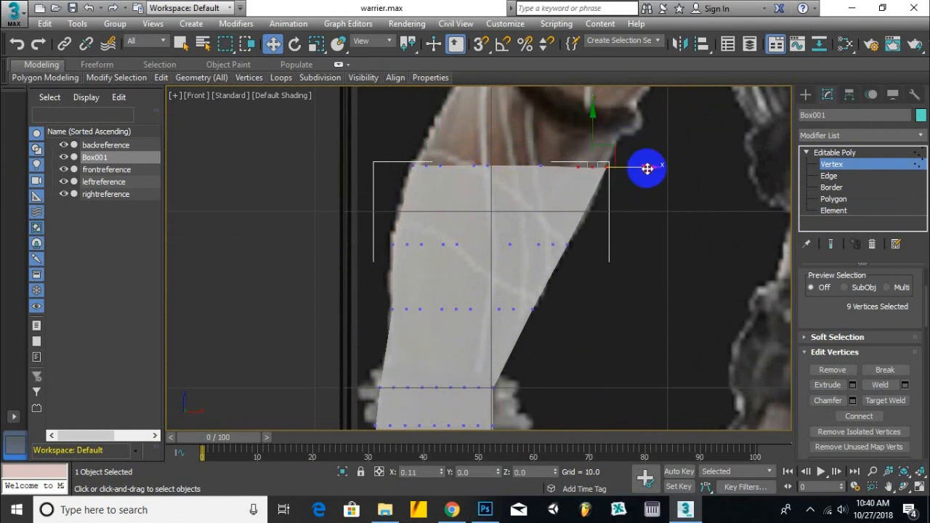
Extrude the top polygons up to the dark band at the elbow and shift the new end about 1.9 units toward the body.
{"action": "left_click", "coordinate": [833, 199]}
{"action": "left_click", "coordinate": [827, 385]}
{"action": "scroll", "coordinate": [556, 297], "scroll_direction": "down", "scroll_amount": 1}
{"action": "middle_click_drag", "start_coordinate": [557, 299], "coordinate": [555, 316], "text": "alt"}
{"action": "left_click_drag", "start_coordinate": [550, 195], "coordinate": [555, 157]}
{"action": "key", "text": "f"}
{"action": "scroll", "coordinate": [519, 259], "scroll_direction": "down", "scroll_amount": 3}
{"action": "scroll", "coordinate": [519, 259], "scroll_direction": "up", "scroll_amount": 3}
{"action": "key", "text": "w"}
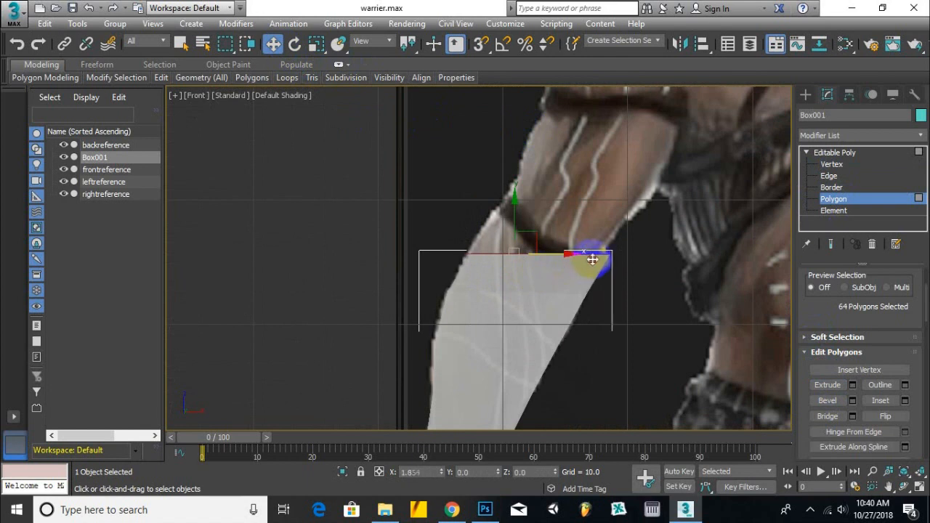
Shift the end polygons at the elbow backward in the left view to line up with the side reference.
{"action": "key", "text": "l"}
{"action": "left_click_drag", "start_coordinate": [505, 173], "coordinate": [490, 175]}
{"action": "scroll", "coordinate": [469, 224], "scroll_direction": "up", "scroll_amount": 3}
{"action": "middle_click_drag", "start_coordinate": [469, 224], "coordinate": [495, 307]}
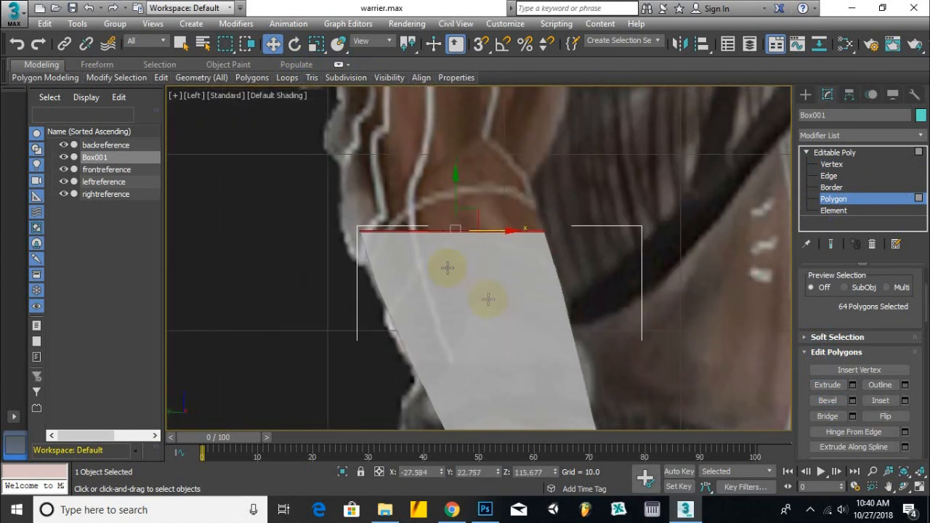
Extrude the top polygons past the elbow, shifting the new end about 2 units backward and about 2.5 units toward the body.
{"action": "left_click", "coordinate": [828, 385]}
{"action": "middle_click_drag", "start_coordinate": [453, 245], "coordinate": [459, 182], "text": "alt"}
{"action": "left_click_drag", "start_coordinate": [459, 182], "coordinate": [453, 141]}
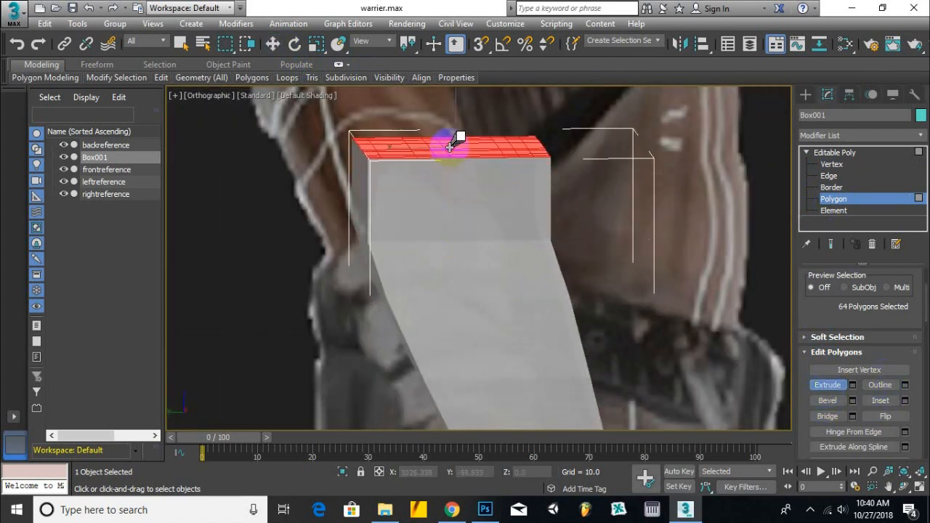
{"action": "key", "text": "l"}
{"action": "scroll", "coordinate": [453, 141], "scroll_direction": "down", "scroll_amount": 2}
{"action": "left_click", "coordinate": [274, 45]}
{"action": "middle_click_drag", "start_coordinate": [499, 122], "coordinate": [501, 227]}
{"action": "left_click_drag", "start_coordinate": [498, 220], "coordinate": [469, 221]}
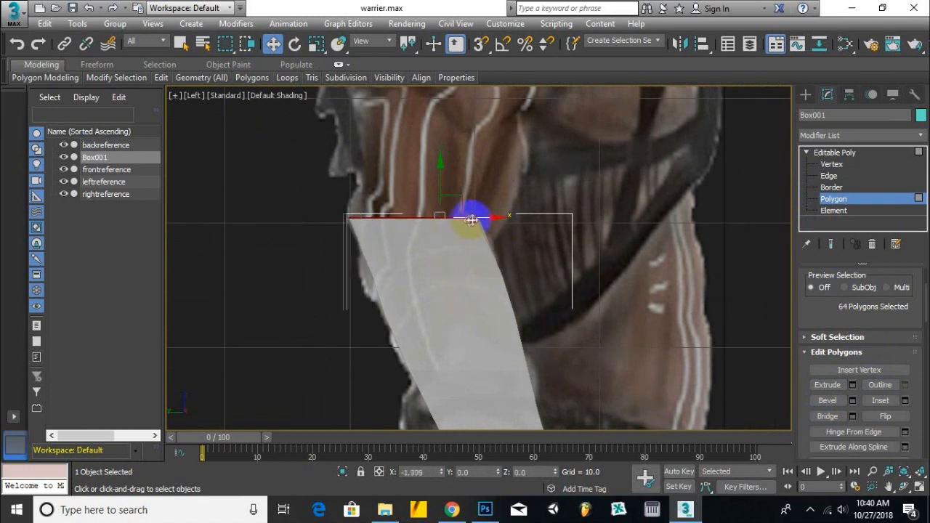
{"action": "key", "text": "f"}
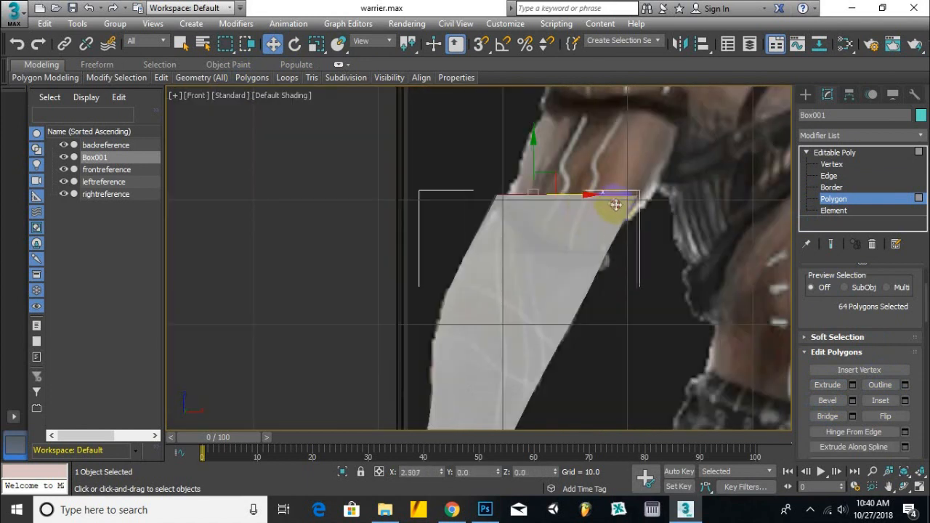
Move the front and rear vertices of the rows around the elbow in the left view to match the arm's side outline.
{"action": "key", "text": "1"}
{"action": "middle_click_drag", "start_coordinate": [561, 254], "coordinate": [647, 289], "text": "alt"}
{"action": "key", "text": "l"}
{"action": "scroll", "coordinate": [582, 255], "scroll_direction": "up", "scroll_amount": 4}
{"action": "left_click_drag", "start_coordinate": [517, 212], "coordinate": [482, 255]}
{"action": "left_click_drag", "start_coordinate": [536, 229], "coordinate": [547, 231]}
{"action": "left_click_drag", "start_coordinate": [538, 284], "coordinate": [483, 362]}
{"action": "left_click_drag", "start_coordinate": [542, 349], "coordinate": [530, 349]}
{"action": "scroll", "coordinate": [531, 349], "scroll_direction": "down", "scroll_amount": 5}
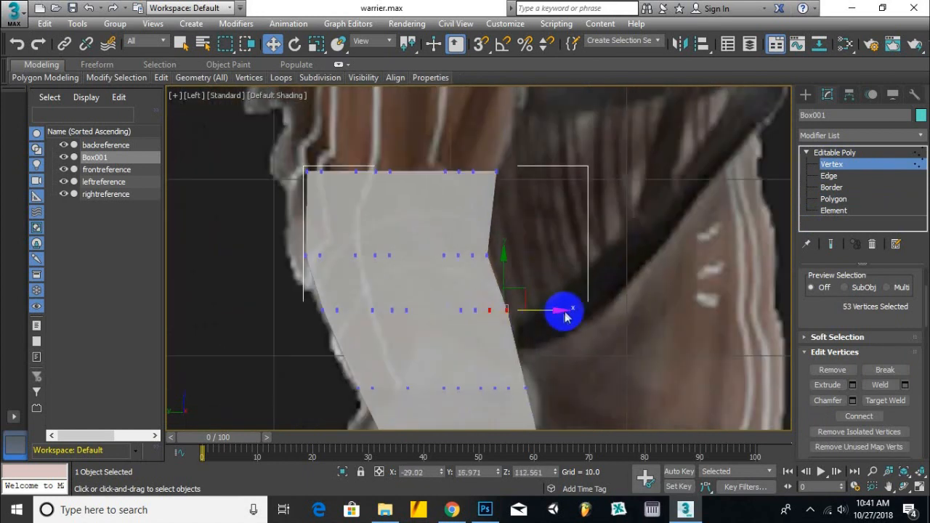
{"action": "scroll", "coordinate": [538, 262], "scroll_direction": "down", "scroll_amount": 3}
{"action": "scroll", "coordinate": [456, 202], "scroll_direction": "up", "scroll_amount": 5}
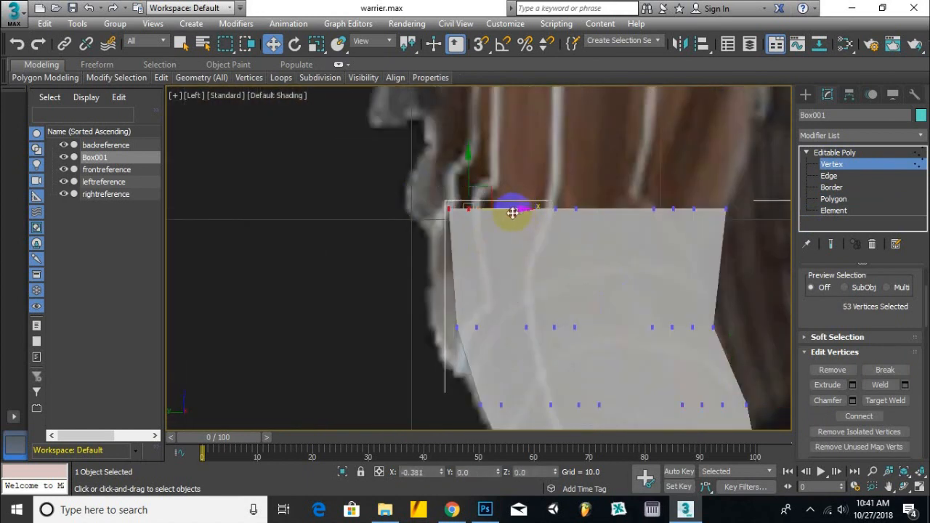
Extrude the top polygons up the upper arm, then lower the new end to fit the side reference.
{"action": "left_click", "coordinate": [834, 199]}
{"action": "scroll", "coordinate": [631, 280], "scroll_direction": "down", "scroll_amount": 3}
{"action": "left_click", "coordinate": [828, 385]}
{"action": "scroll", "coordinate": [599, 243], "scroll_direction": "down", "scroll_amount": 2}
{"action": "middle_click_drag", "start_coordinate": [601, 243], "coordinate": [609, 267], "text": "alt"}
{"action": "left_click_drag", "start_coordinate": [611, 241], "coordinate": [612, 164]}
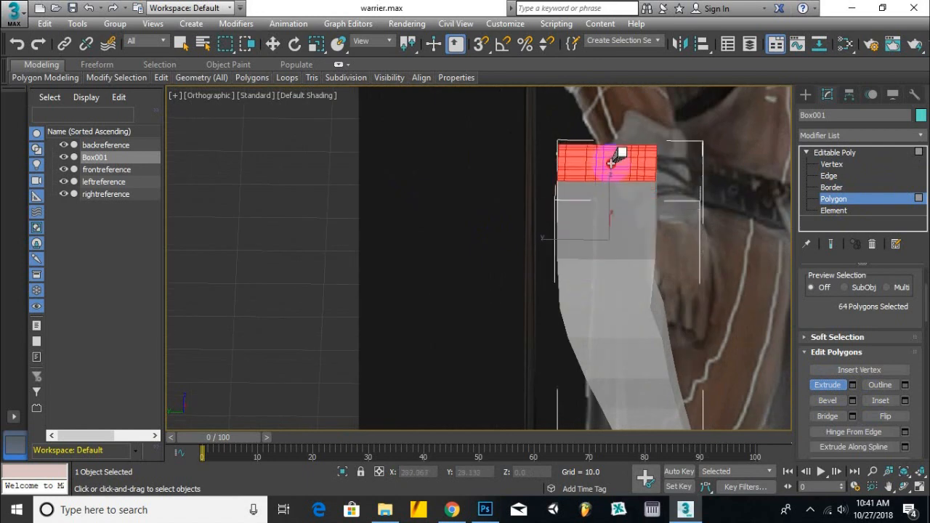
{"action": "key", "text": "l"}
{"action": "key", "text": "w"}
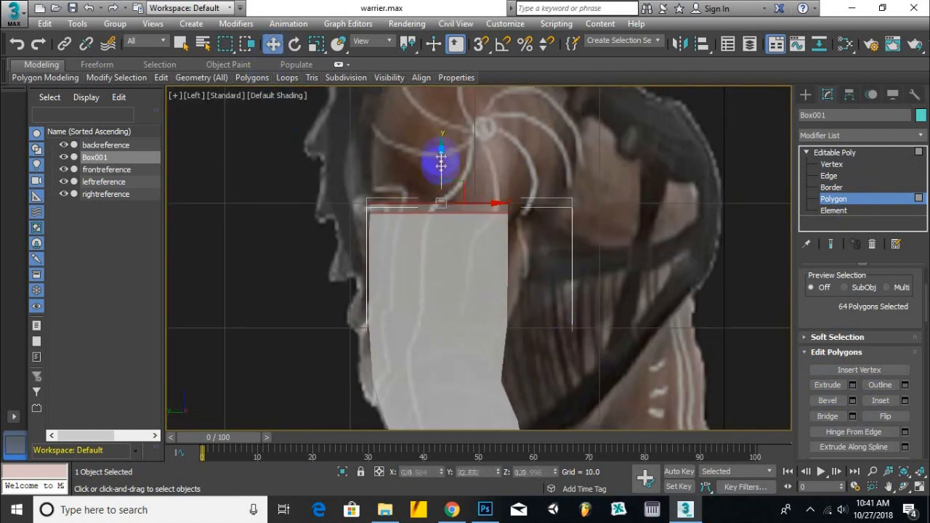
{"action": "left_click_drag", "start_coordinate": [437, 159], "coordinate": [442, 220]}
{"action": "key", "text": "r"}
{"action": "scroll", "coordinate": [428, 268], "scroll_direction": "up", "scroll_amount": 2}
Extrude the top polygons to just below the shoulder and shift the new end about 4.5 units toward the body.
{"action": "key", "text": "shift+e"}
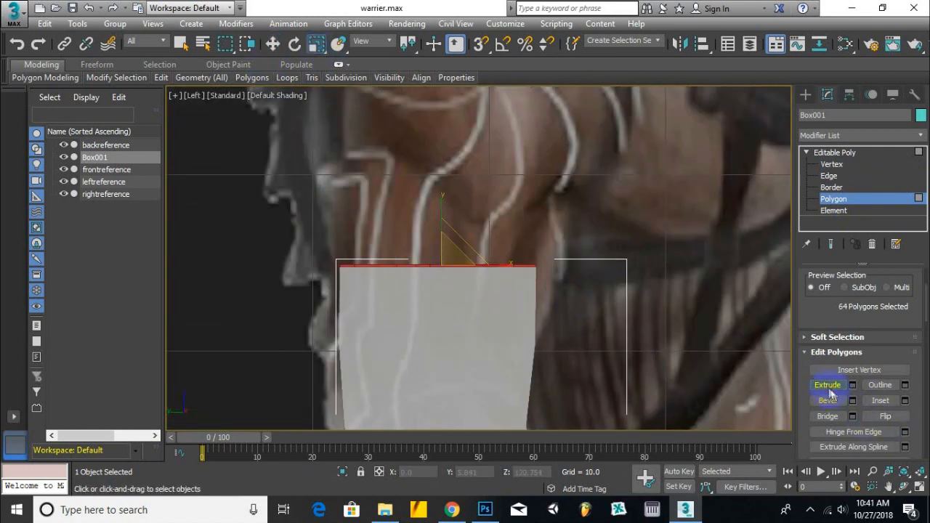
{"action": "middle_click_drag", "start_coordinate": [473, 259], "coordinate": [478, 234], "text": "alt"}
{"action": "left_click_drag", "start_coordinate": [477, 234], "coordinate": [488, 151]}
{"action": "key", "text": "f"}
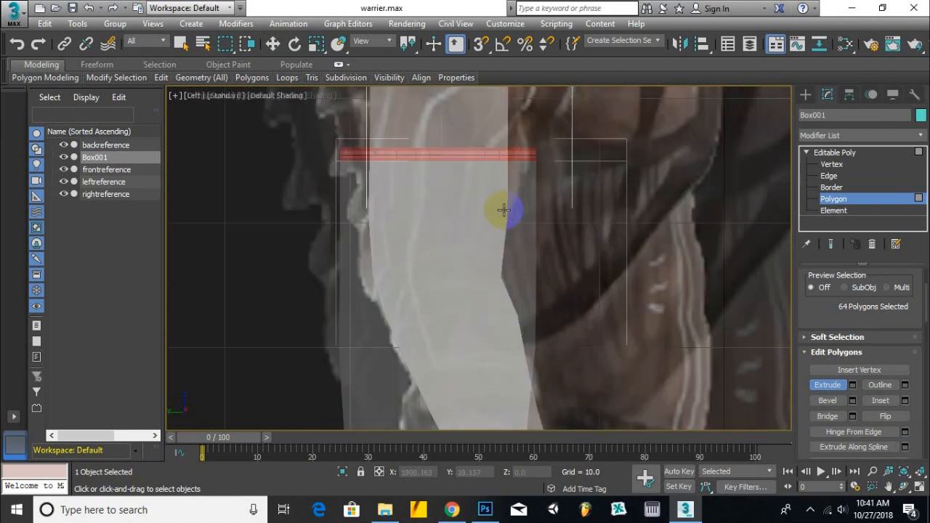
{"action": "key", "text": "w"}
{"action": "scroll", "coordinate": [465, 208], "scroll_direction": "up", "scroll_amount": 3}
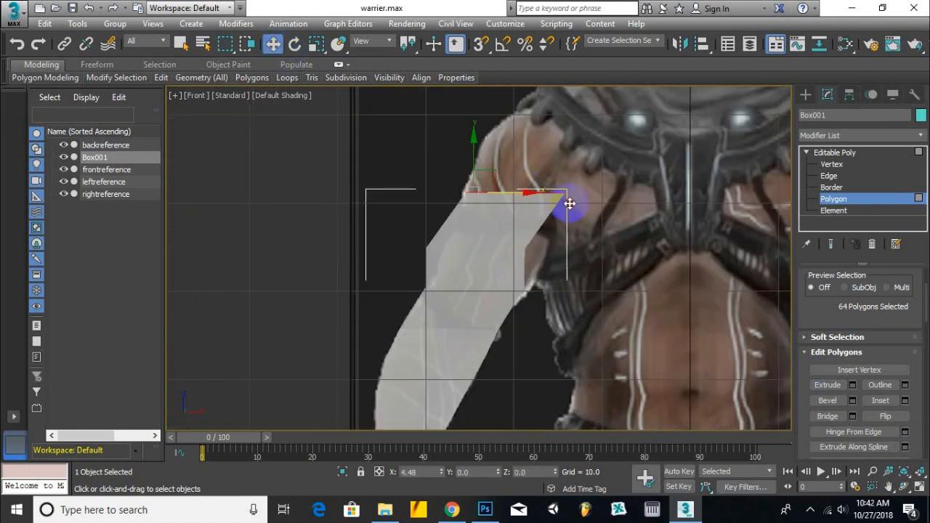
Reposition the upper arm vertex rows in the front and left views to match the armpit and shoulder outlines.
{"action": "key", "text": "1"}
{"action": "scroll", "coordinate": [552, 253], "scroll_direction": "up", "scroll_amount": 3}
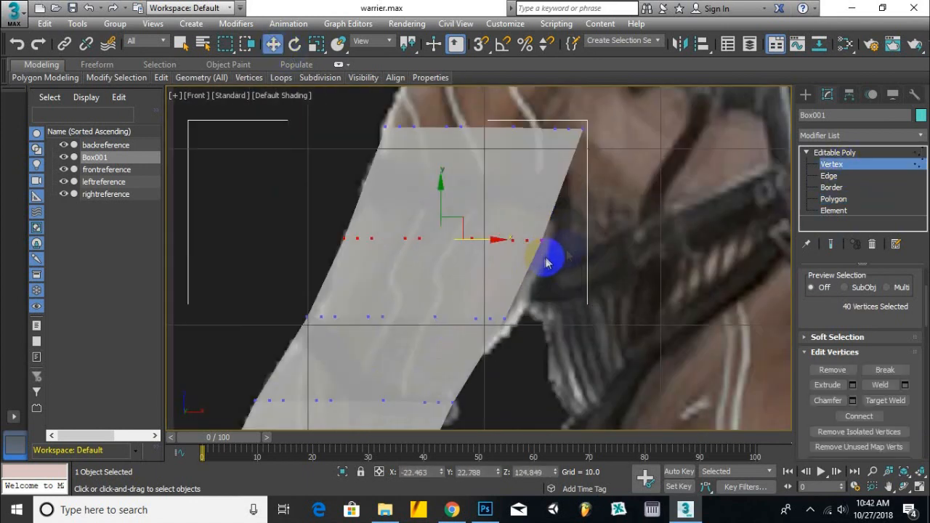
{"action": "left_click_drag", "start_coordinate": [512, 311], "coordinate": [557, 322]}
{"action": "middle_click_drag", "start_coordinate": [605, 128], "coordinate": [594, 183]}
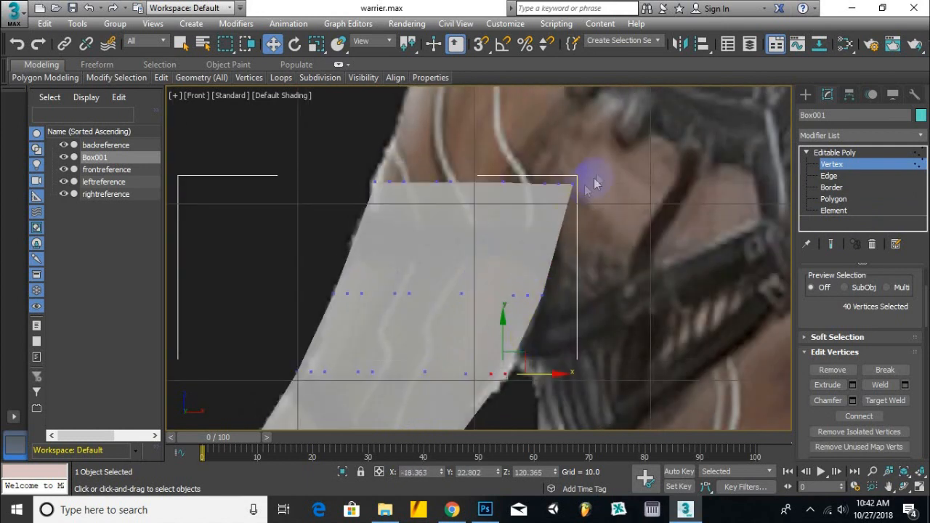
{"action": "key", "text": "l"}
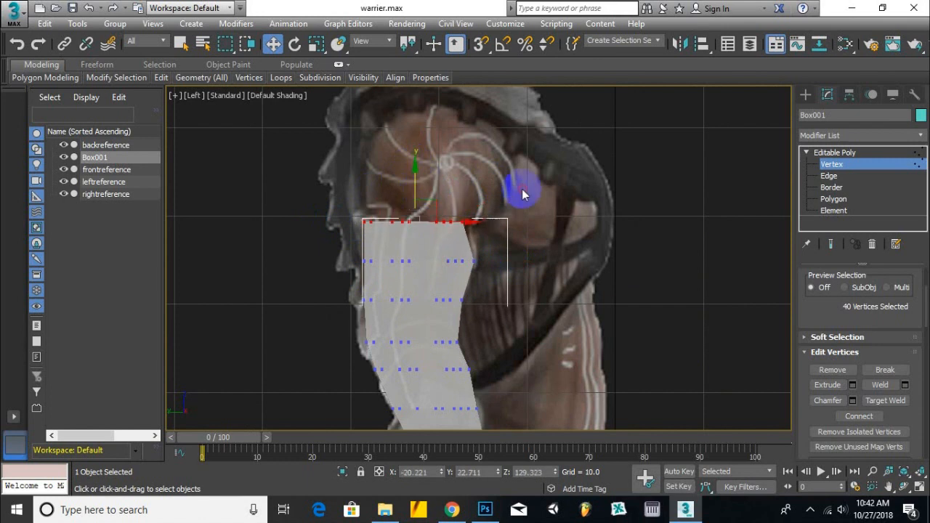
{"action": "left_click_drag", "start_coordinate": [516, 223], "coordinate": [384, 197]}
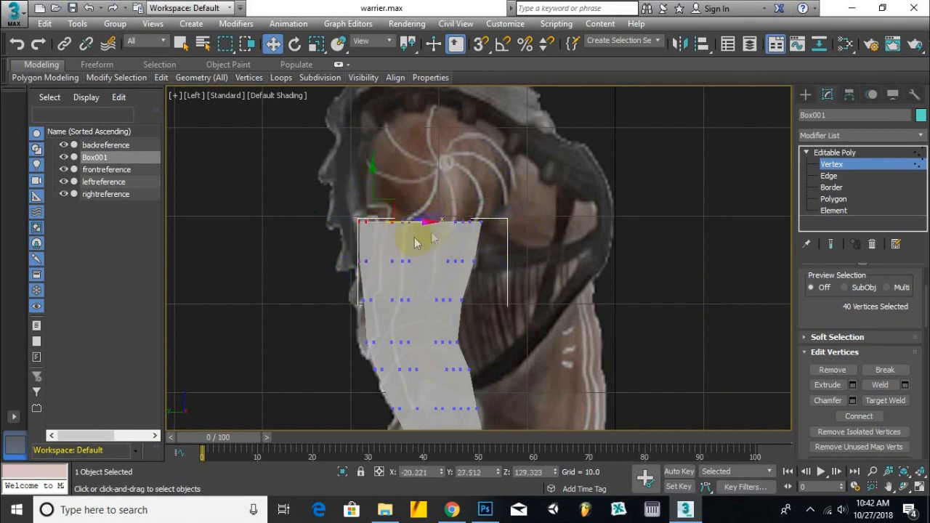
Extrude the arm's top polygons up into the shoulder and shift the new end toward the body.
{"action": "key", "text": "4"}
{"action": "key", "text": "f"}
{"action": "scroll", "coordinate": [443, 258], "scroll_direction": "down", "scroll_amount": 3}
{"action": "middle_click_drag", "start_coordinate": [441, 379], "coordinate": [484, 288]}
{"action": "left_click_drag", "start_coordinate": [485, 289], "coordinate": [466, 280], "text": "alt"}
{"action": "key", "text": "shift+e"}
{"action": "key", "text": "f"}
{"action": "scroll", "coordinate": [455, 187], "scroll_direction": "up", "scroll_amount": 4}
{"action": "middle_click_drag", "start_coordinate": [455, 186], "coordinate": [461, 214], "text": "alt"}
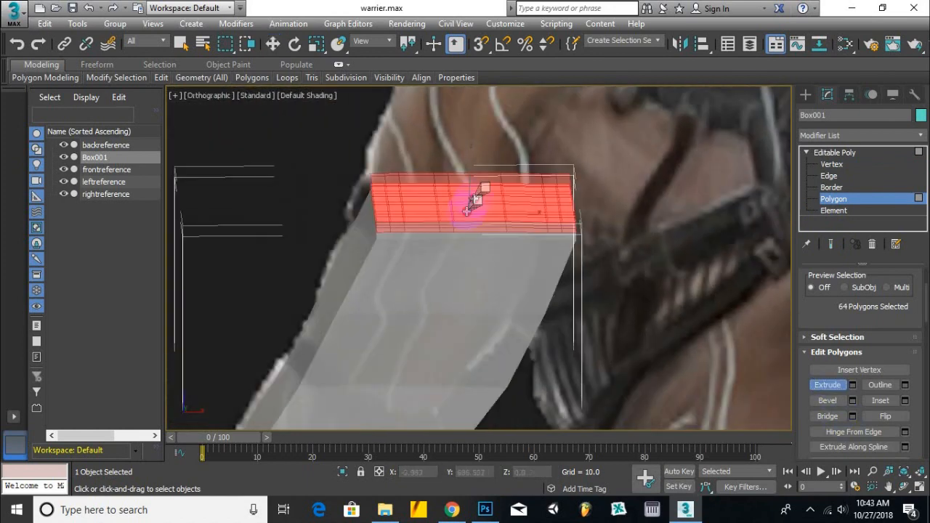
{"action": "scroll", "coordinate": [453, 215], "scroll_direction": "down", "scroll_amount": 4}
{"action": "key", "text": "w"}
{"action": "key", "text": "f"}
{"action": "scroll", "coordinate": [530, 207], "scroll_direction": "up", "scroll_amount": 3}
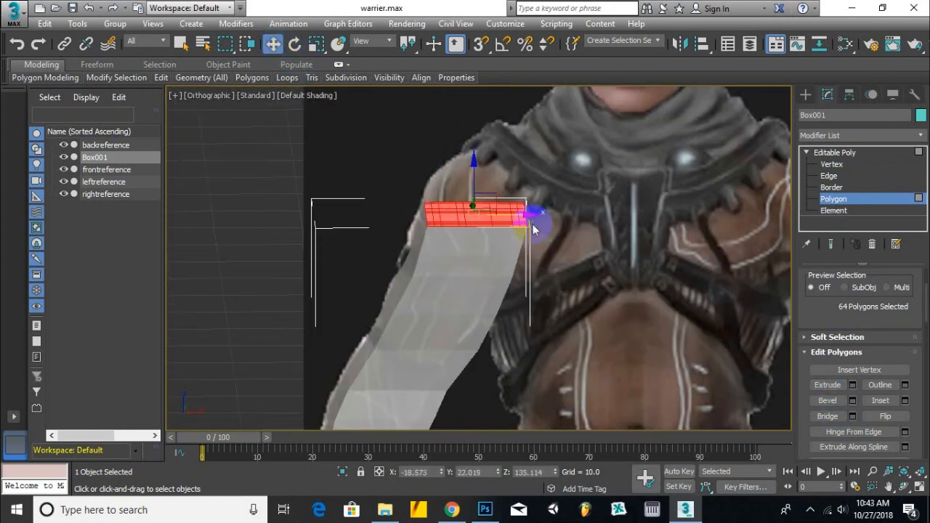
Lower the new top vertex row in the left view and move its front and rear vertices to match the shoulder's side outline.
{"action": "key", "text": "l"}
{"action": "key", "text": "1"}
{"action": "scroll", "coordinate": [477, 208], "scroll_direction": "up", "scroll_amount": 2}
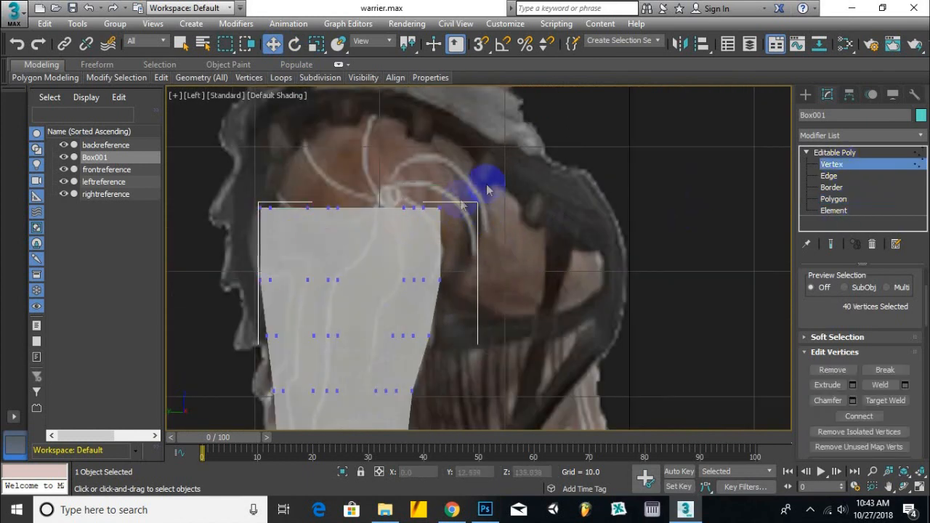
{"action": "left_click_drag", "start_coordinate": [367, 170], "coordinate": [491, 218]}
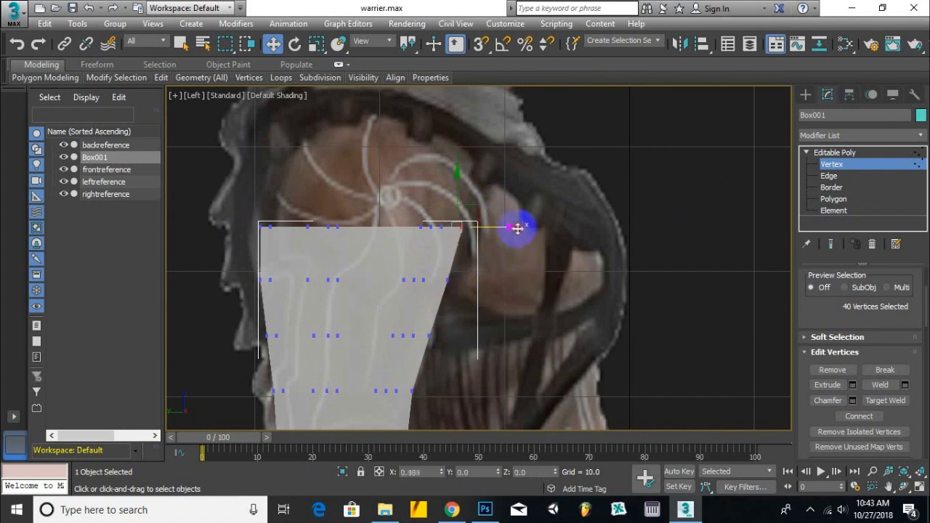
{"action": "left_click_drag", "start_coordinate": [279, 240], "coordinate": [282, 242]}
{"action": "left_click_drag", "start_coordinate": [318, 227], "coordinate": [322, 228]}
Move the edge vertices of the upper rows in the front view to follow the armpit and outer shoulder outlines.
{"action": "key", "text": "f"}
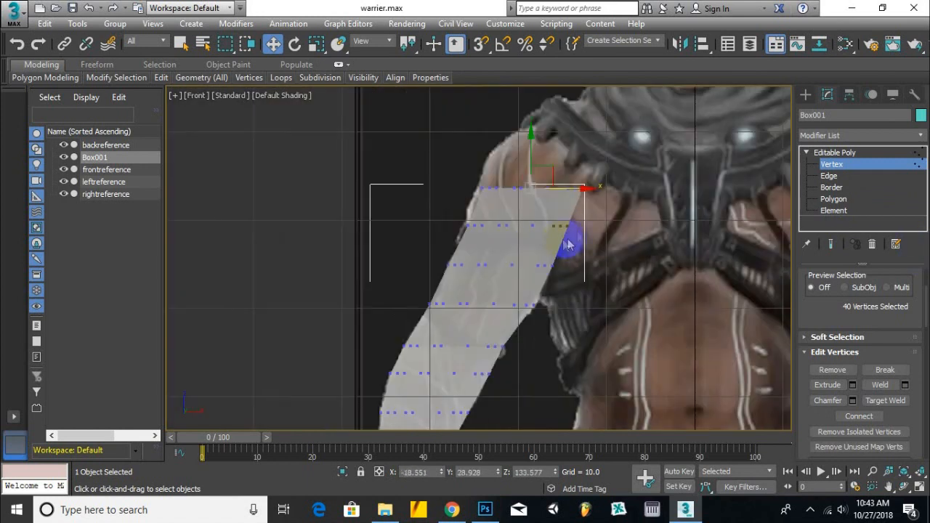
{"action": "scroll", "coordinate": [593, 176], "scroll_direction": "up", "scroll_amount": 2}
{"action": "left_click_drag", "start_coordinate": [598, 177], "coordinate": [543, 216]}
{"action": "left_click_drag", "start_coordinate": [617, 213], "coordinate": [597, 212]}
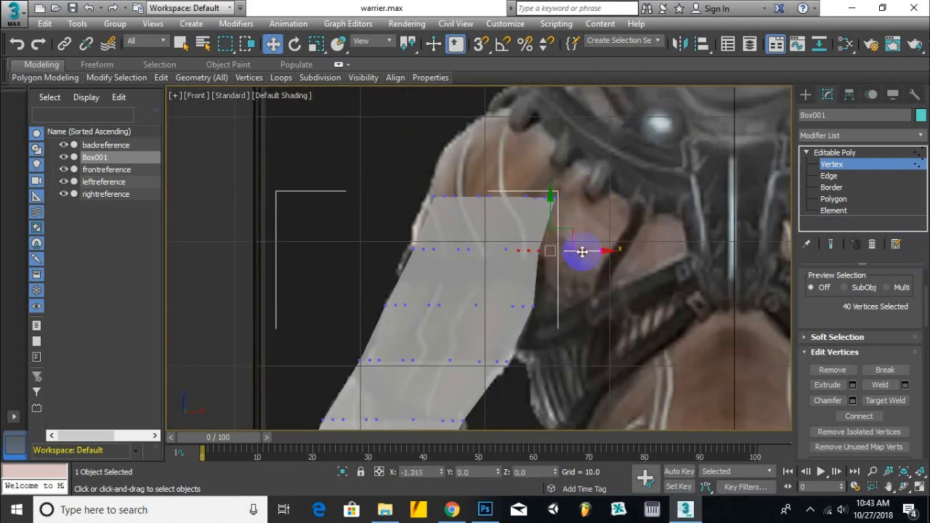
{"action": "scroll", "coordinate": [471, 252], "scroll_direction": "down", "scroll_amount": 2}
Extrude the top polygons further up the shoulder and align the new end with the front reference.
{"action": "left_click", "coordinate": [834, 199]}
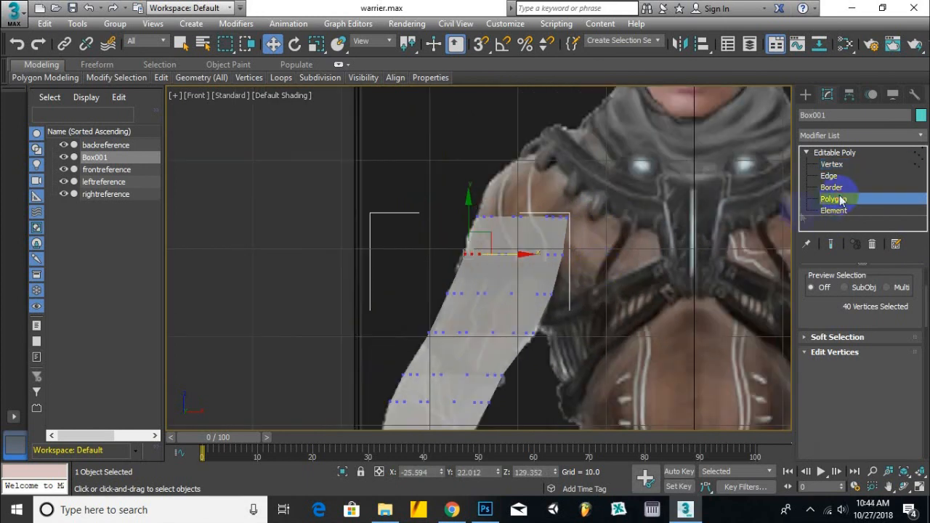
{"action": "middle_click_drag", "start_coordinate": [509, 306], "coordinate": [525, 333], "text": "alt"}
{"action": "key", "text": "f"}
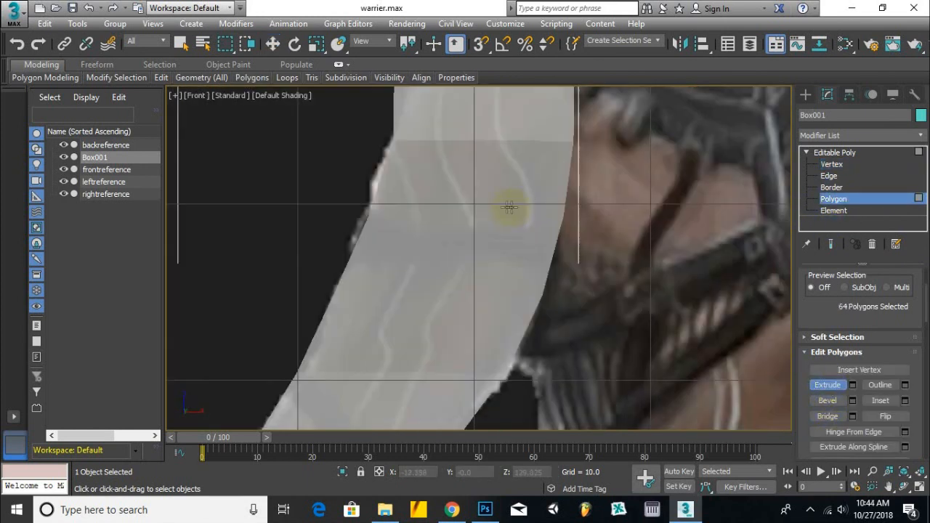
{"action": "scroll", "coordinate": [395, 208], "scroll_direction": "down", "scroll_amount": 3}
{"action": "left_click", "coordinate": [273, 44]}
{"action": "middle_click_drag", "start_coordinate": [558, 201], "coordinate": [517, 218], "text": "alt"}
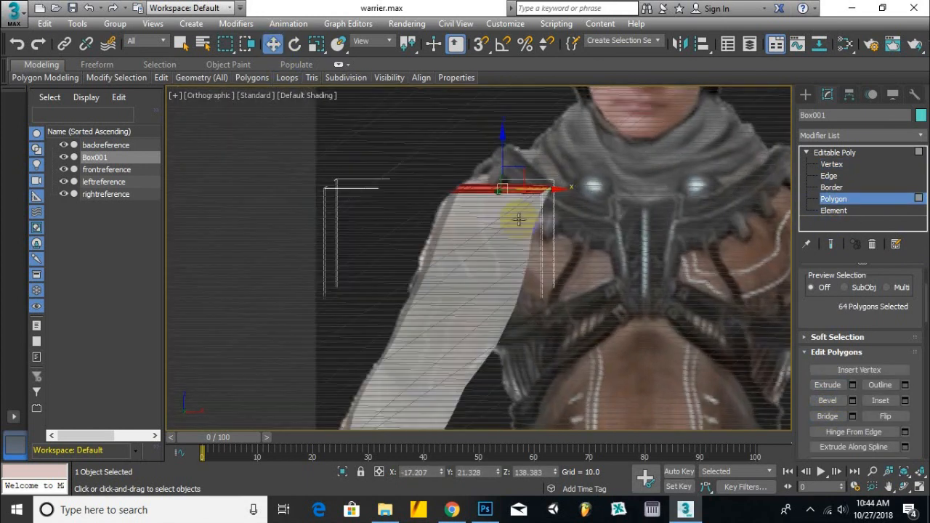
Reposition the front and rear vertices of the upper shoulder rows in the left view to fit the side reference.
{"action": "key", "text": "l"}
{"action": "scroll", "coordinate": [485, 216], "scroll_direction": "up", "scroll_amount": 2}
{"action": "left_click", "coordinate": [838, 166]}
{"action": "left_click_drag", "start_coordinate": [530, 155], "coordinate": [409, 199]}
{"action": "left_click_drag", "start_coordinate": [498, 168], "coordinate": [513, 176]}
{"action": "left_click_drag", "start_coordinate": [456, 218], "coordinate": [476, 243]}
{"action": "left_click_drag", "start_coordinate": [515, 228], "coordinate": [520, 233]}
{"action": "middle_click_drag", "start_coordinate": [466, 193], "coordinate": [517, 266]}
{"action": "left_click_drag", "start_coordinate": [306, 227], "coordinate": [380, 245]}
Adjust the inner vertices of the upper shoulder row in the front view to follow the chest-side outline.
{"action": "key", "text": "f"}
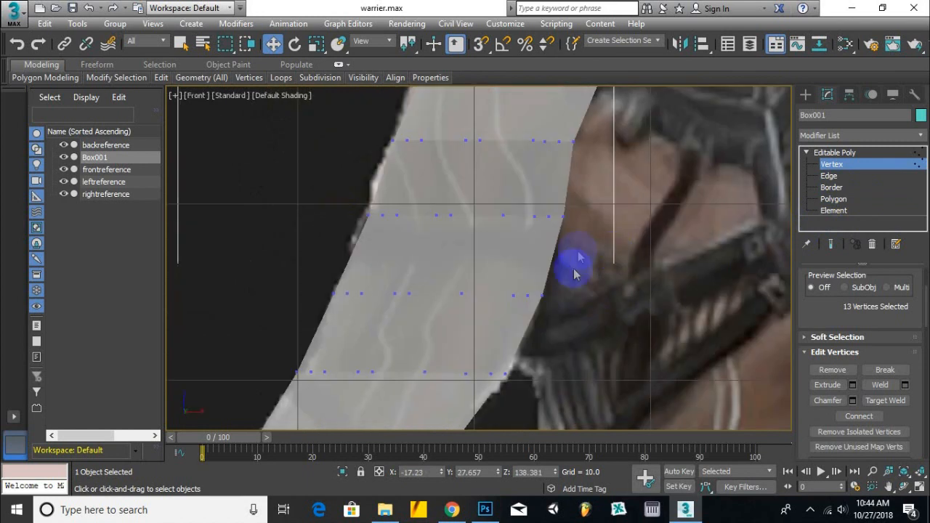
{"action": "middle_click_drag", "start_coordinate": [572, 260], "coordinate": [545, 208]}
{"action": "left_click_drag", "start_coordinate": [579, 279], "coordinate": [584, 279]}
{"action": "middle_click_drag", "start_coordinate": [516, 192], "coordinate": [483, 292]}
Extrude the top polygons to the top of the shoulder and shift the new end toward the neck in the front view.
{"action": "left_click", "coordinate": [811, 201]}
{"action": "left_click", "coordinate": [820, 386]}
{"action": "left_click_drag", "start_coordinate": [480, 251], "coordinate": [473, 218]}
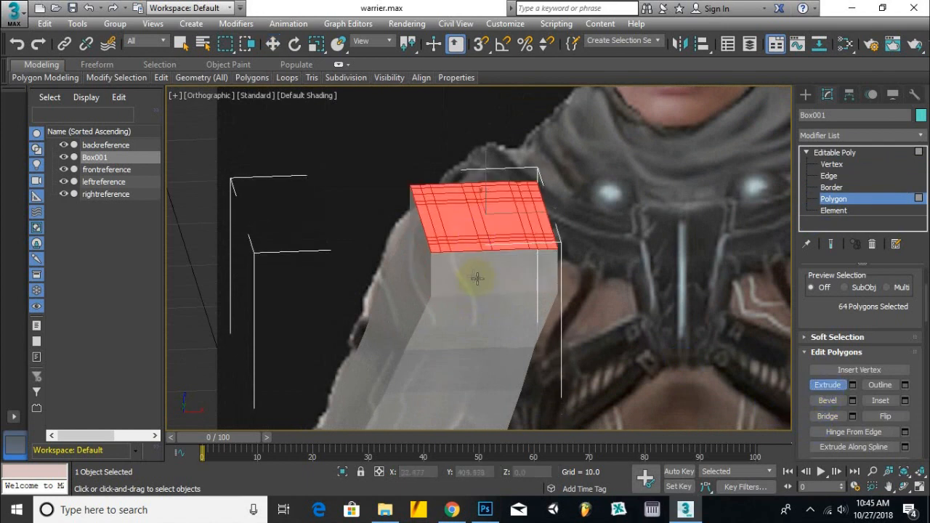
{"action": "key", "text": "f"}
{"action": "scroll", "coordinate": [473, 254], "scroll_direction": "up", "scroll_amount": 3}
{"action": "left_click", "coordinate": [272, 43]}
{"action": "left_click_drag", "start_coordinate": [567, 162], "coordinate": [560, 161]}
{"action": "left_click_drag", "start_coordinate": [513, 118], "coordinate": [519, 139]}
{"action": "scroll", "coordinate": [523, 173], "scroll_direction": "up", "scroll_amount": 2}
{"action": "left_click_drag", "start_coordinate": [558, 181], "coordinate": [566, 181]}
{"action": "left_click_drag", "start_coordinate": [514, 155], "coordinate": [514, 152]}
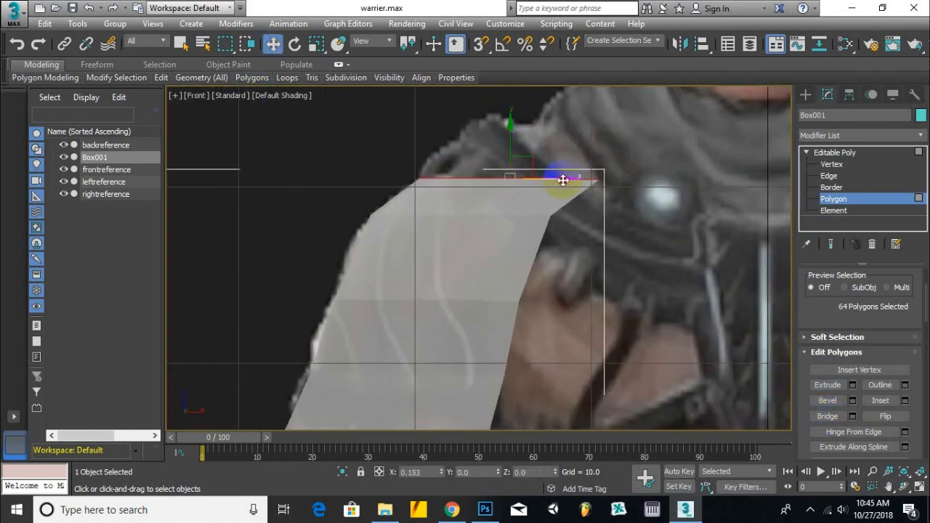
Narrow the top vertex row in the left view and raise its middle vertices to start rounding the shoulder cap.
{"action": "key", "text": "l"}
{"action": "left_click_drag", "start_coordinate": [482, 210], "coordinate": [475, 216]}
{"action": "key", "text": "1"}
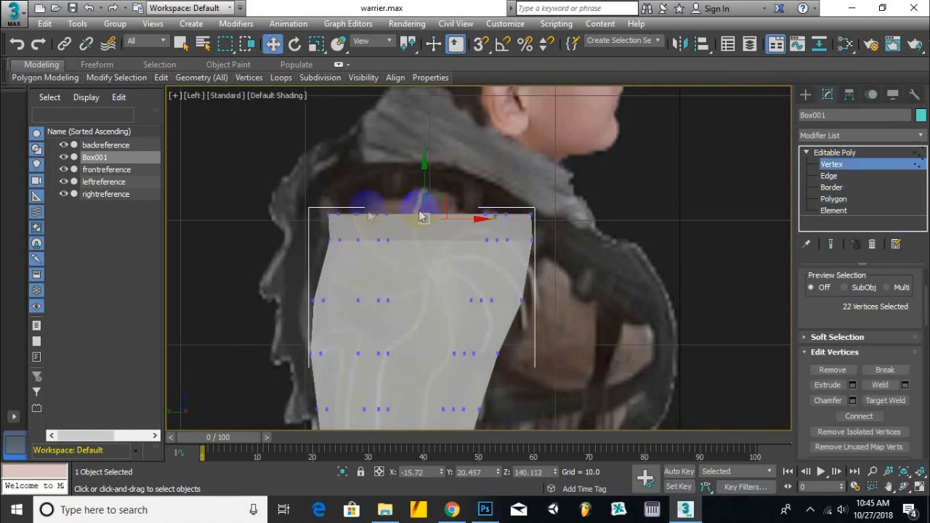
{"action": "left_click_drag", "start_coordinate": [546, 218], "coordinate": [429, 218]}
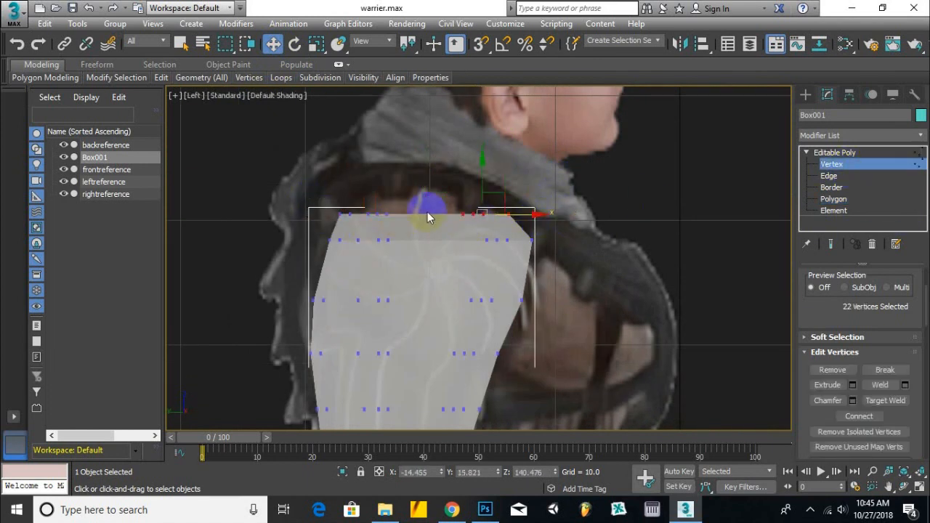
{"action": "left_click_drag", "start_coordinate": [364, 225], "coordinate": [362, 224]}
{"action": "left_click_drag", "start_coordinate": [402, 190], "coordinate": [402, 180]}
{"action": "left_click_drag", "start_coordinate": [358, 206], "coordinate": [347, 227]}
{"action": "left_click_drag", "start_coordinate": [350, 190], "coordinate": [350, 185]}
Raise and shift the remaining front and rear top vertices in the left view to form a smooth rounded shoulder cap.
{"action": "scroll", "coordinate": [382, 210], "scroll_direction": "up", "scroll_amount": 2}
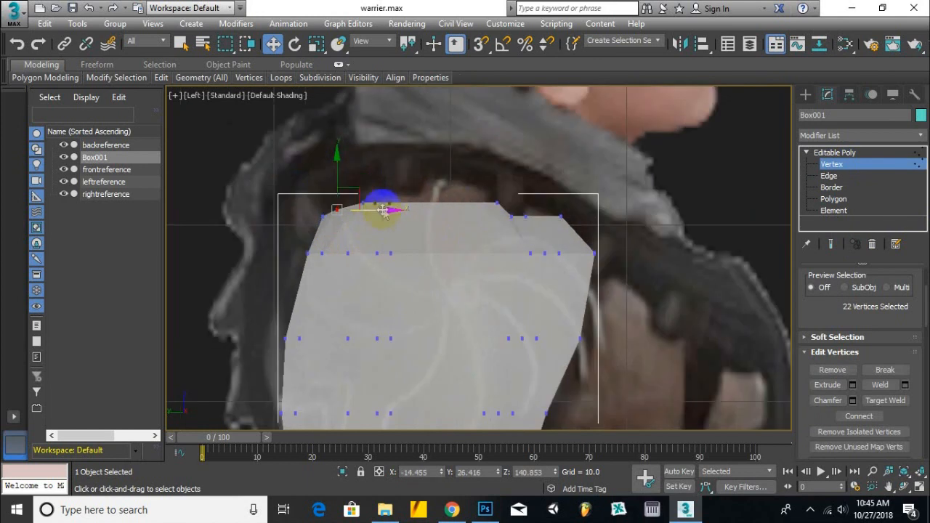
{"action": "left_click_drag", "start_coordinate": [414, 189], "coordinate": [351, 212]}
{"action": "left_click_drag", "start_coordinate": [364, 186], "coordinate": [364, 180]}
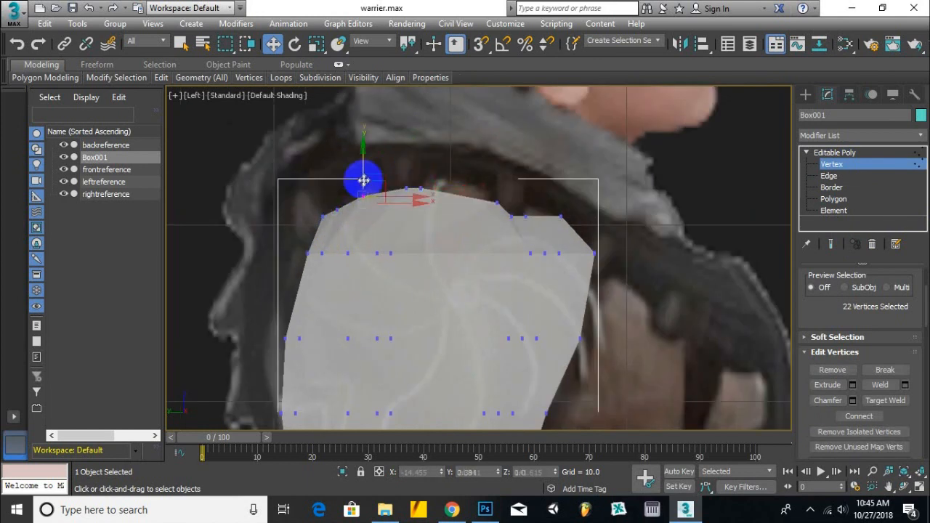
{"action": "left_click_drag", "start_coordinate": [545, 203], "coordinate": [477, 166]}
{"action": "left_click_drag", "start_coordinate": [519, 205], "coordinate": [527, 185]}
{"action": "left_click_drag", "start_coordinate": [575, 211], "coordinate": [590, 212]}
Pull the neck-side vertices of the shoulder cap away from the neck and lower them slightly in the front view.
{"action": "key", "text": "f"}
{"action": "scroll", "coordinate": [498, 270], "scroll_direction": "down", "scroll_amount": 2}
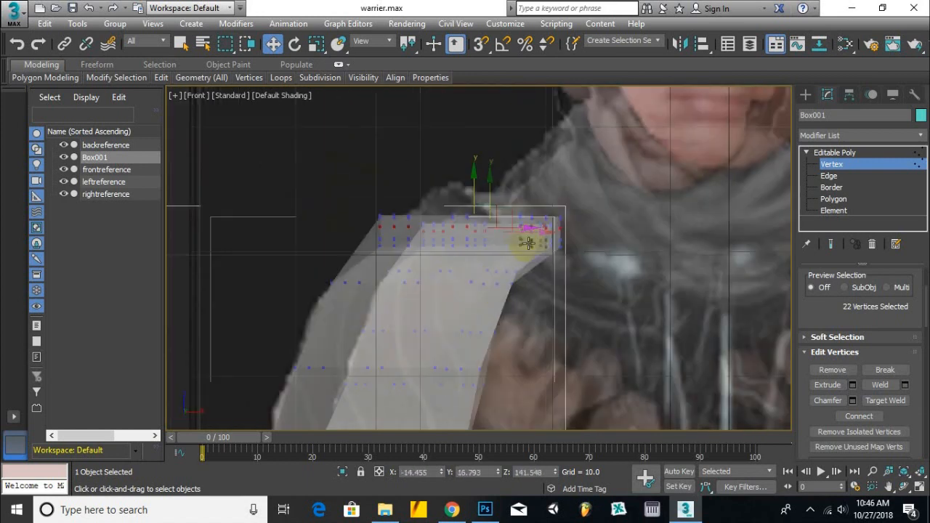
{"action": "left_click_drag", "start_coordinate": [496, 186], "coordinate": [496, 188]}
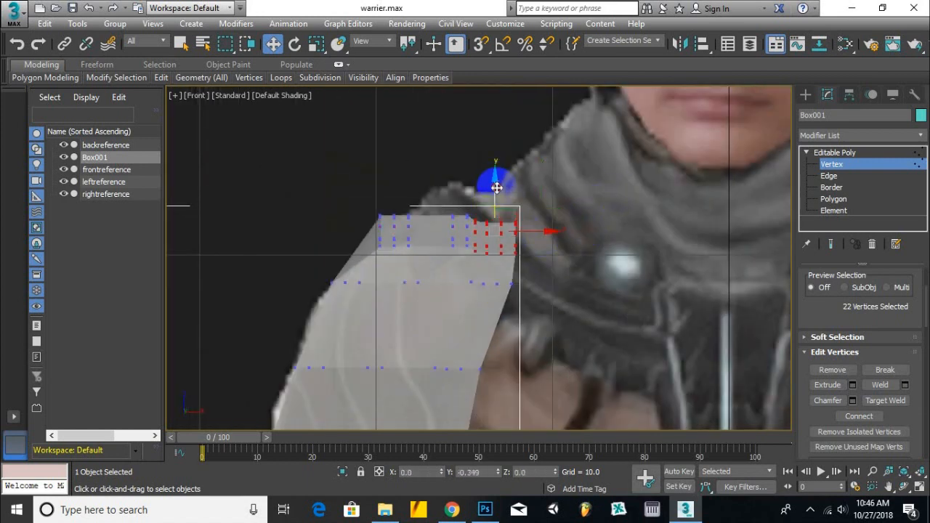
{"action": "middle_click_drag", "start_coordinate": [500, 182], "coordinate": [468, 261], "text": "alt"}
Move the outer edge vertices of the shoulder cap inward and down in the front view to slope the shoulder.
{"action": "key", "text": "f"}
{"action": "scroll", "coordinate": [397, 148], "scroll_direction": "up", "scroll_amount": 3}
{"action": "left_click_drag", "start_coordinate": [497, 168], "coordinate": [494, 168]}
{"action": "left_click_drag", "start_coordinate": [434, 122], "coordinate": [433, 131]}
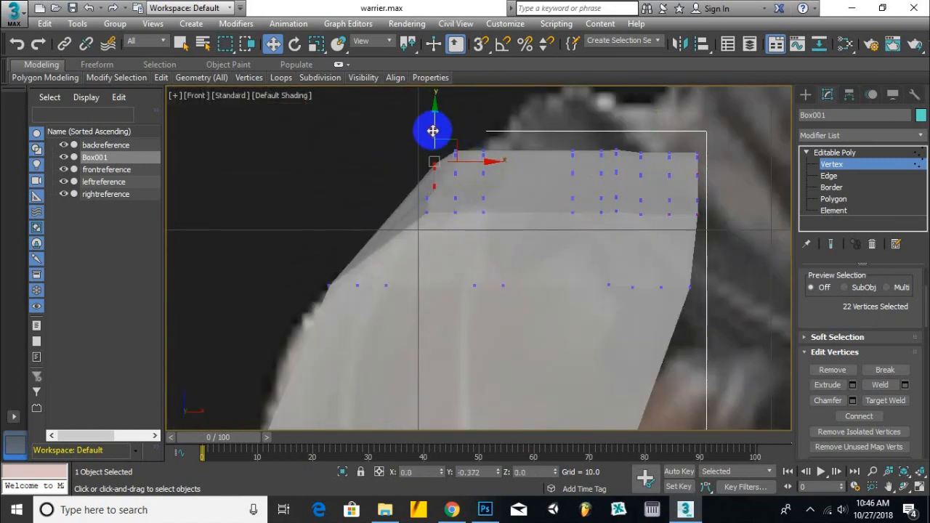
{"action": "left_click_drag", "start_coordinate": [406, 190], "coordinate": [434, 187]}
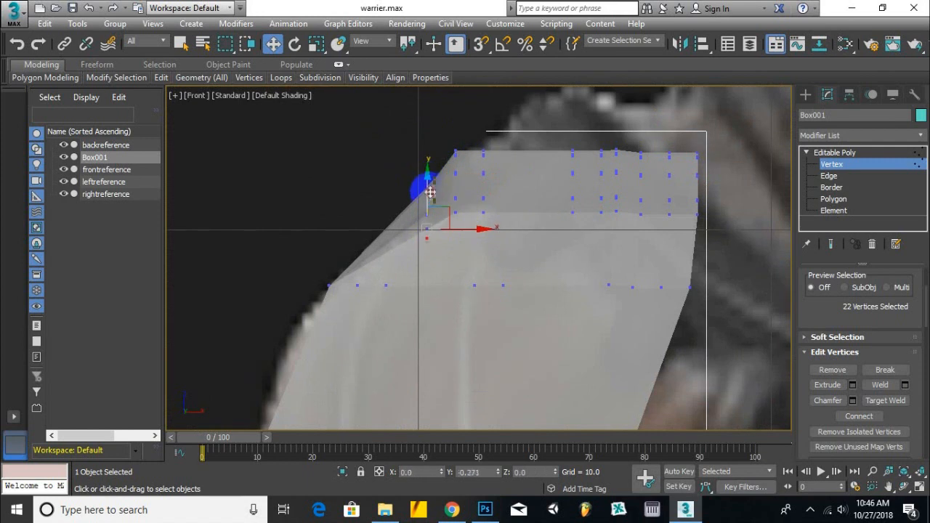
Apply a TurboSmooth modifier to the arm to preview its smoothed shape, and delete the modifier after inspecting it.
{"action": "middle_click_drag", "start_coordinate": [431, 197], "coordinate": [479, 267], "text": "alt"}
{"action": "scroll", "coordinate": [477, 267], "scroll_direction": "down", "scroll_amount": 3}
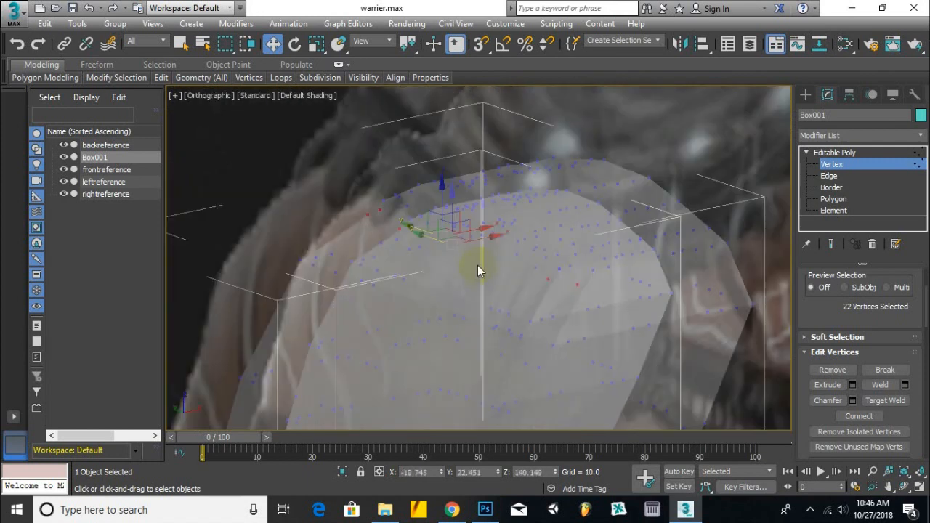
{"action": "left_click", "coordinate": [835, 153]}
{"action": "key", "text": "f"}
{"action": "scroll", "coordinate": [670, 224], "scroll_direction": "up", "scroll_amount": 2}
{"action": "left_click", "coordinate": [861, 135]}
{"action": "scroll", "coordinate": [851, 266], "scroll_direction": "down", "scroll_amount": 5}
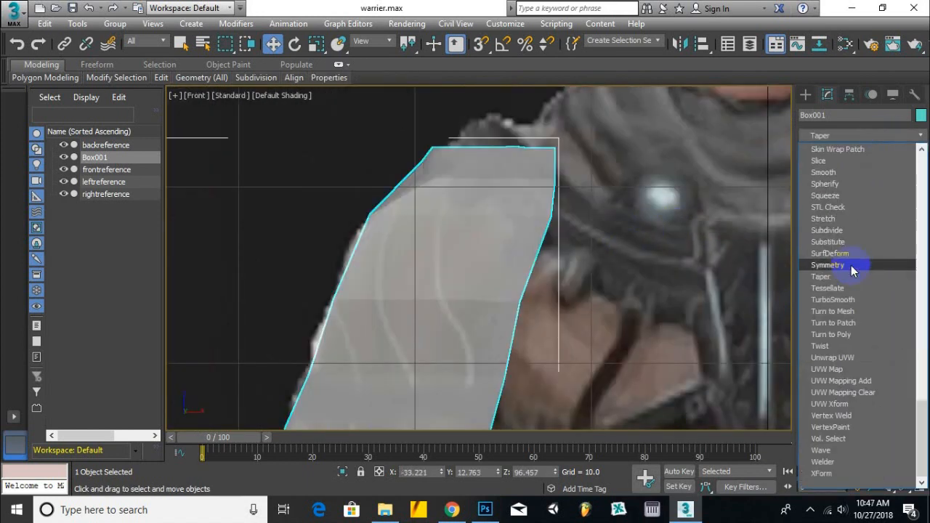
{"action": "left_click", "coordinate": [851, 266]}
{"action": "scroll", "coordinate": [588, 343], "scroll_direction": "down", "scroll_amount": 4}
{"action": "middle_click_drag", "start_coordinate": [507, 298], "coordinate": [557, 284], "text": "alt"}
{"action": "scroll", "coordinate": [527, 317], "scroll_direction": "up", "scroll_amount": 3}
{"action": "middle_click_drag", "start_coordinate": [527, 318], "coordinate": [478, 291], "text": "alt"}
{"action": "scroll", "coordinate": [492, 222], "scroll_direction": "up", "scroll_amount": 2}
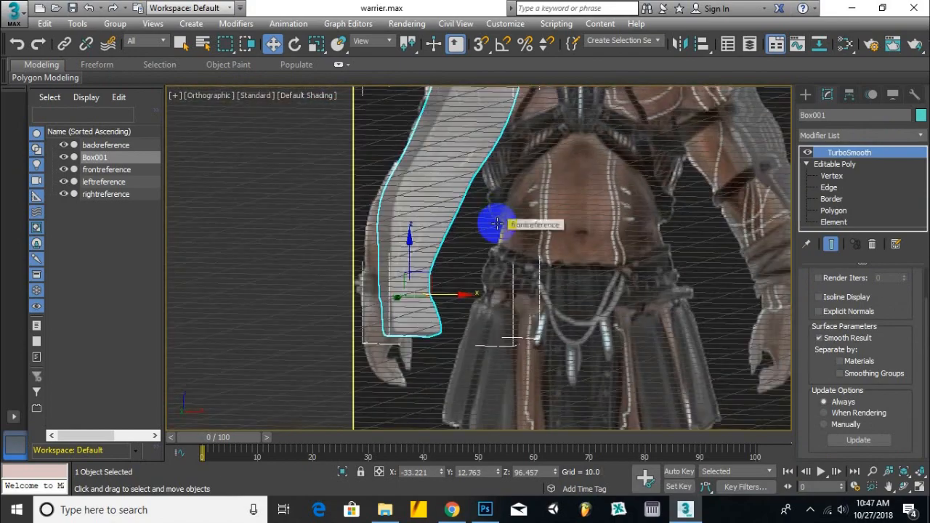
{"action": "left_click", "coordinate": [862, 154]}
{"action": "key", "text": "Delete"}
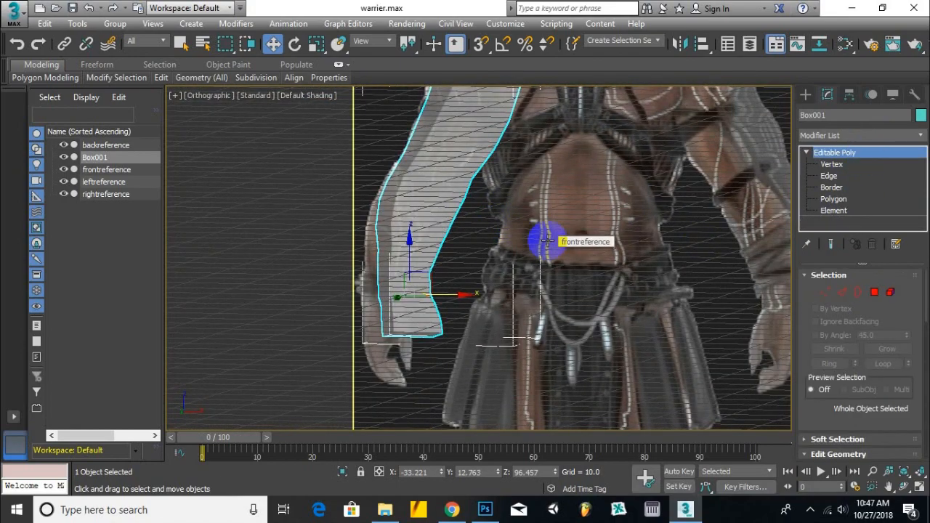
{"action": "key", "text": "f"}
{"action": "scroll", "coordinate": [483, 318], "scroll_direction": "up", "scroll_amount": 3}
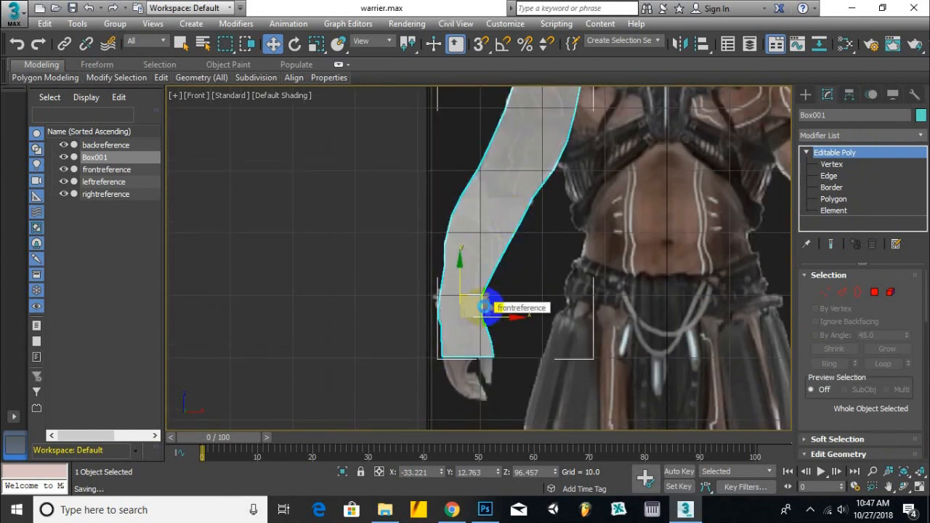
{"action": "middle_click_drag", "start_coordinate": [486, 308], "coordinate": [415, 280], "text": "alt"}
{"action": "left_click", "coordinate": [874, 292]}
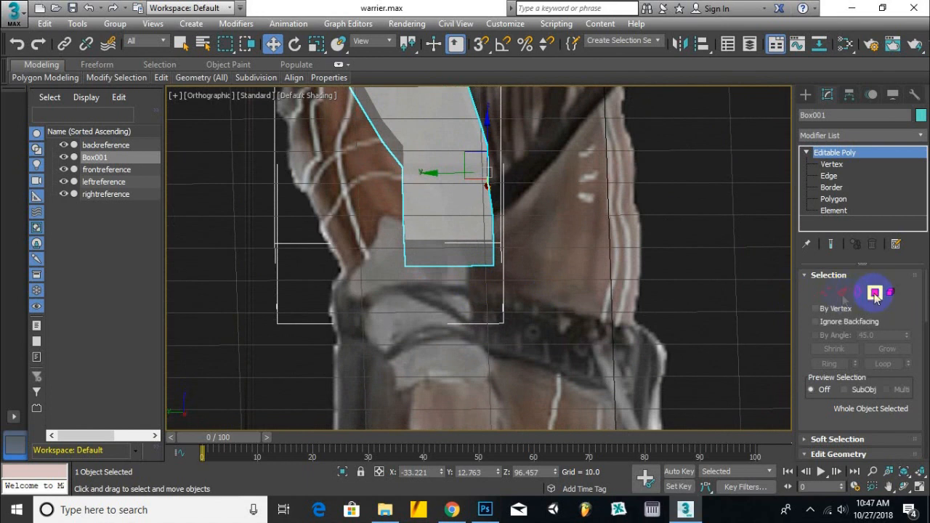
{"action": "scroll", "coordinate": [474, 260], "scroll_direction": "up", "scroll_amount": 2}
{"action": "left_click", "coordinate": [473, 260]}
{"action": "scroll", "coordinate": [469, 260], "scroll_direction": "up", "scroll_amount": 2}
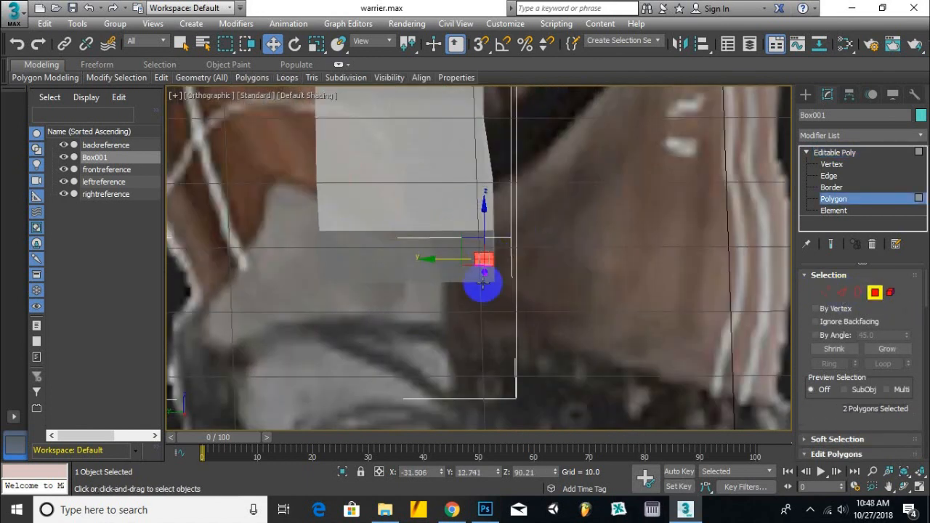
Select the vertex row just above the arm's lower end in the left view and scale it narrower in the front view.
{"action": "key", "text": "l"}
{"action": "key", "text": "z"}
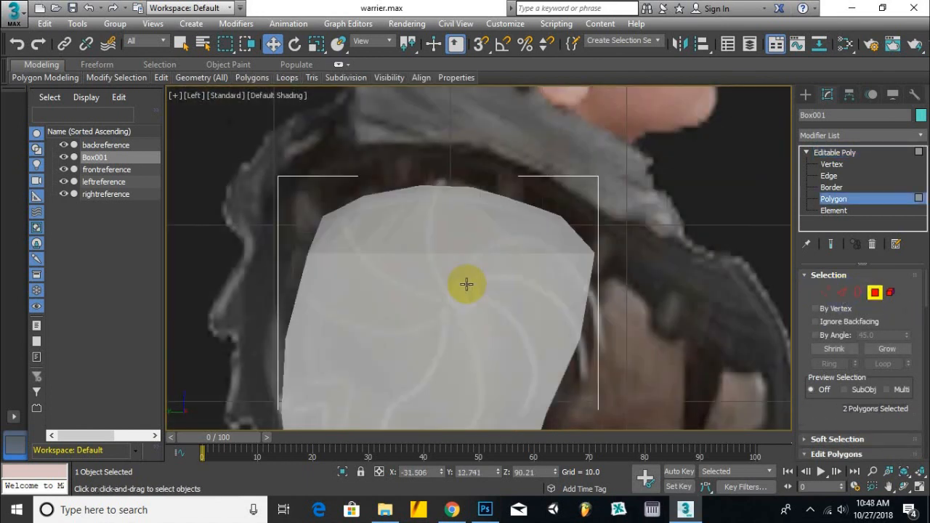
{"action": "scroll", "coordinate": [468, 283], "scroll_direction": "down", "scroll_amount": 4}
{"action": "middle_click_drag", "start_coordinate": [472, 393], "coordinate": [464, 241]}
{"action": "middle_click_drag", "start_coordinate": [505, 384], "coordinate": [491, 308]}
{"action": "left_click", "coordinate": [826, 292]}
{"action": "scroll", "coordinate": [438, 334], "scroll_direction": "up", "scroll_amount": 2}
{"action": "left_click_drag", "start_coordinate": [608, 284], "coordinate": [469, 319]}
{"action": "key", "text": "f"}
{"action": "middle_click_drag", "start_coordinate": [500, 268], "coordinate": [524, 312]}
{"action": "key", "text": "r"}
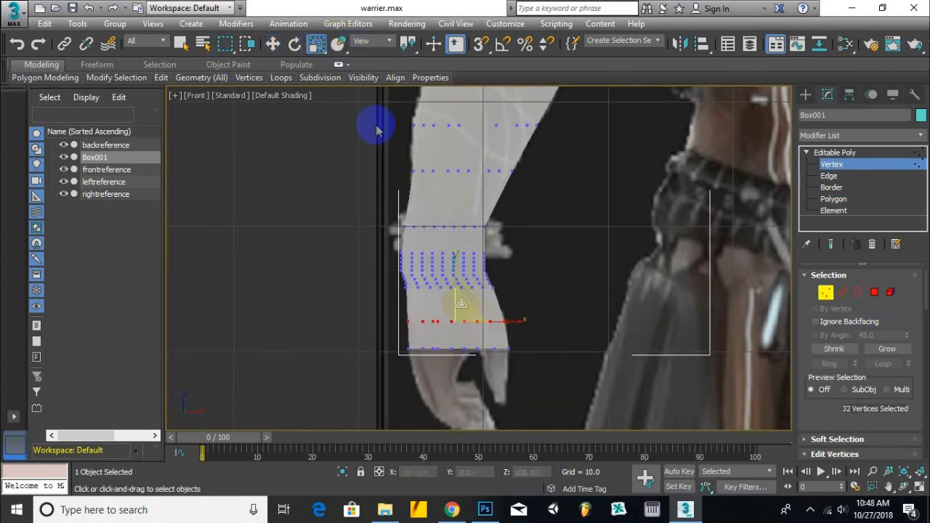
{"action": "left_click_drag", "start_coordinate": [502, 322], "coordinate": [480, 332]}
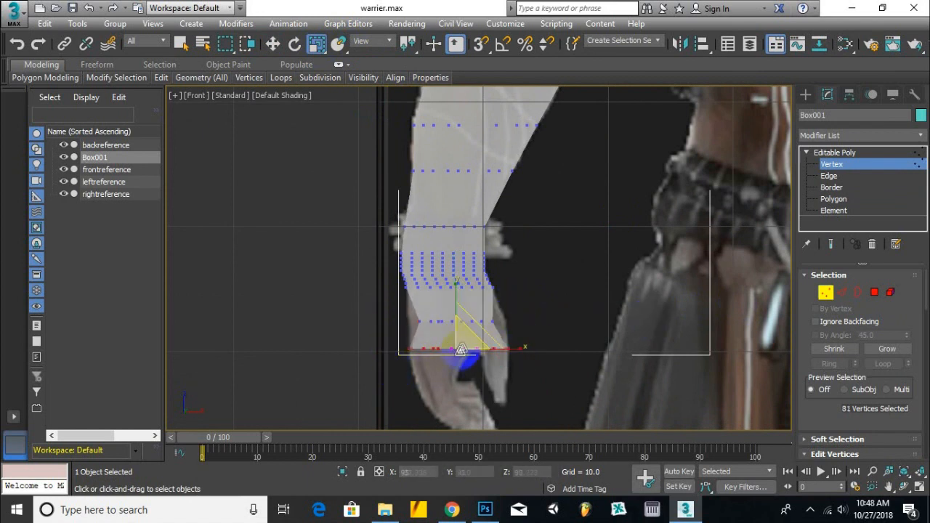
Try to move the outer vertices of the two lowest rows to the hand outline, and undo the changes.
{"action": "key", "text": "w"}
{"action": "scroll", "coordinate": [393, 287], "scroll_direction": "up", "scroll_amount": 3}
{"action": "left_click_drag", "start_coordinate": [389, 313], "coordinate": [496, 356]}
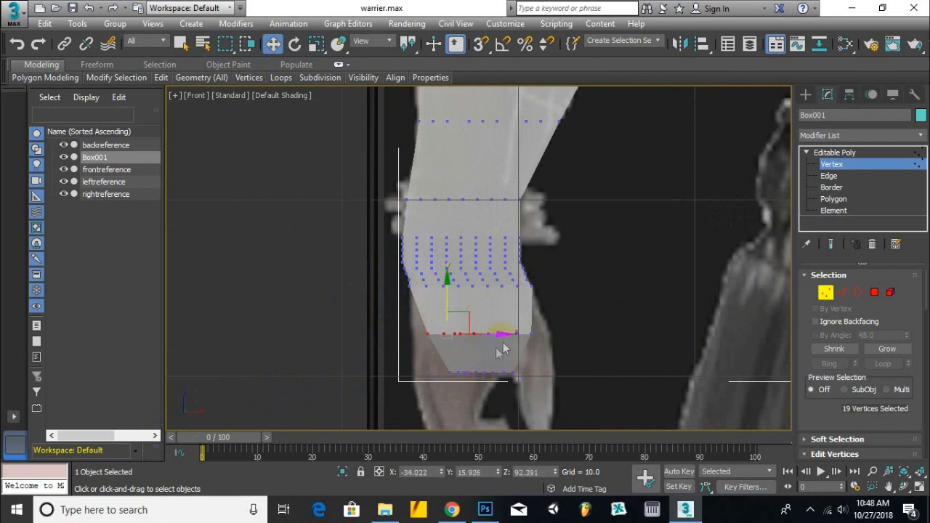
{"action": "left_click_drag", "start_coordinate": [492, 393], "coordinate": [490, 380]}
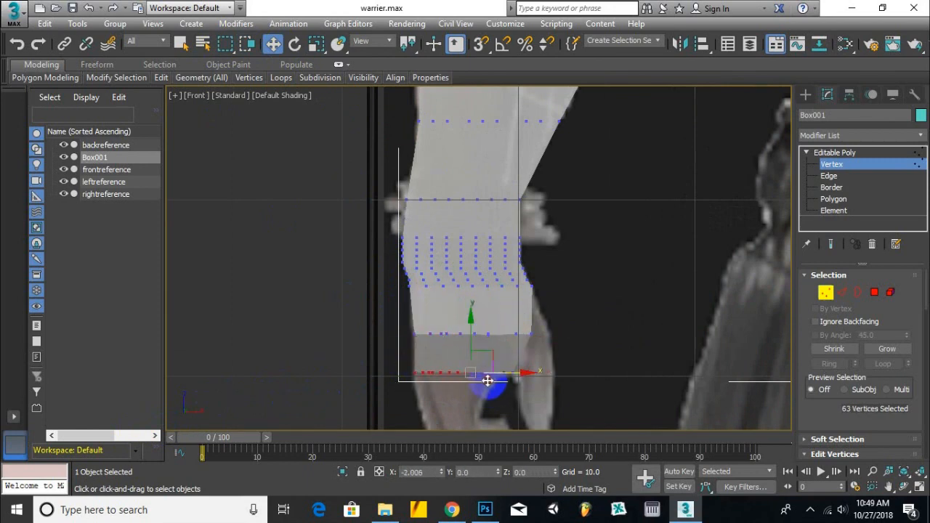
{"action": "middle_click_drag", "start_coordinate": [565, 374], "coordinate": [681, 340], "text": "alt"}
{"action": "key", "text": "l"}
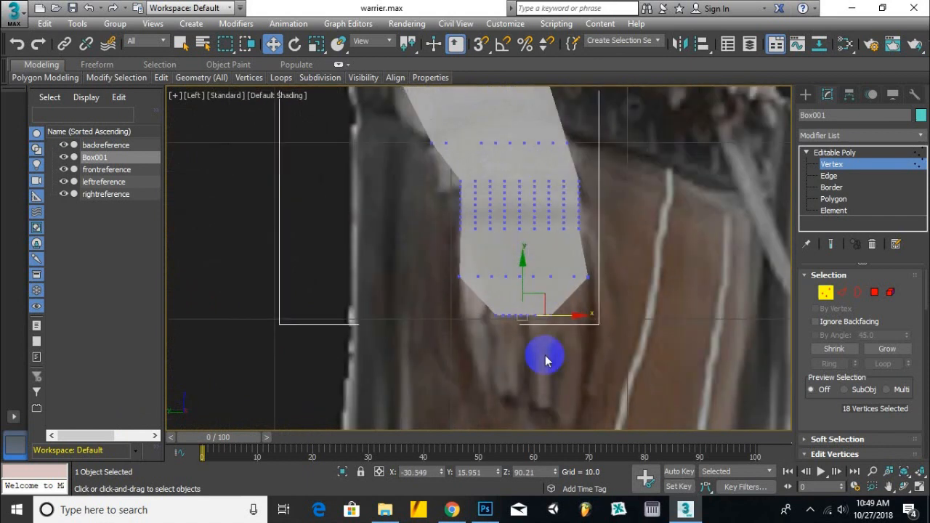
{"action": "key", "text": "ctrl+z"}
Scale the bottom vertex row narrower along X in the front view to taper the arm's end toward the hand.
{"action": "key", "text": "f"}
{"action": "scroll", "coordinate": [476, 369], "scroll_direction": "up", "scroll_amount": 3}
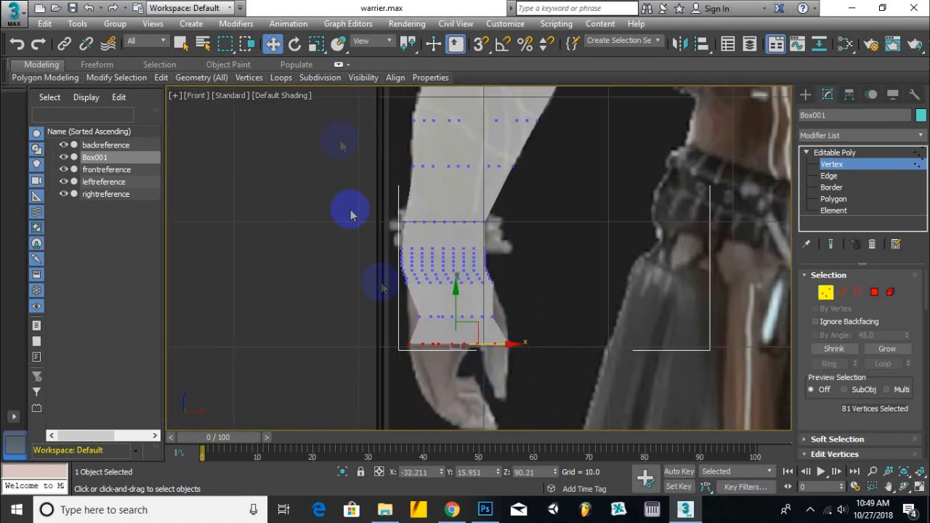
{"action": "left_click", "coordinate": [323, 47]}
{"action": "left_click_drag", "start_coordinate": [521, 345], "coordinate": [530, 307]}
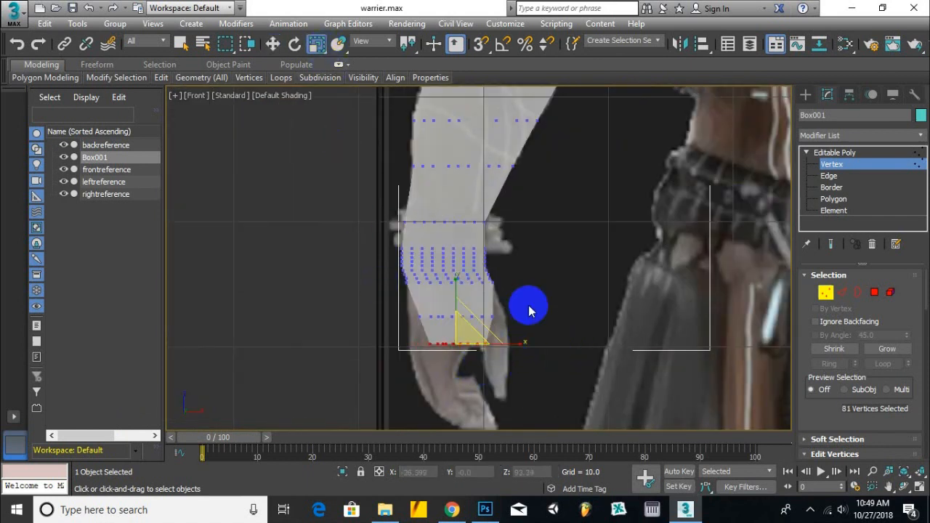
Select the second-lowest vertex row of the arm in the left view and scale it narrower along X in the front view.
{"action": "key", "text": "l"}
{"action": "left_click_drag", "start_coordinate": [623, 265], "coordinate": [433, 295]}
{"action": "key", "text": "f"}
{"action": "left_click_drag", "start_coordinate": [519, 318], "coordinate": [505, 317]}
Move the outer-side vertices of the second-lowest and lowest rows outward to the hand outline in the front view.
{"action": "left_click", "coordinate": [273, 43]}
{"action": "scroll", "coordinate": [420, 297], "scroll_direction": "up", "scroll_amount": 2}
{"action": "left_click_drag", "start_coordinate": [397, 311], "coordinate": [473, 347]}
{"action": "left_click_drag", "start_coordinate": [492, 330], "coordinate": [469, 332]}
{"action": "left_click_drag", "start_coordinate": [416, 354], "coordinate": [471, 371]}
Move the body-side vertices of the two lowest rows outward, away from the body, to narrow the hand in the front view.
{"action": "left_click_drag", "start_coordinate": [548, 354], "coordinate": [483, 385]}
{"action": "left_click_drag", "start_coordinate": [554, 370], "coordinate": [541, 370]}
{"action": "left_click_drag", "start_coordinate": [571, 307], "coordinate": [468, 343]}
{"action": "left_click_drag", "start_coordinate": [555, 334], "coordinate": [548, 334]}
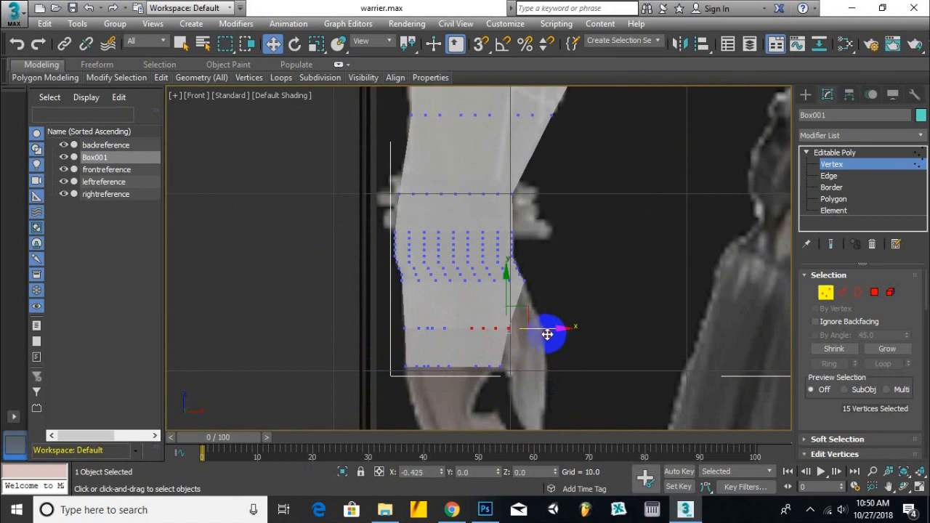
{"action": "middle_click_drag", "start_coordinate": [534, 313], "coordinate": [557, 357], "text": "alt"}
{"action": "key", "text": "f"}
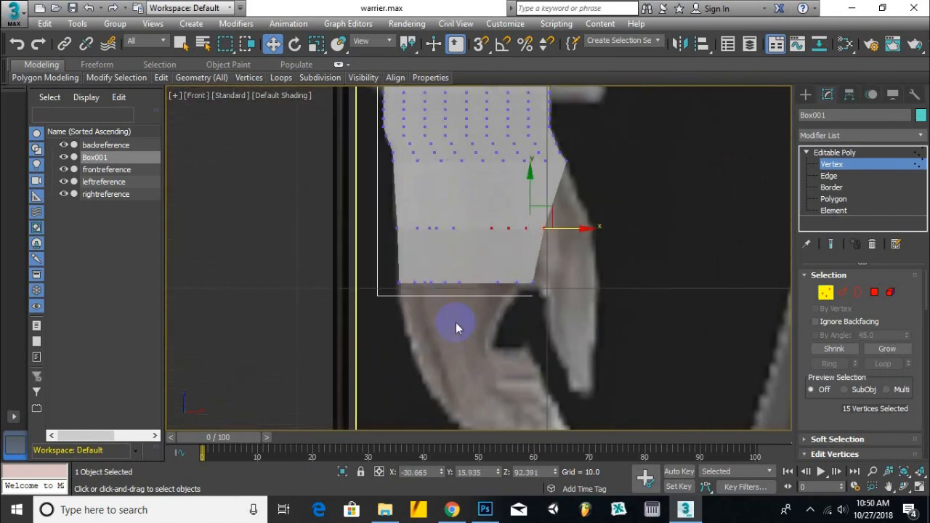
{"action": "left_click_drag", "start_coordinate": [555, 291], "coordinate": [553, 294]}
{"action": "scroll", "coordinate": [551, 299], "scroll_direction": "down", "scroll_amount": 2}
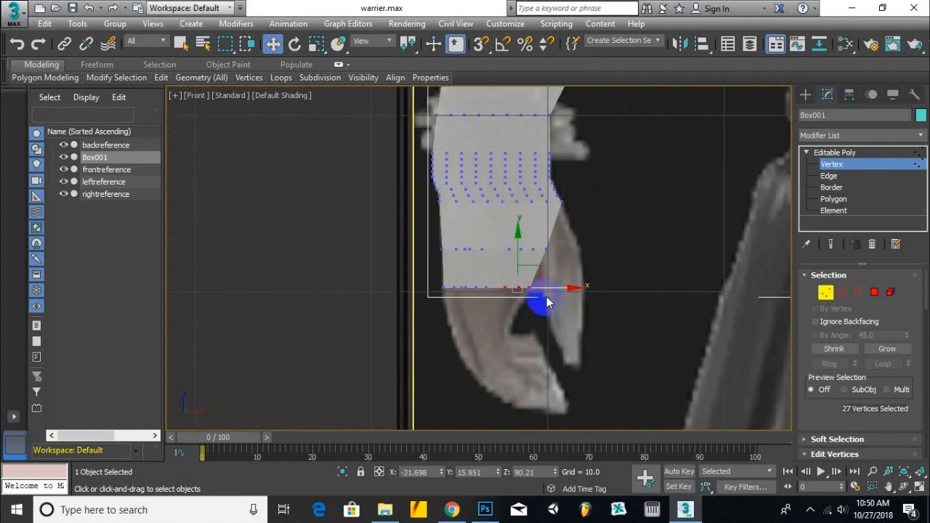
Select the strip of 16 polygons at one edge of the hand's underside and extrude it downward as the first finger's base segment.
{"action": "key", "text": "4"}
{"action": "middle_click_drag", "start_coordinate": [575, 316], "coordinate": [560, 277], "text": "alt"}
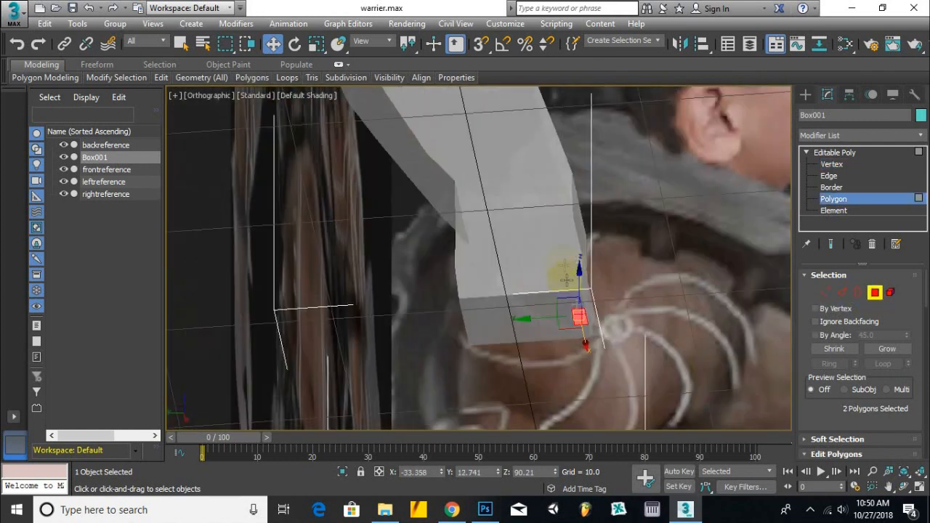
{"action": "scroll", "coordinate": [567, 287], "scroll_direction": "up", "scroll_amount": 3}
{"action": "left_click", "coordinate": [576, 300], "text": "ctrl"}
{"action": "left_click", "coordinate": [574, 292], "text": "ctrl"}
{"action": "left_click", "coordinate": [567, 288], "text": "ctrl"}
{"action": "left_click", "coordinate": [557, 290], "text": "ctrl"}
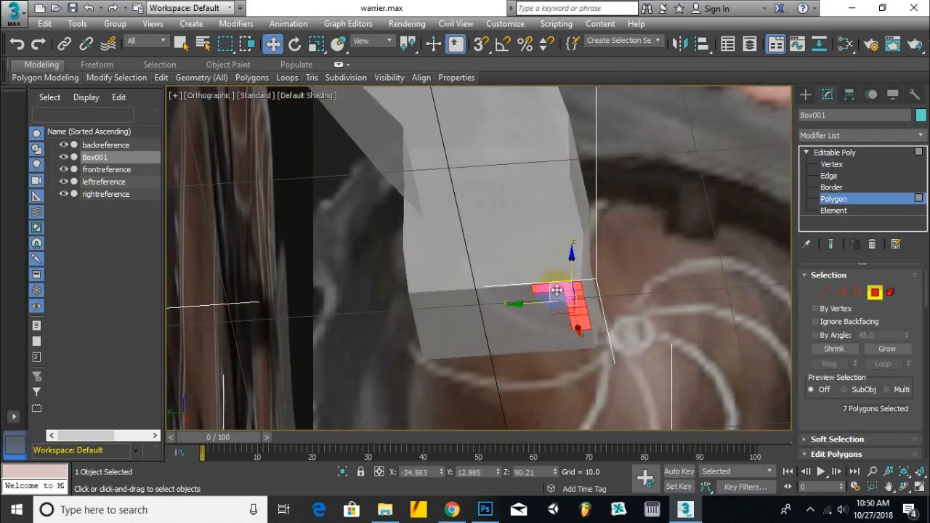
{"action": "left_click", "coordinate": [569, 349], "text": "ctrl"}
{"action": "key", "text": "l"}
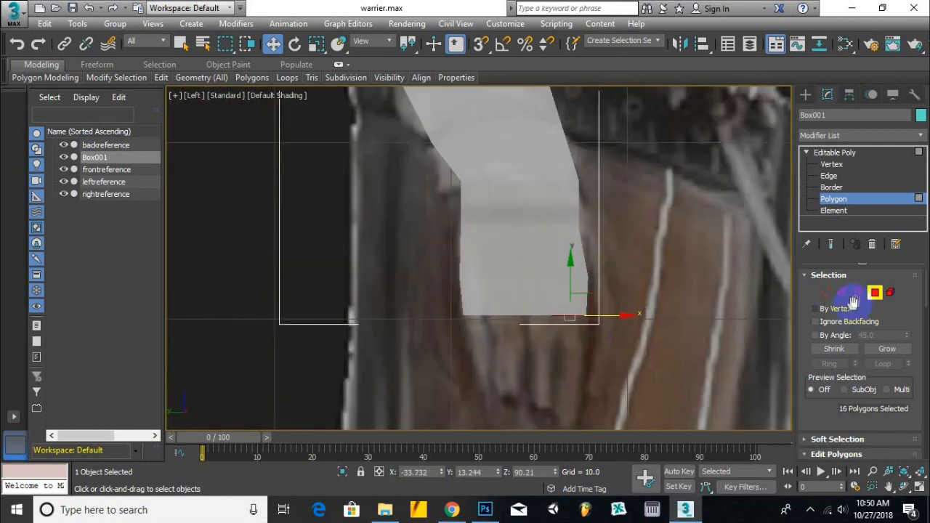
{"action": "scroll", "coordinate": [849, 383], "scroll_direction": "down", "scroll_amount": 5}
{"action": "left_click", "coordinate": [829, 385]}
{"action": "middle_click_drag", "start_coordinate": [580, 336], "coordinate": [574, 312], "text": "alt"}
{"action": "left_click_drag", "start_coordinate": [577, 314], "coordinate": [582, 269]}
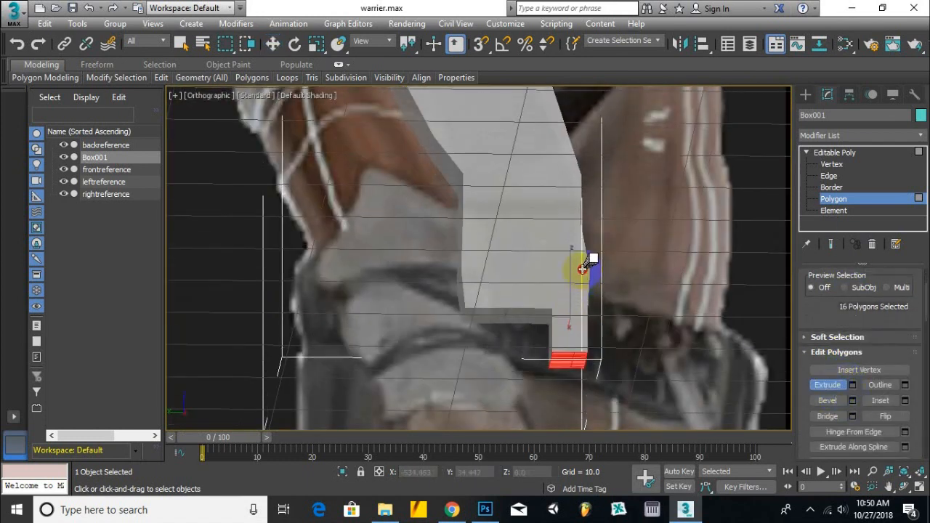
Shift the lower corner vertices of the extruded finger segment inward along the horizontal axis in the left view to taper it.
{"action": "key", "text": "f"}
{"action": "scroll", "coordinate": [524, 340], "scroll_direction": "up", "scroll_amount": 3}
{"action": "middle_click_drag", "start_coordinate": [523, 340], "coordinate": [545, 363], "text": "alt"}
{"action": "key", "text": "l"}
{"action": "scroll", "coordinate": [619, 359], "scroll_direction": "up", "scroll_amount": 2}
{"action": "left_click", "coordinate": [833, 164]}
{"action": "left_click_drag", "start_coordinate": [625, 335], "coordinate": [596, 374]}
{"action": "key", "text": "w"}
{"action": "left_click_drag", "start_coordinate": [504, 357], "coordinate": [596, 363]}
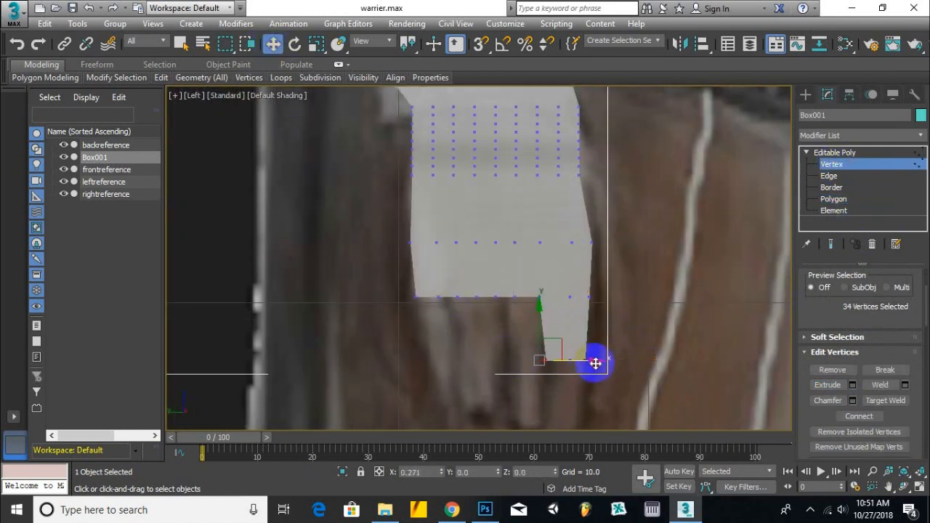
Extrude the finger's end polygons downward to add a second segment in the left view, and start scaling its end.
{"action": "left_click", "coordinate": [834, 199]}
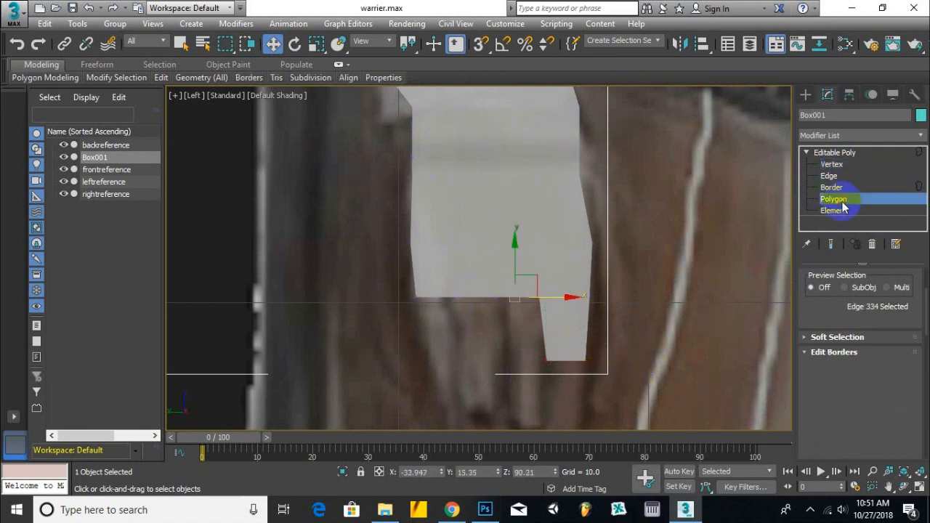
{"action": "scroll", "coordinate": [836, 286], "scroll_direction": "down", "scroll_amount": 4}
{"action": "scroll", "coordinate": [858, 333], "scroll_direction": "up", "scroll_amount": 1}
{"action": "left_click", "coordinate": [617, 389]}
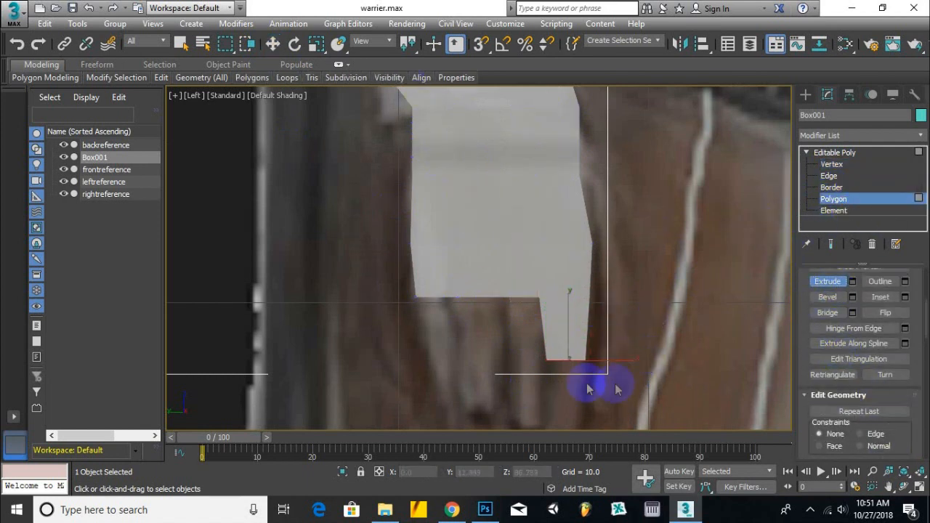
{"action": "scroll", "coordinate": [603, 337], "scroll_direction": "up", "scroll_amount": 2}
{"action": "left_click", "coordinate": [316, 44]}
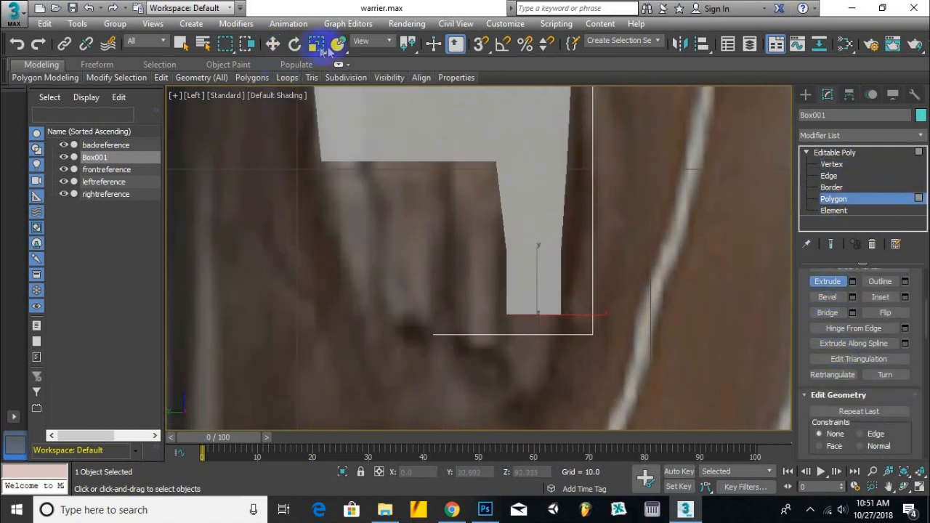
Extrude a third finger segment downward, narrow its end and shift it slightly sideways to follow the reference.
{"action": "left_click", "coordinate": [828, 281]}
{"action": "scroll", "coordinate": [519, 316], "scroll_direction": "up", "scroll_amount": 1}
{"action": "left_click_drag", "start_coordinate": [519, 316], "coordinate": [548, 244]}
{"action": "left_click", "coordinate": [551, 389]}
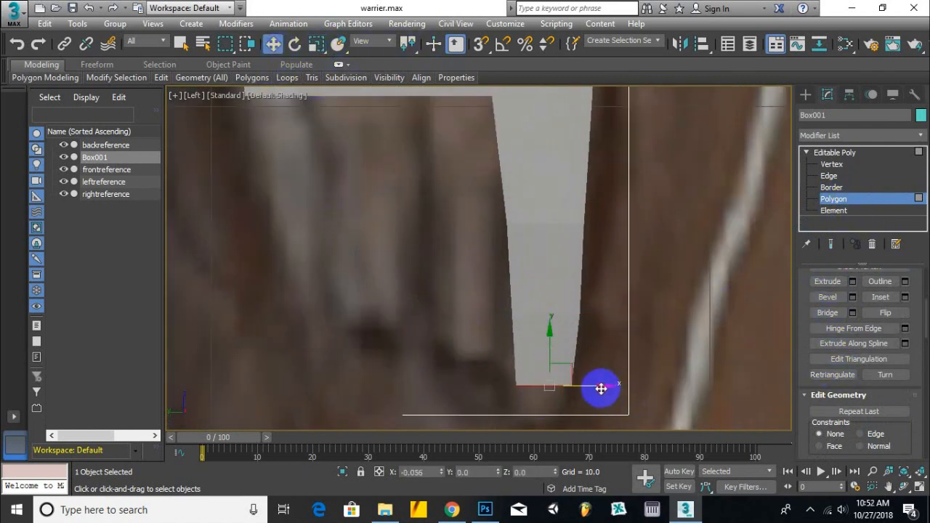
Extrude a short fourth segment from the finger's end polygons to form the fingertip.
{"action": "scroll", "coordinate": [600, 389], "scroll_direction": "up", "scroll_amount": 1}
{"action": "left_click", "coordinate": [828, 281]}
{"action": "scroll", "coordinate": [565, 270], "scroll_direction": "up", "scroll_amount": 1}
{"action": "left_click_drag", "start_coordinate": [564, 273], "coordinate": [575, 216]}
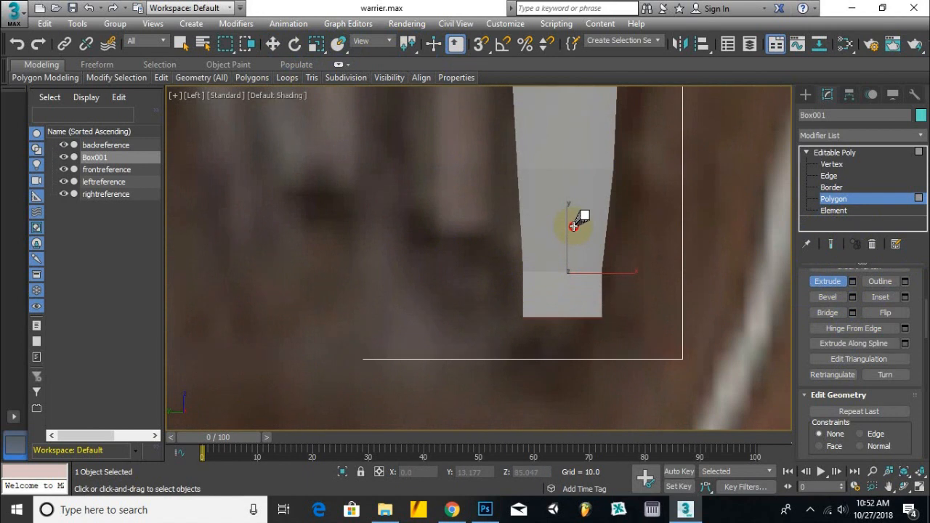
{"action": "scroll", "coordinate": [516, 313], "scroll_direction": "down", "scroll_amount": 2}
{"action": "key", "text": "w"}
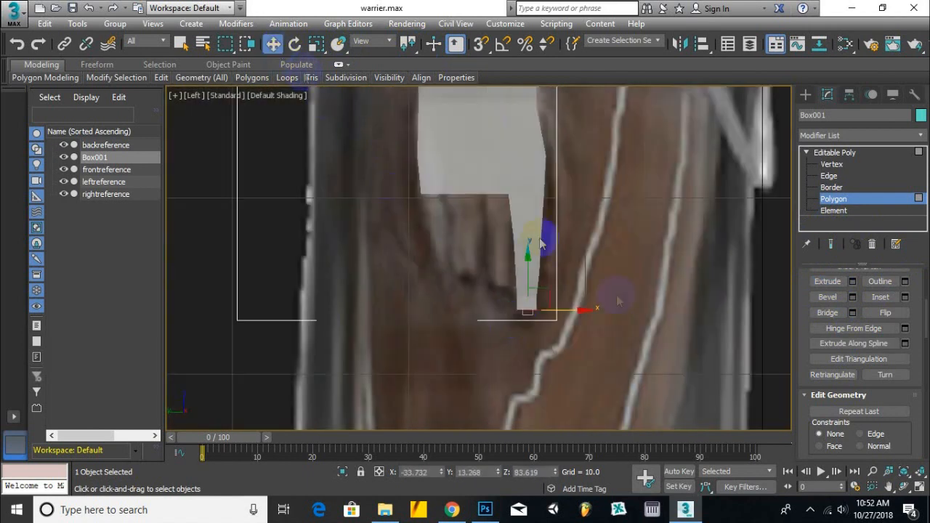
Move the fingertip's lower corner vertices inward and slightly upward in the left view to round the tip.
{"action": "scroll", "coordinate": [530, 253], "scroll_direction": "up", "scroll_amount": 2}
{"action": "left_click", "coordinate": [832, 164]}
{"action": "scroll", "coordinate": [655, 320], "scroll_direction": "up", "scroll_amount": 1}
{"action": "left_click_drag", "start_coordinate": [657, 318], "coordinate": [643, 318]}
{"action": "left_click_drag", "start_coordinate": [428, 297], "coordinate": [460, 323]}
{"action": "left_click_drag", "start_coordinate": [486, 315], "coordinate": [505, 315]}
{"action": "left_click_drag", "start_coordinate": [460, 262], "coordinate": [460, 252]}
{"action": "left_click_drag", "start_coordinate": [634, 290], "coordinate": [582, 326]}
{"action": "left_click_drag", "start_coordinate": [584, 271], "coordinate": [582, 256]}
Adjust the body-side vertices of the hand and finger rows along X in the front view to shape the finger's profile.
{"action": "middle_click_drag", "start_coordinate": [583, 256], "coordinate": [472, 406], "text": "alt"}
{"action": "key", "text": "f"}
{"action": "scroll", "coordinate": [472, 406], "scroll_direction": "up", "scroll_amount": 3}
{"action": "left_click", "coordinate": [473, 354]}
{"action": "scroll", "coordinate": [610, 392], "scroll_direction": "down", "scroll_amount": 3}
{"action": "middle_click_drag", "start_coordinate": [611, 393], "coordinate": [547, 361], "text": "alt"}
{"action": "key", "text": "l"}
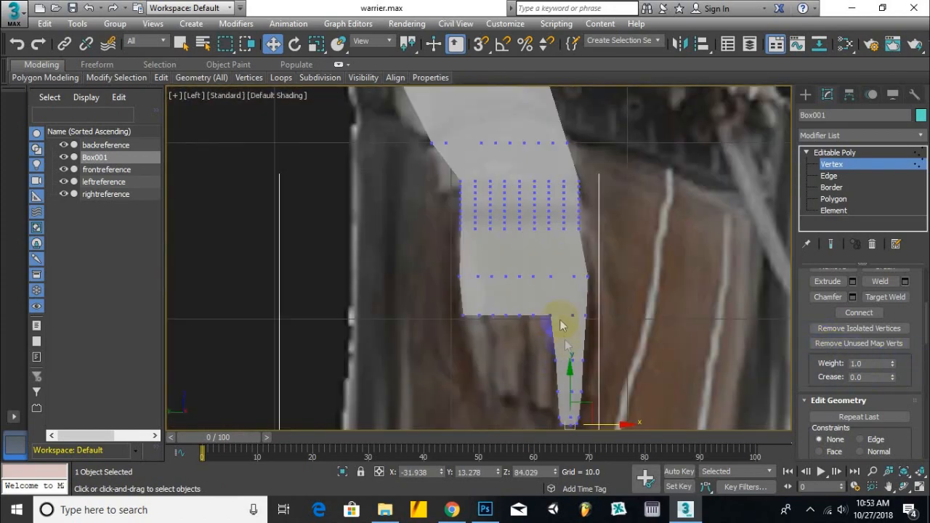
{"action": "key", "text": "f"}
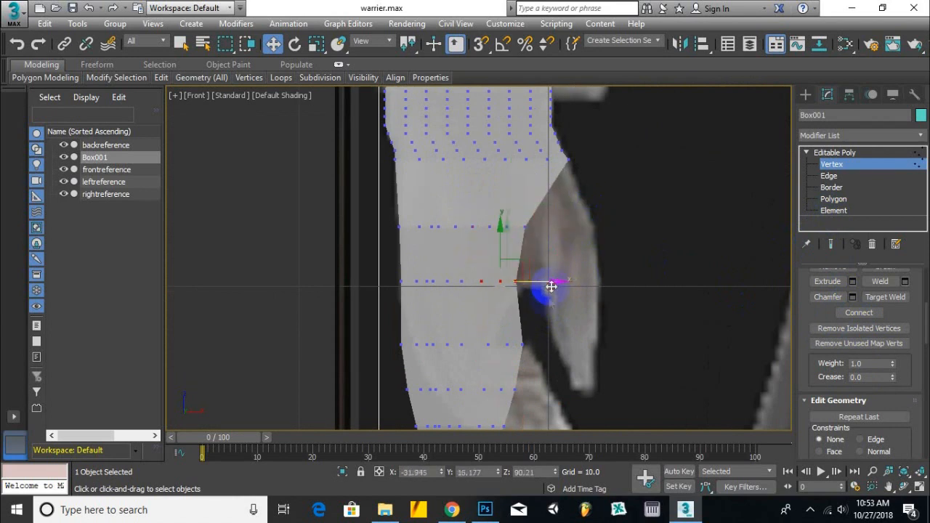
{"action": "left_click_drag", "start_coordinate": [550, 285], "coordinate": [547, 347]}
{"action": "mouse_move", "coordinate": [537, 348]}
{"action": "middle_mouse_down"}
{"action": "mouse_move", "coordinate": [541, 291]}
{"action": "mouse_move", "coordinate": [556, 309]}
{"action": "mouse_move", "coordinate": [723, 326]}
{"action": "mouse_move", "coordinate": [524, 318]}
{"action": "mouse_move", "coordinate": [523, 339]}
{"action": "middle_mouse_up"}
{"action": "scroll", "coordinate": [523, 335], "scroll_direction": "up", "scroll_amount": 6}
{"action": "left_click_drag", "start_coordinate": [609, 290], "coordinate": [592, 291]}
{"action": "scroll", "coordinate": [473, 303], "scroll_direction": "down", "scroll_amount": 7}
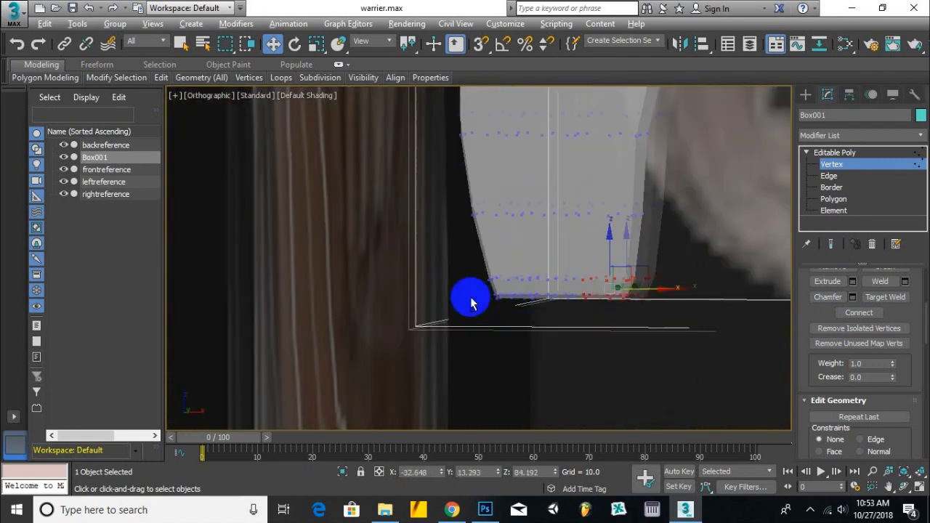
Move the vertex columns of the fingertip's two lowest rows and the side vertices of the row above inward along X to narrow the tip.
{"action": "key", "text": "l"}
{"action": "scroll", "coordinate": [525, 293], "scroll_direction": "up", "scroll_amount": 4}
{"action": "middle_click_drag", "start_coordinate": [555, 418], "coordinate": [545, 349]}
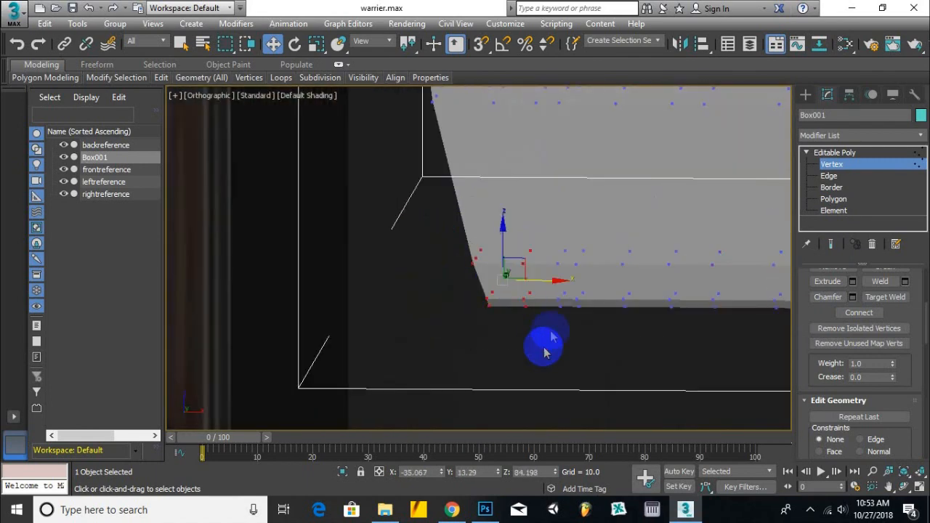
{"action": "left_click_drag", "start_coordinate": [550, 280], "coordinate": [562, 279]}
{"action": "left_click_drag", "start_coordinate": [474, 244], "coordinate": [600, 318]}
{"action": "left_click_drag", "start_coordinate": [602, 281], "coordinate": [627, 282]}
{"action": "left_click_drag", "start_coordinate": [491, 237], "coordinate": [643, 313]}
{"action": "left_click_drag", "start_coordinate": [634, 281], "coordinate": [645, 282]}
{"action": "scroll", "coordinate": [673, 304], "scroll_direction": "down", "scroll_amount": 3}
{"action": "middle_click_drag", "start_coordinate": [673, 304], "coordinate": [608, 339]}
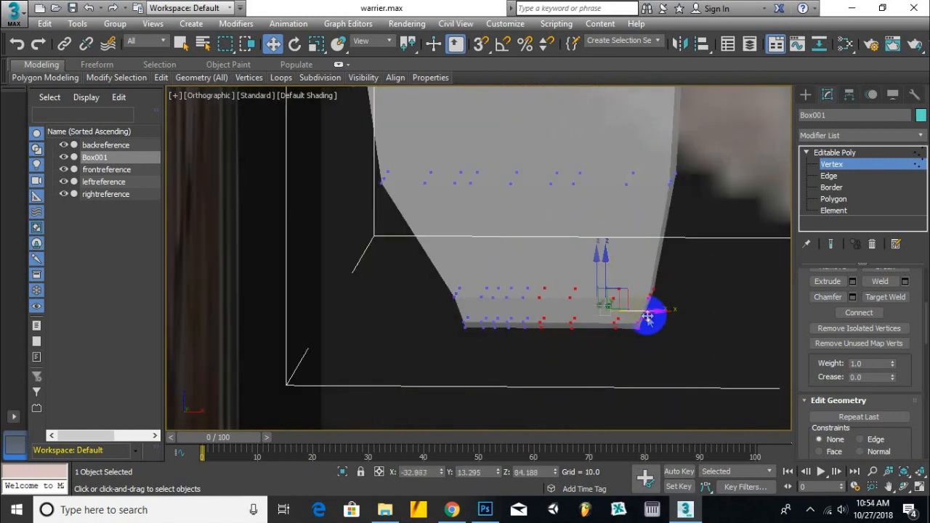
{"action": "scroll", "coordinate": [642, 337], "scroll_direction": "down", "scroll_amount": 3}
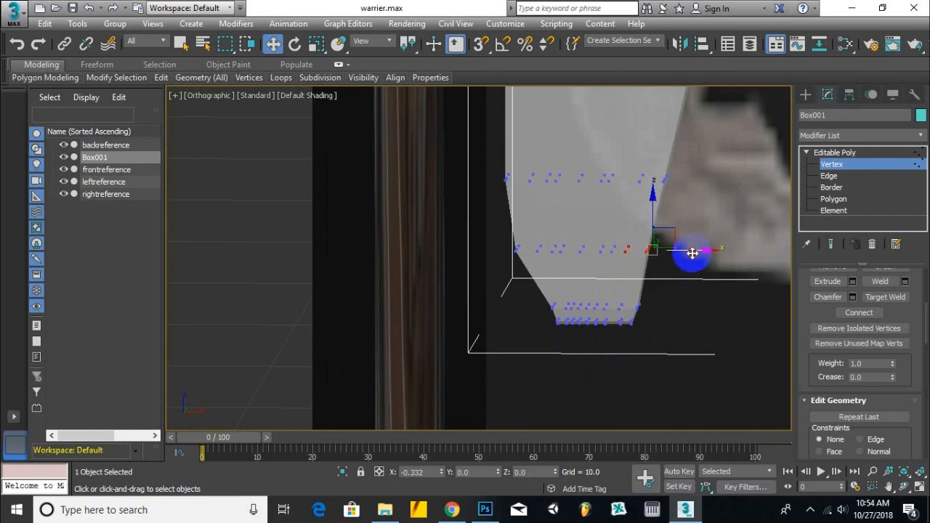
Apply a TurboSmooth modifier to preview the smoothed arm and finger, and undo the modifier.
{"action": "middle_click_drag", "start_coordinate": [586, 250], "coordinate": [436, 349], "text": "alt"}
{"action": "left_click", "coordinate": [874, 134]}
{"action": "scroll", "coordinate": [857, 300], "scroll_direction": "down", "scroll_amount": 10}
{"action": "left_click", "coordinate": [857, 299]}
{"action": "middle_click_drag", "start_coordinate": [586, 349], "coordinate": [848, 150], "text": "alt"}
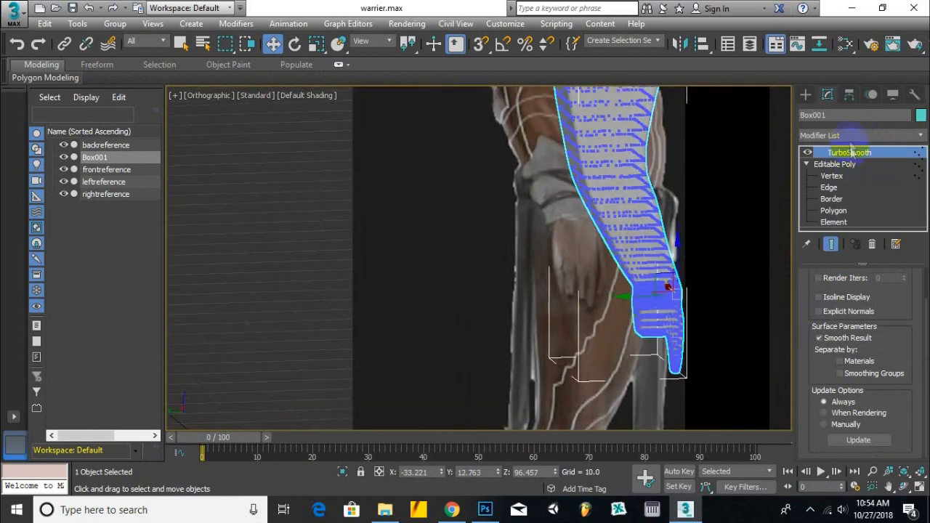
{"action": "left_click", "coordinate": [833, 176]}
{"action": "left_click", "coordinate": [838, 178]}
{"action": "mouse_move", "coordinate": [727, 337]}
{"action": "middle_mouse_down", "text": "alt"}
{"action": "mouse_move", "coordinate": [668, 338]}
{"action": "mouse_move", "coordinate": [632, 276]}
{"action": "middle_mouse_up", "text": "alt"}
{"action": "key", "text": "ctrl+z"}
Extrude the 16 polygons under the fingertip downward a short distance and scale them down to close the tip to a narrow end.
{"action": "left_click", "coordinate": [874, 294]}
{"action": "scroll", "coordinate": [607, 313], "scroll_direction": "up", "scroll_amount": 5}
{"action": "middle_click_drag", "start_coordinate": [480, 309], "coordinate": [610, 294], "text": "alt"}
{"action": "left_click_drag", "start_coordinate": [637, 251], "coordinate": [638, 267], "text": "shift"}
{"action": "left_click", "coordinate": [523, 267]}
{"action": "scroll", "coordinate": [858, 349], "scroll_direction": "down", "scroll_amount": 3}
{"action": "left_click", "coordinate": [827, 351]}
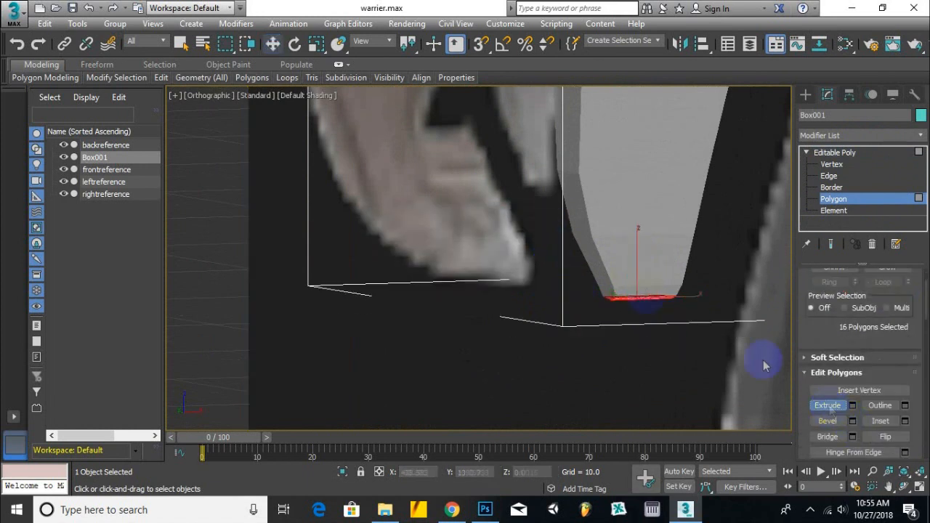
{"action": "left_click", "coordinate": [274, 44]}
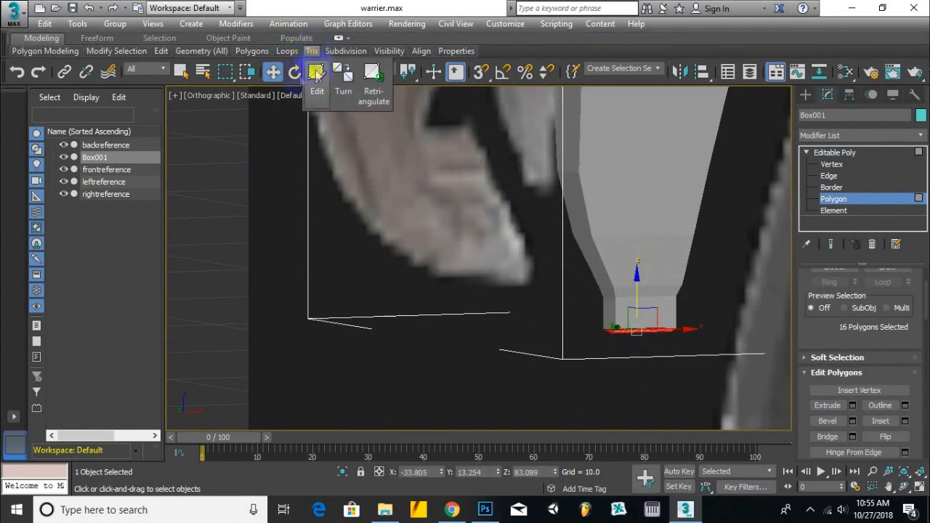
{"action": "left_click", "coordinate": [316, 72]}
{"action": "left_click_drag", "start_coordinate": [637, 332], "coordinate": [584, 378]}
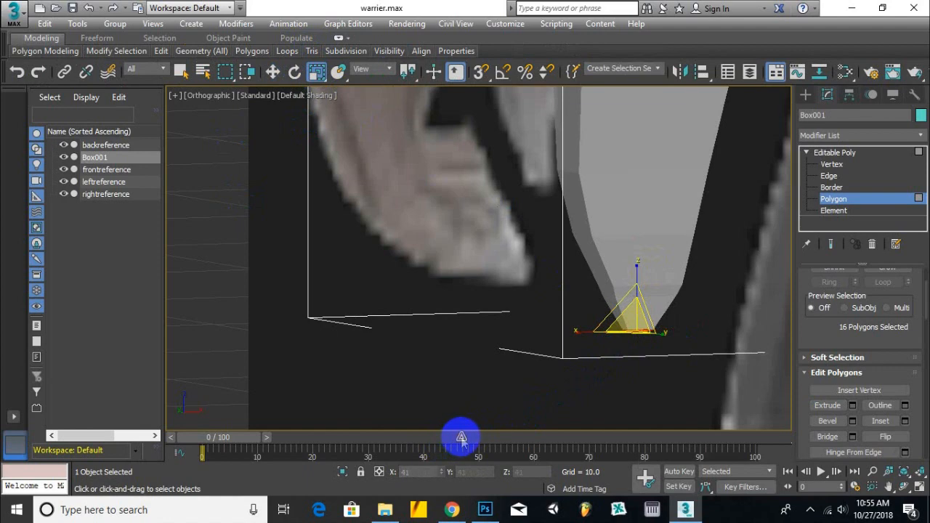
{"action": "scroll", "coordinate": [603, 309], "scroll_direction": "down", "scroll_amount": 5}
Select strips of polygons across the palm's underside beside the first finger.
{"action": "left_click", "coordinate": [834, 199]}
{"action": "middle_click_drag", "start_coordinate": [600, 351], "coordinate": [676, 351], "text": "alt"}
{"action": "key", "text": "l"}
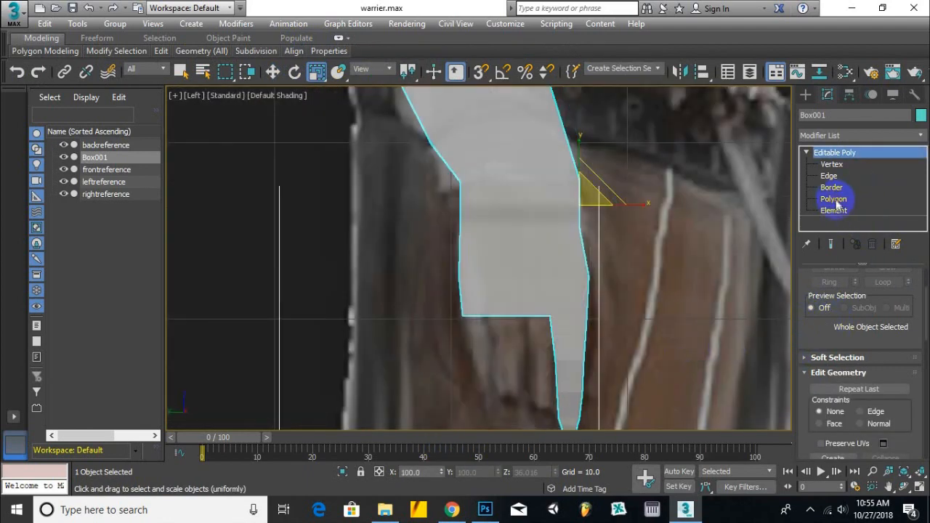
{"action": "left_click", "coordinate": [834, 199]}
{"action": "middle_click_drag", "start_coordinate": [536, 317], "coordinate": [523, 321], "text": "alt"}
{"action": "left_click", "coordinate": [273, 72]}
{"action": "left_click_drag", "start_coordinate": [528, 332], "coordinate": [520, 358]}
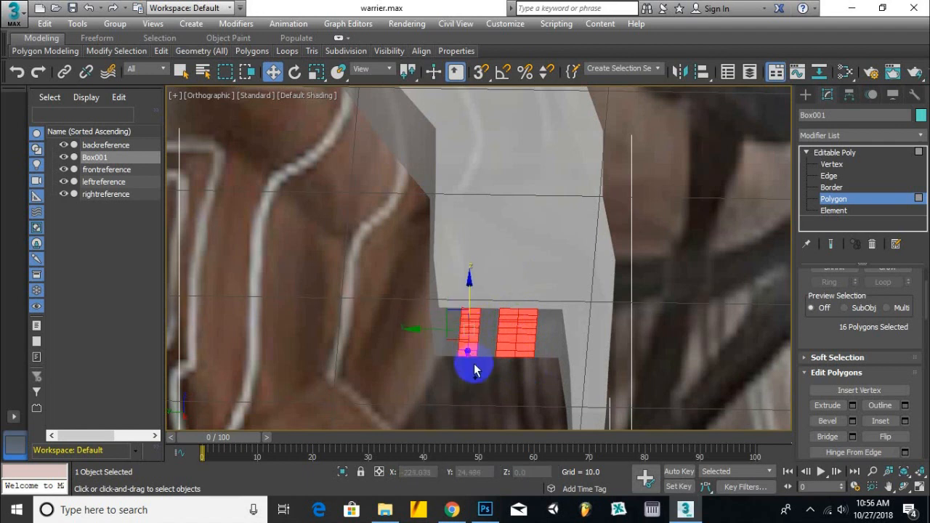
{"action": "left_click_drag", "start_coordinate": [487, 372], "coordinate": [551, 364]}
Move the palm-side vertices along the first finger's length toward its centre to make the finger slimmer.
{"action": "key", "text": "1"}
{"action": "middle_click_drag", "start_coordinate": [551, 363], "coordinate": [582, 415], "text": "alt"}
{"action": "left_click", "coordinate": [550, 353]}
{"action": "left_click_drag", "start_coordinate": [579, 320], "coordinate": [550, 343]}
{"action": "scroll", "coordinate": [550, 341], "scroll_direction": "up", "scroll_amount": 3}
{"action": "middle_click_drag", "start_coordinate": [526, 330], "coordinate": [494, 322], "text": "alt"}
{"action": "left_click_drag", "start_coordinate": [509, 321], "coordinate": [519, 325]}
{"action": "middle_click_drag", "start_coordinate": [540, 378], "coordinate": [547, 336]}
{"action": "scroll", "coordinate": [521, 317], "scroll_direction": "down", "scroll_amount": 3}
{"action": "middle_click_drag", "start_coordinate": [482, 350], "coordinate": [522, 358], "text": "alt"}
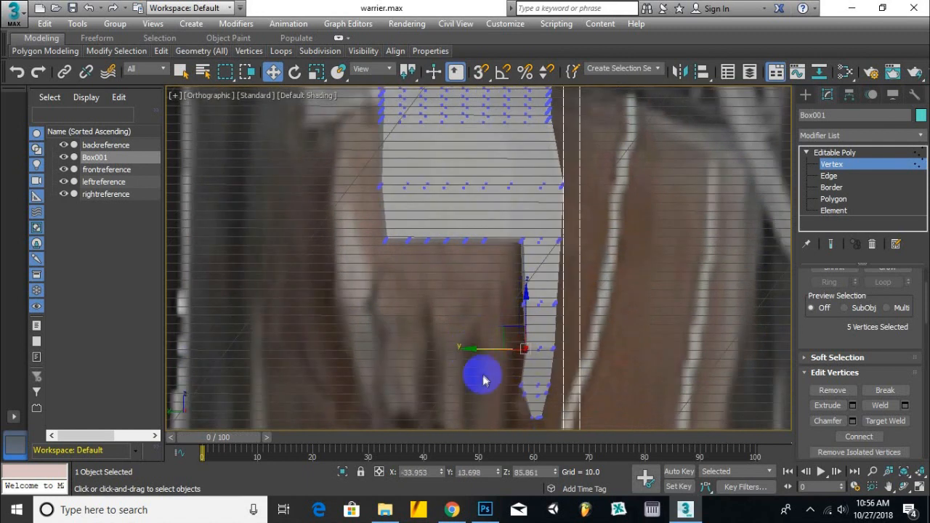
{"action": "scroll", "coordinate": [468, 390], "scroll_direction": "up", "scroll_amount": 4}
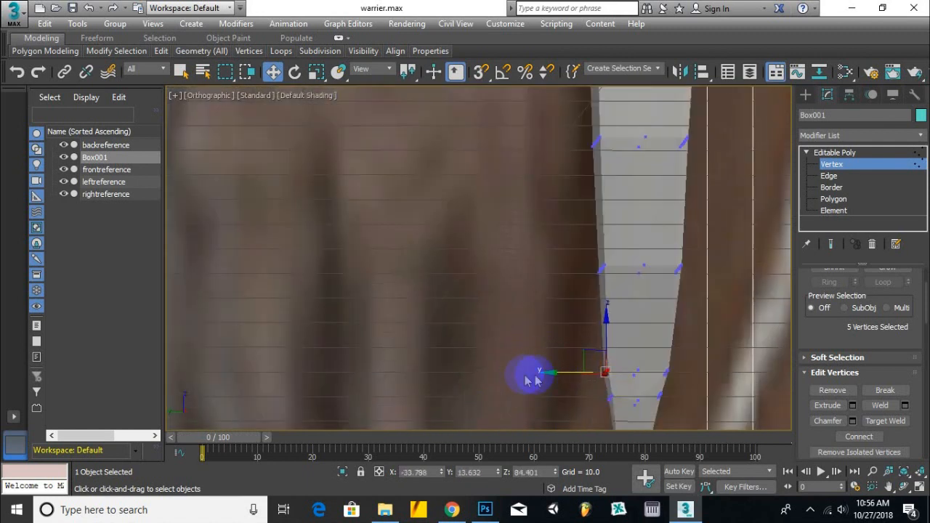
Shift the vertices along the palm's lower edge toward the first finger in the left view to space out the finger bases.
{"action": "key", "text": "l"}
{"action": "left_click_drag", "start_coordinate": [547, 289], "coordinate": [518, 347]}
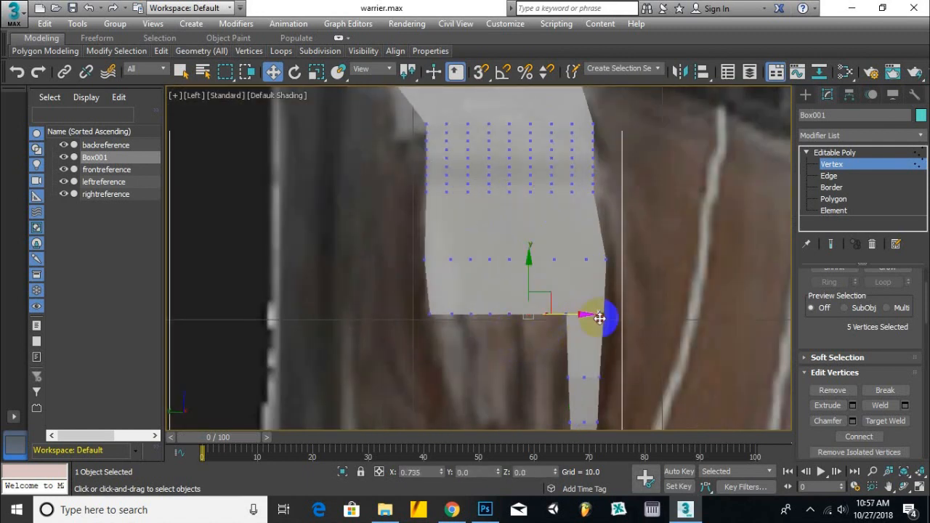
{"action": "scroll", "coordinate": [603, 315], "scroll_direction": "up", "scroll_amount": 2}
{"action": "scroll", "coordinate": [560, 298], "scroll_direction": "up", "scroll_amount": 2}
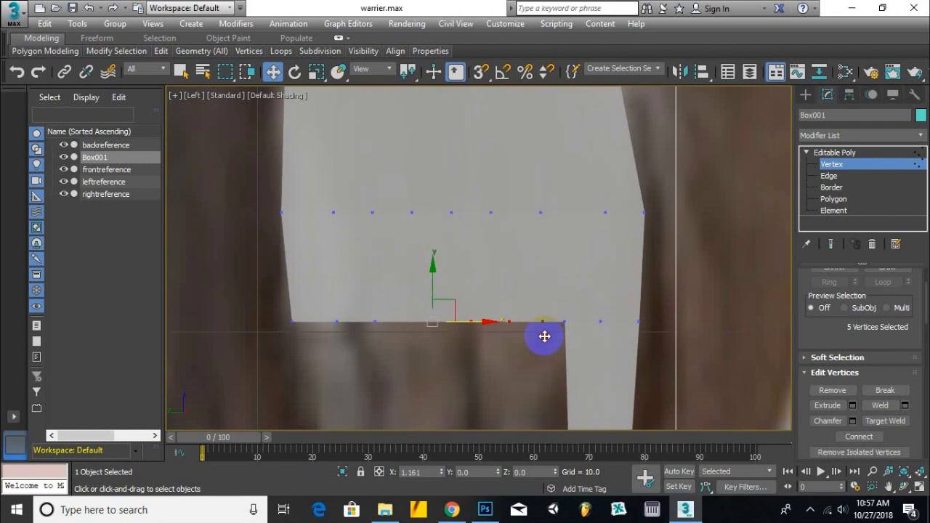
{"action": "left_click_drag", "start_coordinate": [544, 337], "coordinate": [545, 336]}
{"action": "scroll", "coordinate": [490, 378], "scroll_direction": "up", "scroll_amount": 2}
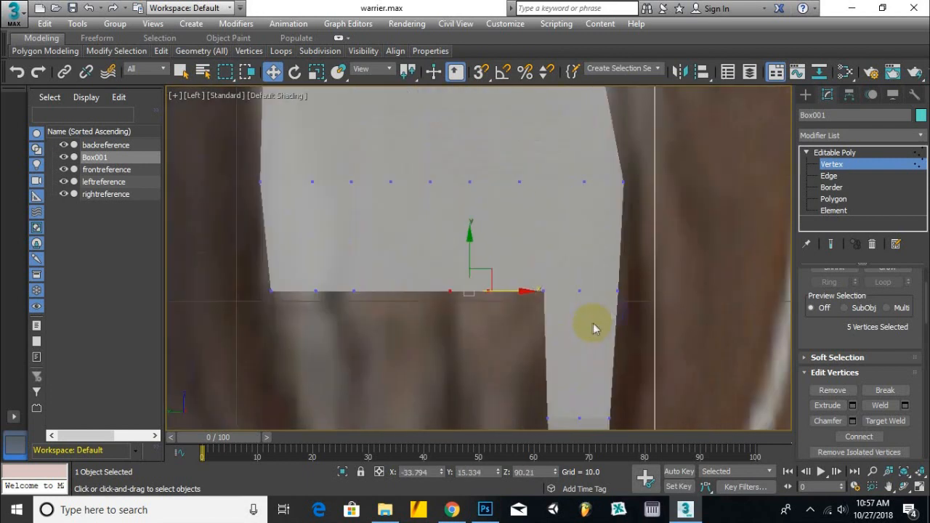
{"action": "scroll", "coordinate": [523, 300], "scroll_direction": "down", "scroll_amount": 2}
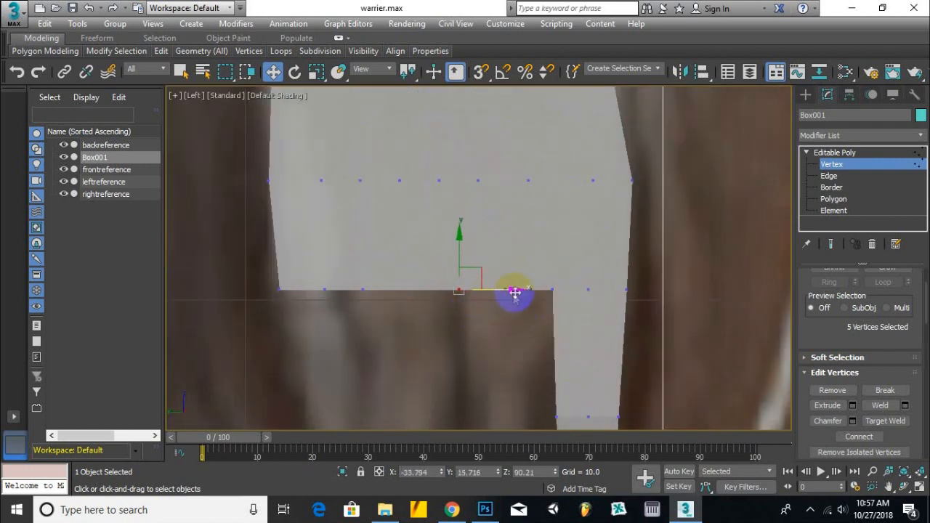
{"action": "scroll", "coordinate": [547, 281], "scroll_direction": "up", "scroll_amount": 2}
Select the polygon strip across the palm's underside next to the first finger and extrude it downward as the second finger's base.
{"action": "middle_click_drag", "start_coordinate": [528, 307], "coordinate": [581, 302], "text": "alt"}
{"action": "left_click", "coordinate": [834, 199]}
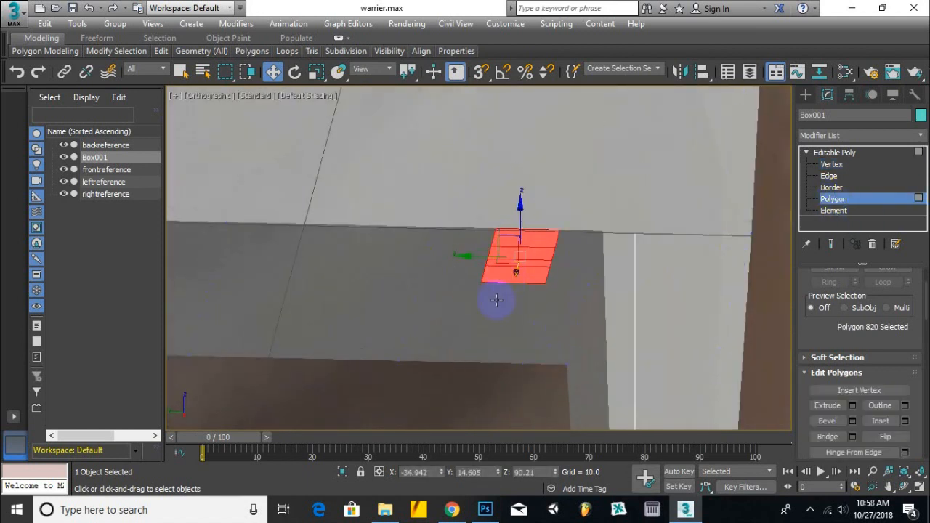
{"action": "left_click", "coordinate": [490, 355], "text": "shift"}
{"action": "left_click", "coordinate": [827, 404]}
{"action": "left_click_drag", "start_coordinate": [503, 291], "coordinate": [507, 212]}
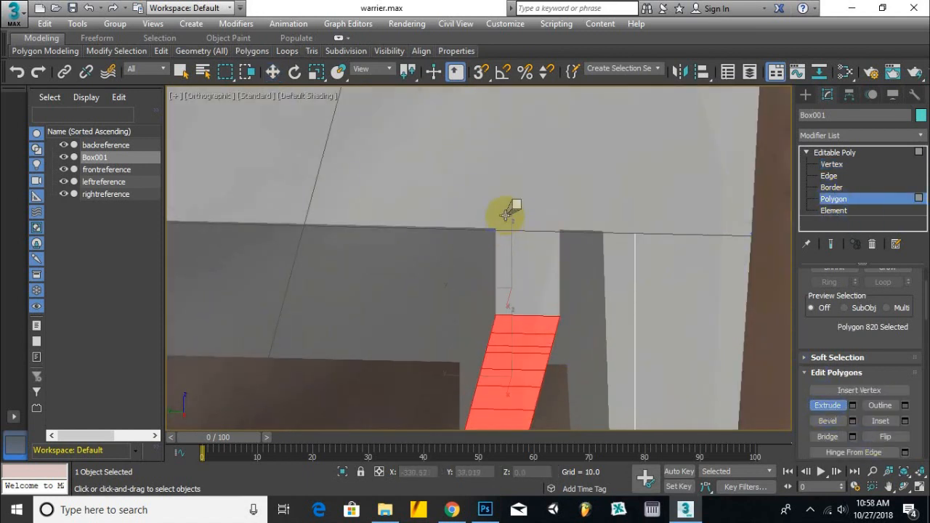
{"action": "key", "text": "l"}
{"action": "scroll", "coordinate": [503, 305], "scroll_direction": "up", "scroll_amount": 2}
{"action": "scroll", "coordinate": [505, 306], "scroll_direction": "up", "scroll_amount": 2}
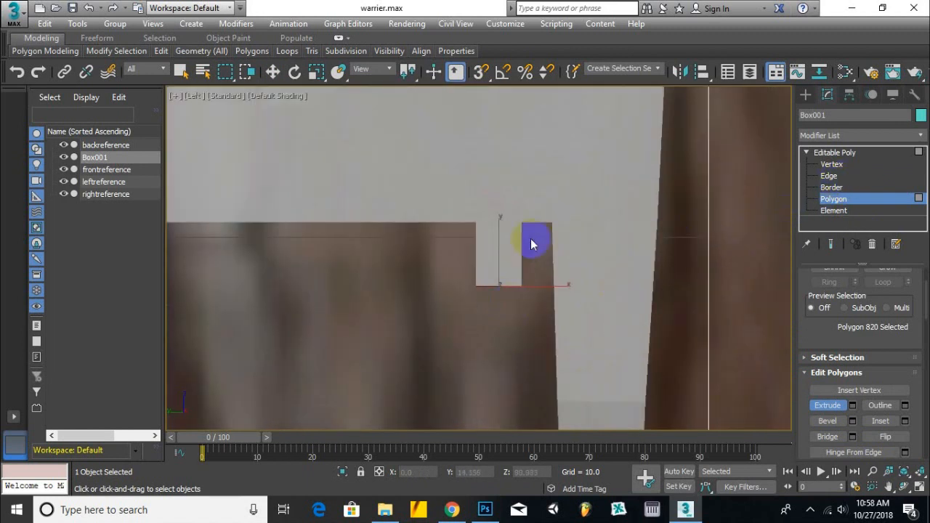
Widen the second finger's base by moving its side vertices apart, and extrude its end polygons down to the first finger's joint level.
{"action": "key", "text": "1"}
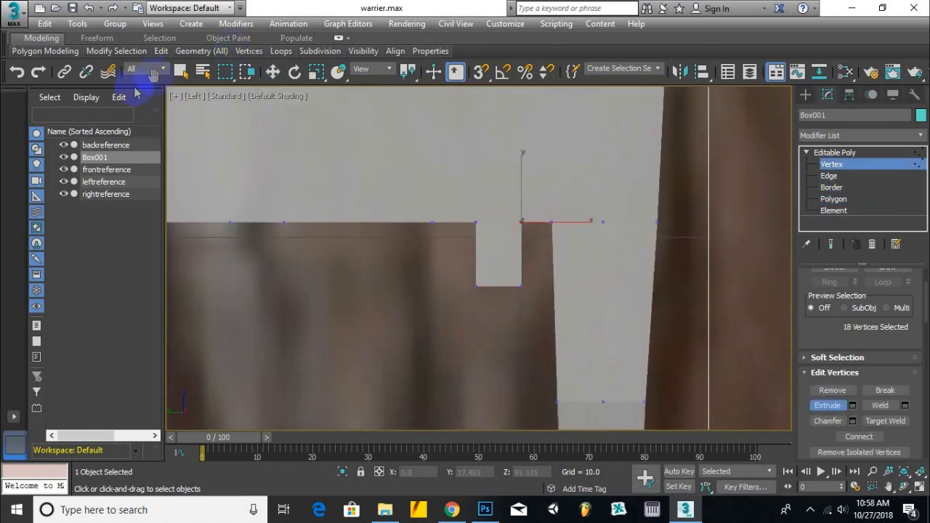
{"action": "key", "text": "w"}
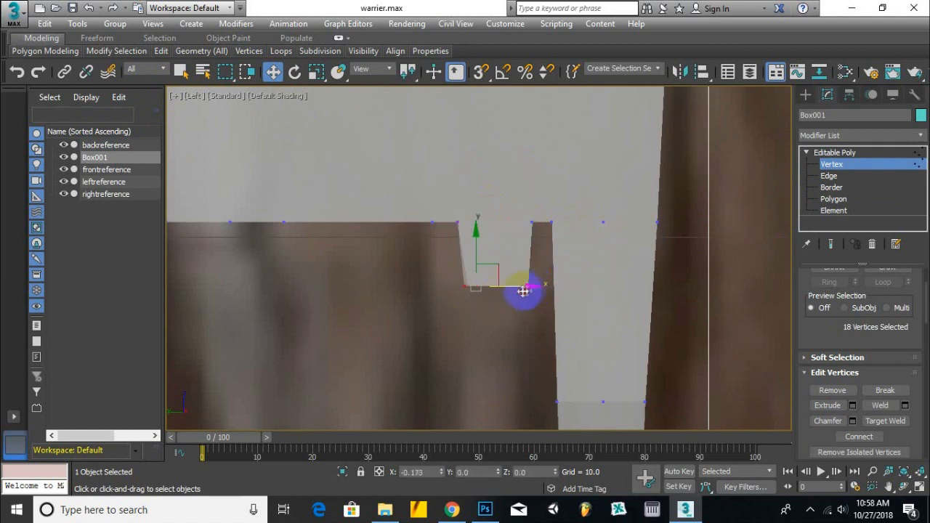
{"action": "left_click", "coordinate": [836, 198]}
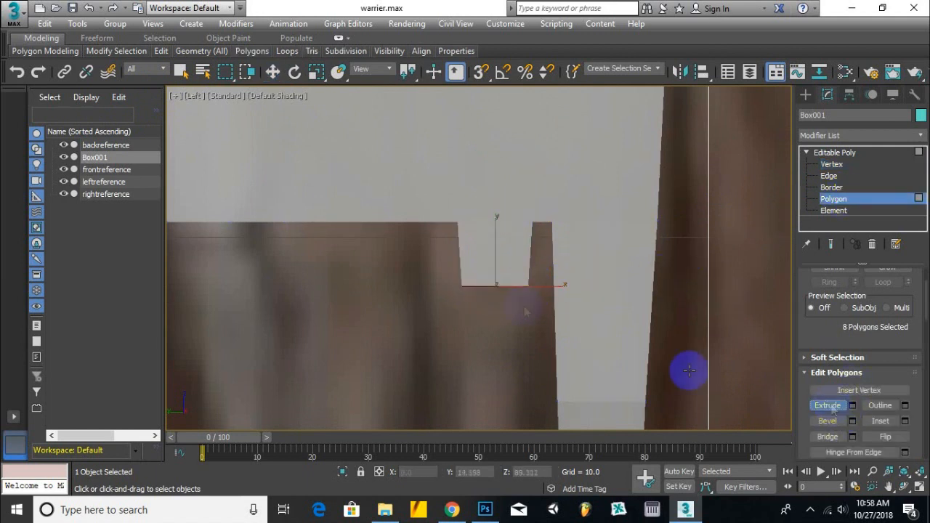
{"action": "left_click_drag", "start_coordinate": [511, 294], "coordinate": [526, 167]}
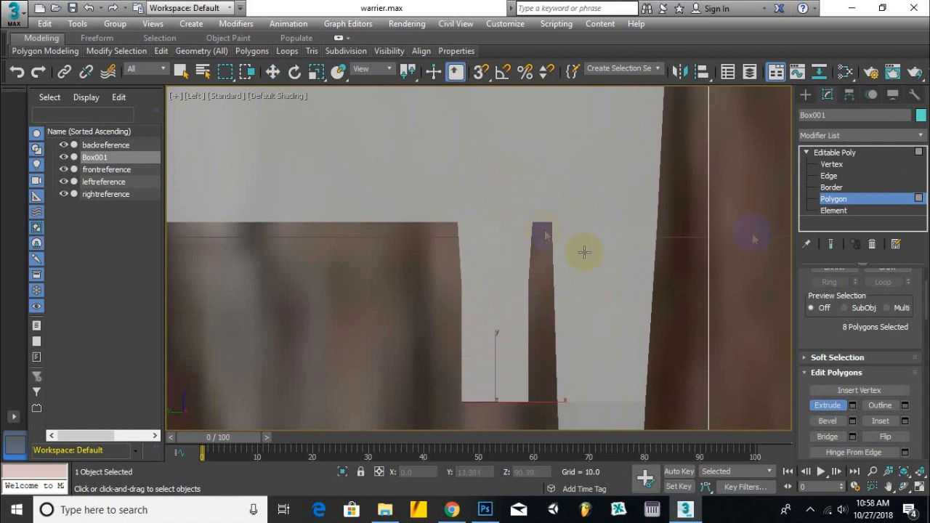
Move the side vertices of the second finger to taper its new segment and align it beside the first finger.
{"action": "key", "text": "1"}
{"action": "middle_click_drag", "start_coordinate": [551, 344], "coordinate": [553, 270]}
{"action": "key", "text": "w"}
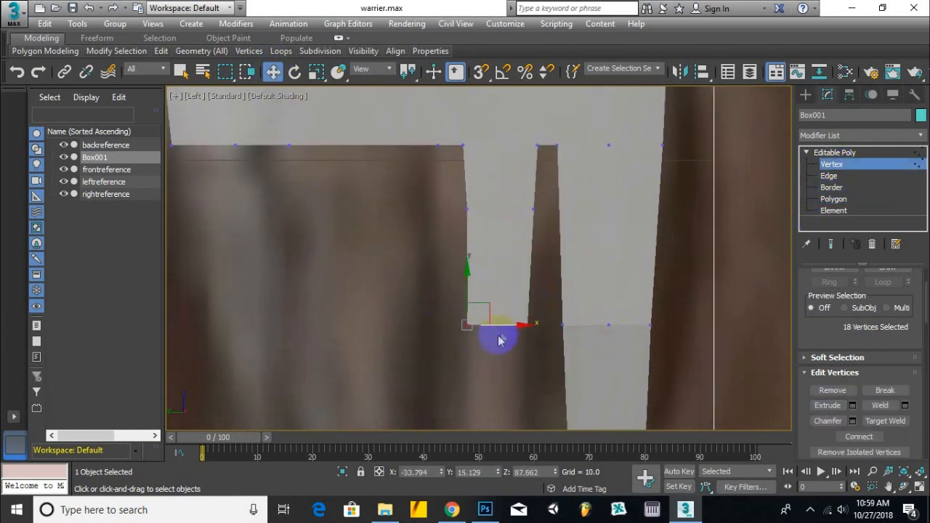
{"action": "scroll", "coordinate": [498, 340], "scroll_direction": "down", "scroll_amount": 3}
{"action": "left_click_drag", "start_coordinate": [511, 349], "coordinate": [550, 297]}
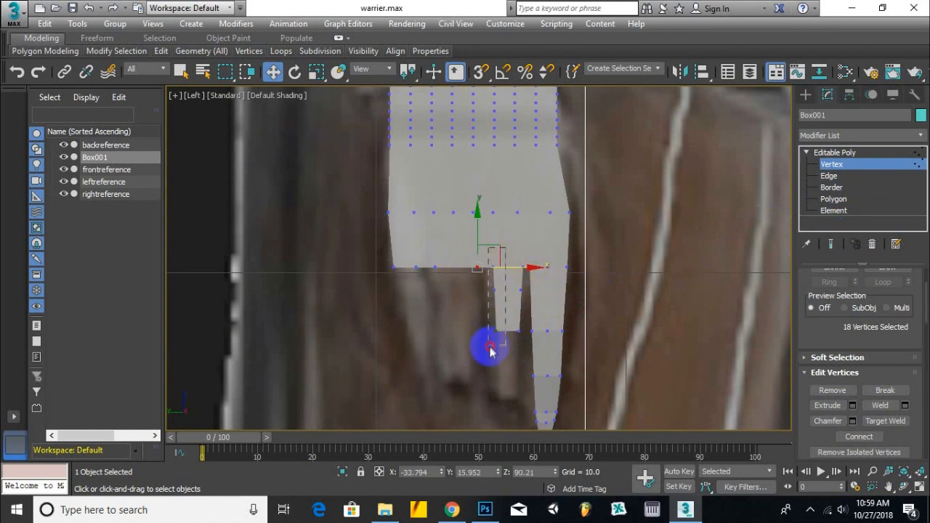
{"action": "left_click_drag", "start_coordinate": [490, 349], "coordinate": [490, 350]}
{"action": "left_click_drag", "start_coordinate": [546, 297], "coordinate": [539, 298]}
Extrude the second finger's end polygons into another segment, lower the end slightly and scale it narrower.
{"action": "left_click", "coordinate": [834, 198]}
{"action": "left_click", "coordinate": [828, 406]}
{"action": "middle_click_drag", "start_coordinate": [504, 373], "coordinate": [514, 317], "text": "alt"}
{"action": "scroll", "coordinate": [515, 314], "scroll_direction": "up", "scroll_amount": 3}
{"action": "left_click_drag", "start_coordinate": [516, 313], "coordinate": [540, 282]}
{"action": "key", "text": "l"}
{"action": "scroll", "coordinate": [546, 331], "scroll_direction": "down", "scroll_amount": 2}
{"action": "key", "text": "w"}
{"action": "left_click_drag", "start_coordinate": [488, 188], "coordinate": [487, 236]}
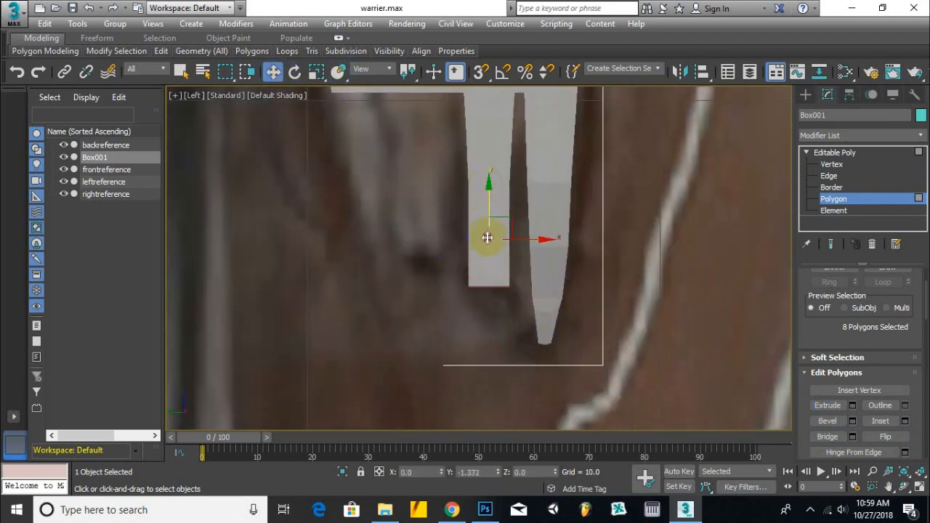
{"action": "key", "text": "r"}
{"action": "middle_click_drag", "start_coordinate": [582, 350], "coordinate": [622, 312]}
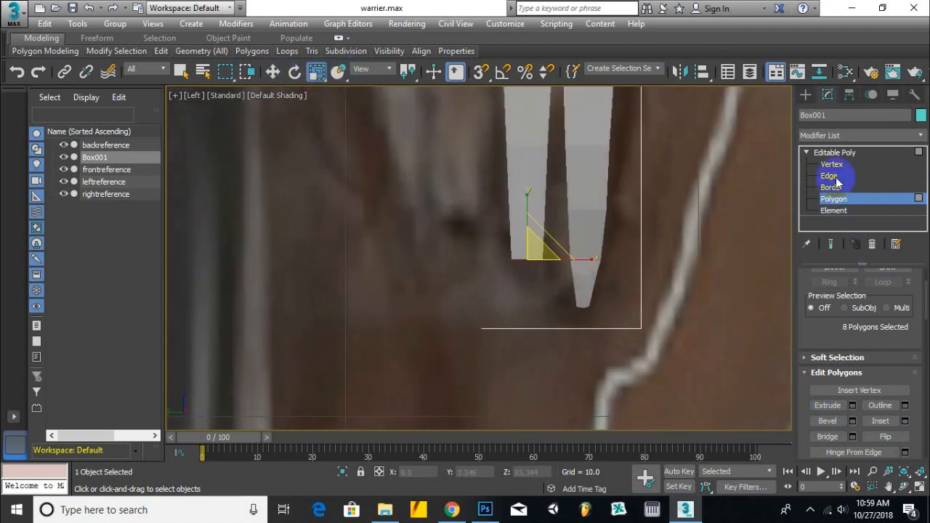
Extrude the second finger's end polygons further down and scale the new end narrower.
{"action": "left_click", "coordinate": [828, 406]}
{"action": "scroll", "coordinate": [556, 301], "scroll_direction": "up", "scroll_amount": 2}
{"action": "middle_click_drag", "start_coordinate": [550, 299], "coordinate": [544, 252], "text": "alt"}
{"action": "left_click_drag", "start_coordinate": [522, 243], "coordinate": [531, 201]}
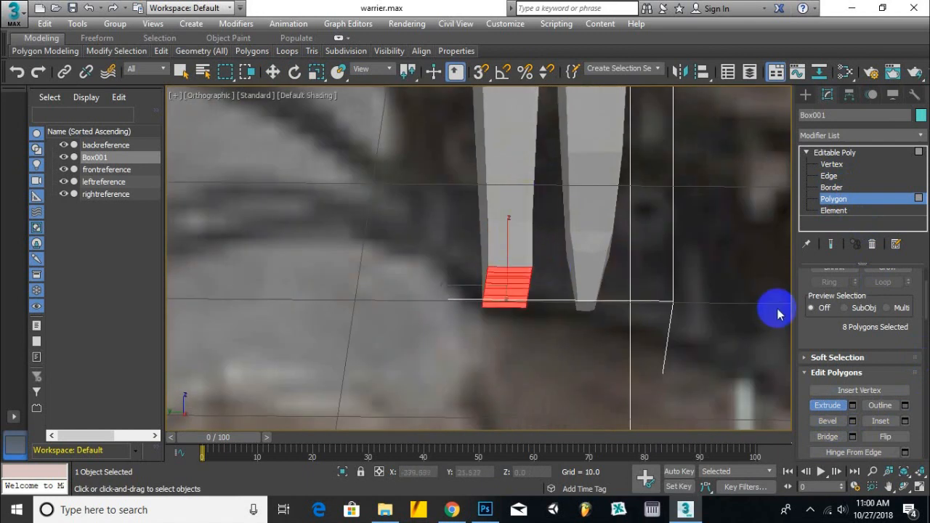
{"action": "key", "text": "l"}
{"action": "scroll", "coordinate": [603, 363], "scroll_direction": "down", "scroll_amount": 3}
{"action": "scroll", "coordinate": [603, 363], "scroll_direction": "up", "scroll_amount": 3}
{"action": "left_click", "coordinate": [318, 71]}
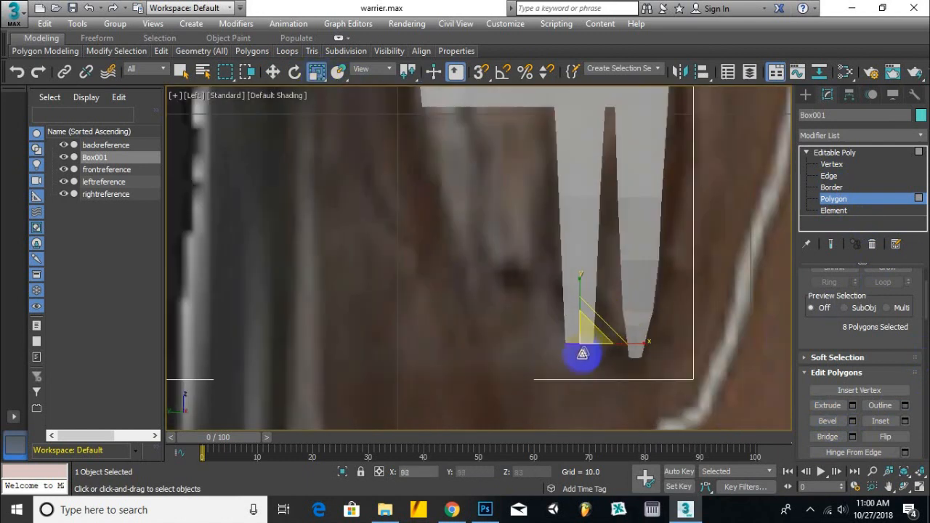
Extrude the second finger's tip from its narrowed end and scale it down to a tapered point.
{"action": "left_click", "coordinate": [828, 405]}
{"action": "middle_click_drag", "start_coordinate": [610, 293], "coordinate": [669, 337]}
{"action": "left_click_drag", "start_coordinate": [669, 337], "coordinate": [681, 290]}
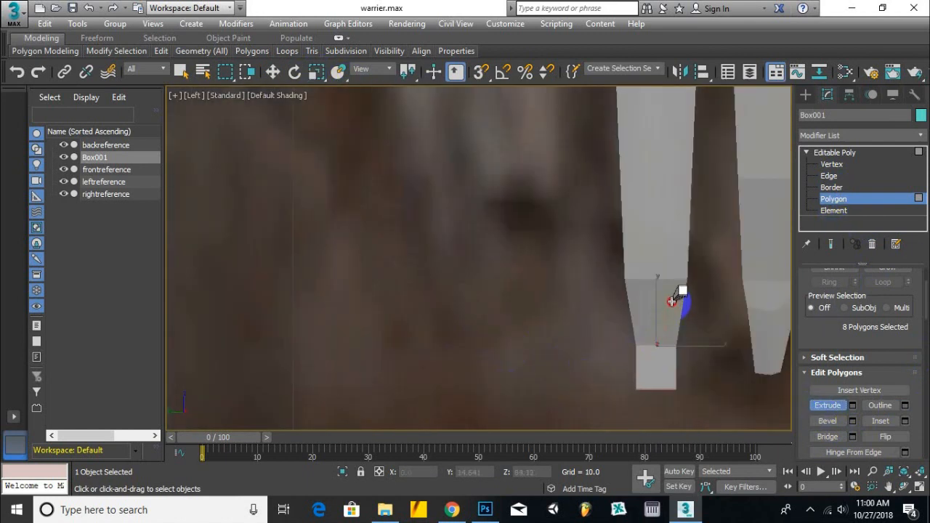
{"action": "left_click", "coordinate": [318, 71]}
{"action": "scroll", "coordinate": [681, 314], "scroll_direction": "down", "scroll_amount": 2}
Move the vertices along one edge near the second fingertip inward to refine its profile as seen from the front.
{"action": "middle_click_drag", "start_coordinate": [760, 307], "coordinate": [678, 256], "text": "alt"}
{"action": "key", "text": "1"}
{"action": "scroll", "coordinate": [678, 255], "scroll_direction": "up", "scroll_amount": 2}
{"action": "key", "text": "w"}
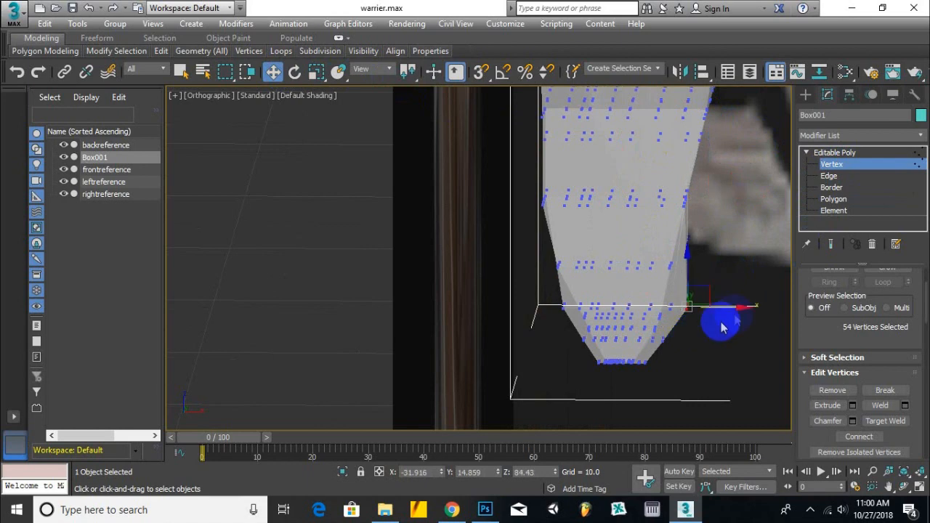
{"action": "middle_click_drag", "start_coordinate": [723, 313], "coordinate": [680, 333], "text": "alt"}
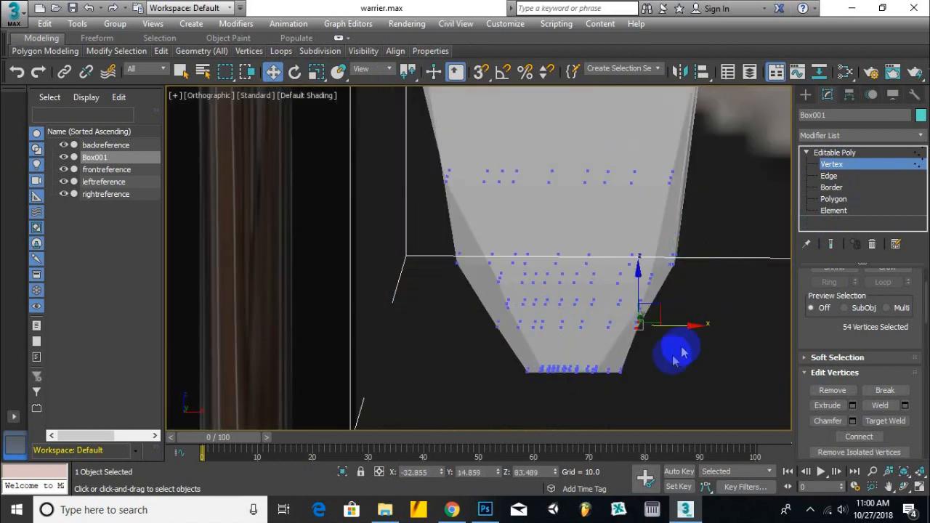
{"action": "middle_click_drag", "start_coordinate": [663, 375], "coordinate": [519, 316], "text": "alt"}
{"action": "scroll", "coordinate": [519, 315], "scroll_direction": "up", "scroll_amount": 3}
{"action": "left_click_drag", "start_coordinate": [505, 336], "coordinate": [614, 305]}
Shift the opposite edge vertices of the second finger inward to even out its taper toward the tip.
{"action": "middle_click_drag", "start_coordinate": [785, 271], "coordinate": [545, 325]}
{"action": "left_click", "coordinate": [581, 328]}
{"action": "left_click_drag", "start_coordinate": [638, 330], "coordinate": [646, 329]}
{"action": "left_click_drag", "start_coordinate": [533, 252], "coordinate": [565, 274]}
{"action": "left_click_drag", "start_coordinate": [605, 263], "coordinate": [611, 263]}
{"action": "scroll", "coordinate": [567, 281], "scroll_direction": "up", "scroll_amount": 4}
{"action": "middle_click_drag", "start_coordinate": [581, 287], "coordinate": [647, 296], "text": "alt"}
{"action": "left_click_drag", "start_coordinate": [484, 220], "coordinate": [497, 231]}
{"action": "middle_click_drag", "start_coordinate": [497, 232], "coordinate": [482, 280], "text": "alt"}
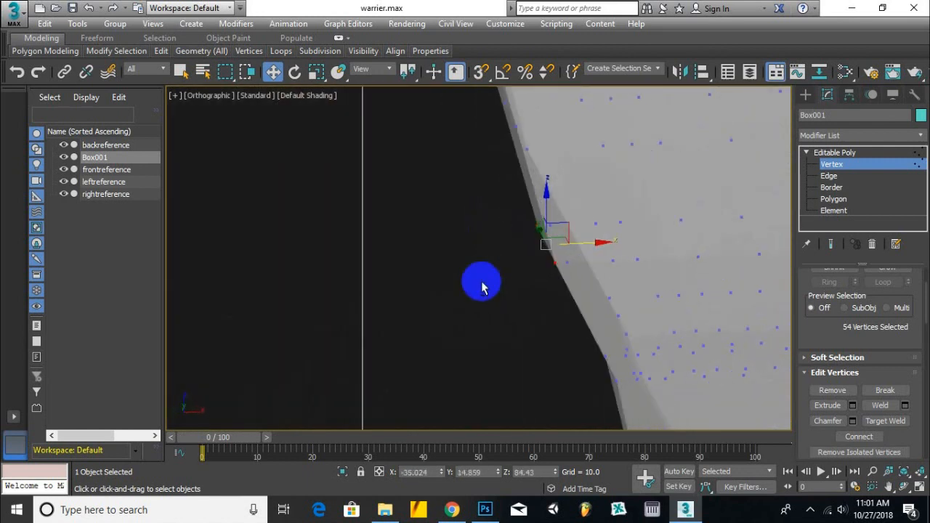
{"action": "scroll", "coordinate": [613, 253], "scroll_direction": "down", "scroll_amount": 4}
{"action": "middle_click_drag", "start_coordinate": [612, 254], "coordinate": [716, 323], "text": "alt"}
{"action": "key", "text": "l"}
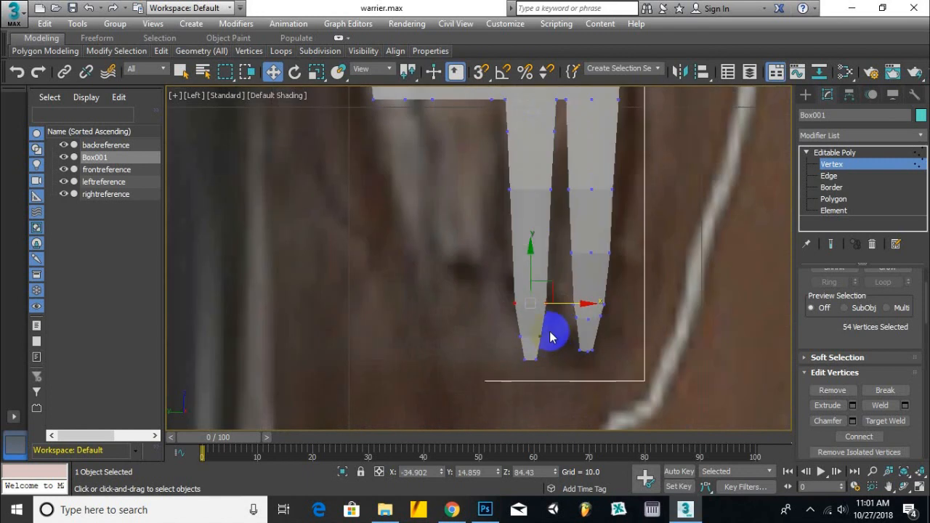
{"action": "middle_click_drag", "start_coordinate": [526, 314], "coordinate": [441, 378], "text": "alt"}
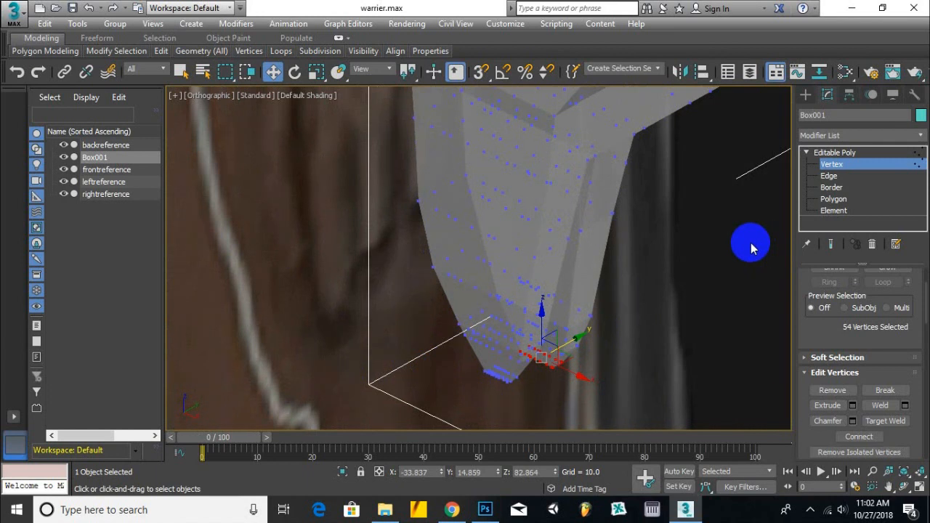
Move the vertices on the palm's lower edge toward the second finger to set the third finger's base width.
{"action": "key", "text": "l"}
{"action": "scroll", "coordinate": [488, 332], "scroll_direction": "up", "scroll_amount": 5}
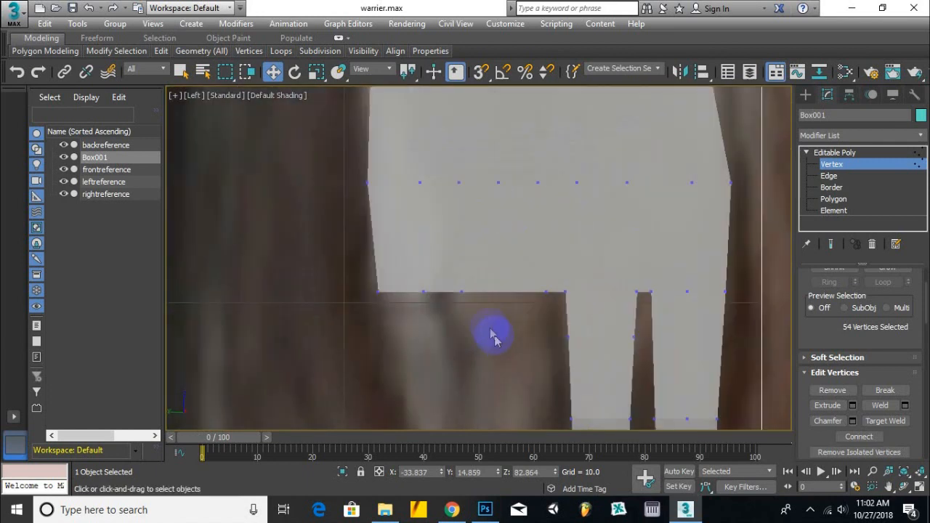
{"action": "scroll", "coordinate": [554, 305], "scroll_direction": "up", "scroll_amount": 2}
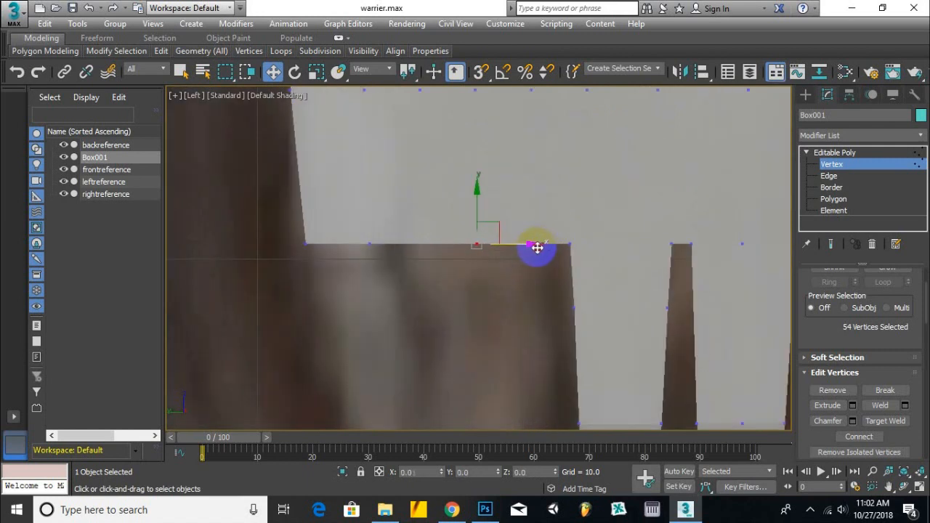
Select the polygon strip across the palm's underside beside the second finger and extrude it downward as the third finger's base.
{"action": "left_click", "coordinate": [836, 198]}
{"action": "middle_click_drag", "start_coordinate": [505, 240], "coordinate": [476, 307], "text": "alt"}
{"action": "key", "text": "l"}
{"action": "key", "text": "shift+e"}
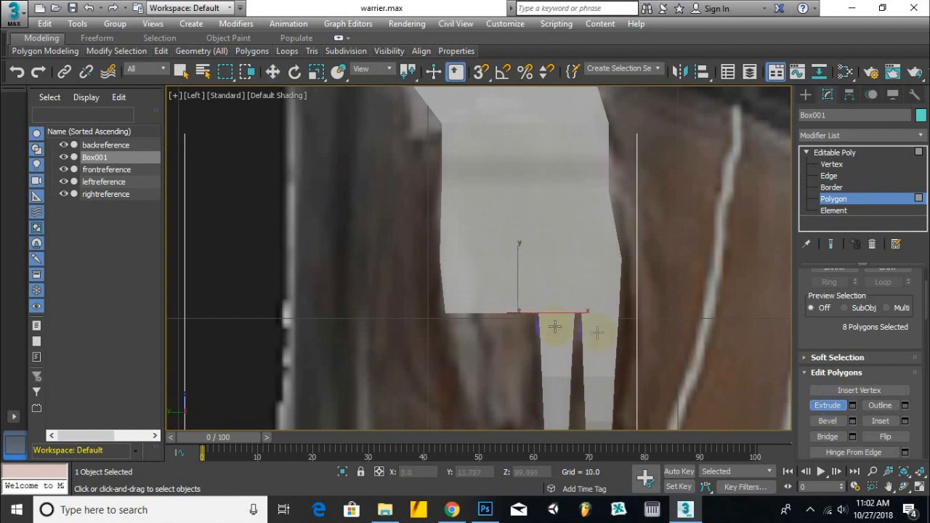
{"action": "middle_click_drag", "start_coordinate": [531, 313], "coordinate": [524, 311], "text": "alt"}
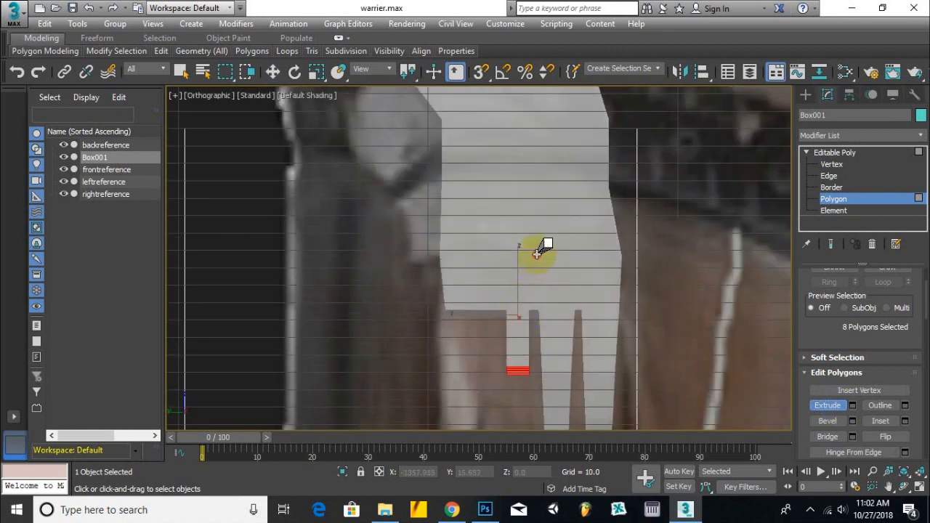
{"action": "key", "text": "l"}
Move the third finger's upper side vertices apart to widen its base, and adjust the height of its end vertices.
{"action": "scroll", "coordinate": [519, 309], "scroll_direction": "up", "scroll_amount": 5}
{"action": "left_click", "coordinate": [831, 165]}
{"action": "scroll", "coordinate": [537, 205], "scroll_direction": "up", "scroll_amount": 1}
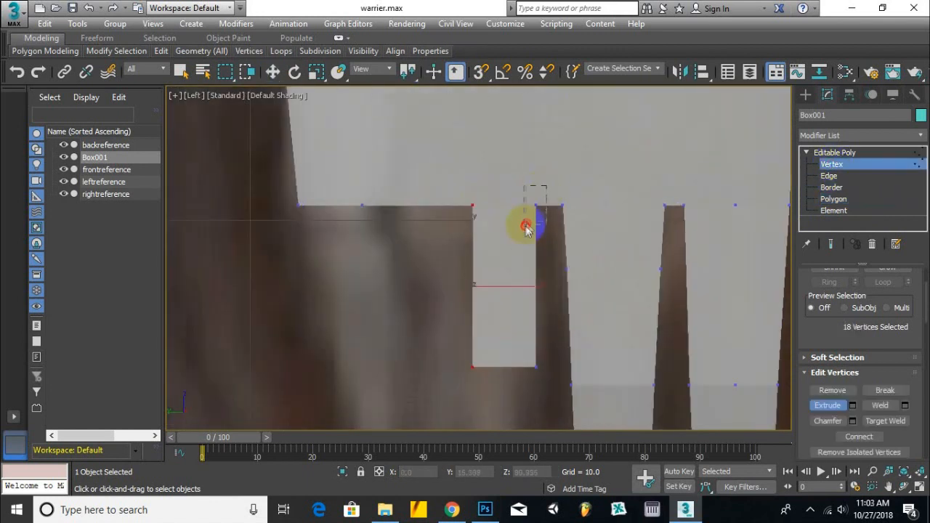
{"action": "left_click_drag", "start_coordinate": [546, 194], "coordinate": [527, 219]}
{"action": "key", "text": "w"}
{"action": "left_click_drag", "start_coordinate": [456, 170], "coordinate": [493, 201]}
{"action": "left_click_drag", "start_coordinate": [553, 320], "coordinate": [463, 386]}
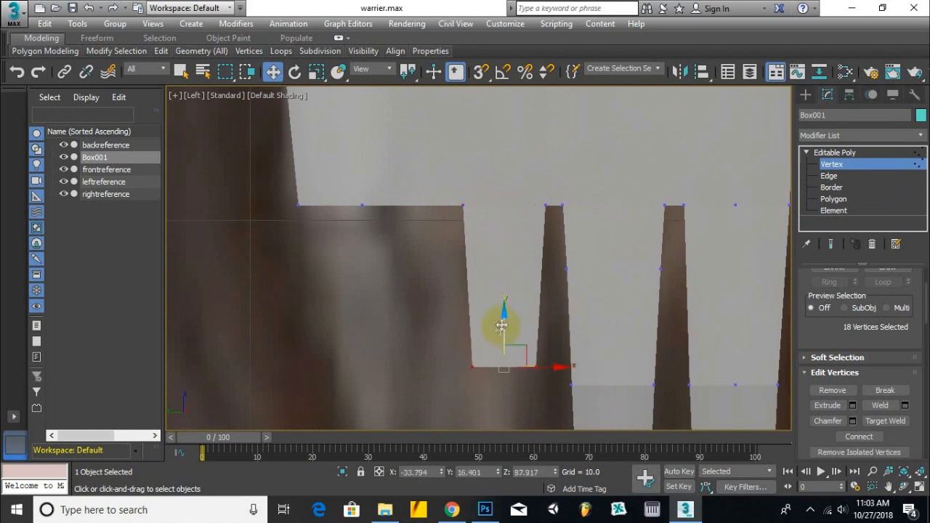
{"action": "left_click_drag", "start_coordinate": [499, 331], "coordinate": [503, 347]}
Extrude the third finger's end polygons into a second segment and scale the end narrower.
{"action": "left_click", "coordinate": [835, 200]}
{"action": "scroll", "coordinate": [665, 290], "scroll_direction": "down", "scroll_amount": 5}
{"action": "left_click", "coordinate": [828, 405]}
{"action": "middle_click_drag", "start_coordinate": [548, 269], "coordinate": [571, 236], "text": "alt"}
{"action": "left_click_drag", "start_coordinate": [582, 251], "coordinate": [590, 193]}
{"action": "key", "text": "l"}
{"action": "scroll", "coordinate": [526, 295], "scroll_direction": "up", "scroll_amount": 4}
{"action": "key", "text": "r"}
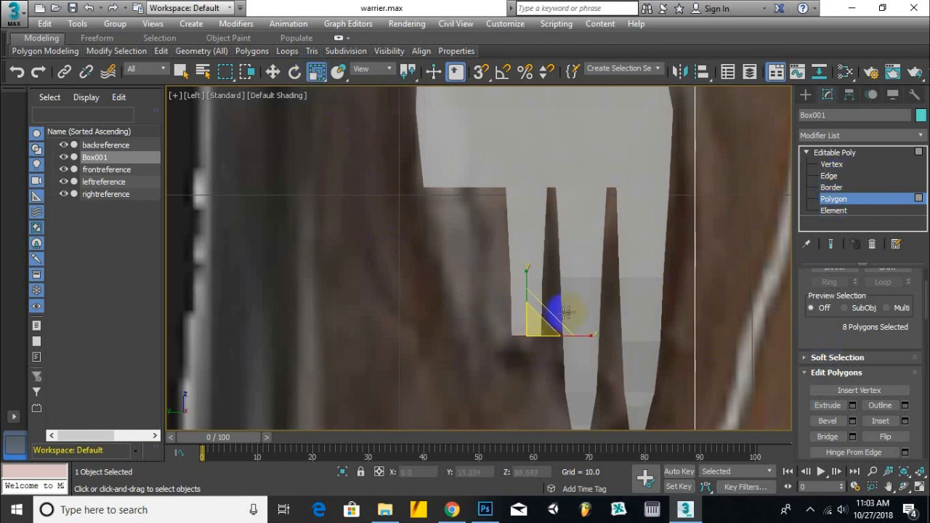
Extrude another segment from the third finger's end and narrow it by scaling.
{"action": "left_click", "coordinate": [831, 409]}
{"action": "middle_click_drag", "start_coordinate": [546, 337], "coordinate": [538, 324], "text": "alt"}
{"action": "left_click_drag", "start_coordinate": [538, 325], "coordinate": [538, 285]}
{"action": "middle_click_drag", "start_coordinate": [531, 291], "coordinate": [501, 359], "text": "alt"}
{"action": "scroll", "coordinate": [501, 359], "scroll_direction": "down", "scroll_amount": 5}
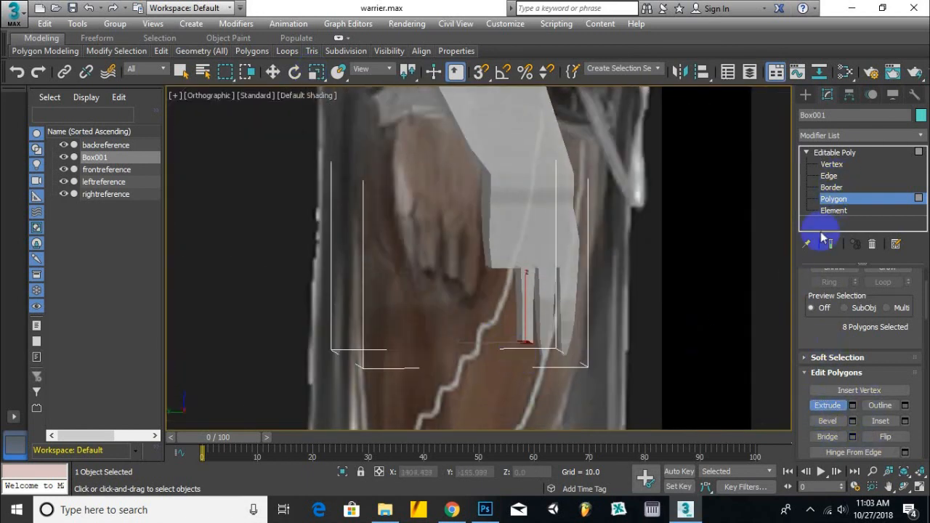
{"action": "key", "text": "l"}
{"action": "scroll", "coordinate": [483, 317], "scroll_direction": "up", "scroll_amount": 6}
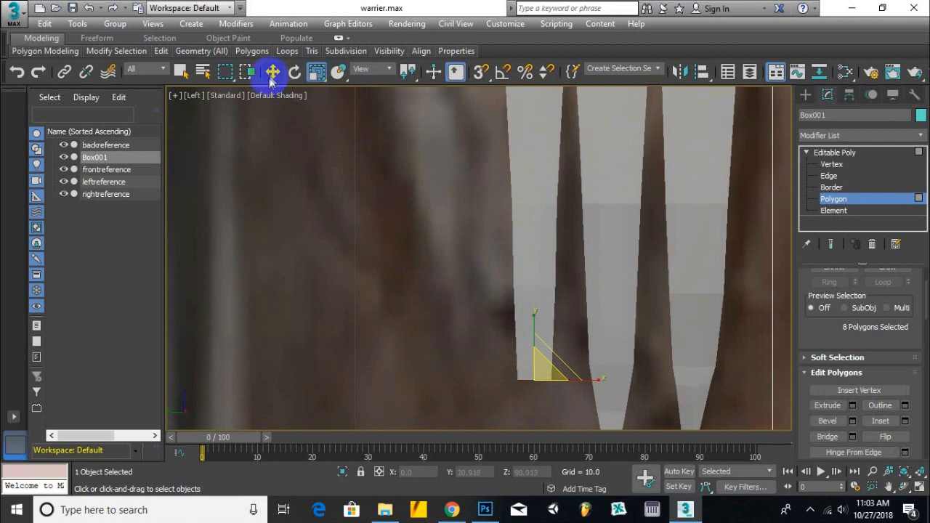
Extrude a short segment below the third finger's last joint and scale its end to continue the taper.
{"action": "left_click", "coordinate": [272, 73]}
{"action": "left_click", "coordinate": [828, 404]}
{"action": "left_click_drag", "start_coordinate": [542, 368], "coordinate": [550, 374]}
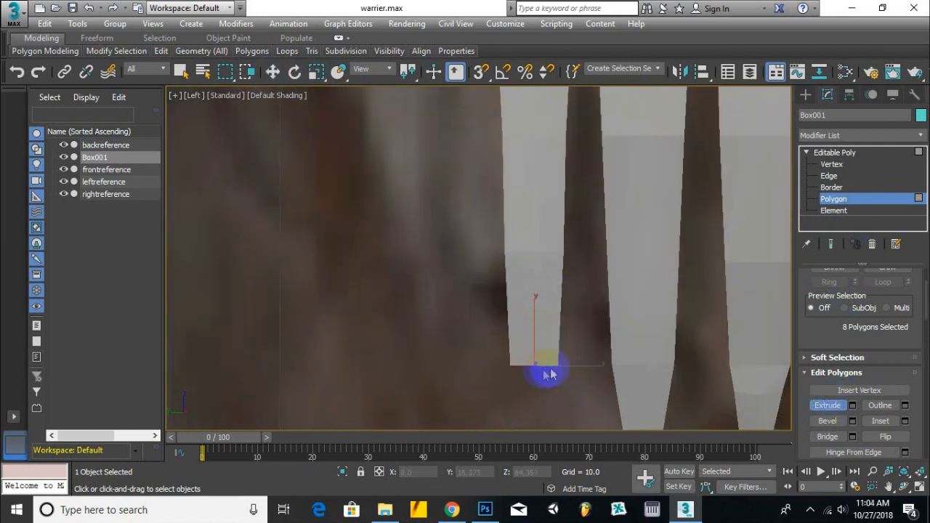
{"action": "middle_click_drag", "start_coordinate": [550, 362], "coordinate": [555, 353], "text": "alt"}
{"action": "left_click_drag", "start_coordinate": [554, 353], "coordinate": [565, 308]}
{"action": "key", "text": "l"}
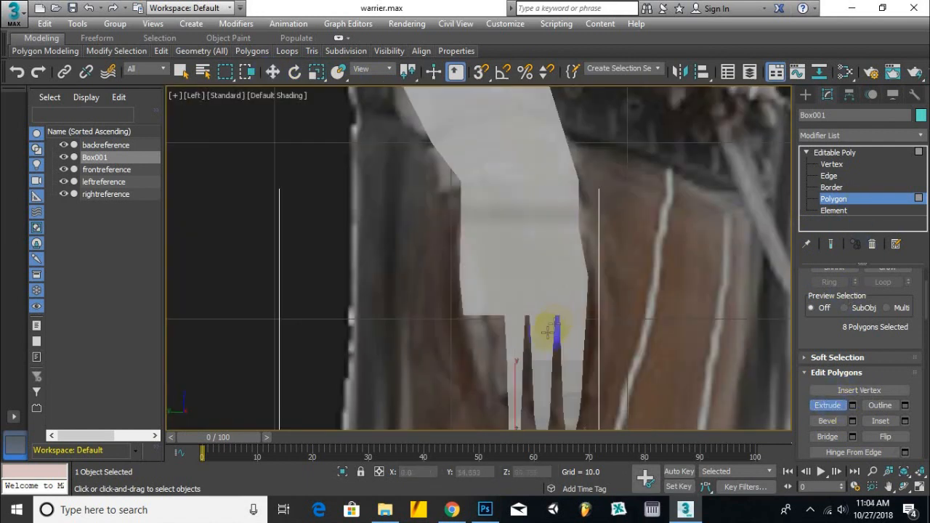
{"action": "middle_click_drag", "start_coordinate": [517, 429], "coordinate": [534, 356]}
{"action": "scroll", "coordinate": [534, 362], "scroll_direction": "up", "scroll_amount": 3}
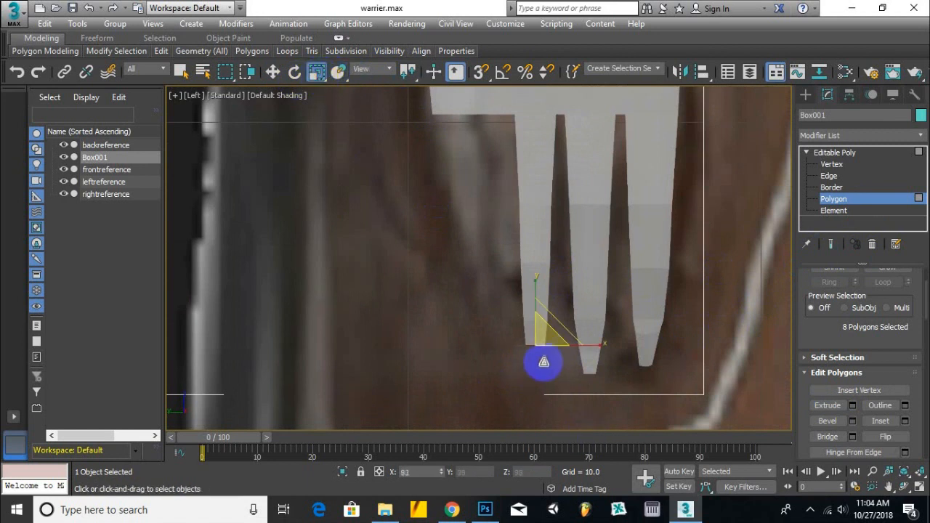
{"action": "scroll", "coordinate": [550, 359], "scroll_direction": "up", "scroll_amount": 2}
Extrude the third finger's tip and scale it down to a tapered point.
{"action": "left_click", "coordinate": [832, 407]}
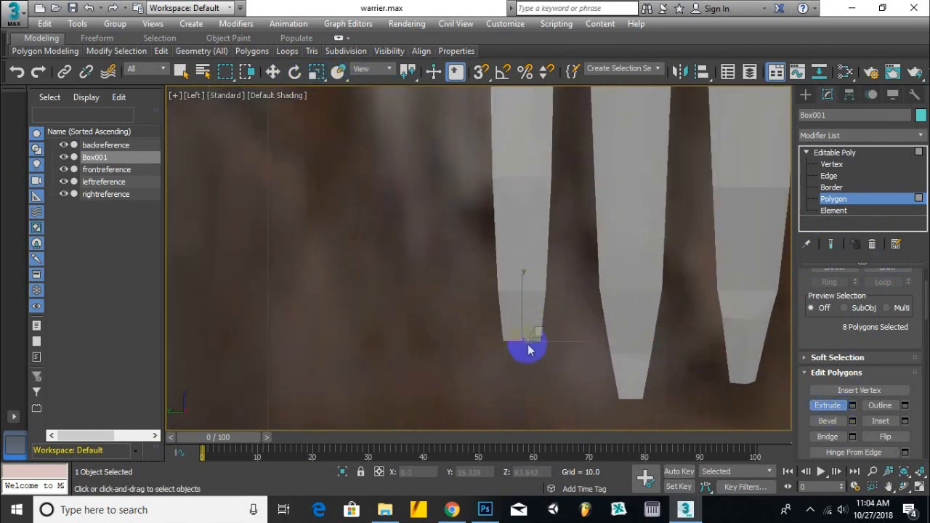
{"action": "key", "text": "r"}
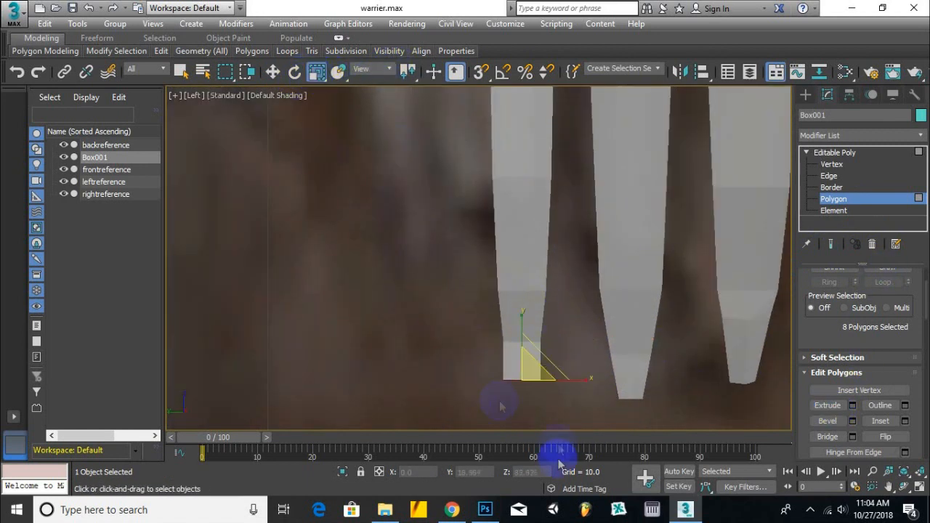
{"action": "left_click_drag", "start_coordinate": [518, 417], "coordinate": [509, 388]}
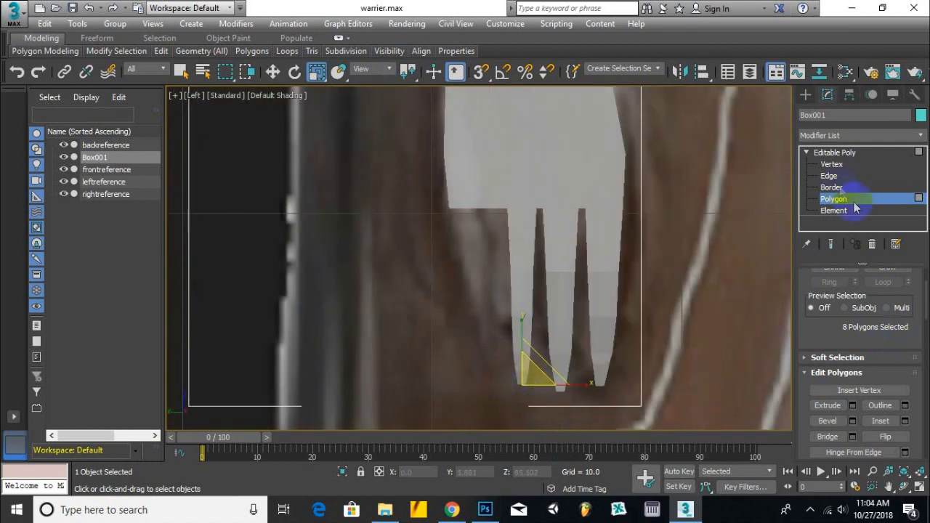
Move the third finger's outer side and tip vertices in the left view to widen its base and refine the taper.
{"action": "key", "text": "1"}
{"action": "left_click", "coordinate": [274, 72]}
{"action": "left_click_drag", "start_coordinate": [584, 207], "coordinate": [566, 207]}
{"action": "scroll", "coordinate": [550, 237], "scroll_direction": "down", "scroll_amount": 3}
{"action": "left_click_drag", "start_coordinate": [533, 299], "coordinate": [584, 311]}
{"action": "left_click_drag", "start_coordinate": [539, 364], "coordinate": [545, 374]}
{"action": "scroll", "coordinate": [509, 309], "scroll_direction": "up", "scroll_amount": 2}
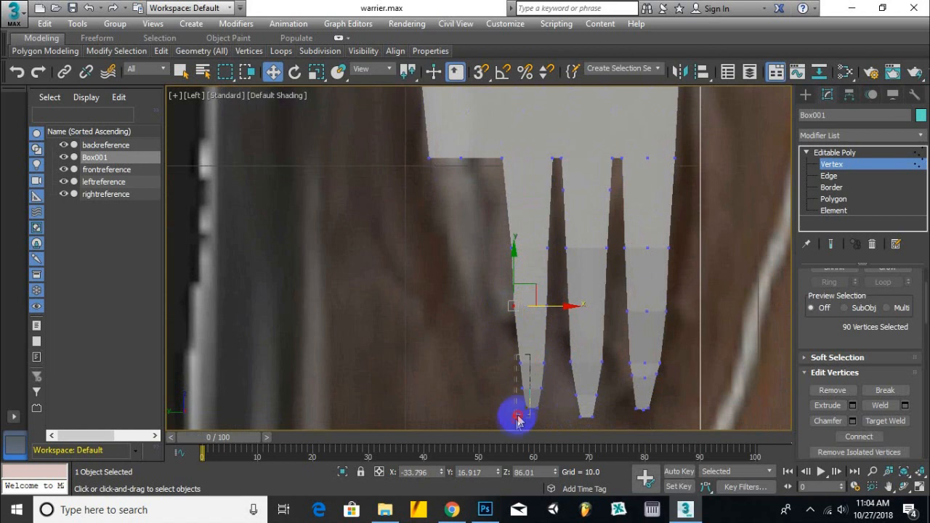
{"action": "left_click_drag", "start_coordinate": [518, 421], "coordinate": [518, 419]}
{"action": "left_click_drag", "start_coordinate": [574, 390], "coordinate": [573, 391]}
{"action": "left_click", "coordinate": [522, 307]}
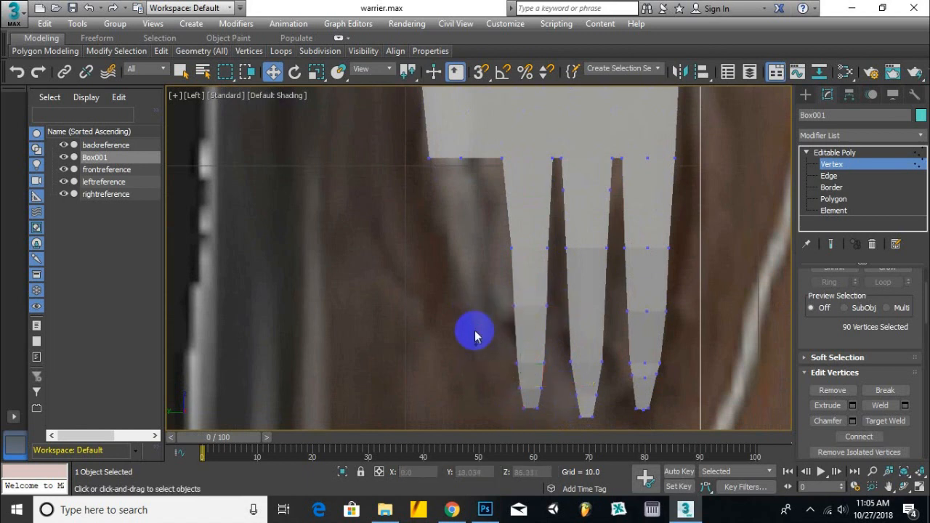
Shift the third finger's vertices toward the unused end of the palm and adjust its inner base vertex in the left view.
{"action": "scroll", "coordinate": [477, 327], "scroll_direction": "down", "scroll_amount": 3}
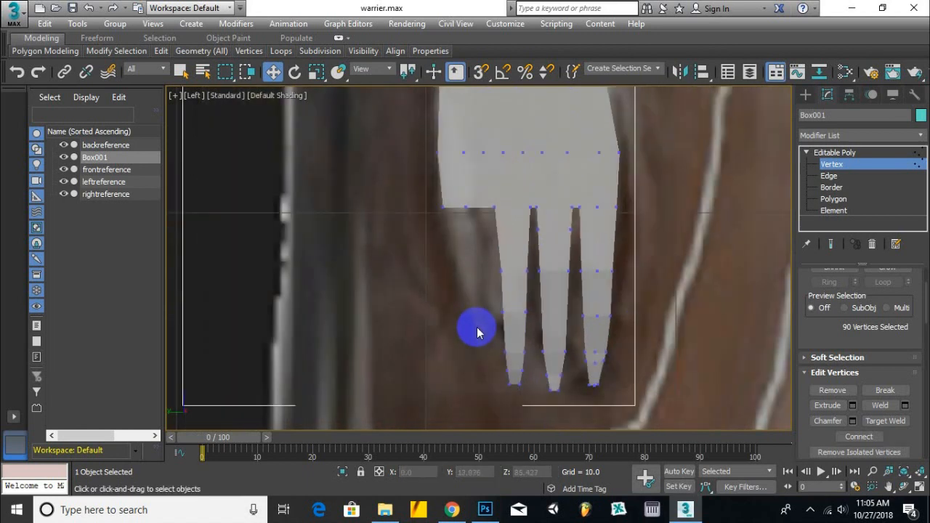
{"action": "left_click_drag", "start_coordinate": [478, 196], "coordinate": [534, 395]}
{"action": "left_click_drag", "start_coordinate": [572, 318], "coordinate": [557, 323]}
{"action": "left_click_drag", "start_coordinate": [531, 178], "coordinate": [503, 234]}
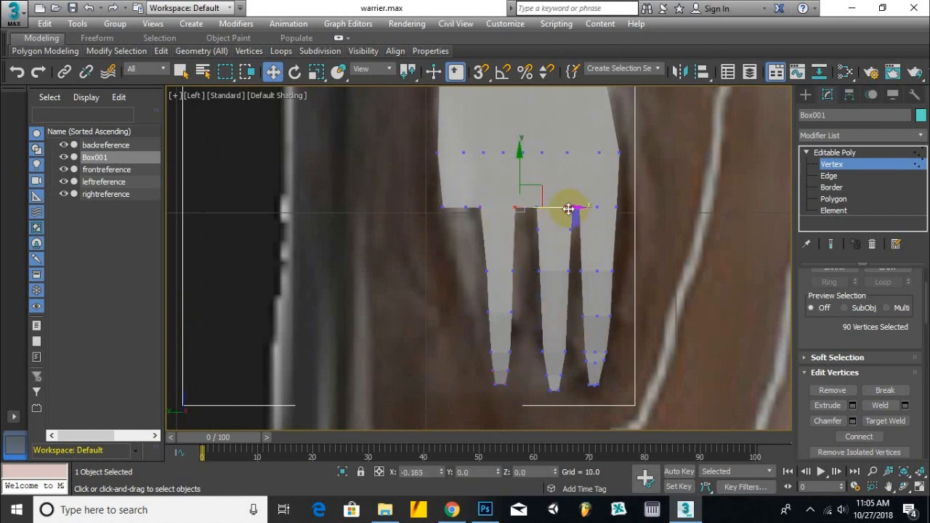
{"action": "left_click_drag", "start_coordinate": [569, 210], "coordinate": [567, 209]}
Shift the second finger's vertices toward the third to even the spacing, and adjust the vertex on the palm's free edge.
{"action": "middle_click_drag", "start_coordinate": [530, 259], "coordinate": [522, 272]}
{"action": "left_click_drag", "start_coordinate": [567, 202], "coordinate": [518, 417]}
{"action": "left_click_drag", "start_coordinate": [601, 319], "coordinate": [596, 320]}
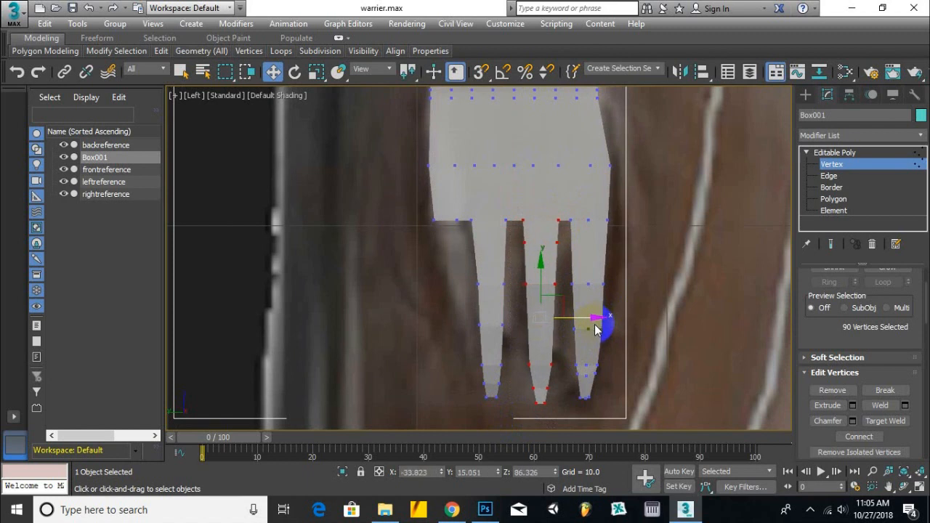
{"action": "scroll", "coordinate": [465, 240], "scroll_direction": "up", "scroll_amount": 5}
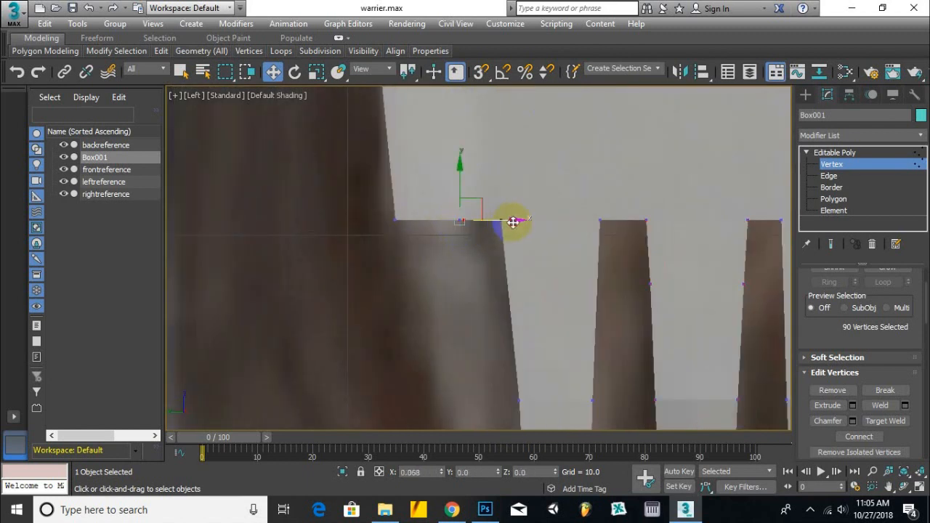
Extrude the strip of polygons on the palm's free lower edge into the fourth finger's first segment and narrow its end.
{"action": "left_click", "coordinate": [834, 198]}
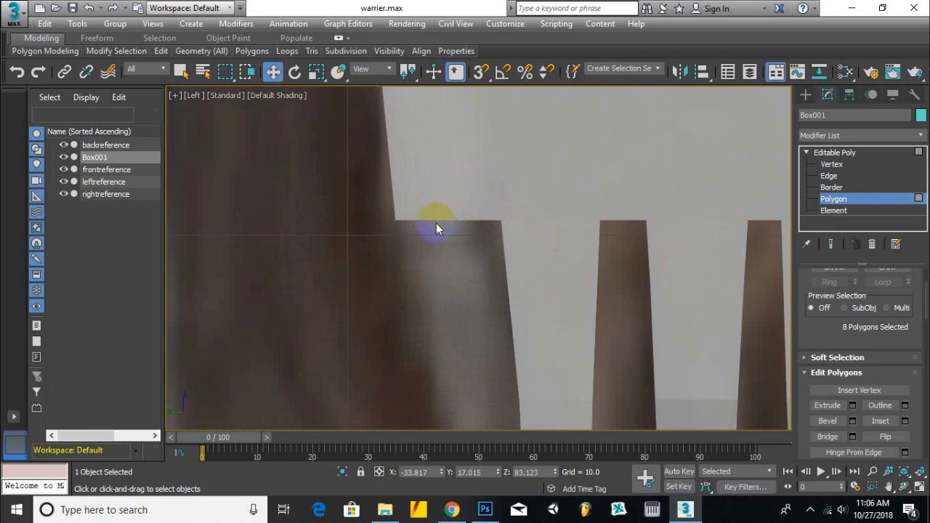
{"action": "middle_click_drag", "start_coordinate": [438, 227], "coordinate": [435, 251], "text": "alt"}
{"action": "left_click", "coordinate": [429, 205]}
{"action": "left_click", "coordinate": [427, 213], "text": "ctrl"}
{"action": "left_click", "coordinate": [424, 219], "text": "ctrl"}
{"action": "left_click", "coordinate": [420, 226], "text": "ctrl"}
{"action": "left_click", "coordinate": [419, 234], "text": "ctrl"}
{"action": "left_click", "coordinate": [418, 269], "text": "ctrl"}
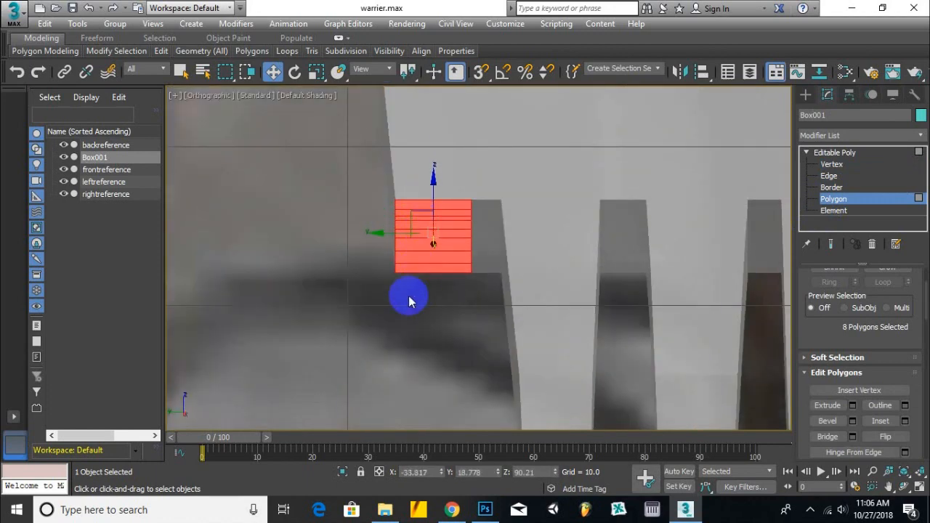
{"action": "key", "text": "l"}
{"action": "left_click", "coordinate": [828, 406]}
{"action": "middle_click_drag", "start_coordinate": [537, 323], "coordinate": [522, 297], "text": "alt"}
{"action": "left_click_drag", "start_coordinate": [478, 313], "coordinate": [479, 282]}
{"action": "middle_click_drag", "start_coordinate": [480, 282], "coordinate": [560, 370], "text": "alt"}
{"action": "key", "text": "l"}
{"action": "left_click", "coordinate": [316, 71]}
Extrude the fourth finger's middle segment and scale its end narrower.
{"action": "left_click", "coordinate": [836, 408]}
{"action": "left_click_drag", "start_coordinate": [443, 334], "coordinate": [454, 276]}
{"action": "left_click", "coordinate": [316, 72]}
{"action": "left_click_drag", "start_coordinate": [444, 382], "coordinate": [435, 406]}
Extrude the fourth finger's last segments and scale their ends to taper the finger to its tip.
{"action": "middle_click_drag", "start_coordinate": [434, 405], "coordinate": [430, 265]}
{"action": "left_click", "coordinate": [828, 406]}
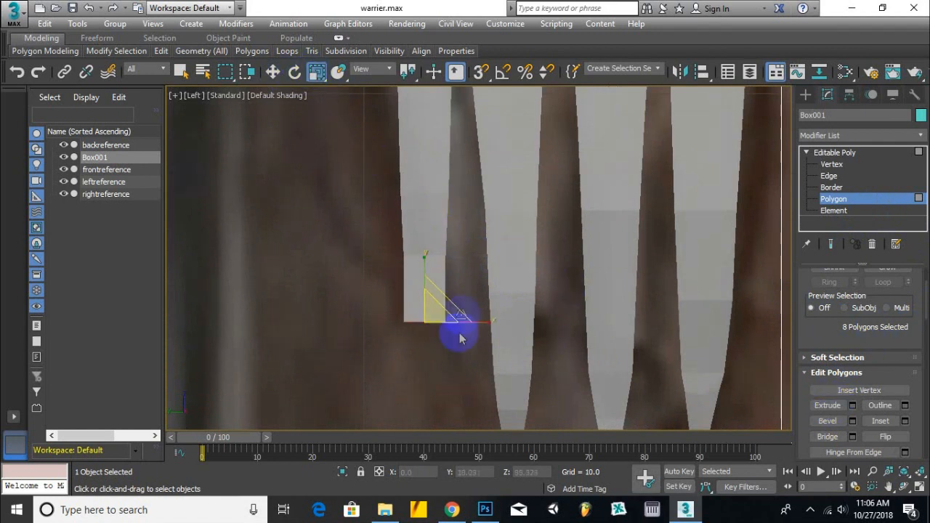
{"action": "middle_click_drag", "start_coordinate": [452, 366], "coordinate": [496, 264]}
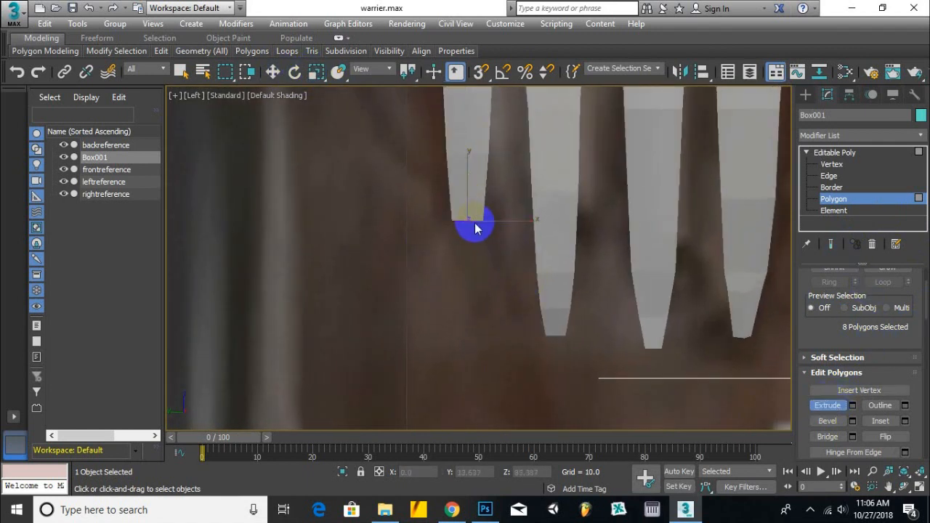
{"action": "middle_click_drag", "start_coordinate": [467, 360], "coordinate": [553, 363], "text": "alt"}
{"action": "key", "text": "f"}
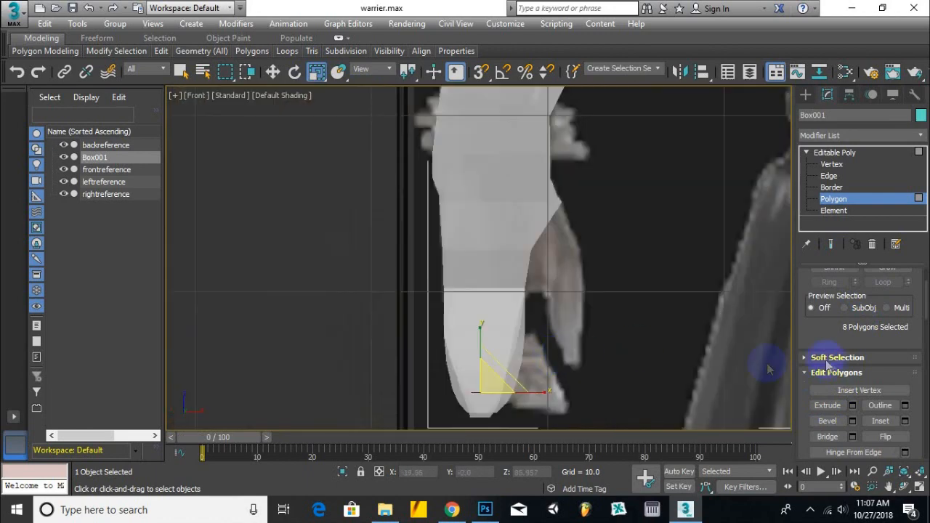
Move the thumb-side vertices of the fingers inward in the front view to taper their profile down to the fingertips.
{"action": "left_click", "coordinate": [832, 164]}
{"action": "scroll", "coordinate": [518, 300], "scroll_direction": "up", "scroll_amount": 4}
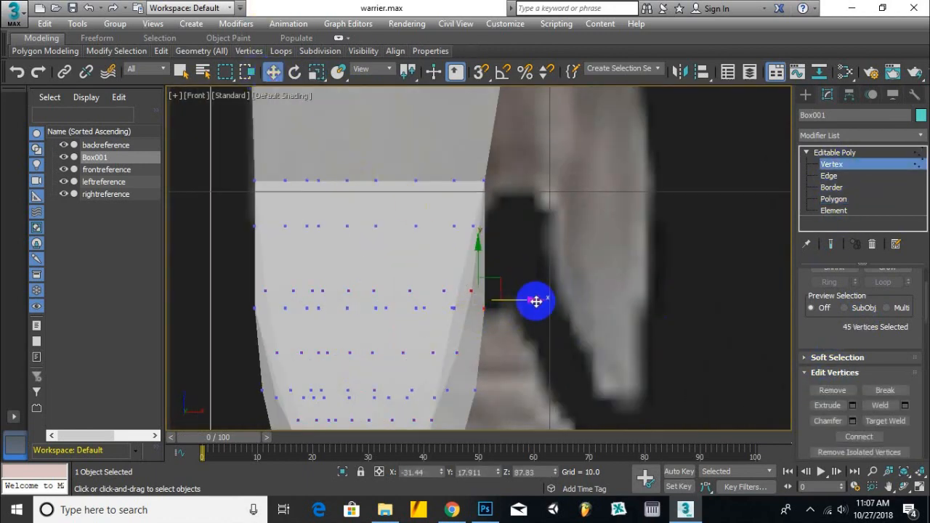
{"action": "middle_click_drag", "start_coordinate": [522, 313], "coordinate": [535, 241]}
{"action": "left_click_drag", "start_coordinate": [516, 259], "coordinate": [474, 309]}
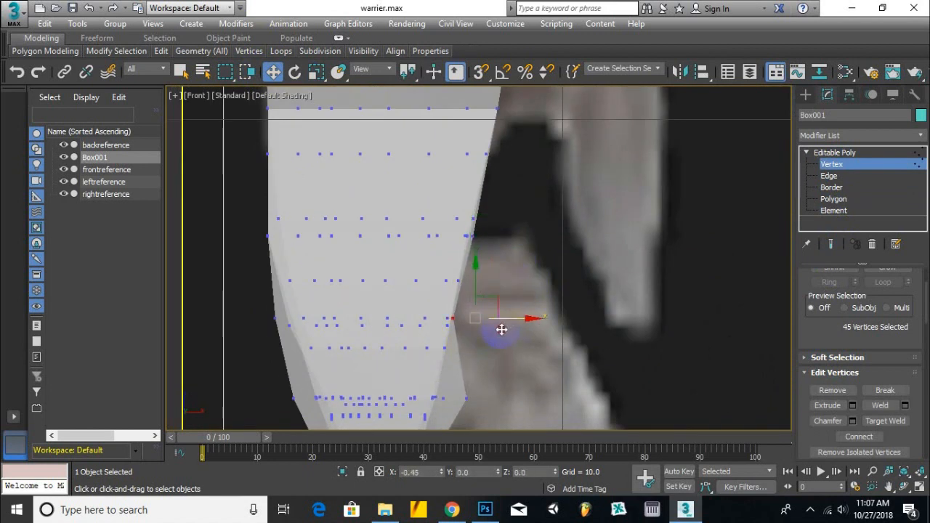
{"action": "scroll", "coordinate": [502, 330], "scroll_direction": "down", "scroll_amount": 2}
{"action": "left_click_drag", "start_coordinate": [504, 302], "coordinate": [461, 342]}
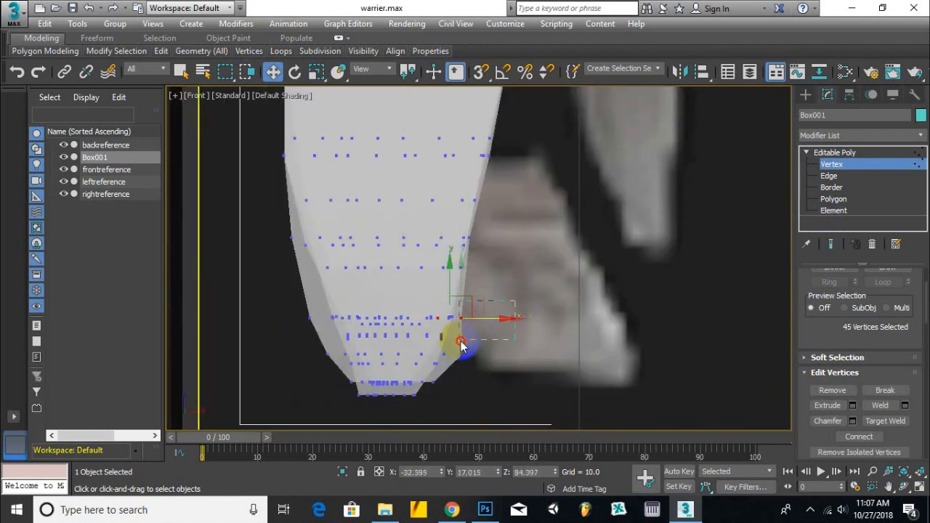
{"action": "middle_click_drag", "start_coordinate": [506, 338], "coordinate": [518, 309]}
{"action": "left_click_drag", "start_coordinate": [501, 314], "coordinate": [458, 348]}
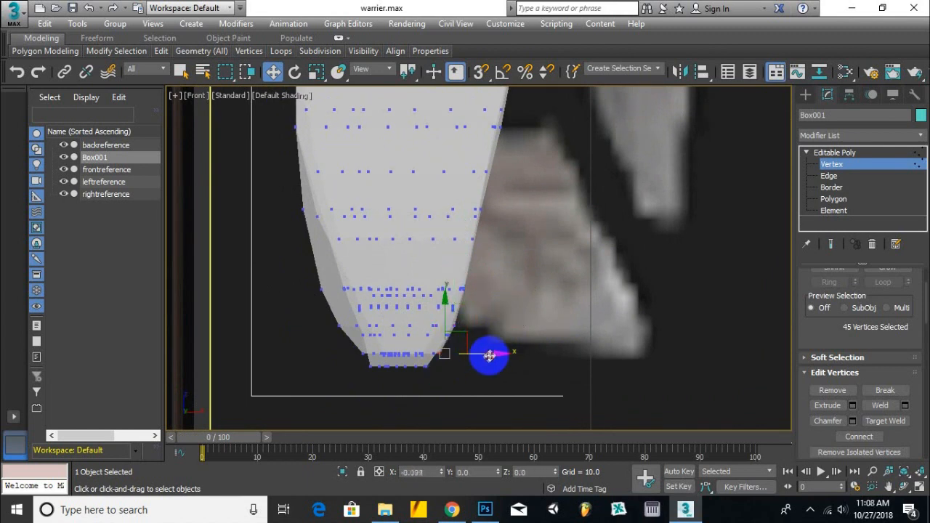
{"action": "key", "text": "l"}
{"action": "key", "text": "f"}
Move the outer side vertices around the fingertips and last joints inward in the front view.
{"action": "scroll", "coordinate": [335, 351], "scroll_direction": "up", "scroll_amount": 2}
{"action": "left_click_drag", "start_coordinate": [352, 345], "coordinate": [377, 373]}
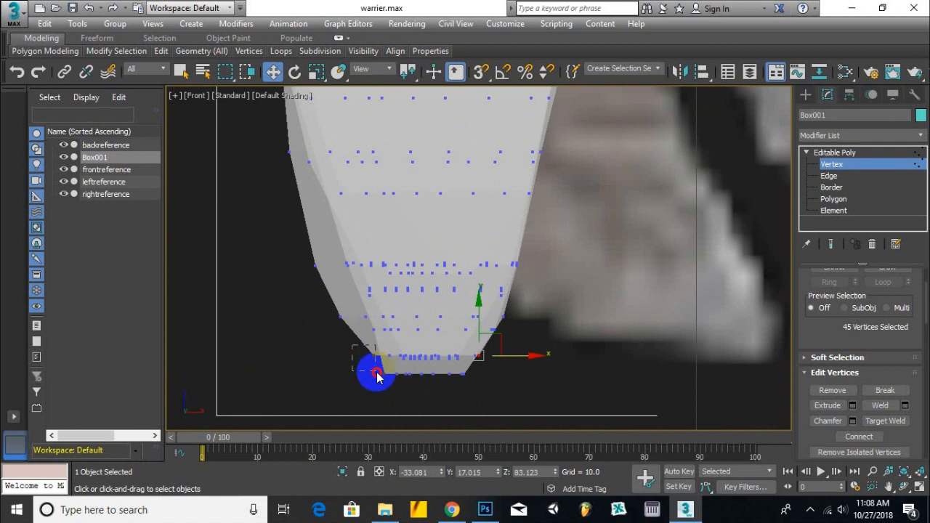
{"action": "left_click_drag", "start_coordinate": [430, 358], "coordinate": [406, 328]}
{"action": "left_click_drag", "start_coordinate": [304, 277], "coordinate": [325, 256]}
{"action": "left_click_drag", "start_coordinate": [365, 266], "coordinate": [397, 266]}
{"action": "middle_click_drag", "start_coordinate": [278, 159], "coordinate": [370, 245]}
{"action": "left_click_drag", "start_coordinate": [370, 245], "coordinate": [393, 229]}
{"action": "left_click_drag", "start_coordinate": [435, 239], "coordinate": [450, 240]}
Move the outer side vertices of the upper finger joints inward to smooth the taper toward the knuckles.
{"action": "left_click_drag", "start_coordinate": [387, 244], "coordinate": [405, 257]}
{"action": "left_click_drag", "start_coordinate": [445, 249], "coordinate": [451, 250]}
{"action": "middle_click_drag", "start_coordinate": [341, 109], "coordinate": [397, 203]}
{"action": "left_click_drag", "start_coordinate": [400, 205], "coordinate": [433, 231]}
{"action": "left_click_drag", "start_coordinate": [478, 218], "coordinate": [497, 220]}
{"action": "middle_click_drag", "start_coordinate": [412, 233], "coordinate": [413, 341]}
{"action": "left_click_drag", "start_coordinate": [403, 235], "coordinate": [480, 209]}
Extrude the polygons on the hand's inner side to start the thumb.
{"action": "scroll", "coordinate": [411, 237], "scroll_direction": "down", "scroll_amount": 4}
{"action": "middle_click_drag", "start_coordinate": [419, 274], "coordinate": [430, 388], "text": "alt"}
{"action": "key", "text": "f"}
{"action": "scroll", "coordinate": [474, 212], "scroll_direction": "down", "scroll_amount": 3}
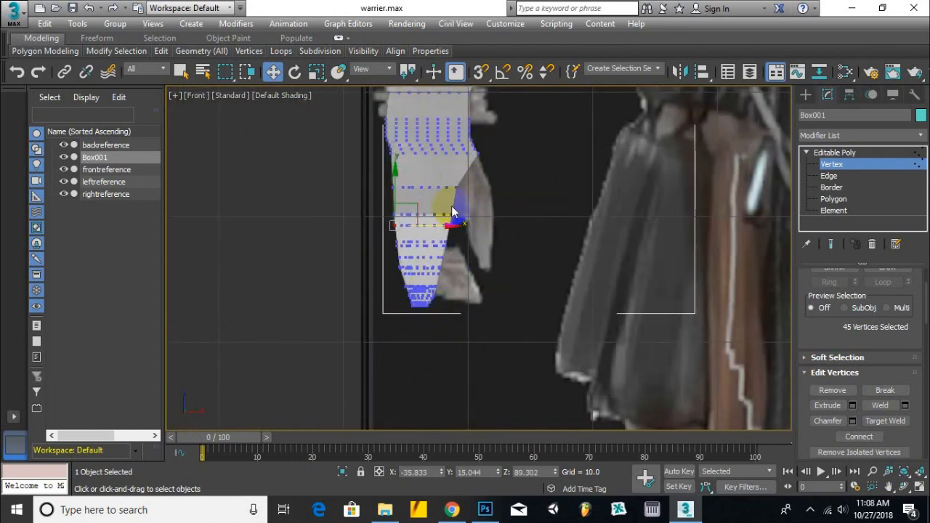
{"action": "scroll", "coordinate": [460, 244], "scroll_direction": "down", "scroll_amount": 2}
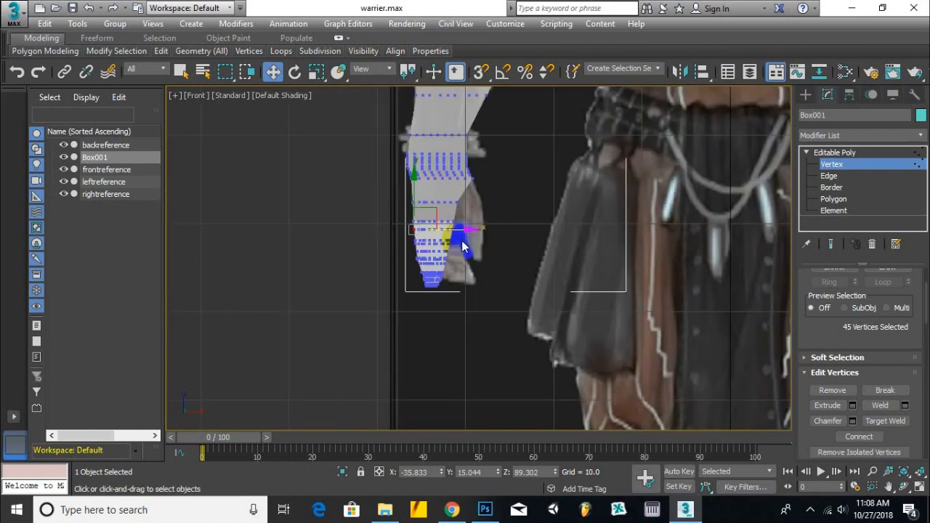
{"action": "middle_click_drag", "start_coordinate": [463, 248], "coordinate": [413, 276], "text": "alt"}
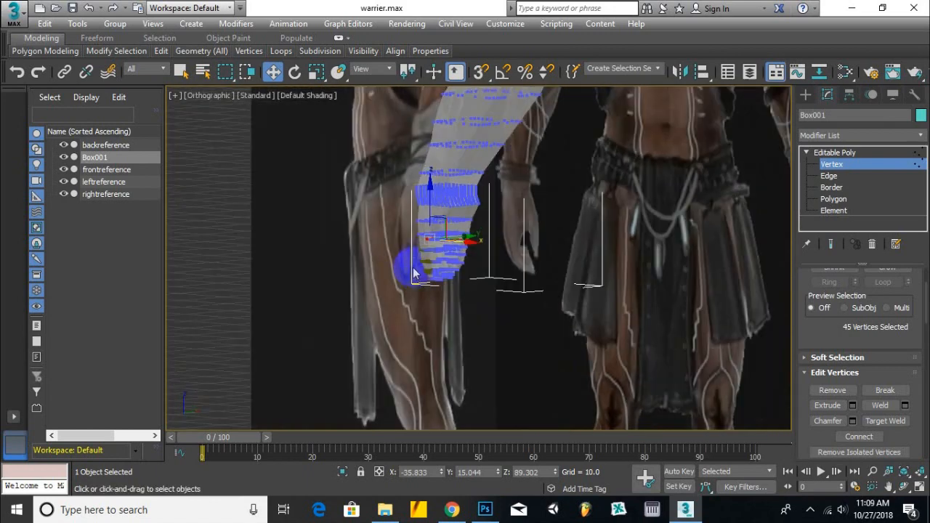
{"action": "middle_click_drag", "start_coordinate": [477, 219], "coordinate": [521, 260], "text": "alt"}
{"action": "key", "text": "4"}
{"action": "left_click", "coordinate": [824, 405]}
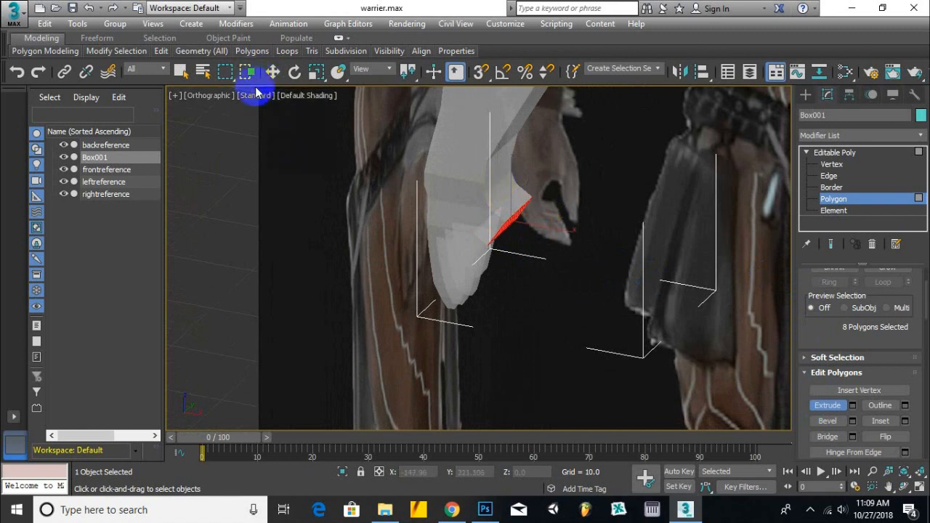
Move and scale the thumb's first extruded end in the front view to match the reference.
{"action": "key", "text": "f"}
{"action": "key", "text": "w"}
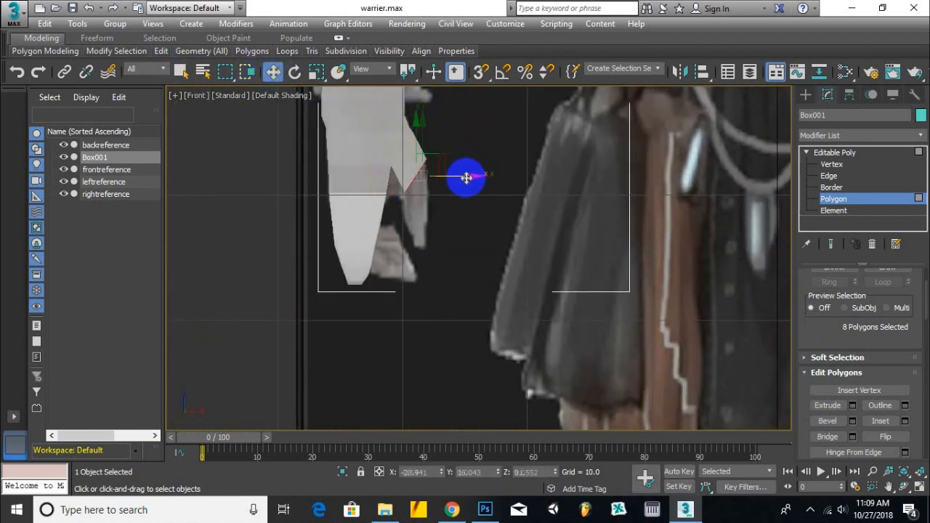
{"action": "key", "text": "r"}
{"action": "scroll", "coordinate": [396, 196], "scroll_direction": "up", "scroll_amount": 3}
{"action": "key", "text": "w"}
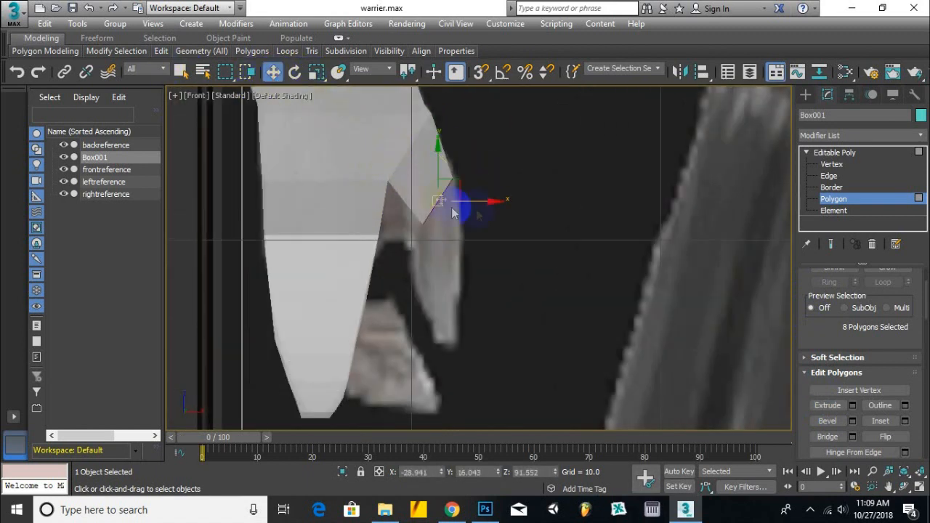
Extrude a second thumb segment, move its end down along the reference thumb and scale it.
{"action": "middle_click_drag", "start_coordinate": [481, 208], "coordinate": [574, 133], "text": "alt"}
{"action": "key", "text": "f"}
{"action": "key", "text": "shift+e"}
{"action": "scroll", "coordinate": [514, 193], "scroll_direction": "up", "scroll_amount": 3}
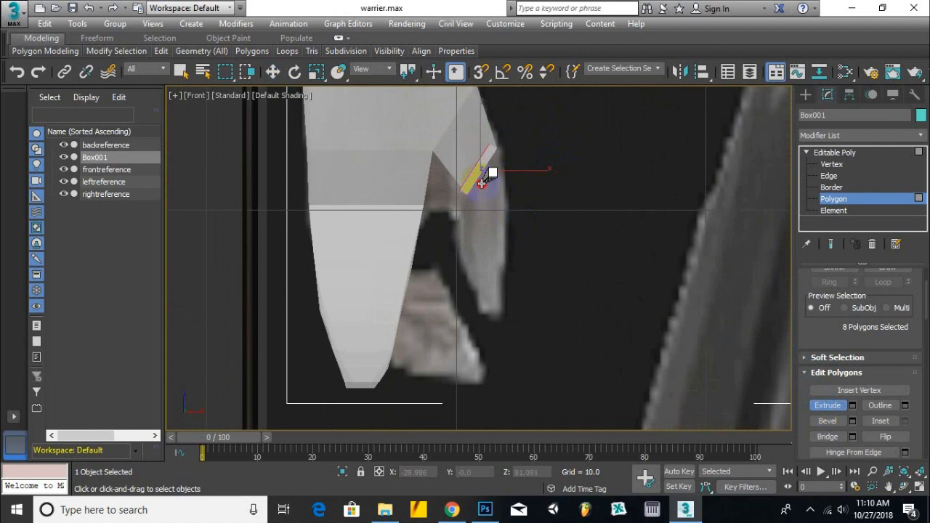
{"action": "key", "text": "w"}
{"action": "left_click_drag", "start_coordinate": [517, 147], "coordinate": [518, 175]}
{"action": "left_click_drag", "start_coordinate": [573, 223], "coordinate": [541, 231]}
{"action": "middle_click_drag", "start_coordinate": [535, 231], "coordinate": [517, 249], "text": "alt"}
{"action": "key", "text": "r"}
{"action": "key", "text": "f"}
Extrude a third thumb segment and reposition and scale its end to follow the reference thumb.
{"action": "left_click", "coordinate": [828, 405]}
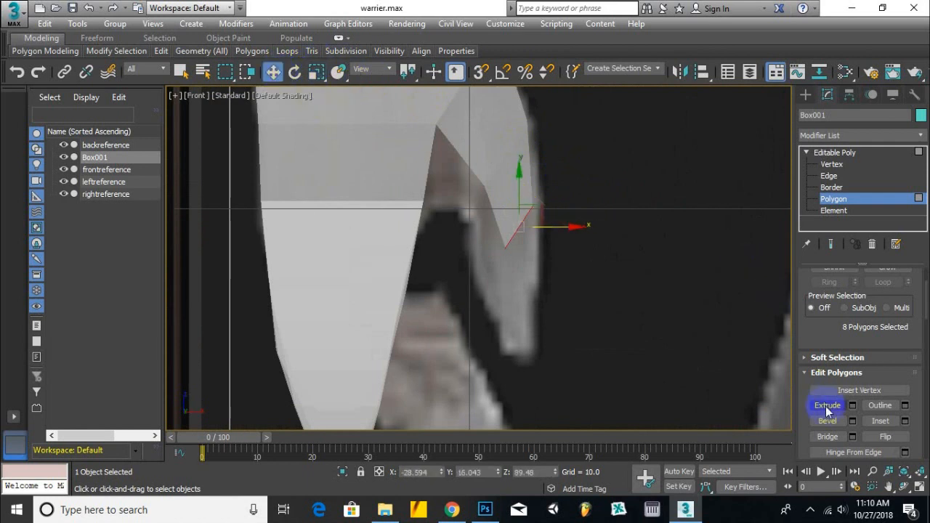
{"action": "left_click_drag", "start_coordinate": [522, 231], "coordinate": [519, 156]}
{"action": "key", "text": "w"}
{"action": "left_click_drag", "start_coordinate": [603, 228], "coordinate": [545, 262]}
{"action": "left_click_drag", "start_coordinate": [530, 215], "coordinate": [529, 219]}
{"action": "left_click_drag", "start_coordinate": [575, 263], "coordinate": [572, 262]}
{"action": "middle_click_drag", "start_coordinate": [559, 257], "coordinate": [643, 247], "text": "alt"}
{"action": "left_click", "coordinate": [317, 72]}
Move the vertices at the thumb's lower end to refine the joint's shape and slope.
{"action": "key", "text": "1"}
{"action": "left_click_drag", "start_coordinate": [572, 210], "coordinate": [543, 256]}
{"action": "left_click", "coordinate": [274, 72]}
{"action": "left_click_drag", "start_coordinate": [552, 185], "coordinate": [553, 206]}
{"action": "middle_click_drag", "start_coordinate": [553, 207], "coordinate": [558, 207], "text": "alt"}
{"action": "key", "text": "f"}
{"action": "left_click_drag", "start_coordinate": [633, 139], "coordinate": [706, 204]}
Extrude the next thumb segment downward, scale its end smaller and align it with the reference.
{"action": "left_click", "coordinate": [834, 200]}
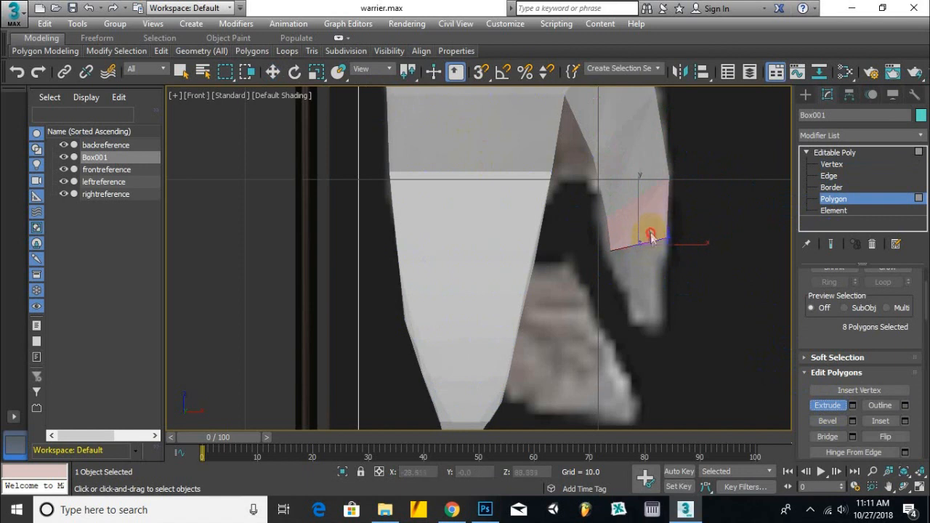
{"action": "left_click_drag", "start_coordinate": [654, 241], "coordinate": [654, 195]}
{"action": "left_click", "coordinate": [316, 72]}
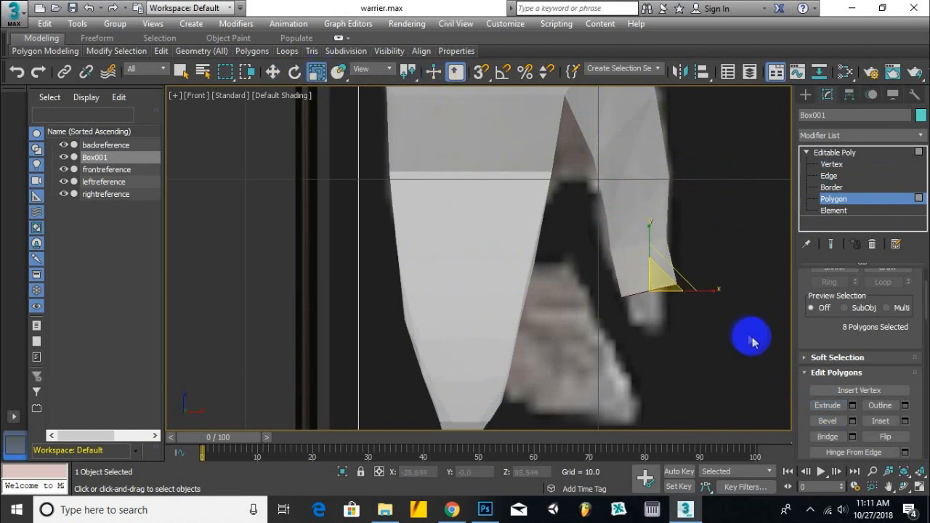
{"action": "left_click", "coordinate": [273, 72]}
{"action": "left_click_drag", "start_coordinate": [704, 292], "coordinate": [697, 293]}
{"action": "middle_click_drag", "start_coordinate": [591, 284], "coordinate": [785, 322], "text": "alt"}
{"action": "key", "text": "f"}
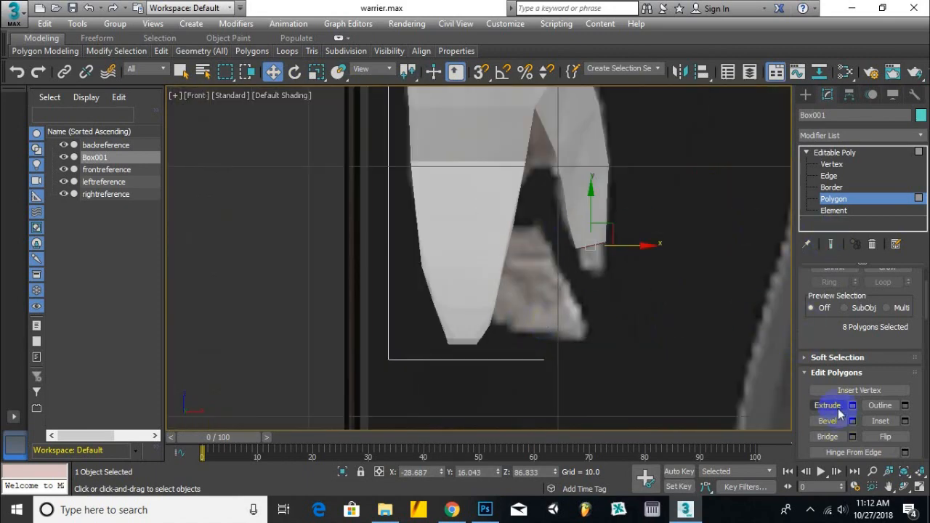
Extrude another segment toward the thumb's tip and scale its end to continue the taper.
{"action": "left_click", "coordinate": [828, 406]}
{"action": "left_click_drag", "start_coordinate": [597, 247], "coordinate": [597, 192]}
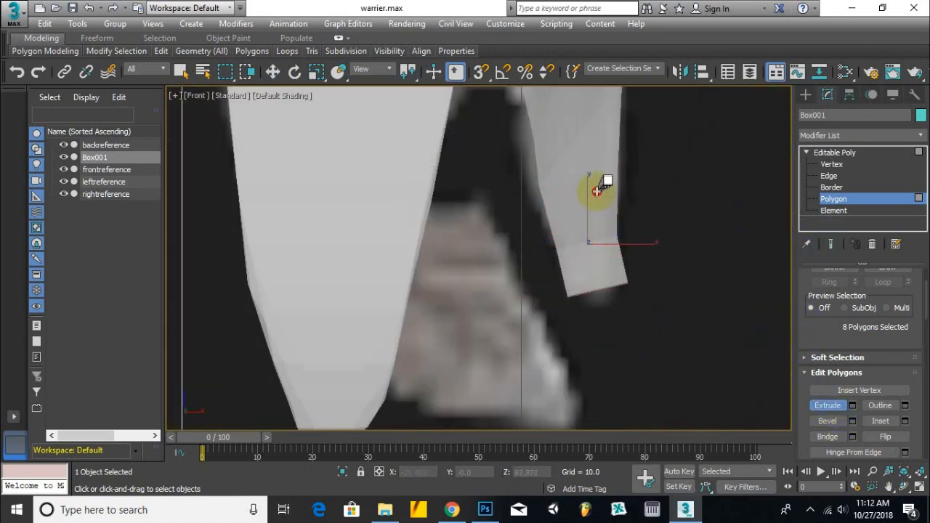
{"action": "left_click", "coordinate": [274, 70]}
{"action": "key", "text": "r"}
{"action": "left_click_drag", "start_coordinate": [602, 308], "coordinate": [509, 340]}
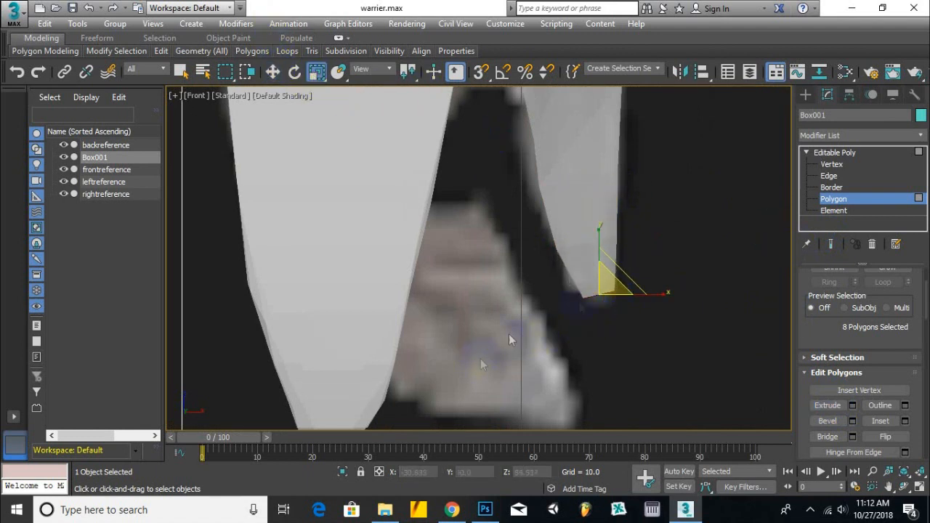
Extrude a short tip from the thumb's end and scale it down to close the taper.
{"action": "left_click", "coordinate": [832, 165]}
{"action": "middle_click_drag", "start_coordinate": [635, 307], "coordinate": [572, 307]}
{"action": "key", "text": "4"}
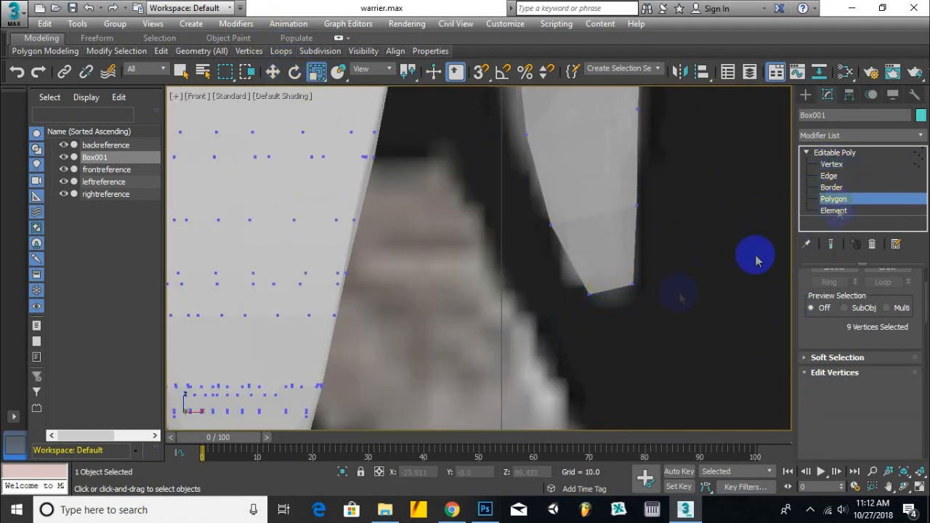
{"action": "key", "text": "shift+e"}
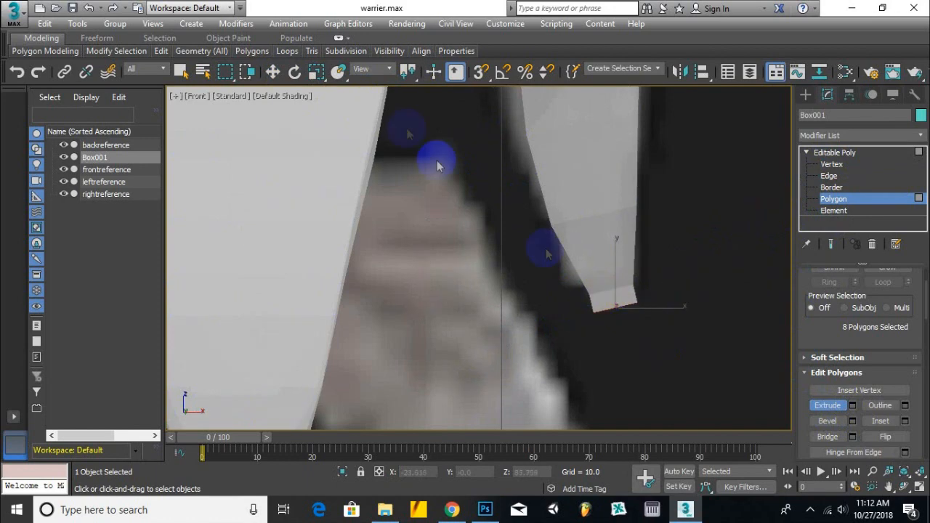
{"action": "key", "text": "r"}
{"action": "middle_click_drag", "start_coordinate": [557, 359], "coordinate": [595, 284], "text": "alt"}
{"action": "key", "text": "f"}
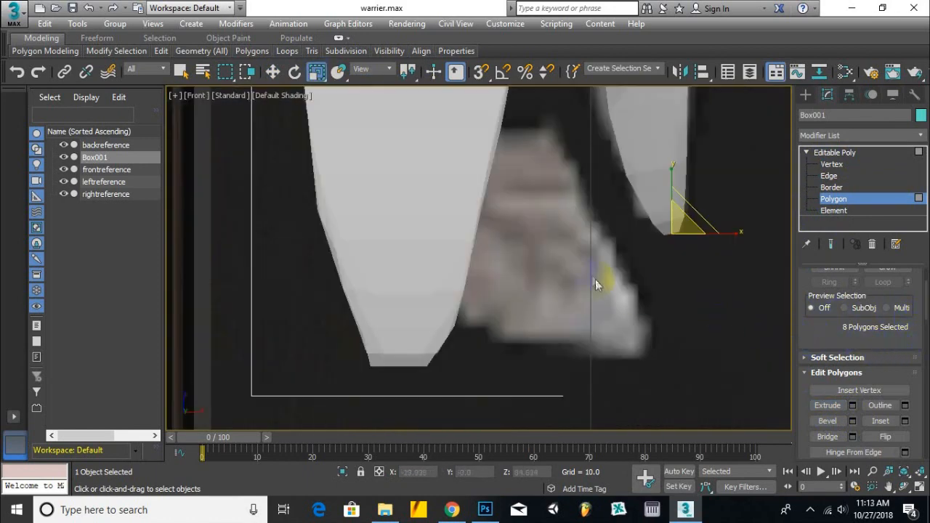
Adjust the row of finger vertices just below the knuckles in the front view.
{"action": "scroll", "coordinate": [595, 282], "scroll_direction": "down", "scroll_amount": 4}
{"action": "left_click", "coordinate": [832, 164]}
{"action": "scroll", "coordinate": [561, 292], "scroll_direction": "up", "scroll_amount": 1}
{"action": "left_click_drag", "start_coordinate": [590, 191], "coordinate": [474, 213]}
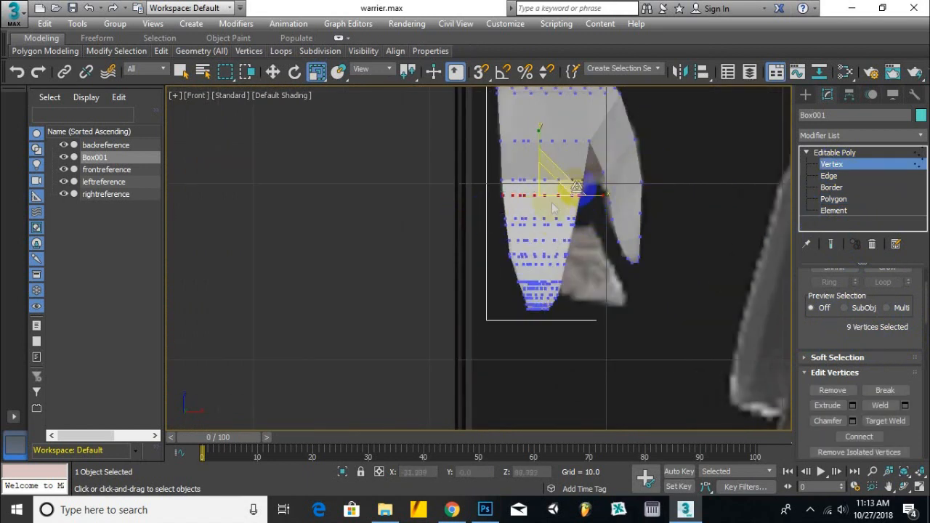
{"action": "scroll", "coordinate": [554, 208], "scroll_direction": "up", "scroll_amount": 2}
{"action": "key", "text": "w"}
{"action": "left_click_drag", "start_coordinate": [557, 187], "coordinate": [603, 204]}
{"action": "mouse_move", "coordinate": [603, 203]}
{"action": "middle_mouse_down", "text": "alt"}
{"action": "mouse_move", "coordinate": [560, 227]}
{"action": "mouse_move", "coordinate": [446, 216]}
{"action": "mouse_move", "coordinate": [598, 220]}
{"action": "middle_mouse_up", "text": "alt"}
{"action": "key", "text": "l"}
{"action": "scroll", "coordinate": [524, 367], "scroll_direction": "up", "scroll_amount": 5}
{"action": "key", "text": "f"}
Move the lower finger vertices in the front view so the fingers bend toward the thumb side.
{"action": "scroll", "coordinate": [540, 339], "scroll_direction": "down", "scroll_amount": 5}
{"action": "middle_click_drag", "start_coordinate": [540, 339], "coordinate": [482, 311]}
{"action": "scroll", "coordinate": [482, 240], "scroll_direction": "up", "scroll_amount": 3}
{"action": "left_click_drag", "start_coordinate": [528, 211], "coordinate": [337, 253]}
{"action": "left_click_drag", "start_coordinate": [470, 235], "coordinate": [491, 317]}
{"action": "left_click_drag", "start_coordinate": [352, 420], "coordinate": [353, 417]}
{"action": "left_click_drag", "start_coordinate": [482, 379], "coordinate": [495, 378]}
{"action": "left_click_drag", "start_coordinate": [396, 411], "coordinate": [395, 411]}
{"action": "left_click_drag", "start_coordinate": [494, 389], "coordinate": [503, 390]}
Shift the fingertip vertices toward the thumb side and pull in the side vertices above the tips.
{"action": "scroll", "coordinate": [502, 391], "scroll_direction": "up", "scroll_amount": 2}
{"action": "middle_click_drag", "start_coordinate": [503, 390], "coordinate": [493, 295]}
{"action": "left_click_drag", "start_coordinate": [512, 271], "coordinate": [409, 297]}
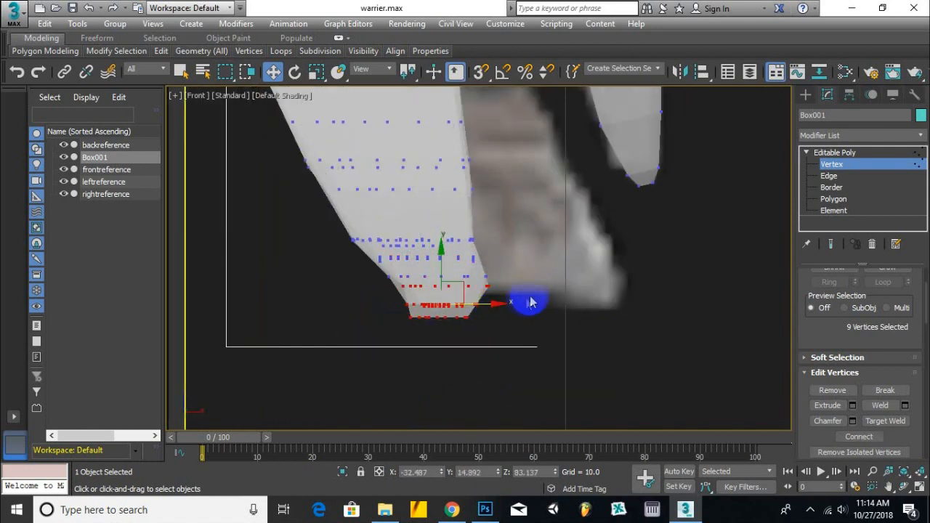
{"action": "middle_click_drag", "start_coordinate": [515, 321], "coordinate": [457, 320], "text": "alt"}
{"action": "key", "text": "l"}
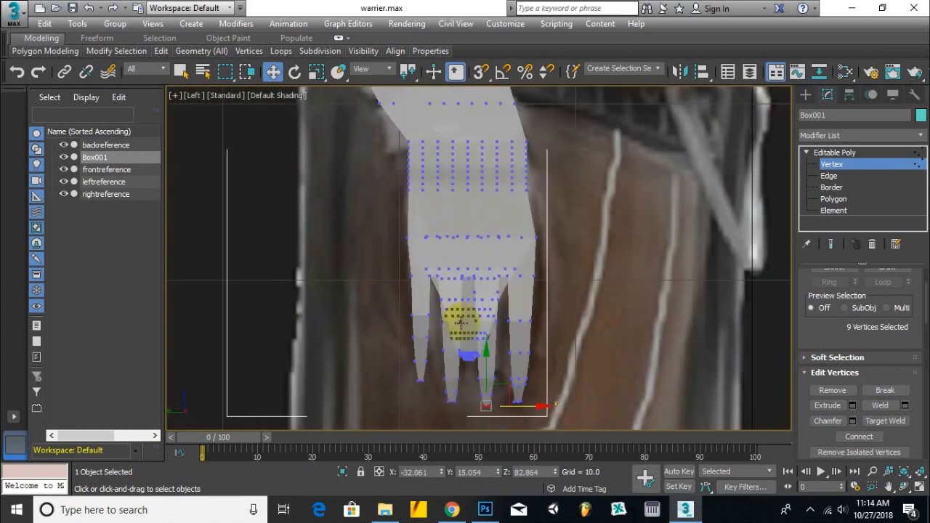
{"action": "key", "text": "f"}
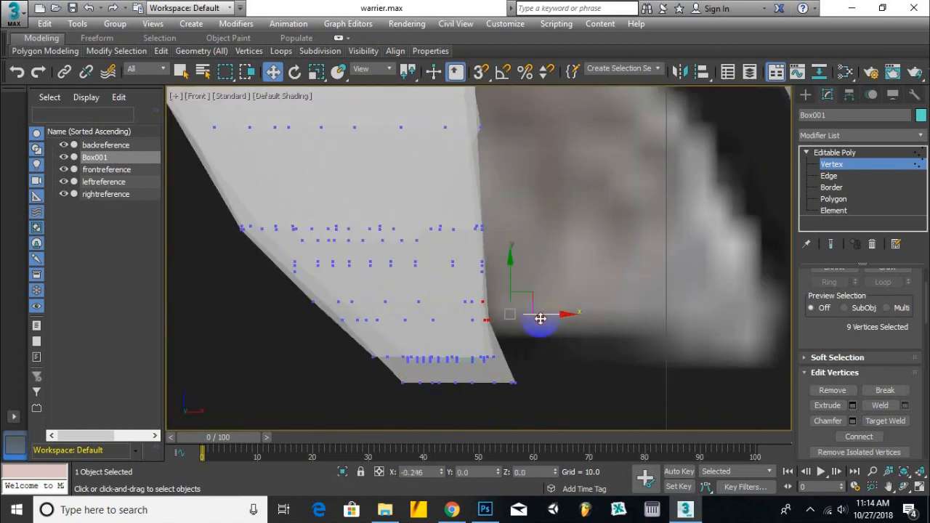
Apply a TurboSmooth modifier on top of the arm mesh.
{"action": "middle_click_drag", "start_coordinate": [380, 376], "coordinate": [451, 239], "text": "alt"}
{"action": "scroll", "coordinate": [401, 266], "scroll_direction": "up", "scroll_amount": 4}
{"action": "left_click", "coordinate": [849, 136]}
{"action": "key", "text": "t"}
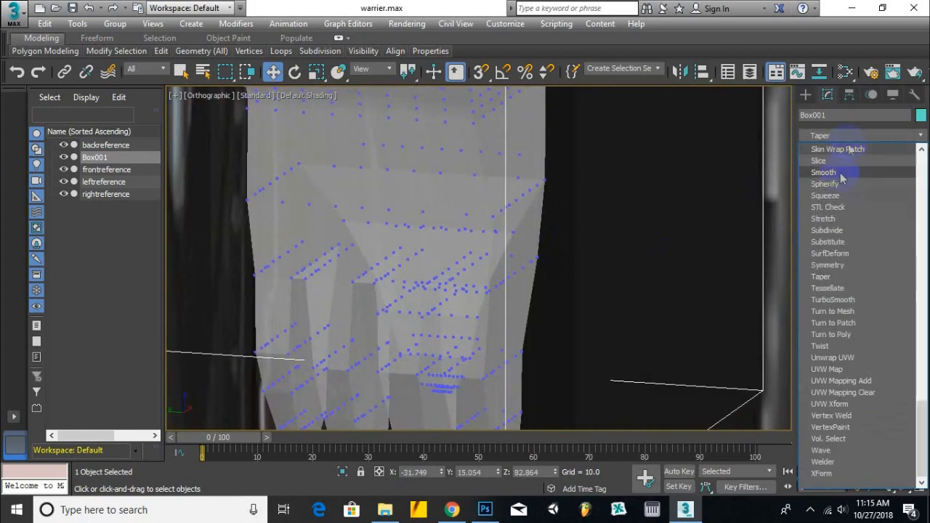
{"action": "left_click", "coordinate": [843, 302]}
{"action": "scroll", "coordinate": [565, 250], "scroll_direction": "down", "scroll_amount": 4}
Adjust the vertices at the base of the index finger beside the thumb gap along X in the front view.
{"action": "left_click", "coordinate": [834, 164]}
{"action": "middle_click_drag", "start_coordinate": [502, 240], "coordinate": [770, 210], "text": "alt"}
{"action": "left_click", "coordinate": [832, 177]}
{"action": "scroll", "coordinate": [685, 247], "scroll_direction": "up", "scroll_amount": 4}
{"action": "middle_click_drag", "start_coordinate": [685, 247], "coordinate": [671, 252], "text": "alt"}
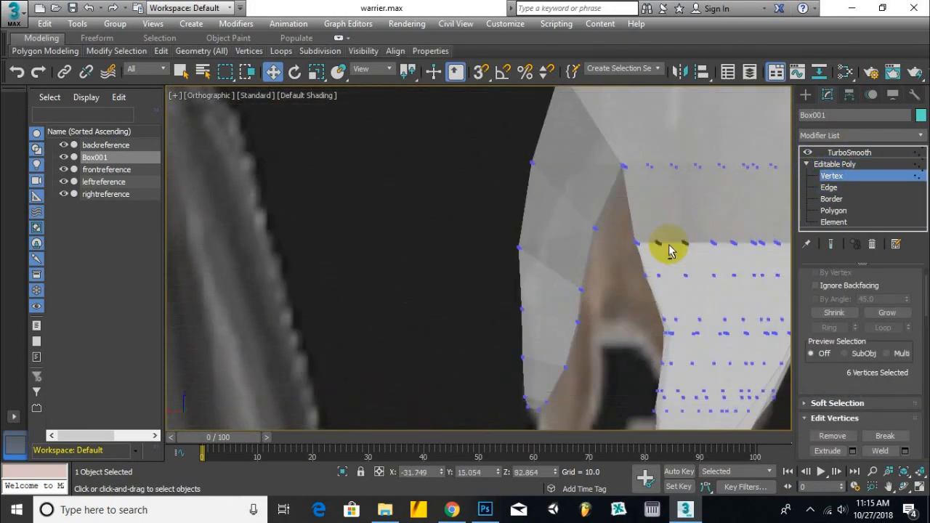
{"action": "key", "text": "f"}
{"action": "scroll", "coordinate": [559, 242], "scroll_direction": "down", "scroll_amount": 3}
{"action": "scroll", "coordinate": [560, 242], "scroll_direction": "up", "scroll_amount": 5}
{"action": "left_click_drag", "start_coordinate": [579, 172], "coordinate": [535, 213]}
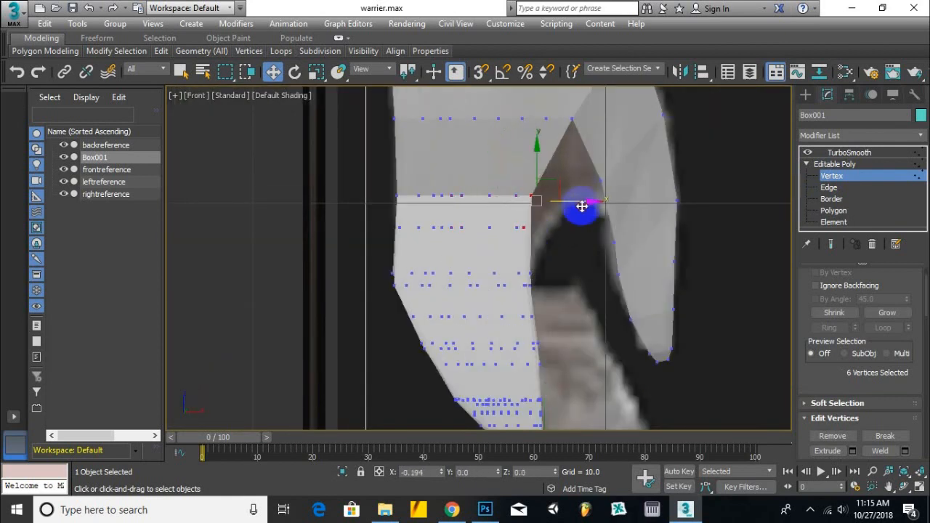
Cut a new horizontal row of edges across the palm just above the base of the fingers in the front view.
{"action": "scroll", "coordinate": [582, 207], "scroll_direction": "down", "scroll_amount": 2}
{"action": "scroll", "coordinate": [882, 415], "scroll_direction": "down", "scroll_amount": 10}
{"action": "left_click", "coordinate": [885, 415]}
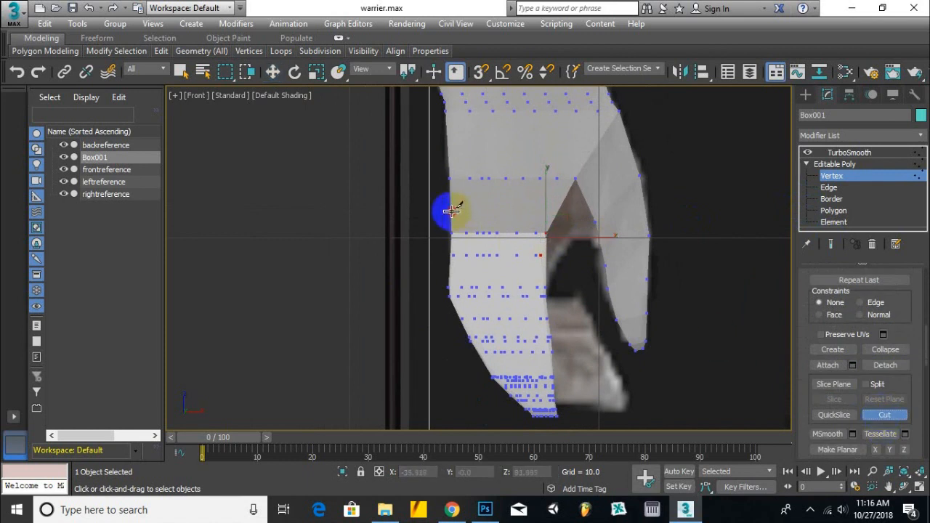
{"action": "left_click", "coordinate": [271, 72]}
Reposition the vertices around the gap between the thumb and index finger so its outline matches the reference.
{"action": "left_click_drag", "start_coordinate": [576, 201], "coordinate": [446, 224]}
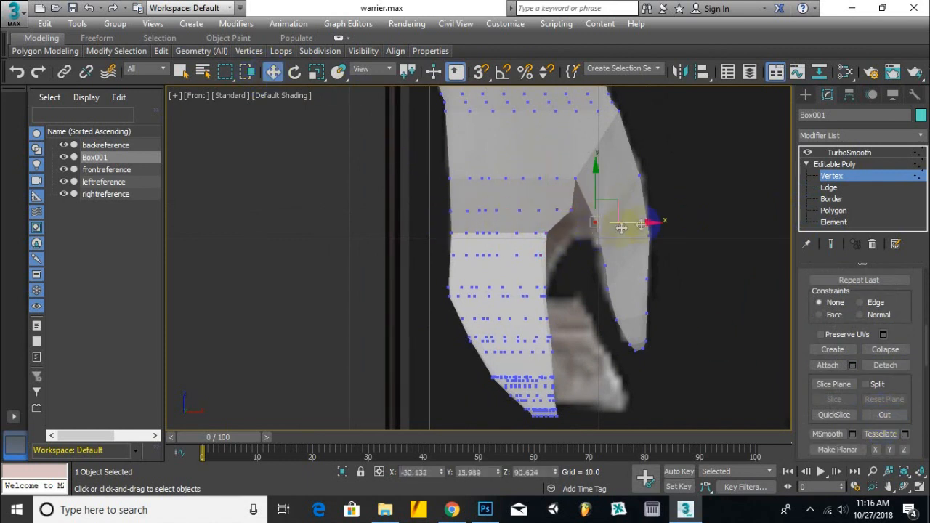
{"action": "left_click_drag", "start_coordinate": [656, 265], "coordinate": [605, 277]}
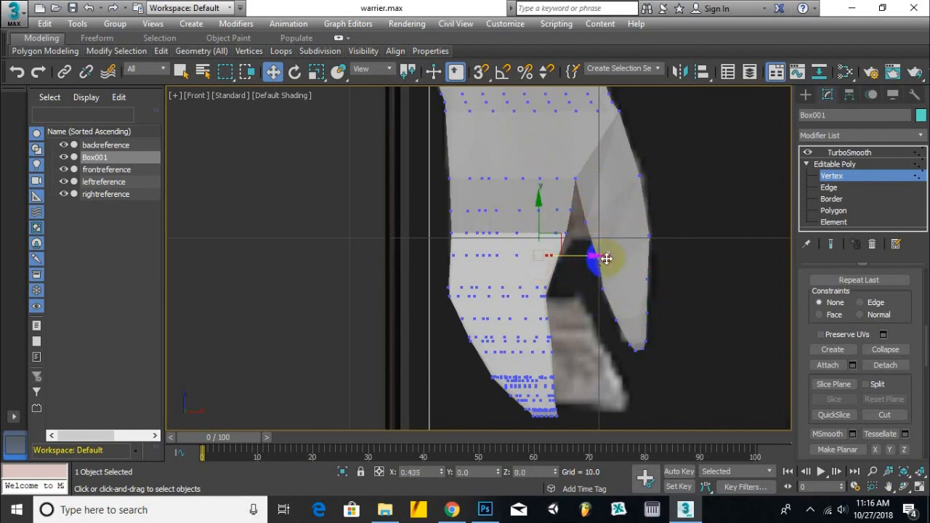
{"action": "middle_click_drag", "start_coordinate": [608, 260], "coordinate": [452, 195], "text": "alt"}
{"action": "left_click_drag", "start_coordinate": [451, 194], "coordinate": [485, 169]}
{"action": "middle_click_drag", "start_coordinate": [486, 175], "coordinate": [498, 179], "text": "alt"}
{"action": "left_click_drag", "start_coordinate": [519, 183], "coordinate": [532, 182]}
{"action": "middle_click_drag", "start_coordinate": [504, 223], "coordinate": [470, 223], "text": "alt"}
{"action": "middle_click_drag", "start_coordinate": [495, 179], "coordinate": [311, 272], "text": "alt"}
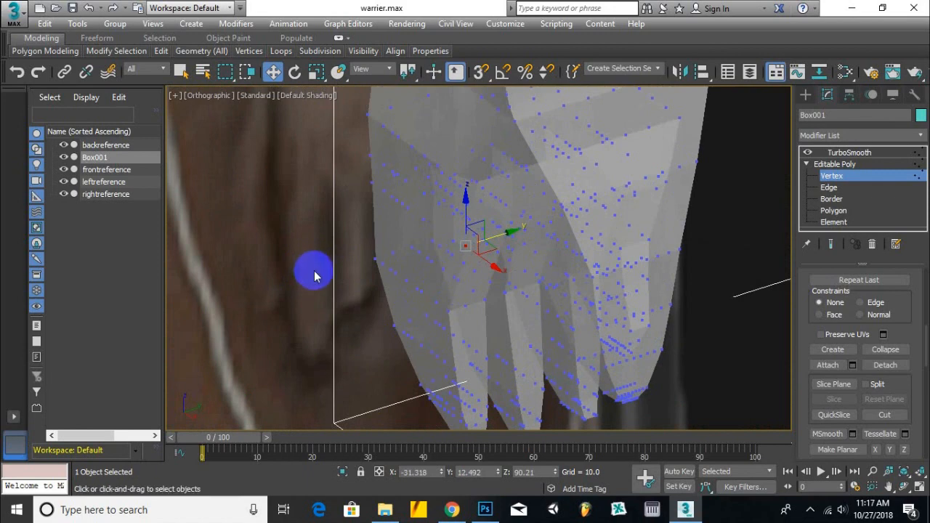
Compare the arm and hand shape with TurboSmooth switched on and off.
{"action": "left_click", "coordinate": [849, 152]}
{"action": "scroll", "coordinate": [563, 212], "scroll_direction": "down", "scroll_amount": 10}
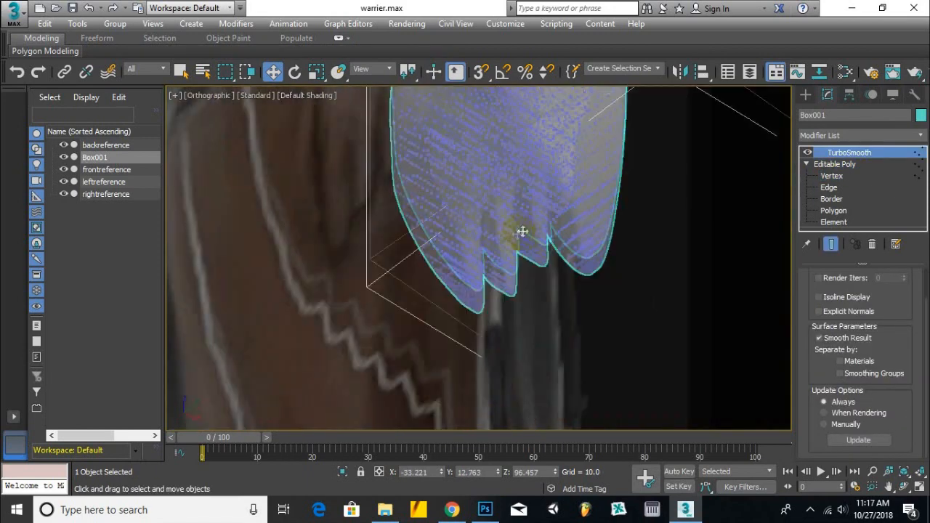
{"action": "left_click", "coordinate": [808, 153]}
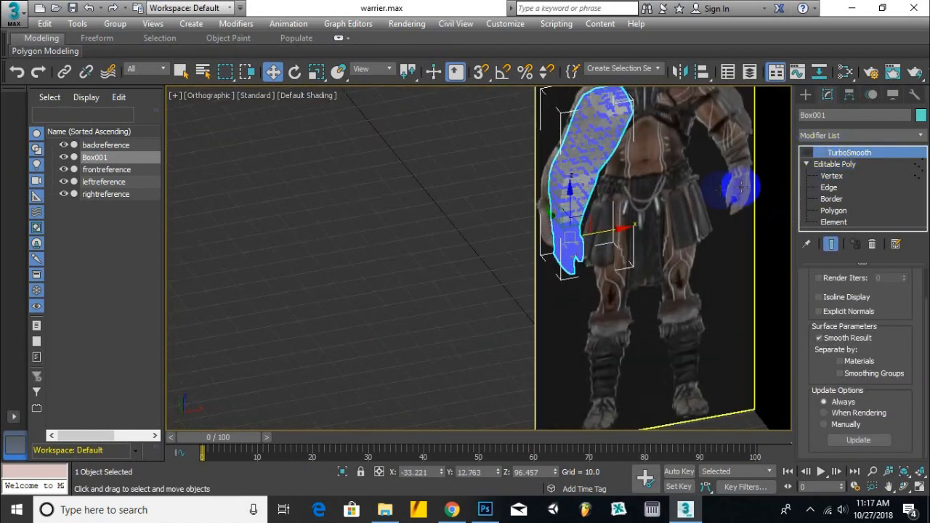
{"action": "key", "text": "Delete"}
{"action": "key", "text": "ctrl+z"}
{"action": "key", "text": "Delete"}
{"action": "key", "text": "ctrl+z"}
{"action": "key", "text": "Delete"}
{"action": "key", "text": "ctrl+z"}
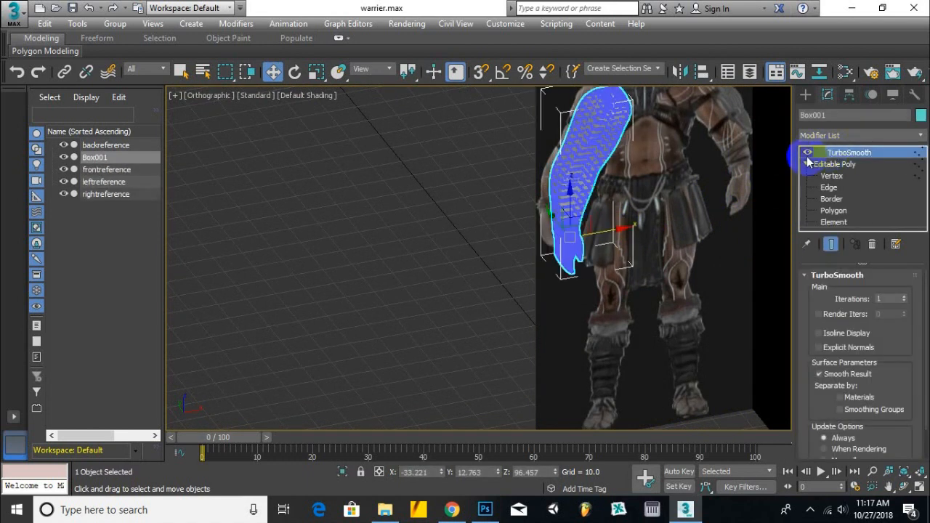
Delete the TurboSmooth modifier from the arm and return to the whole Editable Poly object.
{"action": "right_click", "coordinate": [833, 153]}
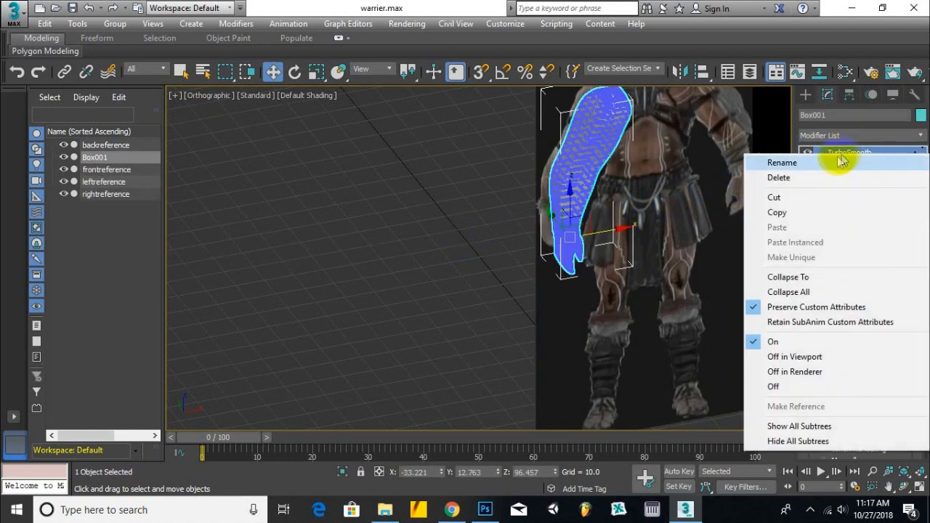
{"action": "left_click", "coordinate": [814, 174]}
{"action": "scroll", "coordinate": [614, 189], "scroll_direction": "up", "scroll_amount": 4}
{"action": "middle_click_drag", "start_coordinate": [388, 223], "coordinate": [461, 228], "text": "alt"}
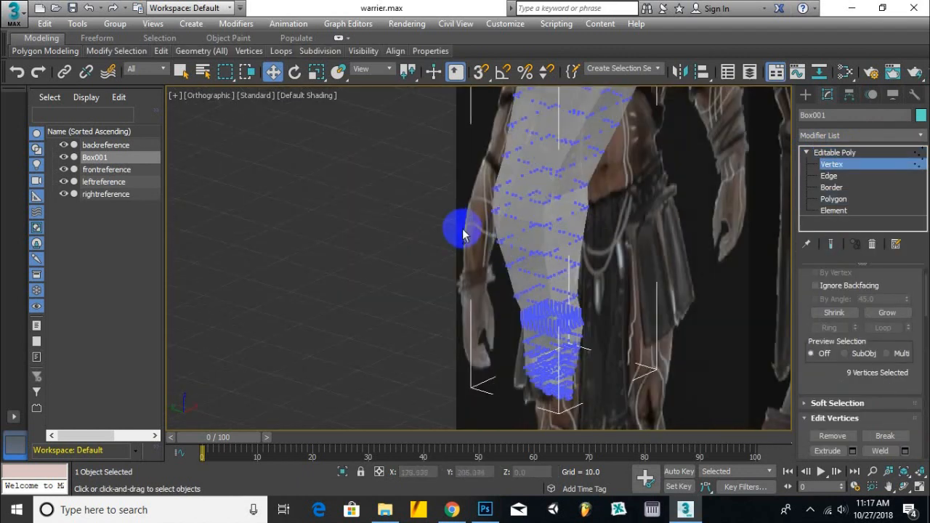
{"action": "left_click", "coordinate": [836, 153]}
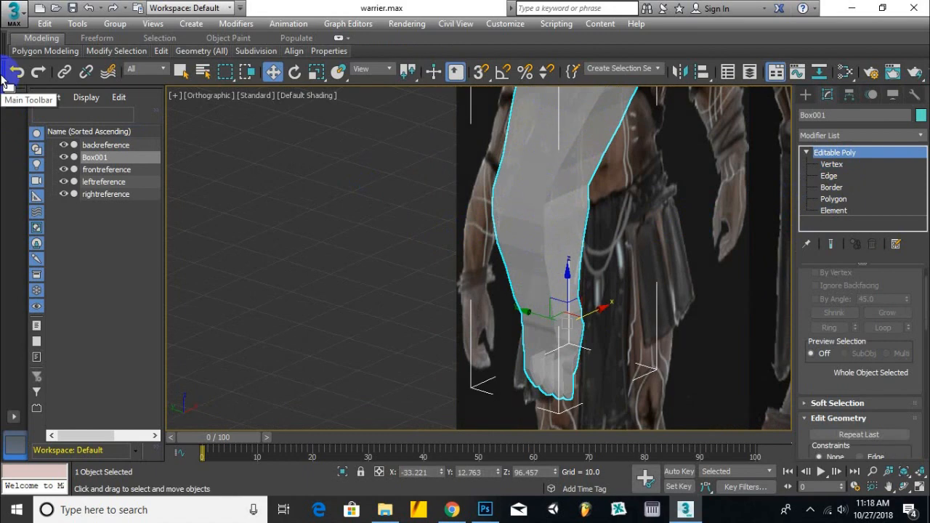
Examine the wrist band on the front reference with the arm mesh temporarily hidden.
{"action": "left_click", "coordinate": [612, 318]}
{"action": "scroll", "coordinate": [611, 318], "scroll_direction": "up", "scroll_amount": 2}
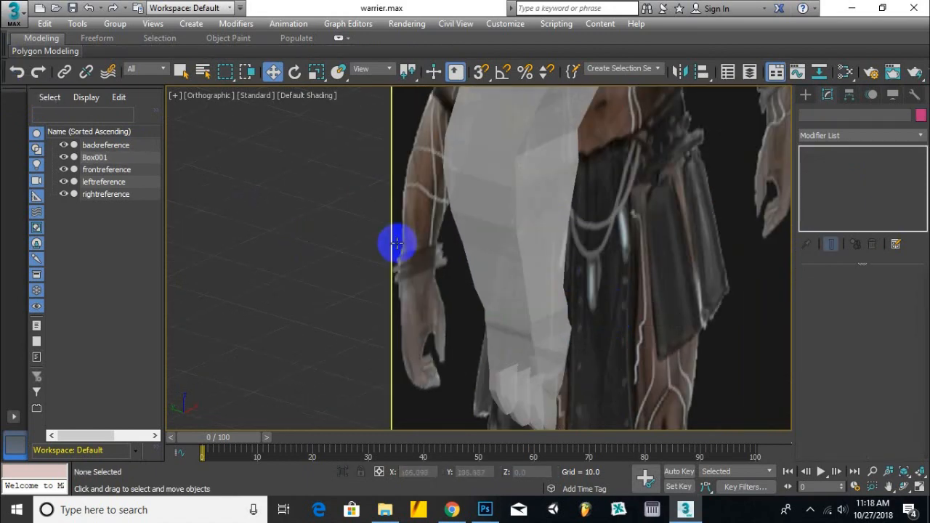
{"action": "middle_click_drag", "start_coordinate": [410, 266], "coordinate": [272, 207], "text": "alt"}
{"action": "left_click", "coordinate": [94, 157]}
{"action": "scroll", "coordinate": [341, 234], "scroll_direction": "up", "scroll_amount": 3}
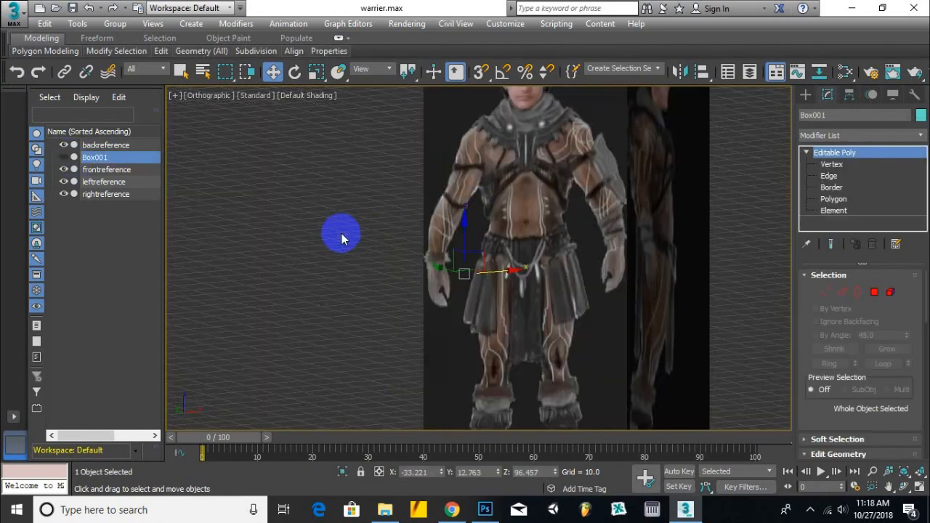
{"action": "scroll", "coordinate": [439, 255], "scroll_direction": "up", "scroll_amount": 3}
{"action": "key", "text": "alt+x"}
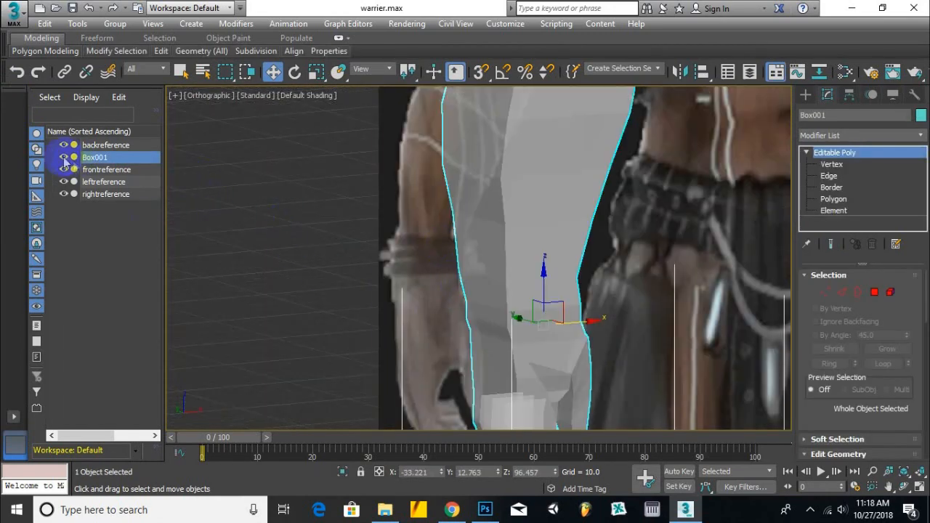
Create a tube beside the wrist in the front view with radii of about 2.9 and 3.6.
{"action": "key", "text": "f"}
{"action": "scroll", "coordinate": [477, 222], "scroll_direction": "up", "scroll_amount": 2}
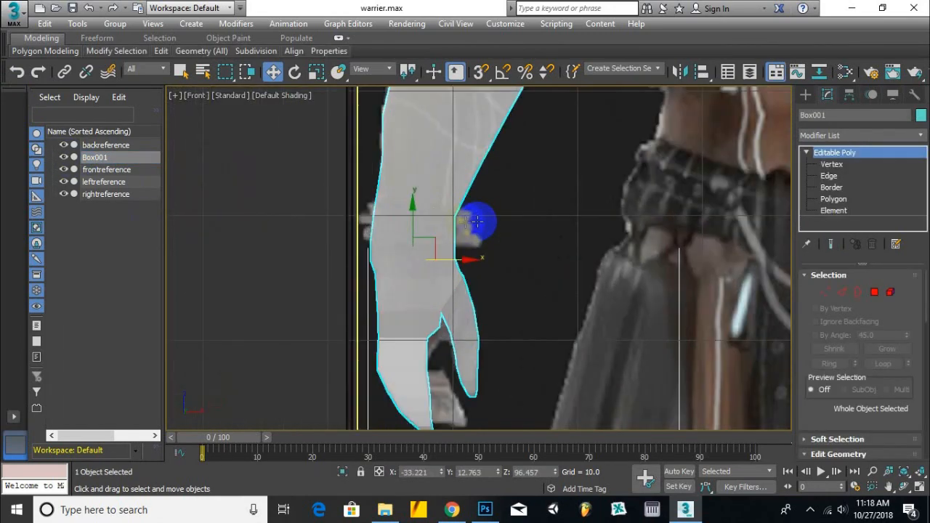
{"action": "left_click", "coordinate": [806, 95]}
{"action": "left_click", "coordinate": [886, 206]}
{"action": "left_click_drag", "start_coordinate": [567, 258], "coordinate": [603, 261]}
{"action": "left_click", "coordinate": [611, 312]}
{"action": "left_click", "coordinate": [611, 312]}
{"action": "left_click_drag", "start_coordinate": [611, 313], "coordinate": [564, 315]}
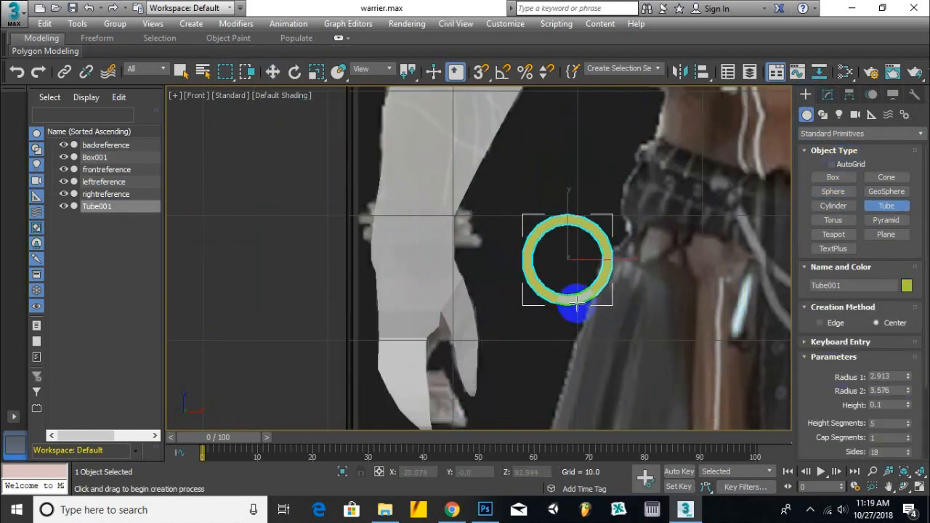
Try to rotate the tube so it lies flat and scale it down vertically in the front view.
{"action": "left_click", "coordinate": [296, 72]}
{"action": "left_click_drag", "start_coordinate": [568, 225], "coordinate": [574, 380]}
{"action": "middle_click_drag", "start_coordinate": [574, 380], "coordinate": [543, 275]}
{"action": "left_click", "coordinate": [319, 71]}
{"action": "left_click_drag", "start_coordinate": [530, 115], "coordinate": [545, 260]}
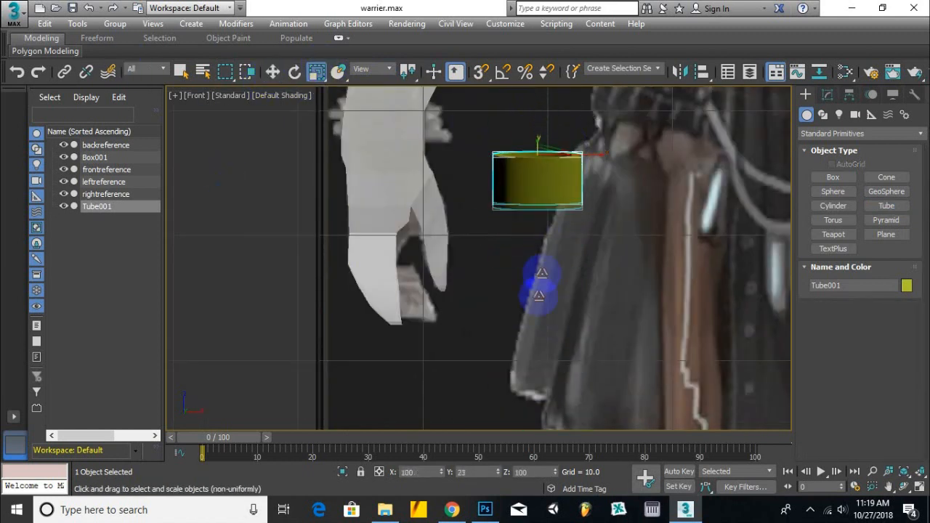
Set the tube's height to 1.1 and rotate it to lie horizontally.
{"action": "middle_click_drag", "start_coordinate": [493, 98], "coordinate": [378, 208], "text": "alt"}
{"action": "left_click", "coordinate": [827, 95]}
{"action": "left_click_drag", "start_coordinate": [908, 328], "coordinate": [911, 387]}
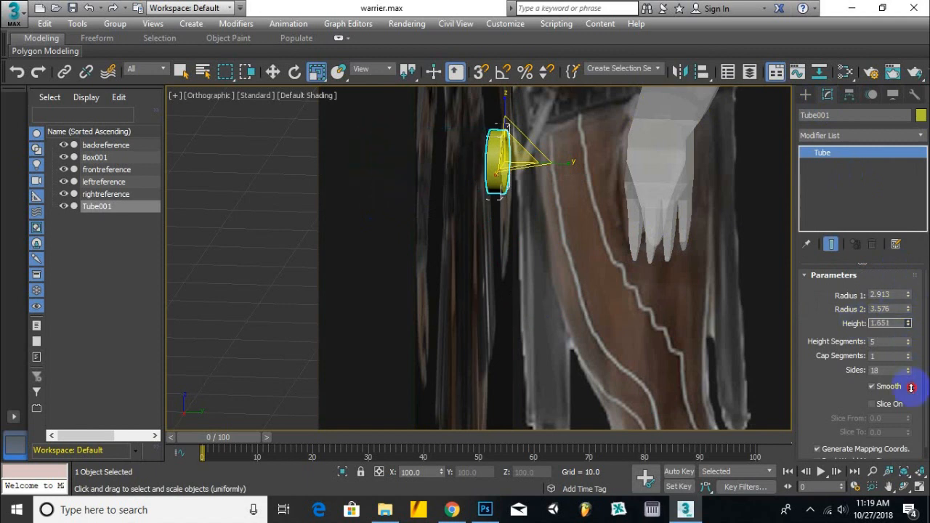
{"action": "key", "text": "e"}
Move the tube around the wrist, aligning it in the front and left views.
{"action": "key", "text": "f"}
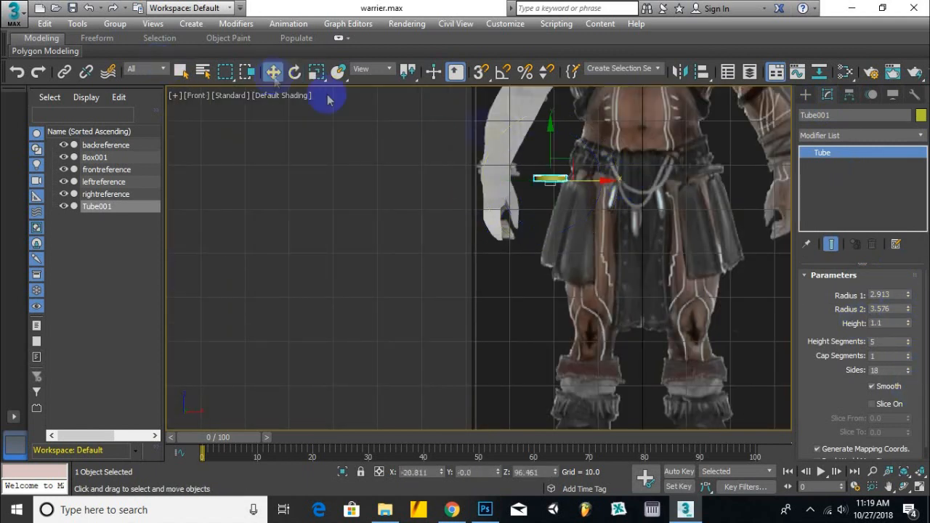
{"action": "scroll", "coordinate": [581, 230], "scroll_direction": "up", "scroll_amount": 3}
{"action": "key", "text": "l"}
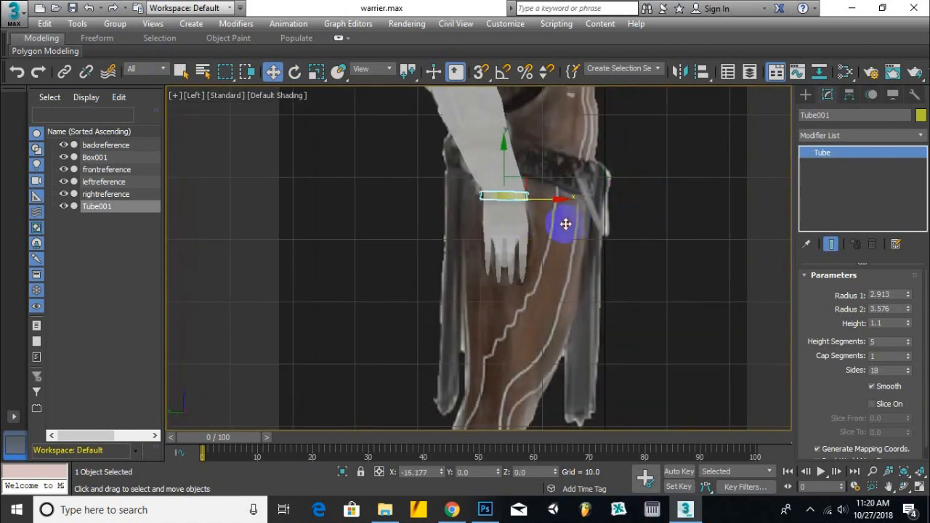
{"action": "scroll", "coordinate": [501, 210], "scroll_direction": "up", "scroll_amount": 3}
{"action": "middle_click_drag", "start_coordinate": [553, 183], "coordinate": [338, 119], "text": "alt"}
Fine-tune the tube's scale and position so it encircles the wrist like the reference band.
{"action": "key", "text": "w"}
{"action": "key", "text": "f"}
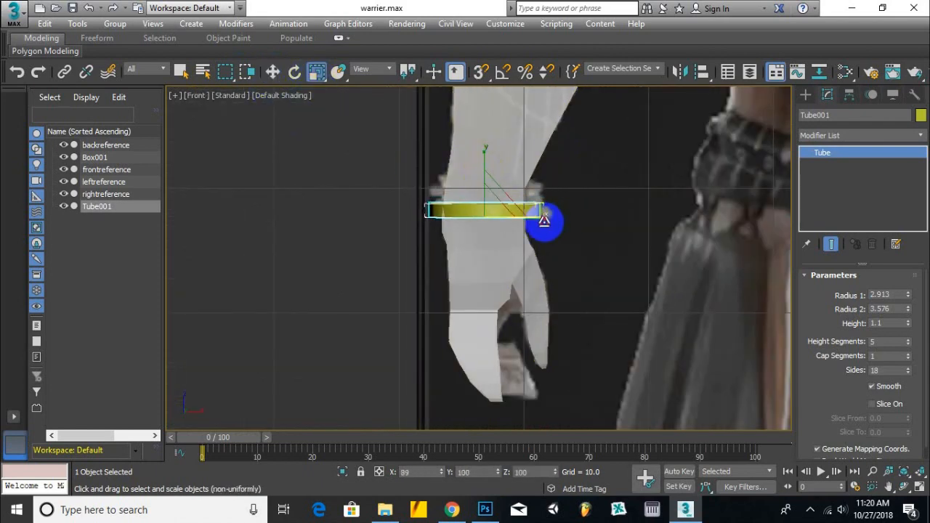
{"action": "middle_click_drag", "start_coordinate": [528, 211], "coordinate": [664, 252], "text": "alt"}
{"action": "key", "text": "w"}
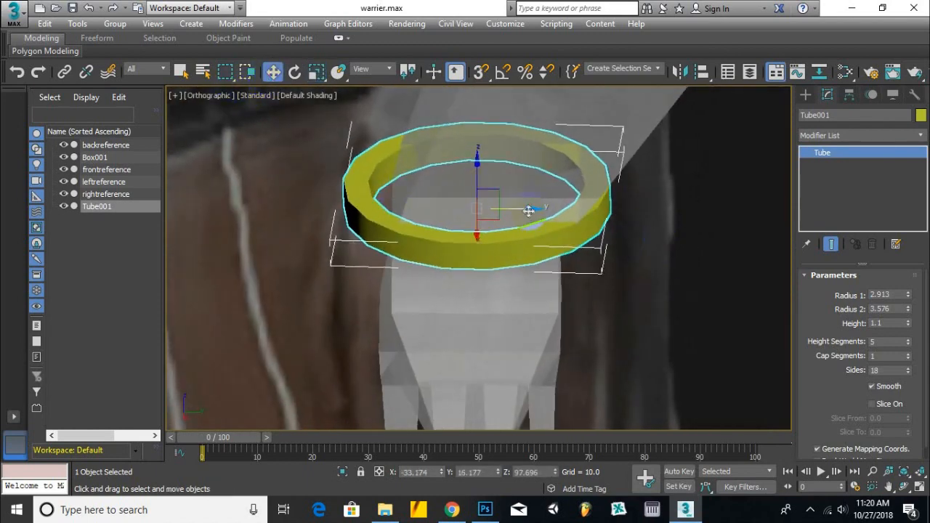
{"action": "middle_click_drag", "start_coordinate": [540, 213], "coordinate": [429, 218], "text": "alt"}
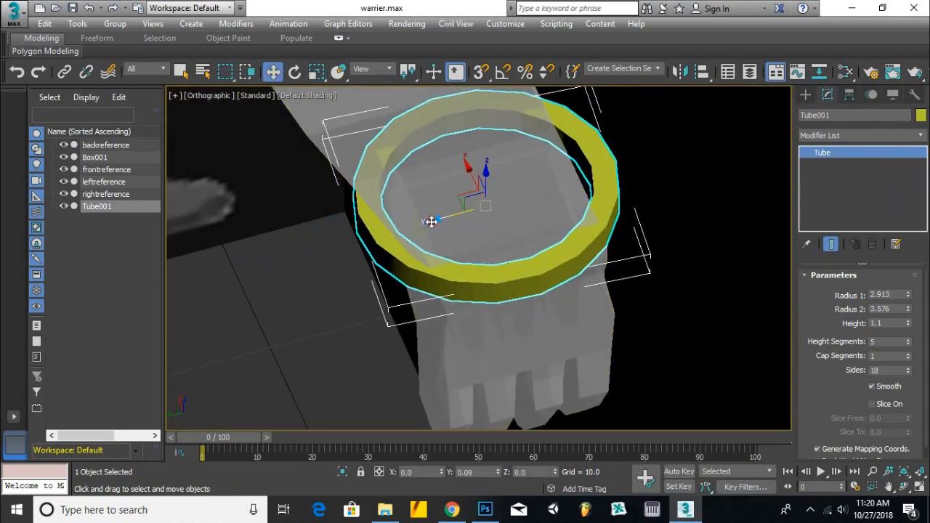
{"action": "left_click", "coordinate": [316, 72]}
{"action": "left_click", "coordinate": [273, 72]}
{"action": "middle_click_drag", "start_coordinate": [440, 218], "coordinate": [285, 206], "text": "alt"}
{"action": "key", "text": "r"}
{"action": "left_click", "coordinate": [272, 72]}
Move four wrist vertices of the arm mesh on the thumb side slightly outward toward the tube.
{"action": "left_click", "coordinate": [466, 313]}
{"action": "key", "text": "1"}
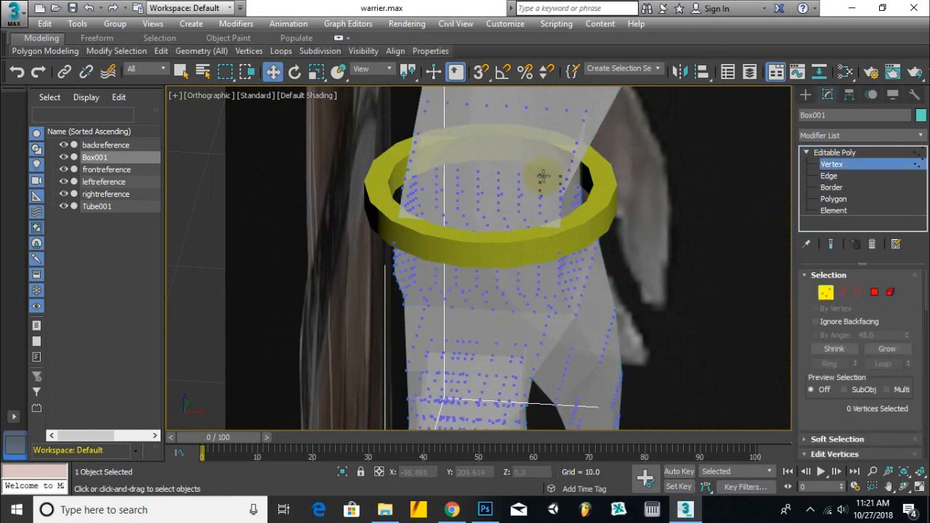
{"action": "scroll", "coordinate": [538, 191], "scroll_direction": "up", "scroll_amount": 5}
{"action": "middle_click_drag", "start_coordinate": [538, 191], "coordinate": [550, 141], "text": "alt"}
{"action": "left_click_drag", "start_coordinate": [640, 133], "coordinate": [606, 176]}
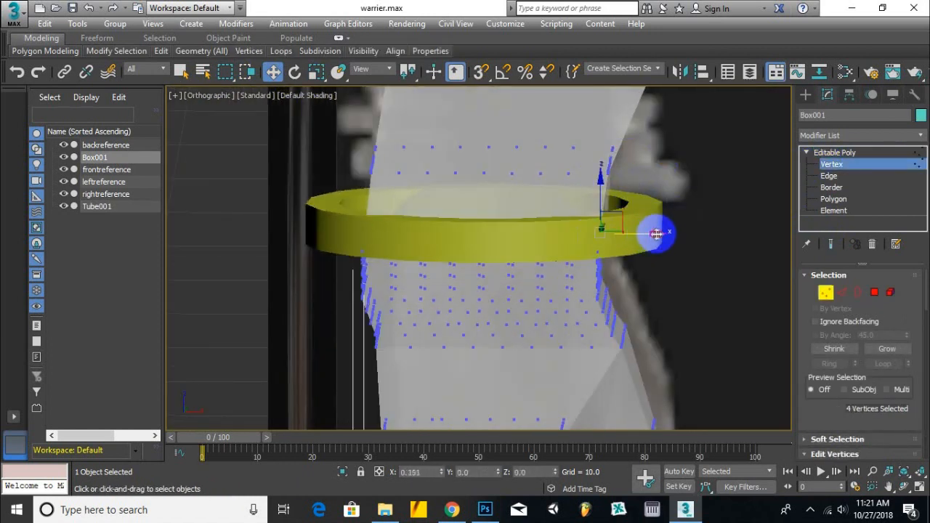
Shift further columns of wrist vertices inside the tube to round out the wrist's cross-section.
{"action": "middle_click_drag", "start_coordinate": [697, 239], "coordinate": [540, 252], "text": "alt"}
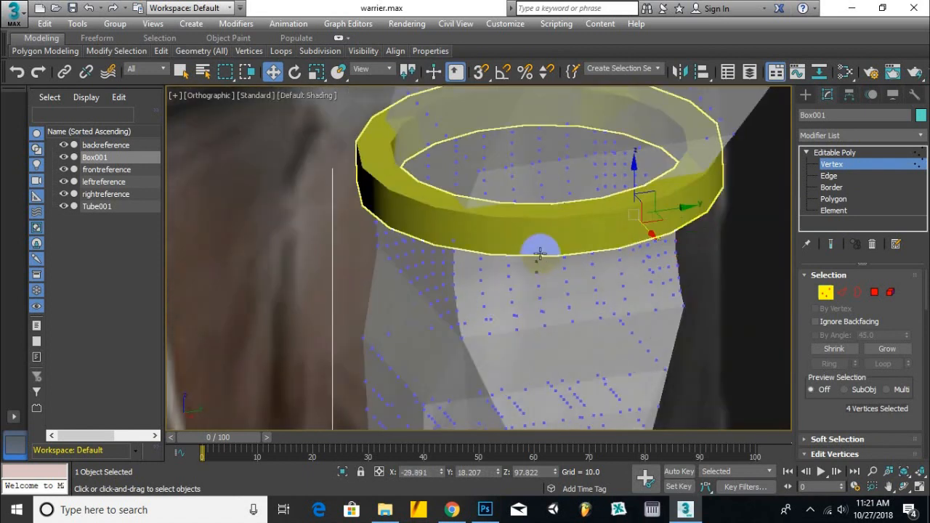
{"action": "key", "text": "f"}
{"action": "scroll", "coordinate": [506, 200], "scroll_direction": "up", "scroll_amount": 3}
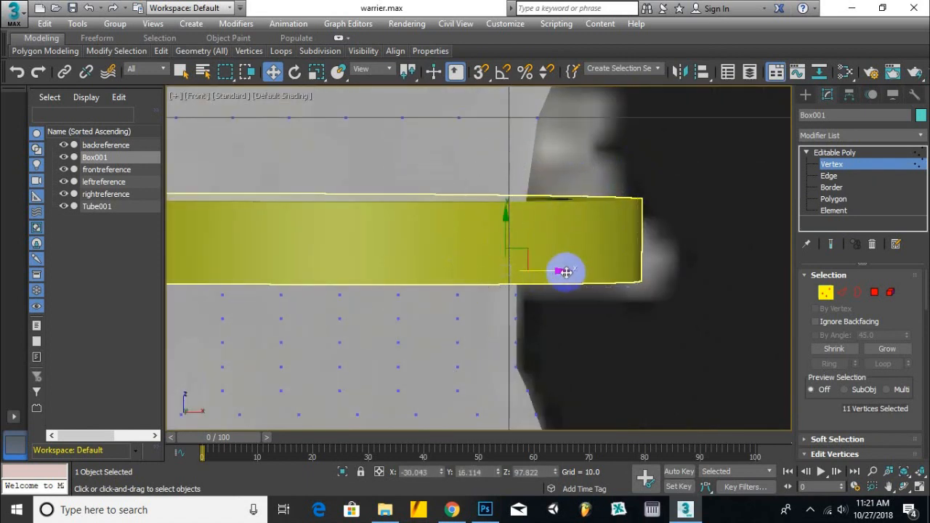
{"action": "middle_click_drag", "start_coordinate": [632, 270], "coordinate": [318, 250], "text": "alt"}
{"action": "mouse_move", "coordinate": [318, 250]}
{"action": "left_mouse_down"}
{"action": "mouse_move", "coordinate": [451, 276]}
{"action": "mouse_move", "coordinate": [504, 263]}
{"action": "left_mouse_up"}
{"action": "middle_click_drag", "start_coordinate": [489, 270], "coordinate": [742, 196], "text": "alt"}
{"action": "left_click_drag", "start_coordinate": [741, 196], "coordinate": [611, 252]}
{"action": "left_click_drag", "start_coordinate": [672, 236], "coordinate": [664, 235]}
{"action": "middle_click_drag", "start_coordinate": [665, 235], "coordinate": [642, 245], "text": "alt"}
{"action": "left_click_drag", "start_coordinate": [642, 245], "coordinate": [618, 233]}
{"action": "scroll", "coordinate": [619, 233], "scroll_direction": "down", "scroll_amount": 5}
Adjust individual vertices at the wrist's thumb-side corner inside the tube to soften the sharp edge.
{"action": "middle_click_drag", "start_coordinate": [618, 232], "coordinate": [697, 327], "text": "alt"}
{"action": "scroll", "coordinate": [417, 267], "scroll_direction": "up", "scroll_amount": 5}
{"action": "left_click", "coordinate": [698, 320]}
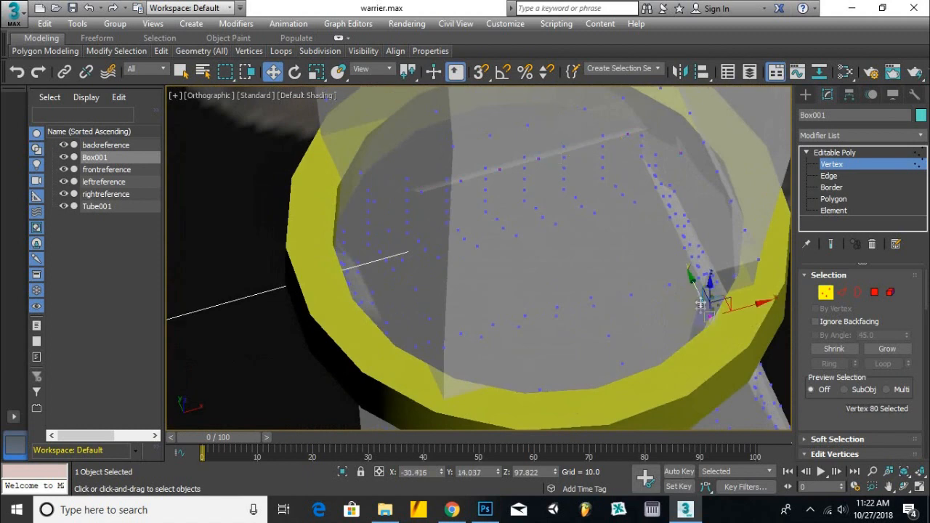
{"action": "left_click_drag", "start_coordinate": [696, 290], "coordinate": [704, 300]}
{"action": "scroll", "coordinate": [704, 300], "scroll_direction": "up", "scroll_amount": 6}
{"action": "left_click", "coordinate": [715, 197]}
{"action": "left_click_drag", "start_coordinate": [704, 181], "coordinate": [737, 250]}
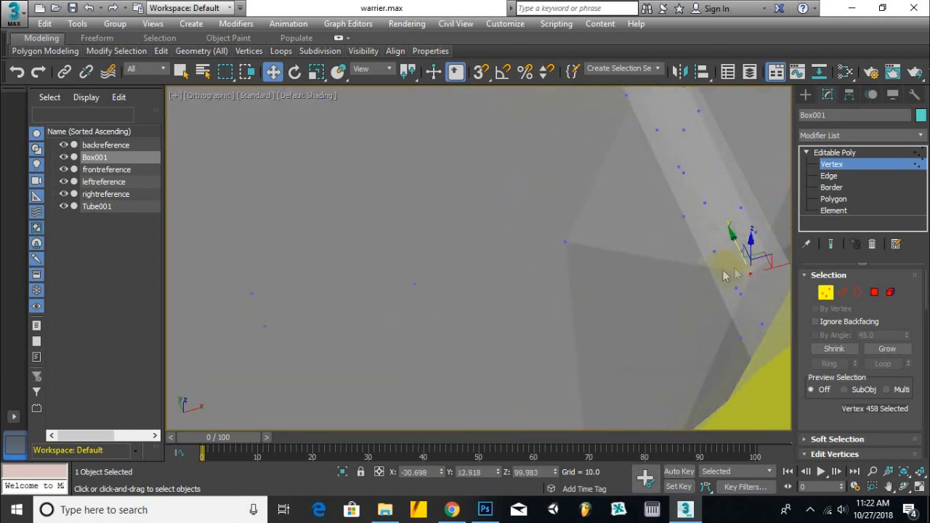
Reposition a neighbouring wrist corner vertex and select the one near the tube's inner edge.
{"action": "middle_click_drag", "start_coordinate": [737, 249], "coordinate": [593, 174], "text": "alt"}
{"action": "left_click_drag", "start_coordinate": [662, 157], "coordinate": [664, 186]}
{"action": "scroll", "coordinate": [665, 188], "scroll_direction": "down", "scroll_amount": 6}
{"action": "middle_click_drag", "start_coordinate": [665, 188], "coordinate": [676, 224], "text": "alt"}
{"action": "middle_click_drag", "start_coordinate": [625, 166], "coordinate": [574, 168], "text": "alt"}
{"action": "left_click", "coordinate": [721, 166]}
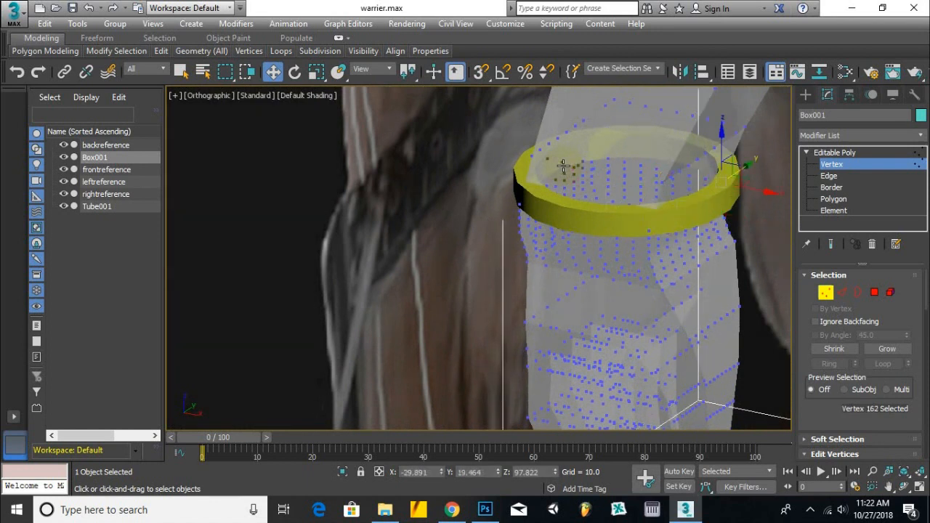
{"action": "middle_click_drag", "start_coordinate": [564, 167], "coordinate": [582, 175], "text": "alt"}
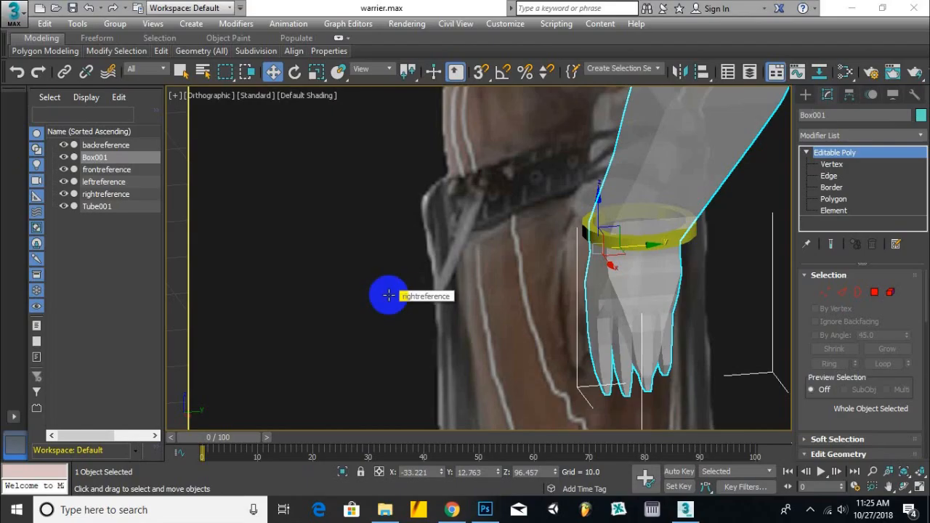
Clone the wrist tube just above the original in the left view and shift the clone sideways to follow the forearm.
{"action": "left_click", "coordinate": [327, 297]}
{"action": "key", "text": "l"}
{"action": "left_click", "coordinate": [458, 135]}
{"action": "scroll", "coordinate": [492, 201], "scroll_direction": "up", "scroll_amount": 3}
{"action": "left_click_drag", "start_coordinate": [492, 202], "coordinate": [492, 174], "text": "shift"}
{"action": "left_click", "coordinate": [467, 314]}
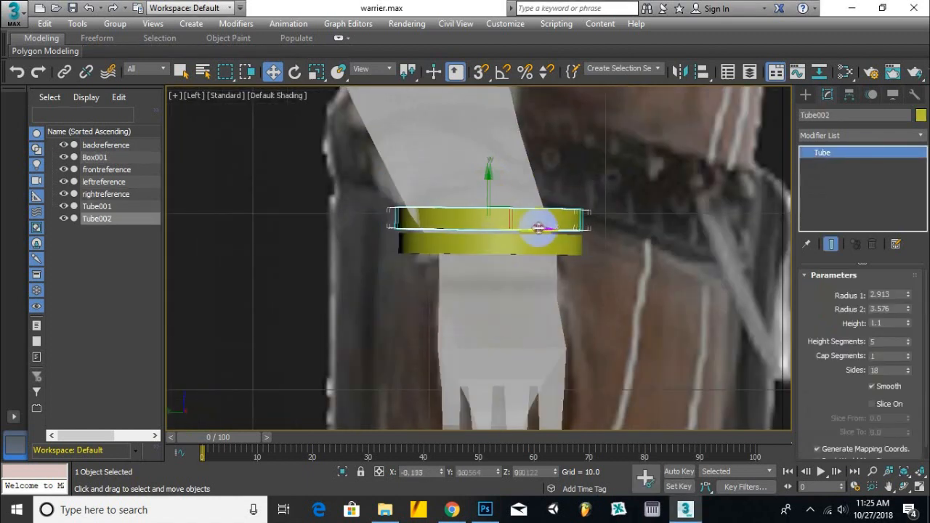
{"action": "middle_click_drag", "start_coordinate": [531, 226], "coordinate": [552, 249], "text": "alt"}
Clone the second tube upward in the front view to make a third wrist ring.
{"action": "key", "text": "f"}
{"action": "scroll", "coordinate": [482, 185], "scroll_direction": "up", "scroll_amount": 2}
{"action": "left_click_drag", "start_coordinate": [482, 166], "coordinate": [482, 143]}
{"action": "left_click", "coordinate": [467, 314]}
Nudge the third ring sideways so it sits centred around the forearm.
{"action": "scroll", "coordinate": [485, 200], "scroll_direction": "up", "scroll_amount": 3}
{"action": "middle_click_drag", "start_coordinate": [461, 226], "coordinate": [470, 234], "text": "alt"}
{"action": "left_click_drag", "start_coordinate": [524, 192], "coordinate": [531, 193]}
{"action": "middle_click_drag", "start_coordinate": [515, 218], "coordinate": [515, 233], "text": "alt"}
{"action": "left_click_drag", "start_coordinate": [531, 190], "coordinate": [536, 191]}
{"action": "middle_click_drag", "start_coordinate": [501, 226], "coordinate": [596, 235], "text": "alt"}
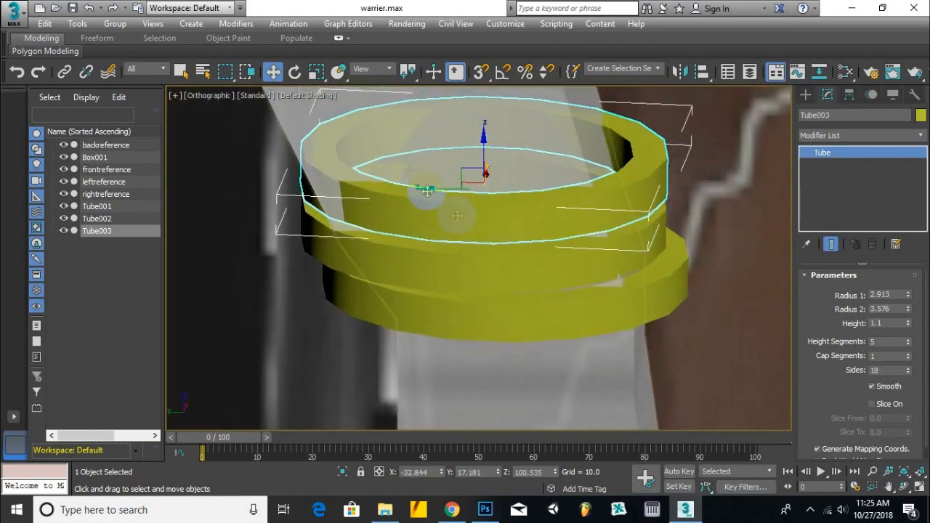
Nudge the third wrist ring sideways and move the arm mesh's corner vertices beside it to sit against the ring.
{"action": "left_click_drag", "start_coordinate": [428, 191], "coordinate": [438, 192]}
{"action": "left_click", "coordinate": [538, 378]}
{"action": "left_click", "coordinate": [826, 292]}
{"action": "middle_click_drag", "start_coordinate": [501, 240], "coordinate": [509, 269], "text": "alt"}
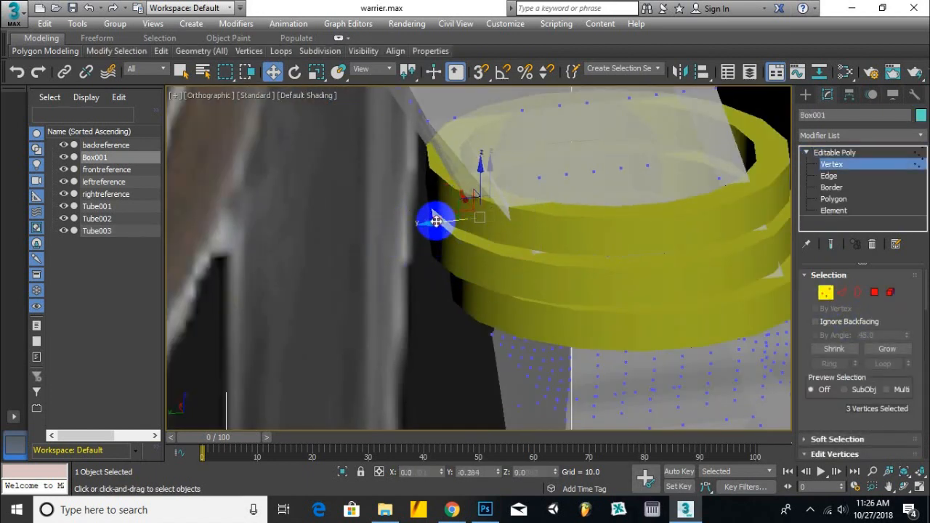
{"action": "middle_click_drag", "start_coordinate": [436, 221], "coordinate": [445, 215], "text": "alt"}
{"action": "left_click_drag", "start_coordinate": [445, 216], "coordinate": [393, 296]}
{"action": "left_click_drag", "start_coordinate": [394, 235], "coordinate": [399, 236]}
{"action": "middle_click_drag", "start_coordinate": [507, 259], "coordinate": [537, 249], "text": "alt"}
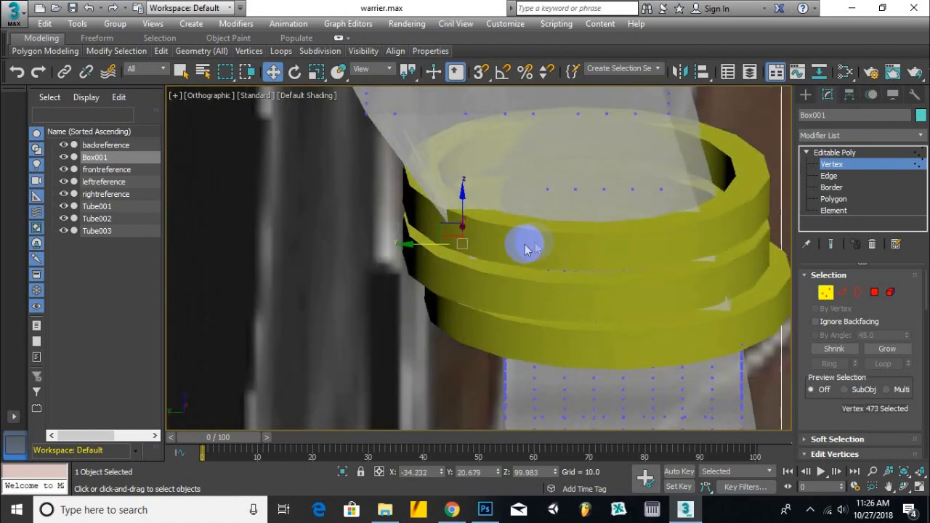
{"action": "left_click", "coordinate": [534, 208]}
{"action": "middle_click_drag", "start_coordinate": [534, 208], "coordinate": [588, 297], "text": "alt"}
Check the wrist rings against the whole arm and reference figure, and save the scene.
{"action": "key", "text": "r"}
{"action": "left_click", "coordinate": [487, 266]}
{"action": "scroll", "coordinate": [486, 301], "scroll_direction": "down", "scroll_amount": 3}
{"action": "mouse_move", "coordinate": [486, 300]}
{"action": "middle_mouse_down", "text": "alt"}
{"action": "mouse_move", "coordinate": [486, 276]}
{"action": "mouse_move", "coordinate": [488, 304]}
{"action": "middle_mouse_up", "text": "alt"}
{"action": "left_click", "coordinate": [656, 274]}
{"action": "scroll", "coordinate": [535, 299], "scroll_direction": "up", "scroll_amount": 2}
{"action": "scroll", "coordinate": [474, 320], "scroll_direction": "down", "scroll_amount": 10}
{"action": "scroll", "coordinate": [482, 320], "scroll_direction": "up", "scroll_amount": 2}
{"action": "key", "text": "ctrl+s"}
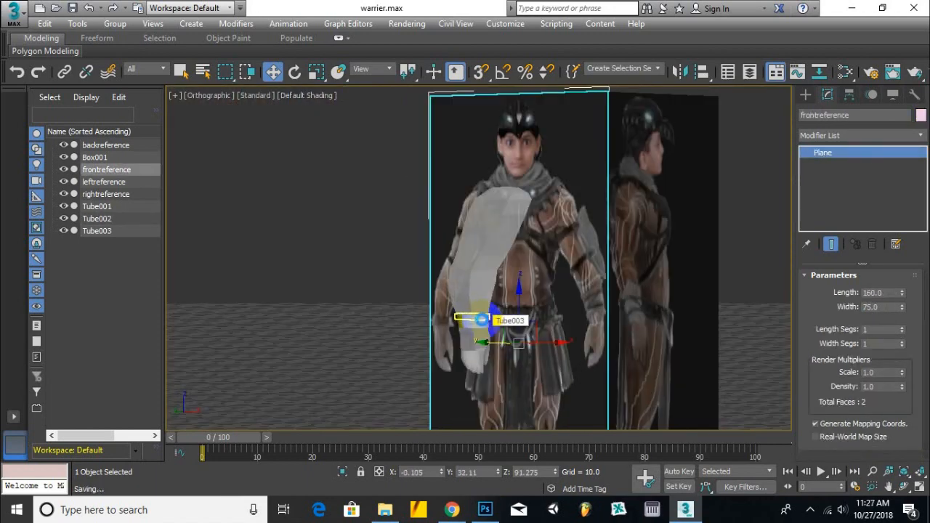
Clone the third wrist ring as one copy and place it higher up the arm, near the elbow.
{"action": "left_click", "coordinate": [481, 316]}
{"action": "scroll", "coordinate": [481, 317], "scroll_direction": "up", "scroll_amount": 4}
{"action": "left_click_drag", "start_coordinate": [485, 320], "coordinate": [488, 224], "text": "shift"}
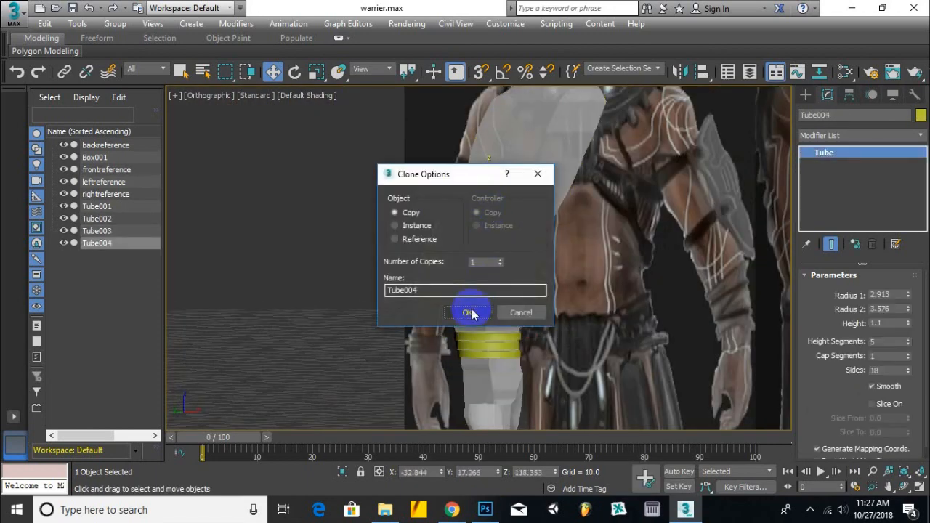
{"action": "left_click", "coordinate": [471, 307]}
Scale the copied ring uniformly to wrap around the arm, matching the arm's width in the left view.
{"action": "left_click", "coordinate": [317, 71]}
{"action": "scroll", "coordinate": [457, 215], "scroll_direction": "up", "scroll_amount": 3}
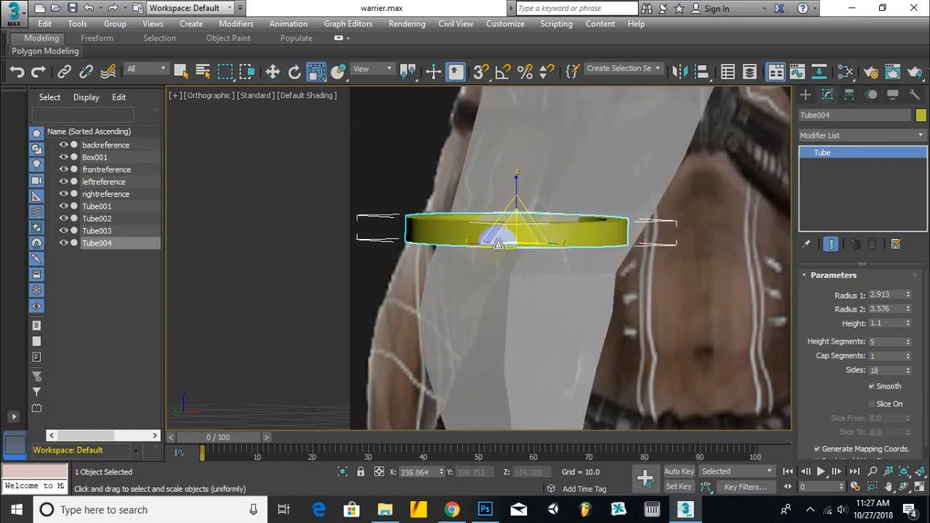
{"action": "scroll", "coordinate": [440, 247], "scroll_direction": "down", "scroll_amount": 2}
{"action": "middle_click_drag", "start_coordinate": [441, 247], "coordinate": [532, 301], "text": "alt"}
{"action": "key", "text": "l"}
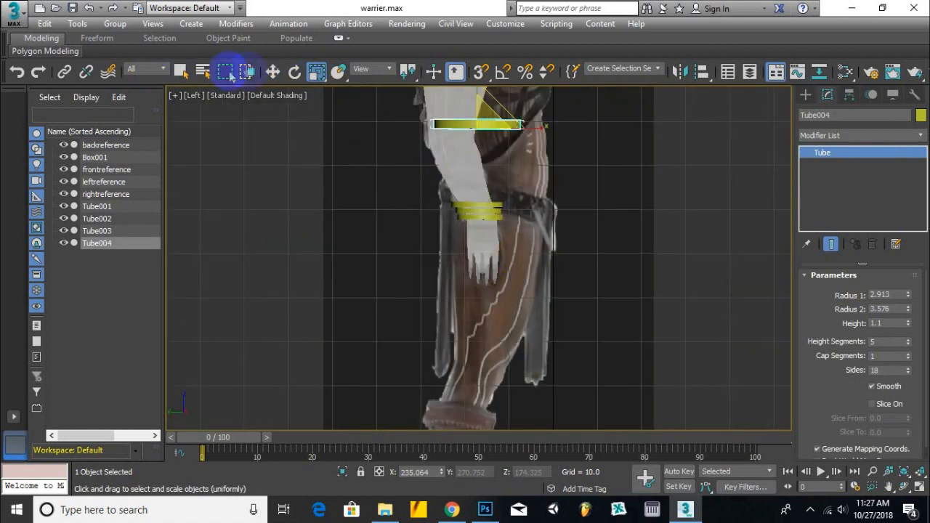
{"action": "left_click", "coordinate": [273, 72]}
{"action": "scroll", "coordinate": [454, 127], "scroll_direction": "up", "scroll_amount": 6}
{"action": "left_click", "coordinate": [317, 71]}
{"action": "left_click_drag", "start_coordinate": [616, 266], "coordinate": [493, 269]}
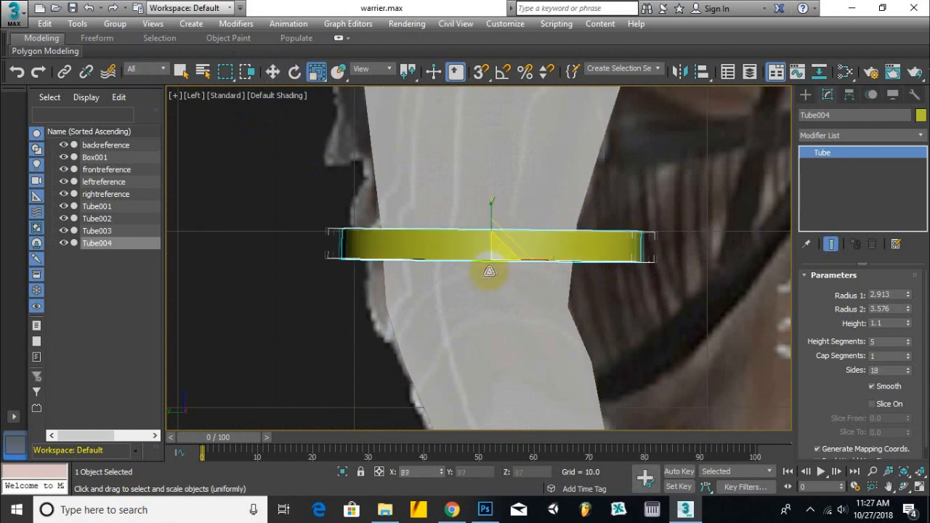
Shift the copied ring sideways in the front view to centre it on the arm.
{"action": "scroll", "coordinate": [281, 157], "scroll_direction": "down", "scroll_amount": 3}
{"action": "key", "text": "f"}
{"action": "scroll", "coordinate": [426, 135], "scroll_direction": "up", "scroll_amount": 3}
{"action": "left_click", "coordinate": [273, 71]}
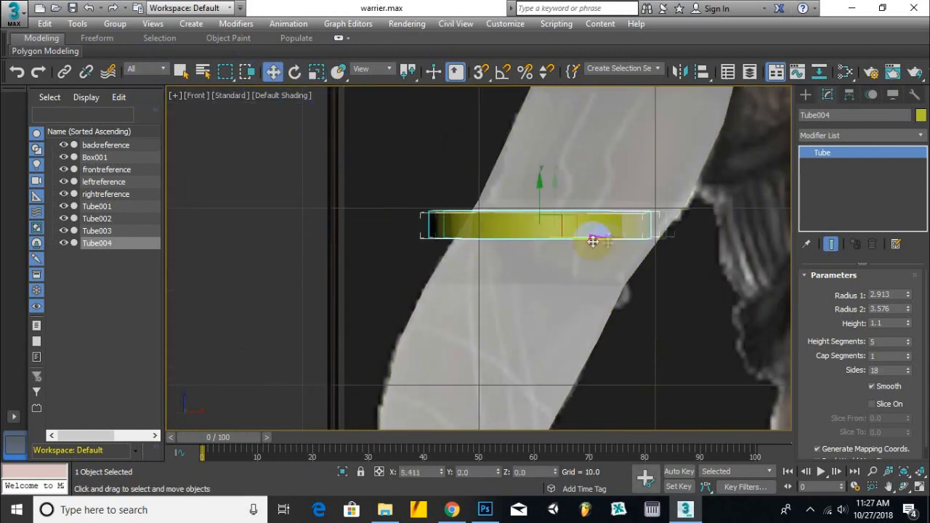
{"action": "scroll", "coordinate": [552, 218], "scroll_direction": "down", "scroll_amount": 3}
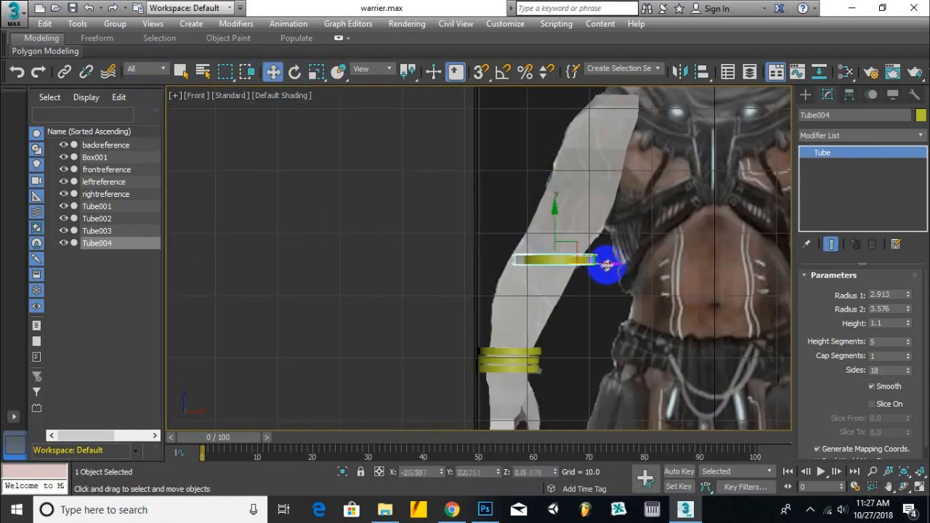
Tilt the copied ring across the slanted arm in the front view, scale it closer to the arm and recentre it.
{"action": "key", "text": "l"}
{"action": "scroll", "coordinate": [561, 301], "scroll_direction": "up", "scroll_amount": 3}
{"action": "key", "text": "f"}
{"action": "key", "text": "r"}
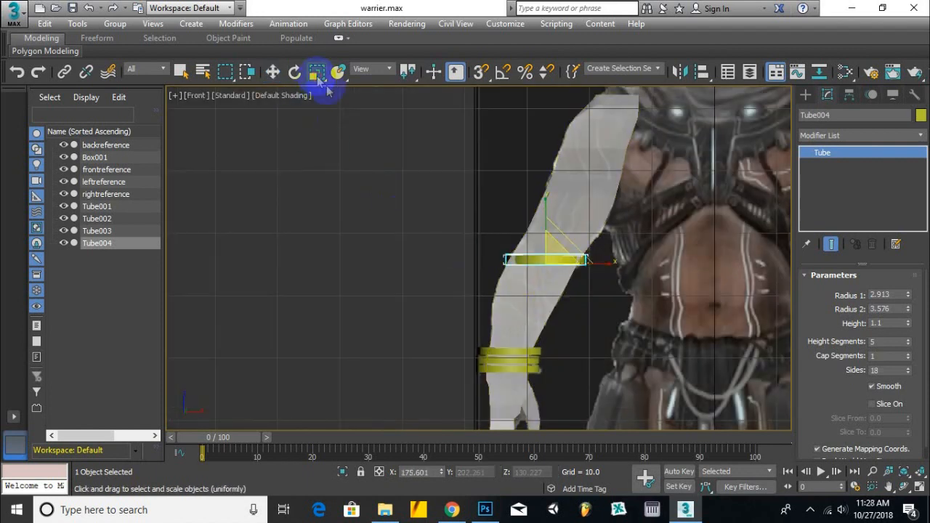
{"action": "scroll", "coordinate": [602, 252], "scroll_direction": "up", "scroll_amount": 3}
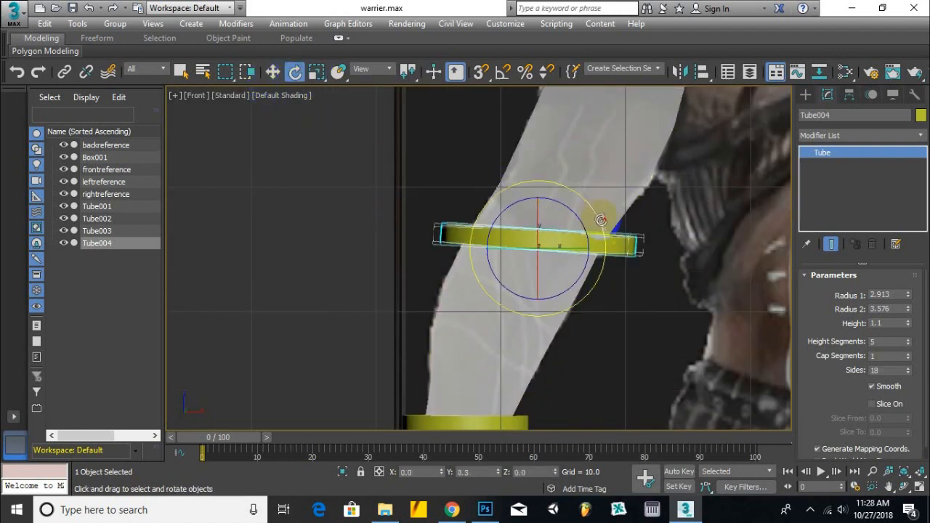
{"action": "key", "text": "r"}
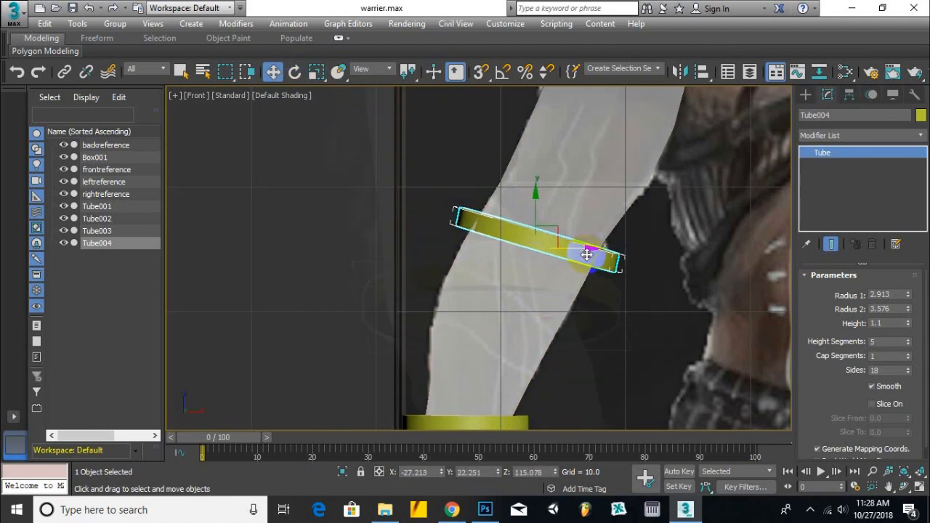
{"action": "key", "text": "l"}
Move the arm mesh vertices that stick out past the tilted ring inward, and finish vertex editing.
{"action": "middle_click_drag", "start_coordinate": [517, 321], "coordinate": [492, 353], "text": "alt"}
{"action": "left_click", "coordinate": [492, 354]}
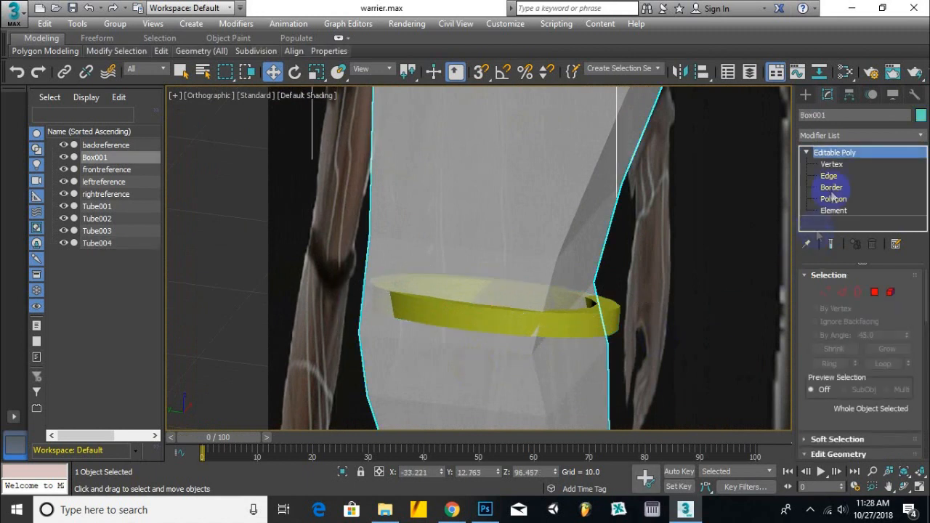
{"action": "left_click", "coordinate": [831, 165]}
{"action": "scroll", "coordinate": [360, 320], "scroll_direction": "up", "scroll_amount": 3}
{"action": "middle_click_drag", "start_coordinate": [361, 320], "coordinate": [596, 203], "text": "alt"}
{"action": "left_click_drag", "start_coordinate": [596, 203], "coordinate": [533, 265]}
{"action": "middle_click_drag", "start_coordinate": [533, 266], "coordinate": [507, 223], "text": "alt"}
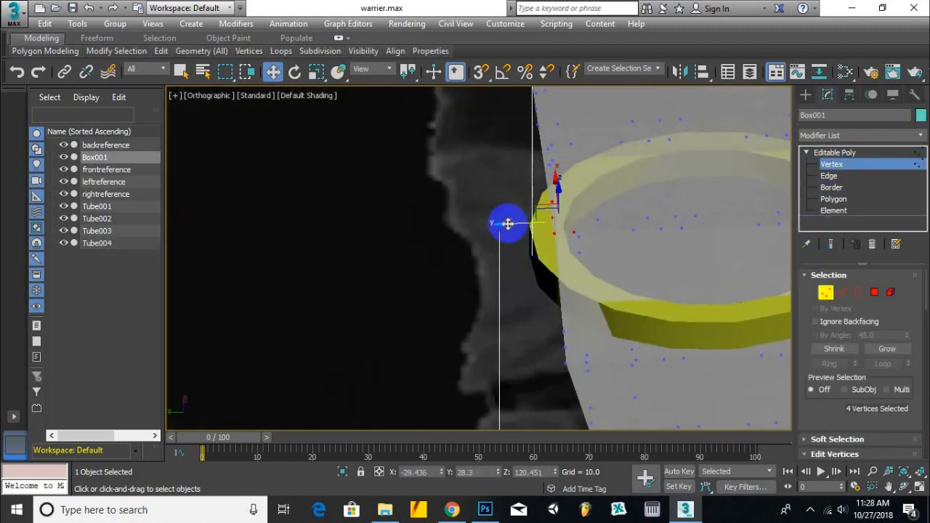
{"action": "middle_click_drag", "start_coordinate": [588, 225], "coordinate": [604, 183], "text": "alt"}
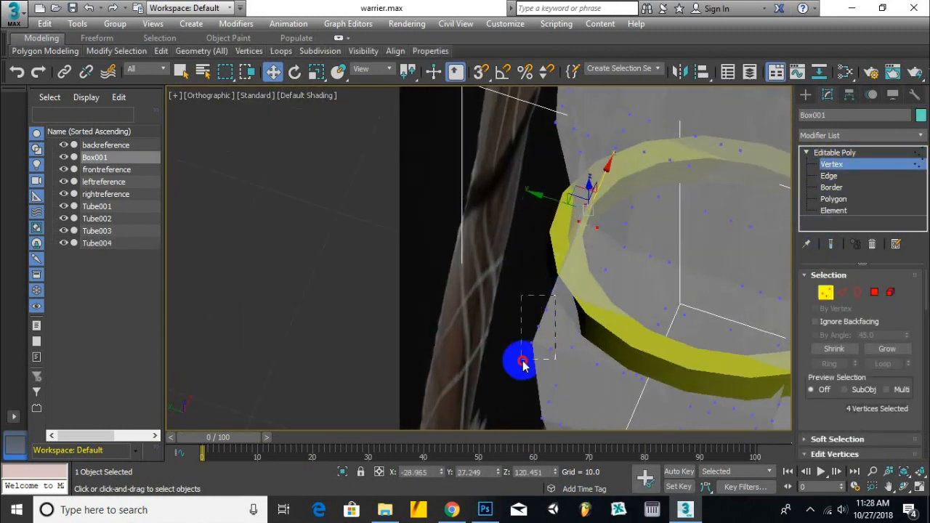
{"action": "mouse_move", "coordinate": [534, 300]}
{"action": "middle_mouse_down", "text": "alt"}
{"action": "mouse_move", "coordinate": [678, 258]}
{"action": "mouse_move", "coordinate": [531, 295]}
{"action": "middle_mouse_up", "text": "alt"}
{"action": "left_click", "coordinate": [835, 152]}
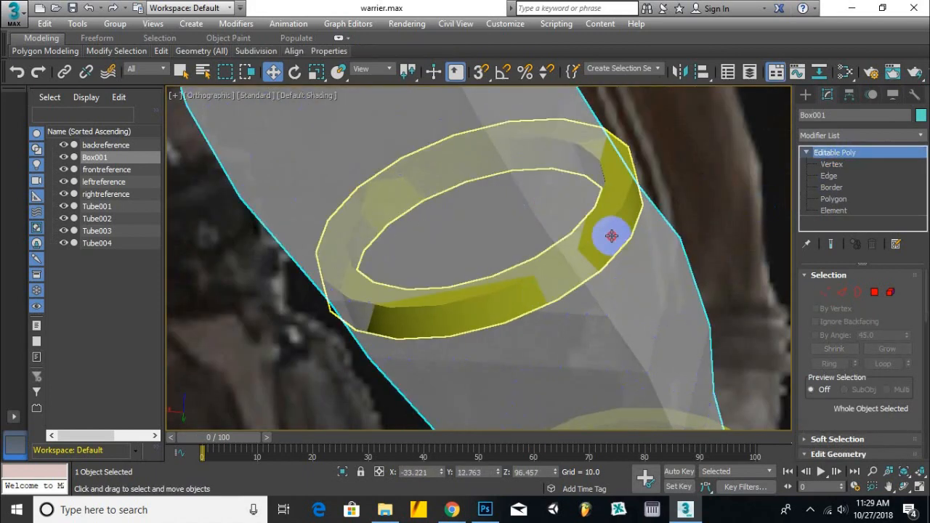
Adjust the tilted ring's scale and position to surround the arm, comparing it with the reference in the front view.
{"action": "left_click", "coordinate": [613, 235]}
{"action": "scroll", "coordinate": [612, 235], "scroll_direction": "down", "scroll_amount": 3}
{"action": "middle_click_drag", "start_coordinate": [546, 248], "coordinate": [508, 261], "text": "alt"}
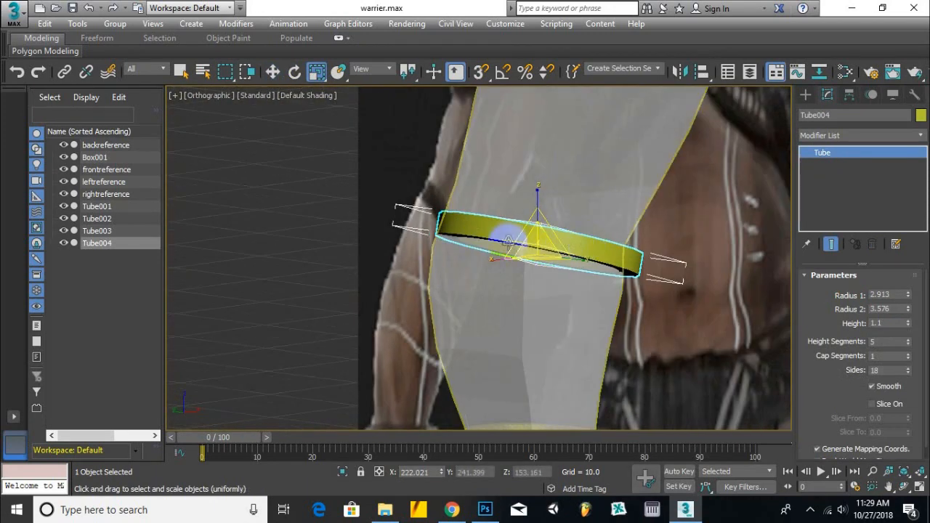
{"action": "key", "text": "w"}
{"action": "key", "text": "f"}
{"action": "scroll", "coordinate": [596, 236], "scroll_direction": "down", "scroll_amount": 3}
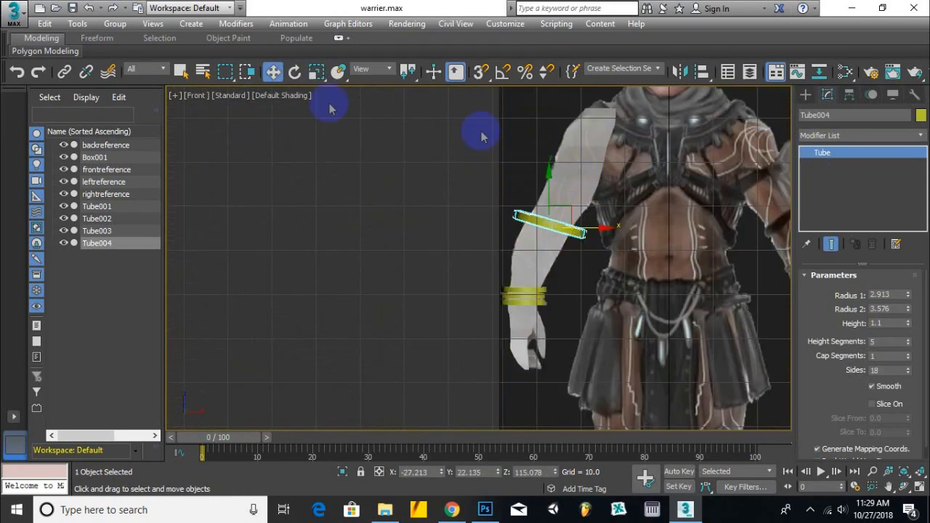
Convert the tilted ring to an Editable Poly and start editing its vertices.
{"action": "right_click", "coordinate": [586, 233]}
{"action": "mouse_move", "coordinate": [640, 364]}
{"action": "left_click", "coordinate": [716, 368]}
{"action": "scroll", "coordinate": [513, 222], "scroll_direction": "up", "scroll_amount": 5}
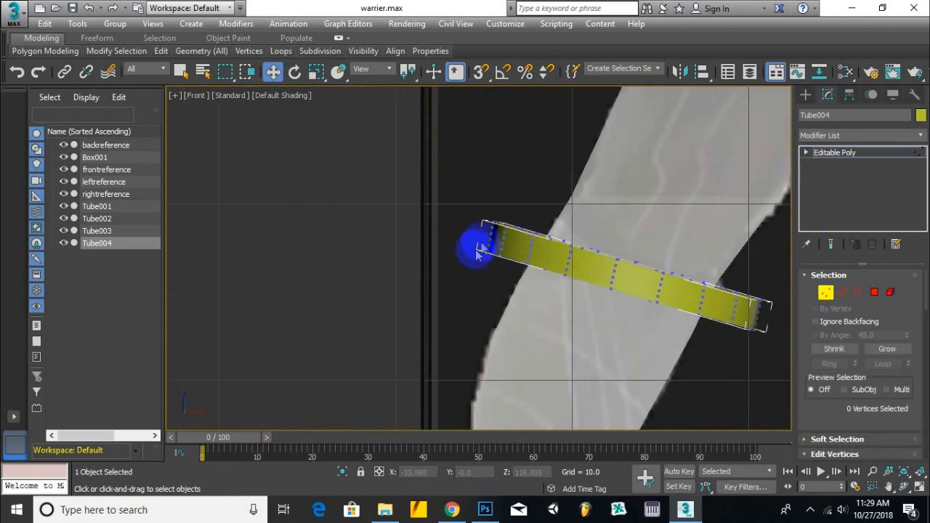
{"action": "mouse_move", "coordinate": [458, 223]}
{"action": "middle_mouse_down", "text": "alt"}
{"action": "mouse_move", "coordinate": [453, 259]}
{"action": "mouse_move", "coordinate": [447, 211]}
{"action": "middle_mouse_up", "text": "alt"}
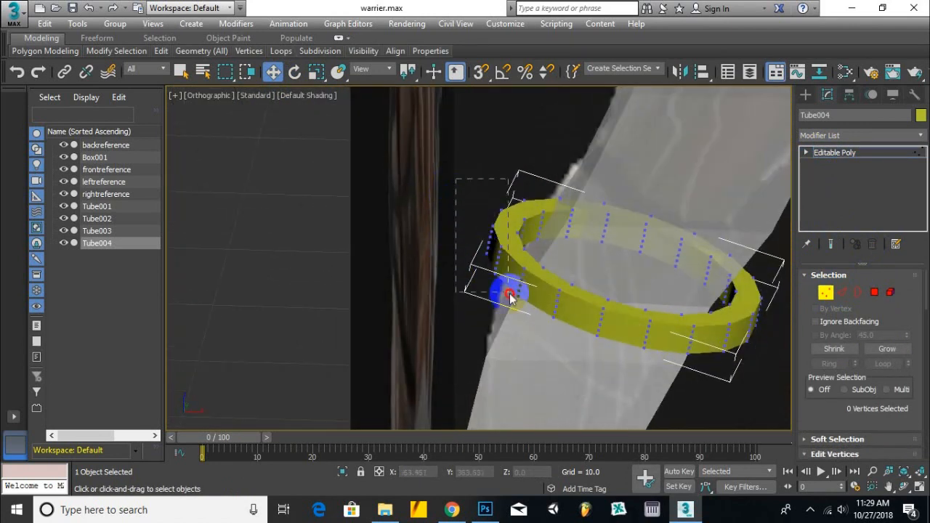
Move the tilted ring's end vertices inward in the front view to follow the arm's outline.
{"action": "key", "text": "f"}
{"action": "scroll", "coordinate": [481, 277], "scroll_direction": "up", "scroll_amount": 3}
{"action": "left_click_drag", "start_coordinate": [670, 233], "coordinate": [552, 306]}
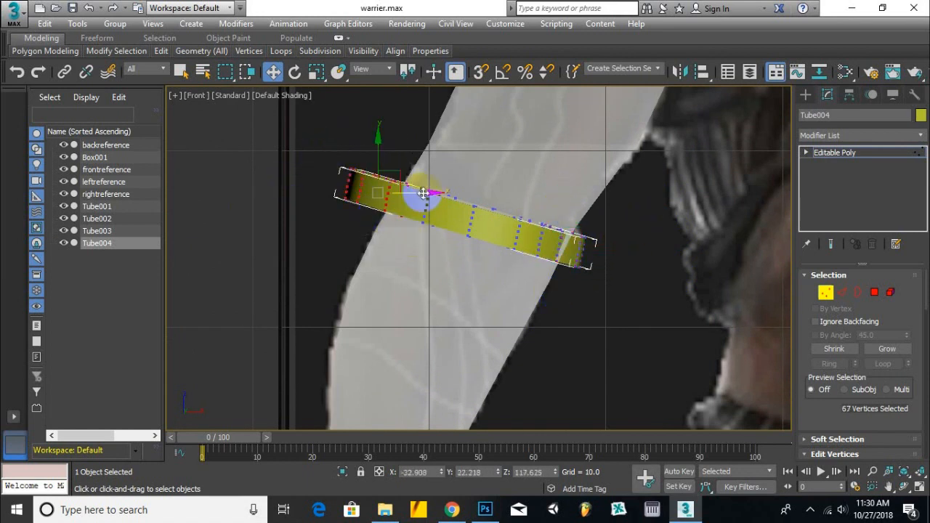
{"action": "left_click_drag", "start_coordinate": [328, 150], "coordinate": [431, 196]}
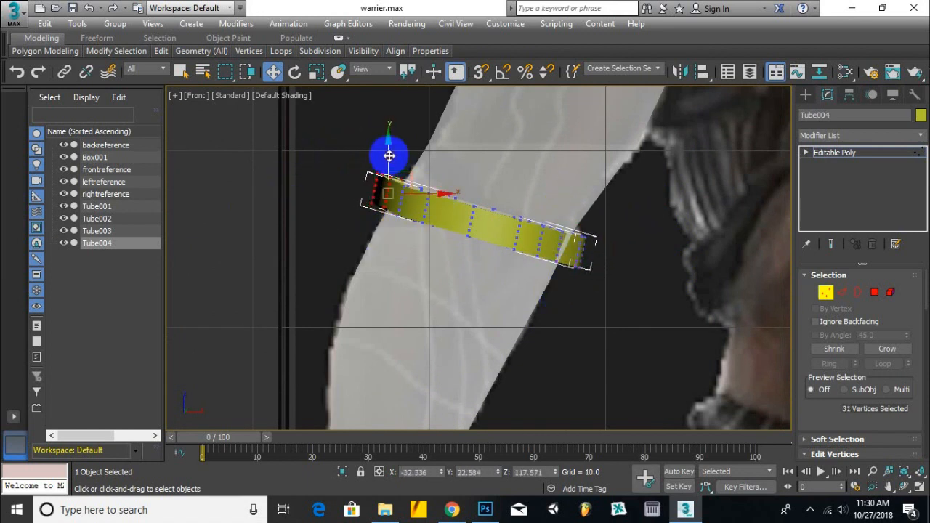
Reposition small groups of vertices where the tilted ring and the arm's surface intersect.
{"action": "middle_click_drag", "start_coordinate": [452, 254], "coordinate": [397, 308], "text": "alt"}
{"action": "left_click_drag", "start_coordinate": [389, 298], "coordinate": [407, 369]}
{"action": "middle_click_drag", "start_coordinate": [426, 351], "coordinate": [487, 320], "text": "alt"}
{"action": "left_click_drag", "start_coordinate": [538, 309], "coordinate": [525, 301]}
{"action": "middle_click_drag", "start_coordinate": [526, 301], "coordinate": [550, 308], "text": "alt"}
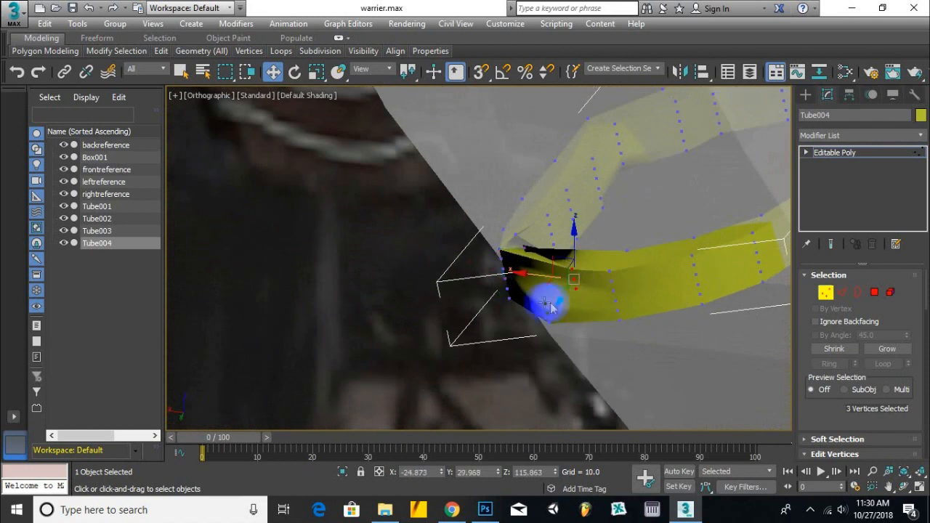
{"action": "middle_click_drag", "start_coordinate": [498, 278], "coordinate": [436, 293], "text": "alt"}
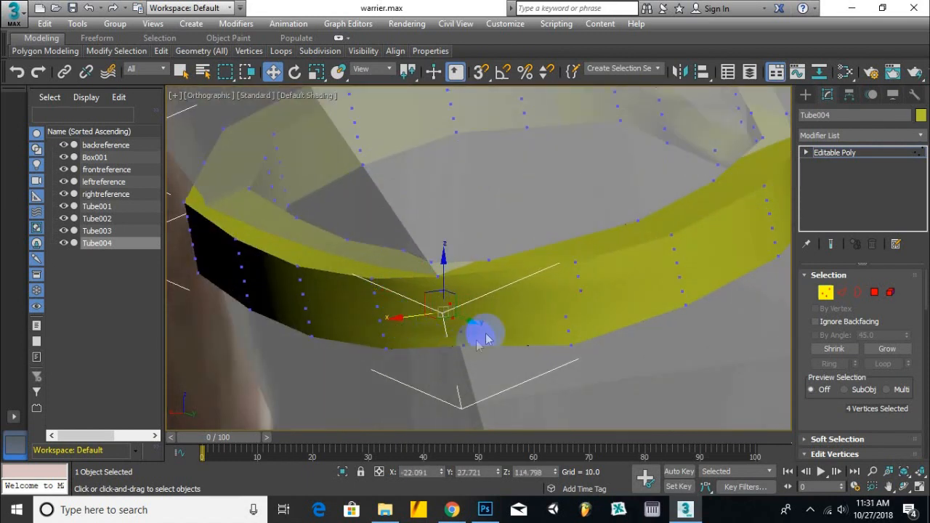
Shift the vertex columns at the tilted ring's corner to wrap around the arm's sharp edge.
{"action": "middle_click_drag", "start_coordinate": [412, 345], "coordinate": [458, 293], "text": "alt"}
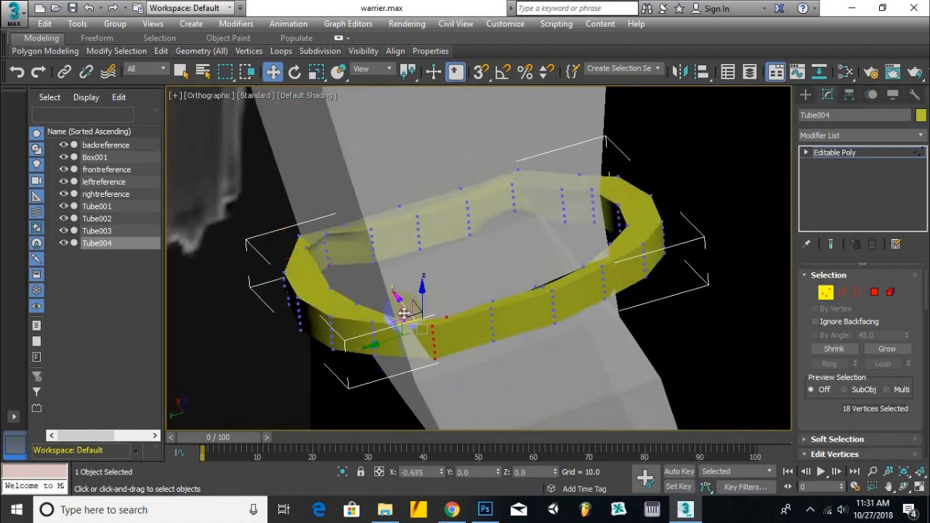
{"action": "left_click_drag", "start_coordinate": [397, 375], "coordinate": [364, 313]}
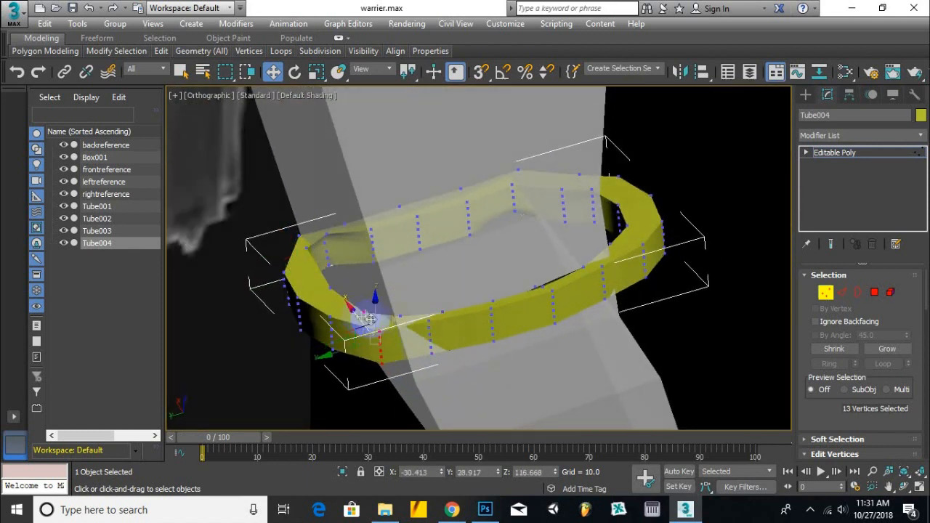
{"action": "scroll", "coordinate": [392, 319], "scroll_direction": "up", "scroll_amount": 5}
{"action": "middle_click_drag", "start_coordinate": [443, 386], "coordinate": [519, 389], "text": "alt"}
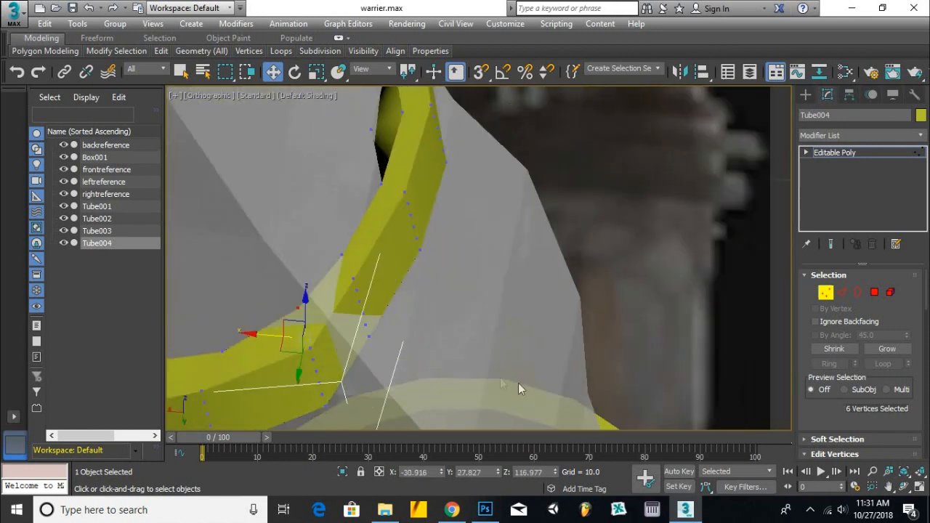
Move the vertex columns along the ring's opposite corner to clear the arm surface and even out the band.
{"action": "scroll", "coordinate": [353, 322], "scroll_direction": "down", "scroll_amount": 5}
{"action": "middle_click_drag", "start_coordinate": [353, 322], "coordinate": [521, 353], "text": "alt"}
{"action": "left_click_drag", "start_coordinate": [481, 300], "coordinate": [476, 299]}
{"action": "mouse_move", "coordinate": [475, 300]}
{"action": "middle_mouse_down", "text": "alt"}
{"action": "mouse_move", "coordinate": [424, 347]}
{"action": "mouse_move", "coordinate": [374, 362]}
{"action": "mouse_move", "coordinate": [465, 291]}
{"action": "middle_mouse_up", "text": "alt"}
{"action": "scroll", "coordinate": [480, 280], "scroll_direction": "up", "scroll_amount": 4}
{"action": "left_click_drag", "start_coordinate": [495, 272], "coordinate": [437, 350]}
{"action": "middle_click_drag", "start_coordinate": [437, 351], "coordinate": [434, 306], "text": "alt"}
{"action": "left_click_drag", "start_coordinate": [434, 305], "coordinate": [433, 306]}
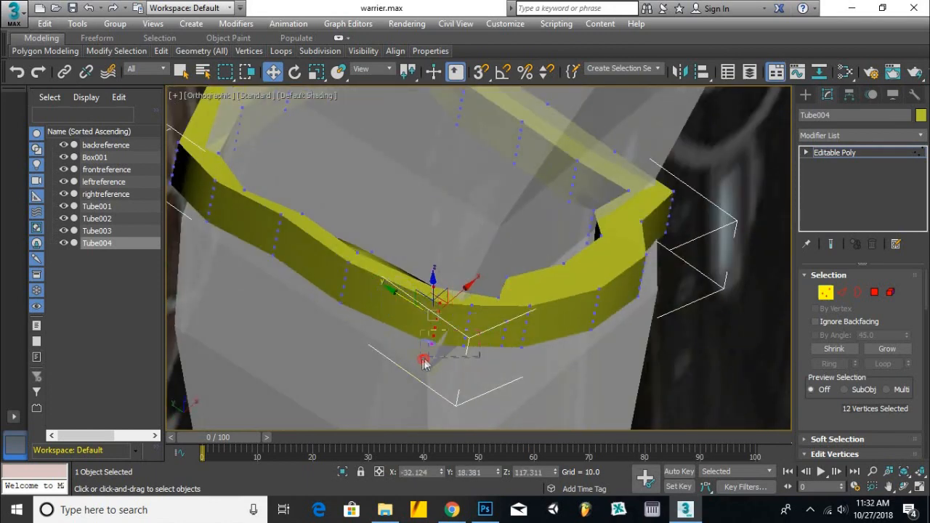
{"action": "left_click_drag", "start_coordinate": [421, 326], "coordinate": [420, 325]}
Lower a single vertex on the ring's bottom edge slightly and finish vertex editing.
{"action": "middle_click_drag", "start_coordinate": [421, 325], "coordinate": [510, 327], "text": "alt"}
{"action": "scroll", "coordinate": [295, 363], "scroll_direction": "up", "scroll_amount": 2}
{"action": "left_click", "coordinate": [304, 328]}
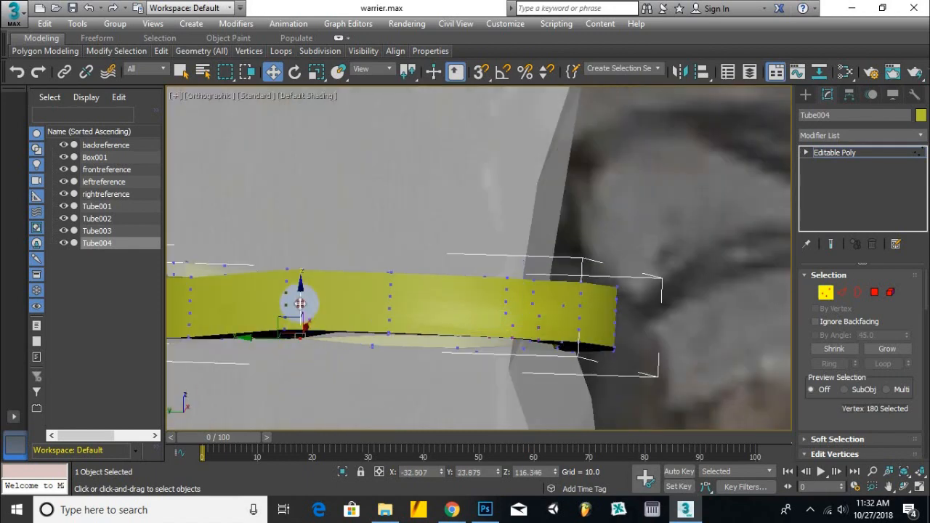
{"action": "left_click_drag", "start_coordinate": [299, 306], "coordinate": [299, 311]}
{"action": "scroll", "coordinate": [322, 354], "scroll_direction": "down", "scroll_amount": 4}
{"action": "middle_click_drag", "start_coordinate": [322, 354], "coordinate": [265, 341], "text": "alt"}
{"action": "scroll", "coordinate": [269, 305], "scroll_direction": "down", "scroll_amount": 4}
{"action": "middle_click_drag", "start_coordinate": [269, 305], "coordinate": [336, 340], "text": "alt"}
{"action": "left_click", "coordinate": [825, 293]}
Clone the reshaped ring up to the upper arm in the front view and align the copy with the arm.
{"action": "scroll", "coordinate": [378, 342], "scroll_direction": "down", "scroll_amount": 3}
{"action": "scroll", "coordinate": [369, 334], "scroll_direction": "down", "scroll_amount": 3}
{"action": "mouse_move", "coordinate": [578, 276]}
{"action": "left_mouse_down", "text": "shift"}
{"action": "mouse_move", "coordinate": [541, 153]}
{"action": "mouse_move", "coordinate": [582, 174]}
{"action": "mouse_move", "coordinate": [623, 176]}
{"action": "left_mouse_up", "text": "shift"}
{"action": "key", "text": "Return"}
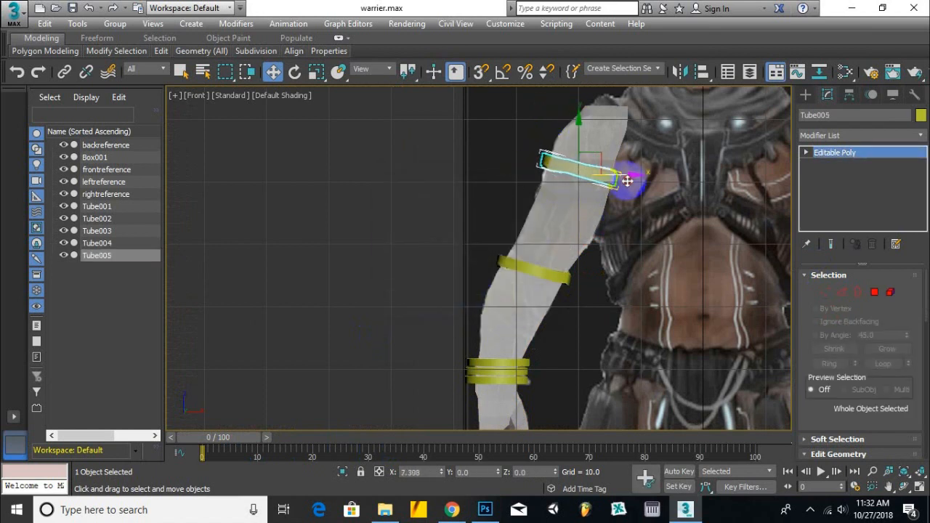
{"action": "scroll", "coordinate": [572, 297], "scroll_direction": "up", "scroll_amount": 5}
{"action": "middle_click_drag", "start_coordinate": [490, 313], "coordinate": [413, 273]}
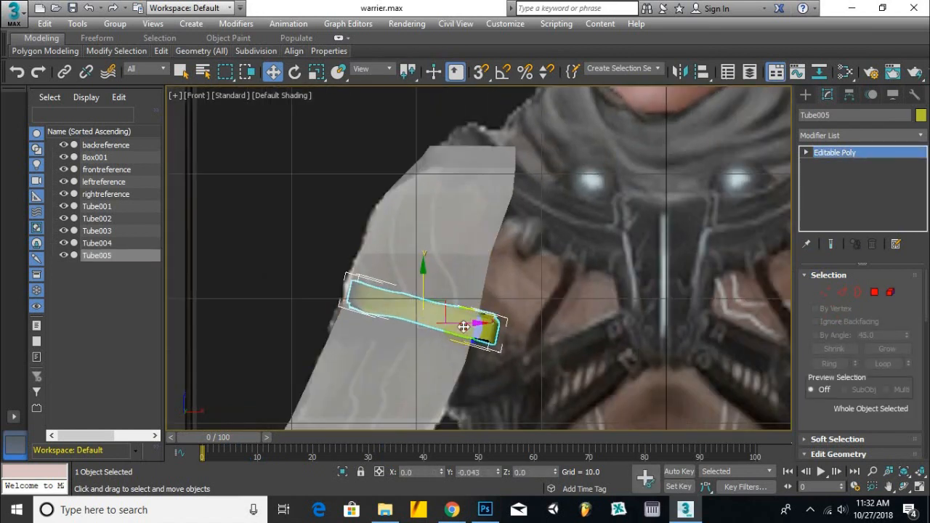
Rotate, scale and shift the upper-arm ring to fit around the arm.
{"action": "key", "text": "e"}
{"action": "left_click_drag", "start_coordinate": [359, 308], "coordinate": [363, 298]}
{"action": "middle_click_drag", "start_coordinate": [364, 302], "coordinate": [412, 354], "text": "alt"}
{"action": "key", "text": "r"}
{"action": "middle_click_drag", "start_coordinate": [413, 298], "coordinate": [264, 129], "text": "alt"}
{"action": "key", "text": "w"}
{"action": "left_click_drag", "start_coordinate": [357, 325], "coordinate": [375, 327]}
{"action": "mouse_move", "coordinate": [375, 327]}
{"action": "middle_mouse_down", "text": "alt"}
{"action": "mouse_move", "coordinate": [384, 327]}
{"action": "mouse_move", "coordinate": [259, 326]}
{"action": "mouse_move", "coordinate": [384, 327]}
{"action": "middle_mouse_up", "text": "alt"}
{"action": "scroll", "coordinate": [436, 306], "scroll_direction": "up", "scroll_amount": 3}
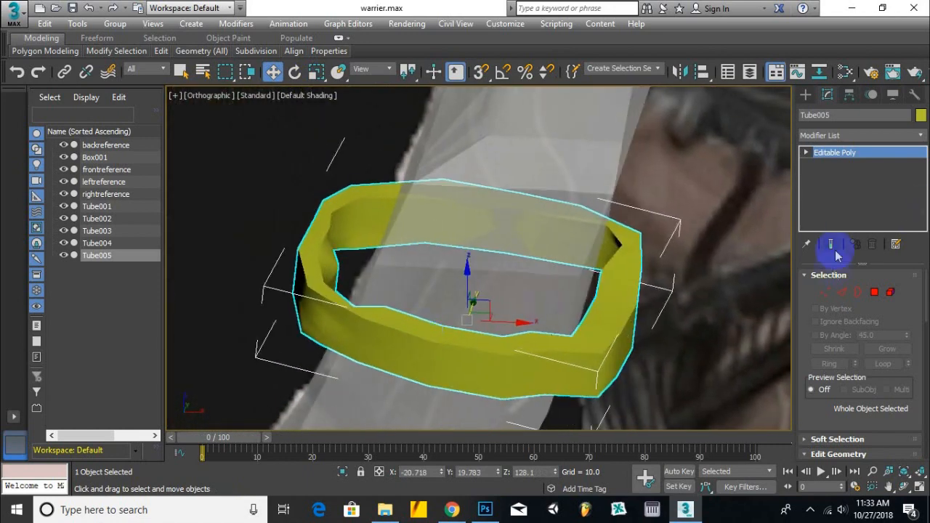
Move vertex columns along the side of the upper-arm ring outward so the band clears the arm surface.
{"action": "scroll", "coordinate": [865, 291], "scroll_direction": "down", "scroll_amount": 5}
{"action": "left_click", "coordinate": [833, 164]}
{"action": "middle_click_drag", "start_coordinate": [374, 166], "coordinate": [395, 114], "text": "alt"}
{"action": "left_click", "coordinate": [413, 168]}
{"action": "middle_click_drag", "start_coordinate": [453, 189], "coordinate": [457, 223], "text": "alt"}
{"action": "middle_click_drag", "start_coordinate": [488, 193], "coordinate": [634, 241], "text": "alt"}
{"action": "left_click_drag", "start_coordinate": [636, 239], "coordinate": [559, 308]}
{"action": "left_click_drag", "start_coordinate": [611, 248], "coordinate": [631, 238]}
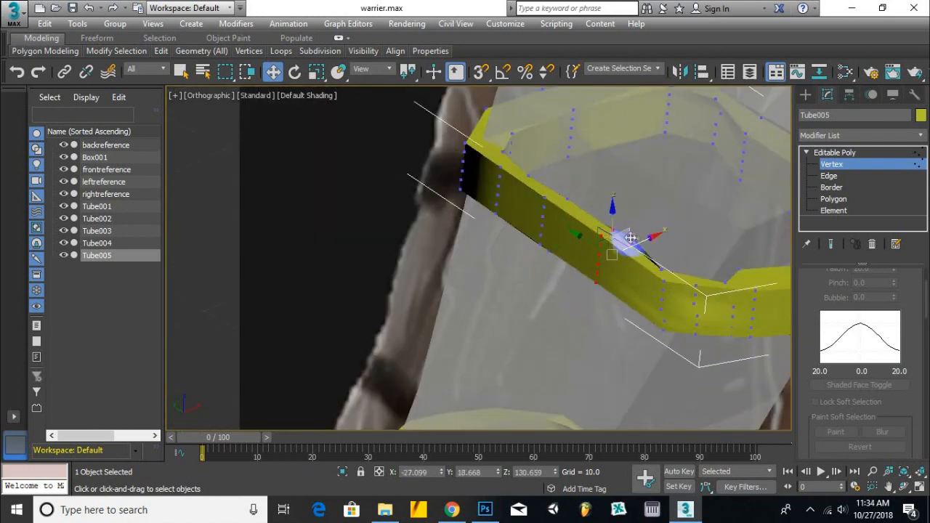
Adjust the upper-arm ring's corner vertex column from several angles to follow the arm, and finish vertex editing.
{"action": "middle_click_drag", "start_coordinate": [653, 236], "coordinate": [661, 270], "text": "alt"}
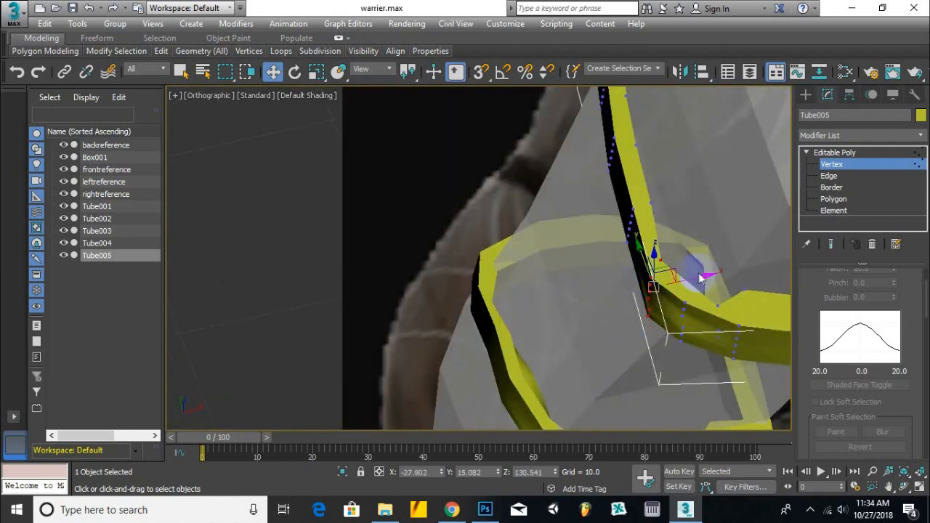
{"action": "middle_click_drag", "start_coordinate": [699, 316], "coordinate": [627, 288], "text": "alt"}
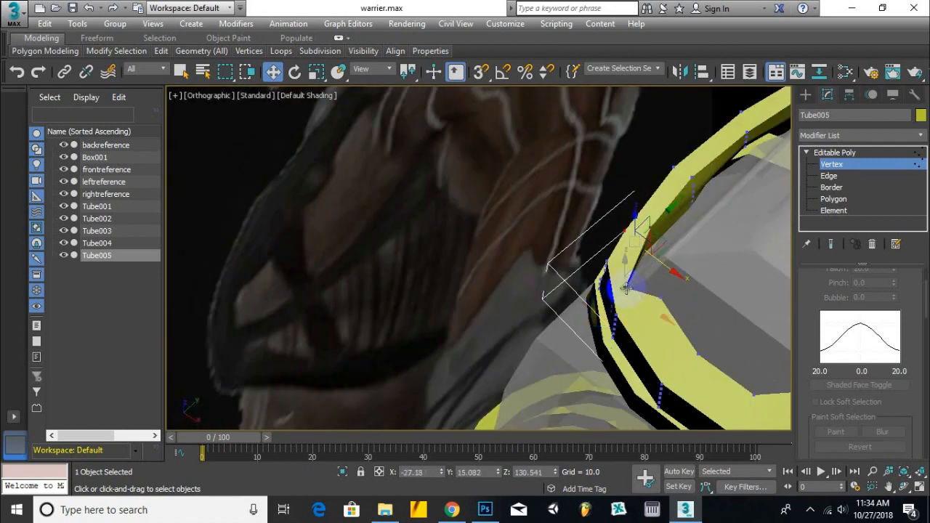
{"action": "scroll", "coordinate": [681, 349], "scroll_direction": "down", "scroll_amount": 5}
{"action": "middle_click_drag", "start_coordinate": [679, 353], "coordinate": [577, 268], "text": "alt"}
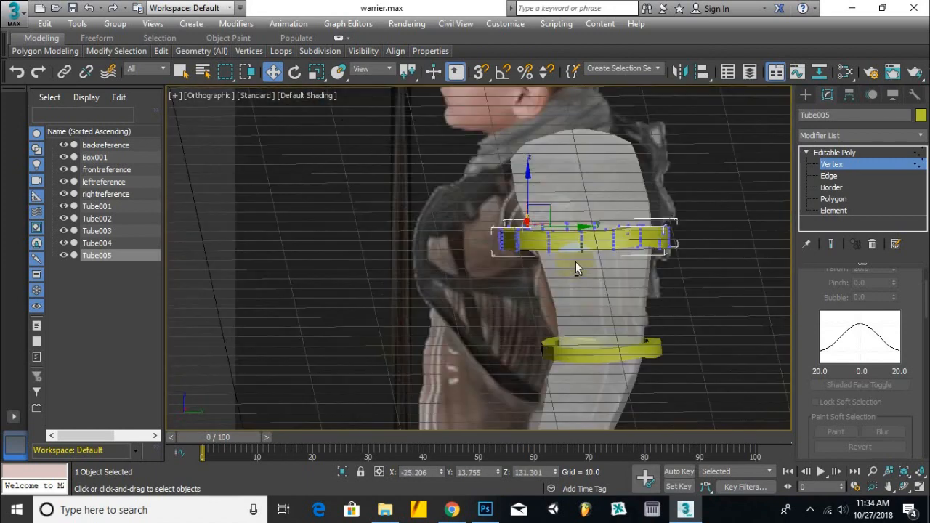
{"action": "key", "text": "f"}
{"action": "scroll", "coordinate": [612, 224], "scroll_direction": "down", "scroll_amount": 1}
{"action": "key", "text": "1"}
{"action": "scroll", "coordinate": [407, 312], "scroll_direction": "down", "scroll_amount": 2}
{"action": "middle_click_drag", "start_coordinate": [405, 312], "coordinate": [466, 276], "text": "alt"}
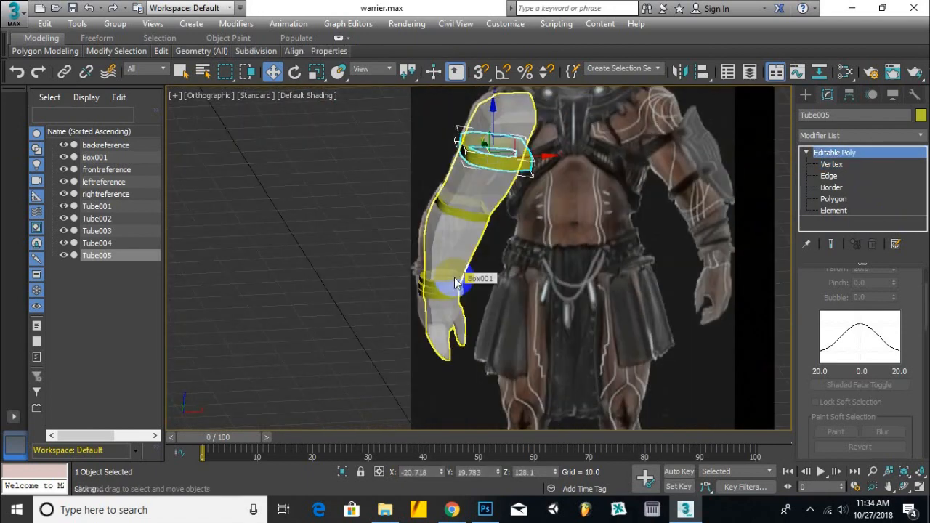
Attach the arm mesh and the other four tube bands to the upper-arm ring as one object.
{"action": "scroll", "coordinate": [851, 308], "scroll_direction": "down", "scroll_amount": 8}
{"action": "left_click", "coordinate": [828, 349]}
{"action": "left_click", "coordinate": [473, 183]}
{"action": "left_click", "coordinate": [451, 284]}
{"action": "left_click", "coordinate": [451, 284]}
{"action": "left_click", "coordinate": [450, 291]}
{"action": "left_click", "coordinate": [451, 298]}
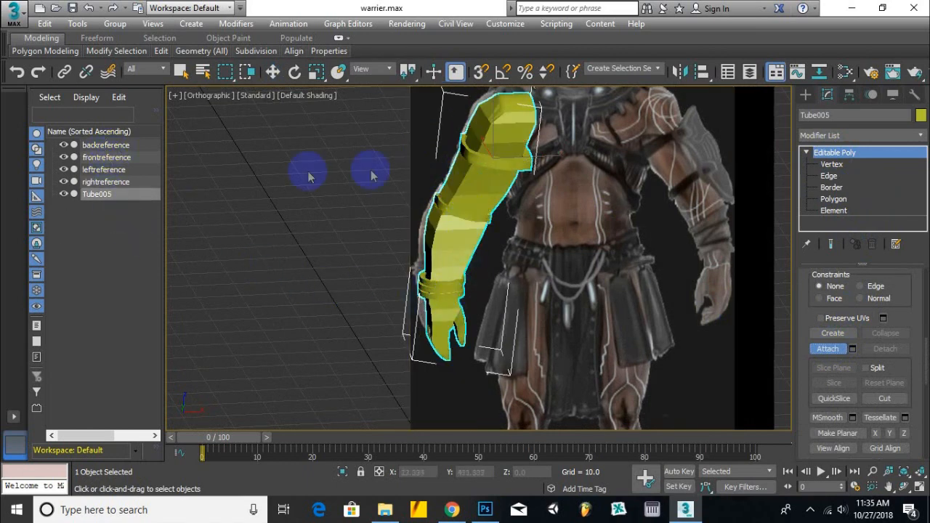
{"action": "mouse_move", "coordinate": [474, 170]}
{"action": "middle_mouse_down", "text": "alt"}
{"action": "mouse_move", "coordinate": [644, 183]}
{"action": "mouse_move", "coordinate": [465, 178]}
{"action": "middle_mouse_up", "text": "alt"}
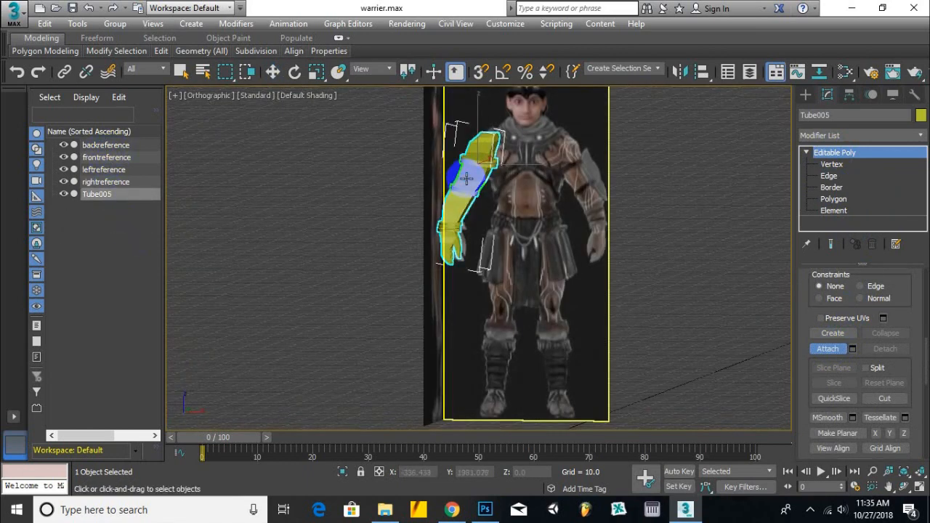
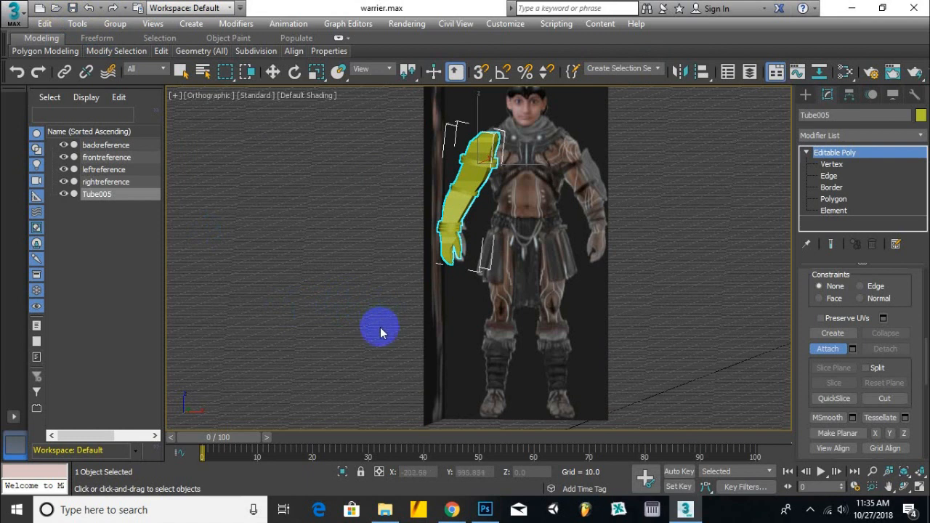
End attaching and hide the combined arm object, leaving the reference images clear in the front view.
{"action": "scroll", "coordinate": [487, 156], "scroll_direction": "up", "scroll_amount": 5}
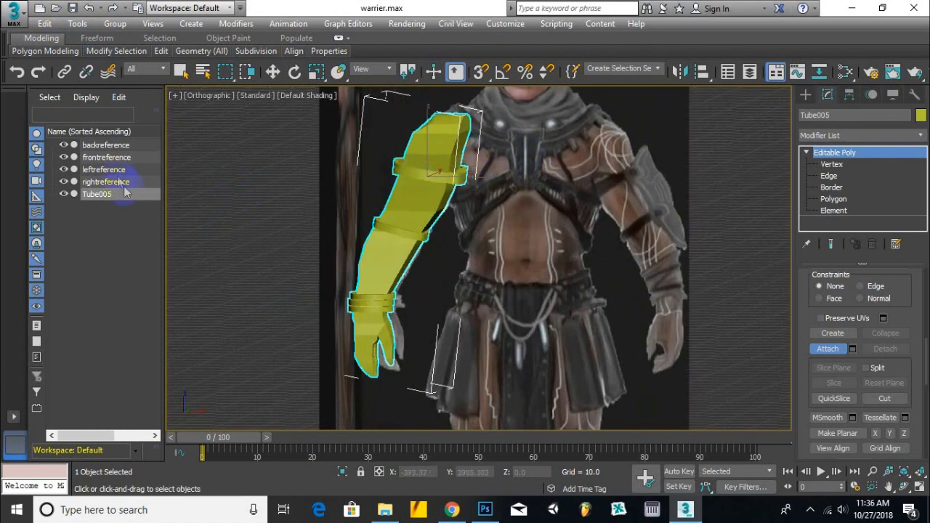
{"action": "left_click", "coordinate": [274, 72]}
{"action": "left_click", "coordinate": [64, 194]}
{"action": "scroll", "coordinate": [409, 299], "scroll_direction": "down", "scroll_amount": 2}
{"action": "key", "text": "f"}
{"action": "scroll", "coordinate": [724, 362], "scroll_direction": "down", "scroll_amount": 4}
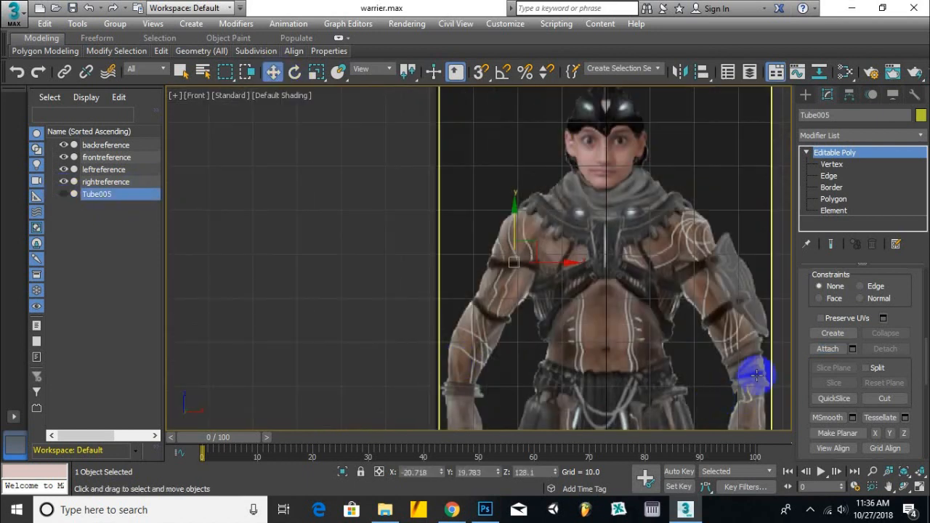
Create a cylinder over the character's waist in the front view, rotate it upright and position it at the belt.
{"action": "left_click", "coordinate": [806, 94]}
{"action": "scroll", "coordinate": [563, 362], "scroll_direction": "down", "scroll_amount": 2}
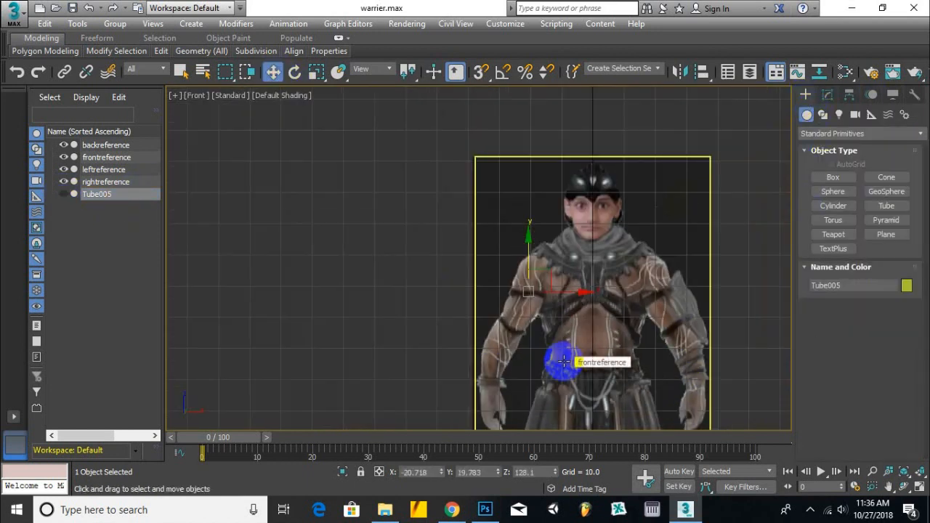
{"action": "left_click", "coordinate": [833, 206]}
{"action": "scroll", "coordinate": [546, 357], "scroll_direction": "up", "scroll_amount": 3}
{"action": "left_click_drag", "start_coordinate": [542, 352], "coordinate": [597, 354]}
{"action": "left_click", "coordinate": [294, 71]}
{"action": "left_click_drag", "start_coordinate": [509, 306], "coordinate": [472, 214]}
{"action": "scroll", "coordinate": [459, 254], "scroll_direction": "down", "scroll_amount": 3}
{"action": "left_click", "coordinate": [316, 71]}
{"action": "left_click", "coordinate": [274, 71]}
{"action": "scroll", "coordinate": [529, 338], "scroll_direction": "up", "scroll_amount": 3}
{"action": "mouse_move", "coordinate": [497, 292]}
{"action": "left_mouse_down"}
{"action": "mouse_move", "coordinate": [509, 253]}
{"action": "mouse_move", "coordinate": [504, 295]}
{"action": "left_mouse_up"}
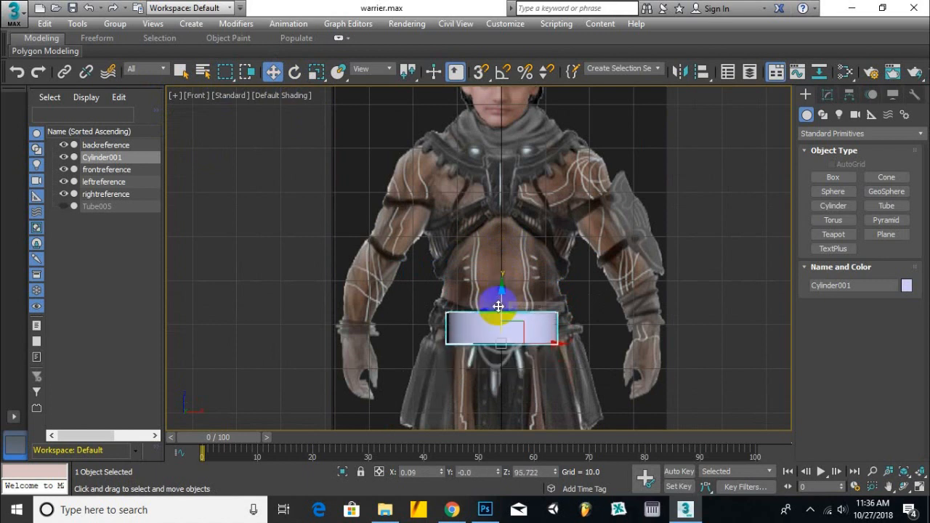
Convert the waist cylinder to an editable poly and delete all of its vertices.
{"action": "key", "text": "l"}
{"action": "scroll", "coordinate": [561, 322], "scroll_direction": "up", "scroll_amount": 5}
{"action": "right_click", "coordinate": [564, 305]}
{"action": "mouse_move", "coordinate": [602, 453]}
{"action": "left_click", "coordinate": [733, 456]}
{"action": "key", "text": "1"}
{"action": "left_click_drag", "start_coordinate": [700, 227], "coordinate": [429, 331]}
{"action": "key", "text": "Delete"}
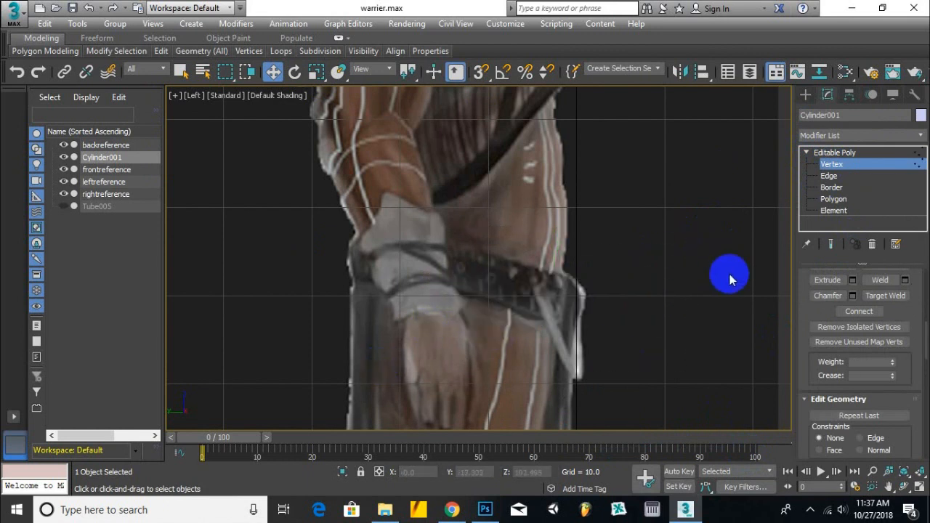
Create a new cylinder at the waist, stand it upright, and set its height to 10 and radius to 7.922.
{"action": "key", "text": "f"}
{"action": "left_click", "coordinate": [805, 95]}
{"action": "left_click", "coordinate": [833, 206]}
{"action": "left_click_drag", "start_coordinate": [454, 289], "coordinate": [445, 214]}
{"action": "left_click", "coordinate": [295, 71]}
{"action": "left_click", "coordinate": [828, 94]}
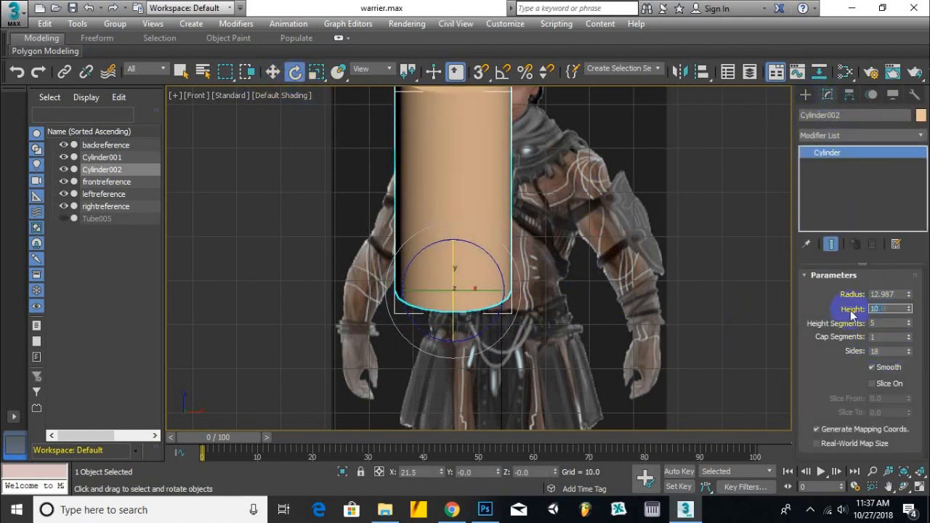
{"action": "type", "text": "10"}
{"action": "key", "text": "Return"}
{"action": "left_click_drag", "start_coordinate": [908, 294], "coordinate": [908, 322]}
{"action": "key", "text": "w"}
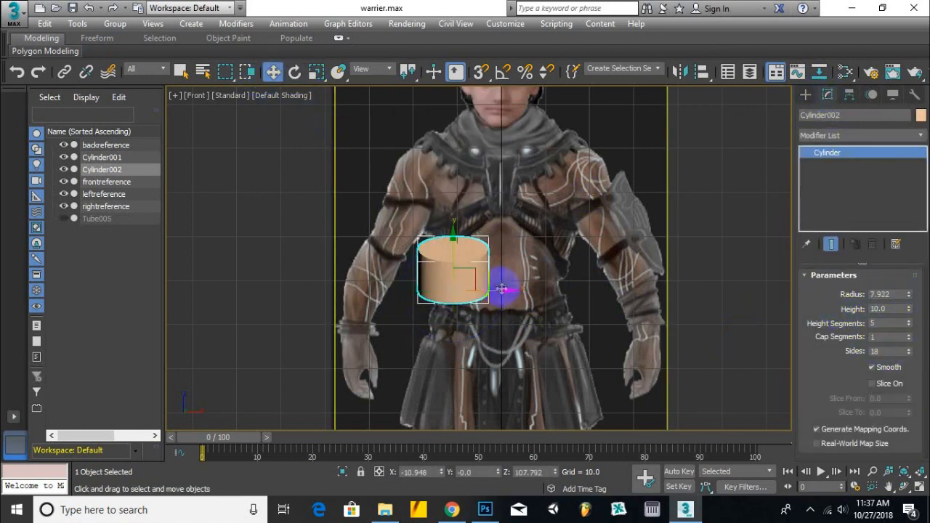
Set the cylinder's height to 5, center it on the waist in front and left views, and rotate it level.
{"action": "left_click_drag", "start_coordinate": [448, 280], "coordinate": [496, 284]}
{"action": "type", "text": "5"}
{"action": "key", "text": "Return"}
{"action": "left_click_drag", "start_coordinate": [506, 236], "coordinate": [505, 276]}
{"action": "key", "text": "l"}
{"action": "left_click_drag", "start_coordinate": [619, 322], "coordinate": [509, 316]}
{"action": "key", "text": "e"}
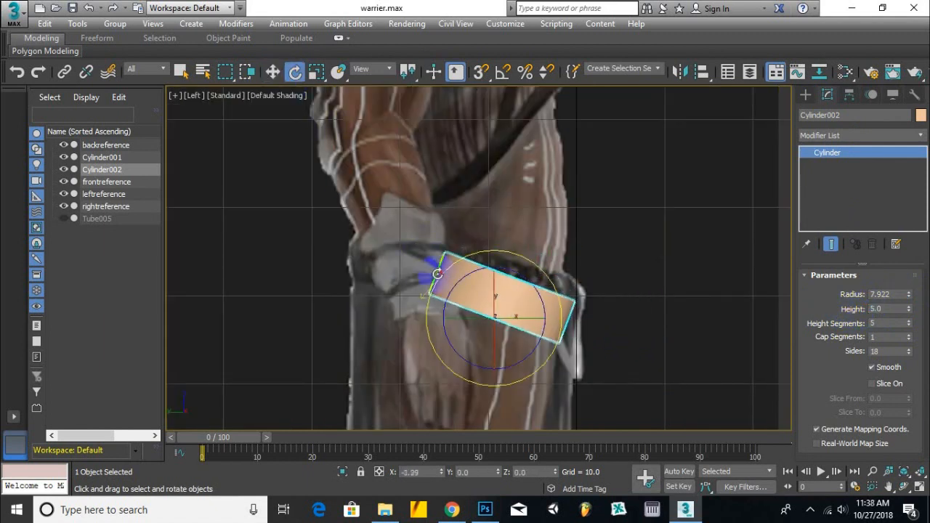
{"action": "left_click_drag", "start_coordinate": [444, 272], "coordinate": [409, 288]}
Scale the cylinder up to the waist width and center it over the belt using the front and left views.
{"action": "key", "text": "f"}
{"action": "key", "text": "r"}
{"action": "left_click_drag", "start_coordinate": [581, 317], "coordinate": [510, 333]}
{"action": "key", "text": "l"}
{"action": "key", "text": "w"}
{"action": "key", "text": "f"}
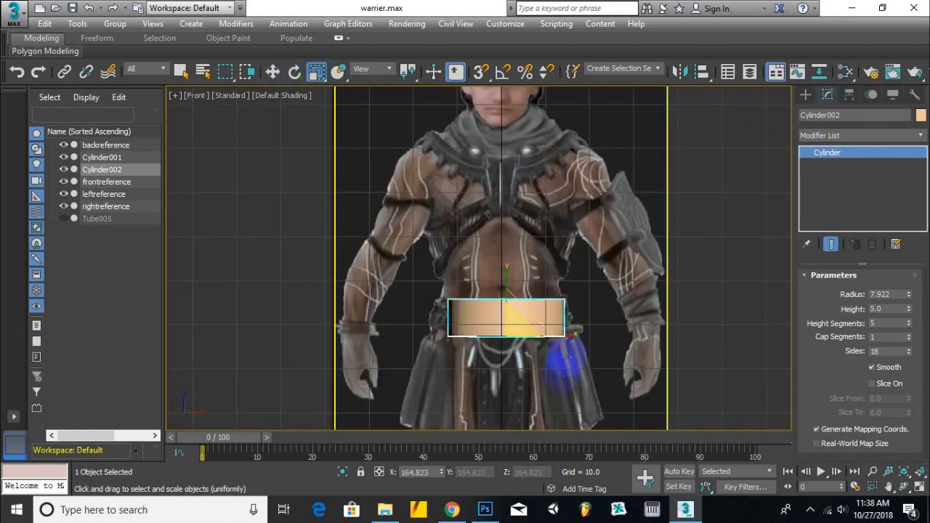
{"action": "left_click_drag", "start_coordinate": [581, 332], "coordinate": [554, 338]}
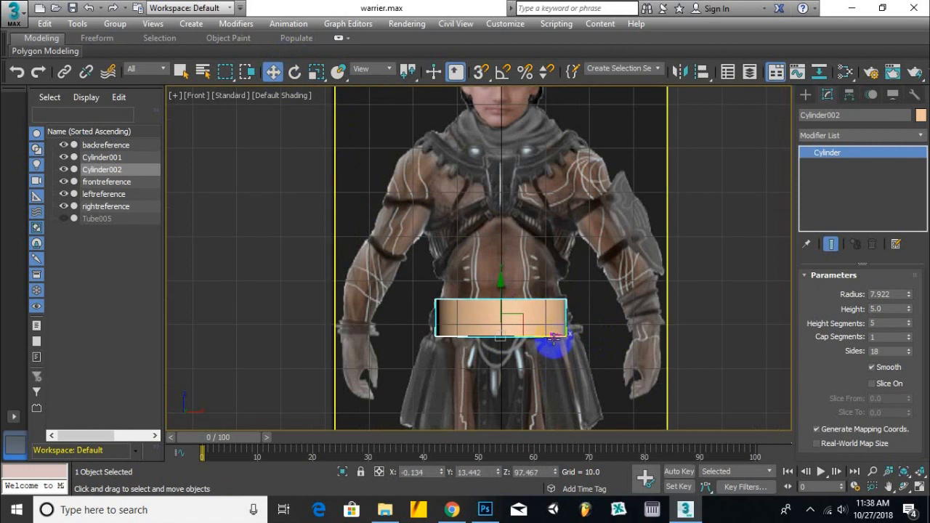
Flatten the cylinder to the belt's height and adjust its depth against the left reference.
{"action": "left_click", "coordinate": [316, 71]}
{"action": "left_click_drag", "start_coordinate": [501, 285], "coordinate": [501, 311]}
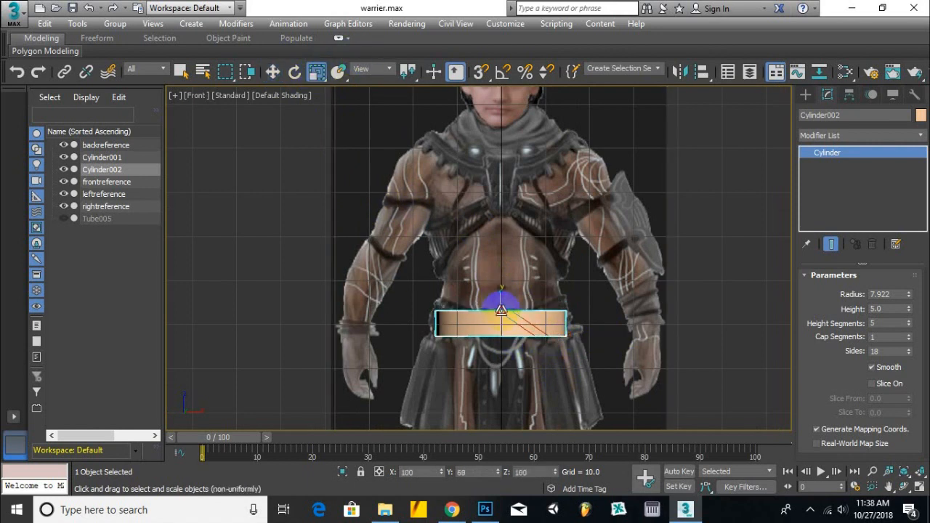
{"action": "key", "text": "l"}
{"action": "left_click_drag", "start_coordinate": [526, 326], "coordinate": [517, 321]}
{"action": "key", "text": "f"}
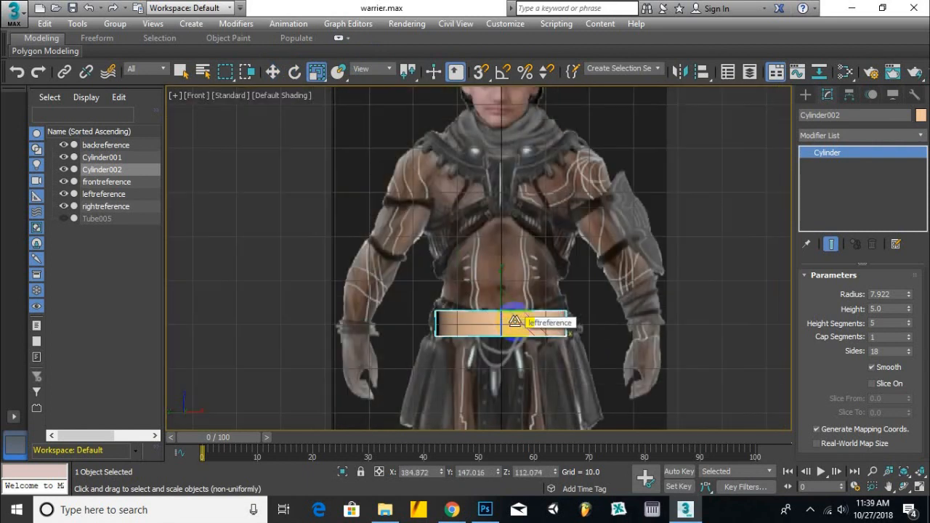
Convert the belt cylinder to an editable poly and select its top cap polygon.
{"action": "right_click", "coordinate": [454, 316]}
{"action": "left_click", "coordinate": [654, 470]}
{"action": "key", "text": "w"}
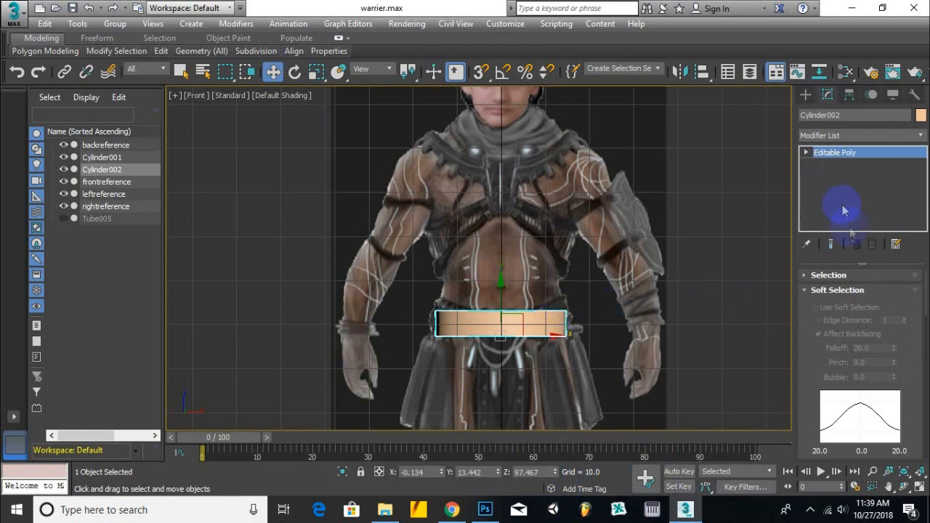
{"action": "left_click", "coordinate": [806, 152]}
{"action": "left_click", "coordinate": [834, 199]}
{"action": "middle_click_drag", "start_coordinate": [523, 313], "coordinate": [518, 333], "text": "alt"}
{"action": "left_click", "coordinate": [518, 334]}
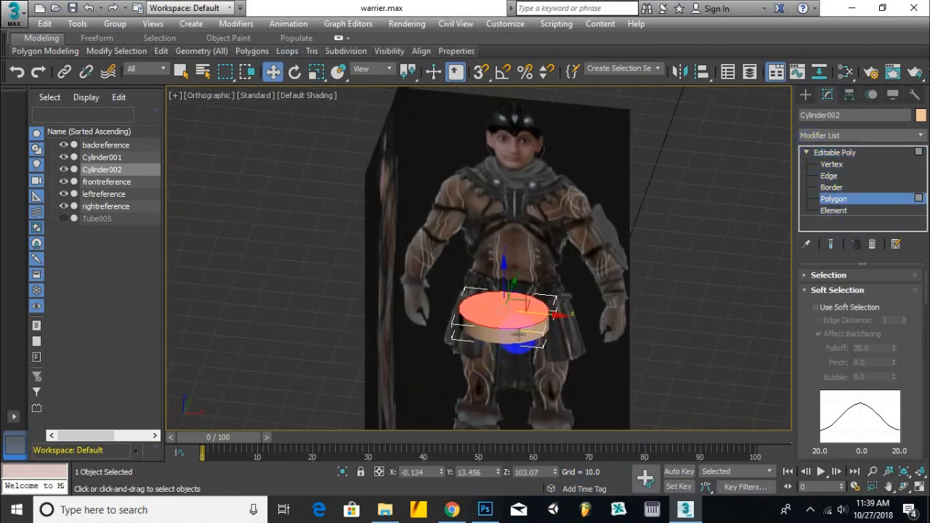
{"action": "key", "text": "ctrl+a"}
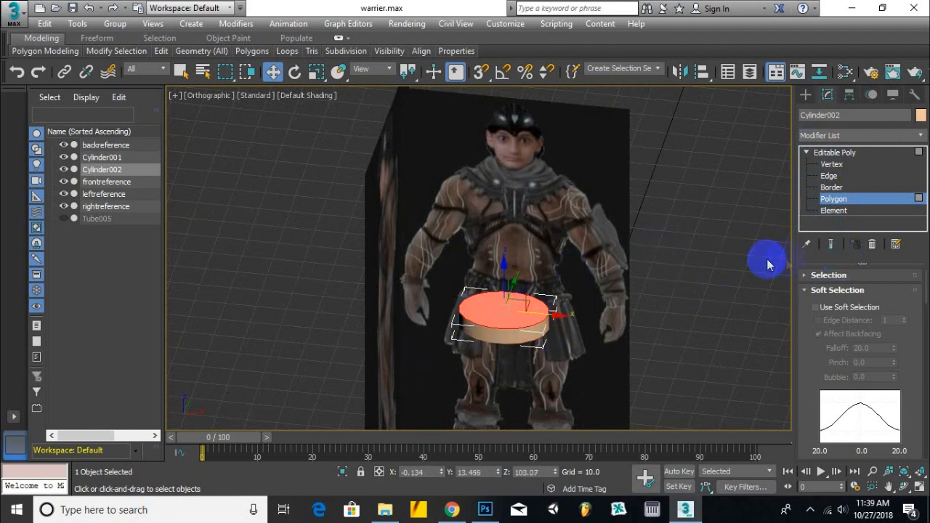
Extrude the top cap upward over the lower abdomen and scale it to 92 percent.
{"action": "scroll", "coordinate": [863, 307], "scroll_direction": "down", "scroll_amount": 5}
{"action": "left_click", "coordinate": [827, 339]}
{"action": "left_click_drag", "start_coordinate": [501, 309], "coordinate": [502, 292]}
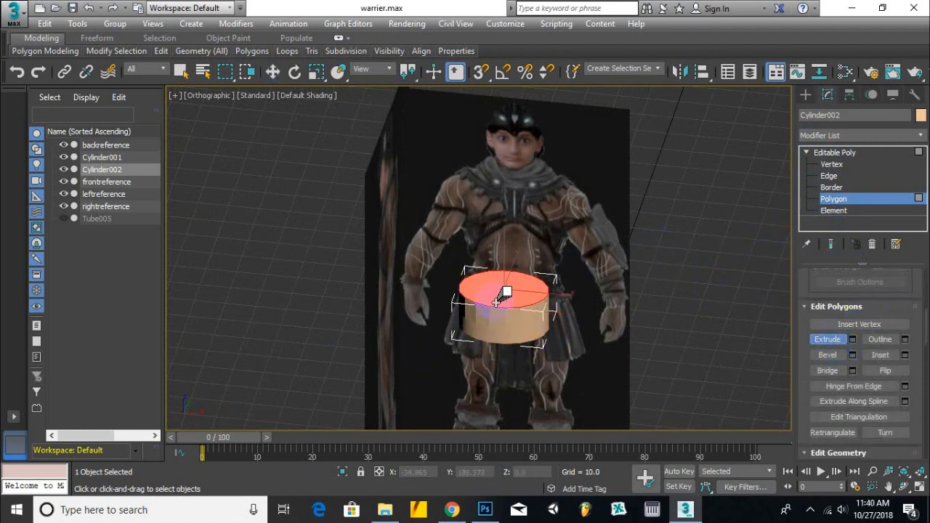
{"action": "key", "text": "f"}
{"action": "key", "text": "r"}
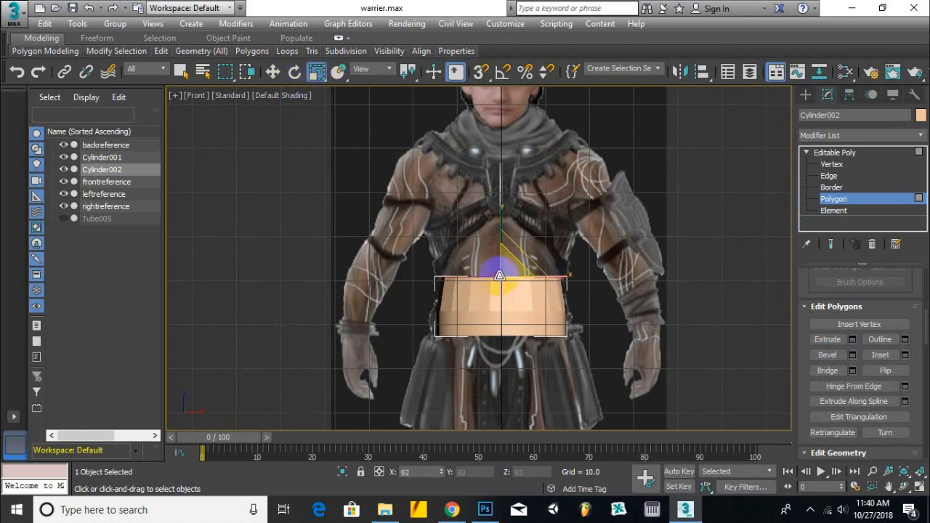
Shift the top rim's front and back vertices outward in the left view to match the torso's side profile.
{"action": "key", "text": "l"}
{"action": "left_click", "coordinate": [274, 77]}
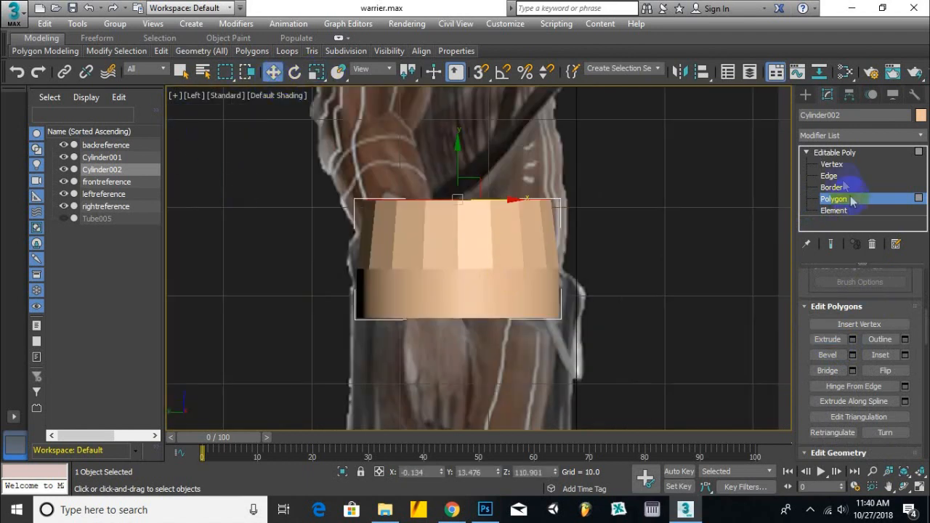
{"action": "left_click", "coordinate": [850, 200]}
{"action": "key", "text": "1"}
{"action": "left_click_drag", "start_coordinate": [625, 170], "coordinate": [516, 228]}
{"action": "left_click_drag", "start_coordinate": [593, 200], "coordinate": [609, 201]}
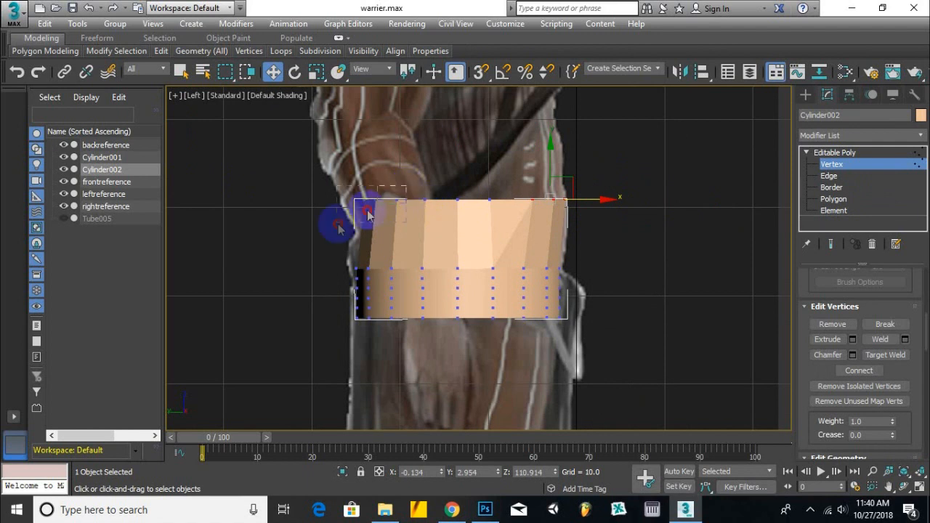
{"action": "left_click_drag", "start_coordinate": [407, 189], "coordinate": [339, 220]}
{"action": "left_click_drag", "start_coordinate": [434, 200], "coordinate": [420, 203]}
{"action": "middle_click_drag", "start_coordinate": [445, 227], "coordinate": [401, 251], "text": "alt"}
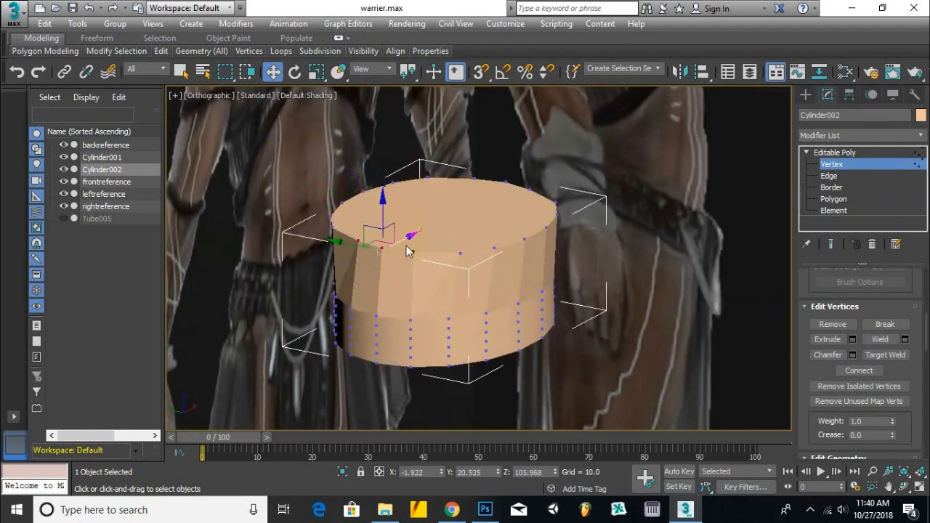
Extrude the top cap further up the abdomen and scale it wider to match the front torso outline.
{"action": "key", "text": "f"}
{"action": "left_click", "coordinate": [832, 189]}
{"action": "left_click", "coordinate": [834, 200]}
{"action": "left_click", "coordinate": [832, 340]}
{"action": "key", "text": "u"}
{"action": "left_click_drag", "start_coordinate": [477, 277], "coordinate": [494, 255]}
{"action": "key", "text": "f"}
{"action": "left_click", "coordinate": [320, 73]}
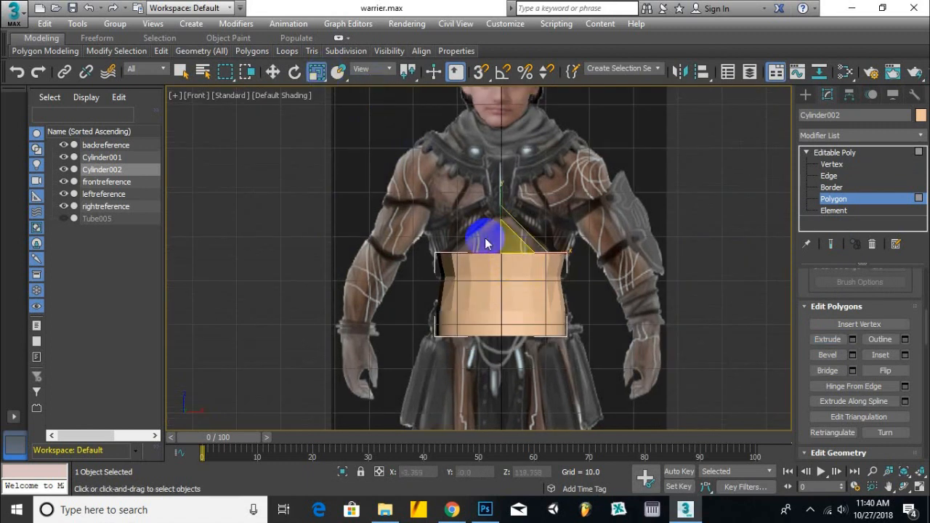
{"action": "scroll", "coordinate": [473, 312], "scroll_direction": "up", "scroll_amount": 3}
{"action": "scroll", "coordinate": [475, 309], "scroll_direction": "down", "scroll_amount": 2}
Pull the new top rim's front and back vertices inward in the left view to follow the torso profile.
{"action": "key", "text": "l"}
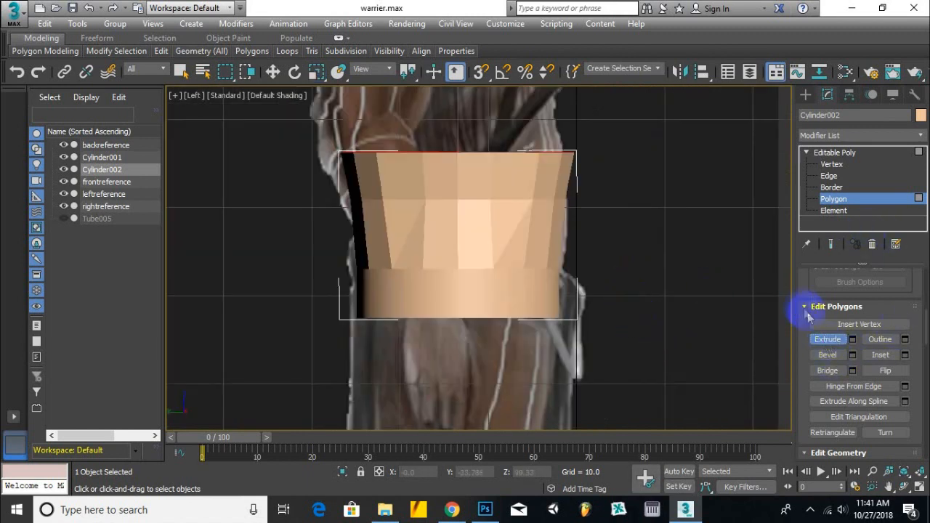
{"action": "key", "text": "1"}
{"action": "key", "text": "w"}
{"action": "left_click_drag", "start_coordinate": [614, 151], "coordinate": [606, 151]}
{"action": "left_click_drag", "start_coordinate": [309, 137], "coordinate": [379, 173]}
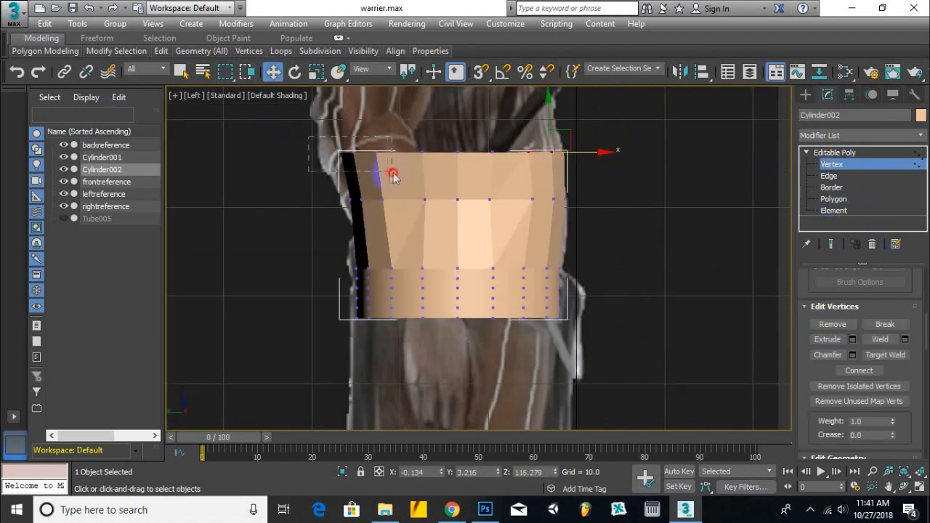
{"action": "scroll", "coordinate": [415, 160], "scroll_direction": "down", "scroll_amount": 4}
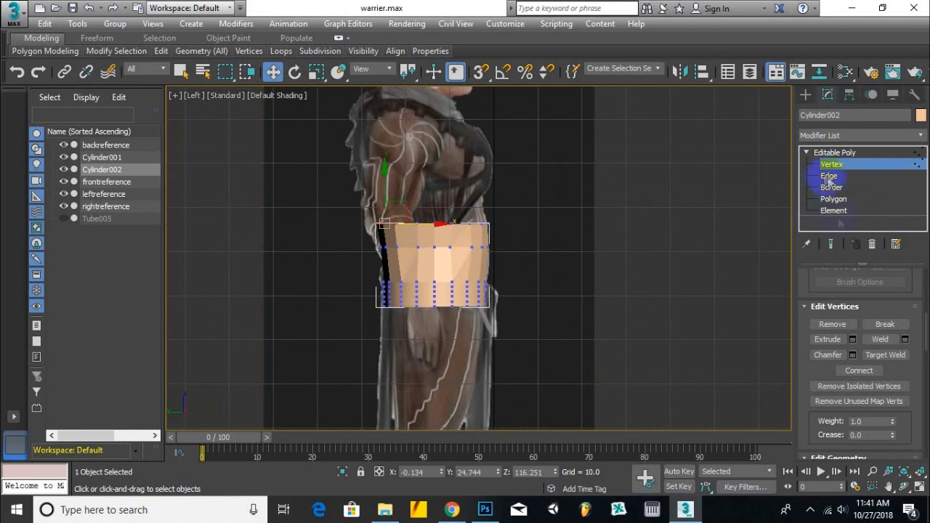
Extrude the top cap up toward the chest, widen it to the front outline, and make the mesh see-through.
{"action": "left_click", "coordinate": [834, 198]}
{"action": "key", "text": "p"}
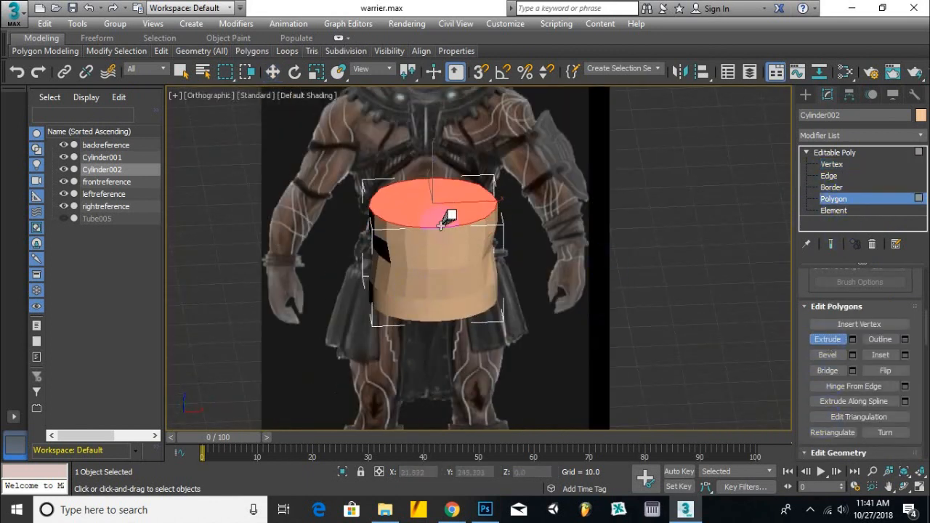
{"action": "key", "text": "f"}
{"action": "key", "text": "shift+e"}
{"action": "key", "text": "r"}
{"action": "left_click_drag", "start_coordinate": [504, 213], "coordinate": [534, 218]}
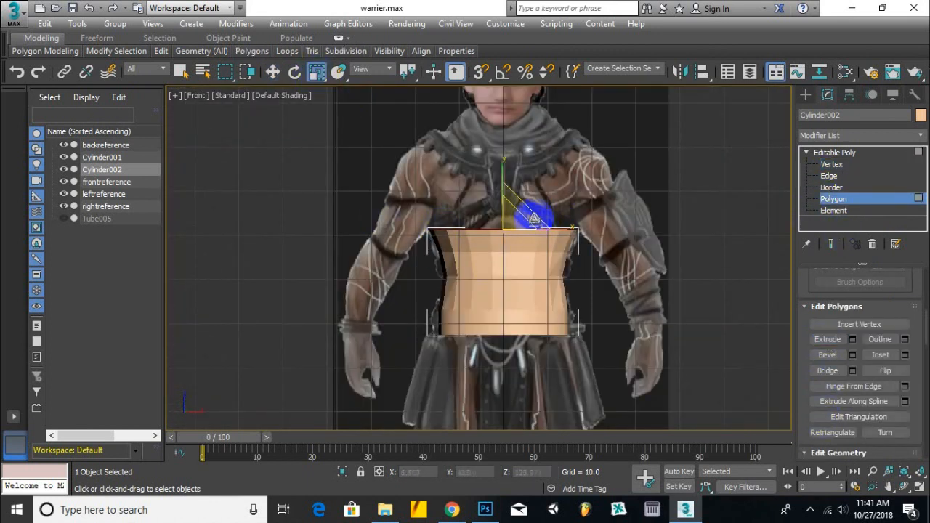
{"action": "key", "text": "l"}
{"action": "key", "text": "alt+x"}
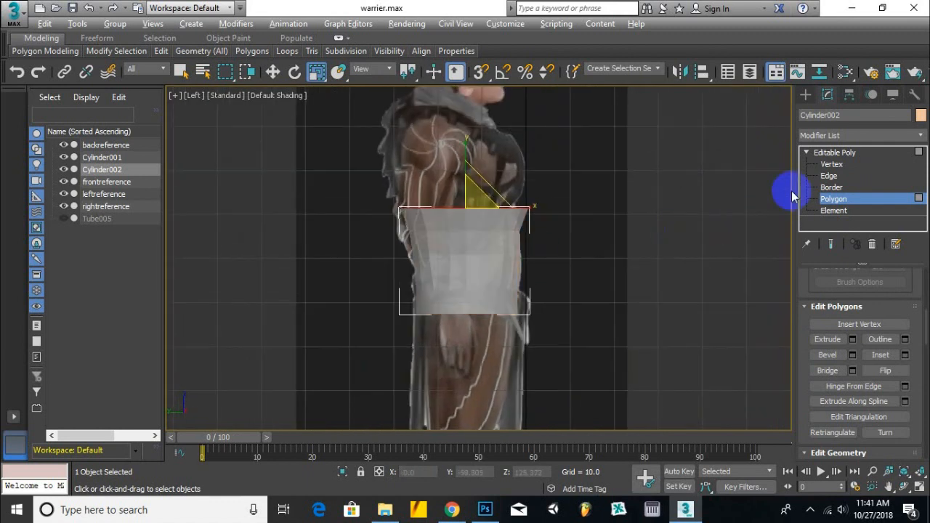
Shift the top rim's front and back vertices in the left view so the raised rim follows the torso's side profile.
{"action": "left_click", "coordinate": [831, 164]}
{"action": "key", "text": "w"}
{"action": "scroll", "coordinate": [540, 242], "scroll_direction": "up", "scroll_amount": 3}
{"action": "left_click_drag", "start_coordinate": [407, 178], "coordinate": [512, 214]}
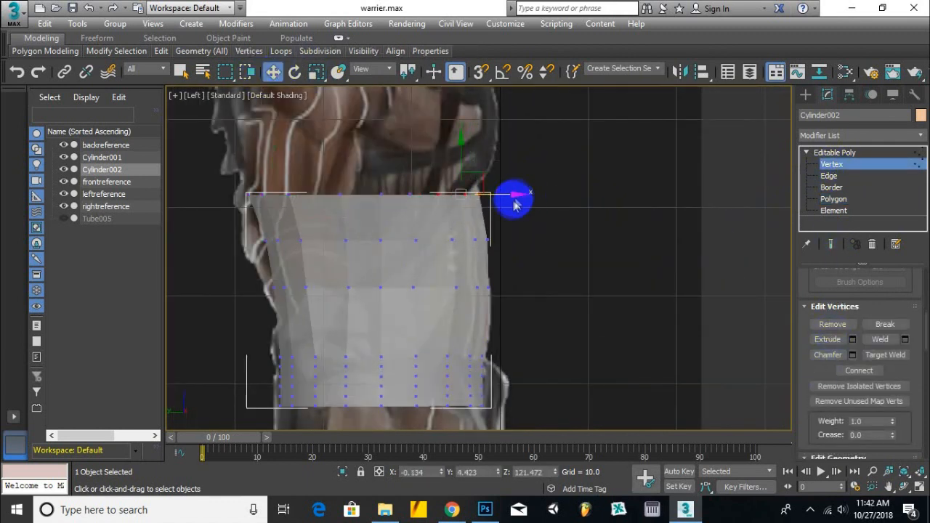
{"action": "left_click_drag", "start_coordinate": [182, 238], "coordinate": [182, 237]}
{"action": "left_click_drag", "start_coordinate": [364, 162], "coordinate": [367, 155]}
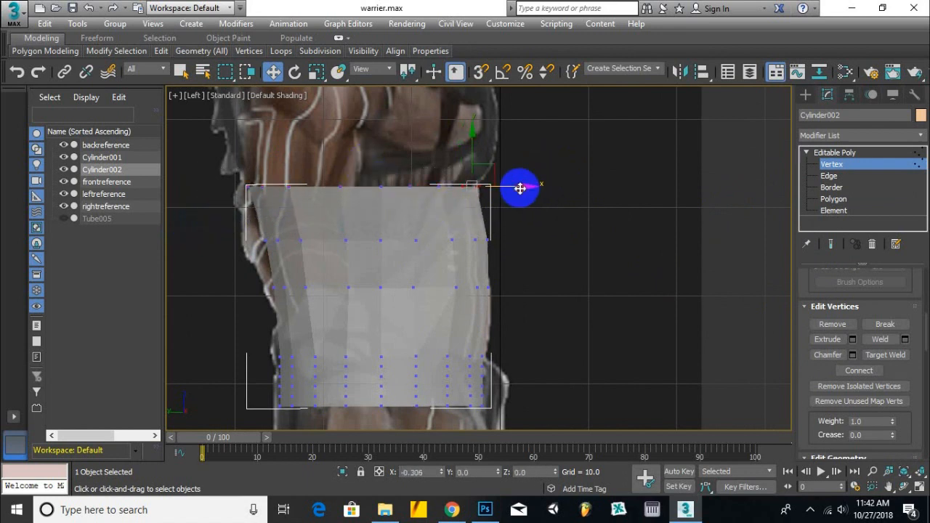
Extrude the top cap further up the chest and scale it wider to match the front torso outline.
{"action": "left_click", "coordinate": [834, 199]}
{"action": "middle_click_drag", "start_coordinate": [524, 232], "coordinate": [551, 255], "text": "alt"}
{"action": "left_click", "coordinate": [827, 339]}
{"action": "left_click_drag", "start_coordinate": [395, 181], "coordinate": [395, 141]}
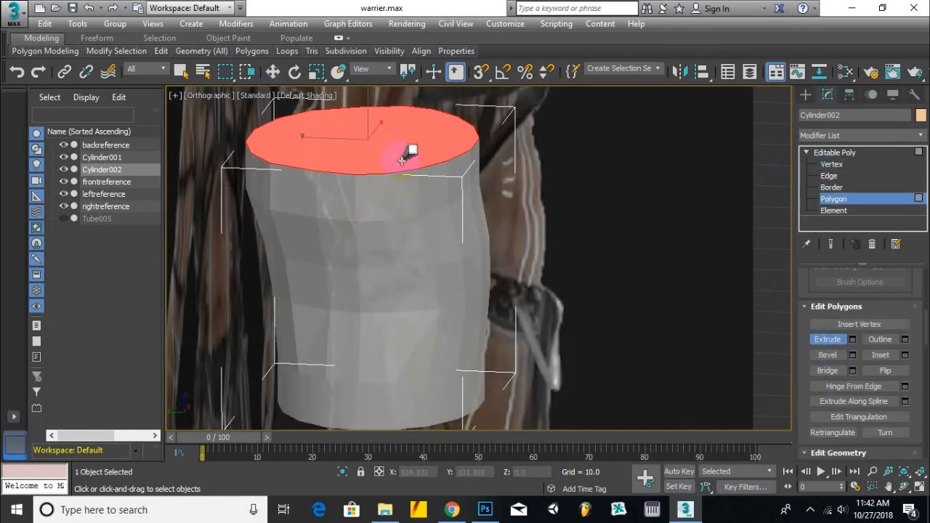
{"action": "key", "text": "f"}
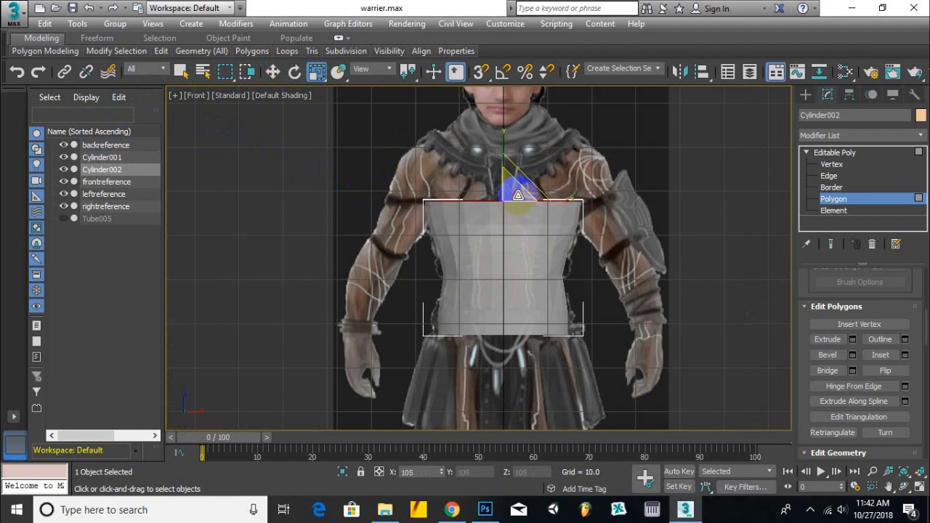
Unhide the Tube005 arm and refit the torso's top cap in width and height against the armpit in the front view.
{"action": "left_click", "coordinate": [64, 219]}
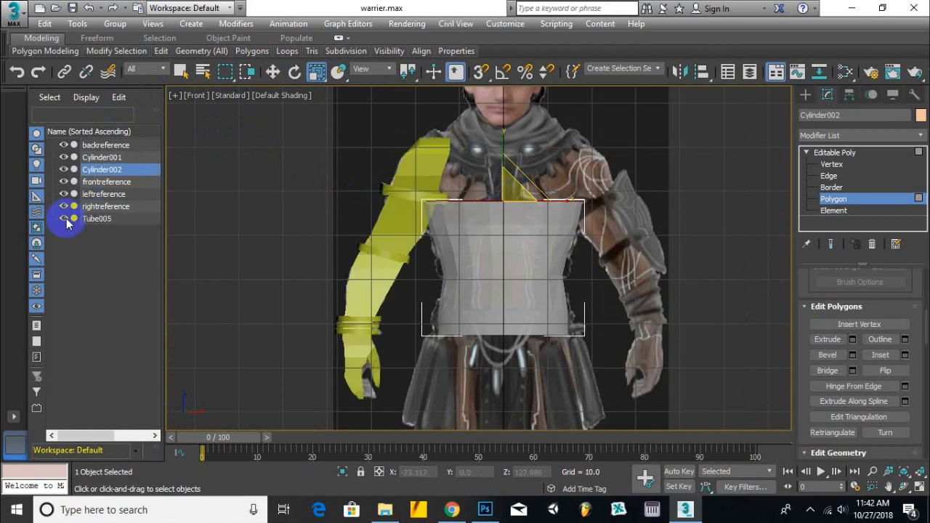
{"action": "scroll", "coordinate": [429, 227], "scroll_direction": "up", "scroll_amount": 4}
{"action": "scroll", "coordinate": [432, 229], "scroll_direction": "down", "scroll_amount": 2}
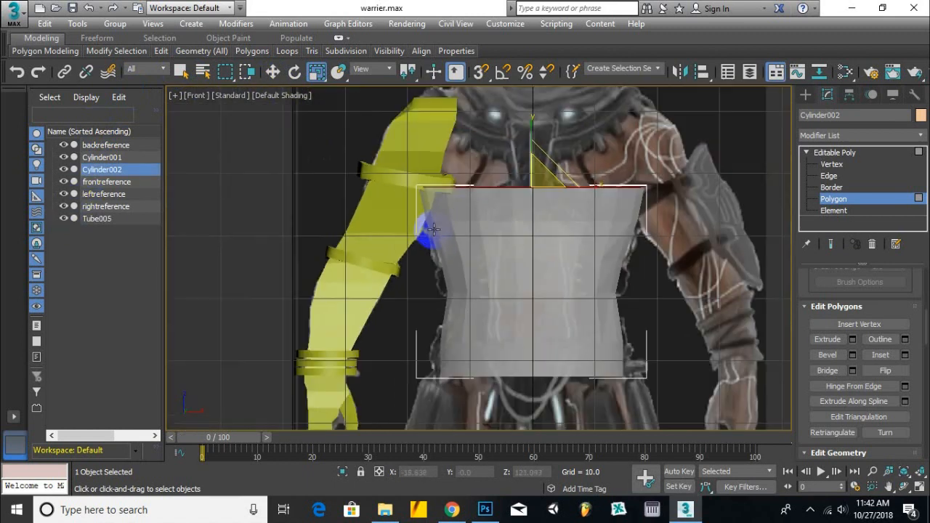
{"action": "middle_click_drag", "start_coordinate": [522, 202], "coordinate": [465, 200], "text": "alt"}
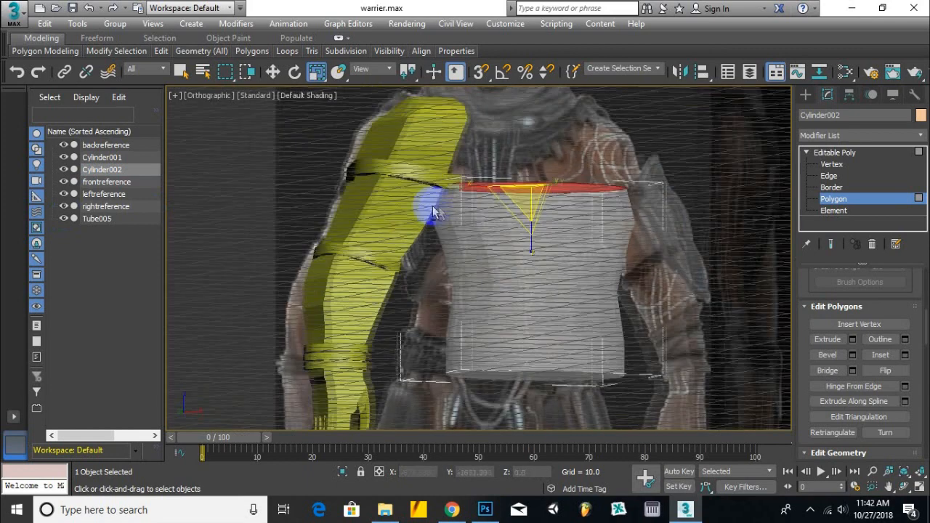
{"action": "scroll", "coordinate": [419, 193], "scroll_direction": "up", "scroll_amount": 5}
{"action": "scroll", "coordinate": [401, 200], "scroll_direction": "down", "scroll_amount": 5}
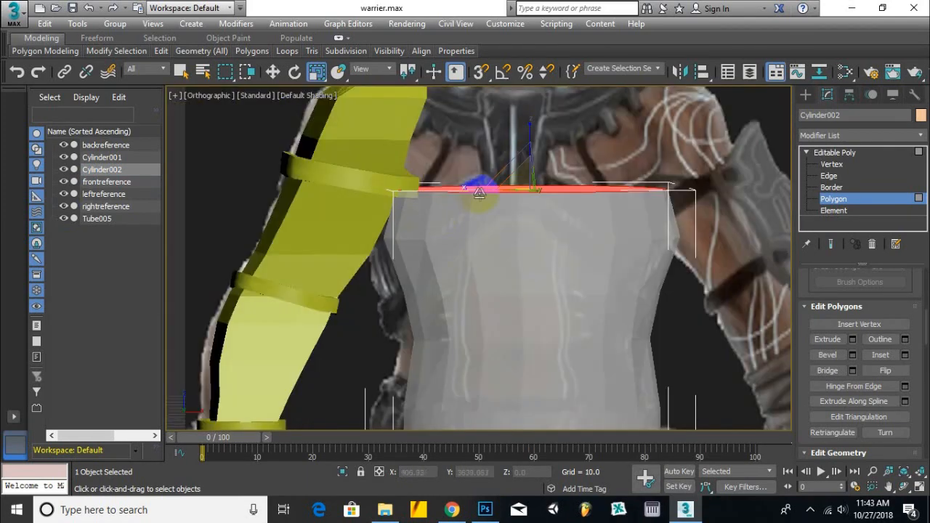
{"action": "left_click_drag", "start_coordinate": [530, 129], "coordinate": [531, 138]}
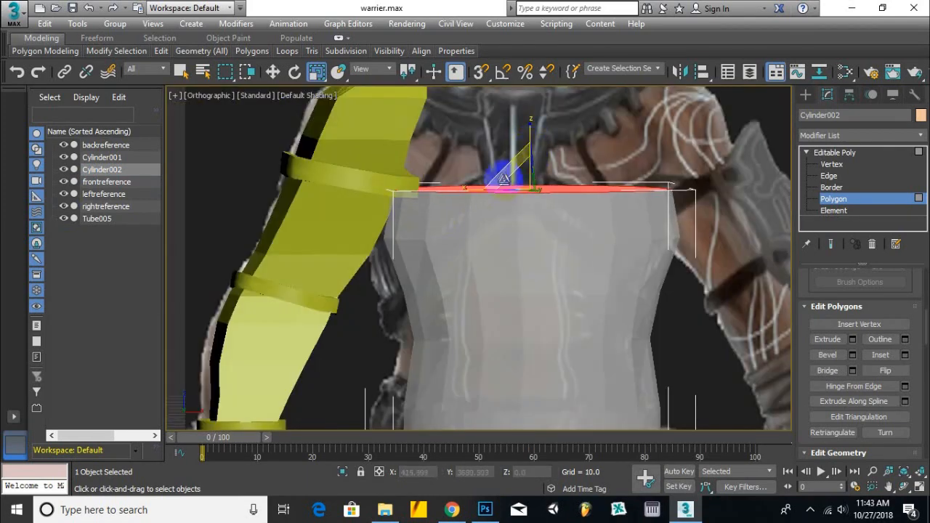
{"action": "key", "text": "f"}
{"action": "key", "text": "w"}
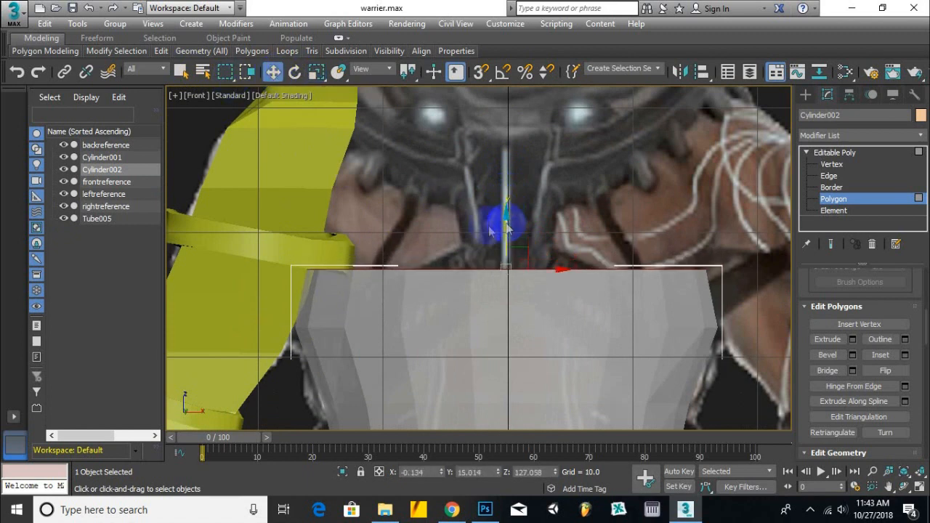
{"action": "scroll", "coordinate": [345, 264], "scroll_direction": "up", "scroll_amount": 3}
{"action": "scroll", "coordinate": [502, 256], "scroll_direction": "down", "scroll_amount": 6}
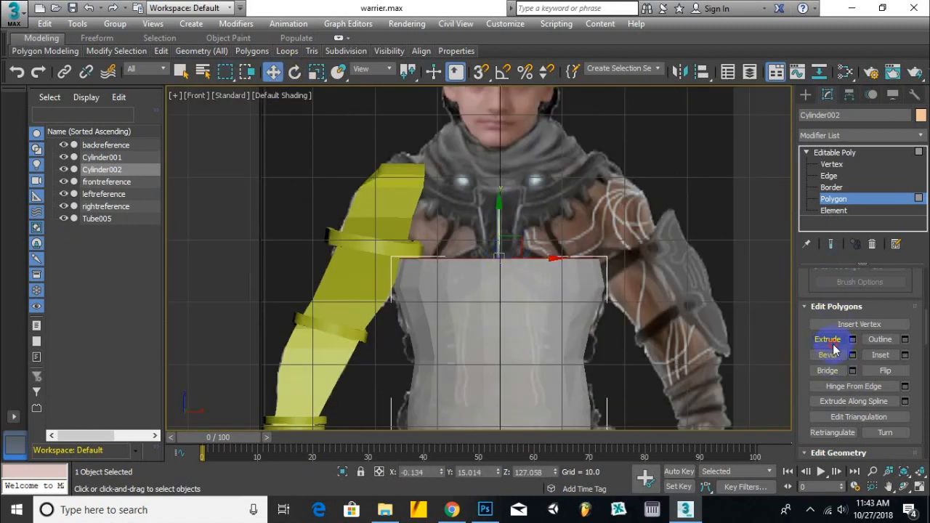
Hide the Tube005 arm and move the top rim's front and back vertices in the left view onto the chest profile.
{"action": "key", "text": "u"}
{"action": "key", "text": "l"}
{"action": "key", "text": "1"}
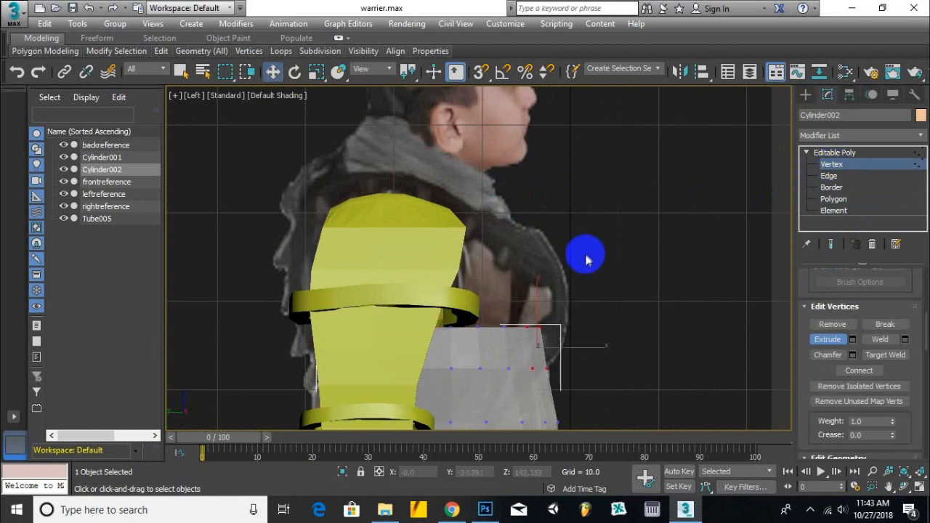
{"action": "left_click", "coordinate": [63, 218]}
{"action": "key", "text": "w"}
{"action": "left_click", "coordinate": [394, 329]}
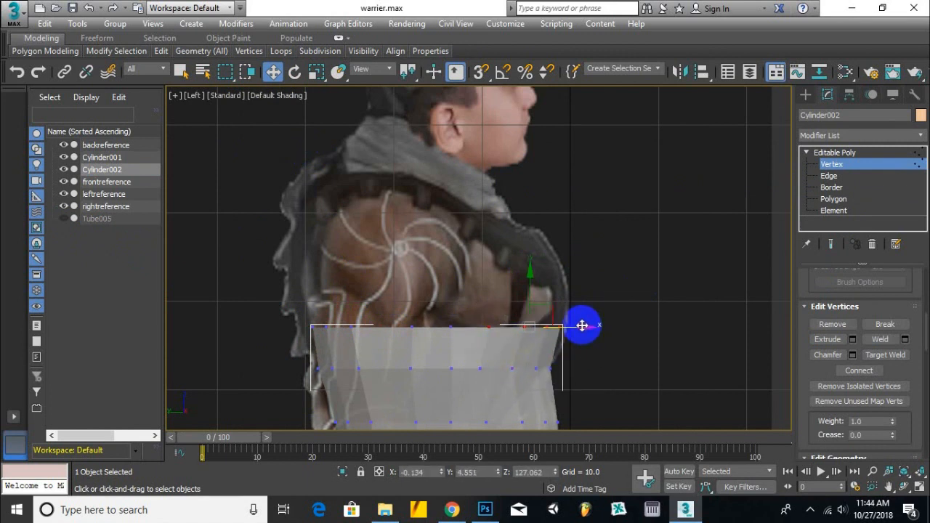
{"action": "left_click", "coordinate": [835, 153]}
Show the arm again, extrude the top cap up the chest, and scale it narrower to fit between the shoulders.
{"action": "key", "text": "f"}
{"action": "left_click", "coordinate": [63, 219]}
{"action": "key", "text": "4"}
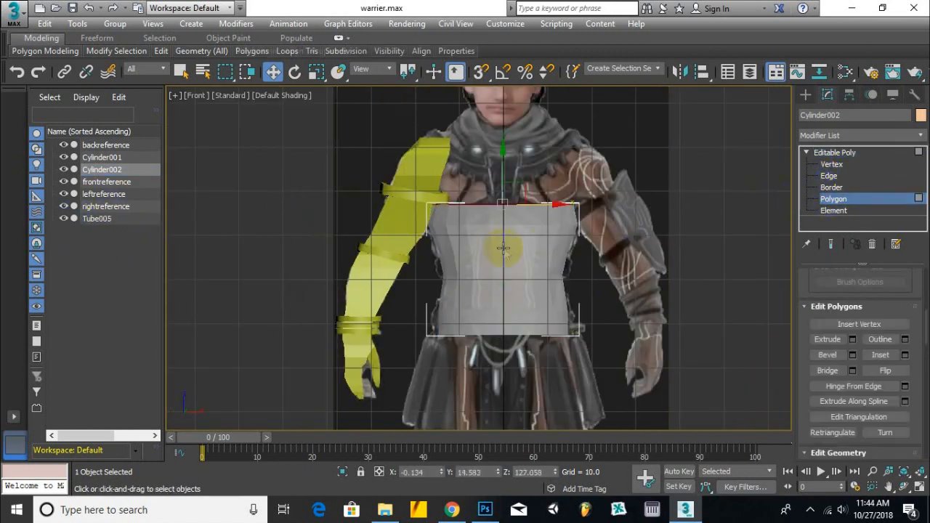
{"action": "middle_click_drag", "start_coordinate": [505, 254], "coordinate": [495, 218], "text": "alt"}
{"action": "left_click", "coordinate": [494, 190]}
{"action": "left_click", "coordinate": [828, 339]}
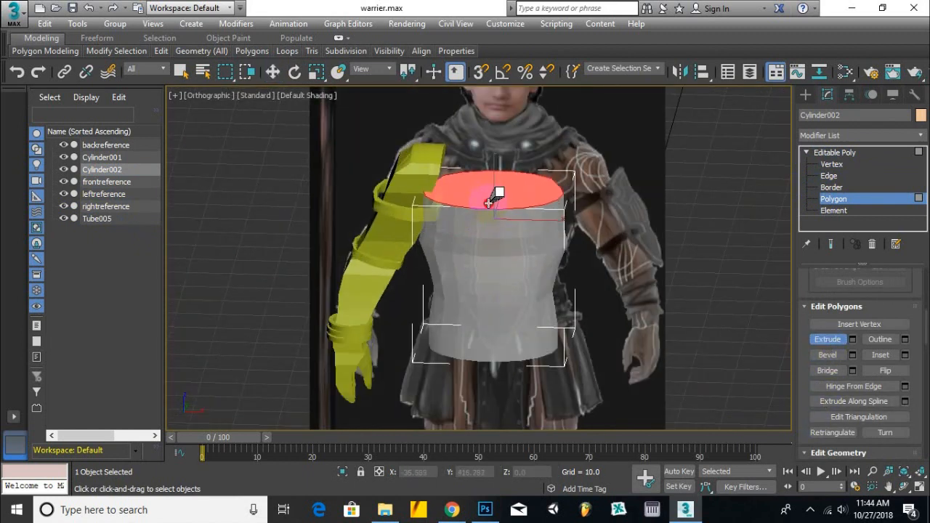
{"action": "key", "text": "f"}
{"action": "scroll", "coordinate": [498, 194], "scroll_direction": "up", "scroll_amount": 4}
{"action": "key", "text": "r"}
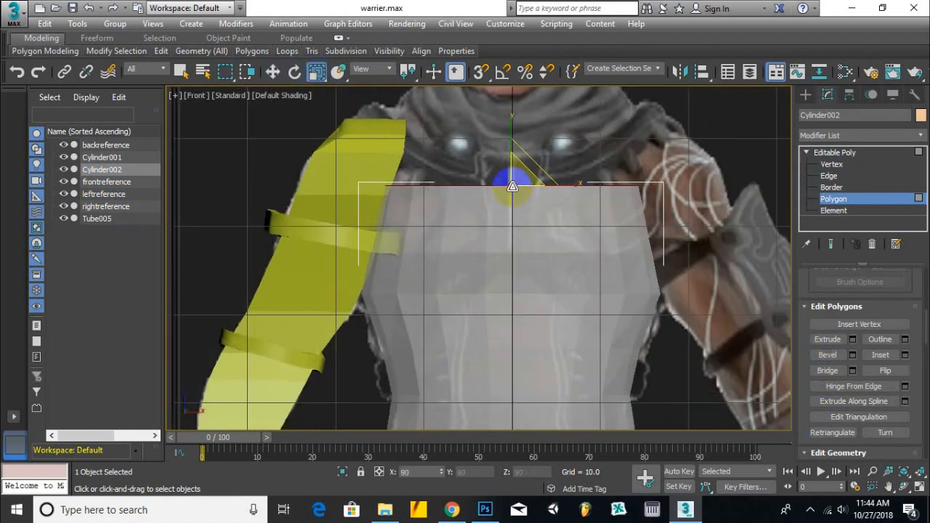
{"action": "middle_click_drag", "start_coordinate": [498, 218], "coordinate": [418, 201], "text": "alt"}
{"action": "scroll", "coordinate": [417, 201], "scroll_direction": "up", "scroll_amount": 3}
{"action": "middle_click_drag", "start_coordinate": [572, 170], "coordinate": [585, 250], "text": "alt"}
{"action": "scroll", "coordinate": [577, 166], "scroll_direction": "down", "scroll_amount": 5}
Lower the new top rim and shift its front and back vertices outward in the left view to follow the chest profile.
{"action": "key", "text": "l"}
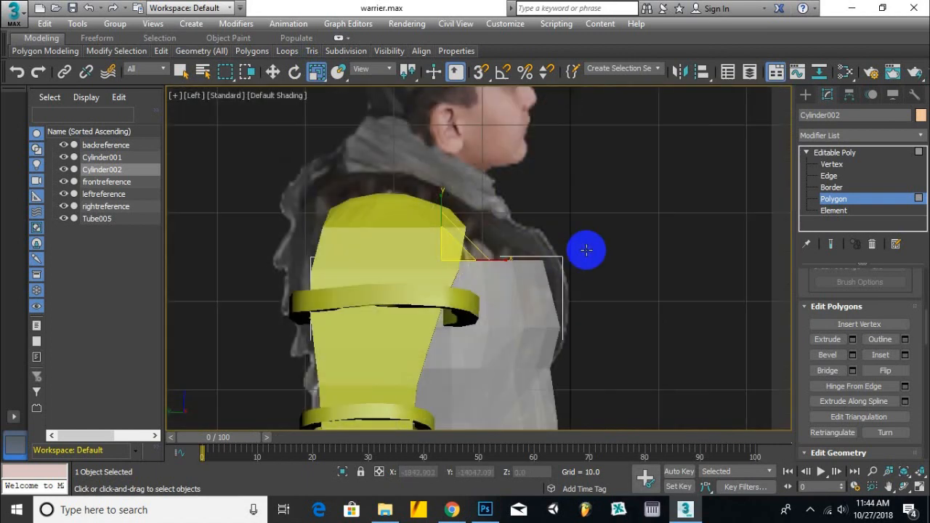
{"action": "left_click", "coordinate": [832, 165]}
{"action": "key", "text": "w"}
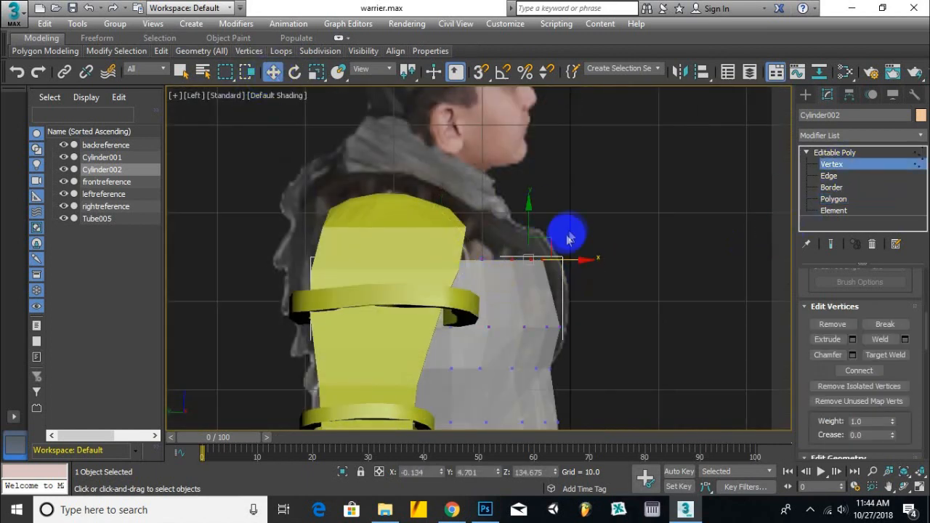
{"action": "left_click", "coordinate": [447, 216]}
{"action": "left_click_drag", "start_coordinate": [446, 216], "coordinate": [574, 320]}
{"action": "middle_click_drag", "start_coordinate": [574, 320], "coordinate": [255, 275], "text": "alt"}
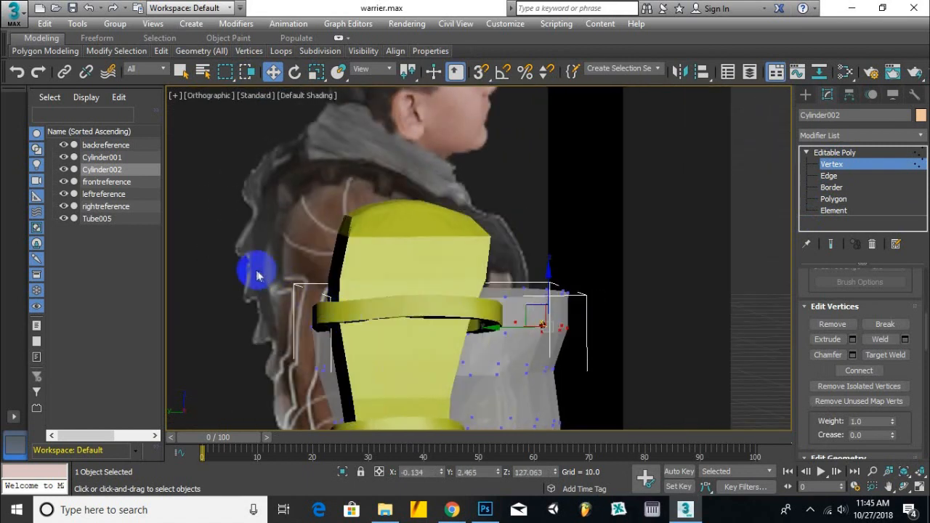
{"action": "key", "text": "l"}
{"action": "left_click_drag", "start_coordinate": [402, 311], "coordinate": [403, 310]}
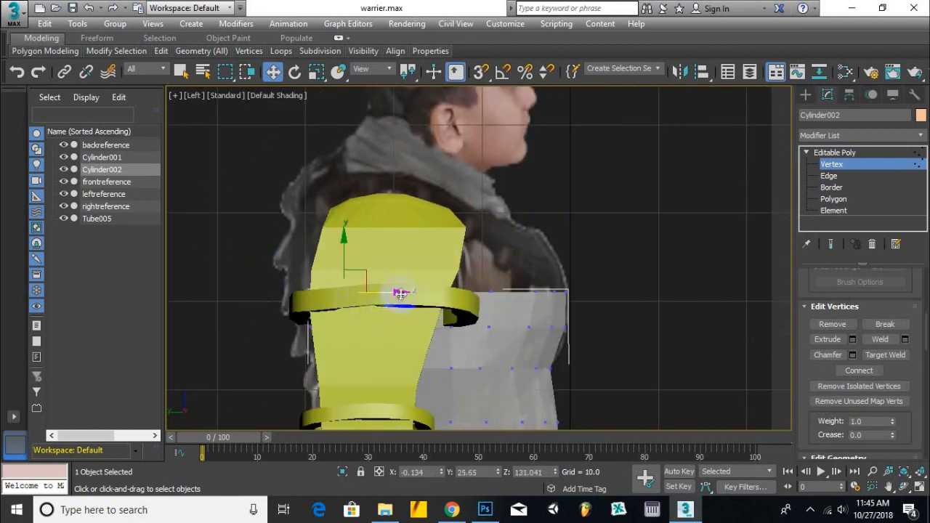
{"action": "middle_click_drag", "start_coordinate": [387, 294], "coordinate": [268, 293], "text": "alt"}
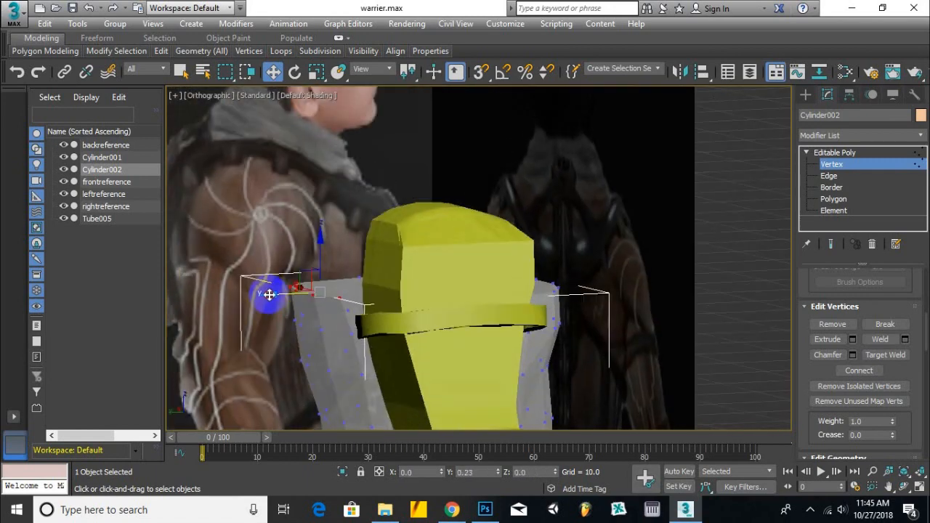
Extrude the top cap slightly higher and scale it narrower to follow the arm's inner edge in the front view.
{"action": "left_click", "coordinate": [831, 198]}
{"action": "left_click", "coordinate": [828, 339]}
{"action": "middle_click_drag", "start_coordinate": [582, 341], "coordinate": [506, 269], "text": "alt"}
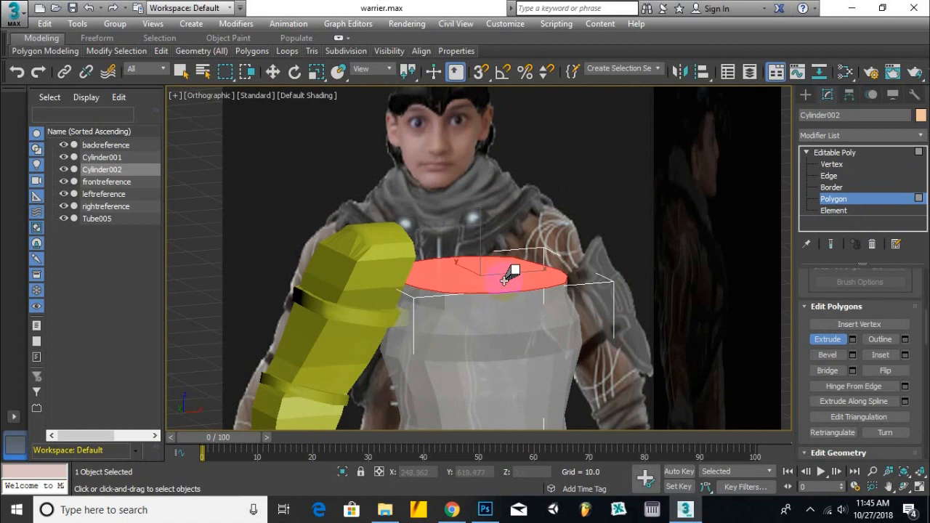
{"action": "key", "text": "f"}
{"action": "scroll", "coordinate": [661, 167], "scroll_direction": "down", "scroll_amount": 3}
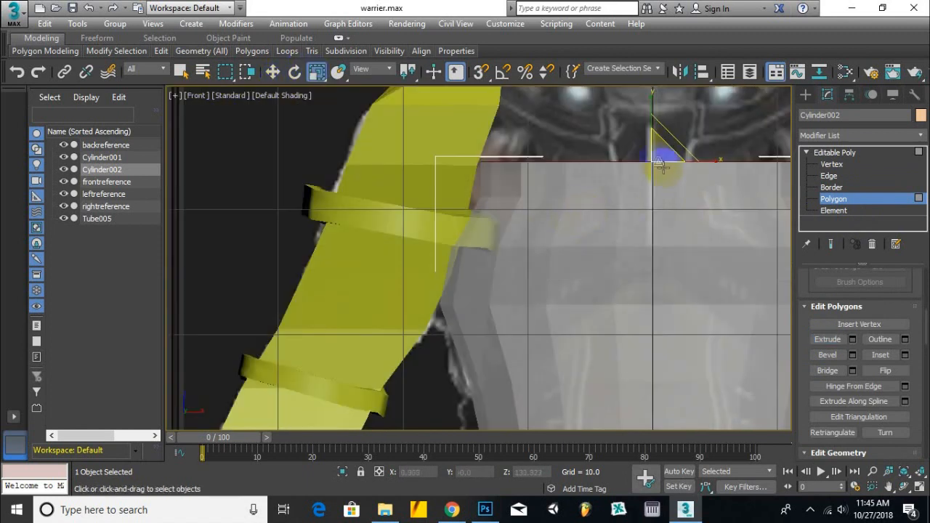
{"action": "scroll", "coordinate": [509, 198], "scroll_direction": "down", "scroll_amount": 3}
Pull the new rim's front and back vertices inward in the left view, and adjust the side vertices of the ring below in the front view.
{"action": "key", "text": "l"}
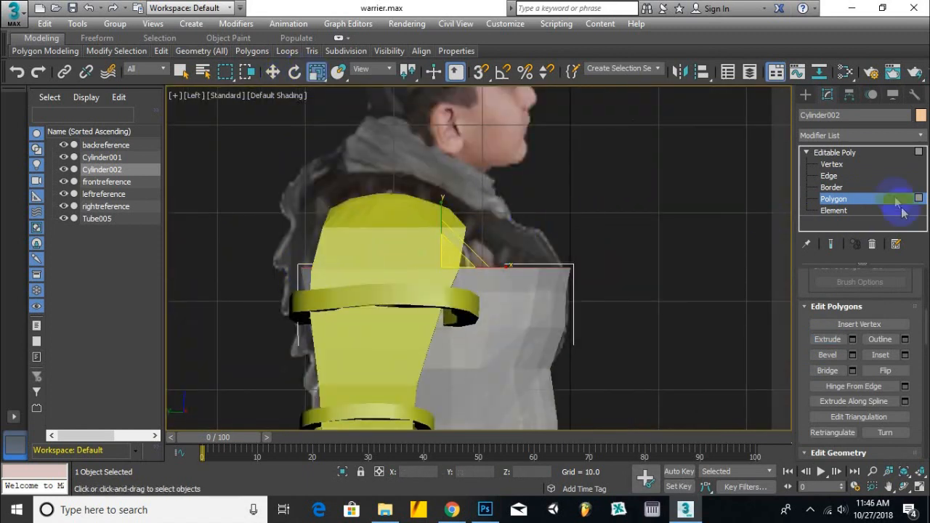
{"action": "left_click", "coordinate": [836, 165]}
{"action": "scroll", "coordinate": [577, 251], "scroll_direction": "up", "scroll_amount": 3}
{"action": "left_click_drag", "start_coordinate": [603, 264], "coordinate": [532, 302]}
{"action": "left_click", "coordinate": [271, 74]}
{"action": "left_click_drag", "start_coordinate": [604, 286], "coordinate": [585, 286]}
{"action": "mouse_move", "coordinate": [507, 278]}
{"action": "left_mouse_down"}
{"action": "mouse_move", "coordinate": [479, 298]}
{"action": "mouse_move", "coordinate": [515, 283]}
{"action": "left_mouse_up"}
{"action": "middle_click_drag", "start_coordinate": [364, 189], "coordinate": [593, 160]}
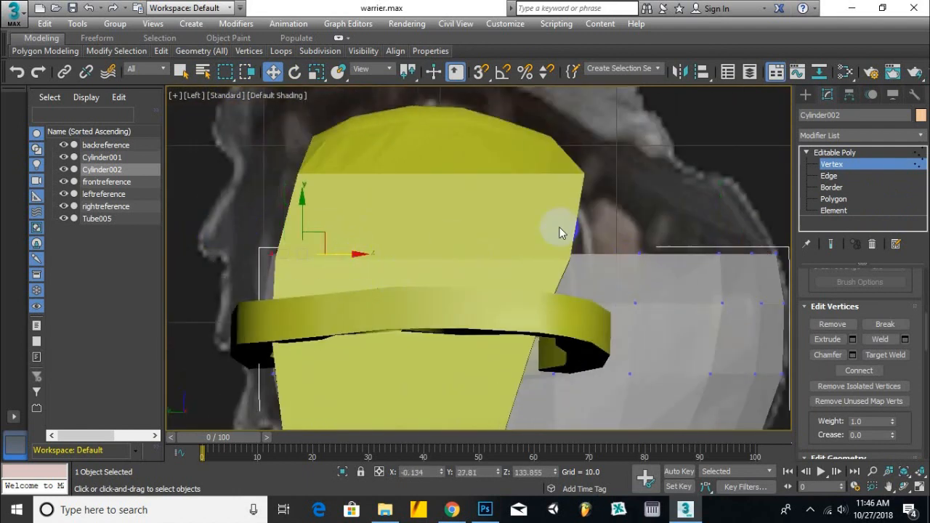
{"action": "key", "text": "f"}
{"action": "left_click_drag", "start_coordinate": [585, 193], "coordinate": [623, 193]}
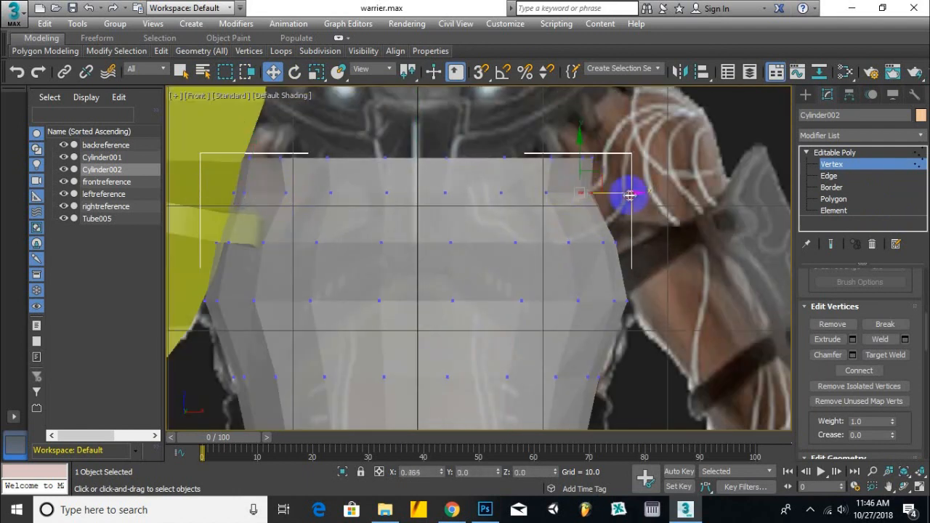
Extrude the top cap up to the upper chest and scale it to match the torso width in the front view.
{"action": "key", "text": "4"}
{"action": "middle_click_drag", "start_coordinate": [516, 245], "coordinate": [467, 273], "text": "alt"}
{"action": "left_click", "coordinate": [827, 339]}
{"action": "left_click_drag", "start_coordinate": [482, 205], "coordinate": [482, 175]}
{"action": "key", "text": "f"}
{"action": "key", "text": "r"}
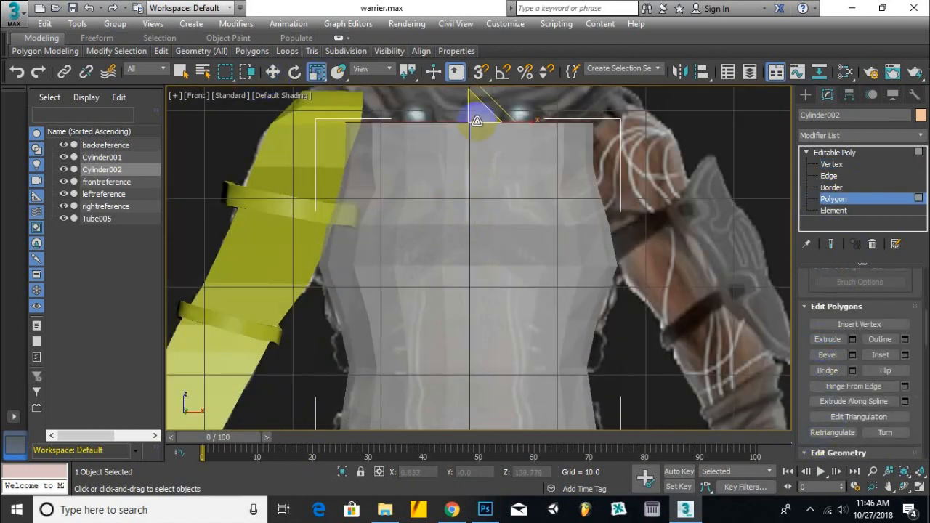
{"action": "scroll", "coordinate": [327, 87], "scroll_direction": "up", "scroll_amount": 3}
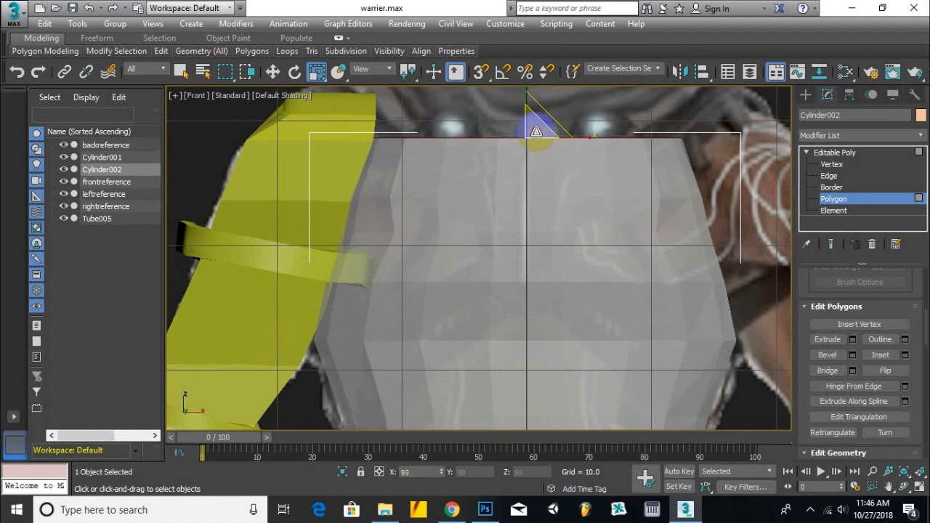
Move the upper chest rim's front and back vertices in the left view to match the side reference.
{"action": "key", "text": "l"}
{"action": "scroll", "coordinate": [490, 197], "scroll_direction": "down", "scroll_amount": 3}
{"action": "left_click", "coordinate": [833, 165]}
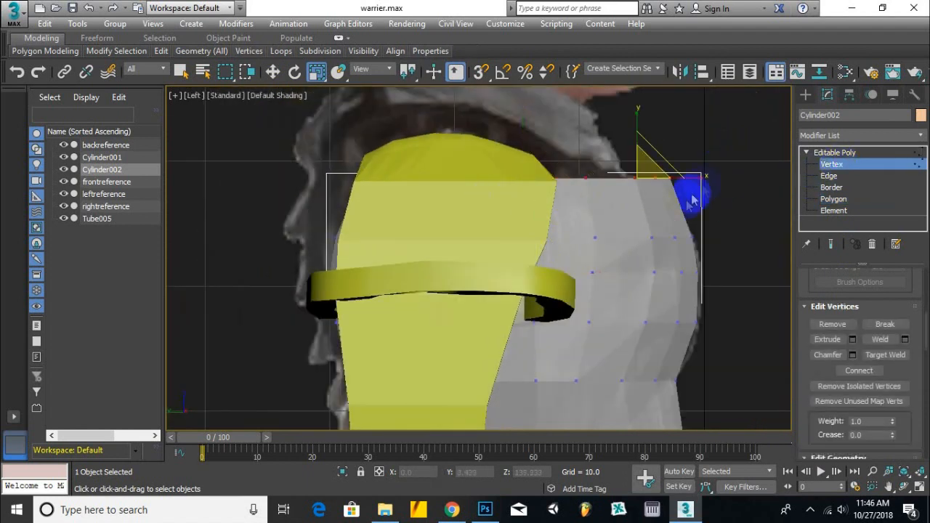
{"action": "key", "text": "w"}
{"action": "left_click_drag", "start_coordinate": [685, 192], "coordinate": [208, 225]}
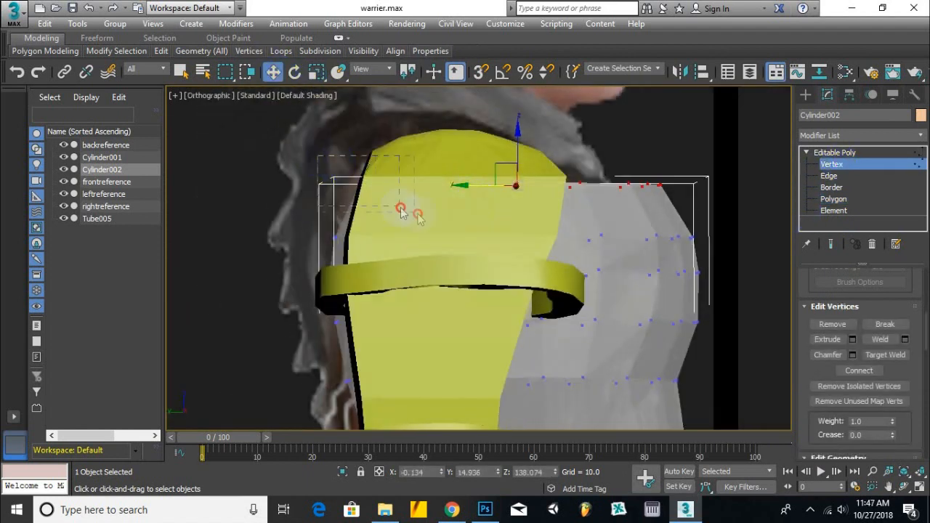
{"action": "left_click_drag", "start_coordinate": [367, 186], "coordinate": [322, 187]}
{"action": "middle_click_drag", "start_coordinate": [315, 188], "coordinate": [479, 279], "text": "alt"}
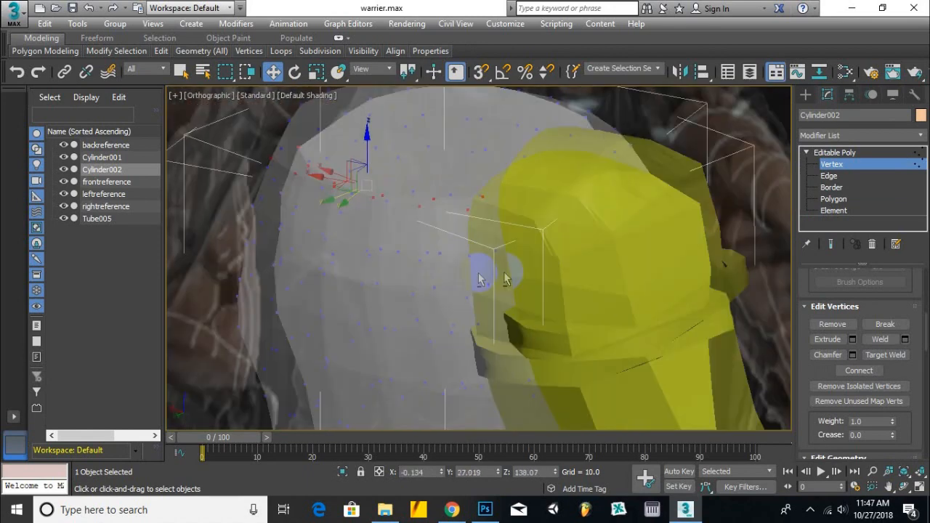
Extrude the top cap up to shoulder height and scale it slightly narrower in the front view.
{"action": "key", "text": "4"}
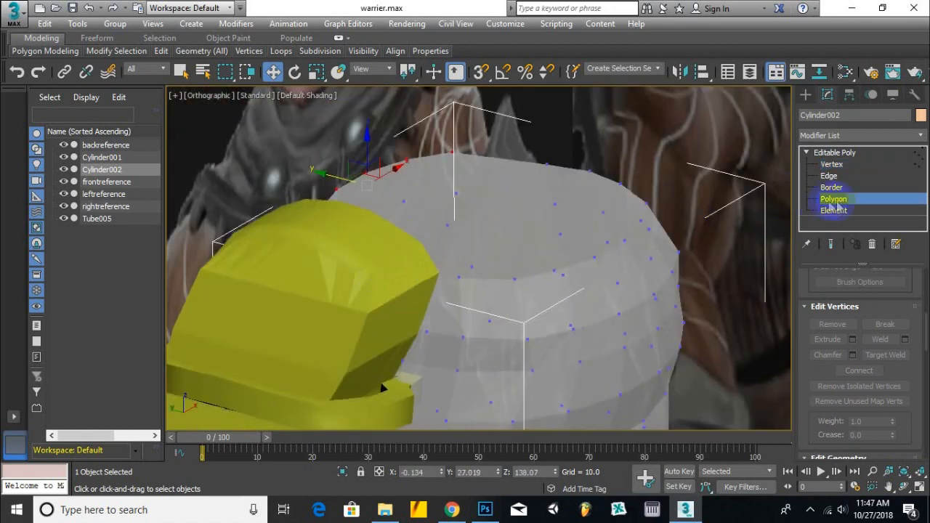
{"action": "left_click", "coordinate": [446, 178]}
{"action": "left_click", "coordinate": [828, 340]}
{"action": "mouse_move", "coordinate": [509, 186]}
{"action": "left_mouse_down"}
{"action": "mouse_move", "coordinate": [530, 181]}
{"action": "mouse_move", "coordinate": [516, 183]}
{"action": "left_mouse_up"}
{"action": "key", "text": "f"}
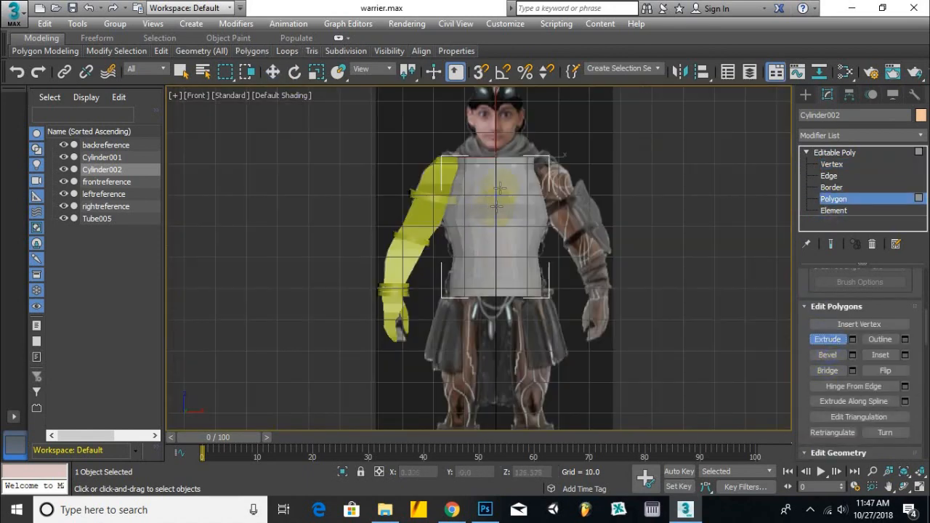
{"action": "scroll", "coordinate": [500, 187], "scroll_direction": "up", "scroll_amount": 5}
{"action": "left_click", "coordinate": [316, 72]}
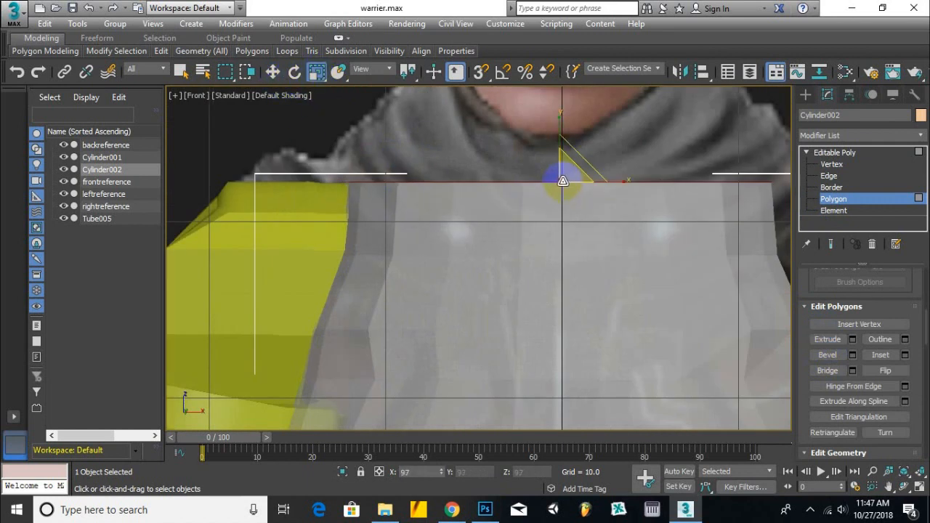
{"action": "scroll", "coordinate": [563, 181], "scroll_direction": "down", "scroll_amount": 5}
Move the shoulder-height rim's front and back vertices inward in the left view to match the side reference.
{"action": "key", "text": "l"}
{"action": "left_click", "coordinate": [832, 165]}
{"action": "left_click", "coordinate": [273, 72]}
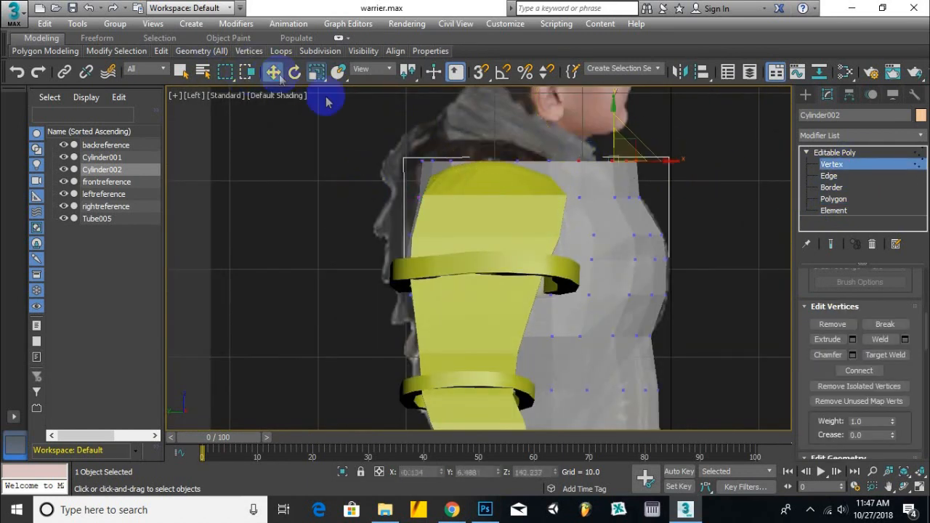
{"action": "scroll", "coordinate": [649, 155], "scroll_direction": "up", "scroll_amount": 3}
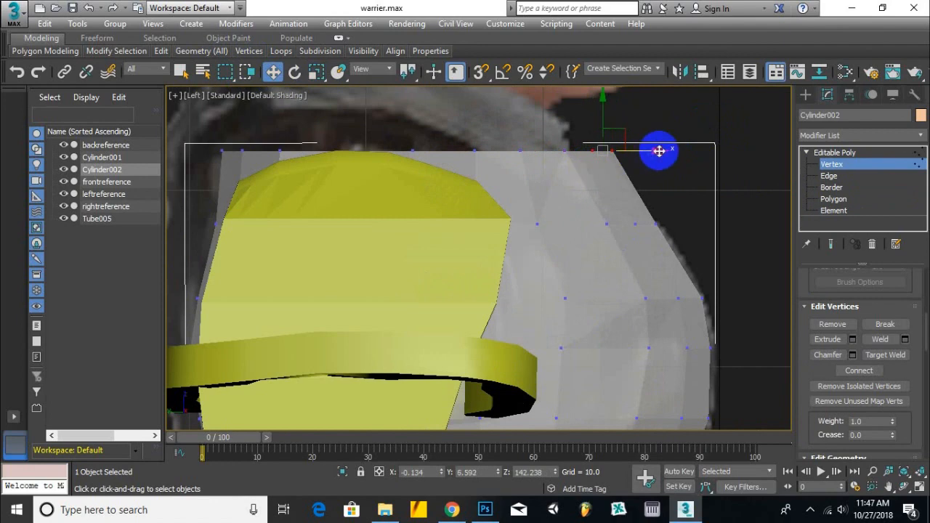
{"action": "middle_click_drag", "start_coordinate": [636, 155], "coordinate": [660, 193], "text": "alt"}
{"action": "key", "text": "l"}
{"action": "left_click_drag", "start_coordinate": [313, 133], "coordinate": [475, 148]}
{"action": "scroll", "coordinate": [567, 280], "scroll_direction": "down", "scroll_amount": 2}
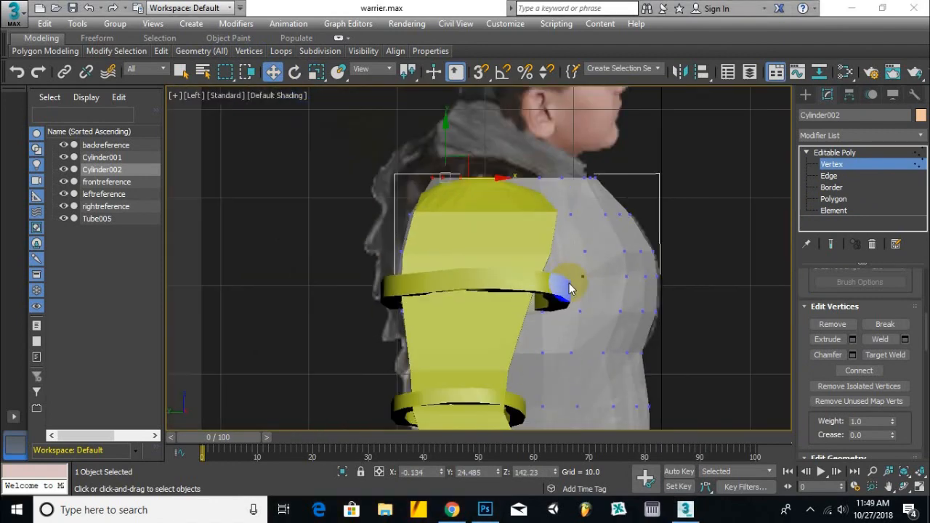
{"action": "left_click", "coordinate": [709, 274]}
Extrude the torso's top cap a short distance upward, just above the top of the arm.
{"action": "key", "text": "f"}
{"action": "scroll", "coordinate": [710, 274], "scroll_direction": "down", "scroll_amount": 4}
{"action": "left_click", "coordinate": [834, 199]}
{"action": "scroll", "coordinate": [483, 228], "scroll_direction": "up", "scroll_amount": 4}
{"action": "middle_click_drag", "start_coordinate": [501, 248], "coordinate": [513, 287], "text": "alt"}
{"action": "left_click", "coordinate": [828, 339]}
{"action": "left_click_drag", "start_coordinate": [647, 233], "coordinate": [647, 216]}
Scale the newly extruded top cap slightly wider in the front view to follow the shoulder line.
{"action": "key", "text": "f"}
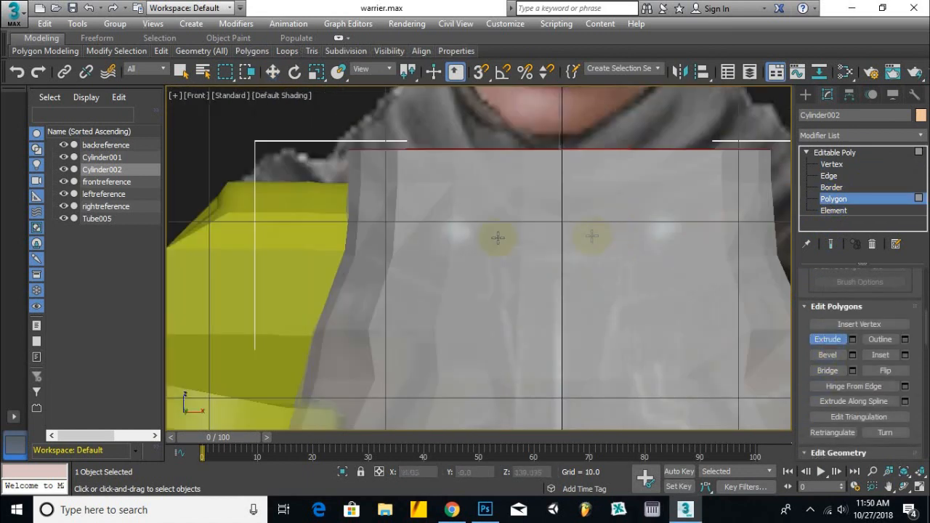
{"action": "left_click", "coordinate": [316, 71]}
{"action": "mouse_move", "coordinate": [573, 141]}
{"action": "left_mouse_down"}
{"action": "mouse_move", "coordinate": [602, 132]}
{"action": "mouse_move", "coordinate": [559, 128]}
{"action": "mouse_move", "coordinate": [579, 141]}
{"action": "left_mouse_up"}
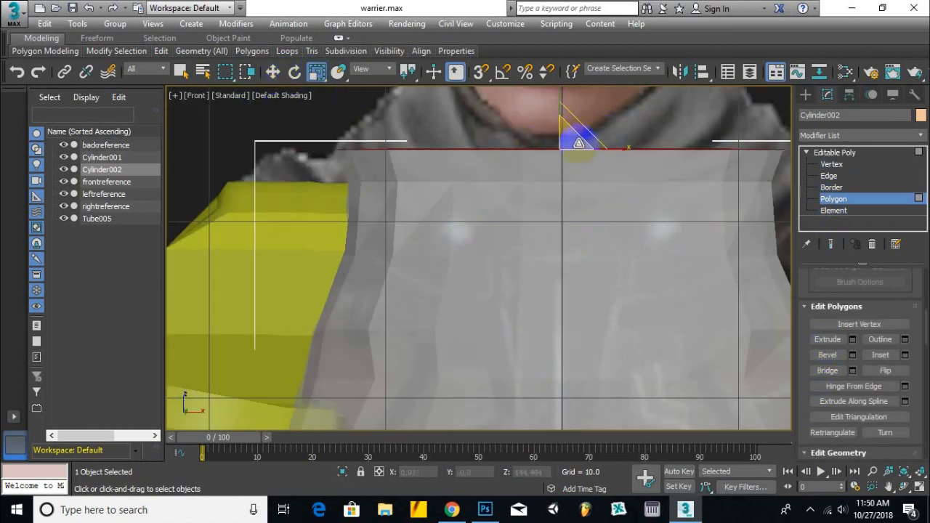
{"action": "scroll", "coordinate": [451, 223], "scroll_direction": "down", "scroll_amount": 4}
{"action": "scroll", "coordinate": [472, 194], "scroll_direction": "up", "scroll_amount": 2}
{"action": "left_click_drag", "start_coordinate": [537, 176], "coordinate": [549, 174]}
{"action": "scroll", "coordinate": [500, 202], "scroll_direction": "down", "scroll_amount": 3}
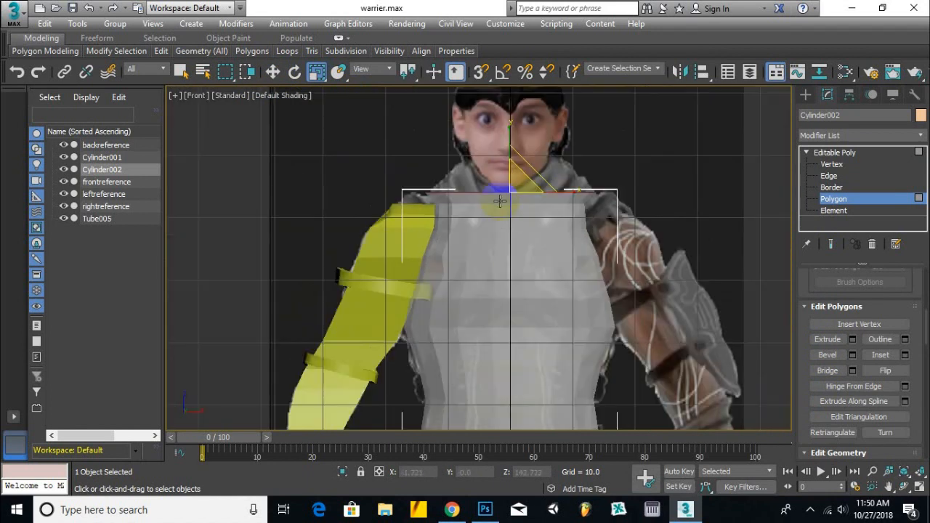
Adjust the new top rim's end vertices in the left view, pulling the front ones inward toward the neck.
{"action": "middle_click_drag", "start_coordinate": [491, 205], "coordinate": [689, 247], "text": "alt"}
{"action": "key", "text": "l"}
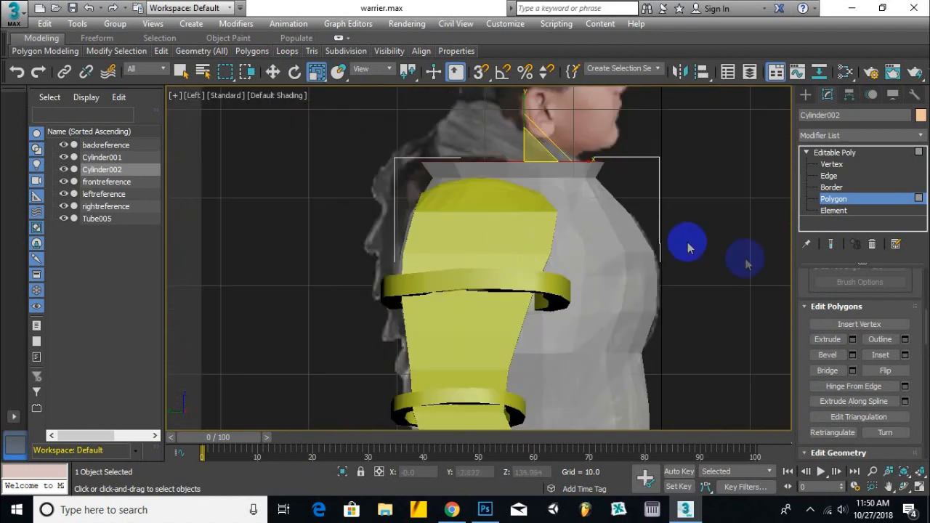
{"action": "left_click", "coordinate": [834, 164]}
{"action": "scroll", "coordinate": [466, 149], "scroll_direction": "up", "scroll_amount": 2}
{"action": "left_click_drag", "start_coordinate": [372, 159], "coordinate": [533, 169]}
{"action": "left_click", "coordinate": [276, 72]}
{"action": "left_click_drag", "start_coordinate": [689, 158], "coordinate": [562, 179]}
{"action": "left_click_drag", "start_coordinate": [658, 171], "coordinate": [632, 172]}
Select the top rim's side vertex beside the arm's shoulder in an angled view for repositioning.
{"action": "middle_click_drag", "start_coordinate": [539, 183], "coordinate": [440, 217], "text": "alt"}
{"action": "left_click", "coordinate": [425, 181]}
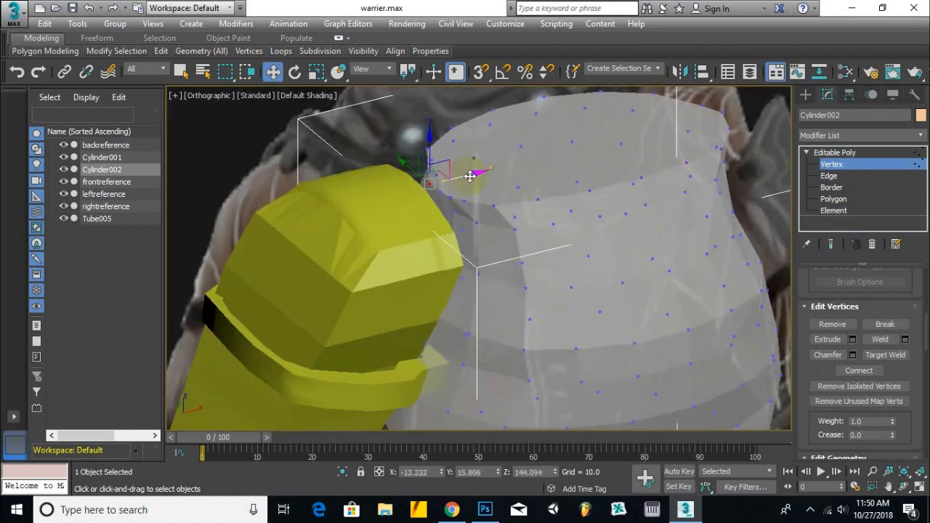
Extrude the torso's top cap polygon upward to the collar line and scale it slightly inward.
{"action": "middle_click_drag", "start_coordinate": [468, 176], "coordinate": [523, 181], "text": "alt"}
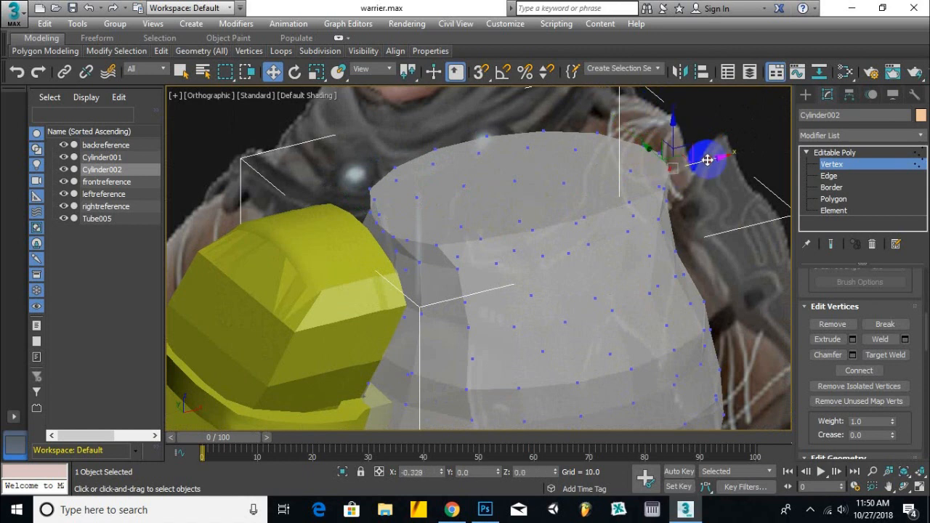
{"action": "key", "text": "f"}
{"action": "left_click", "coordinate": [834, 198]}
{"action": "middle_click_drag", "start_coordinate": [644, 197], "coordinate": [654, 225], "text": "alt"}
{"action": "left_click", "coordinate": [827, 339]}
{"action": "left_click_drag", "start_coordinate": [585, 171], "coordinate": [596, 152]}
{"action": "key", "text": "f"}
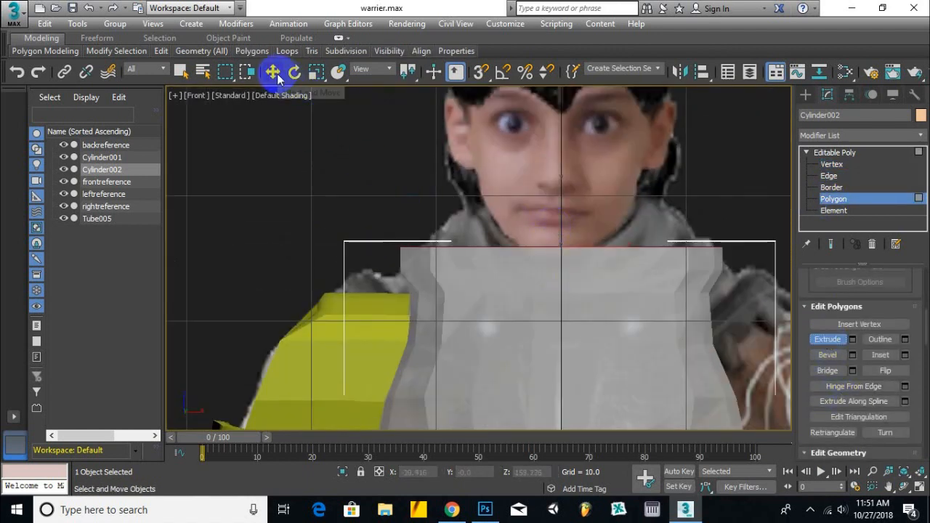
{"action": "left_click", "coordinate": [274, 72]}
{"action": "left_click", "coordinate": [316, 71]}
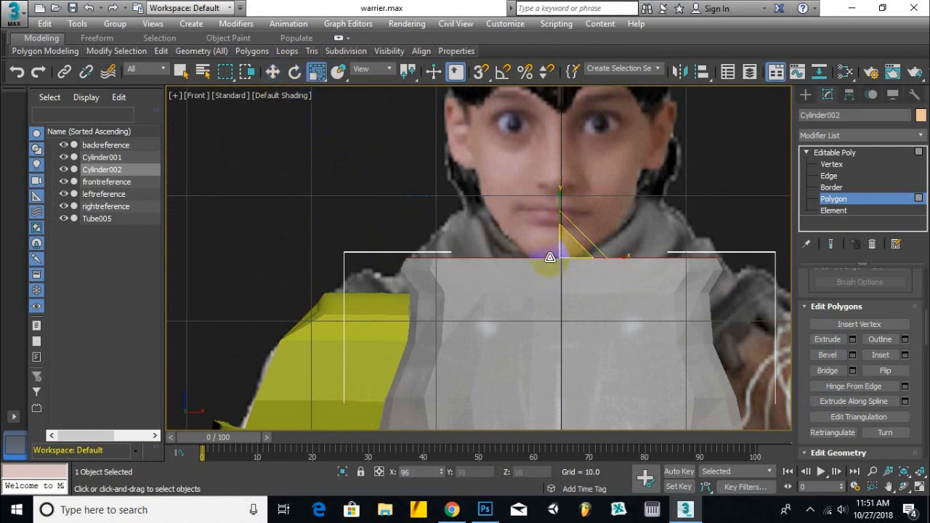
Extrude the torso's top cap again up to the chin and scale it narrower to follow the reference shoulders.
{"action": "left_click", "coordinate": [829, 340]}
{"action": "left_click_drag", "start_coordinate": [550, 261], "coordinate": [538, 240]}
{"action": "left_click", "coordinate": [315, 71]}
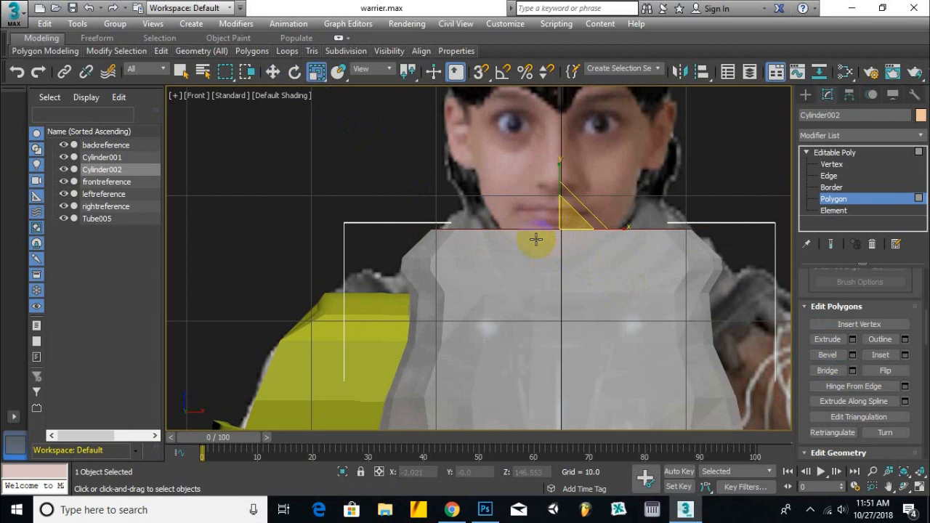
{"action": "key", "text": "l"}
{"action": "middle_click_drag", "start_coordinate": [536, 239], "coordinate": [542, 271]}
{"action": "scroll", "coordinate": [571, 224], "scroll_direction": "up", "scroll_amount": 4}
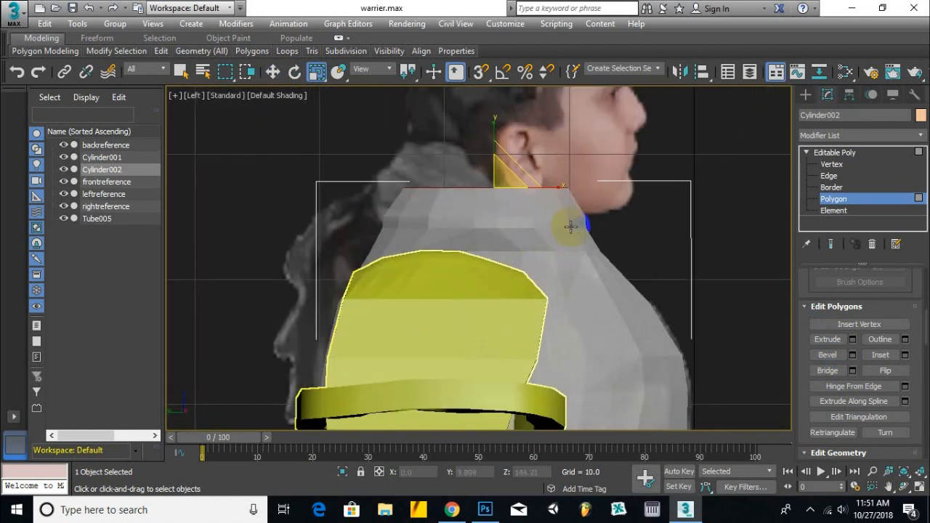
Extrude one more section from the torso's top cap up to mouth level and scale the cap inward.
{"action": "key", "text": "f"}
{"action": "left_click", "coordinate": [827, 339]}
{"action": "middle_click_drag", "start_coordinate": [607, 240], "coordinate": [611, 226], "text": "alt"}
{"action": "left_click_drag", "start_coordinate": [610, 226], "coordinate": [548, 231]}
{"action": "key", "text": "f"}
{"action": "left_click", "coordinate": [315, 72]}
{"action": "key", "text": "l"}
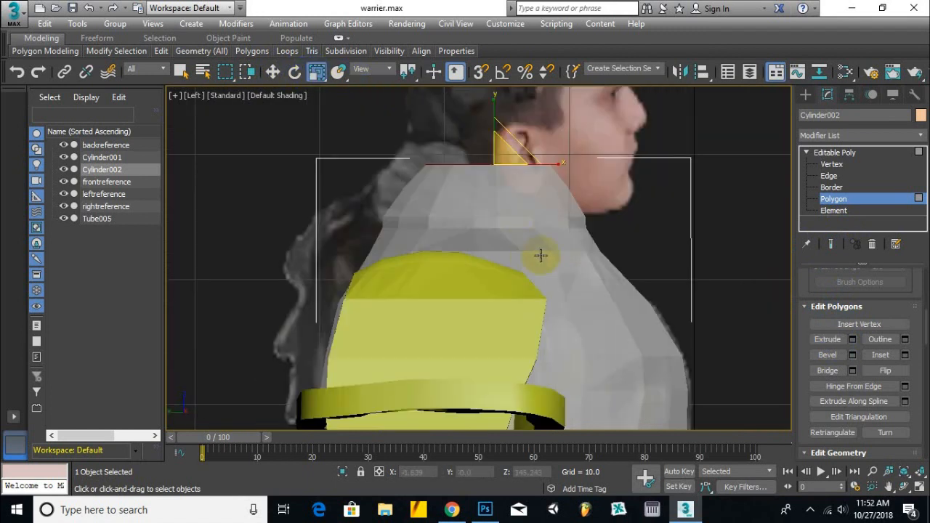
Scale the top cap along the X axis to about 79 percent to match the collar in the front reference.
{"action": "scroll", "coordinate": [541, 254], "scroll_direction": "down", "scroll_amount": 5}
{"action": "scroll", "coordinate": [541, 247], "scroll_direction": "up", "scroll_amount": 6}
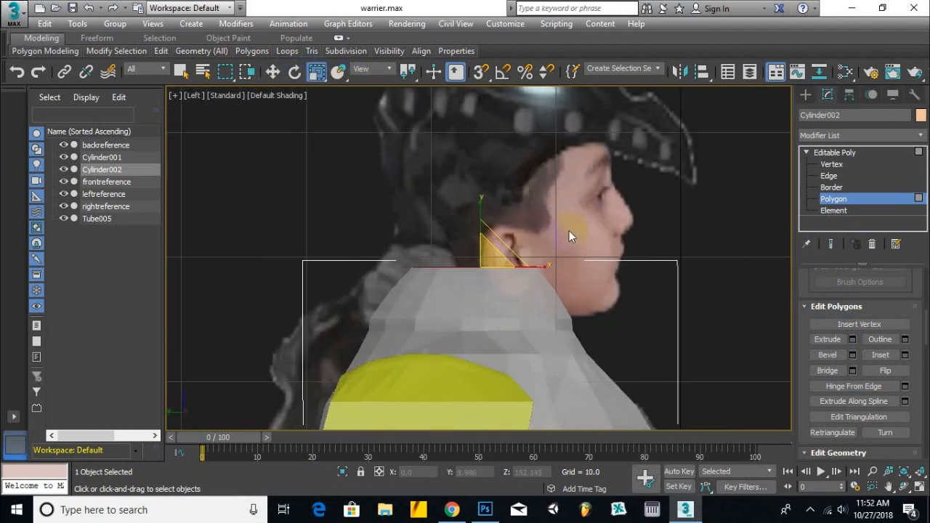
{"action": "middle_click_drag", "start_coordinate": [569, 236], "coordinate": [490, 322], "text": "alt"}
{"action": "scroll", "coordinate": [477, 314], "scroll_direction": "up", "scroll_amount": 5}
{"action": "middle_click_drag", "start_coordinate": [523, 253], "coordinate": [448, 297], "text": "alt"}
{"action": "key", "text": "f"}
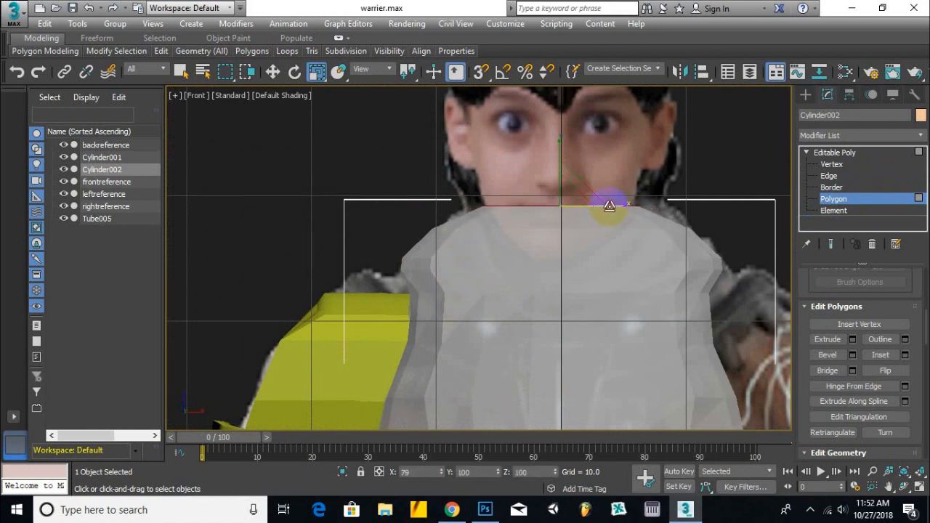
Delete the upper front part of the neck section to open a neckline below the face.
{"action": "key", "text": "1"}
{"action": "key", "text": "Delete"}
{"action": "left_click_drag", "start_coordinate": [574, 276], "coordinate": [590, 227]}
{"action": "left_click", "coordinate": [274, 75]}
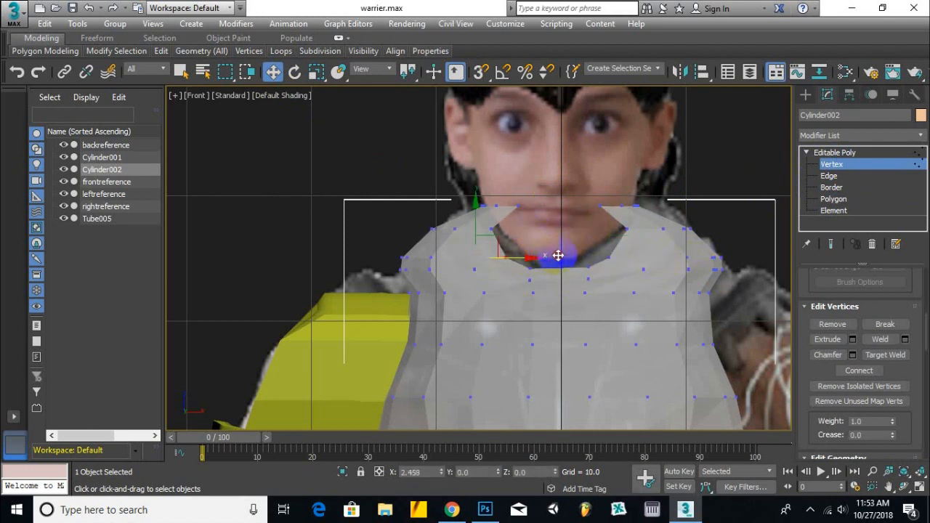
Move the neckline vertices on the modelled arm's side so the edge follows the jaw and chin.
{"action": "scroll", "coordinate": [536, 194], "scroll_direction": "up", "scroll_amount": 2}
{"action": "left_click_drag", "start_coordinate": [498, 190], "coordinate": [535, 204]}
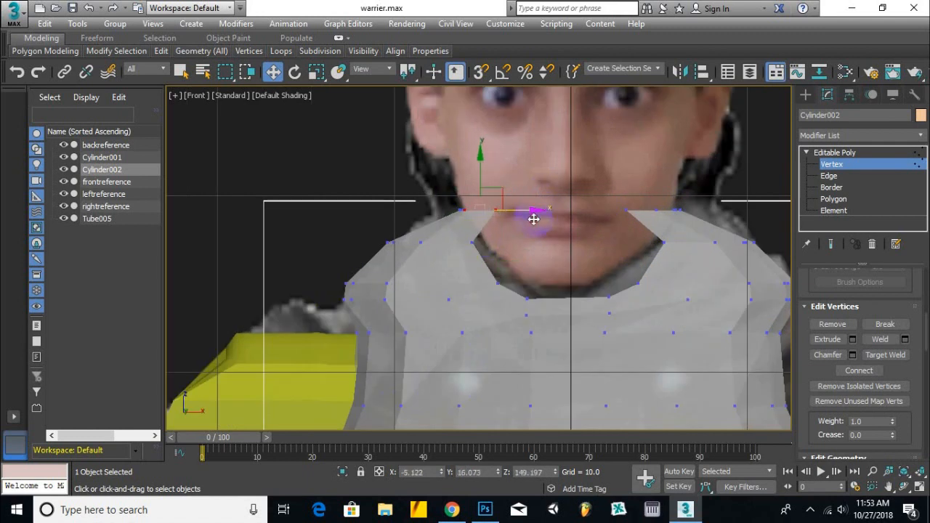
{"action": "left_click_drag", "start_coordinate": [533, 242], "coordinate": [558, 284]}
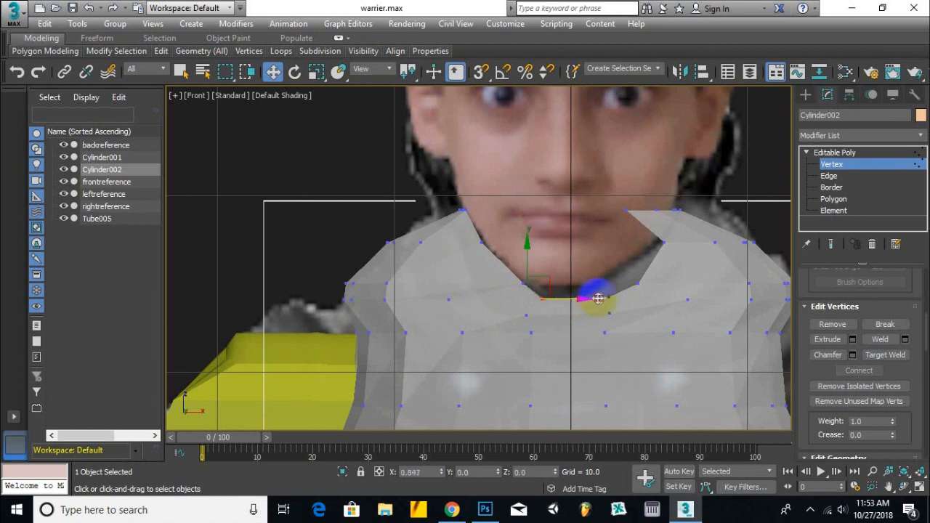
{"action": "left_click_drag", "start_coordinate": [550, 281], "coordinate": [551, 279]}
{"action": "middle_click_drag", "start_coordinate": [576, 300], "coordinate": [543, 300]}
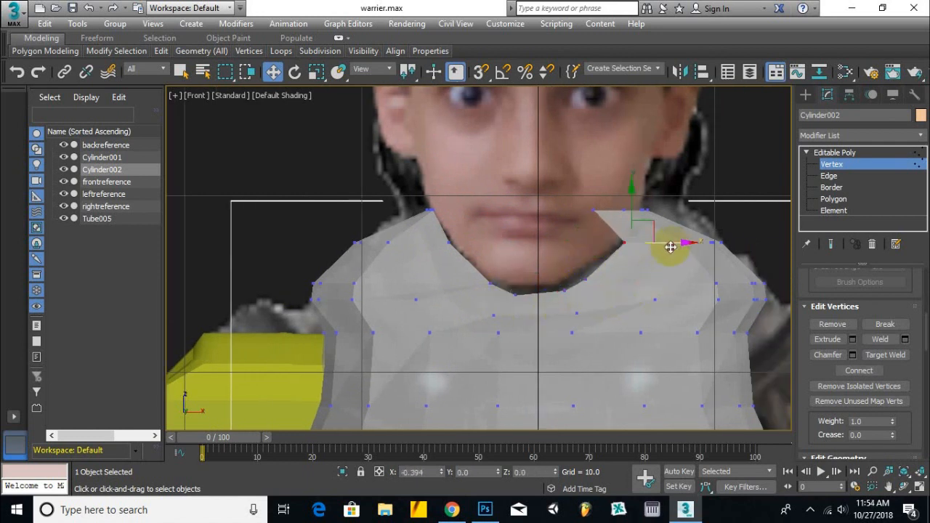
Move the opposite side's neckline vertices outward to follow the jaw, and finish vertex editing on the torso.
{"action": "middle_click_drag", "start_coordinate": [674, 245], "coordinate": [639, 288]}
{"action": "scroll", "coordinate": [578, 258], "scroll_direction": "up", "scroll_amount": 3}
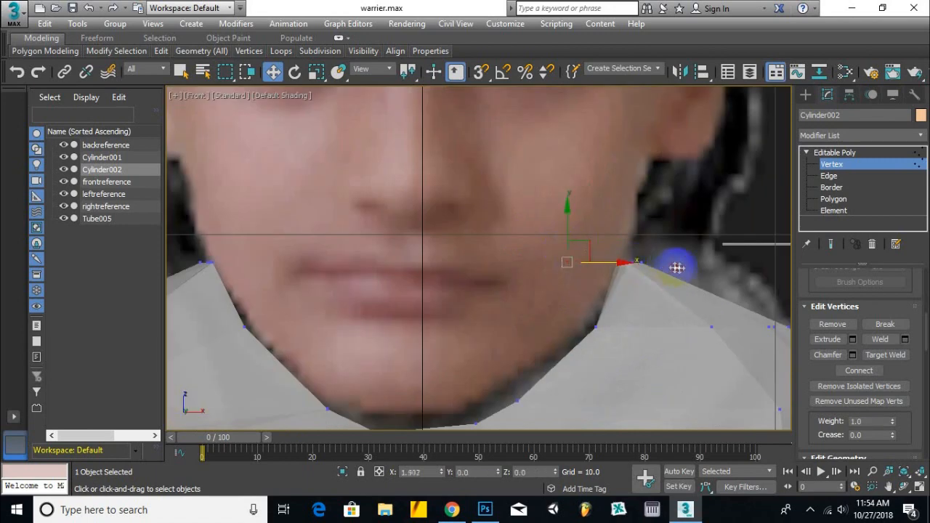
{"action": "scroll", "coordinate": [616, 295], "scroll_direction": "down", "scroll_amount": 3}
{"action": "middle_click_drag", "start_coordinate": [616, 295], "coordinate": [592, 321], "text": "alt"}
{"action": "scroll", "coordinate": [593, 321], "scroll_direction": "down", "scroll_amount": 8}
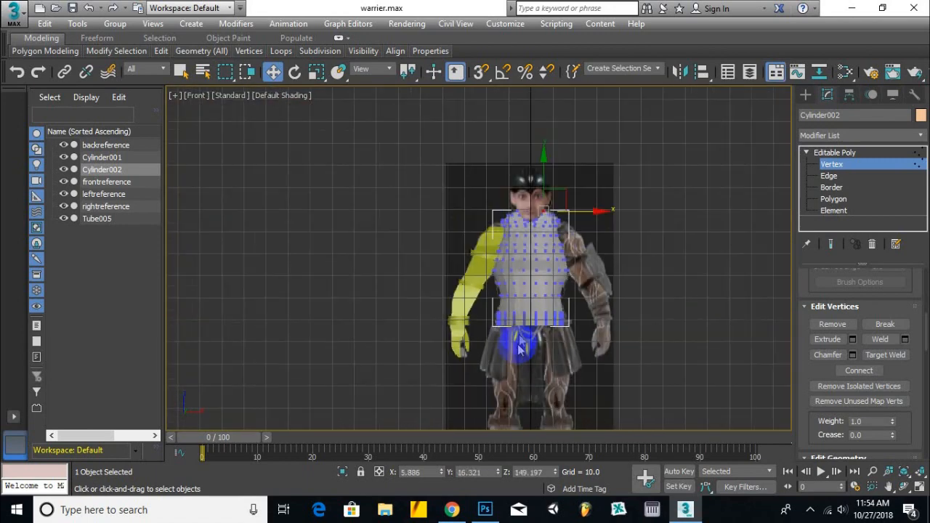
{"action": "middle_click_drag", "start_coordinate": [580, 365], "coordinate": [565, 357], "text": "alt"}
{"action": "scroll", "coordinate": [565, 357], "scroll_direction": "up", "scroll_amount": 3}
{"action": "key", "text": "1"}
{"action": "scroll", "coordinate": [560, 357], "scroll_direction": "down", "scroll_amount": 3}
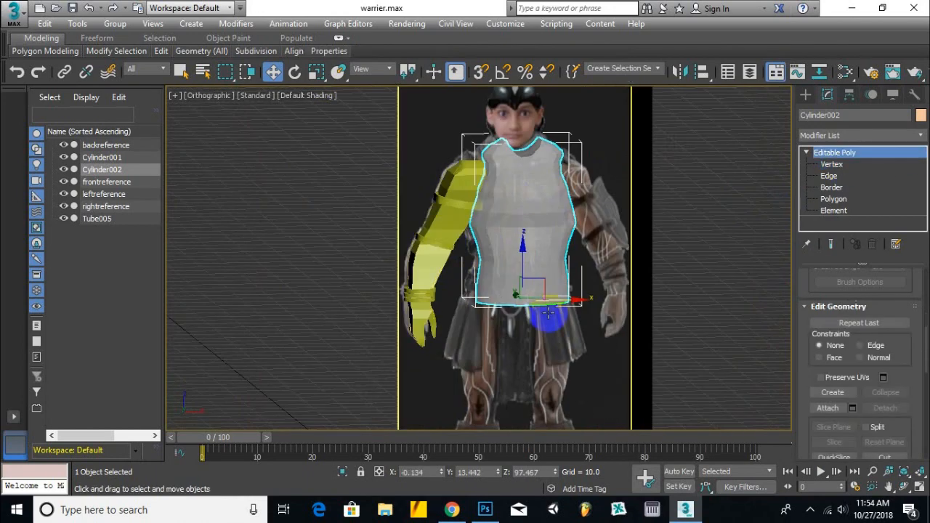
Copy the yellow arm, mirror the copy and place it at the opposite shoulder.
{"action": "left_click", "coordinate": [493, 187]}
{"action": "left_click", "coordinate": [503, 364]}
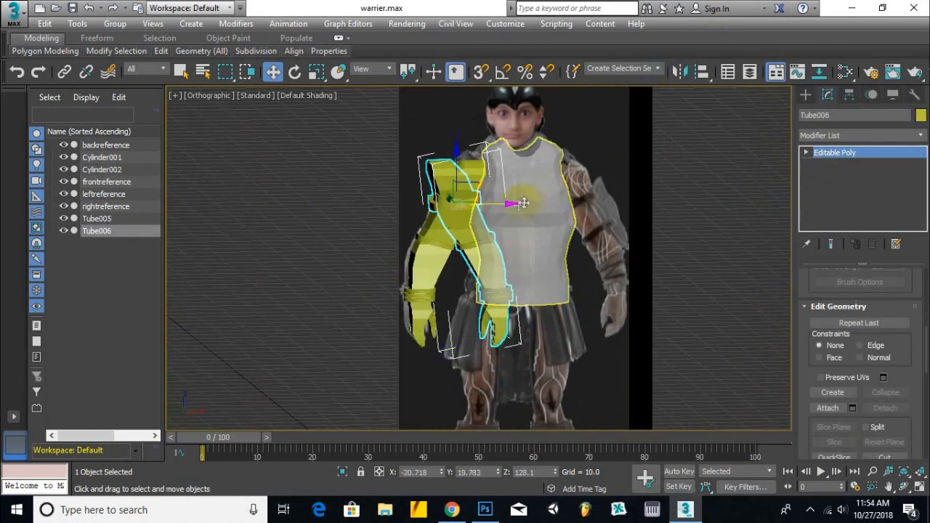
{"action": "scroll", "coordinate": [523, 178], "scroll_direction": "up", "scroll_amount": 5}
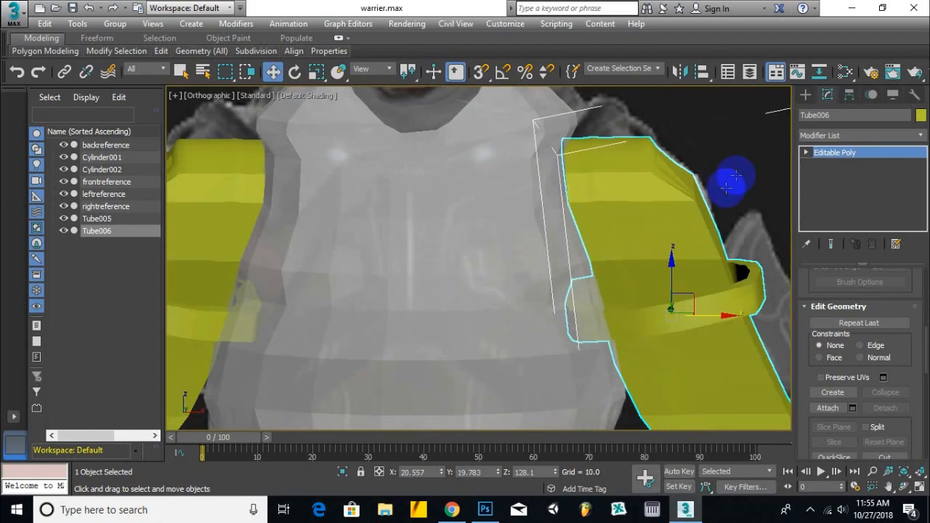
{"action": "scroll", "coordinate": [727, 187], "scroll_direction": "down", "scroll_amount": 5}
Select the torso and turn off its see-through display.
{"action": "left_click", "coordinate": [662, 244]}
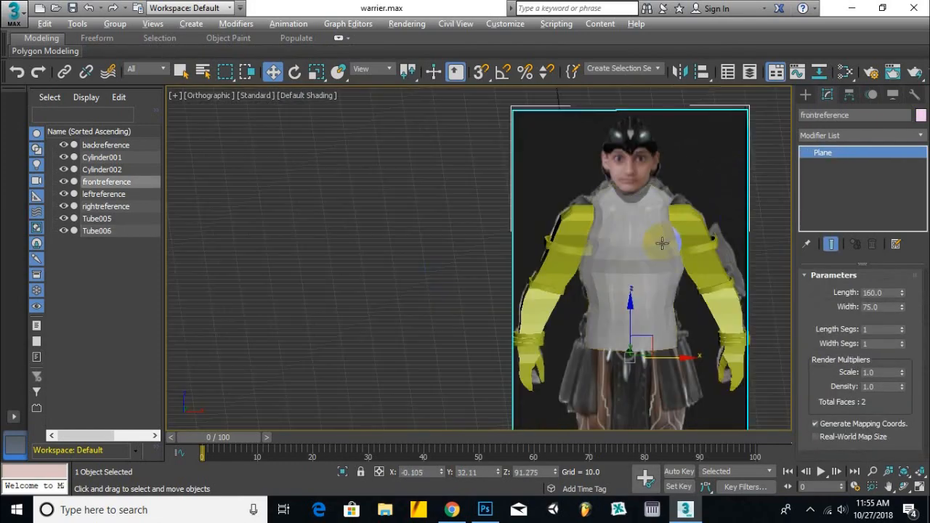
{"action": "middle_click_drag", "start_coordinate": [665, 184], "coordinate": [630, 195], "text": "alt"}
{"action": "left_click", "coordinate": [631, 311]}
{"action": "middle_click_drag", "start_coordinate": [729, 348], "coordinate": [505, 290]}
{"action": "key", "text": "f"}
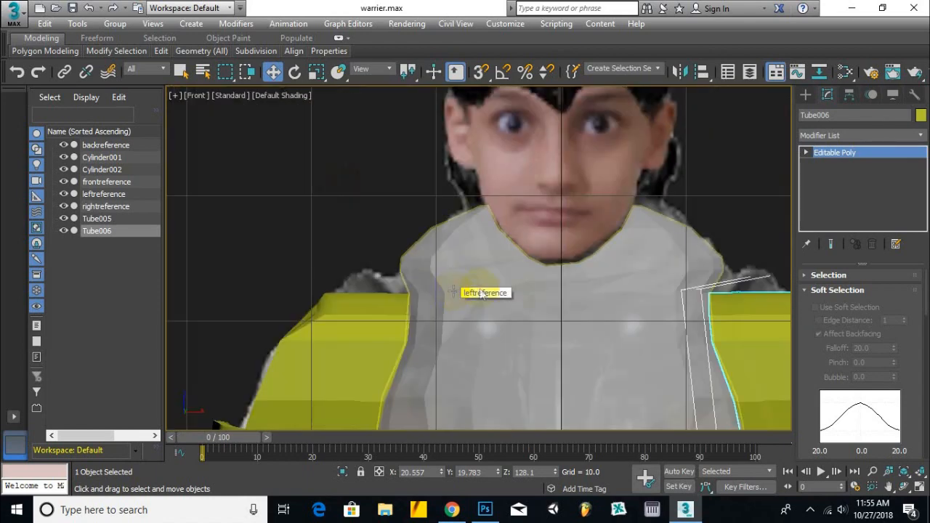
{"action": "left_click", "coordinate": [629, 301]}
{"action": "scroll", "coordinate": [578, 181], "scroll_direction": "down", "scroll_amount": 3}
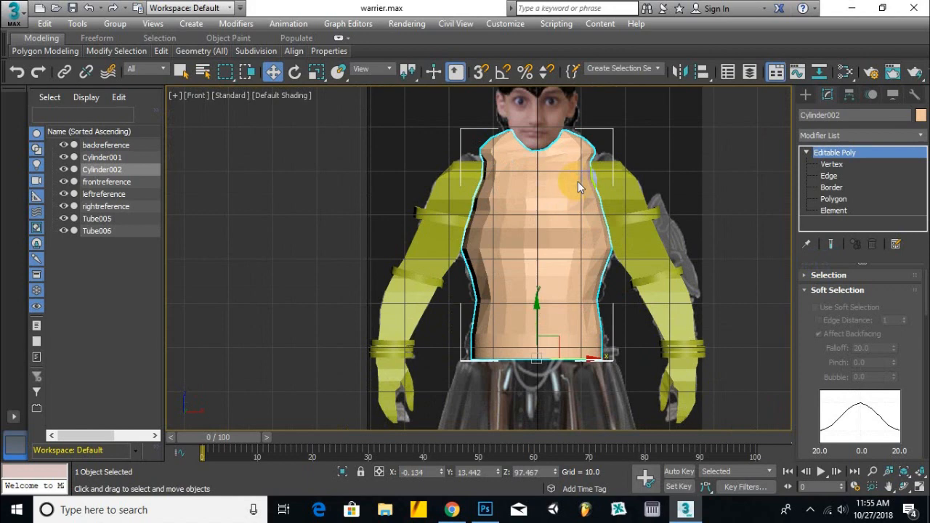
{"action": "mouse_move", "coordinate": [665, 211]}
{"action": "middle_mouse_down", "text": "alt"}
{"action": "mouse_move", "coordinate": [664, 220]}
{"action": "mouse_move", "coordinate": [690, 222]}
{"action": "mouse_move", "coordinate": [583, 229]}
{"action": "mouse_move", "coordinate": [577, 218]}
{"action": "middle_mouse_up", "text": "alt"}
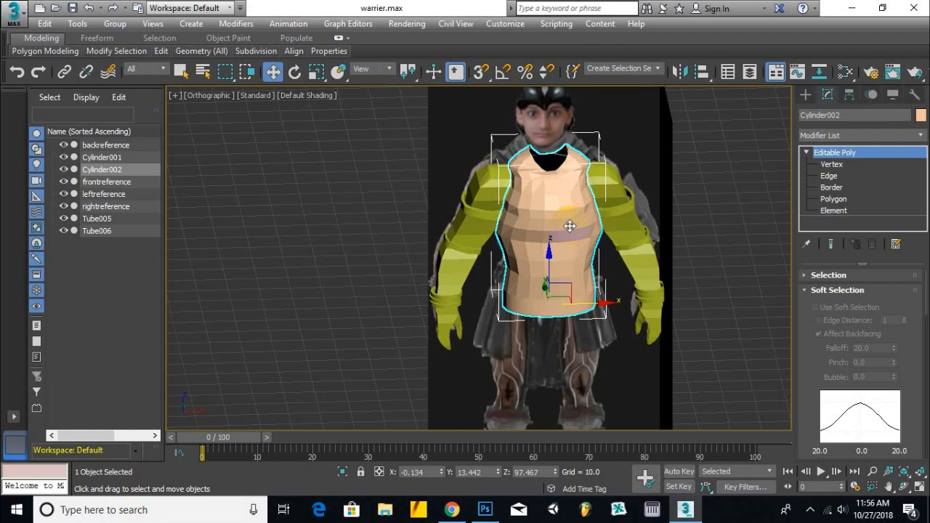
Create a cylinder with a radius of about 6.6 below the torso in the front view and set its height to 5.
{"action": "key", "text": "f"}
{"action": "middle_click_drag", "start_coordinate": [594, 279], "coordinate": [597, 183]}
{"action": "scroll", "coordinate": [597, 182], "scroll_direction": "up", "scroll_amount": 2}
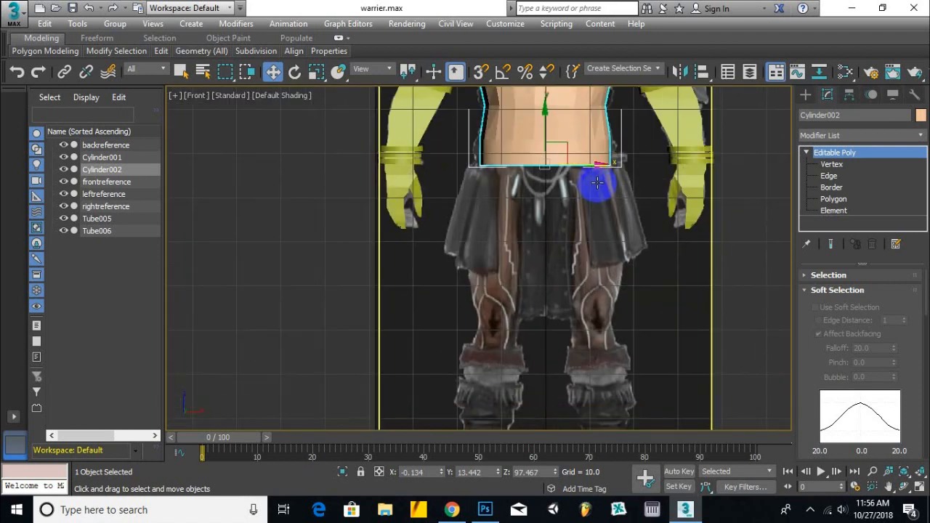
{"action": "left_click", "coordinate": [805, 95]}
{"action": "left_click", "coordinate": [833, 206]}
{"action": "mouse_move", "coordinate": [573, 205]}
{"action": "left_mouse_down"}
{"action": "mouse_move", "coordinate": [587, 222]}
{"action": "mouse_move", "coordinate": [603, 205]}
{"action": "mouse_move", "coordinate": [575, 240]}
{"action": "mouse_move", "coordinate": [830, 208]}
{"action": "left_mouse_up"}
{"action": "left_click", "coordinate": [304, 95]}
{"action": "left_click", "coordinate": [295, 70]}
{"action": "left_click", "coordinate": [827, 94]}
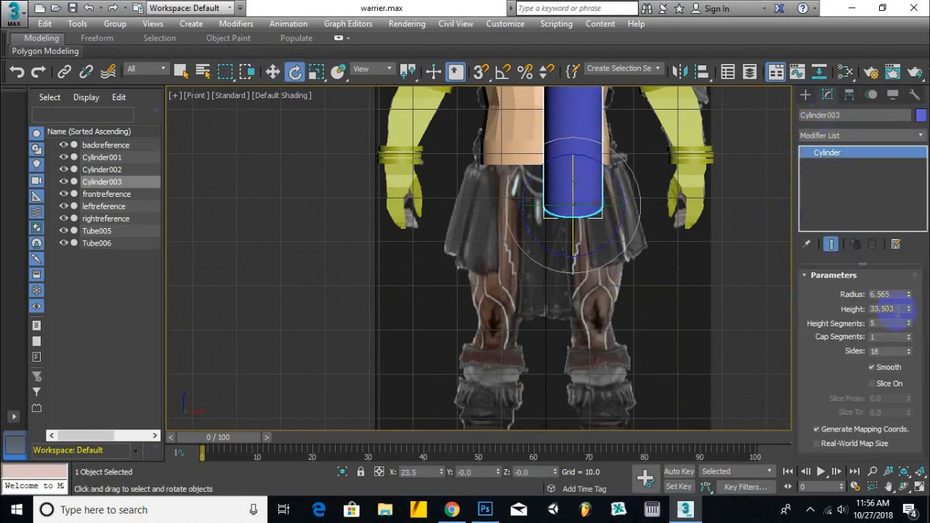
{"action": "type", "text": "5"}
{"action": "key", "text": "Return"}
Rotate the new cylinder upright and position it under the torso at the top of the leg.
{"action": "key", "text": "w"}
{"action": "left_click_drag", "start_coordinate": [639, 214], "coordinate": [561, 217]}
{"action": "key", "text": "l"}
{"action": "key", "text": "e"}
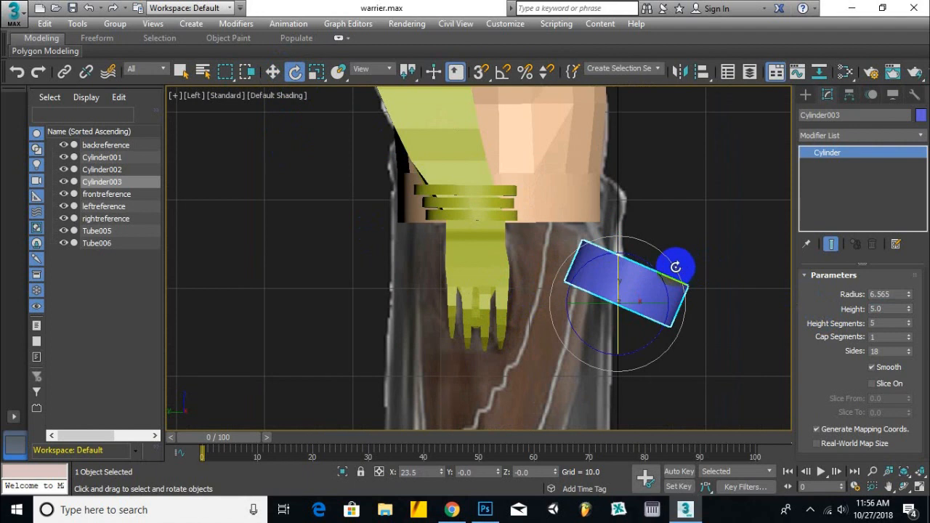
{"action": "key", "text": "w"}
{"action": "left_click_drag", "start_coordinate": [615, 266], "coordinate": [553, 275]}
Scale the cylinder uniformly to about 171.6 percent to fit the upper leg in the references.
{"action": "key", "text": "r"}
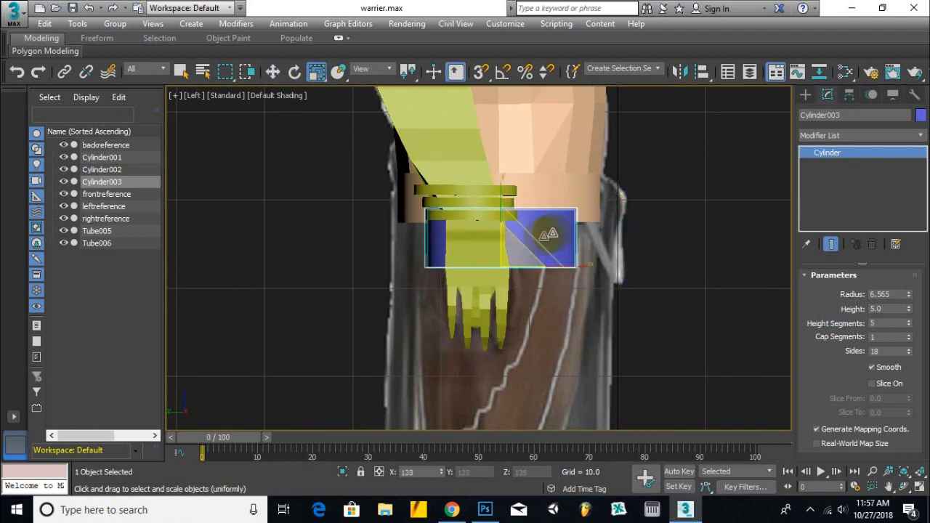
{"action": "key", "text": "f"}
{"action": "scroll", "coordinate": [623, 208], "scroll_direction": "down", "scroll_amount": 5}
{"action": "middle_click_drag", "start_coordinate": [623, 208], "coordinate": [484, 235], "text": "alt"}
{"action": "scroll", "coordinate": [544, 218], "scroll_direction": "up", "scroll_amount": 5}
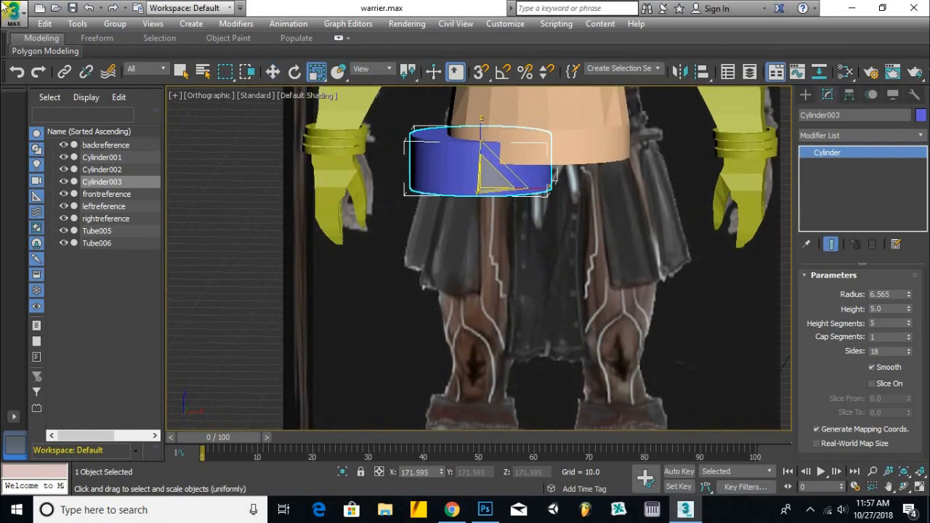
{"action": "key", "text": "f"}
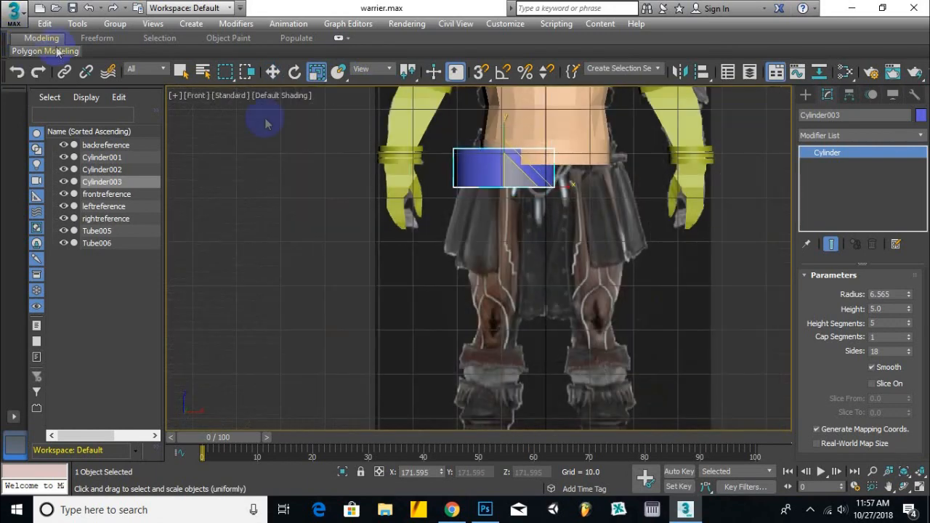
Narrow the cylinder along the X axis to a scale of about 140.7 percent, fitting one side of the hips.
{"action": "scroll", "coordinate": [517, 167], "scroll_direction": "up", "scroll_amount": 5}
{"action": "mouse_move", "coordinate": [552, 236]}
{"action": "left_mouse_down"}
{"action": "mouse_move", "coordinate": [542, 238]}
{"action": "mouse_move", "coordinate": [550, 237]}
{"action": "left_mouse_up"}
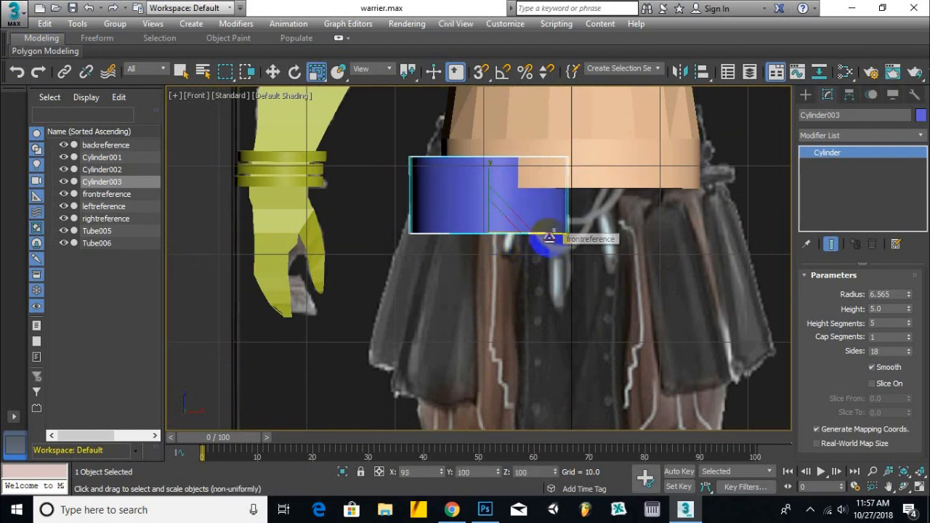
{"action": "scroll", "coordinate": [552, 238], "scroll_direction": "down", "scroll_amount": 6}
{"action": "middle_click_drag", "start_coordinate": [509, 264], "coordinate": [731, 253], "text": "alt"}
{"action": "key", "text": "l"}
{"action": "scroll", "coordinate": [670, 242], "scroll_direction": "up", "scroll_amount": 6}
{"action": "middle_click_drag", "start_coordinate": [669, 242], "coordinate": [720, 265], "text": "alt"}
{"action": "key", "text": "l"}
{"action": "key", "text": "f"}
Convert the hip cylinder to an editable poly and enter vertex editing.
{"action": "right_click", "coordinate": [465, 169]}
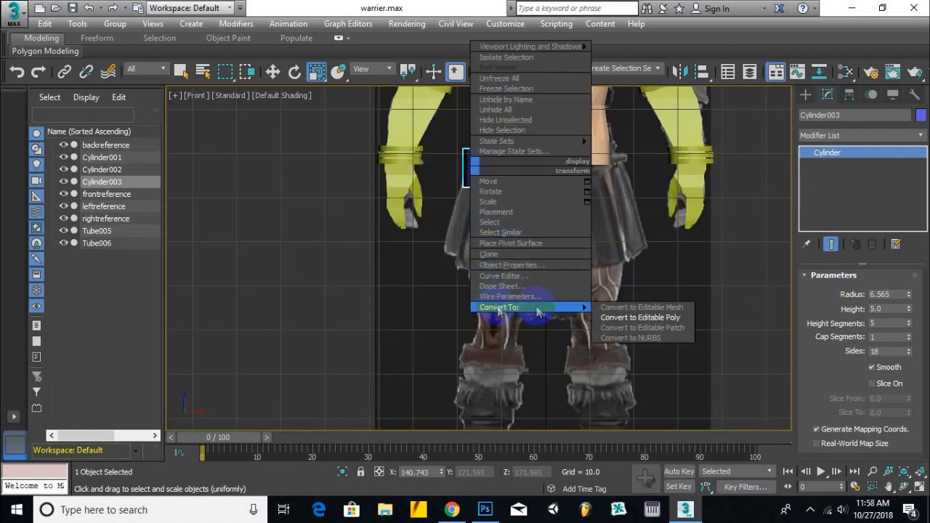
{"action": "left_click", "coordinate": [640, 307]}
{"action": "left_click", "coordinate": [806, 153]}
{"action": "left_click", "coordinate": [830, 165]}
Move the hip piece's upper outer vertices inward along X to match the waist outline in the reference.
{"action": "scroll", "coordinate": [458, 150], "scroll_direction": "up", "scroll_amount": 5}
{"action": "left_click_drag", "start_coordinate": [443, 131], "coordinate": [550, 214]}
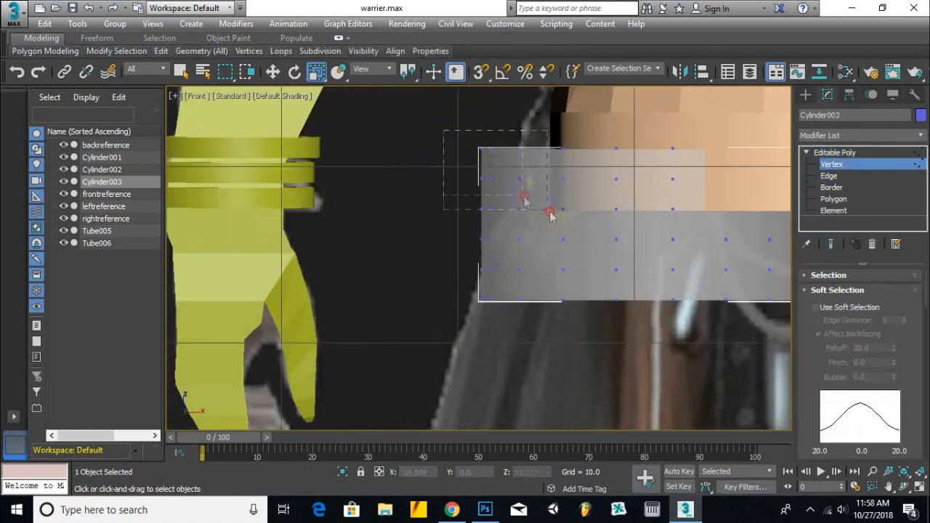
{"action": "left_click", "coordinate": [274, 71]}
{"action": "mouse_move", "coordinate": [594, 178]}
{"action": "left_mouse_down"}
{"action": "mouse_move", "coordinate": [623, 179]}
{"action": "mouse_move", "coordinate": [609, 181]}
{"action": "left_mouse_up"}
{"action": "left_click", "coordinate": [546, 173]}
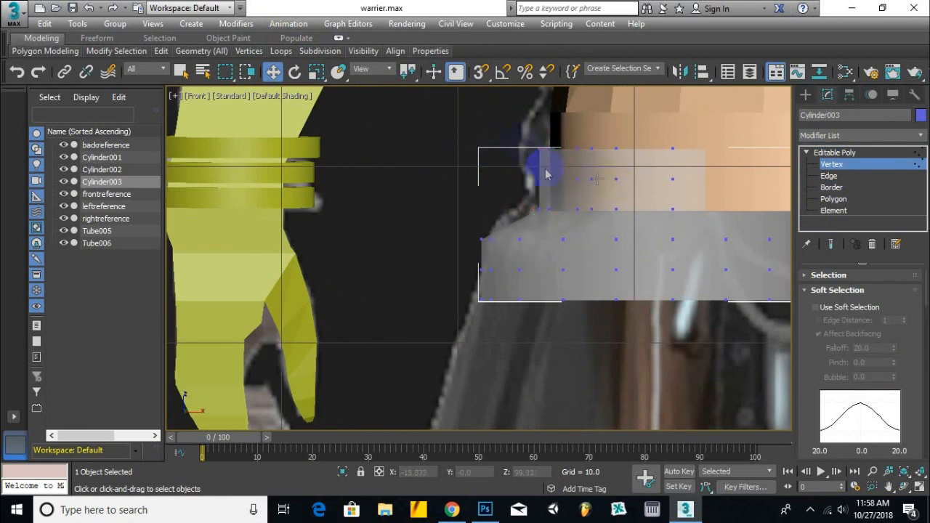
Move a column of the hip piece's upper front vertices about 0.95 along Y to fit the torso's waist.
{"action": "middle_click_drag", "start_coordinate": [569, 211], "coordinate": [506, 223], "text": "alt"}
{"action": "scroll", "coordinate": [538, 214], "scroll_direction": "up", "scroll_amount": 3}
{"action": "scroll", "coordinate": [561, 194], "scroll_direction": "down", "scroll_amount": 5}
{"action": "key", "text": "f"}
{"action": "scroll", "coordinate": [590, 201], "scroll_direction": "up", "scroll_amount": 3}
{"action": "middle_click_drag", "start_coordinate": [590, 202], "coordinate": [534, 186], "text": "alt"}
{"action": "left_click_drag", "start_coordinate": [382, 236], "coordinate": [360, 287]}
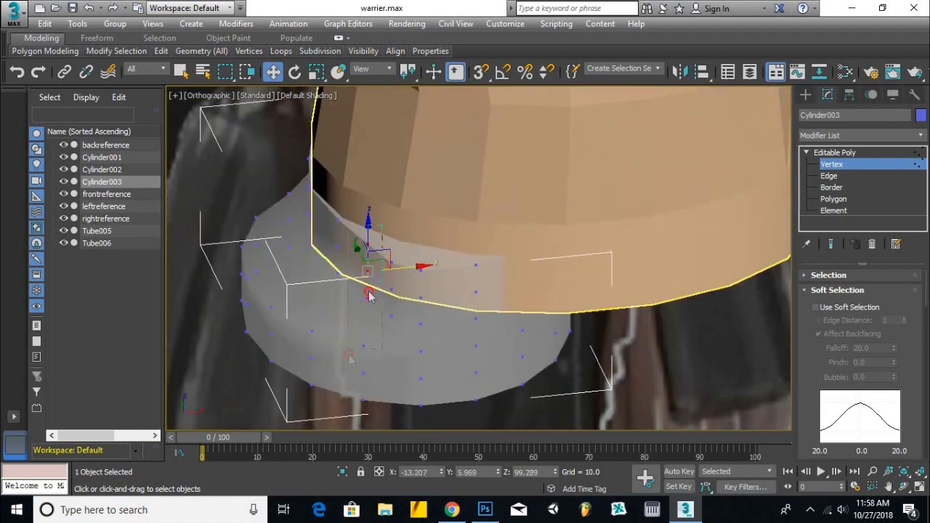
{"action": "scroll", "coordinate": [355, 308], "scroll_direction": "up", "scroll_amount": 3}
{"action": "left_click_drag", "start_coordinate": [370, 252], "coordinate": [410, 228]}
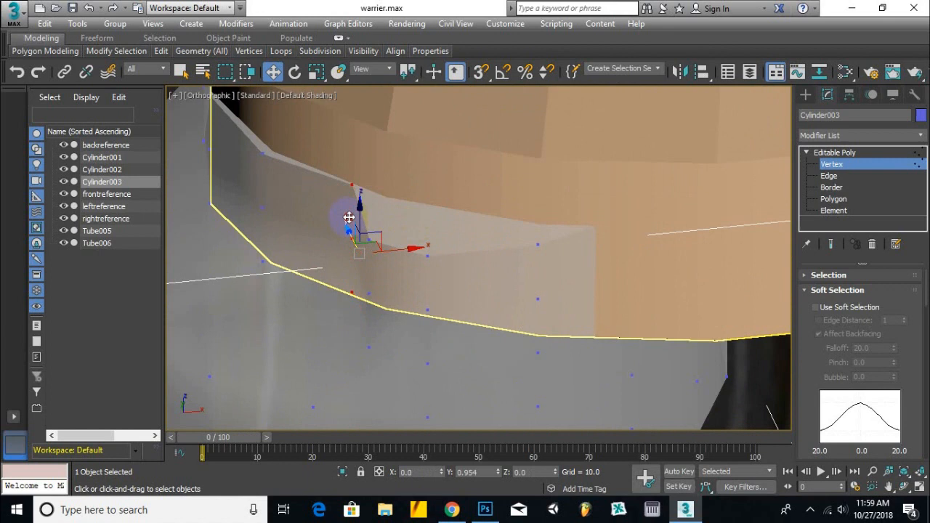
Shift the neighbouring upper front vertex columns of the hip piece along X to even out the rim.
{"action": "left_click_drag", "start_coordinate": [349, 365], "coordinate": [350, 365]}
{"action": "middle_click_drag", "start_coordinate": [350, 365], "coordinate": [383, 303], "text": "alt"}
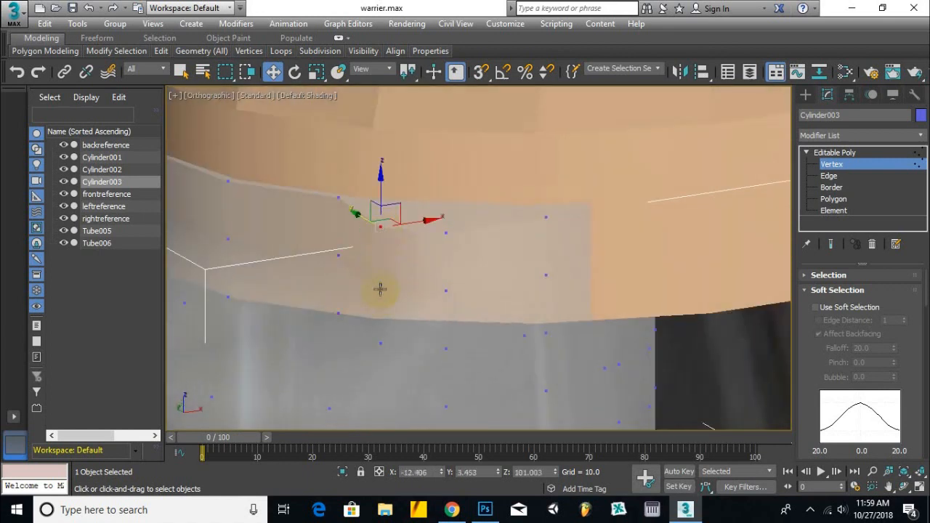
{"action": "middle_click_drag", "start_coordinate": [448, 311], "coordinate": [452, 233], "text": "alt"}
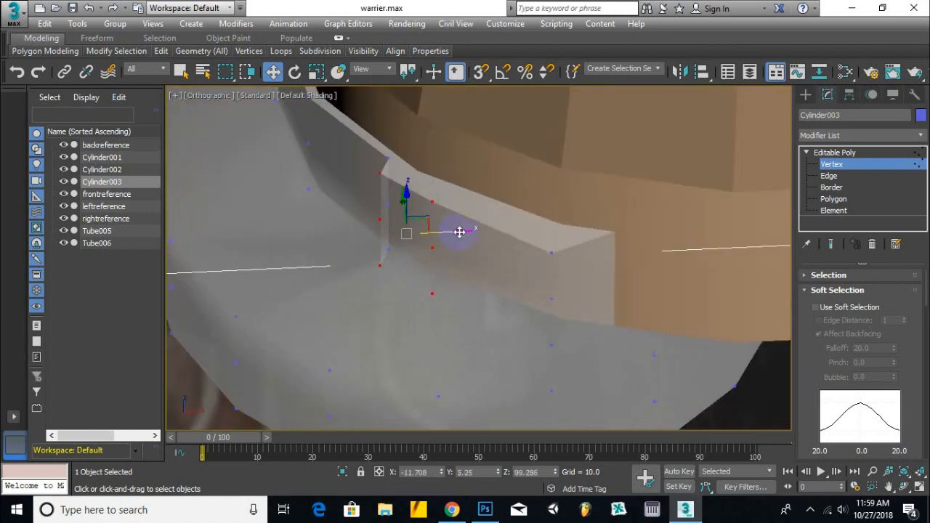
{"action": "scroll", "coordinate": [491, 245], "scroll_direction": "down", "scroll_amount": 5}
{"action": "scroll", "coordinate": [479, 245], "scroll_direction": "up", "scroll_amount": 3}
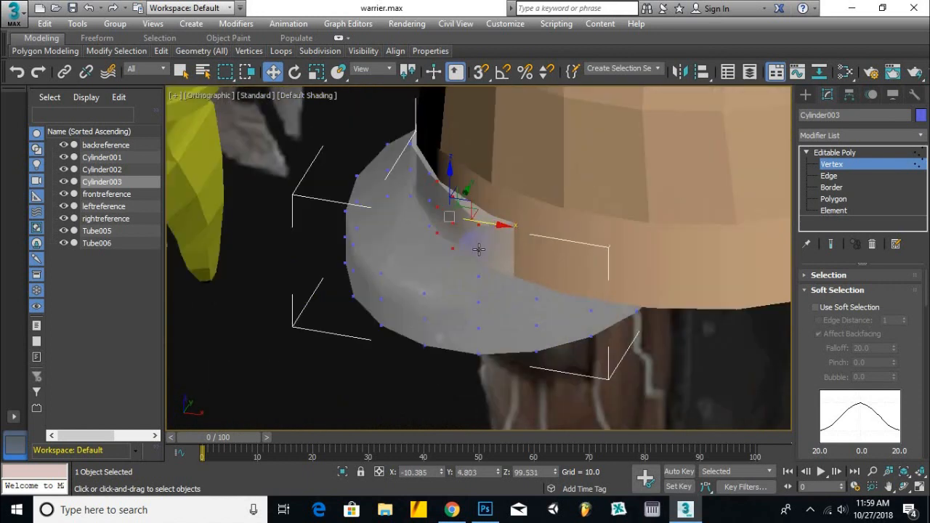
Move the hip piece's inner front vertex columns along Y to follow the curve of the torso's lower edge.
{"action": "left_click_drag", "start_coordinate": [475, 200], "coordinate": [479, 200]}
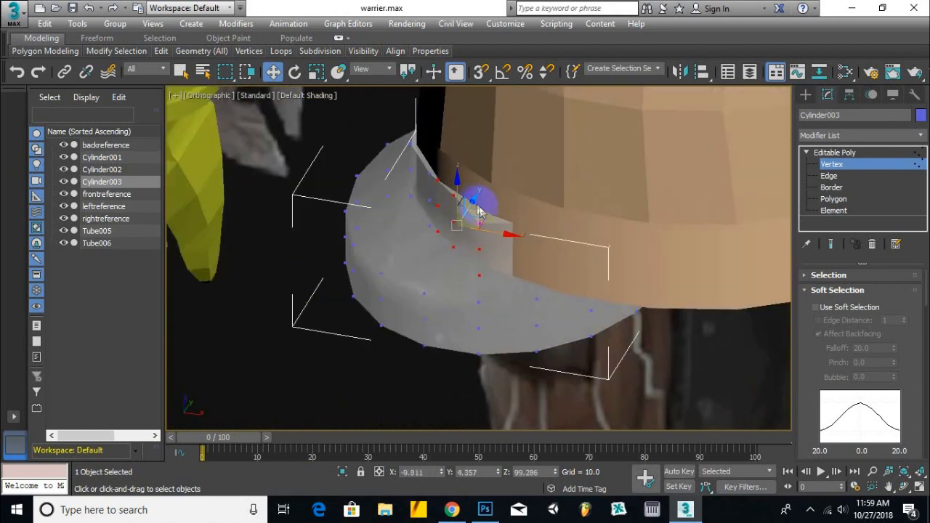
{"action": "left_click_drag", "start_coordinate": [506, 217], "coordinate": [502, 212]}
{"action": "mouse_move", "coordinate": [502, 212]}
{"action": "middle_mouse_down", "text": "alt"}
{"action": "mouse_move", "coordinate": [565, 202]}
{"action": "mouse_move", "coordinate": [562, 175]}
{"action": "mouse_move", "coordinate": [525, 231]}
{"action": "mouse_move", "coordinate": [508, 218]}
{"action": "mouse_move", "coordinate": [534, 229]}
{"action": "mouse_move", "coordinate": [509, 291]}
{"action": "mouse_move", "coordinate": [565, 259]}
{"action": "mouse_move", "coordinate": [492, 315]}
{"action": "mouse_move", "coordinate": [446, 374]}
{"action": "mouse_move", "coordinate": [530, 274]}
{"action": "mouse_move", "coordinate": [546, 170]}
{"action": "mouse_move", "coordinate": [564, 197]}
{"action": "mouse_move", "coordinate": [516, 208]}
{"action": "middle_mouse_up", "text": "alt"}
{"action": "left_click_drag", "start_coordinate": [517, 208], "coordinate": [453, 221]}
{"action": "middle_click_drag", "start_coordinate": [453, 220], "coordinate": [557, 299], "text": "alt"}
{"action": "scroll", "coordinate": [539, 253], "scroll_direction": "down", "scroll_amount": 4}
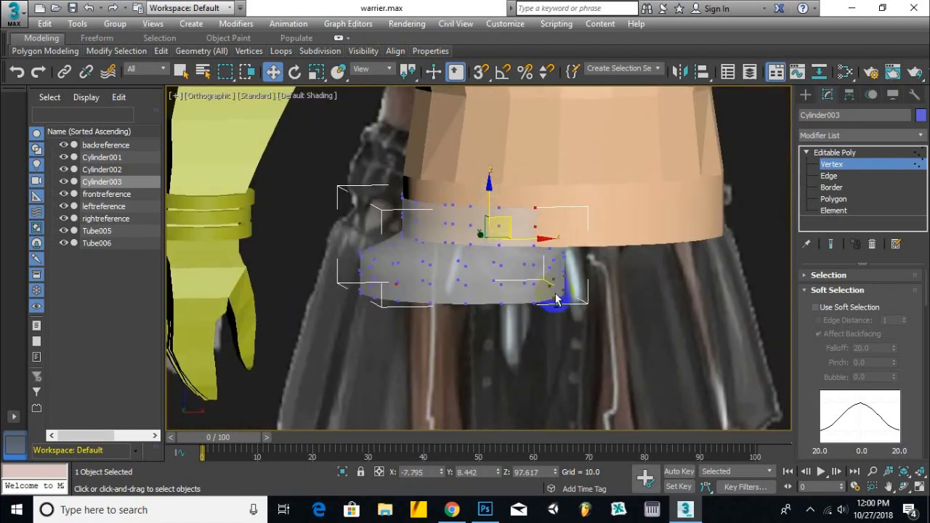
Move the hip piece's outer rear vertices about -1.6 along Y to round the back of the hip.
{"action": "key", "text": "f"}
{"action": "scroll", "coordinate": [511, 201], "scroll_direction": "down", "scroll_amount": 4}
{"action": "scroll", "coordinate": [504, 203], "scroll_direction": "up", "scroll_amount": 3}
{"action": "middle_click_drag", "start_coordinate": [504, 200], "coordinate": [551, 174], "text": "alt"}
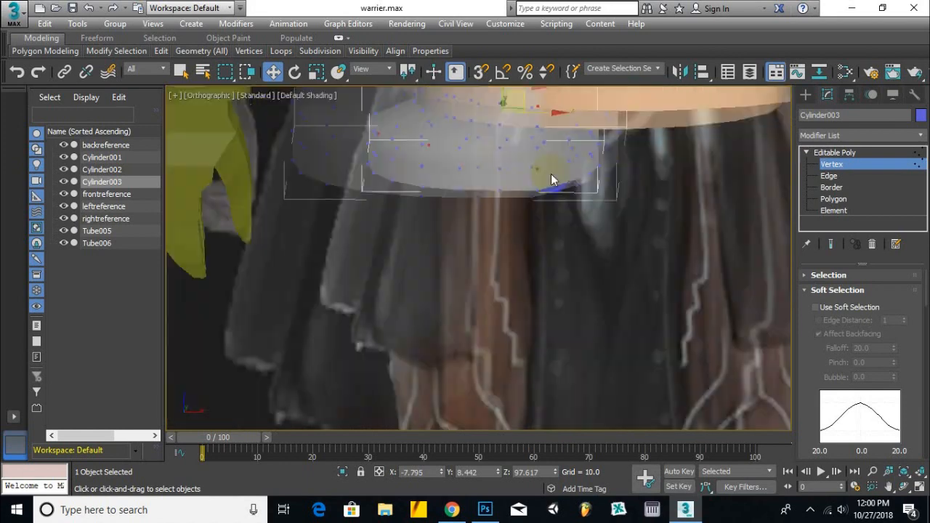
{"action": "scroll", "coordinate": [551, 173], "scroll_direction": "up", "scroll_amount": 3}
{"action": "middle_click_drag", "start_coordinate": [535, 237], "coordinate": [573, 208], "text": "alt"}
{"action": "middle_click_drag", "start_coordinate": [509, 248], "coordinate": [621, 200], "text": "alt"}
{"action": "middle_click_drag", "start_coordinate": [604, 290], "coordinate": [741, 303], "text": "alt"}
{"action": "scroll", "coordinate": [638, 295], "scroll_direction": "down", "scroll_amount": 5}
{"action": "scroll", "coordinate": [681, 326], "scroll_direction": "up", "scroll_amount": 6}
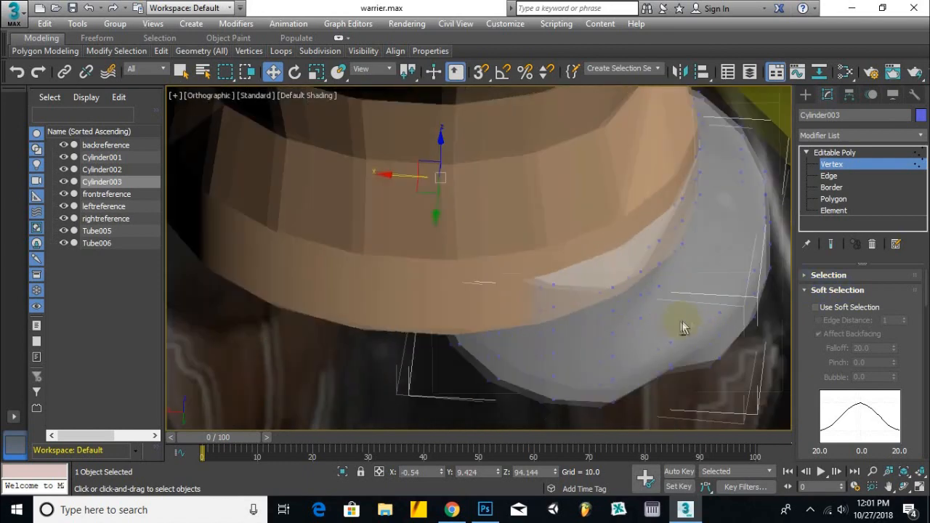
{"action": "middle_click_drag", "start_coordinate": [681, 327], "coordinate": [663, 240], "text": "alt"}
{"action": "middle_click_drag", "start_coordinate": [717, 252], "coordinate": [741, 324], "text": "alt"}
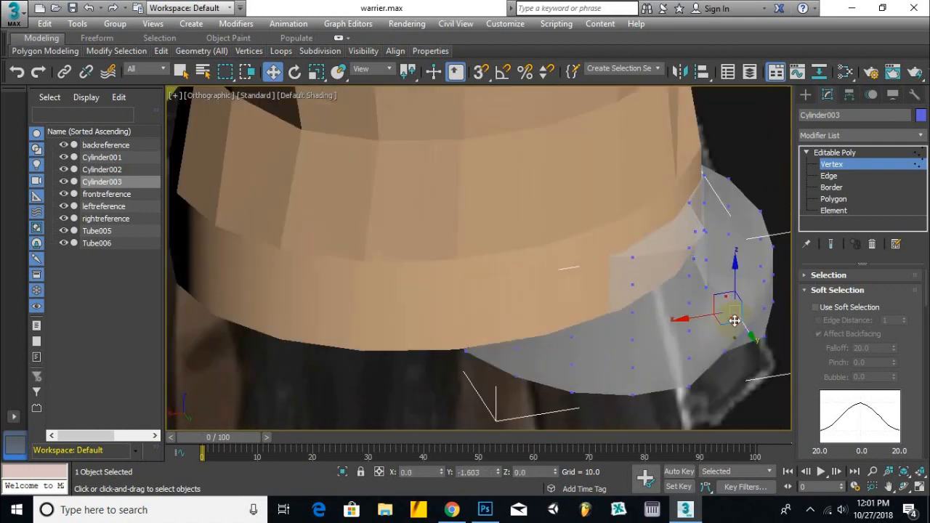
Move the hip piece's upper rear rim vertices along Y to fit the torso's back waistline.
{"action": "scroll", "coordinate": [709, 323], "scroll_direction": "down", "scroll_amount": 3}
{"action": "middle_click_drag", "start_coordinate": [724, 291], "coordinate": [685, 354], "text": "alt"}
{"action": "scroll", "coordinate": [680, 280], "scroll_direction": "up", "scroll_amount": 5}
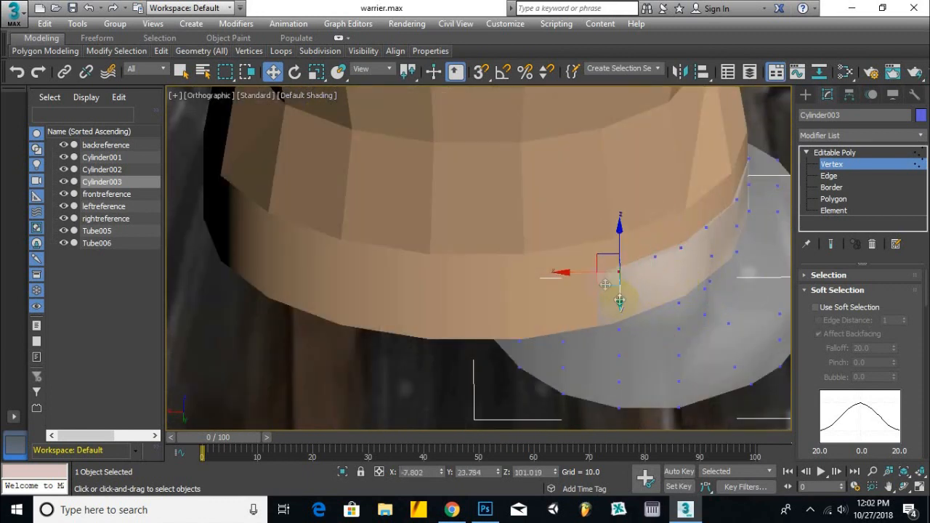
{"action": "middle_click_drag", "start_coordinate": [566, 324], "coordinate": [412, 373], "text": "alt"}
Extrude the hip piece's bottom face downward to start the upper leg.
{"action": "key", "text": "f"}
{"action": "scroll", "coordinate": [542, 216], "scroll_direction": "up", "scroll_amount": 2}
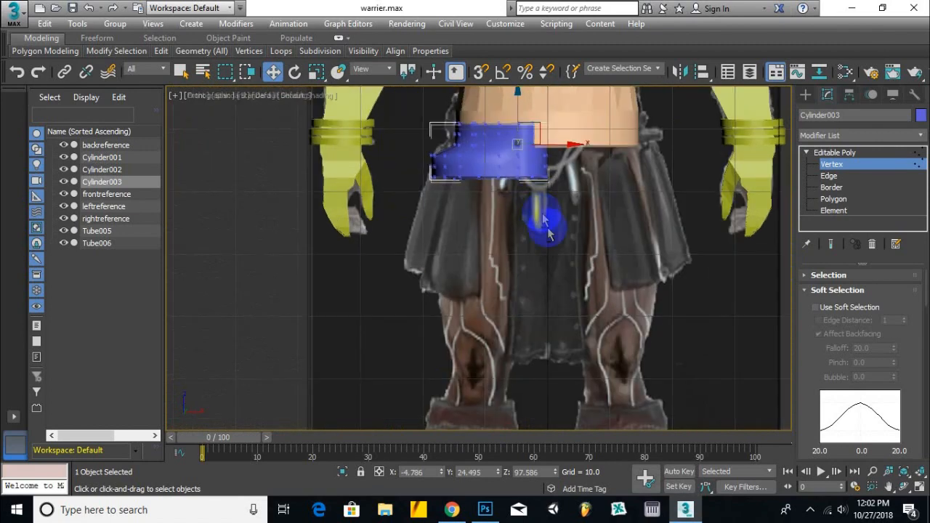
{"action": "middle_click_drag", "start_coordinate": [541, 216], "coordinate": [793, 254], "text": "alt"}
{"action": "left_click", "coordinate": [834, 198]}
{"action": "left_click", "coordinate": [555, 212]}
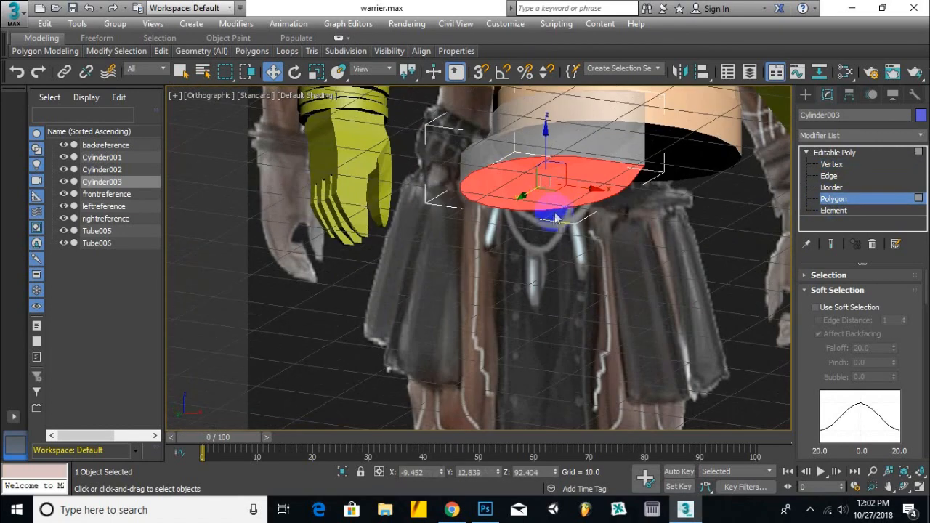
{"action": "key", "text": "f"}
{"action": "scroll", "coordinate": [536, 228], "scroll_direction": "down", "scroll_amount": 2}
{"action": "scroll", "coordinate": [848, 369], "scroll_direction": "down", "scroll_amount": 3}
{"action": "left_click", "coordinate": [828, 318]}
{"action": "scroll", "coordinate": [506, 209], "scroll_direction": "up", "scroll_amount": 4}
{"action": "middle_click_drag", "start_coordinate": [507, 209], "coordinate": [497, 200], "text": "alt"}
{"action": "left_click_drag", "start_coordinate": [497, 200], "coordinate": [502, 158]}
Scale the extruded bottom face uniformly to match the upper leg's width in the front reference.
{"action": "key", "text": "f"}
{"action": "scroll", "coordinate": [482, 244], "scroll_direction": "down", "scroll_amount": 4}
{"action": "scroll", "coordinate": [482, 244], "scroll_direction": "up", "scroll_amount": 2}
{"action": "left_click", "coordinate": [317, 72]}
{"action": "left_click_drag", "start_coordinate": [527, 220], "coordinate": [526, 212]}
{"action": "key", "text": "w"}
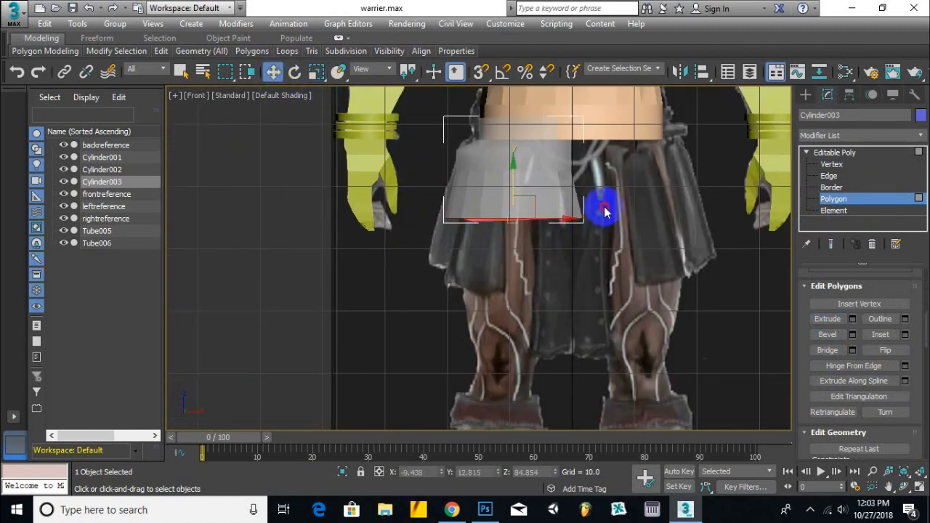
Move the inner bottom vertices of the upper leg along X to align with the body's centre line.
{"action": "key", "text": "1"}
{"action": "left_click_drag", "start_coordinate": [615, 201], "coordinate": [521, 246]}
{"action": "left_click_drag", "start_coordinate": [612, 218], "coordinate": [601, 218]}
{"action": "scroll", "coordinate": [543, 206], "scroll_direction": "up", "scroll_amount": 3}
{"action": "left_click_drag", "start_coordinate": [612, 258], "coordinate": [615, 257]}
{"action": "scroll", "coordinate": [613, 257], "scroll_direction": "down", "scroll_amount": 2}
Extrude the leg's bottom face down to the side skirt's hem and scale it narrower to taper the thigh.
{"action": "left_click", "coordinate": [834, 199]}
{"action": "middle_click_drag", "start_coordinate": [698, 280], "coordinate": [588, 287], "text": "alt"}
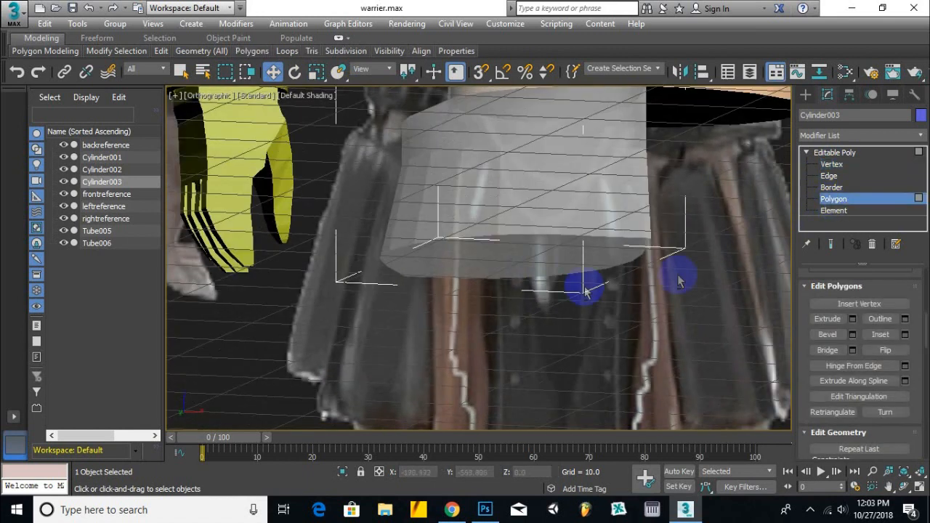
{"action": "left_click", "coordinate": [540, 287]}
{"action": "left_click", "coordinate": [827, 319]}
{"action": "left_click_drag", "start_coordinate": [524, 258], "coordinate": [536, 218]}
{"action": "key", "text": "f"}
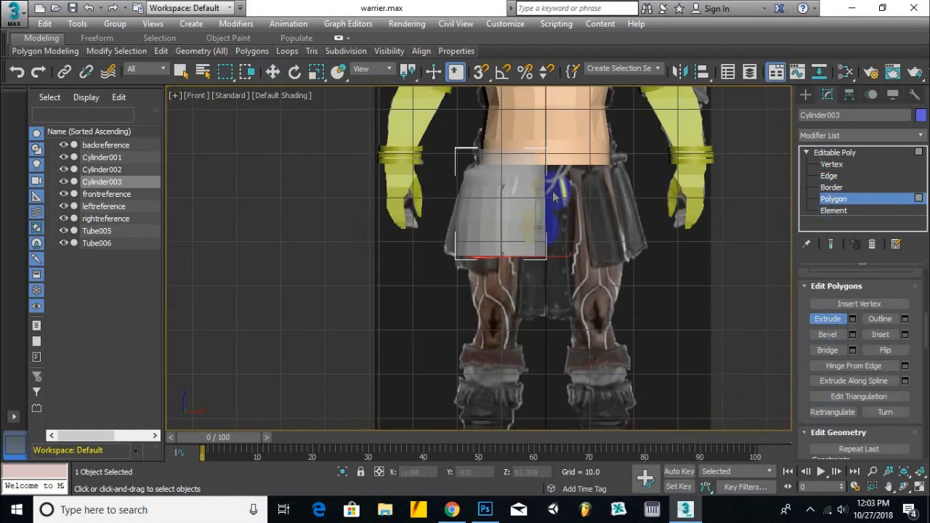
{"action": "right_click", "coordinate": [419, 213]}
{"action": "scroll", "coordinate": [421, 214], "scroll_direction": "up", "scroll_amount": 2}
{"action": "left_click", "coordinate": [317, 72]}
{"action": "scroll", "coordinate": [513, 260], "scroll_direction": "down", "scroll_amount": 1}
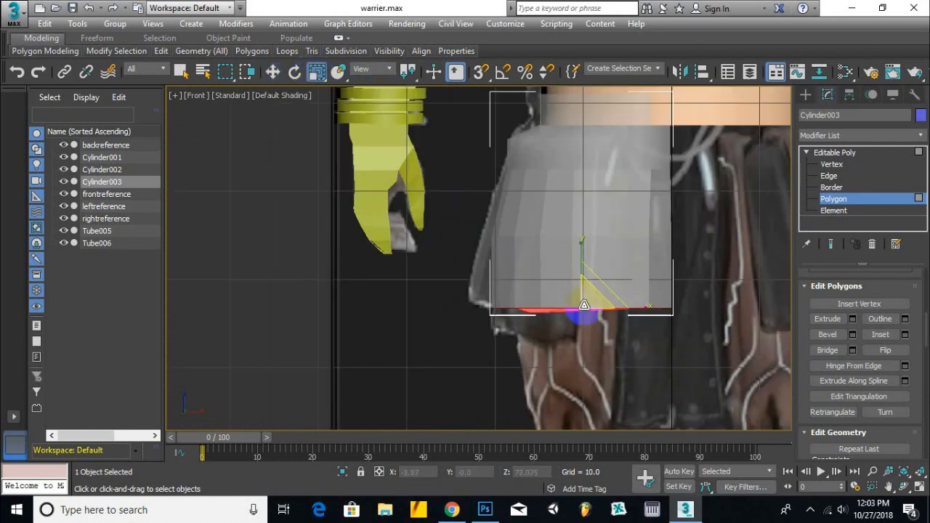
Adjust the inner vertices of the thigh's two lowest rings along X to smooth the inner leg outline.
{"action": "key", "text": "1"}
{"action": "key", "text": "w"}
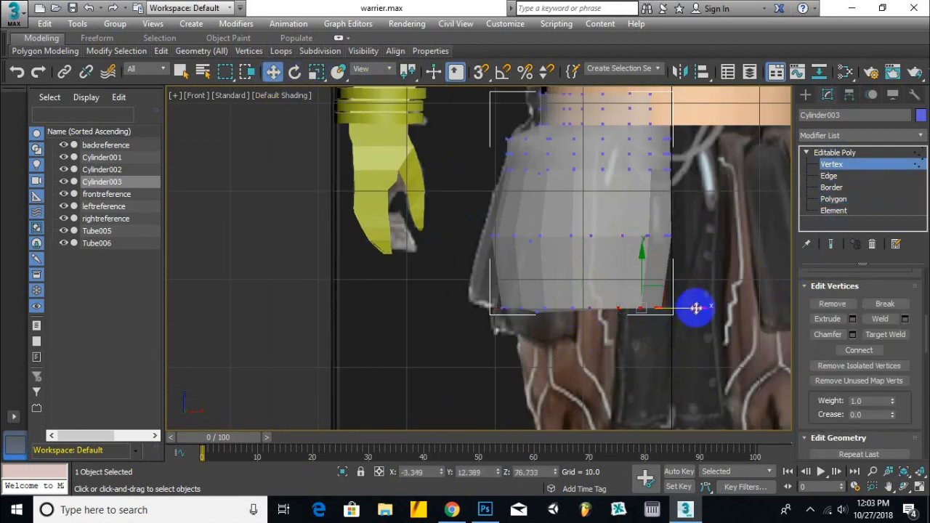
{"action": "scroll", "coordinate": [682, 354], "scroll_direction": "down", "scroll_amount": 2}
{"action": "middle_click_drag", "start_coordinate": [684, 316], "coordinate": [668, 272]}
{"action": "left_click_drag", "start_coordinate": [676, 242], "coordinate": [643, 220]}
{"action": "left_click_drag", "start_coordinate": [705, 231], "coordinate": [703, 231]}
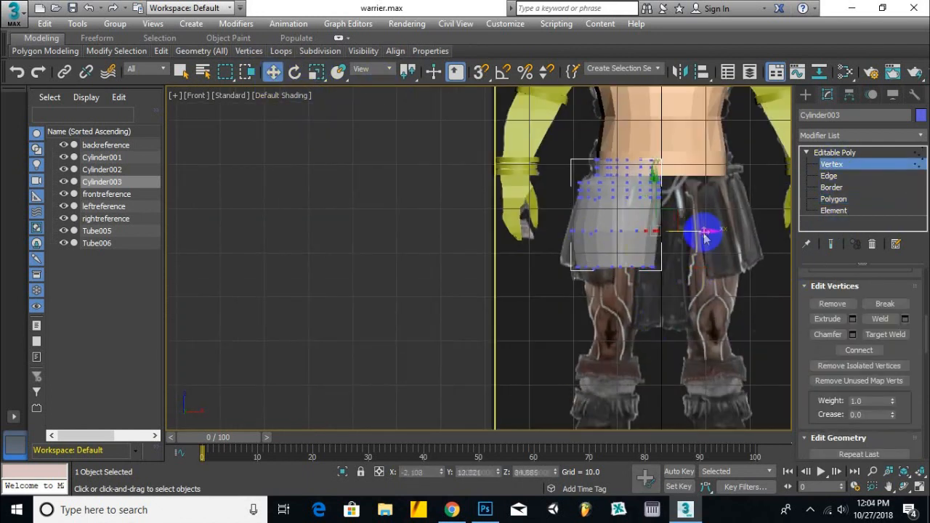
Extrude the thigh's bottom face down to the knee and scale it uniformly to about 73 percent.
{"action": "left_click", "coordinate": [834, 199]}
{"action": "middle_click_drag", "start_coordinate": [685, 282], "coordinate": [551, 259], "text": "alt"}
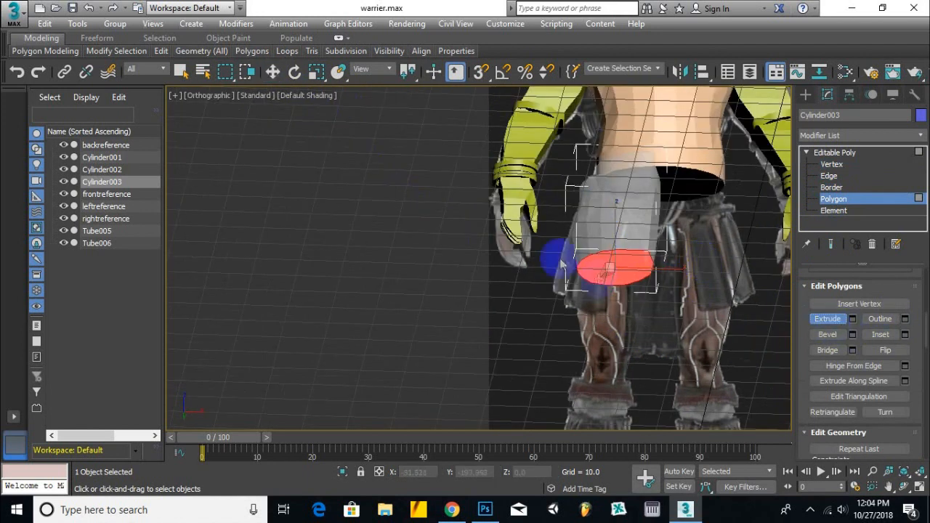
{"action": "key", "text": "f"}
{"action": "key", "text": "r"}
{"action": "scroll", "coordinate": [510, 304], "scroll_direction": "up", "scroll_amount": 2}
{"action": "left_click_drag", "start_coordinate": [510, 304], "coordinate": [496, 328]}
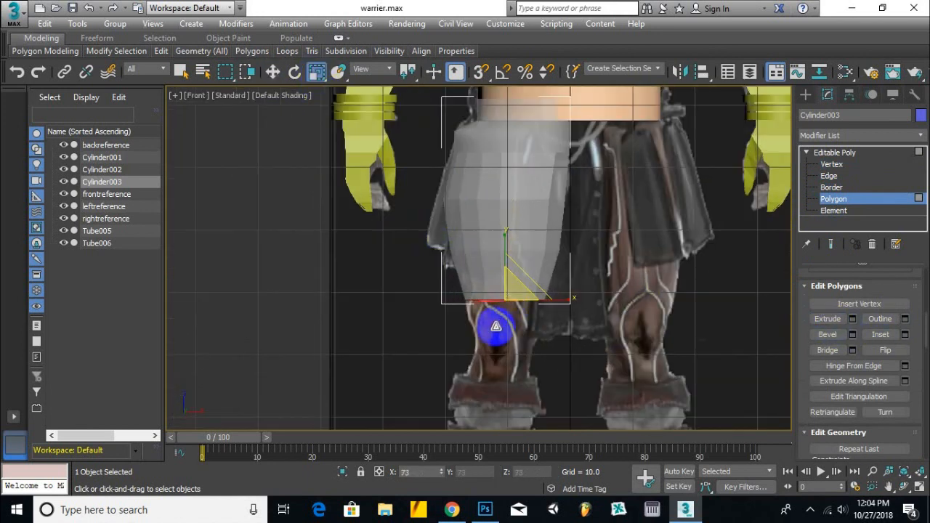
Extrude the bottom face a short way over the knee and scale it to about 84 percent.
{"action": "middle_click_drag", "start_coordinate": [525, 328], "coordinate": [526, 280], "text": "alt"}
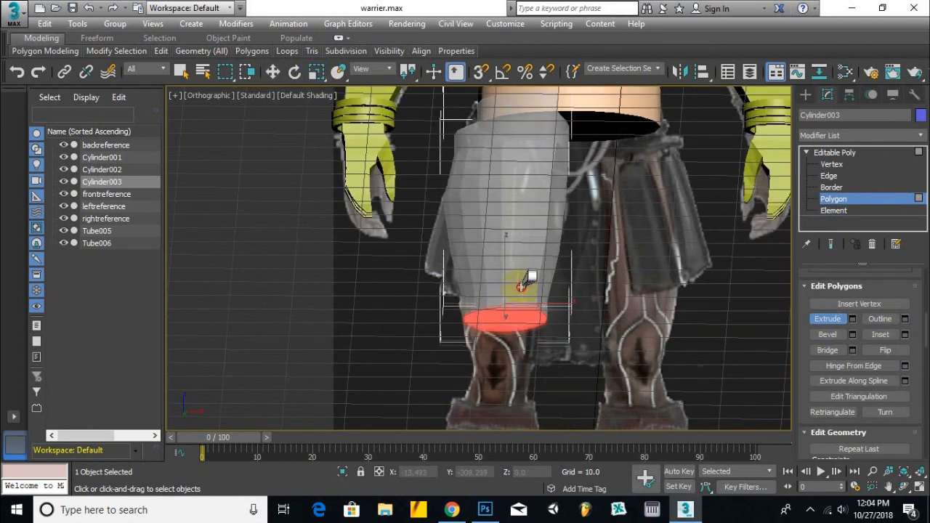
{"action": "left_click_drag", "start_coordinate": [524, 313], "coordinate": [530, 280]}
{"action": "key", "text": "f"}
{"action": "left_click", "coordinate": [316, 71]}
{"action": "scroll", "coordinate": [499, 301], "scroll_direction": "up", "scroll_amount": 2}
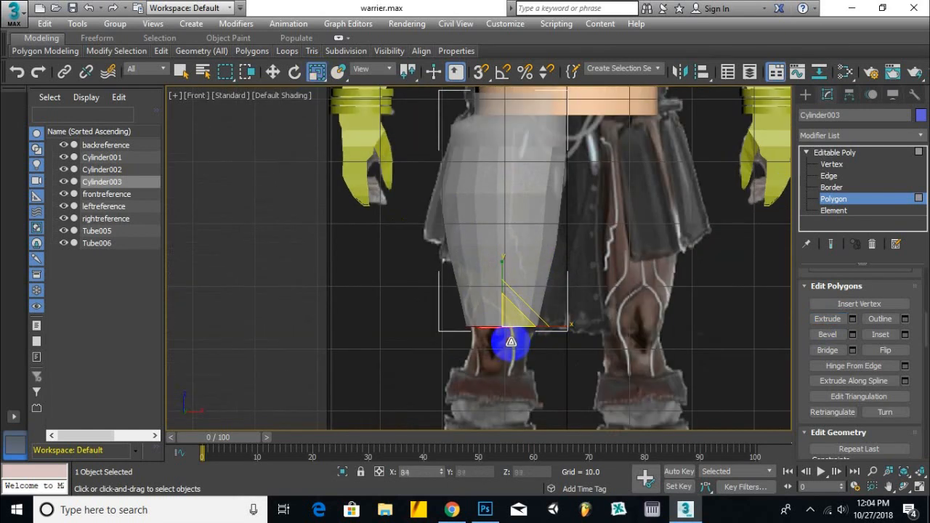
{"action": "scroll", "coordinate": [644, 310], "scroll_direction": "down", "scroll_amount": 3}
{"action": "scroll", "coordinate": [571, 360], "scroll_direction": "up", "scroll_amount": 3}
Extrude the leg's bottom face straight down to the boot cuff and adjust its height along Y.
{"action": "key", "text": "shift+e"}
{"action": "scroll", "coordinate": [554, 267], "scroll_direction": "up", "scroll_amount": 2}
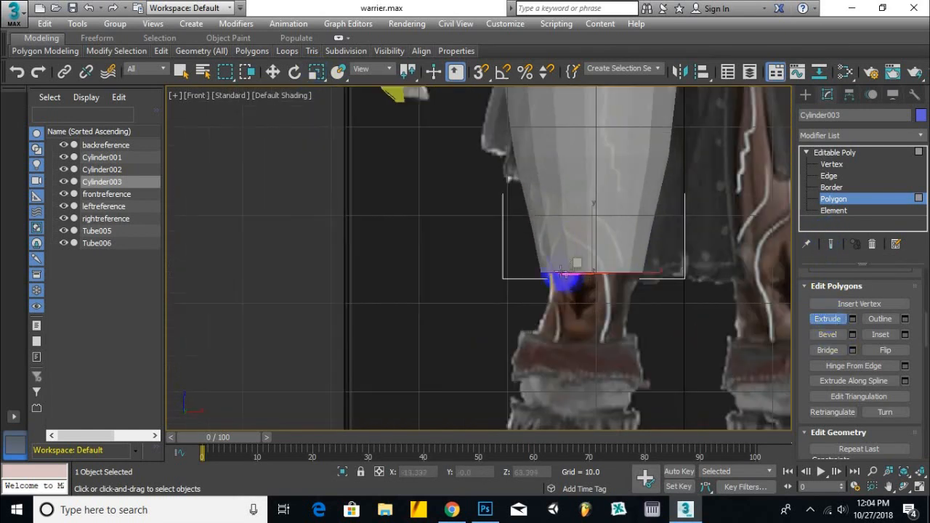
{"action": "scroll", "coordinate": [574, 263], "scroll_direction": "up", "scroll_amount": 2}
{"action": "scroll", "coordinate": [592, 243], "scroll_direction": "down", "scroll_amount": 4}
{"action": "scroll", "coordinate": [496, 359], "scroll_direction": "up", "scroll_amount": 4}
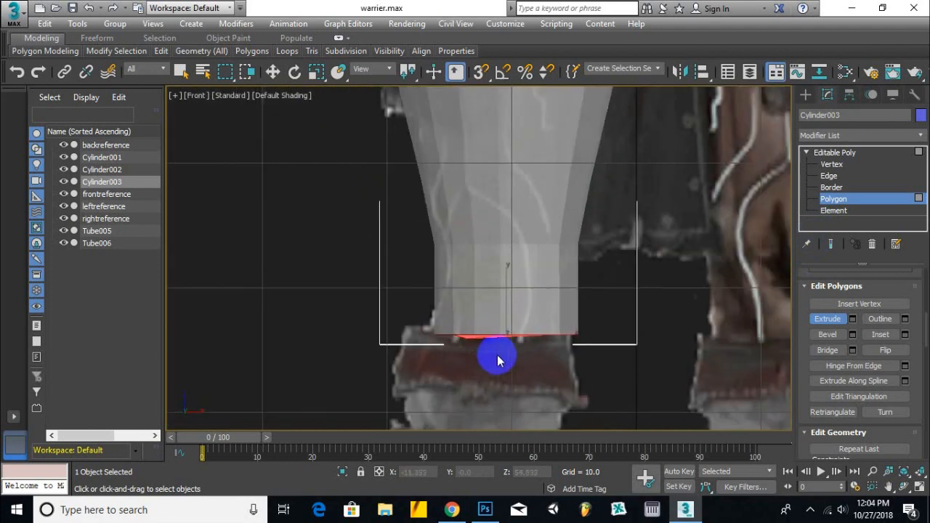
{"action": "left_click", "coordinate": [275, 73]}
{"action": "left_click_drag", "start_coordinate": [506, 291], "coordinate": [484, 351]}
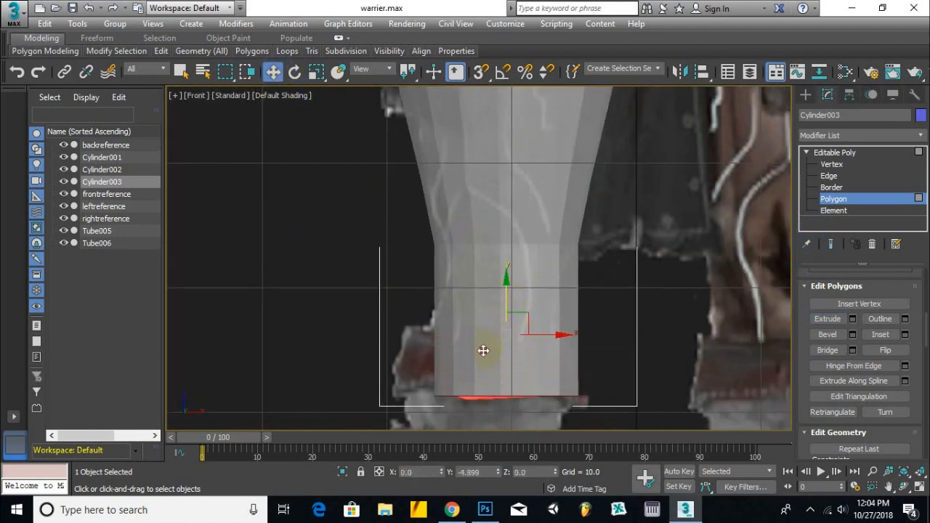
Extrude the bottom face past the cuff to the boot's top and move it about -0.8 along X.
{"action": "scroll", "coordinate": [550, 322], "scroll_direction": "down", "scroll_amount": 4}
{"action": "left_click", "coordinate": [827, 319]}
{"action": "scroll", "coordinate": [546, 280], "scroll_direction": "up", "scroll_amount": 4}
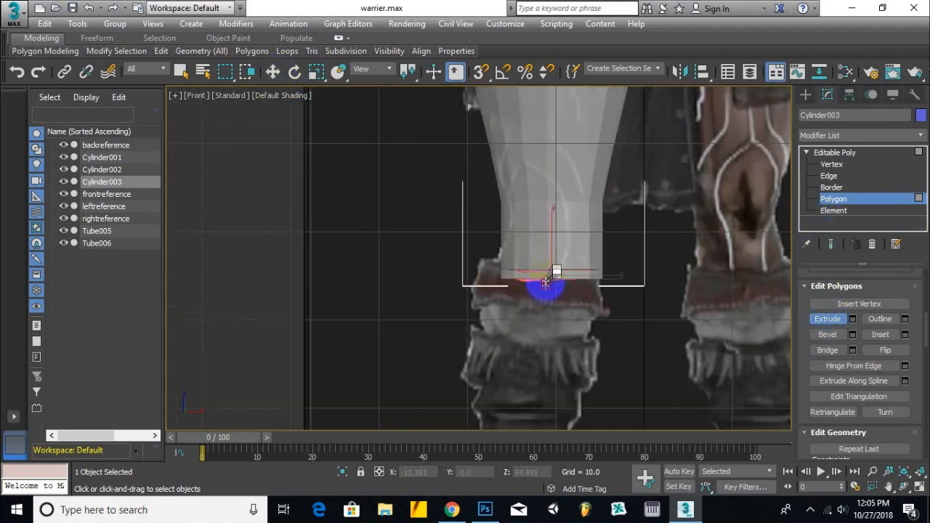
{"action": "left_click_drag", "start_coordinate": [546, 280], "coordinate": [560, 233]}
{"action": "left_click", "coordinate": [273, 72]}
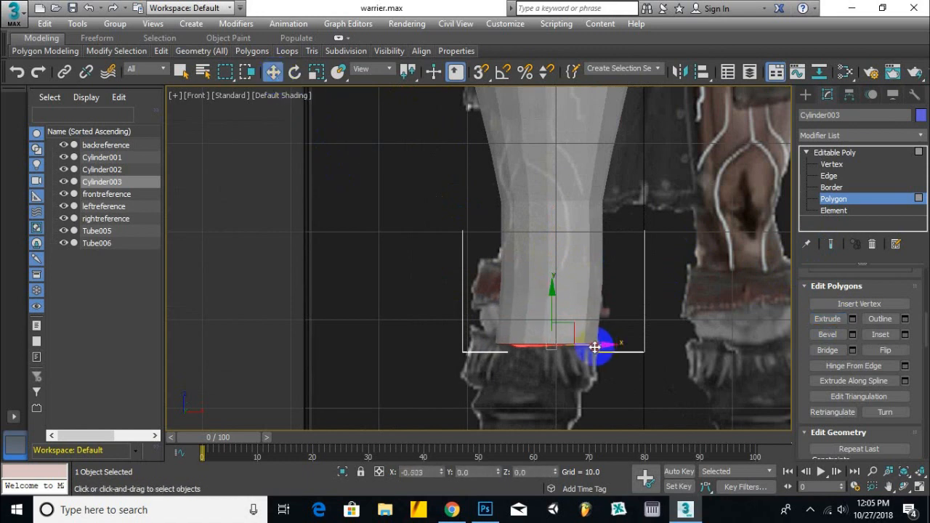
Extrude the leg's bottom face slightly at the top of the boot shaft and scale it for the calf.
{"action": "scroll", "coordinate": [572, 242], "scroll_direction": "down", "scroll_amount": 6}
{"action": "scroll", "coordinate": [550, 304], "scroll_direction": "up", "scroll_amount": 5}
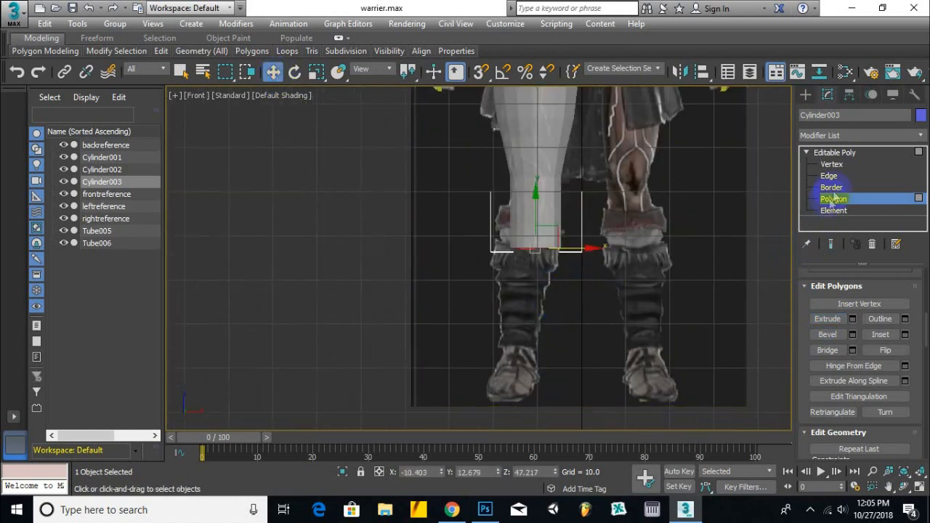
{"action": "scroll", "coordinate": [698, 291], "scroll_direction": "up", "scroll_amount": 4}
{"action": "left_click", "coordinate": [828, 319]}
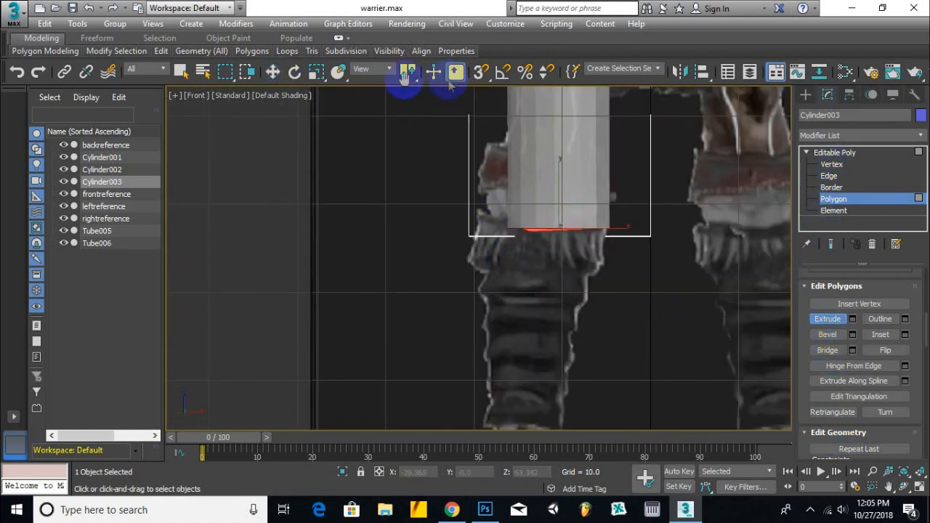
{"action": "left_click", "coordinate": [316, 72]}
{"action": "left_click_drag", "start_coordinate": [565, 230], "coordinate": [553, 204]}
Extrude the bottom face further down the boot shaft, scaling the new sections to shape the calf.
{"action": "left_click", "coordinate": [820, 320]}
{"action": "left_click", "coordinate": [311, 73]}
{"action": "left_click_drag", "start_coordinate": [560, 269], "coordinate": [537, 237]}
{"action": "key", "text": "shift+e"}
{"action": "left_click", "coordinate": [316, 72]}
{"action": "left_click_drag", "start_coordinate": [565, 324], "coordinate": [552, 348]}
Extrude the calf's bottom face down toward the ankle and scale it narrower.
{"action": "middle_click_drag", "start_coordinate": [552, 348], "coordinate": [545, 262]}
{"action": "left_click", "coordinate": [826, 322]}
{"action": "left_click_drag", "start_coordinate": [540, 249], "coordinate": [538, 226]}
{"action": "left_click", "coordinate": [316, 72]}
{"action": "middle_click_drag", "start_coordinate": [551, 307], "coordinate": [575, 276]}
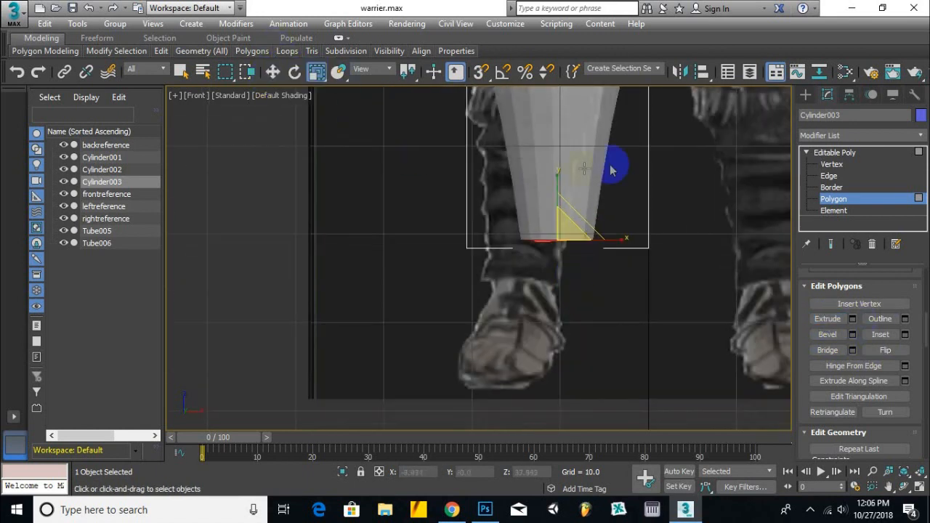
Extrude the bottom face down to the ankle above the foot and scale it to continue the taper.
{"action": "left_click", "coordinate": [827, 322]}
{"action": "left_click_drag", "start_coordinate": [540, 244], "coordinate": [553, 212]}
{"action": "left_click", "coordinate": [317, 72]}
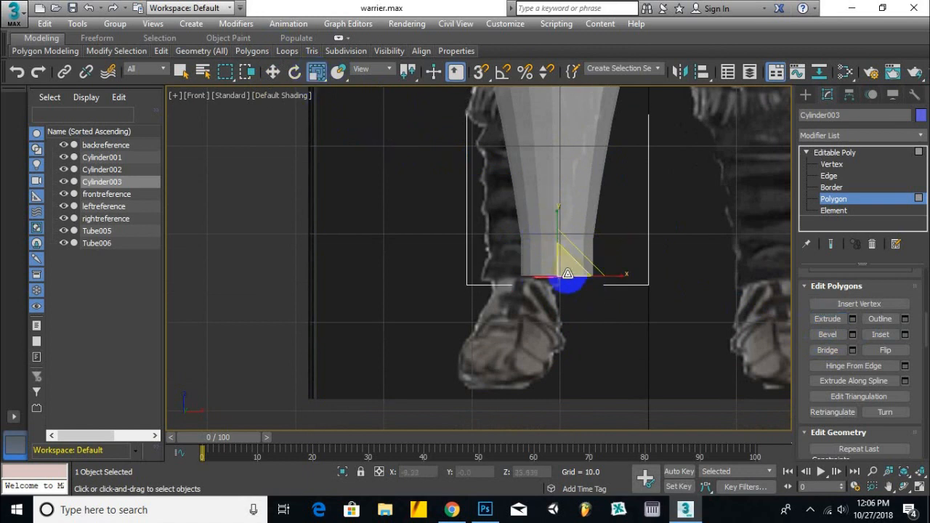
{"action": "scroll", "coordinate": [565, 288], "scroll_direction": "down", "scroll_amount": 6}
{"action": "scroll", "coordinate": [581, 153], "scroll_direction": "up", "scroll_amount": 3}
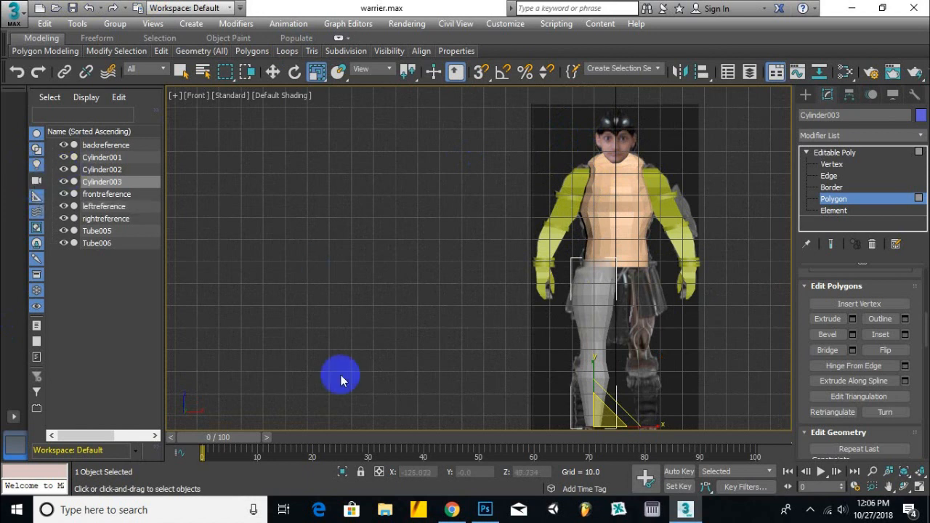
Extrude the ankle's bottom face down over the upper part of the foot in the front reference.
{"action": "scroll", "coordinate": [567, 407], "scroll_direction": "up", "scroll_amount": 8}
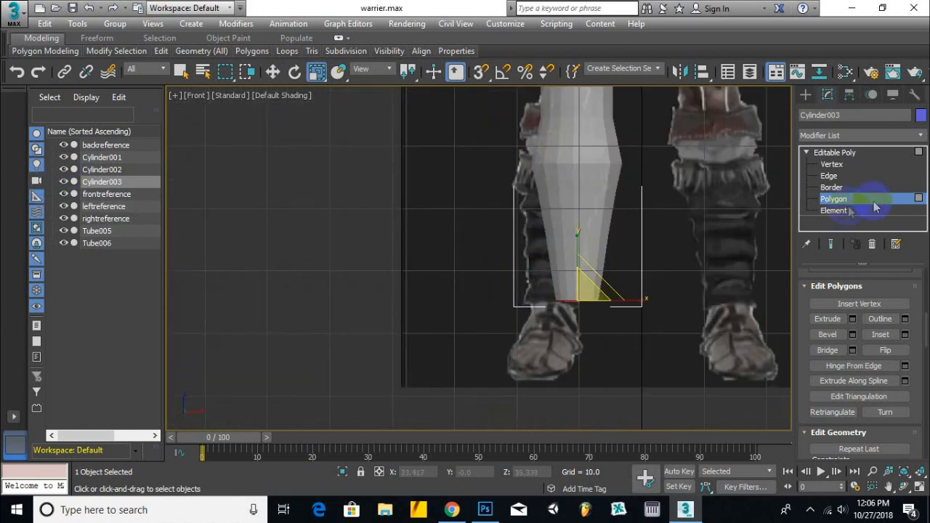
{"action": "left_click", "coordinate": [827, 319]}
{"action": "key", "text": "l"}
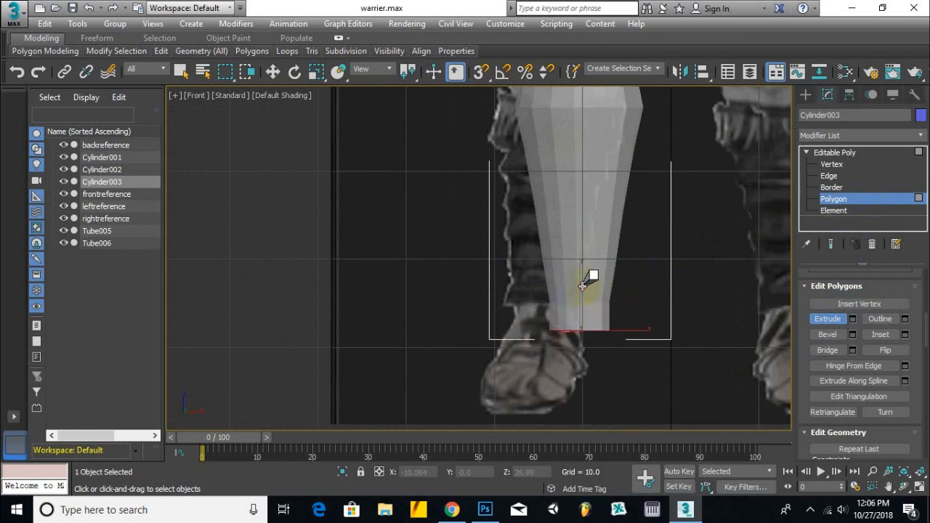
Extrude the ankle's bottom face down onto the foot in the left view and scale it wider.
{"action": "scroll", "coordinate": [581, 291], "scroll_direction": "down", "scroll_amount": 5}
{"action": "scroll", "coordinate": [571, 272], "scroll_direction": "up", "scroll_amount": 7}
{"action": "scroll", "coordinate": [552, 291], "scroll_direction": "down", "scroll_amount": 1}
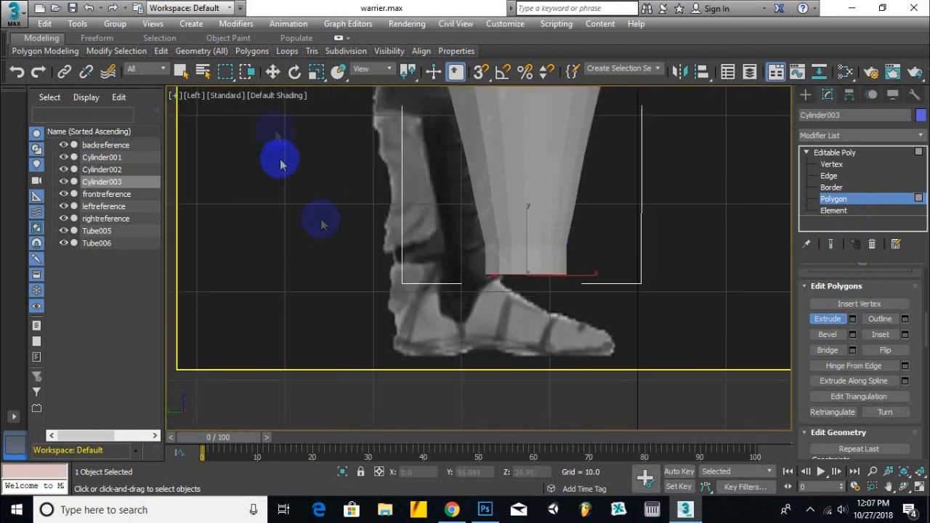
{"action": "right_click", "coordinate": [383, 143]}
{"action": "left_click", "coordinate": [591, 280]}
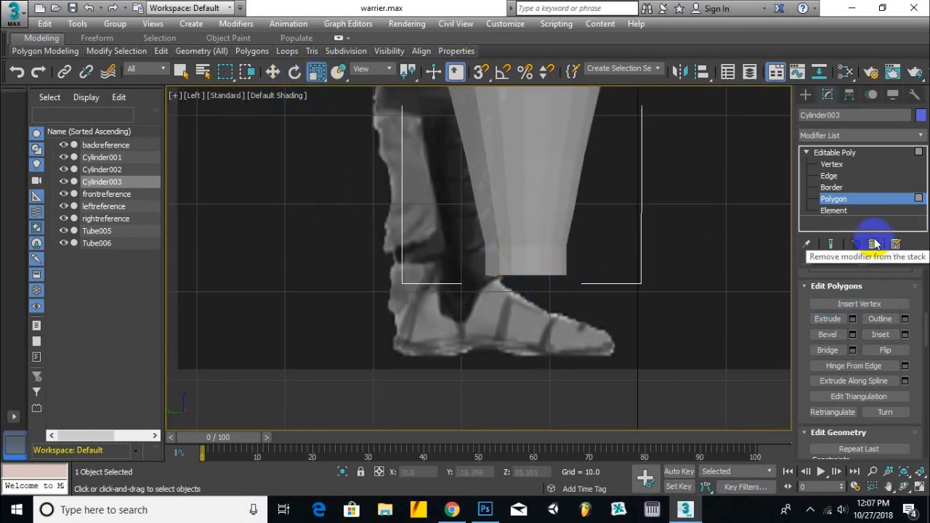
{"action": "key", "text": "ctrl+z"}
{"action": "left_click", "coordinate": [827, 318]}
{"action": "mouse_move", "coordinate": [545, 281]}
{"action": "left_mouse_down"}
{"action": "mouse_move", "coordinate": [551, 271]}
{"action": "mouse_move", "coordinate": [546, 287]}
{"action": "left_mouse_up"}
{"action": "key", "text": "r"}
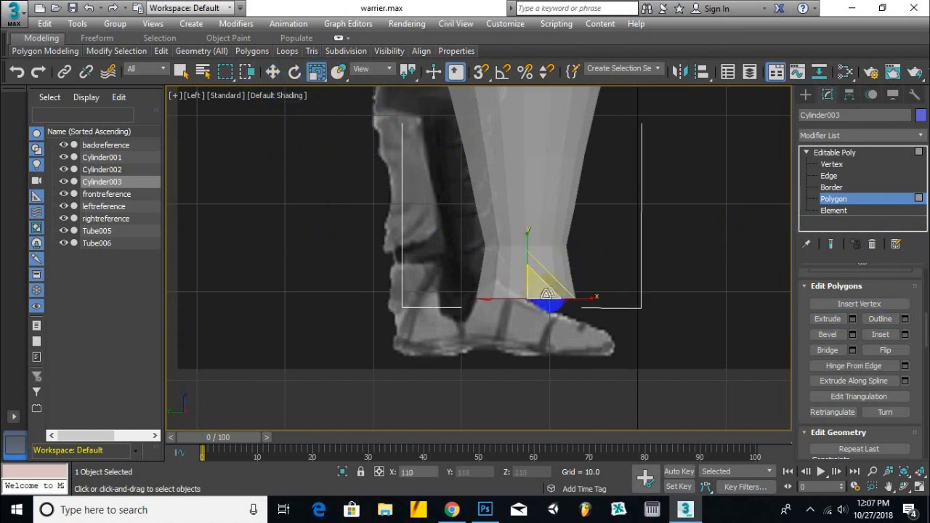
{"action": "scroll", "coordinate": [557, 289], "scroll_direction": "down", "scroll_amount": 4}
{"action": "scroll", "coordinate": [546, 297], "scroll_direction": "up", "scroll_amount": 5}
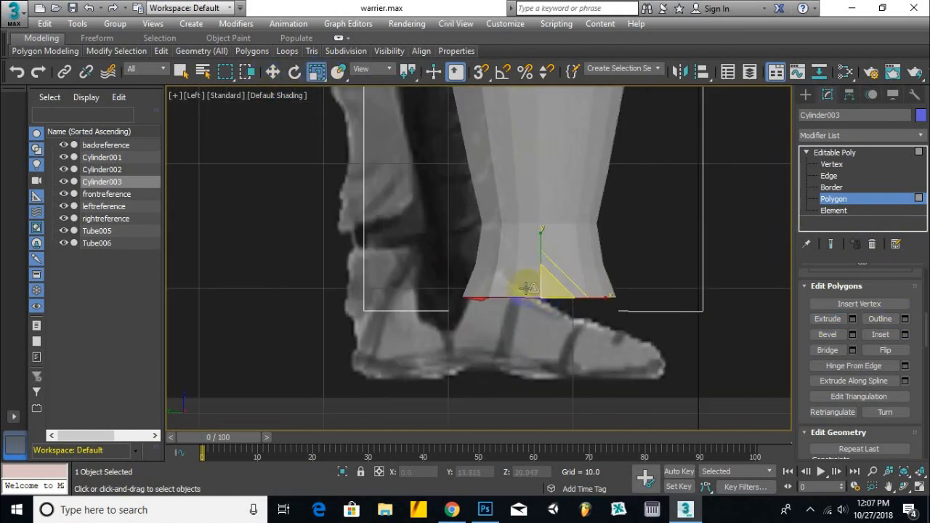
Extrude the widened bottom face further down and move its front vertices forward along the foot's upper slope.
{"action": "left_click", "coordinate": [828, 319]}
{"action": "left_click_drag", "start_coordinate": [565, 290], "coordinate": [570, 282]}
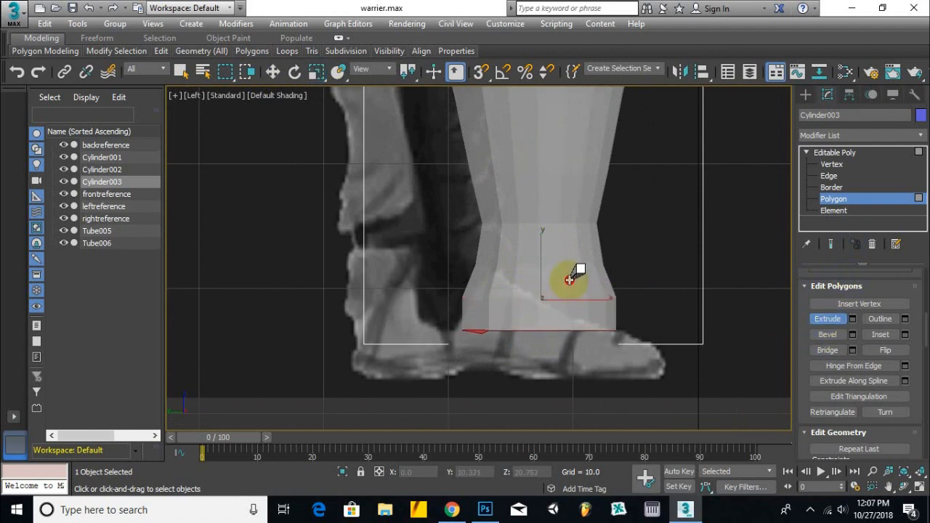
{"action": "left_click", "coordinate": [273, 72]}
{"action": "left_click", "coordinate": [832, 164]}
{"action": "left_click_drag", "start_coordinate": [644, 281], "coordinate": [556, 312]}
{"action": "left_click_drag", "start_coordinate": [656, 299], "coordinate": [549, 343]}
{"action": "left_click_drag", "start_coordinate": [657, 330], "coordinate": [692, 330]}
Extrude the foot's bottom face toward the sole and pull the new front vertices forward to the toe.
{"action": "left_click", "coordinate": [840, 319]}
{"action": "left_click", "coordinate": [835, 200]}
{"action": "left_click_drag", "start_coordinate": [590, 330], "coordinate": [591, 315]}
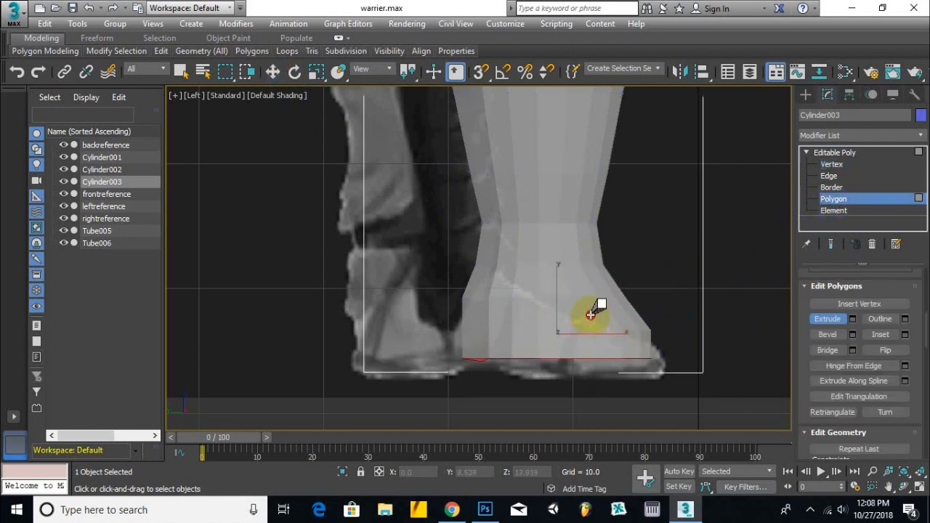
{"action": "left_click", "coordinate": [833, 164]}
{"action": "left_click_drag", "start_coordinate": [686, 353], "coordinate": [714, 367]}
{"action": "middle_click_drag", "start_coordinate": [713, 358], "coordinate": [774, 404], "text": "alt"}
{"action": "key", "text": "l"}
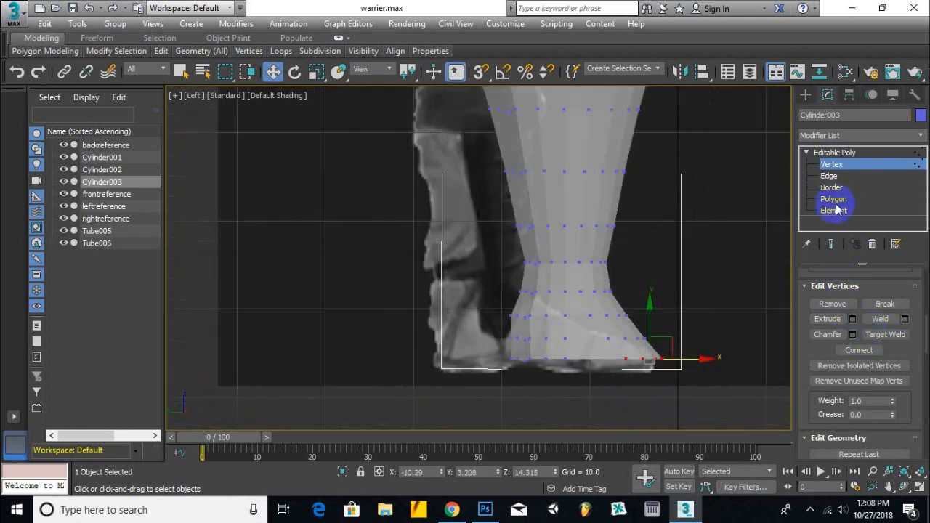
Extrude the bottom face down to the sole line and extend the lowest toe vertices forward.
{"action": "left_click", "coordinate": [834, 200]}
{"action": "left_click", "coordinate": [827, 319]}
{"action": "scroll", "coordinate": [616, 340], "scroll_direction": "up", "scroll_amount": 3}
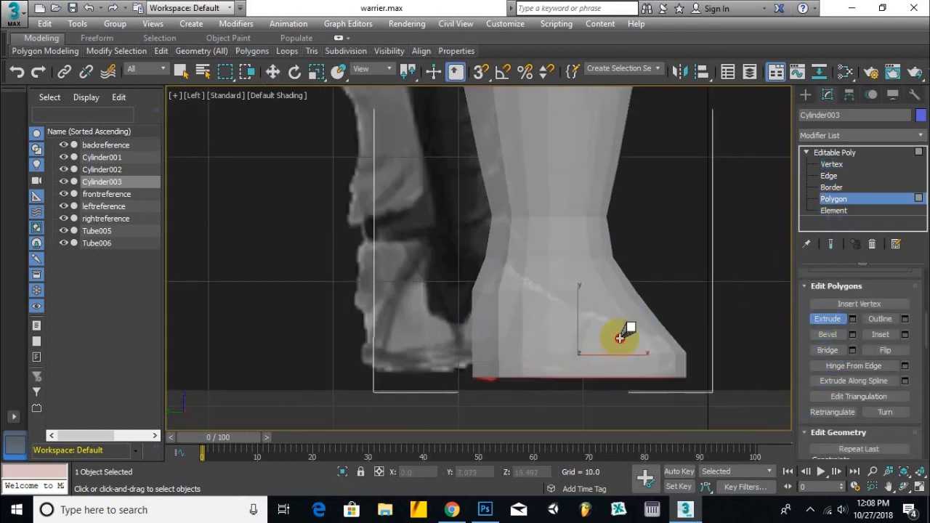
{"action": "left_click", "coordinate": [832, 164]}
{"action": "left_click_drag", "start_coordinate": [625, 343], "coordinate": [716, 380]}
{"action": "key", "text": "w"}
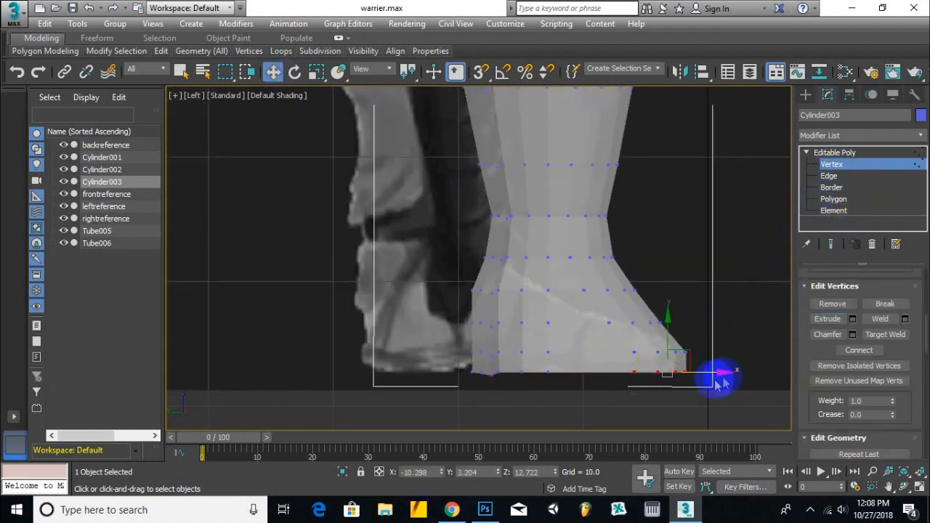
{"action": "left_click", "coordinate": [602, 389]}
{"action": "left_click", "coordinate": [686, 375]}
{"action": "left_click", "coordinate": [491, 387]}
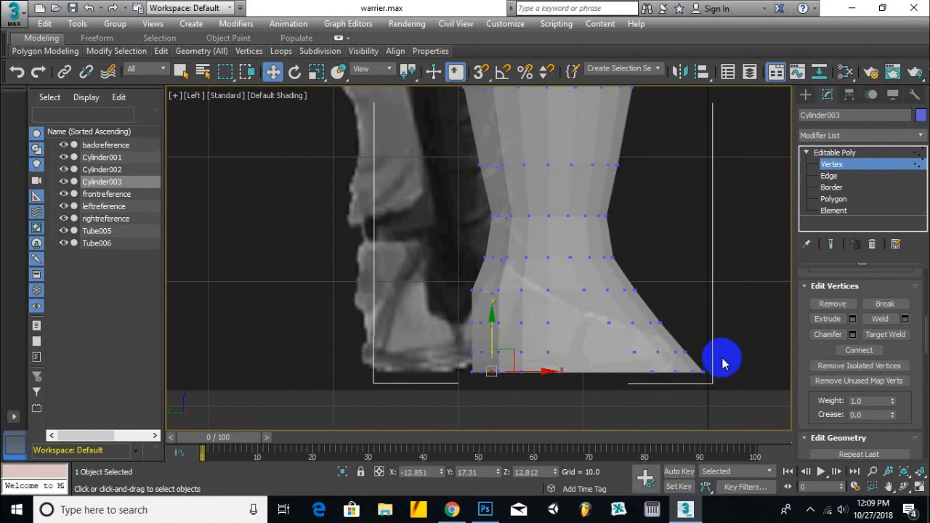
Extrude the bottom face once more as a thin sole and adjust its height.
{"action": "left_click", "coordinate": [834, 199]}
{"action": "left_click", "coordinate": [828, 318]}
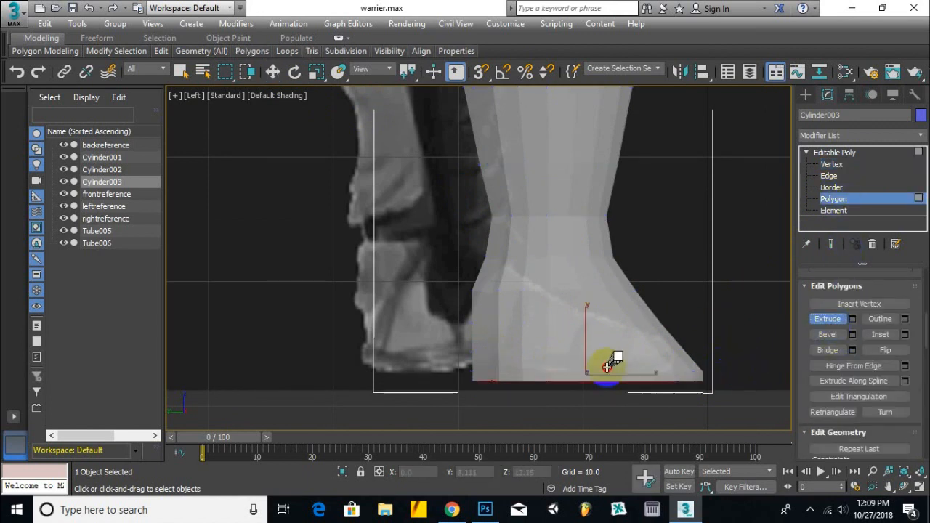
{"action": "right_click", "coordinate": [697, 360]}
{"action": "left_click", "coordinate": [588, 332]}
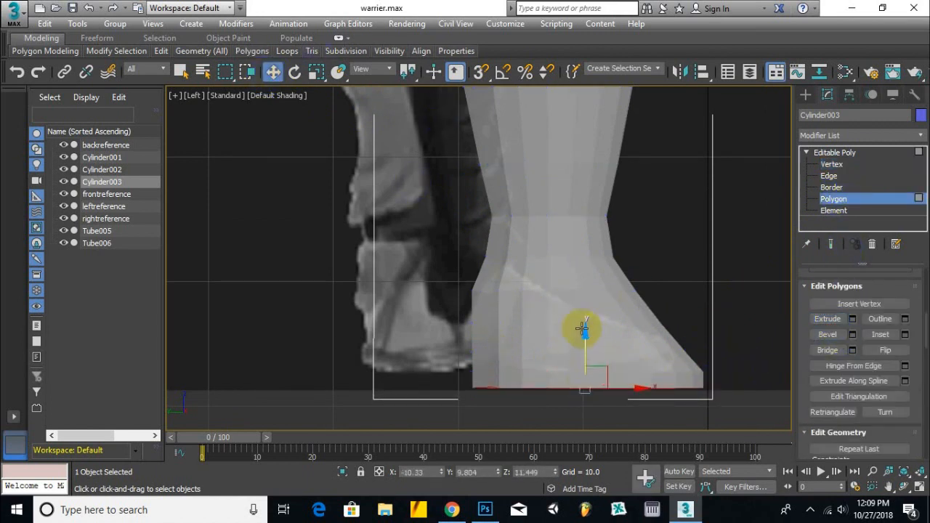
Move the foot's side vertices row by row in the front view to refine its width from ankle to sole.
{"action": "key", "text": "f"}
{"action": "left_click", "coordinate": [832, 165]}
{"action": "scroll", "coordinate": [573, 331], "scroll_direction": "up", "scroll_amount": 3}
{"action": "left_click", "coordinate": [665, 323]}
{"action": "mouse_move", "coordinate": [649, 342]}
{"action": "left_mouse_down"}
{"action": "mouse_move", "coordinate": [612, 366]}
{"action": "mouse_move", "coordinate": [660, 340]}
{"action": "mouse_move", "coordinate": [650, 340]}
{"action": "left_mouse_up"}
{"action": "scroll", "coordinate": [639, 364], "scroll_direction": "up", "scroll_amount": 3}
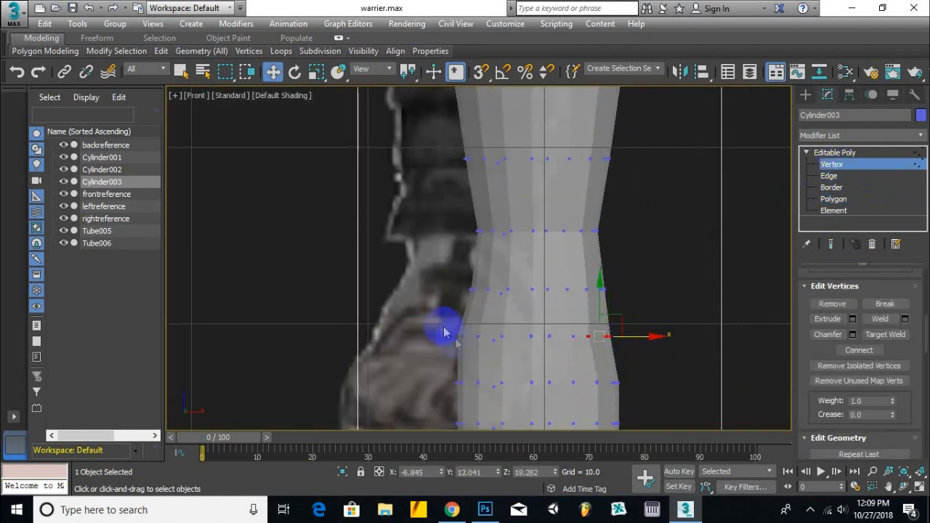
{"action": "middle_click_drag", "start_coordinate": [523, 337], "coordinate": [542, 336]}
{"action": "left_click_drag", "start_coordinate": [533, 353], "coordinate": [537, 352]}
{"action": "left_click_drag", "start_coordinate": [670, 338], "coordinate": [593, 368]}
{"action": "left_click_drag", "start_coordinate": [667, 356], "coordinate": [660, 355]}
{"action": "middle_click_drag", "start_coordinate": [658, 363], "coordinate": [652, 265]}
{"action": "left_click_drag", "start_coordinate": [645, 316], "coordinate": [593, 334]}
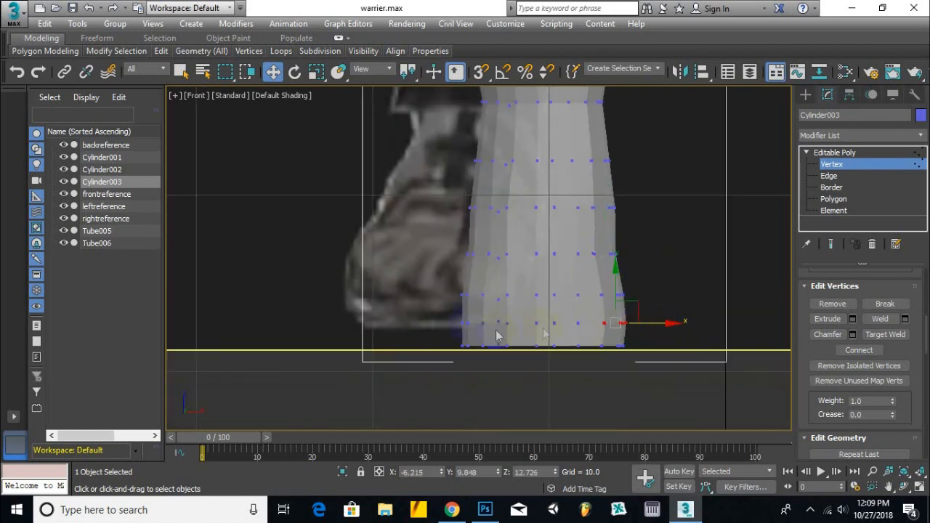
Reposition the vertices at the toe and along the foot's top to form a smooth slope down from the ankle.
{"action": "middle_click_drag", "start_coordinate": [522, 326], "coordinate": [600, 355], "text": "alt"}
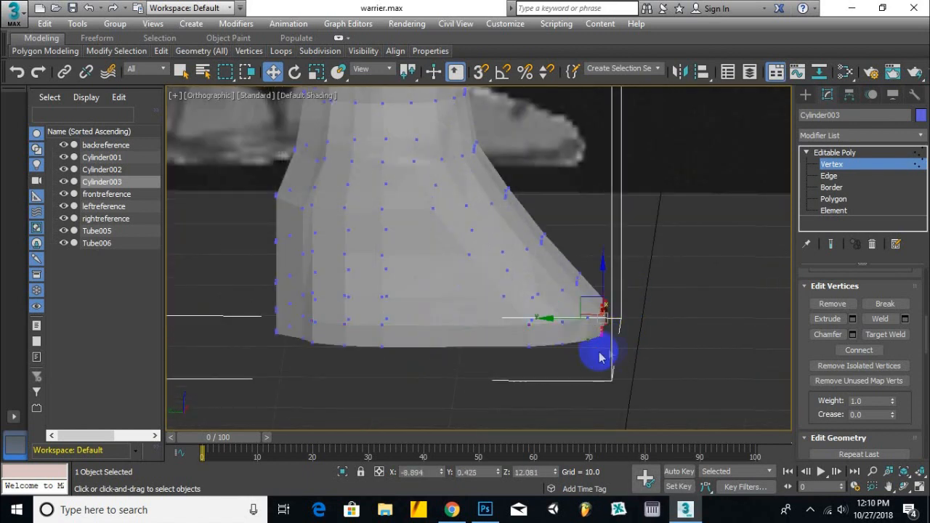
{"action": "middle_click_drag", "start_coordinate": [556, 321], "coordinate": [593, 254], "text": "alt"}
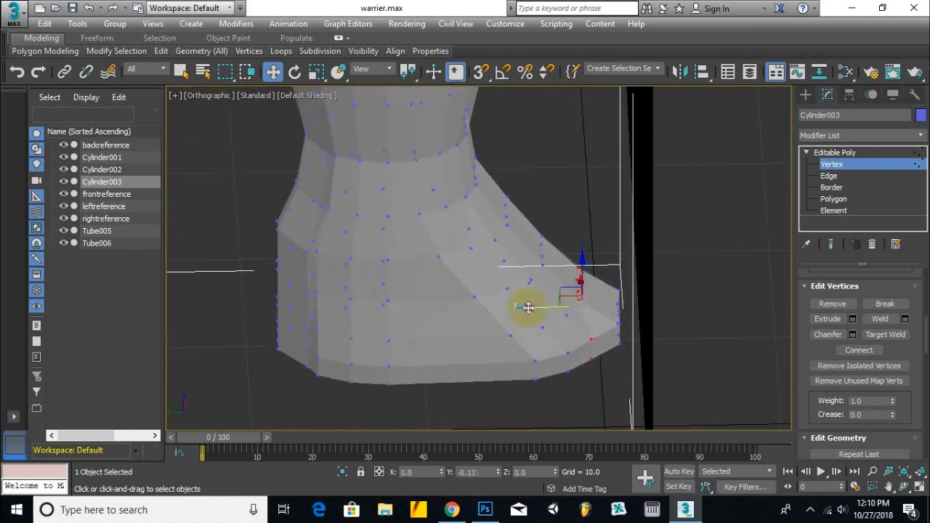
{"action": "middle_click_drag", "start_coordinate": [563, 393], "coordinate": [613, 395], "text": "alt"}
{"action": "key", "text": "l"}
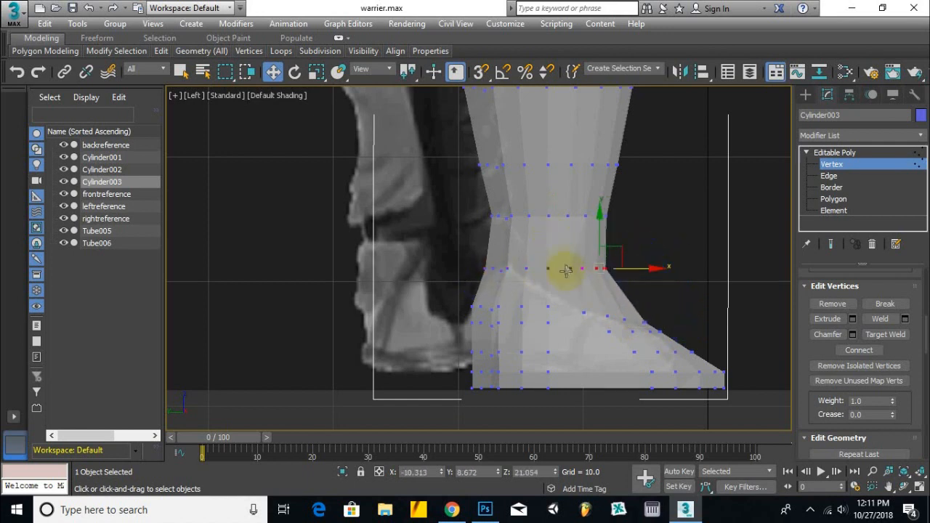
{"action": "middle_click_drag", "start_coordinate": [601, 269], "coordinate": [499, 287], "text": "alt"}
Select the vertices on the foot's outer side in the front view and shift them sideways to adjust its outline.
{"action": "key", "text": "f"}
{"action": "scroll", "coordinate": [611, 363], "scroll_direction": "down", "scroll_amount": 2}
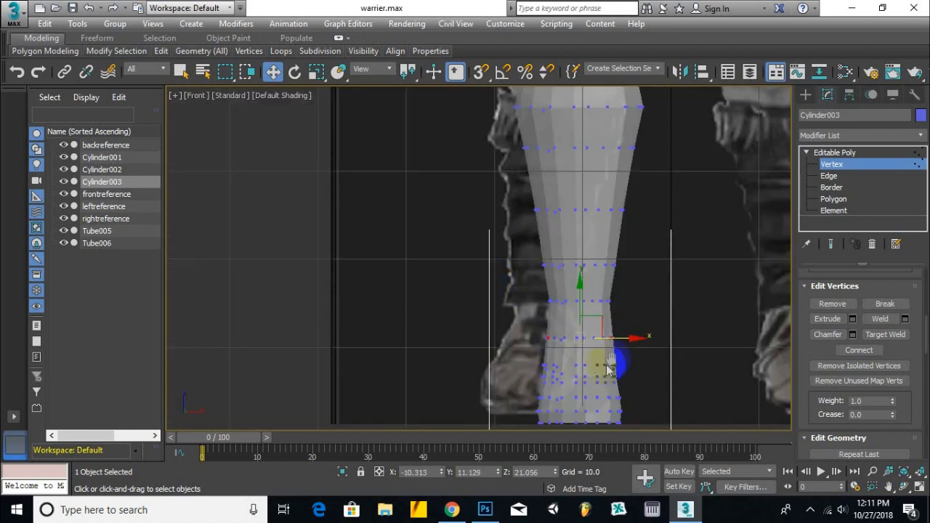
{"action": "scroll", "coordinate": [611, 363], "scroll_direction": "up", "scroll_amount": 2}
{"action": "middle_click_drag", "start_coordinate": [523, 400], "coordinate": [542, 311]}
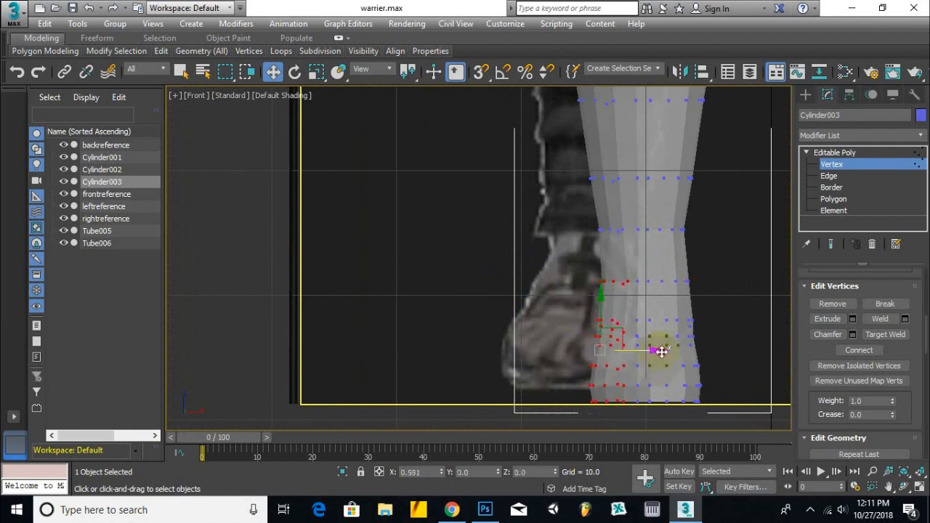
{"action": "left_click_drag", "start_coordinate": [574, 365], "coordinate": [618, 407]}
{"action": "middle_click_drag", "start_coordinate": [655, 385], "coordinate": [548, 374], "text": "alt"}
{"action": "scroll", "coordinate": [596, 390], "scroll_direction": "down", "scroll_amount": 5}
{"action": "key", "text": "f"}
{"action": "key", "text": "l"}
{"action": "scroll", "coordinate": [550, 377], "scroll_direction": "down", "scroll_amount": 3}
{"action": "key", "text": "f"}
{"action": "scroll", "coordinate": [634, 349], "scroll_direction": "down", "scroll_amount": 3}
Mirror the finished leg as a copy and position it on the other side of the hips beneath the torso.
{"action": "left_click", "coordinate": [835, 152]}
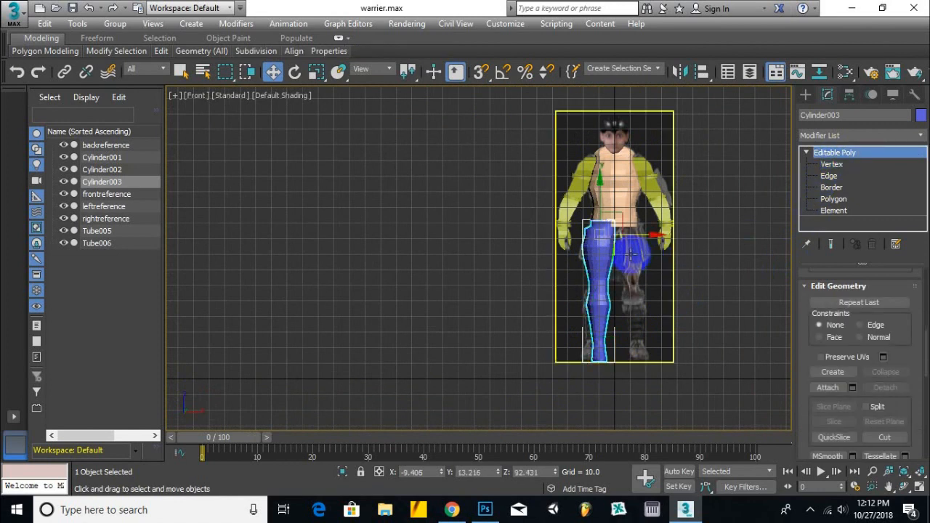
{"action": "left_click", "coordinate": [678, 72]}
{"action": "left_click", "coordinate": [428, 359]}
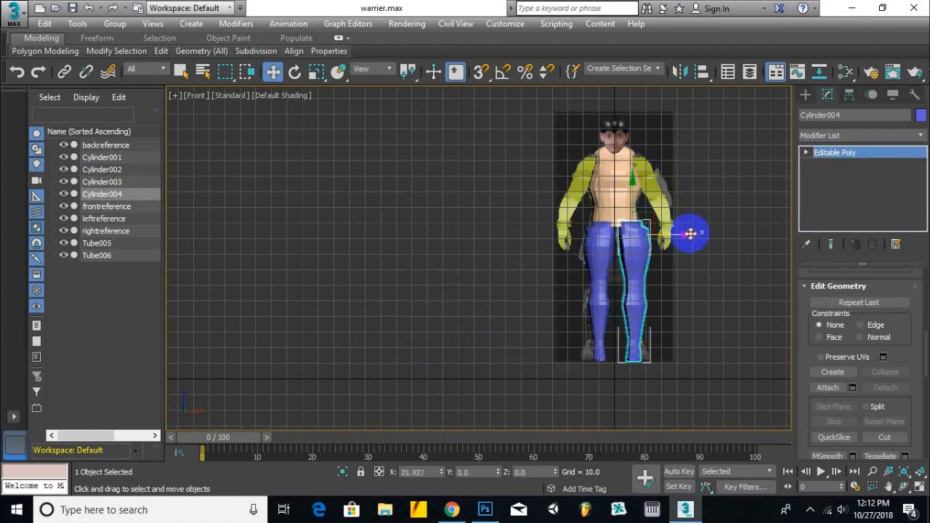
{"action": "scroll", "coordinate": [690, 232], "scroll_direction": "up", "scroll_amount": 6}
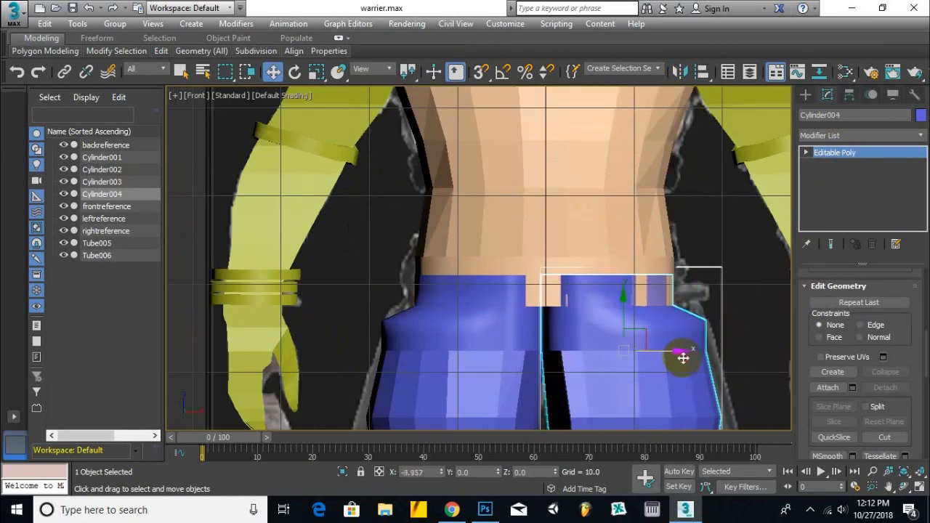
{"action": "middle_click_drag", "start_coordinate": [665, 323], "coordinate": [685, 316], "text": "alt"}
{"action": "scroll", "coordinate": [751, 366], "scroll_direction": "down", "scroll_amount": 6}
{"action": "scroll", "coordinate": [751, 366], "scroll_direction": "up", "scroll_amount": 8}
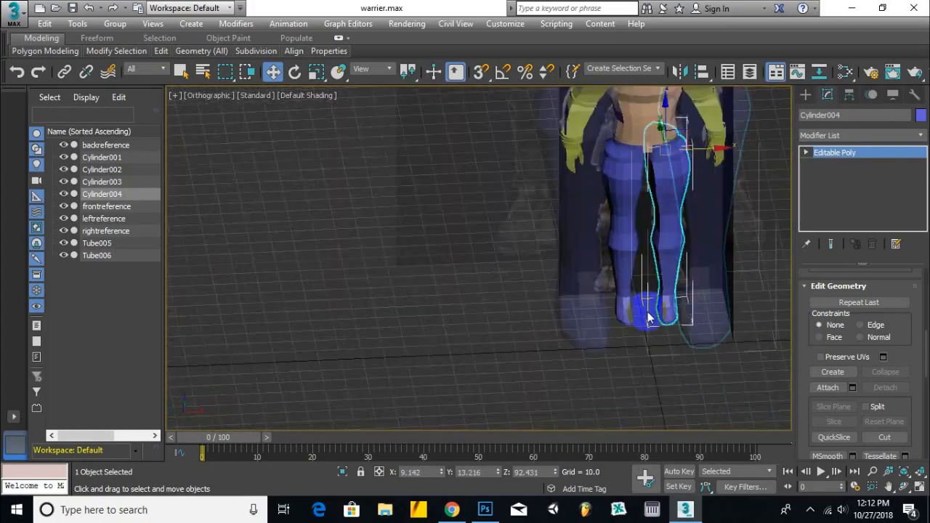
{"action": "key", "text": "f"}
{"action": "scroll", "coordinate": [745, 320], "scroll_direction": "down", "scroll_amount": 3}
{"action": "scroll", "coordinate": [743, 316], "scroll_direction": "down", "scroll_amount": 3}
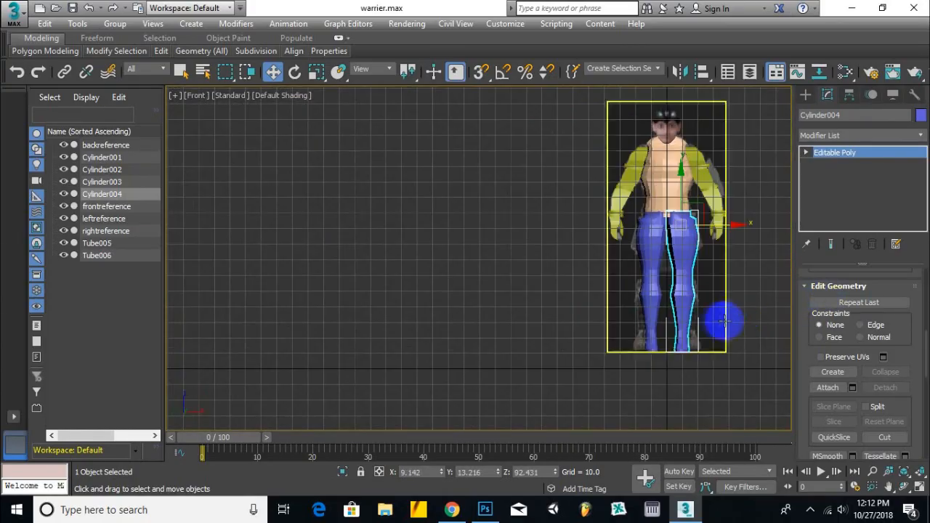
Attach the original leg, the torso and both arms to the mirrored leg as one editable poly.
{"action": "scroll", "coordinate": [663, 254], "scroll_direction": "up", "scroll_amount": 6}
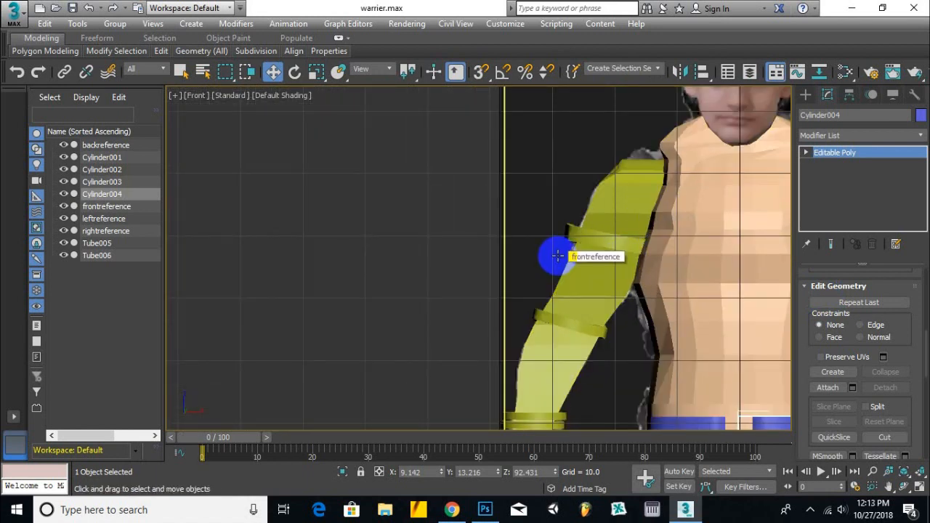
{"action": "scroll", "coordinate": [558, 254], "scroll_direction": "down", "scroll_amount": 5}
{"action": "left_click", "coordinate": [828, 387]}
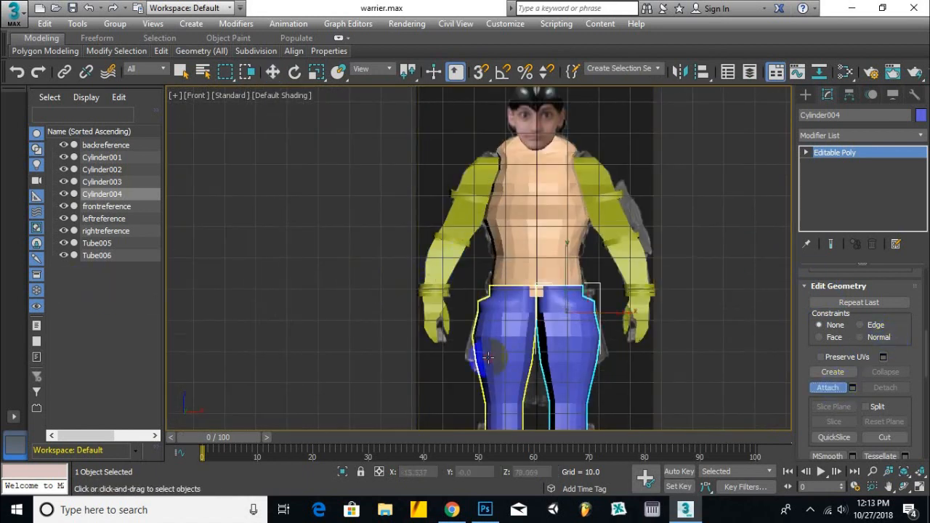
{"action": "left_click", "coordinate": [498, 360]}
{"action": "left_click", "coordinate": [541, 258]}
{"action": "left_click", "coordinate": [600, 211]}
{"action": "left_click", "coordinate": [465, 211]}
{"action": "middle_click_drag", "start_coordinate": [523, 270], "coordinate": [536, 295], "text": "alt"}
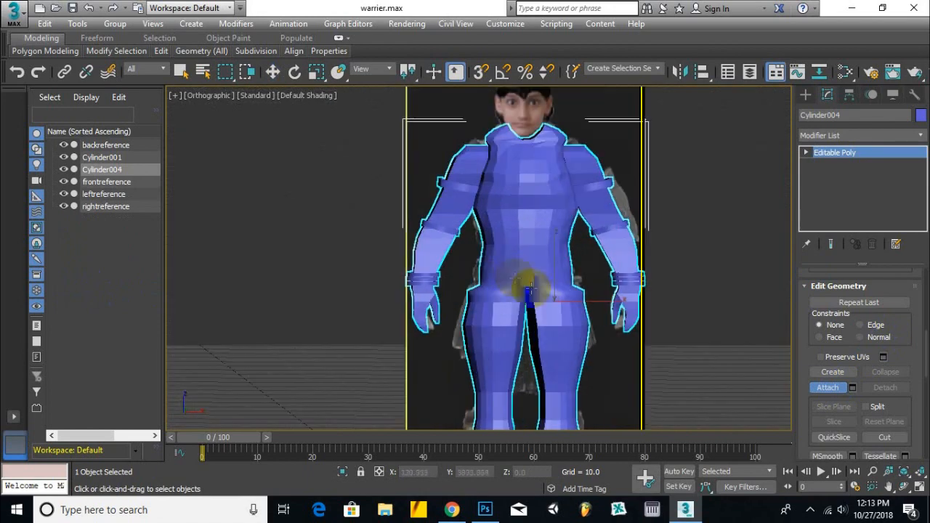
{"action": "left_click", "coordinate": [270, 72]}
Attach the remaining Cylinder001 object to the combined body mesh.
{"action": "scroll", "coordinate": [529, 304], "scroll_direction": "up", "scroll_amount": 4}
{"action": "middle_click_drag", "start_coordinate": [529, 304], "coordinate": [806, 272], "text": "alt"}
{"action": "scroll", "coordinate": [506, 311], "scroll_direction": "down", "scroll_amount": 4}
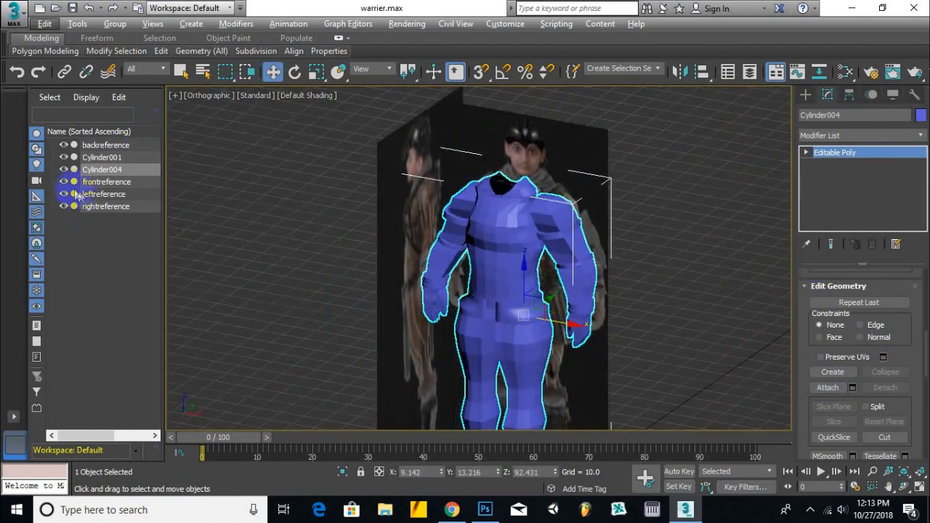
{"action": "scroll", "coordinate": [533, 267], "scroll_direction": "down", "scroll_amount": 3}
{"action": "left_click_drag", "start_coordinate": [533, 268], "coordinate": [691, 228]}
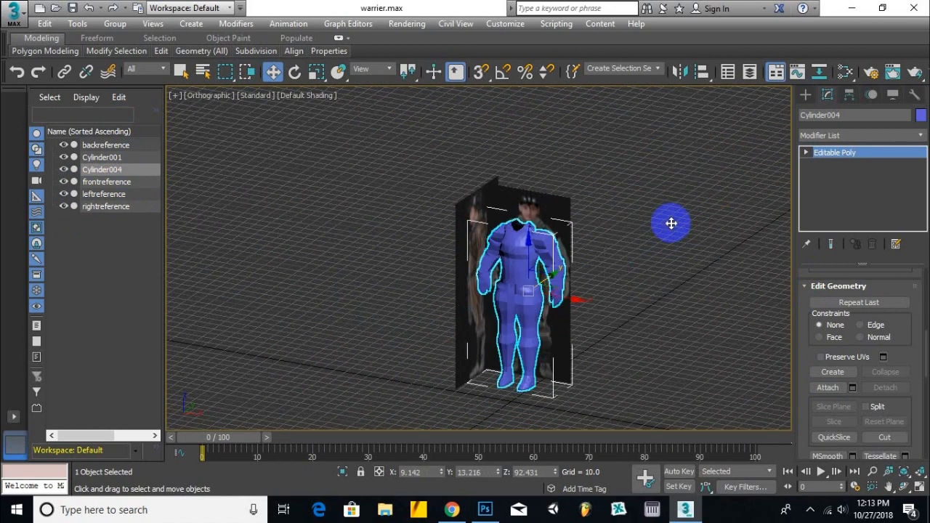
{"action": "left_click", "coordinate": [827, 389]}
{"action": "left_click", "coordinate": [116, 157]}
Try moving the combined body mesh away from the reference planes and undo the move.
{"action": "scroll", "coordinate": [554, 367], "scroll_direction": "up", "scroll_amount": 4}
{"action": "middle_click_drag", "start_coordinate": [554, 368], "coordinate": [259, 69], "text": "alt"}
{"action": "left_click", "coordinate": [273, 72]}
{"action": "scroll", "coordinate": [540, 227], "scroll_direction": "down", "scroll_amount": 4}
{"action": "left_click_drag", "start_coordinate": [591, 185], "coordinate": [700, 174]}
{"action": "key", "text": "ctrl+z"}
Hide the combined body mesh Cylinder004 and frame the chest of the front reference.
{"action": "left_click", "coordinate": [64, 158]}
{"action": "scroll", "coordinate": [509, 143], "scroll_direction": "down", "scroll_amount": 2}
{"action": "scroll", "coordinate": [439, 213], "scroll_direction": "up", "scroll_amount": 5}
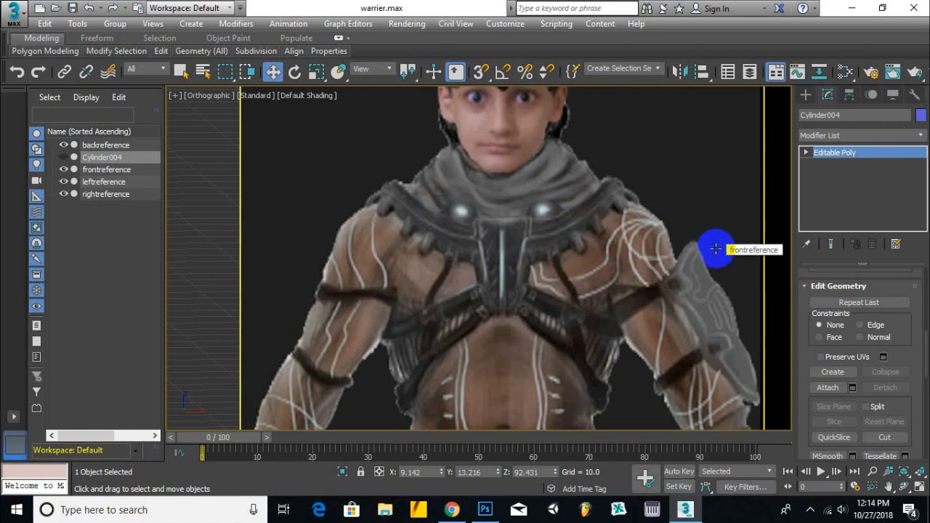
{"action": "key", "text": "f"}
{"action": "scroll", "coordinate": [613, 146], "scroll_direction": "up", "scroll_amount": 5}
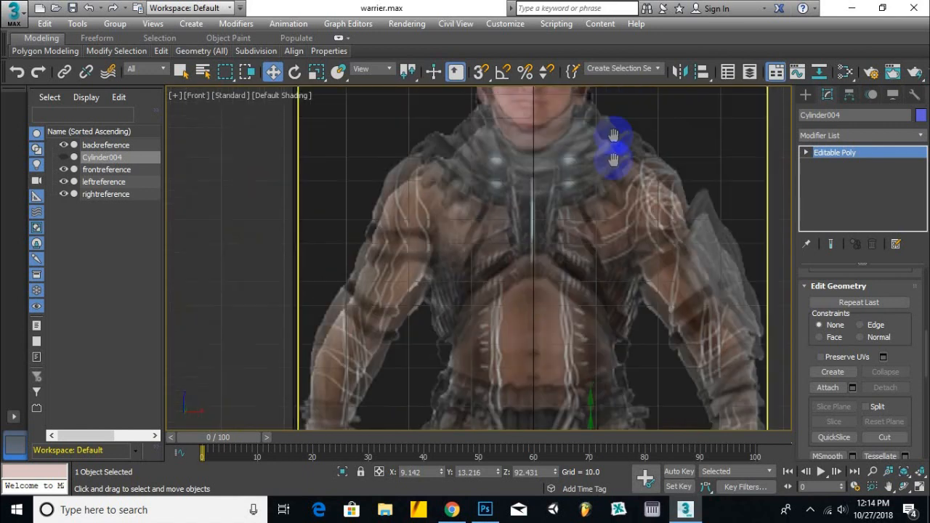
Create a box about 11.7 long, 5.8 wide and 53.4 high over the collar armor in the front view.
{"action": "left_click", "coordinate": [805, 96]}
{"action": "left_click", "coordinate": [833, 176]}
{"action": "scroll", "coordinate": [511, 201], "scroll_direction": "up", "scroll_amount": 3}
{"action": "left_click_drag", "start_coordinate": [447, 147], "coordinate": [521, 295]}
{"action": "key", "text": "l"}
{"action": "scroll", "coordinate": [499, 249], "scroll_direction": "down", "scroll_amount": 5}
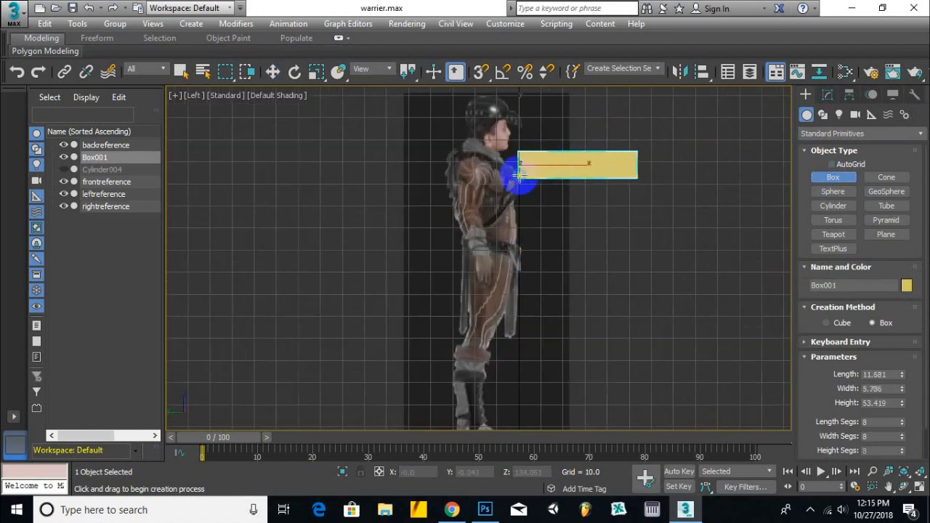
Scale down the box's depth in the left view to suit the chest armor.
{"action": "left_click", "coordinate": [315, 72]}
{"action": "scroll", "coordinate": [550, 146], "scroll_direction": "up", "scroll_amount": 6}
{"action": "mouse_move", "coordinate": [404, 266]}
{"action": "left_mouse_down"}
{"action": "mouse_move", "coordinate": [154, 284]}
{"action": "mouse_move", "coordinate": [398, 267]}
{"action": "left_mouse_up"}
{"action": "scroll", "coordinate": [318, 264], "scroll_direction": "up", "scroll_amount": 3}
{"action": "middle_click_drag", "start_coordinate": [404, 269], "coordinate": [439, 282], "text": "alt"}
{"action": "key", "text": "f"}
Convert the chest armor box to an editable poly and enter vertex editing.
{"action": "right_click", "coordinate": [484, 275]}
{"action": "left_click", "coordinate": [654, 272]}
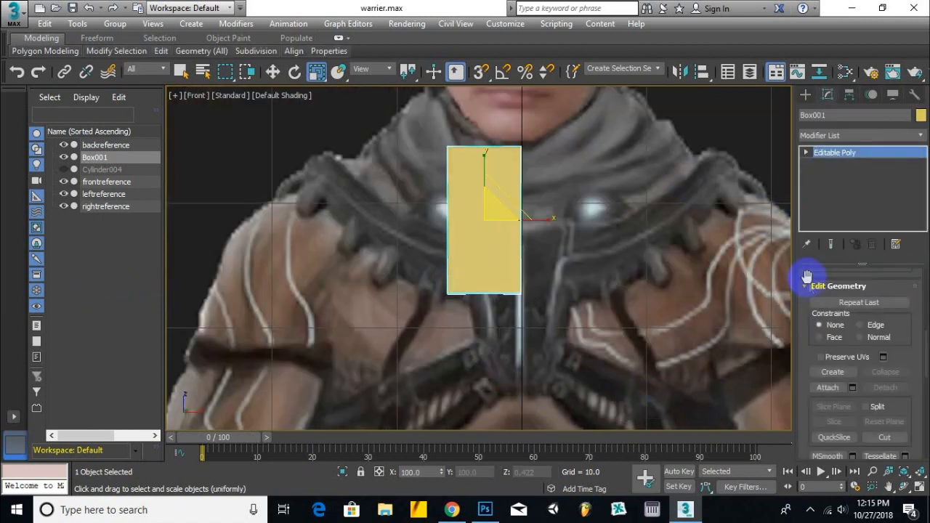
{"action": "left_click", "coordinate": [806, 152]}
{"action": "left_click", "coordinate": [822, 164]}
Move the box's bottom-edge vertices down in the front view to follow the lower outline of the chest armor.
{"action": "scroll", "coordinate": [415, 329], "scroll_direction": "up", "scroll_amount": 3}
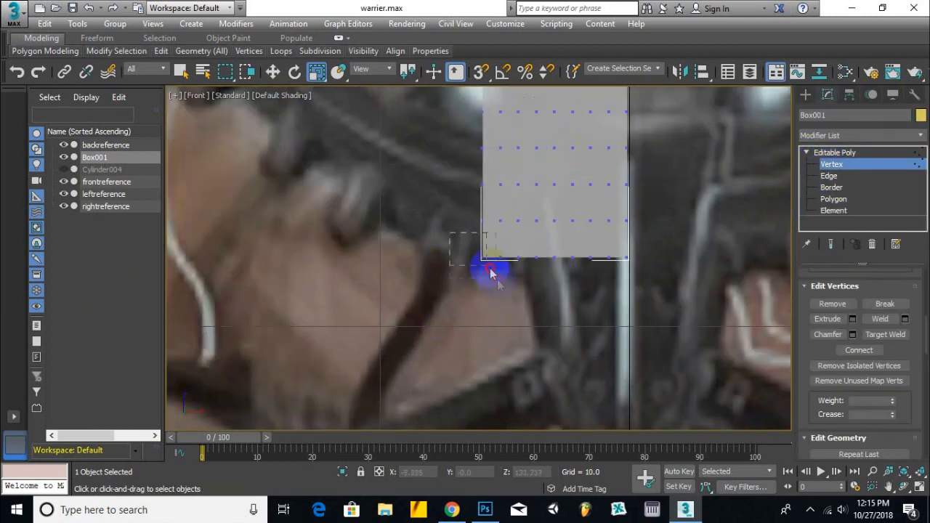
{"action": "key", "text": "w"}
{"action": "scroll", "coordinate": [460, 294], "scroll_direction": "up", "scroll_amount": 2}
{"action": "scroll", "coordinate": [563, 242], "scroll_direction": "down", "scroll_amount": 1}
{"action": "left_click_drag", "start_coordinate": [582, 207], "coordinate": [503, 250]}
{"action": "left_click_drag", "start_coordinate": [548, 200], "coordinate": [540, 260]}
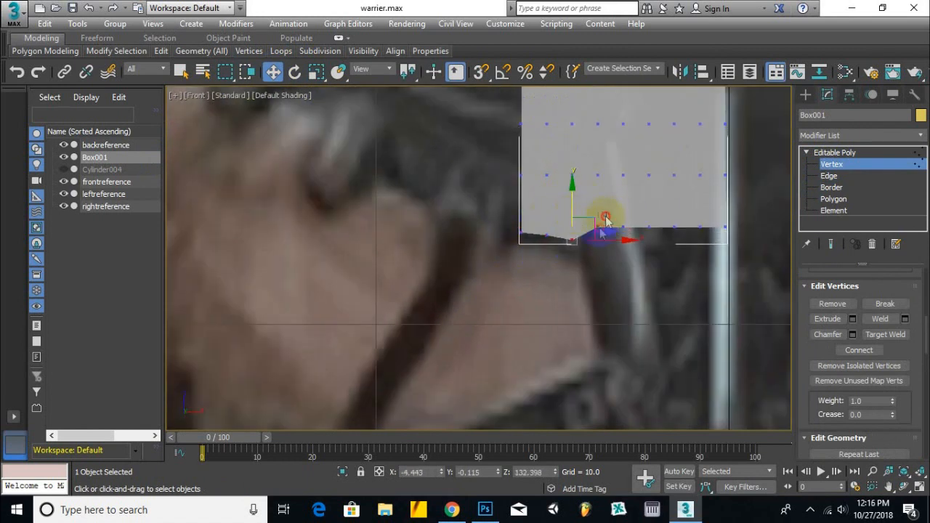
{"action": "scroll", "coordinate": [582, 247], "scroll_direction": "down", "scroll_amount": 3}
{"action": "scroll", "coordinate": [538, 261], "scroll_direction": "up", "scroll_amount": 3}
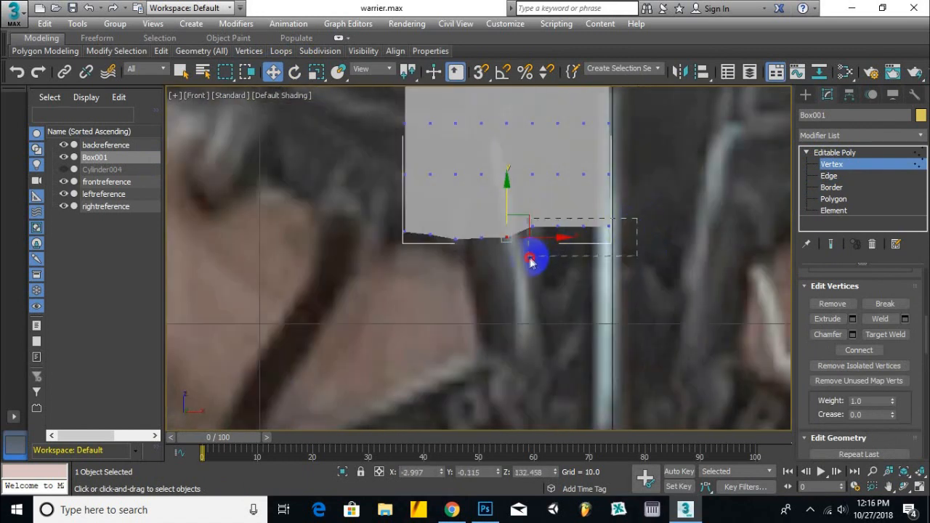
{"action": "scroll", "coordinate": [534, 275], "scroll_direction": "down", "scroll_amount": 3}
Shift the box's vertices back in the left view to line up with the front of the chest.
{"action": "key", "text": "l"}
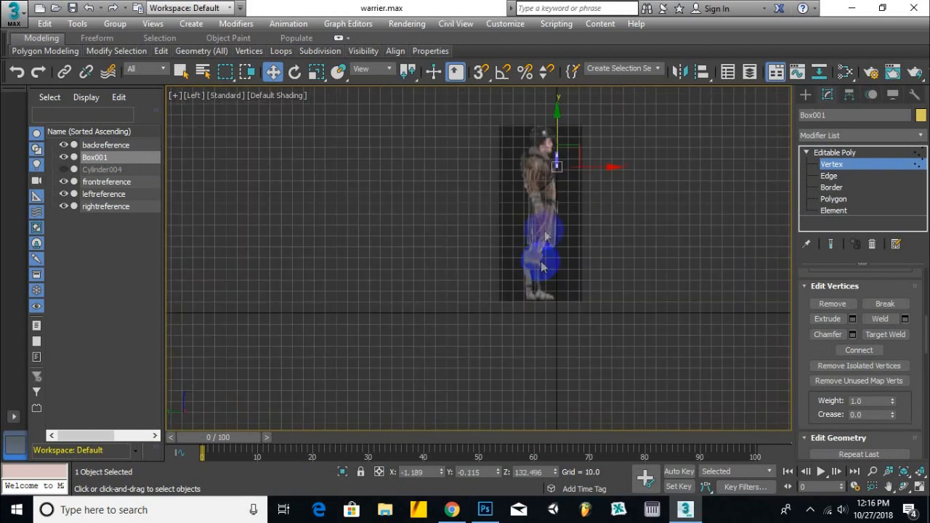
{"action": "scroll", "coordinate": [573, 173], "scroll_direction": "up", "scroll_amount": 5}
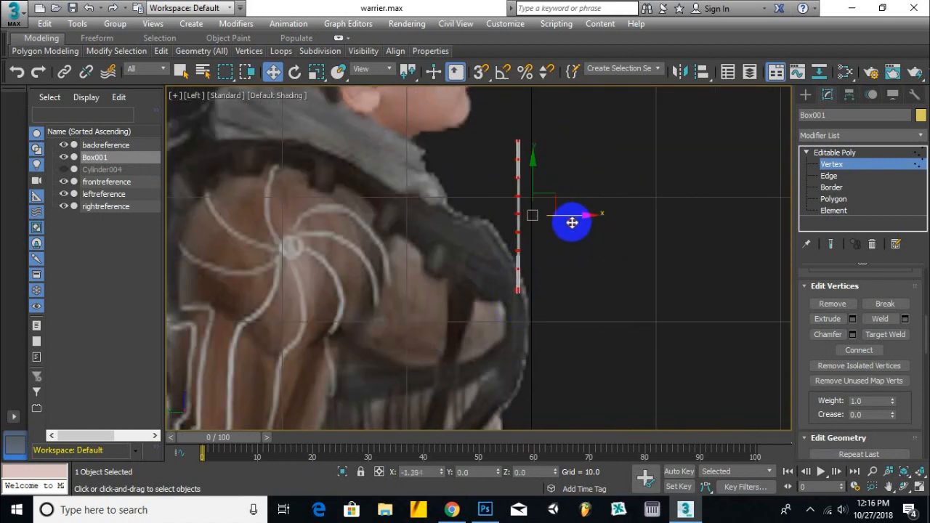
{"action": "key", "text": "f"}
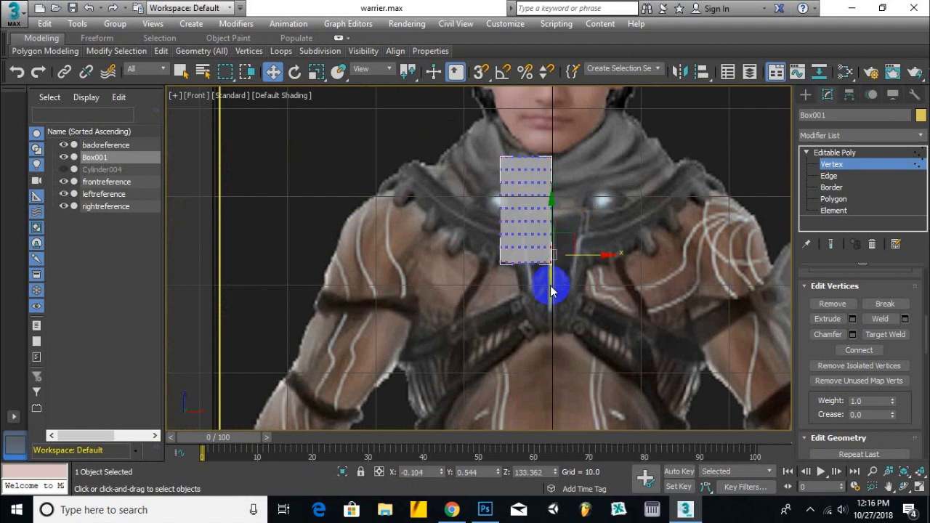
{"action": "key", "text": "l"}
{"action": "key", "text": "f"}
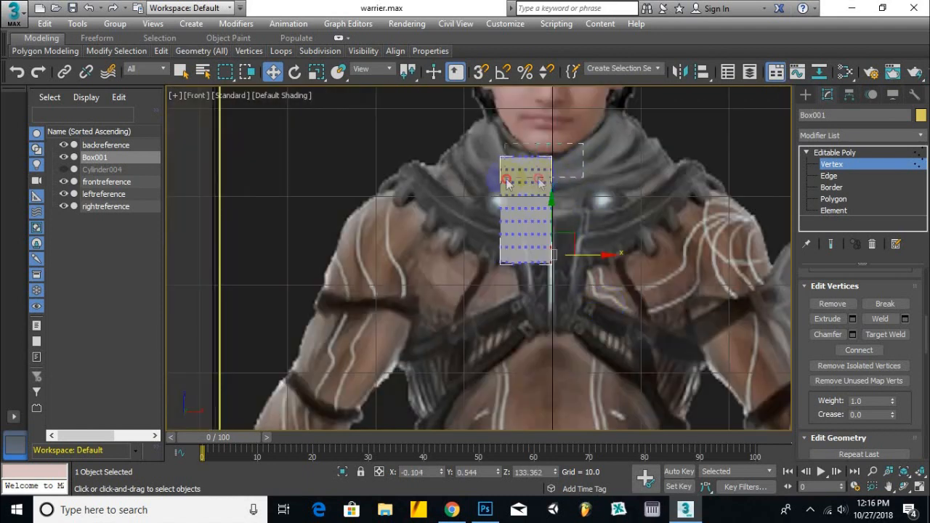
Pull the upper vertex rows back in the left view to follow the neck and scarf profile.
{"action": "key", "text": "l"}
{"action": "left_click_drag", "start_coordinate": [574, 252], "coordinate": [448, 249]}
{"action": "left_click_drag", "start_coordinate": [590, 272], "coordinate": [498, 304]}
{"action": "left_click_drag", "start_coordinate": [586, 297], "coordinate": [452, 300]}
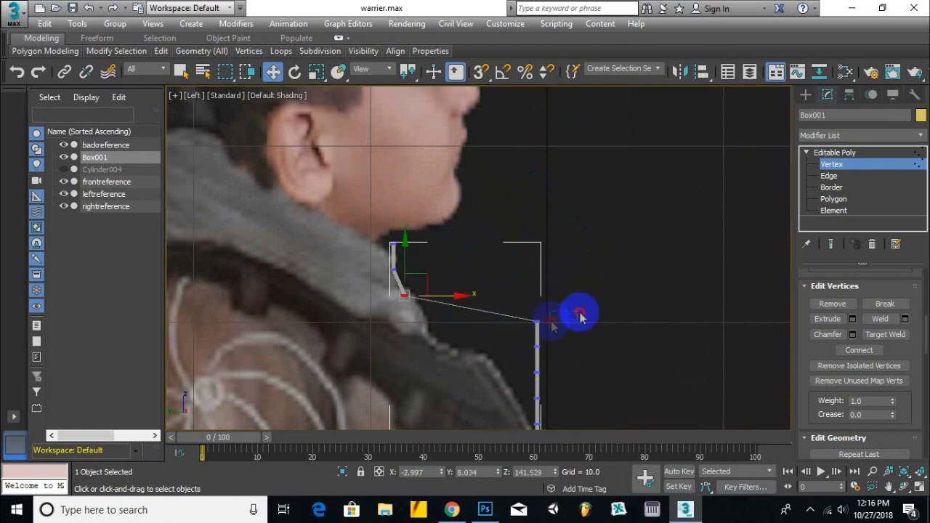
{"action": "middle_click_drag", "start_coordinate": [581, 315], "coordinate": [581, 266]}
{"action": "left_click_drag", "start_coordinate": [626, 248], "coordinate": [514, 304]}
{"action": "left_click_drag", "start_coordinate": [597, 278], "coordinate": [513, 335]}
{"action": "left_click_drag", "start_coordinate": [593, 302], "coordinate": [552, 302]}
{"action": "left_click_drag", "start_coordinate": [541, 263], "coordinate": [478, 307]}
{"action": "left_click_drag", "start_coordinate": [551, 287], "coordinate": [513, 287]}
{"action": "left_click_drag", "start_coordinate": [544, 250], "coordinate": [448, 282]}
{"action": "left_click_drag", "start_coordinate": [506, 275], "coordinate": [471, 277]}
Move the lower vertex rows back in the left view along the curve of the chest armor.
{"action": "left_click_drag", "start_coordinate": [580, 320], "coordinate": [523, 357]}
{"action": "left_click_drag", "start_coordinate": [592, 350], "coordinate": [573, 349]}
{"action": "middle_click_drag", "start_coordinate": [572, 357], "coordinate": [574, 307]}
{"action": "left_click_drag", "start_coordinate": [575, 312], "coordinate": [519, 337]}
{"action": "middle_click_drag", "start_coordinate": [575, 327], "coordinate": [525, 293], "text": "alt"}
{"action": "key", "text": "l"}
{"action": "scroll", "coordinate": [521, 316], "scroll_direction": "down", "scroll_amount": 4}
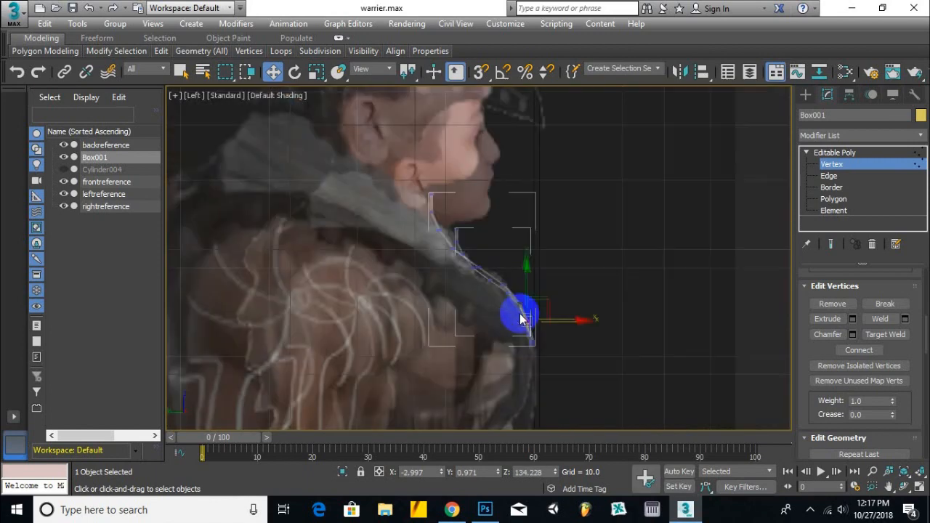
Raise the top-edge vertices in the front view to follow the curved neckline below the chin.
{"action": "key", "text": "f"}
{"action": "scroll", "coordinate": [519, 280], "scroll_direction": "up", "scroll_amount": 6}
{"action": "left_click_drag", "start_coordinate": [546, 201], "coordinate": [546, 202]}
{"action": "left_click_drag", "start_coordinate": [510, 151], "coordinate": [514, 81]}
{"action": "middle_click_drag", "start_coordinate": [498, 100], "coordinate": [502, 210]}
{"action": "left_click_drag", "start_coordinate": [466, 192], "coordinate": [519, 247]}
{"action": "mouse_move", "coordinate": [499, 191]}
{"action": "left_mouse_down"}
{"action": "mouse_move", "coordinate": [500, 156]}
{"action": "mouse_move", "coordinate": [501, 198]}
{"action": "left_mouse_up"}
{"action": "left_click_drag", "start_coordinate": [488, 167], "coordinate": [487, 132]}
{"action": "left_click_drag", "start_coordinate": [579, 257], "coordinate": [631, 287]}
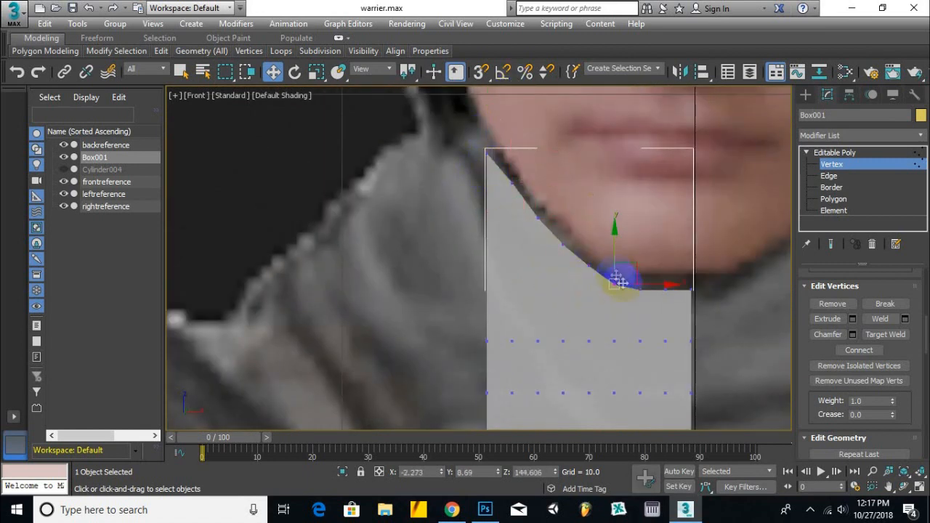
{"action": "scroll", "coordinate": [622, 282], "scroll_direction": "up", "scroll_amount": 1}
{"action": "scroll", "coordinate": [654, 314], "scroll_direction": "down", "scroll_amount": 2}
Select the column of vertices at the box's inner edge and align it with the body's center line.
{"action": "scroll", "coordinate": [676, 341], "scroll_direction": "down", "scroll_amount": 2}
{"action": "middle_click_drag", "start_coordinate": [676, 346], "coordinate": [635, 212]}
{"action": "scroll", "coordinate": [647, 234], "scroll_direction": "up", "scroll_amount": 2}
{"action": "left_click_drag", "start_coordinate": [660, 136], "coordinate": [613, 412]}
{"action": "scroll", "coordinate": [612, 413], "scroll_direction": "up", "scroll_amount": 2}
{"action": "middle_click_drag", "start_coordinate": [642, 365], "coordinate": [615, 438]}
{"action": "scroll", "coordinate": [631, 96], "scroll_direction": "up", "scroll_amount": 4}
{"action": "left_click_drag", "start_coordinate": [587, 128], "coordinate": [609, 129]}
{"action": "scroll", "coordinate": [580, 234], "scroll_direction": "down", "scroll_amount": 8}
{"action": "scroll", "coordinate": [582, 281], "scroll_direction": "up", "scroll_amount": 4}
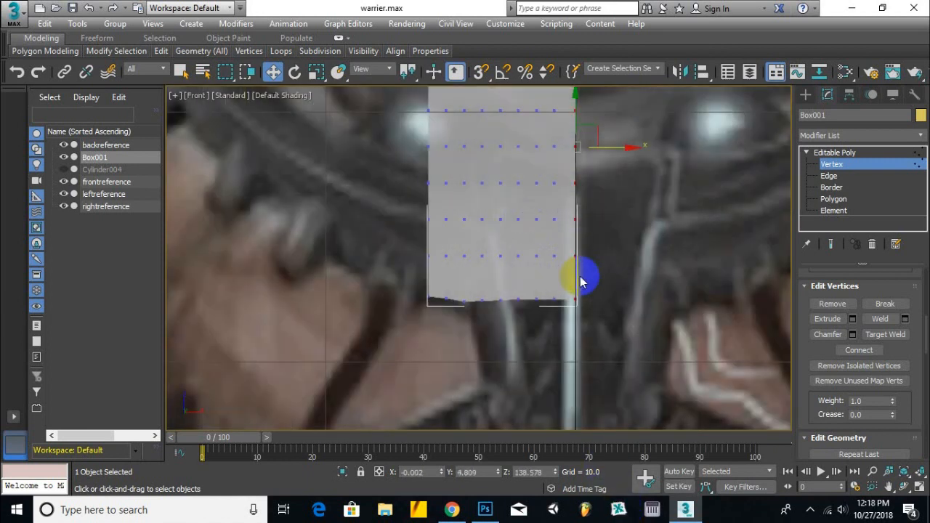
Move the raised top vertices back in the left view to follow the slope of the scarf.
{"action": "left_click", "coordinate": [836, 197]}
{"action": "scroll", "coordinate": [613, 286], "scroll_direction": "down", "scroll_amount": 8}
{"action": "key", "text": "l"}
{"action": "scroll", "coordinate": [445, 199], "scroll_direction": "up", "scroll_amount": 2}
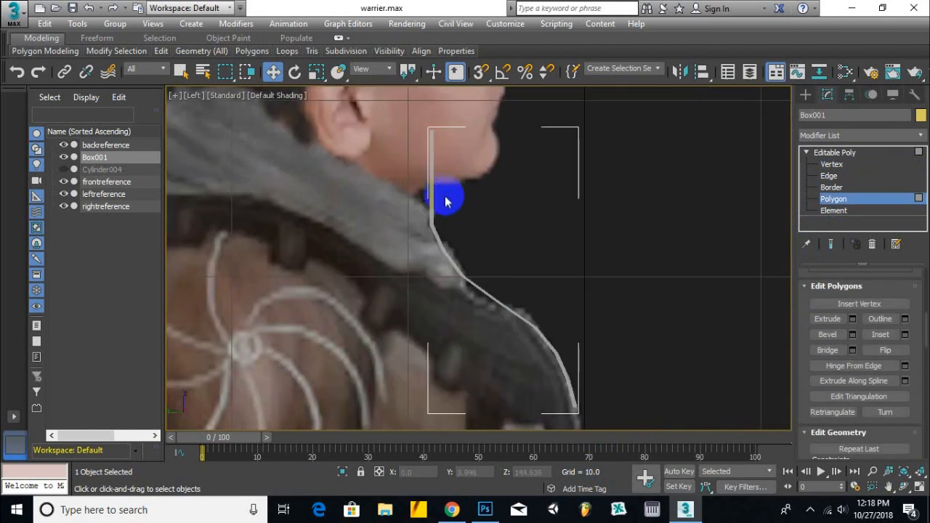
{"action": "key", "text": "1"}
{"action": "left_click_drag", "start_coordinate": [455, 117], "coordinate": [404, 149]}
{"action": "left_click_drag", "start_coordinate": [485, 147], "coordinate": [397, 157]}
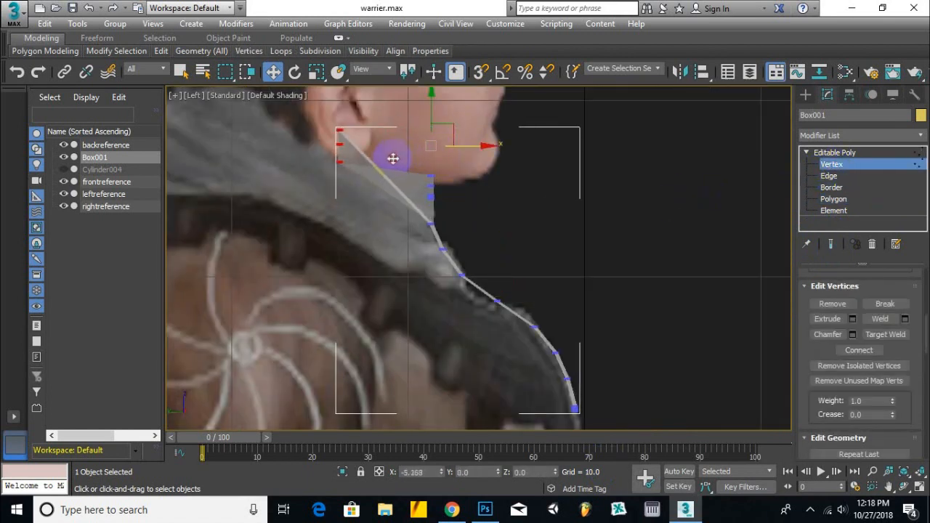
{"action": "left_click_drag", "start_coordinate": [312, 155], "coordinate": [311, 154]}
{"action": "left_click_drag", "start_coordinate": [388, 138], "coordinate": [360, 138]}
{"action": "left_click_drag", "start_coordinate": [355, 116], "coordinate": [301, 136]}
{"action": "left_click_drag", "start_coordinate": [363, 131], "coordinate": [334, 132]}
{"action": "middle_click_drag", "start_coordinate": [336, 168], "coordinate": [313, 202], "text": "alt"}
{"action": "key", "text": "f"}
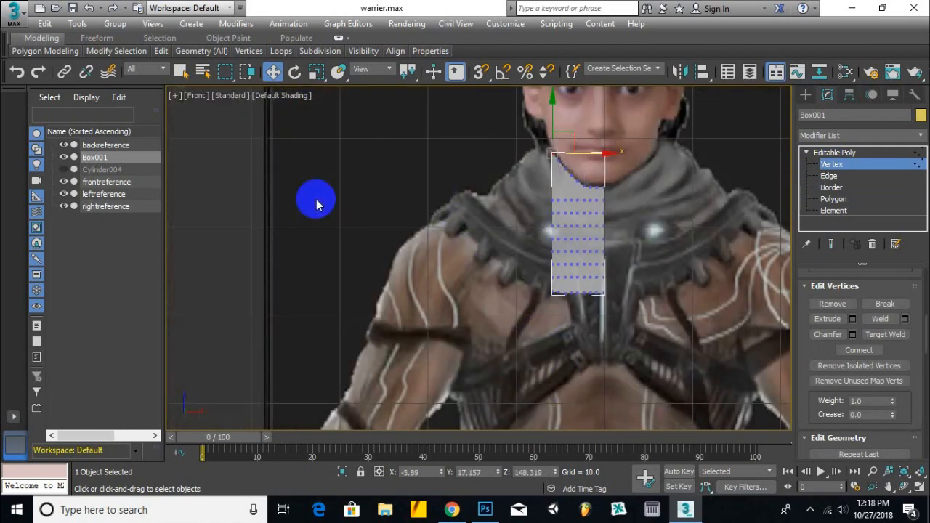
Pick the individual neckline vertices and move them back onto the scarf's sloping profile in the left view.
{"action": "key", "text": "l"}
{"action": "scroll", "coordinate": [509, 213], "scroll_direction": "up", "scroll_amount": 5}
{"action": "middle_click_drag", "start_coordinate": [470, 254], "coordinate": [370, 245], "text": "alt"}
{"action": "key", "text": "l"}
{"action": "scroll", "coordinate": [469, 217], "scroll_direction": "up", "scroll_amount": 5}
{"action": "scroll", "coordinate": [443, 236], "scroll_direction": "up", "scroll_amount": 3}
{"action": "middle_click_drag", "start_coordinate": [468, 201], "coordinate": [473, 206], "text": "alt"}
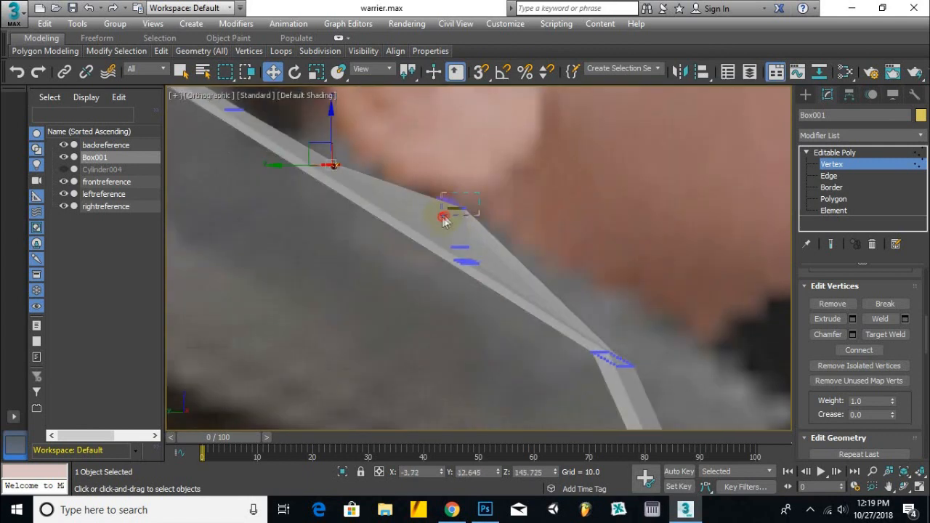
{"action": "middle_click_drag", "start_coordinate": [378, 213], "coordinate": [490, 216], "text": "alt"}
{"action": "key", "text": "l"}
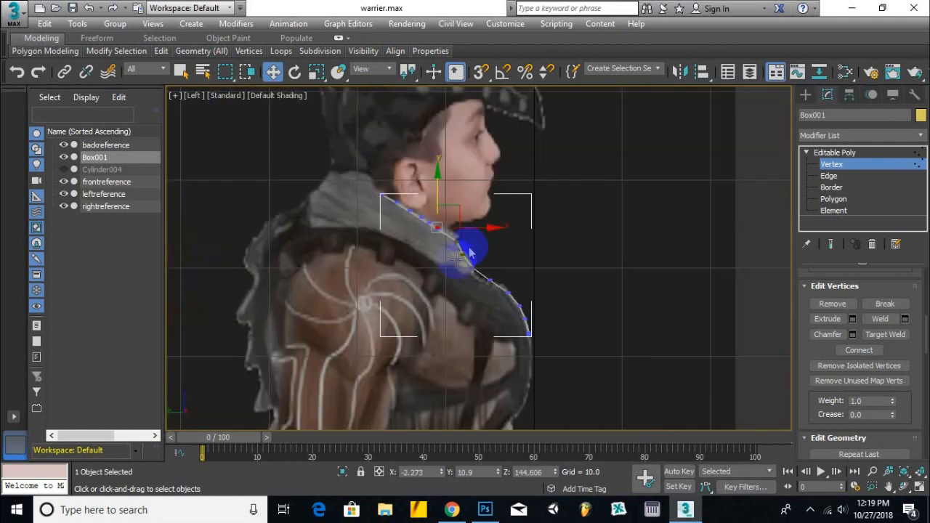
Move the outermost top vertices farther back toward the rear of the neck.
{"action": "scroll", "coordinate": [433, 266], "scroll_direction": "up", "scroll_amount": 5}
{"action": "middle_click_drag", "start_coordinate": [417, 273], "coordinate": [407, 257], "text": "alt"}
{"action": "left_click_drag", "start_coordinate": [407, 257], "coordinate": [538, 296]}
{"action": "key", "text": "l"}
{"action": "scroll", "coordinate": [474, 229], "scroll_direction": "up", "scroll_amount": 5}
{"action": "left_click_drag", "start_coordinate": [371, 225], "coordinate": [313, 245]}
{"action": "middle_click_drag", "start_coordinate": [313, 245], "coordinate": [334, 261], "text": "alt"}
Move the outer vertex columns back in the left view and shape the collar's upper rear corner.
{"action": "left_click_drag", "start_coordinate": [302, 131], "coordinate": [340, 417]}
{"action": "middle_click_drag", "start_coordinate": [313, 269], "coordinate": [332, 244], "text": "alt"}
{"action": "key", "text": "f"}
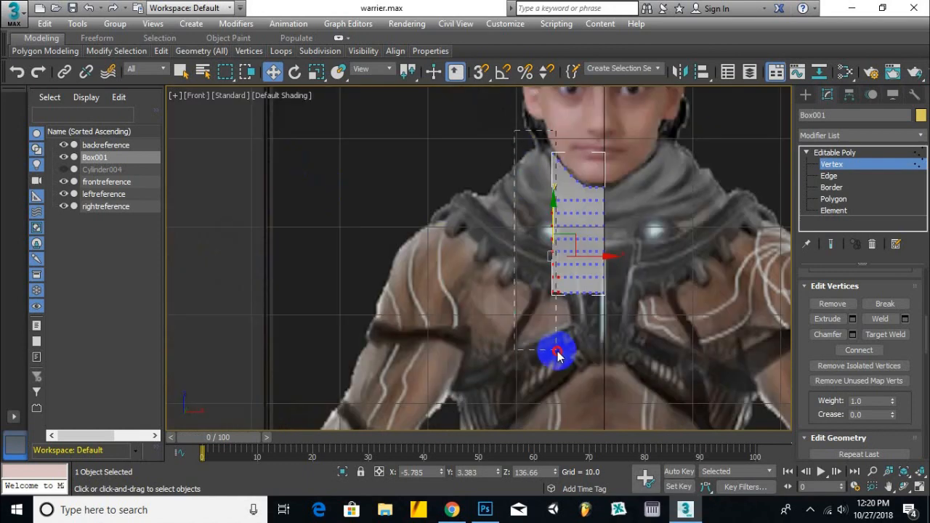
{"action": "key", "text": "l"}
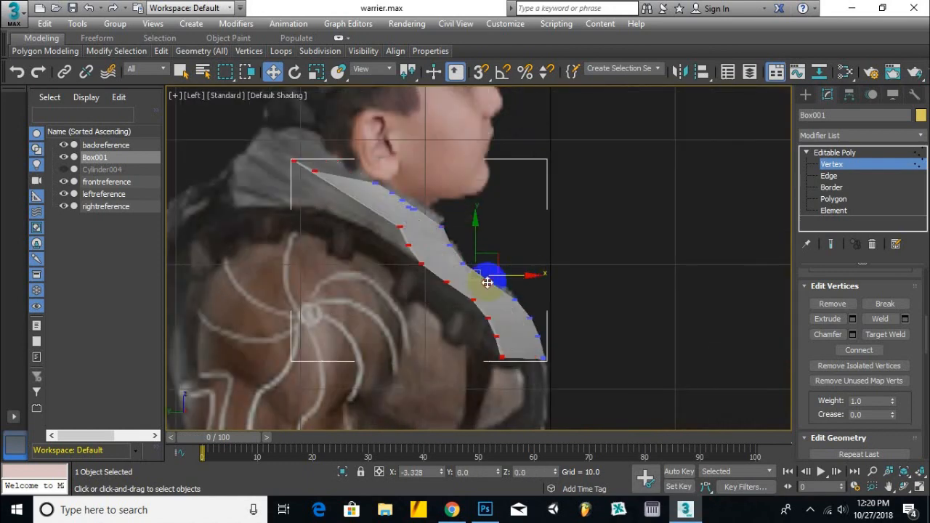
{"action": "middle_click_drag", "start_coordinate": [474, 290], "coordinate": [459, 368], "text": "alt"}
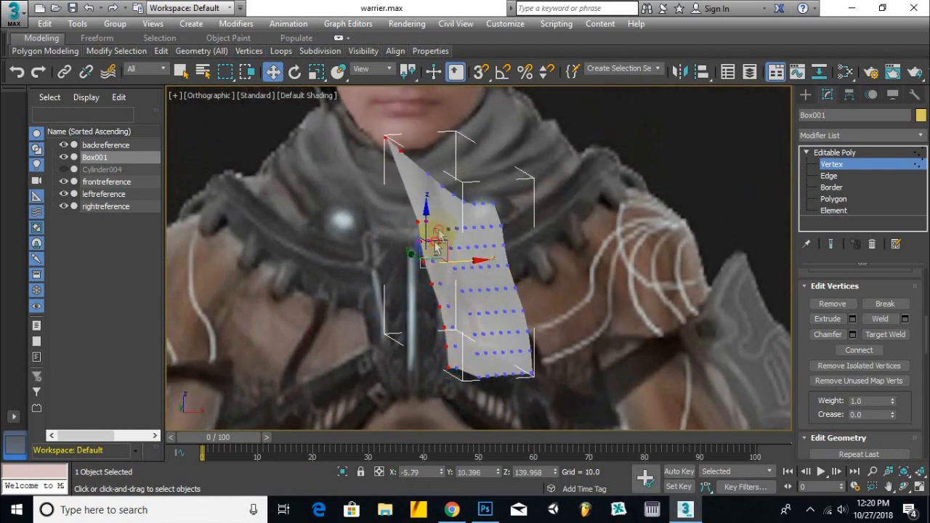
{"action": "key", "text": "l"}
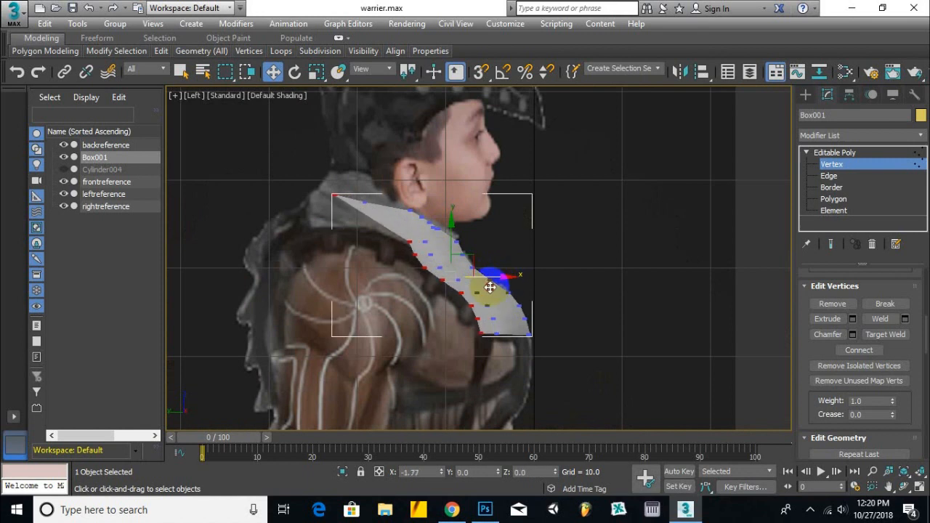
{"action": "left_click_drag", "start_coordinate": [485, 292], "coordinate": [489, 293]}
{"action": "middle_click_drag", "start_coordinate": [489, 293], "coordinate": [534, 320]}
{"action": "left_click", "coordinate": [379, 222]}
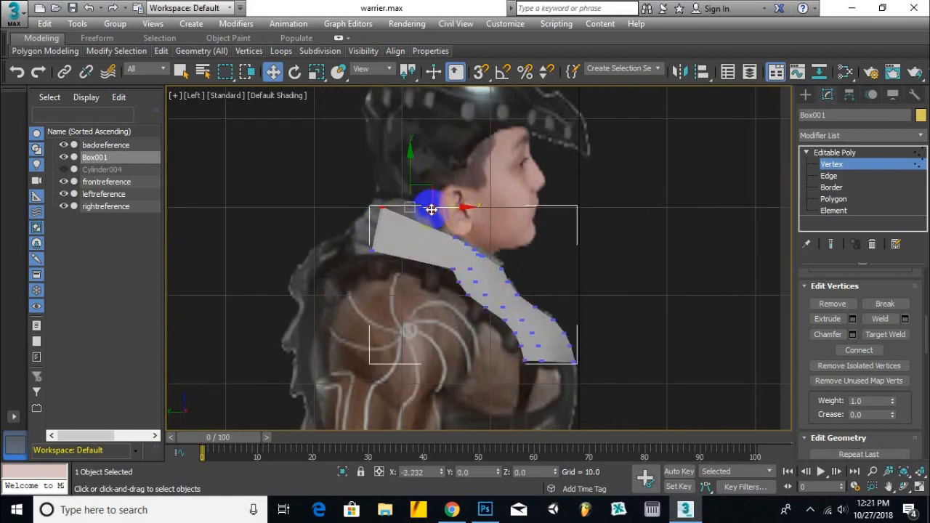
Move the third vertex column from the outer edge and the neighboring neckline vertices back in the left view.
{"action": "middle_click_drag", "start_coordinate": [511, 261], "coordinate": [418, 272], "text": "alt"}
{"action": "scroll", "coordinate": [388, 230], "scroll_direction": "up", "scroll_amount": 3}
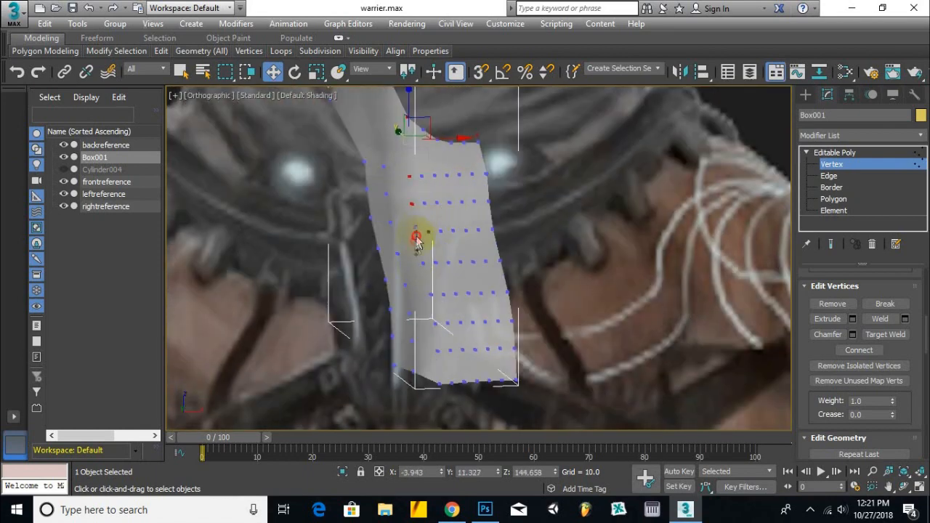
{"action": "key", "text": "l"}
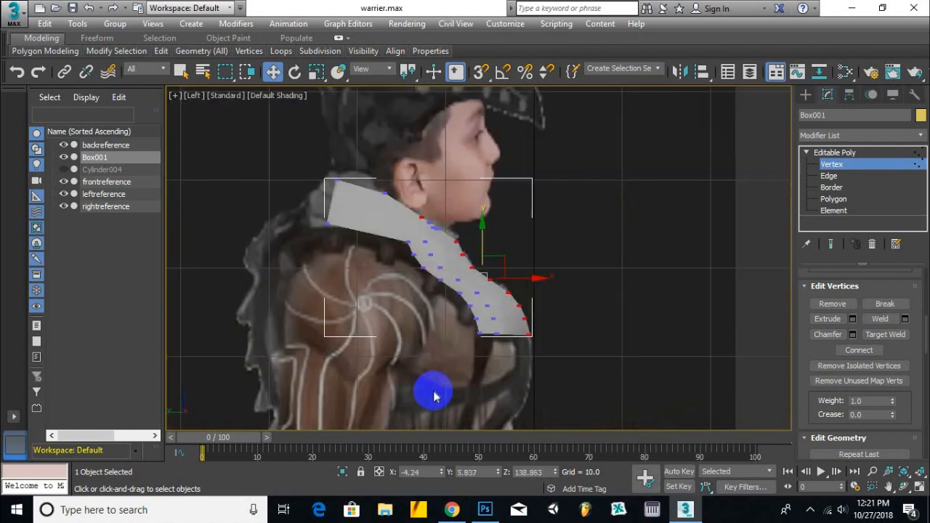
{"action": "middle_click_drag", "start_coordinate": [458, 234], "coordinate": [371, 218], "text": "alt"}
{"action": "key", "text": "l"}
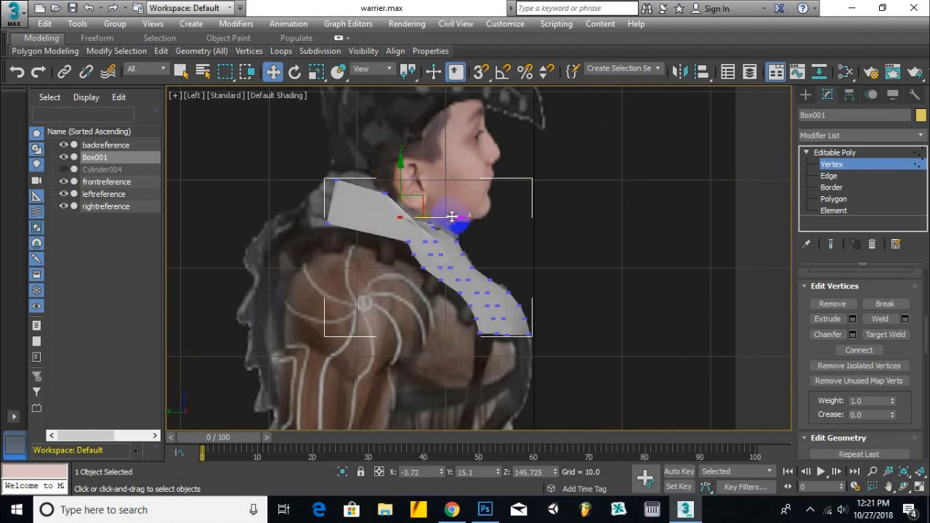
Select the fourth vertex column from the outer edge down the armor and move it back in the left view.
{"action": "middle_click_drag", "start_coordinate": [467, 219], "coordinate": [436, 208], "text": "alt"}
{"action": "scroll", "coordinate": [436, 229], "scroll_direction": "up", "scroll_amount": 5}
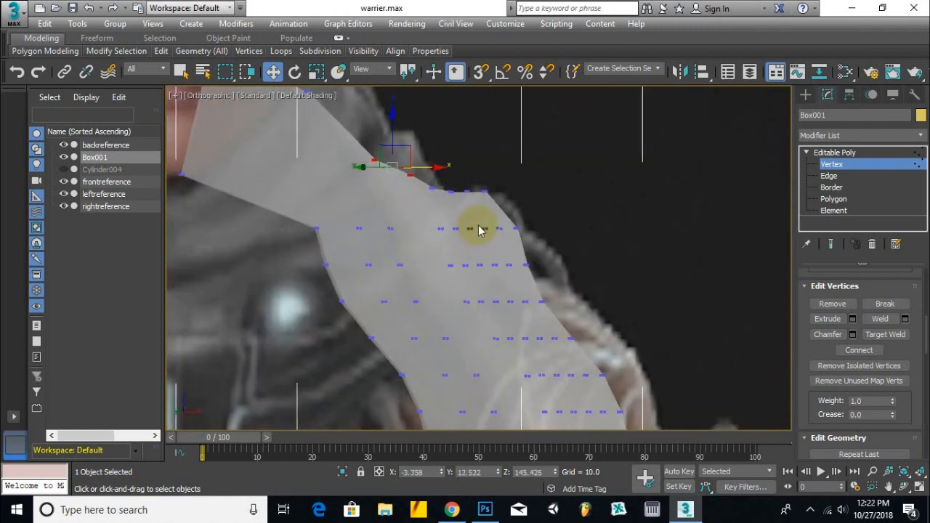
{"action": "middle_click_drag", "start_coordinate": [452, 264], "coordinate": [450, 190], "text": "alt"}
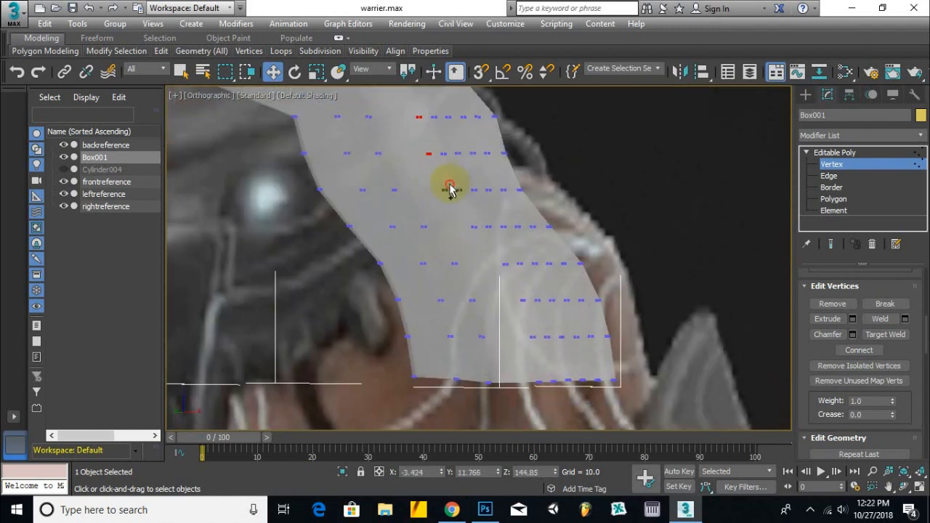
{"action": "middle_click_drag", "start_coordinate": [507, 361], "coordinate": [412, 289], "text": "alt"}
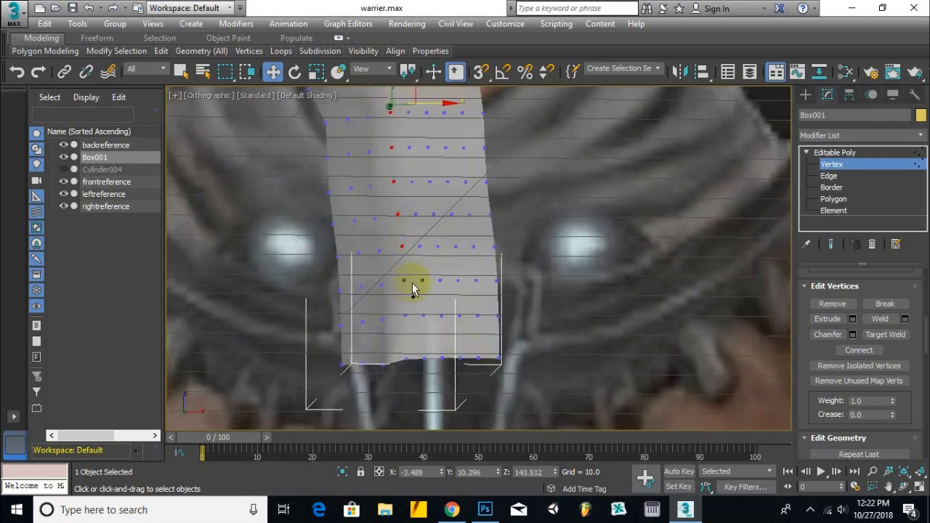
{"action": "key", "text": "l"}
{"action": "scroll", "coordinate": [543, 242], "scroll_direction": "up", "scroll_amount": 5}
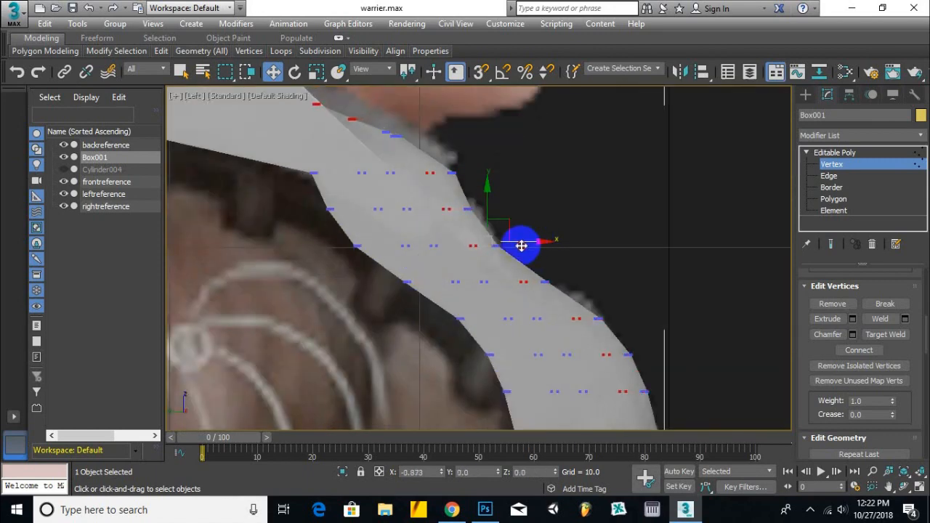
Adjust the neckline vertices and move the fifth vertex column from the outer edge back in the left view.
{"action": "middle_click_drag", "start_coordinate": [501, 245], "coordinate": [643, 242], "text": "alt"}
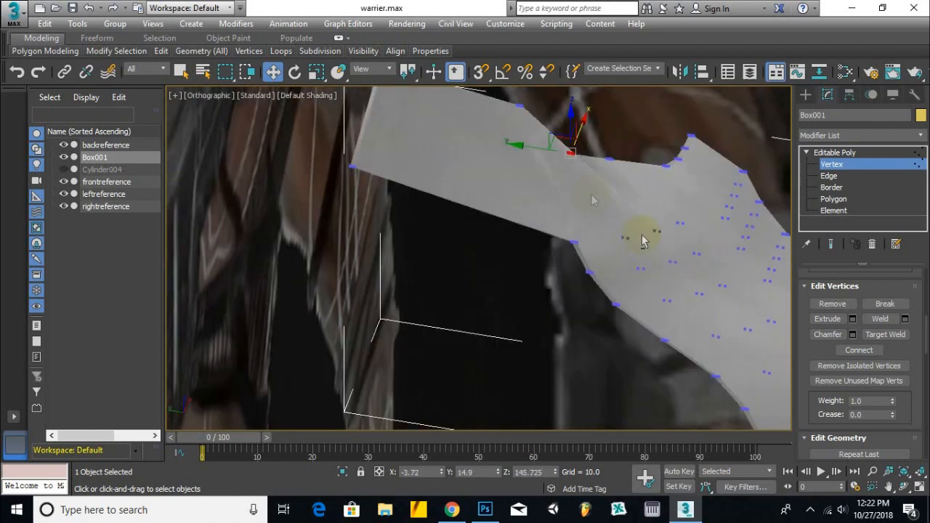
{"action": "middle_click_drag", "start_coordinate": [535, 149], "coordinate": [599, 175], "text": "alt"}
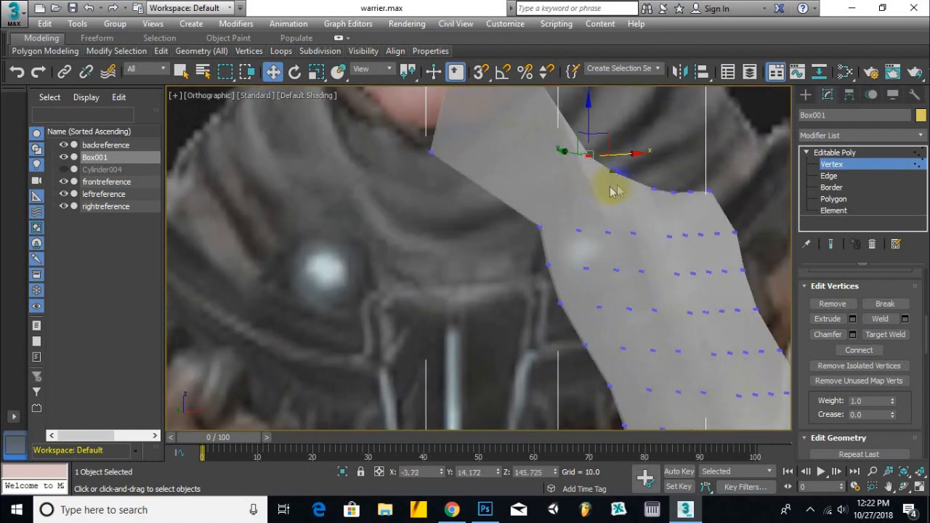
{"action": "middle_click_drag", "start_coordinate": [636, 250], "coordinate": [656, 184], "text": "alt"}
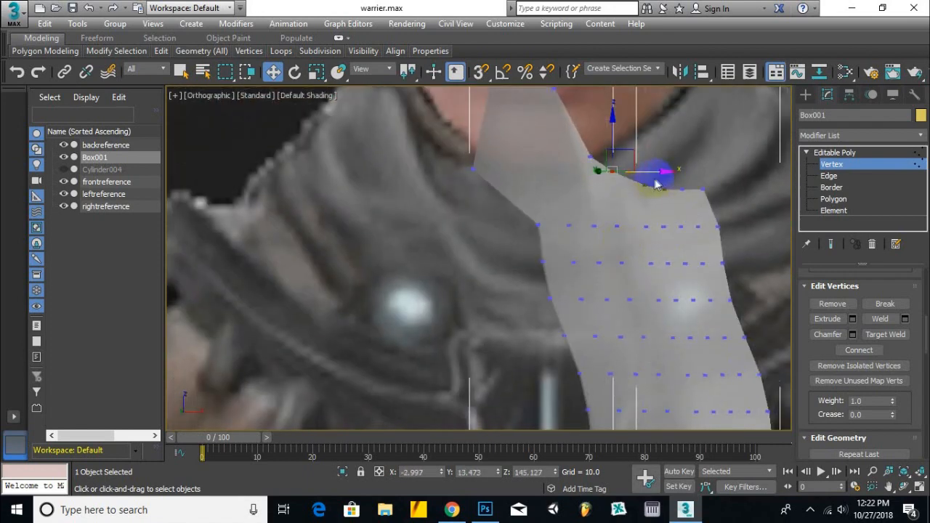
{"action": "middle_click_drag", "start_coordinate": [645, 266], "coordinate": [643, 255], "text": "alt"}
{"action": "middle_click_drag", "start_coordinate": [664, 328], "coordinate": [644, 244], "text": "alt"}
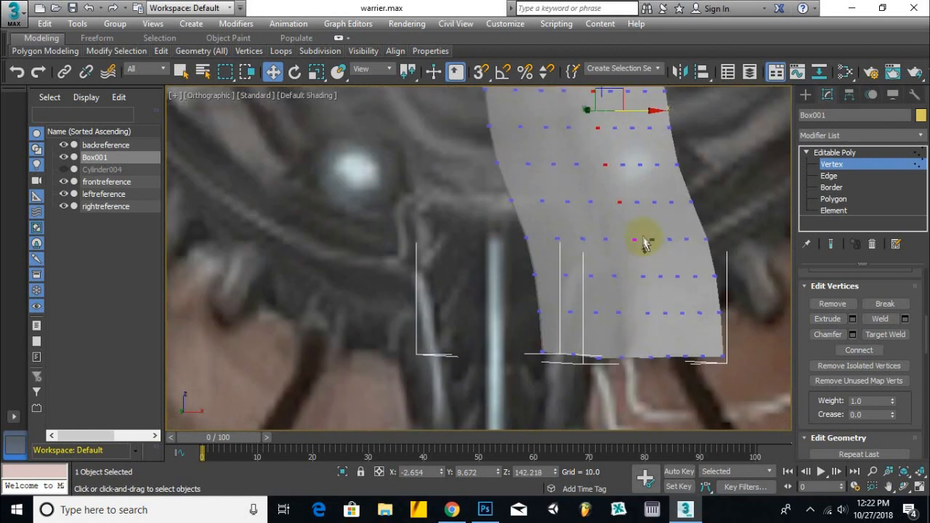
{"action": "key", "text": "l"}
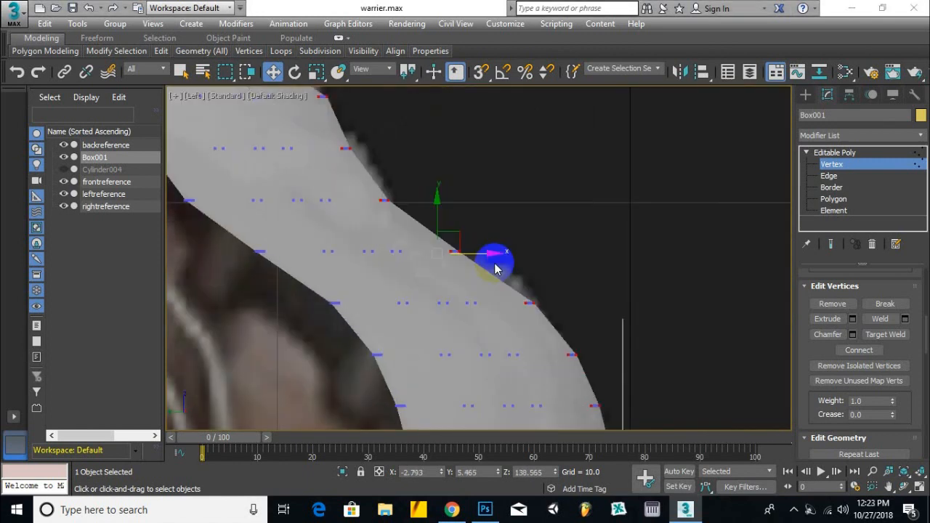
{"action": "left_click_drag", "start_coordinate": [490, 254], "coordinate": [461, 257]}
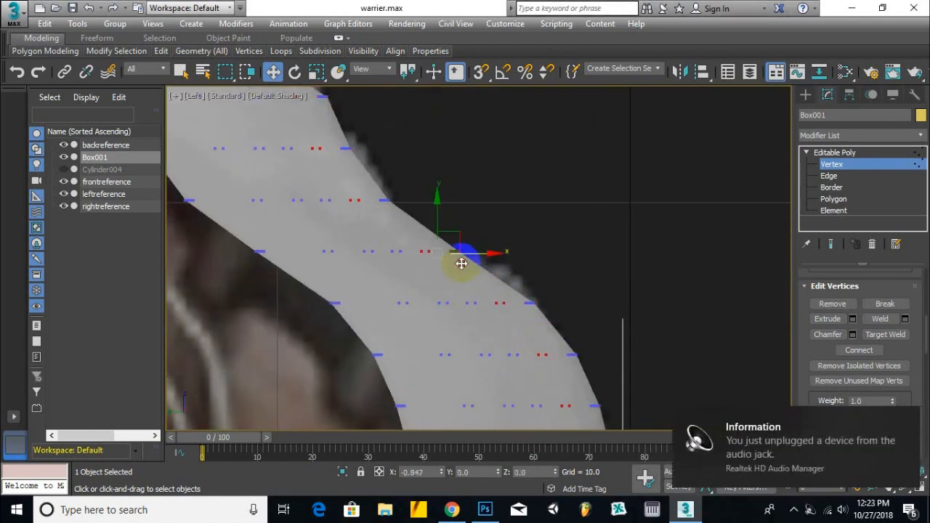
Select the sixth vertex column from the outer edge down the armor and move it in the left view.
{"action": "middle_click_drag", "start_coordinate": [461, 263], "coordinate": [519, 240], "text": "alt"}
{"action": "middle_click_drag", "start_coordinate": [510, 275], "coordinate": [572, 294], "text": "alt"}
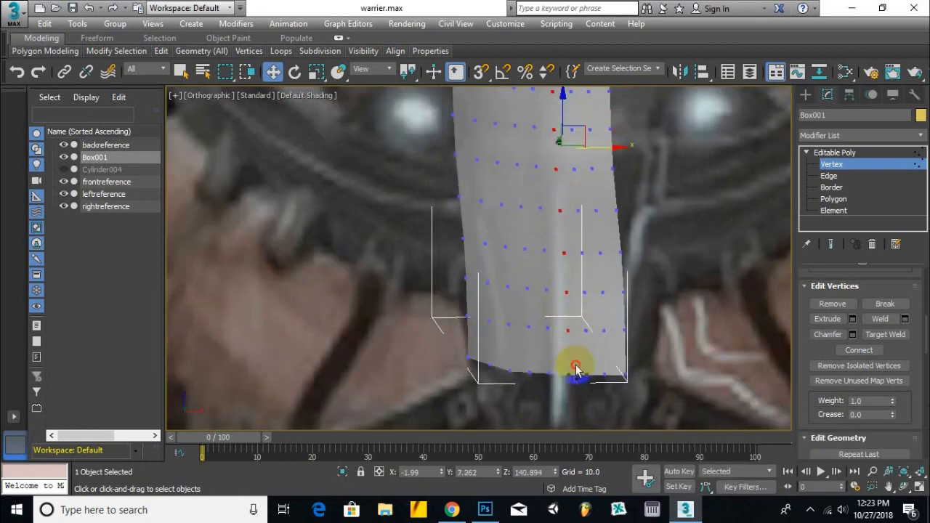
{"action": "key", "text": "l"}
{"action": "scroll", "coordinate": [491, 275], "scroll_direction": "up", "scroll_amount": 5}
Select the seventh and eighth vertex columns from the outer edge in the front view and adjust their depth in the left view.
{"action": "key", "text": "f"}
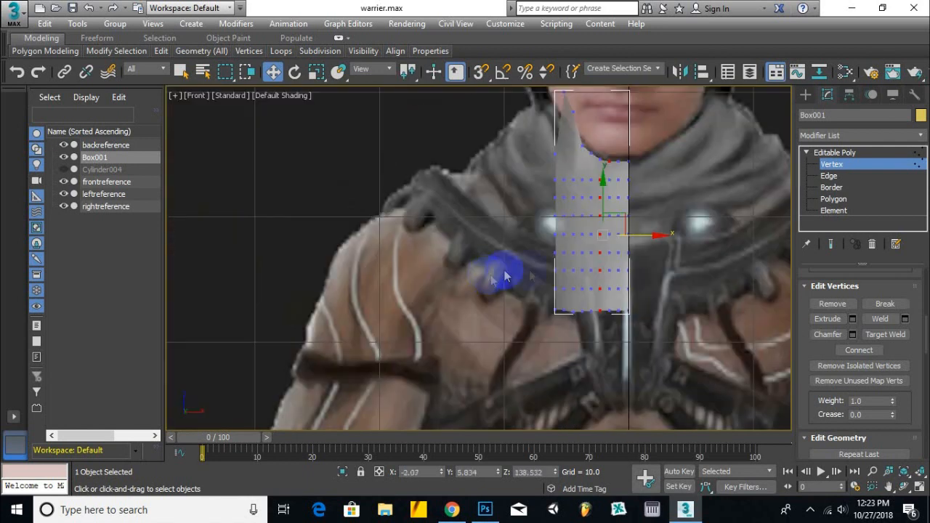
{"action": "scroll", "coordinate": [557, 297], "scroll_direction": "up", "scroll_amount": 4}
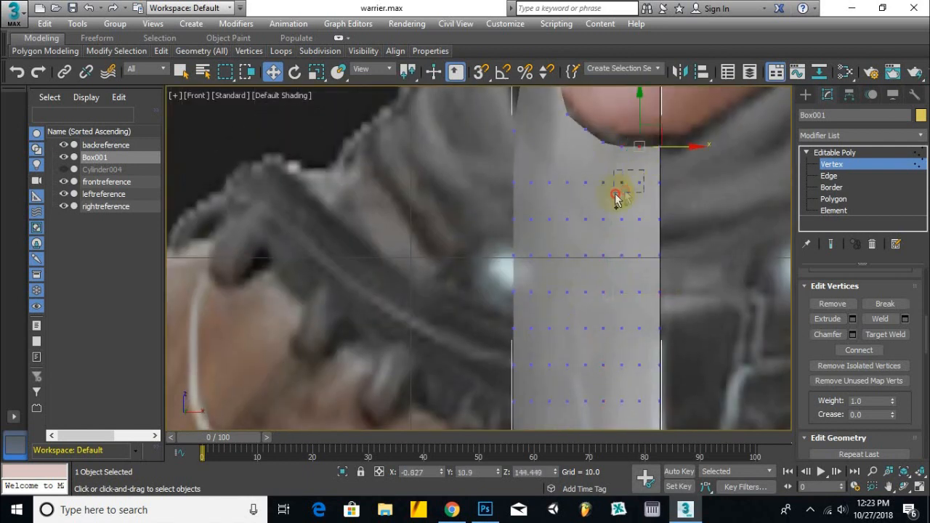
{"action": "middle_click_drag", "start_coordinate": [643, 252], "coordinate": [646, 181]}
{"action": "left_click_drag", "start_coordinate": [651, 212], "coordinate": [625, 242]}
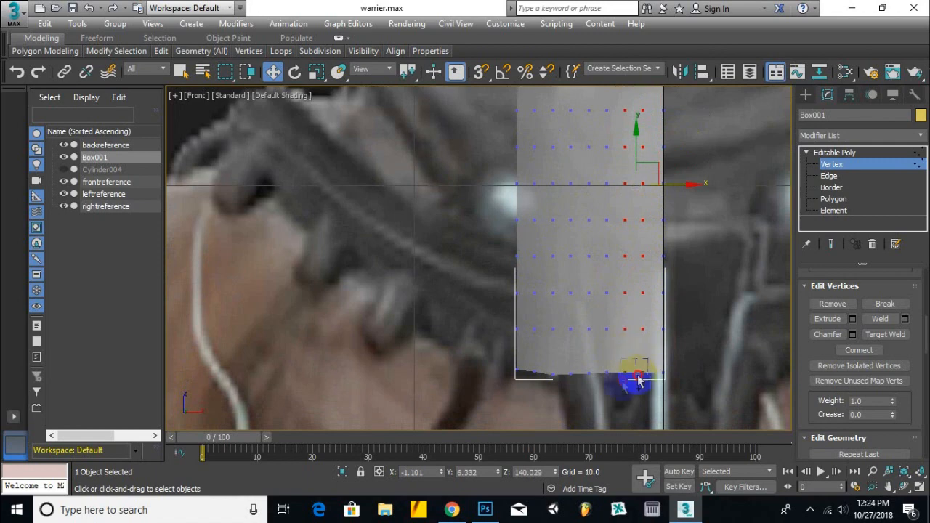
{"action": "key", "text": "l"}
{"action": "mouse_move", "coordinate": [517, 297]}
{"action": "middle_mouse_down", "text": "alt"}
{"action": "mouse_move", "coordinate": [582, 307]}
{"action": "mouse_move", "coordinate": [677, 296]}
{"action": "mouse_move", "coordinate": [629, 349]}
{"action": "mouse_move", "coordinate": [562, 322]}
{"action": "mouse_move", "coordinate": [622, 407]}
{"action": "mouse_move", "coordinate": [420, 247]}
{"action": "mouse_move", "coordinate": [550, 162]}
{"action": "mouse_move", "coordinate": [504, 191]}
{"action": "mouse_move", "coordinate": [536, 189]}
{"action": "mouse_move", "coordinate": [620, 236]}
{"action": "middle_mouse_up", "text": "alt"}
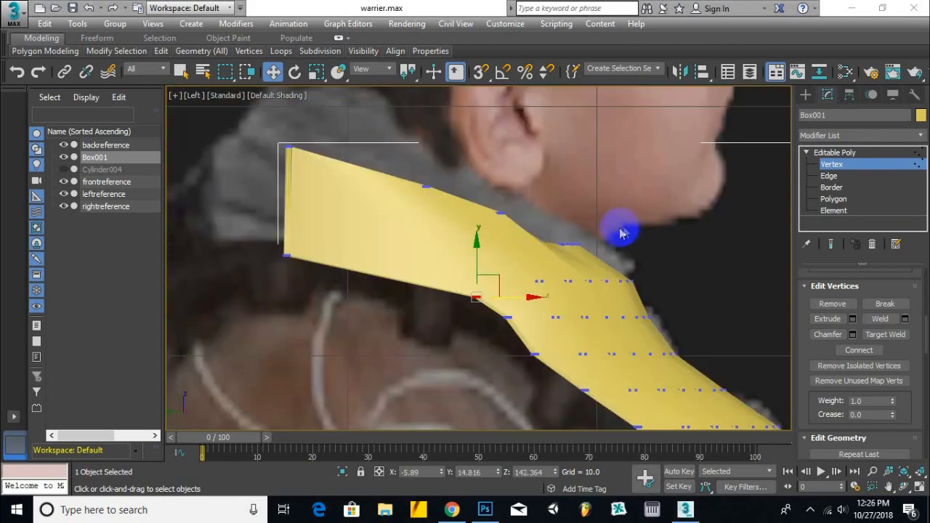
Clear the vertex selection, reselect Box001 and switch it to polygon editing.
{"action": "left_click", "coordinate": [623, 230]}
{"action": "key", "text": "f"}
{"action": "scroll", "coordinate": [624, 227], "scroll_direction": "down", "scroll_amount": 5}
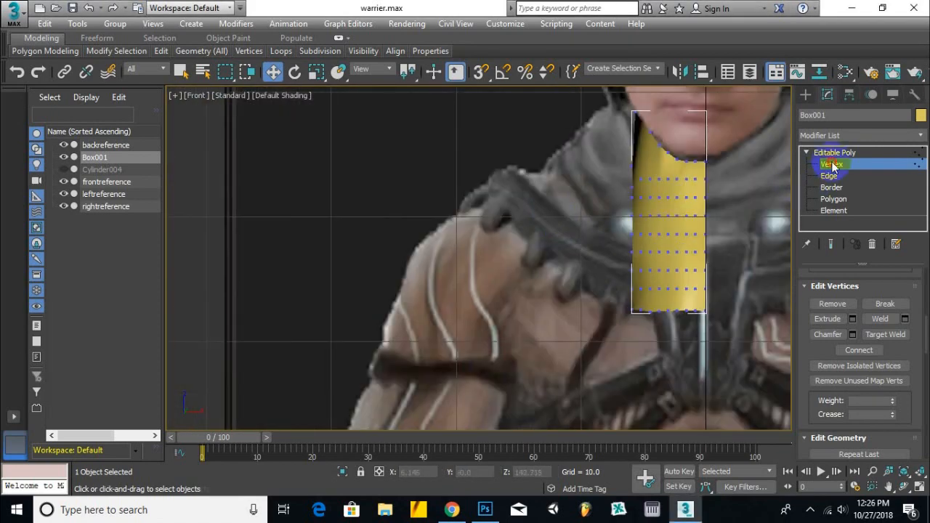
{"action": "left_click", "coordinate": [833, 165]}
{"action": "key", "text": "ctrl+d"}
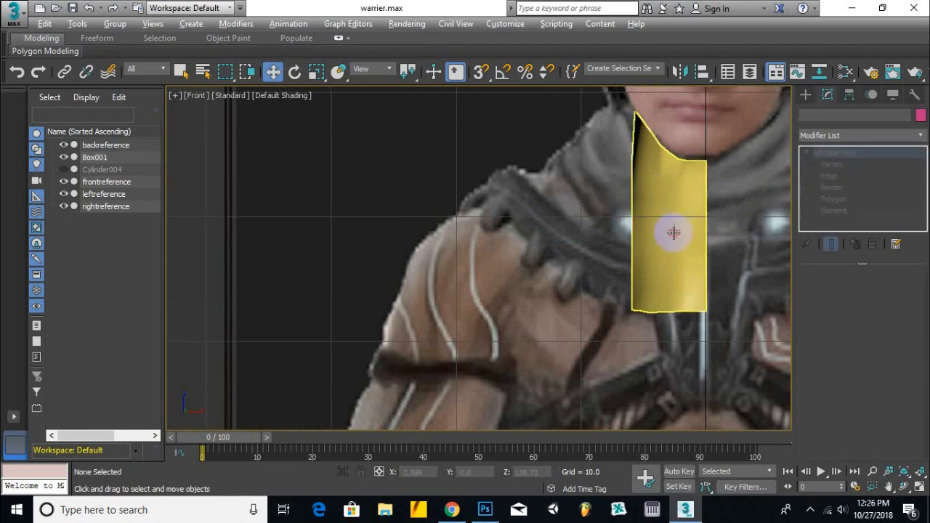
{"action": "left_click", "coordinate": [679, 212]}
{"action": "left_click", "coordinate": [834, 198]}
Narrow the polygon selection on the armor's outer side to the faces at the collar's rear end.
{"action": "middle_click_drag", "start_coordinate": [785, 269], "coordinate": [698, 327], "text": "alt"}
{"action": "middle_click_drag", "start_coordinate": [632, 338], "coordinate": [538, 345], "text": "alt"}
{"action": "key", "text": "f"}
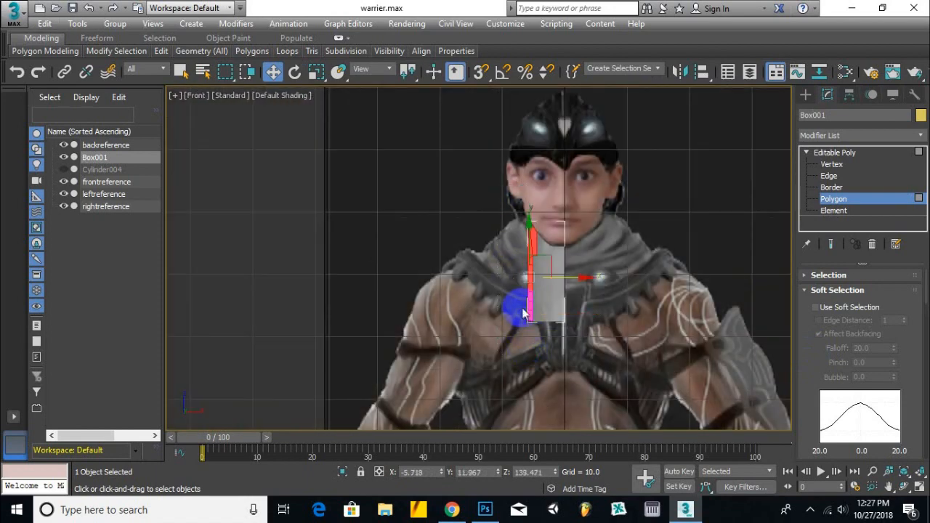
{"action": "scroll", "coordinate": [523, 312], "scroll_direction": "up", "scroll_amount": 5}
{"action": "middle_click_drag", "start_coordinate": [553, 203], "coordinate": [405, 165], "text": "alt"}
{"action": "left_click", "coordinate": [385, 152], "text": "alt"}
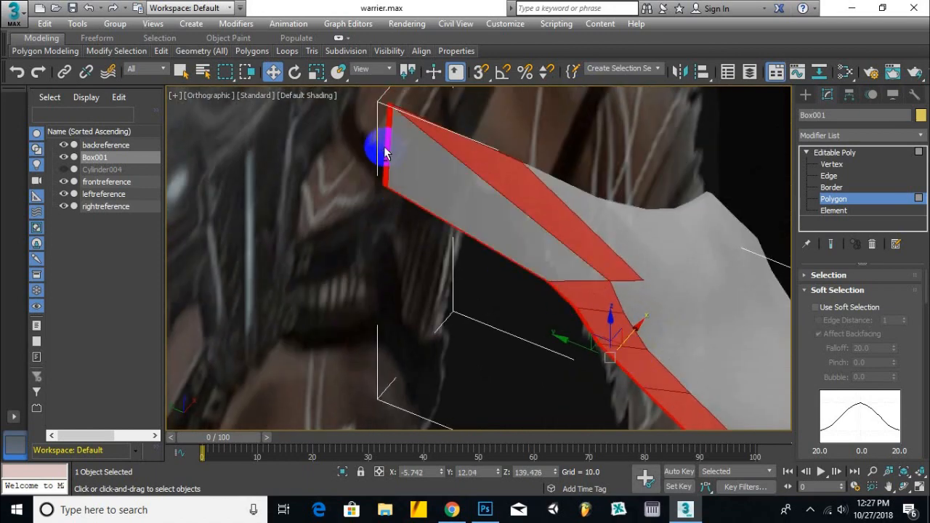
{"action": "middle_click_drag", "start_coordinate": [508, 159], "coordinate": [478, 251], "text": "alt"}
{"action": "middle_click_drag", "start_coordinate": [497, 292], "coordinate": [509, 236], "text": "alt"}
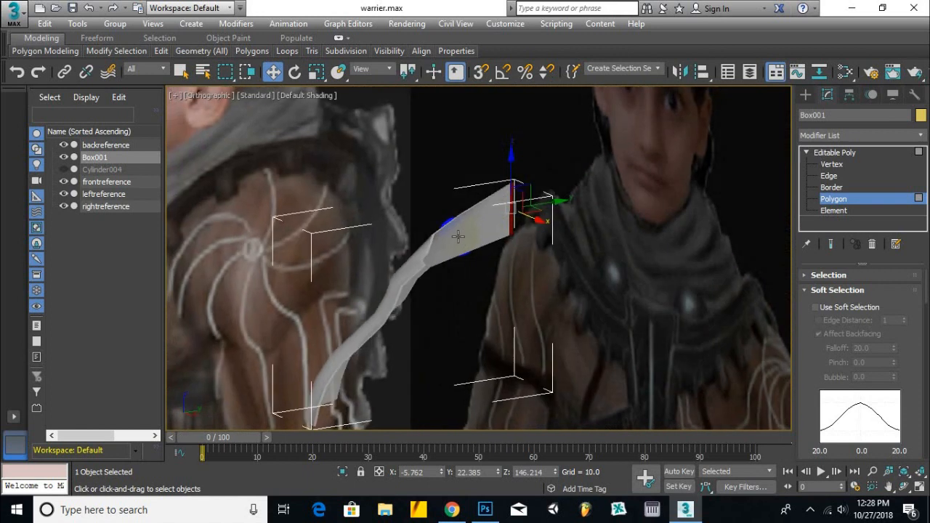
{"action": "key", "text": "l"}
{"action": "left_click_drag", "start_coordinate": [437, 213], "coordinate": [438, 215], "text": "shift"}
{"action": "left_click", "coordinate": [540, 233]}
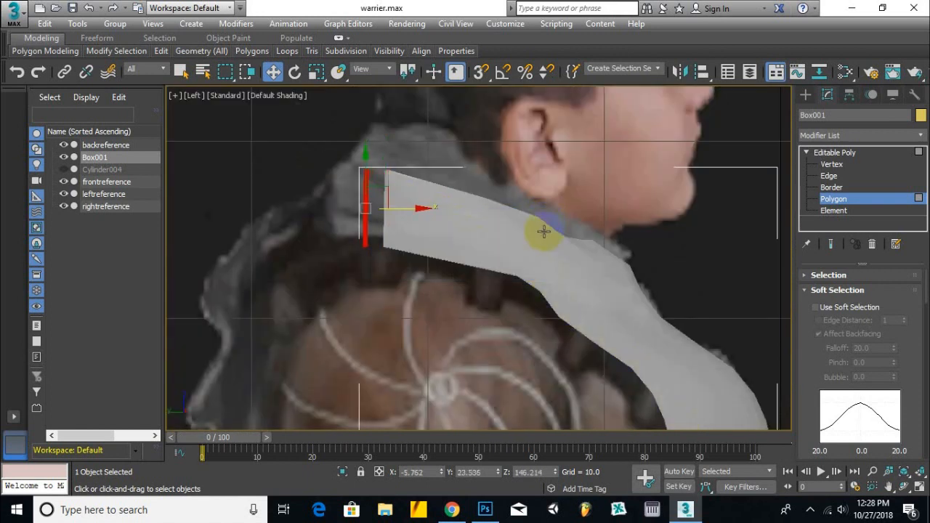
Extrude the collar's rear end polygons and position the new end further back and slightly lower in the left view.
{"action": "scroll", "coordinate": [835, 294], "scroll_direction": "down", "scroll_amount": 5}
{"action": "left_click", "coordinate": [829, 279]}
{"action": "scroll", "coordinate": [378, 231], "scroll_direction": "up", "scroll_amount": 3}
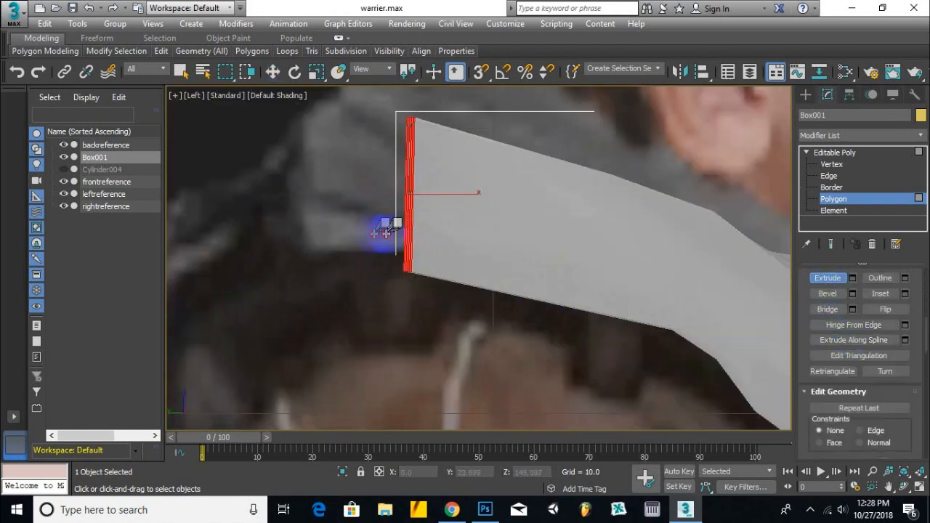
{"action": "scroll", "coordinate": [428, 272], "scroll_direction": "down", "scroll_amount": 2}
{"action": "middle_click_drag", "start_coordinate": [427, 272], "coordinate": [417, 243], "text": "alt"}
{"action": "left_click_drag", "start_coordinate": [415, 242], "coordinate": [550, 184]}
{"action": "key", "text": "l"}
{"action": "right_click", "coordinate": [255, 129]}
{"action": "middle_click_drag", "start_coordinate": [446, 204], "coordinate": [465, 221]}
{"action": "scroll", "coordinate": [385, 167], "scroll_direction": "down", "scroll_amount": 4}
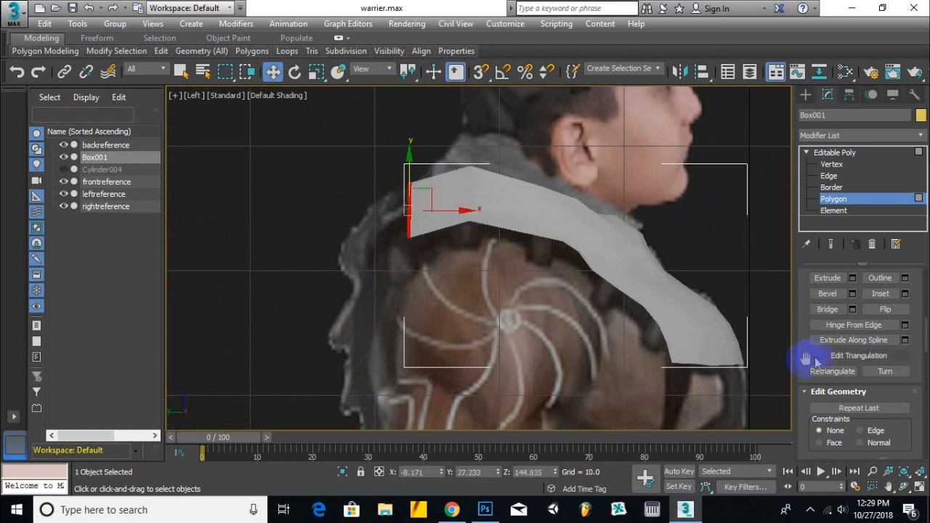
Extrude the rear end a second time and move it back and down along the collar in the left view.
{"action": "left_click", "coordinate": [827, 277]}
{"action": "key", "text": "w"}
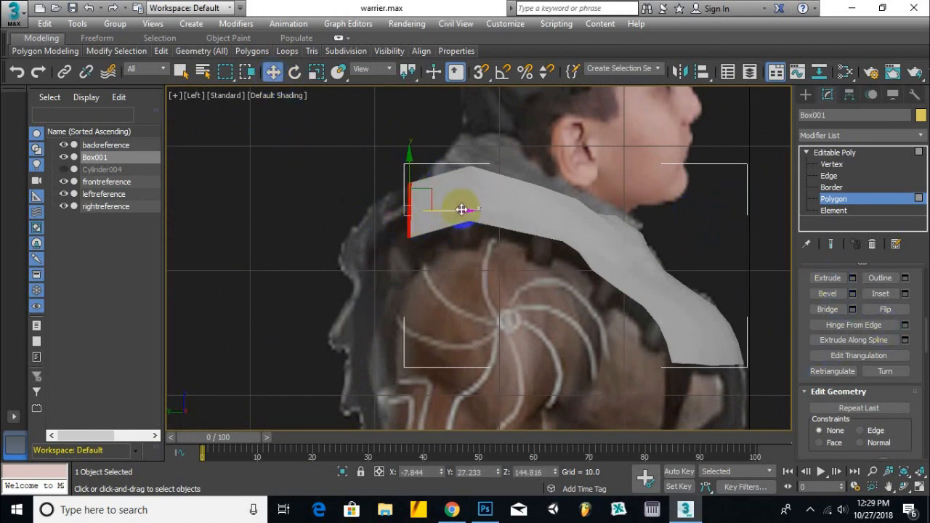
{"action": "left_click_drag", "start_coordinate": [412, 226], "coordinate": [356, 194]}
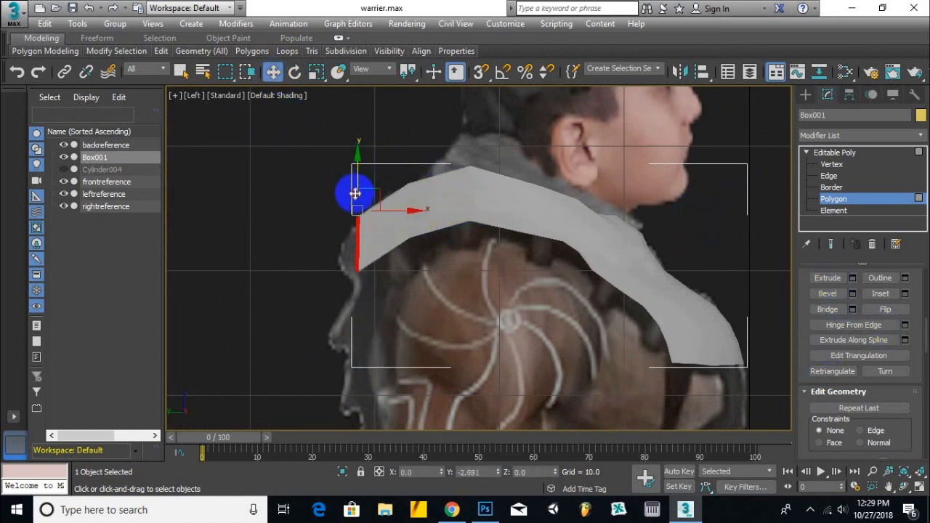
Extrude the rear end a third time and lower the short new segment over the upper back in the left view.
{"action": "left_click", "coordinate": [814, 275]}
{"action": "middle_click_drag", "start_coordinate": [359, 256], "coordinate": [402, 273], "text": "alt"}
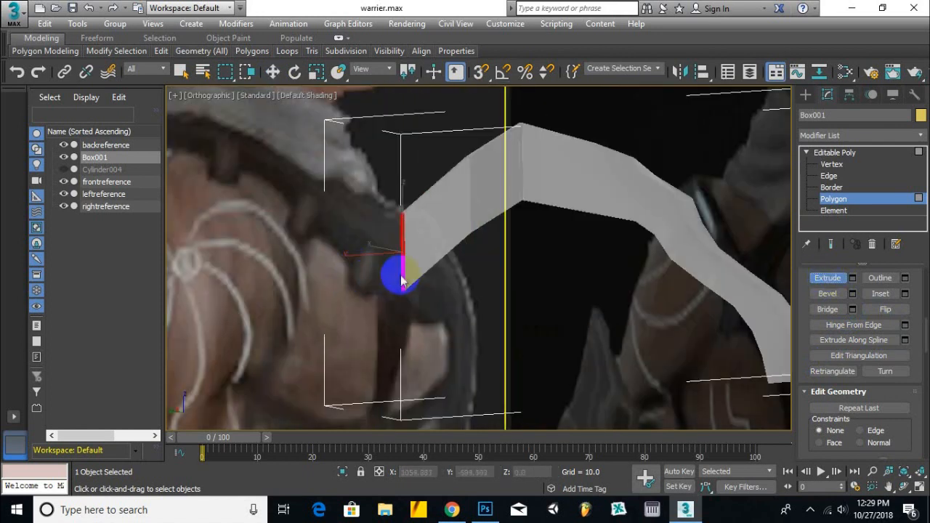
{"action": "key", "text": "l"}
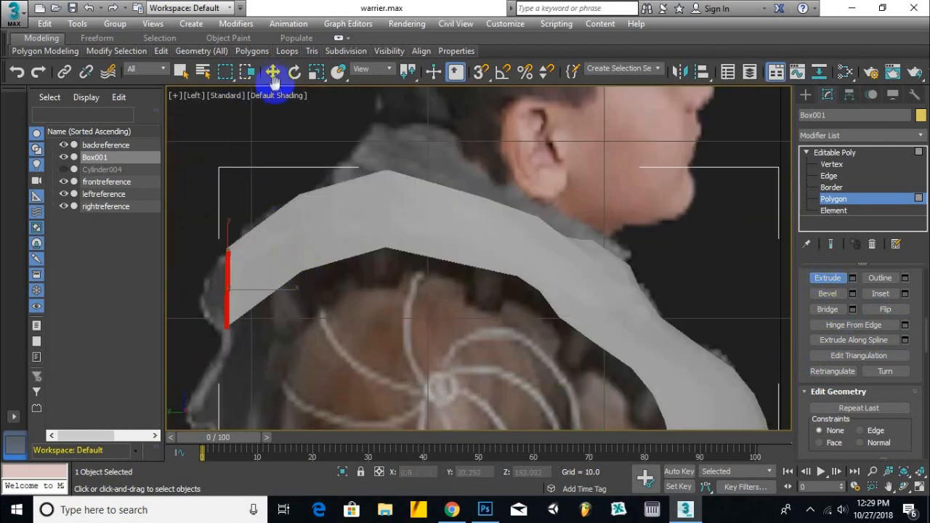
{"action": "middle_click_drag", "start_coordinate": [216, 288], "coordinate": [169, 295], "text": "alt"}
{"action": "left_click_drag", "start_coordinate": [253, 274], "coordinate": [233, 324]}
Reselect the polygons at the extruded rear end and move them outward toward the shoulder in the back view.
{"action": "middle_click_drag", "start_coordinate": [250, 323], "coordinate": [322, 273], "text": "alt"}
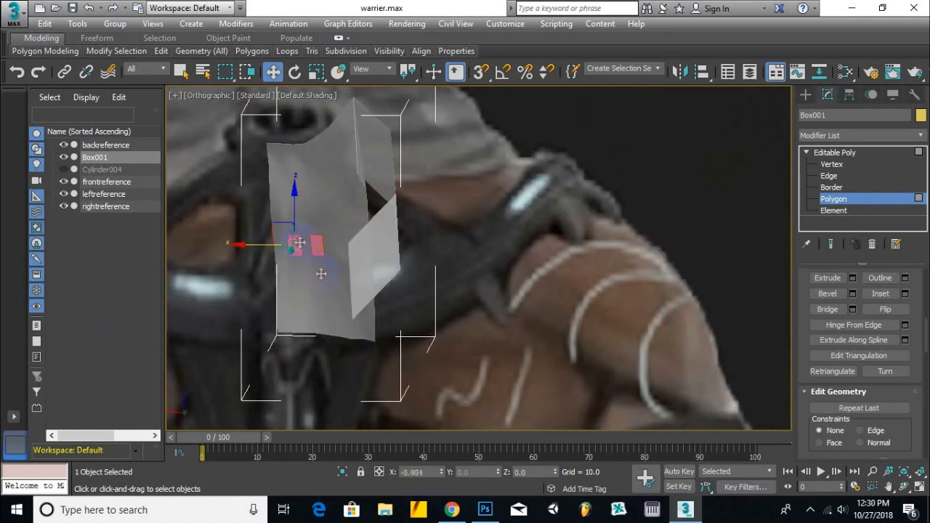
{"action": "middle_click_drag", "start_coordinate": [331, 320], "coordinate": [339, 284], "text": "alt"}
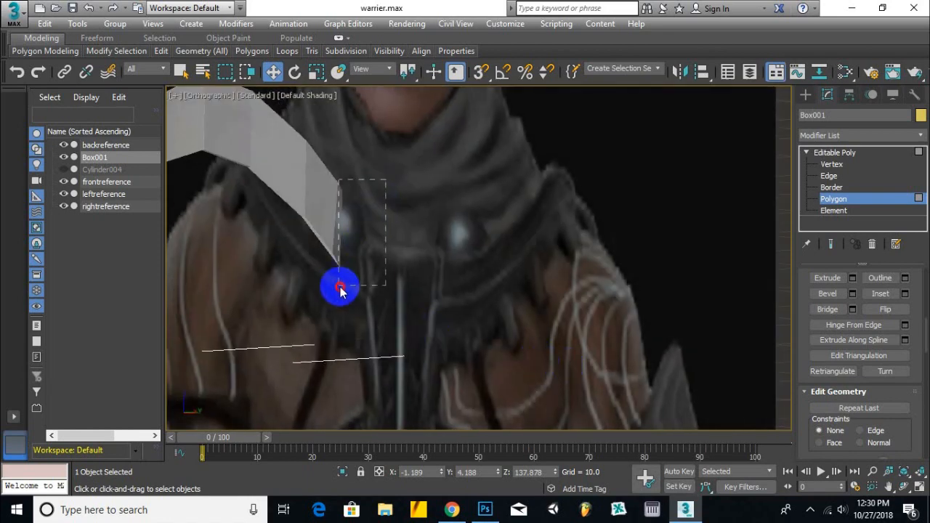
{"action": "left_click", "coordinate": [339, 284]}
{"action": "key", "text": "l"}
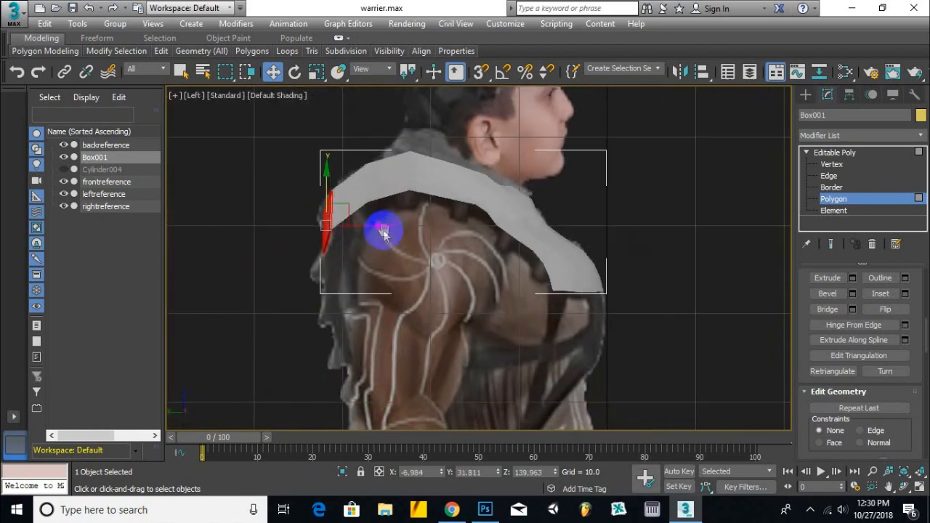
{"action": "middle_click_drag", "start_coordinate": [383, 231], "coordinate": [386, 302], "text": "alt"}
{"action": "left_click", "coordinate": [211, 95]}
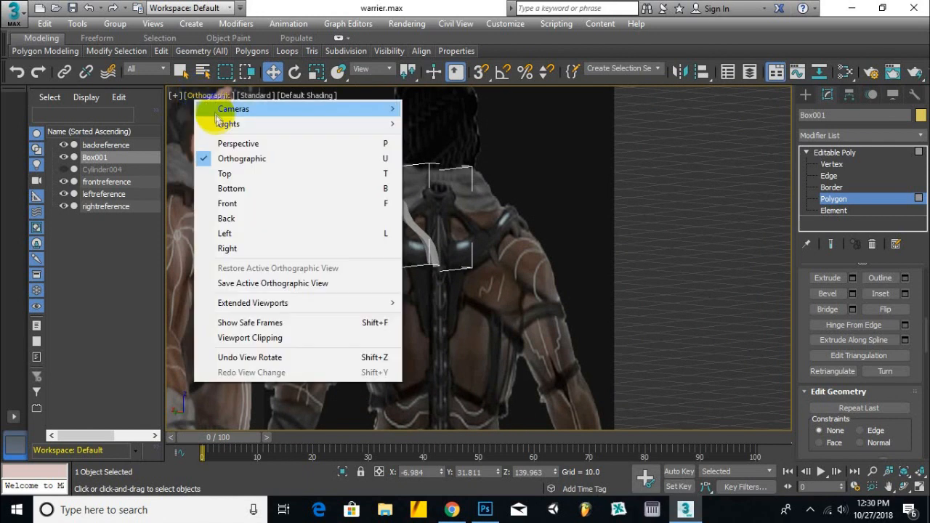
{"action": "left_click", "coordinate": [228, 216]}
{"action": "scroll", "coordinate": [436, 218], "scroll_direction": "up", "scroll_amount": 5}
{"action": "middle_click_drag", "start_coordinate": [447, 260], "coordinate": [439, 240]}
{"action": "left_click_drag", "start_coordinate": [493, 204], "coordinate": [606, 253], "text": "shift"}
{"action": "left_click_drag", "start_coordinate": [551, 184], "coordinate": [513, 267]}
Move the vertex pair midway along the extruded strap outward and down in the back view.
{"action": "left_click", "coordinate": [831, 165]}
{"action": "left_click_drag", "start_coordinate": [575, 219], "coordinate": [639, 218]}
{"action": "left_click_drag", "start_coordinate": [580, 167], "coordinate": [588, 196]}
Raise the strap's upper vertices over the shoulder in the left view to follow the reference collar's outline.
{"action": "key", "text": "l"}
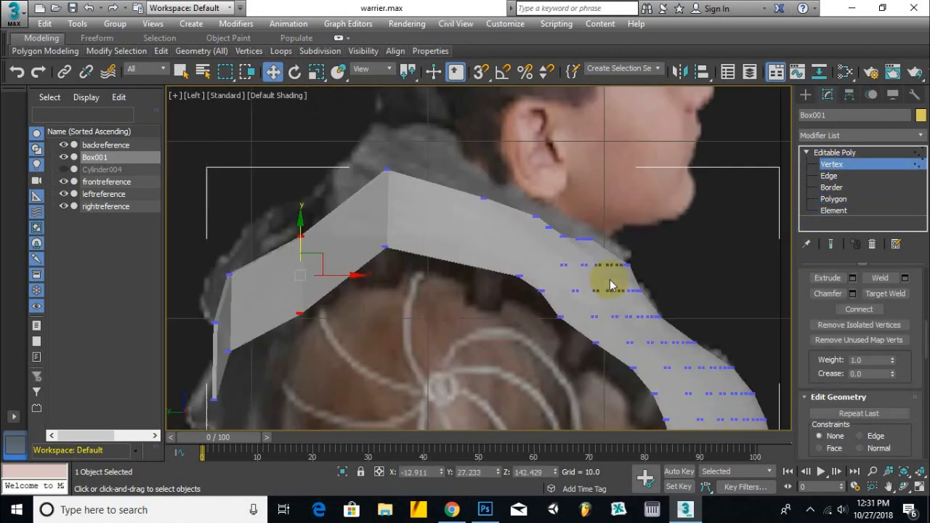
{"action": "left_click_drag", "start_coordinate": [479, 218], "coordinate": [480, 218]}
{"action": "left_click_drag", "start_coordinate": [497, 218], "coordinate": [587, 204]}
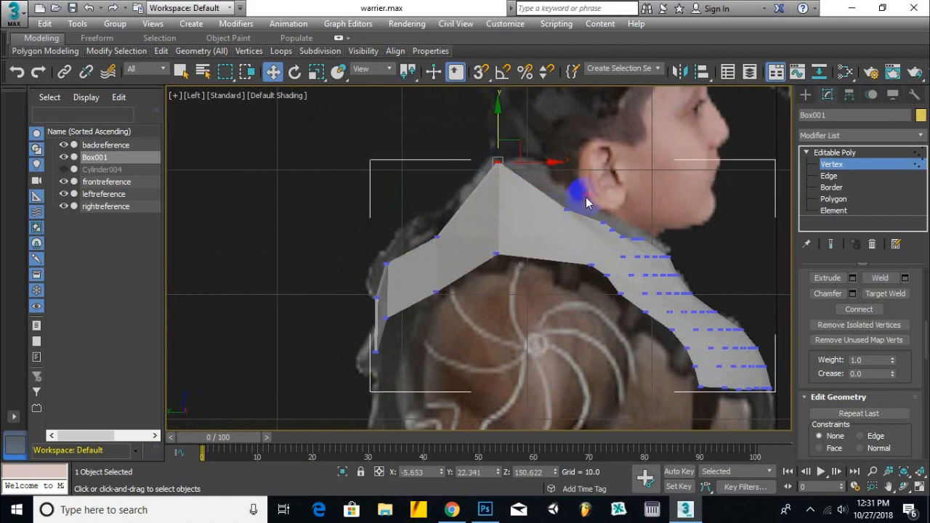
{"action": "left_click_drag", "start_coordinate": [424, 247], "coordinate": [445, 228]}
{"action": "left_click_drag", "start_coordinate": [436, 216], "coordinate": [438, 195]}
{"action": "left_click_drag", "start_coordinate": [377, 274], "coordinate": [397, 255]}
{"action": "left_click_drag", "start_coordinate": [391, 245], "coordinate": [392, 235]}
Move the strap's lower and rearmost vertices forward in the left view.
{"action": "left_click_drag", "start_coordinate": [423, 321], "coordinate": [458, 321]}
{"action": "left_click_drag", "start_coordinate": [370, 348], "coordinate": [407, 370]}
{"action": "left_click_drag", "start_coordinate": [434, 355], "coordinate": [463, 356]}
{"action": "left_click_drag", "start_coordinate": [365, 306], "coordinate": [389, 289]}
{"action": "left_click_drag", "start_coordinate": [429, 299], "coordinate": [439, 299]}
Examine the reshaped shoulder strap against the reference images from the front and side views.
{"action": "middle_click_drag", "start_coordinate": [454, 257], "coordinate": [363, 311], "text": "alt"}
{"action": "key", "text": "l"}
{"action": "middle_click_drag", "start_coordinate": [366, 261], "coordinate": [277, 266], "text": "alt"}
{"action": "key", "text": "f"}
{"action": "scroll", "coordinate": [327, 157], "scroll_direction": "up", "scroll_amount": 3}
{"action": "left_click_drag", "start_coordinate": [326, 157], "coordinate": [335, 170]}
{"action": "middle_click_drag", "start_coordinate": [331, 179], "coordinate": [249, 260], "text": "alt"}
{"action": "key", "text": "l"}
{"action": "middle_click_drag", "start_coordinate": [293, 284], "coordinate": [367, 230]}
{"action": "left_click_drag", "start_coordinate": [298, 245], "coordinate": [350, 369]}
Raise the lower vertex at the strap's tip in the back view and adjust the tip's upper vertex.
{"action": "left_click", "coordinate": [190, 102]}
{"action": "left_click", "coordinate": [210, 219]}
{"action": "left_click", "coordinate": [834, 199]}
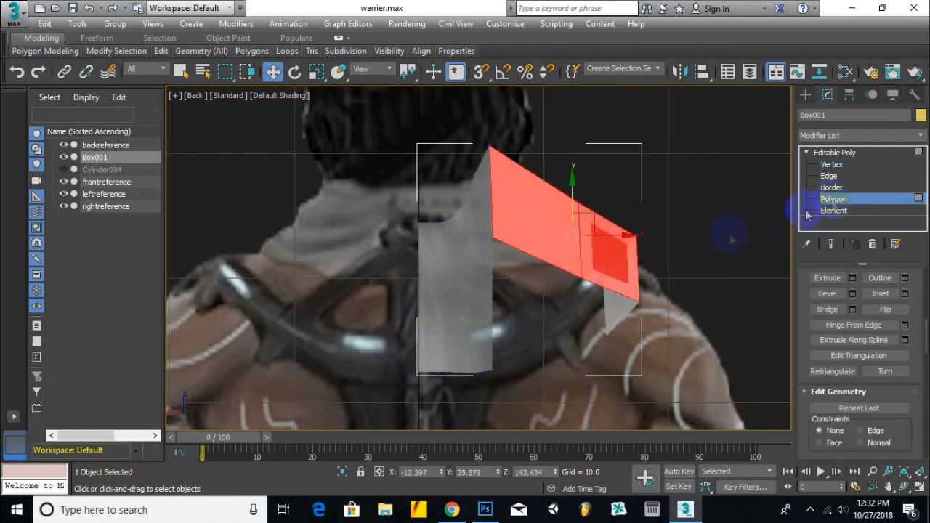
{"action": "middle_click_drag", "start_coordinate": [589, 322], "coordinate": [788, 247], "text": "alt"}
{"action": "left_click", "coordinate": [832, 164]}
{"action": "middle_click_drag", "start_coordinate": [550, 366], "coordinate": [591, 353], "text": "alt"}
{"action": "left_click", "coordinate": [194, 100]}
{"action": "left_click", "coordinate": [226, 218]}
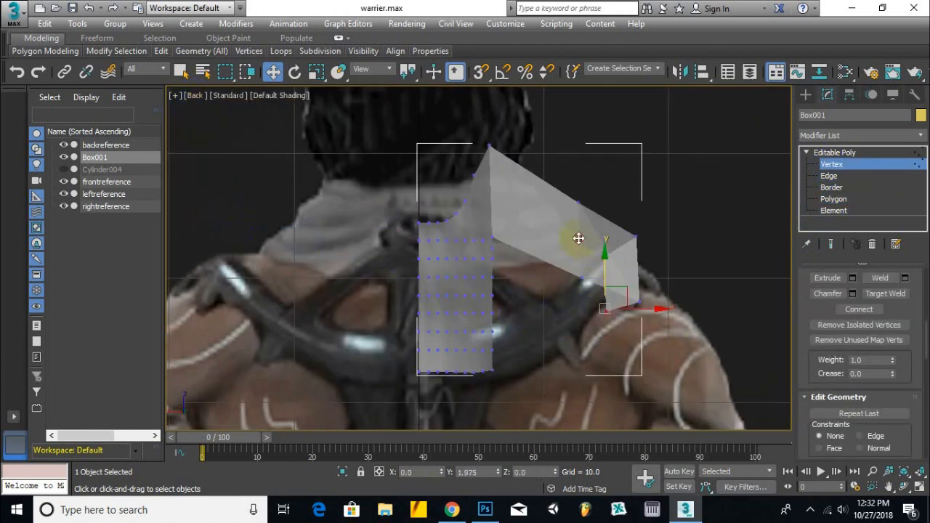
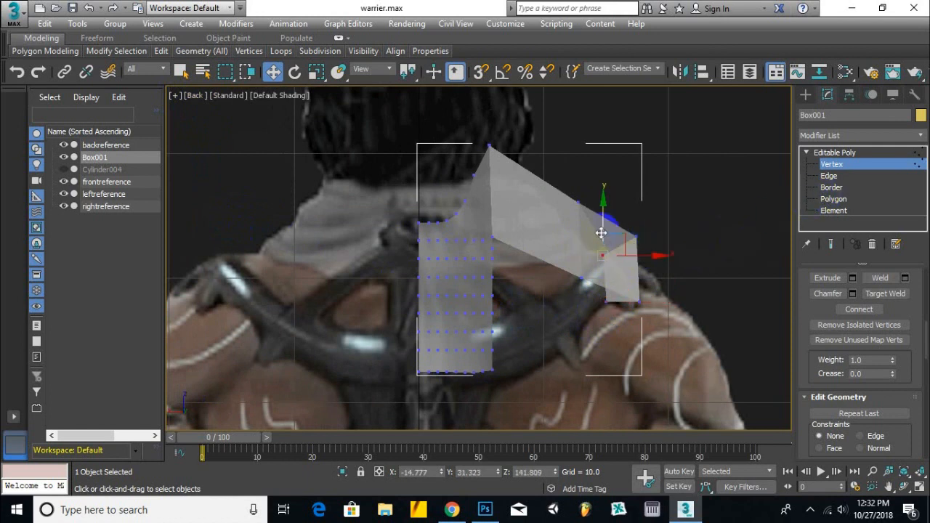
Move the strap's peak vertex beside the neck and the vertex below it outward.
{"action": "middle_click_drag", "start_coordinate": [629, 258], "coordinate": [532, 274], "text": "alt"}
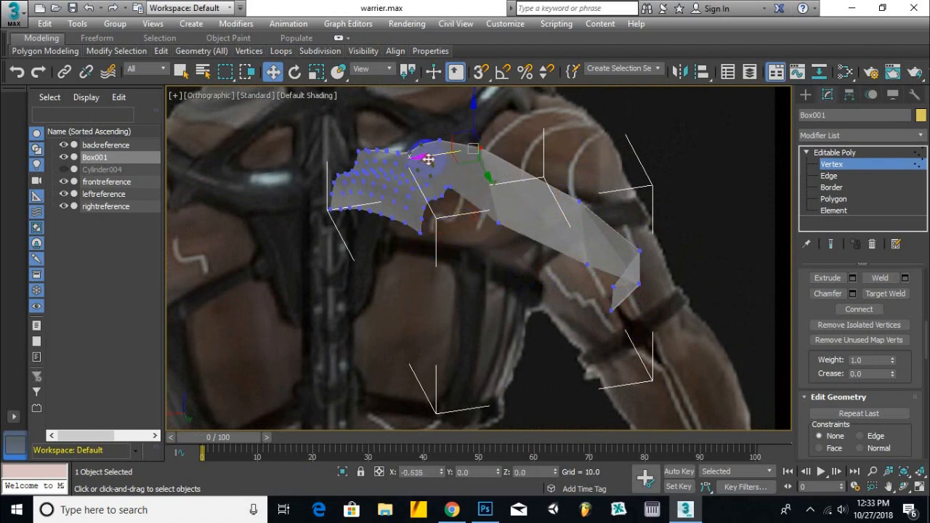
{"action": "key", "text": "f"}
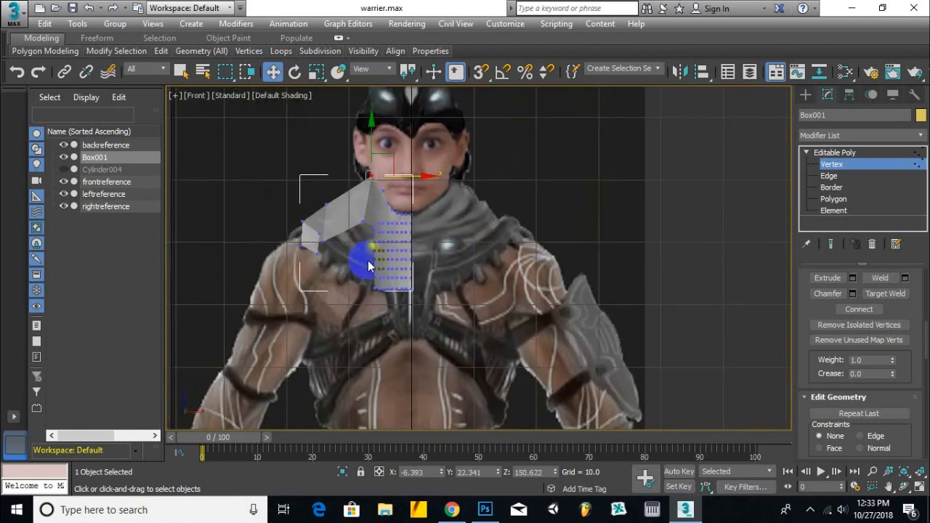
{"action": "middle_click_drag", "start_coordinate": [369, 267], "coordinate": [376, 303], "text": "alt"}
{"action": "scroll", "coordinate": [375, 315], "scroll_direction": "down", "scroll_amount": 4}
{"action": "scroll", "coordinate": [375, 304], "scroll_direction": "up", "scroll_amount": 5}
{"action": "key", "text": "f"}
Switch to polygon editing and select the end faces at the strap's rear tip.
{"action": "left_click", "coordinate": [176, 97]}
{"action": "left_click", "coordinate": [194, 96]}
{"action": "left_click", "coordinate": [219, 219]}
{"action": "left_click", "coordinate": [834, 198]}
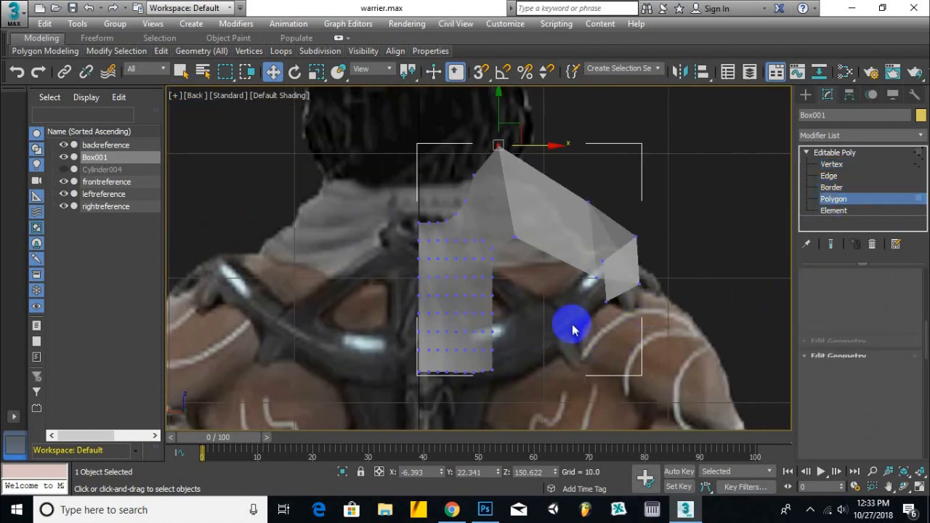
{"action": "scroll", "coordinate": [607, 286], "scroll_direction": "up", "scroll_amount": 5}
{"action": "left_click", "coordinate": [605, 306]}
{"action": "middle_click_drag", "start_coordinate": [612, 361], "coordinate": [648, 369], "text": "alt"}
{"action": "scroll", "coordinate": [607, 253], "scroll_direction": "up", "scroll_amount": 7}
{"action": "mouse_move", "coordinate": [599, 193]}
{"action": "middle_mouse_down", "text": "alt"}
{"action": "mouse_move", "coordinate": [647, 229]}
{"action": "mouse_move", "coordinate": [598, 183]}
{"action": "middle_mouse_up", "text": "alt"}
{"action": "scroll", "coordinate": [466, 260], "scroll_direction": "down", "scroll_amount": 10}
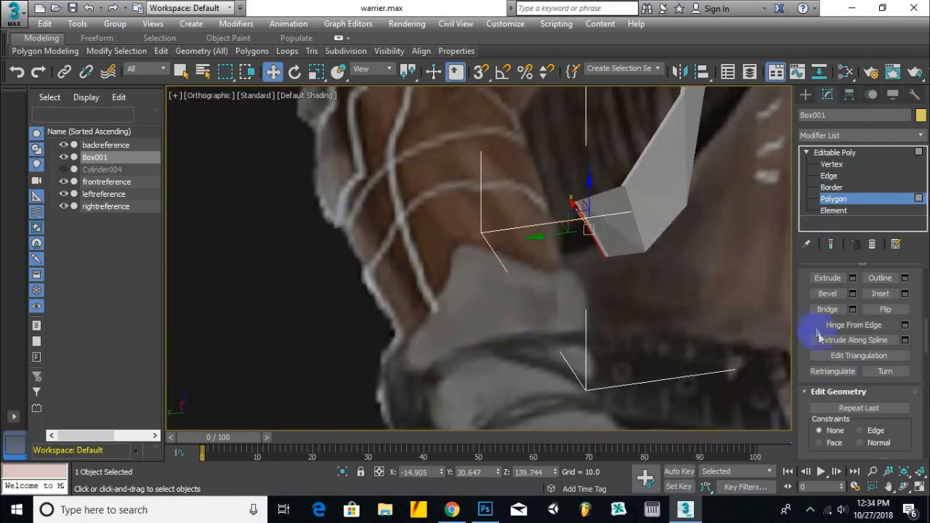
Extrude the strap's tip and move the new end inward and down across the back in the back view.
{"action": "left_click", "coordinate": [827, 277]}
{"action": "scroll", "coordinate": [611, 243], "scroll_direction": "up", "scroll_amount": 5}
{"action": "middle_click_drag", "start_coordinate": [594, 257], "coordinate": [447, 277], "text": "alt"}
{"action": "left_click", "coordinate": [195, 96]}
{"action": "left_click", "coordinate": [218, 233]}
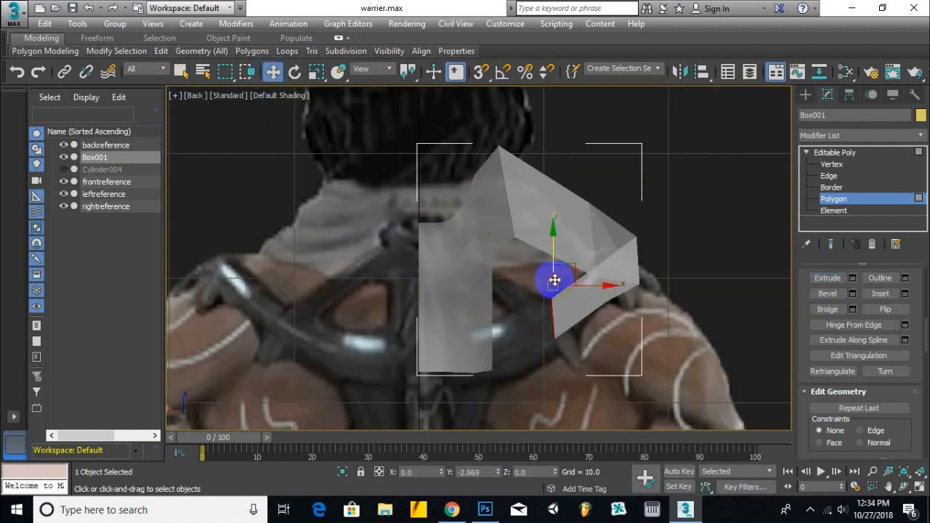
Move the new segment's upper end vertex inward and its lower one outward and up, and adjust their depth in the left view.
{"action": "scroll", "coordinate": [554, 280], "scroll_direction": "up", "scroll_amount": 5}
{"action": "scroll", "coordinate": [509, 189], "scroll_direction": "down", "scroll_amount": 1}
{"action": "key", "text": "1"}
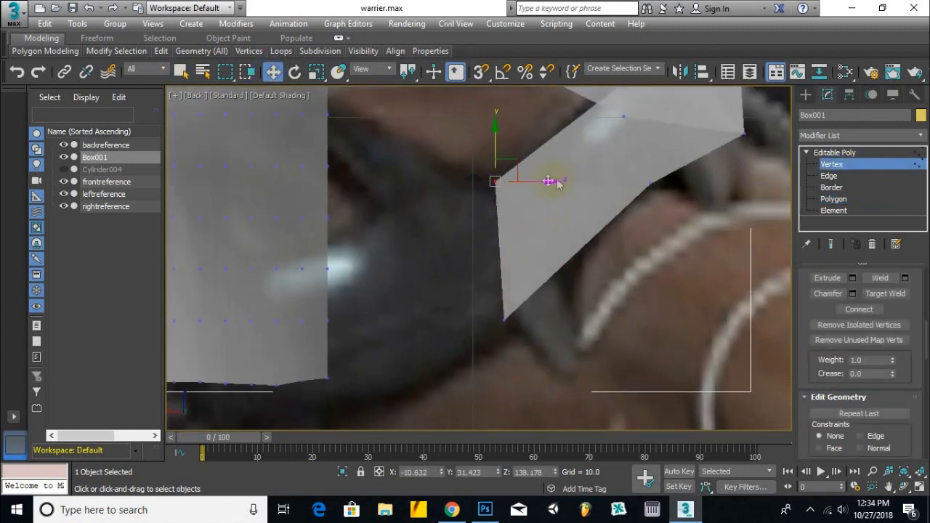
{"action": "left_click_drag", "start_coordinate": [559, 184], "coordinate": [522, 184]}
{"action": "left_click", "coordinate": [503, 322]}
{"action": "left_click_drag", "start_coordinate": [558, 319], "coordinate": [628, 298]}
{"action": "left_click_drag", "start_coordinate": [572, 283], "coordinate": [568, 249]}
{"action": "middle_click_drag", "start_coordinate": [621, 272], "coordinate": [660, 252], "text": "alt"}
{"action": "key", "text": "l"}
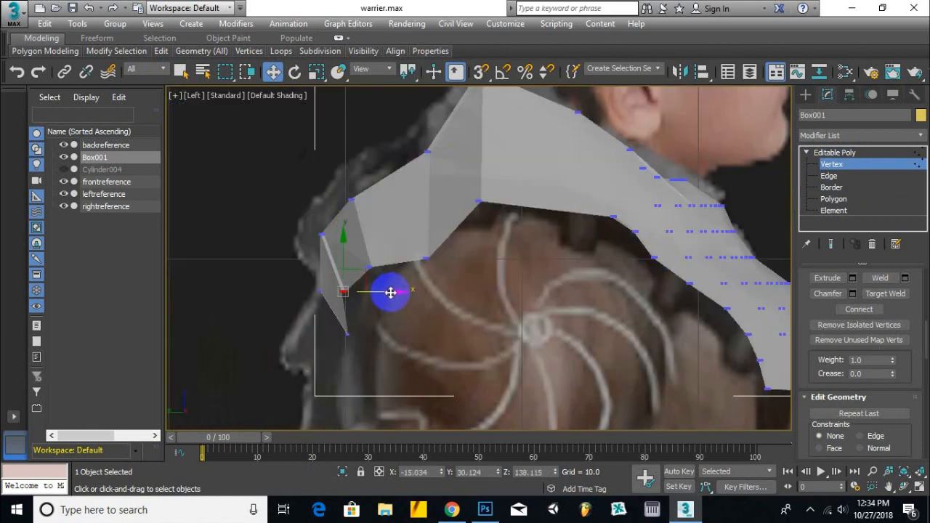
Copy the end polygons of the newest strap segment inward toward the spine in the back view.
{"action": "left_click", "coordinate": [190, 105]}
{"action": "left_click", "coordinate": [218, 212]}
{"action": "left_click", "coordinate": [834, 198]}
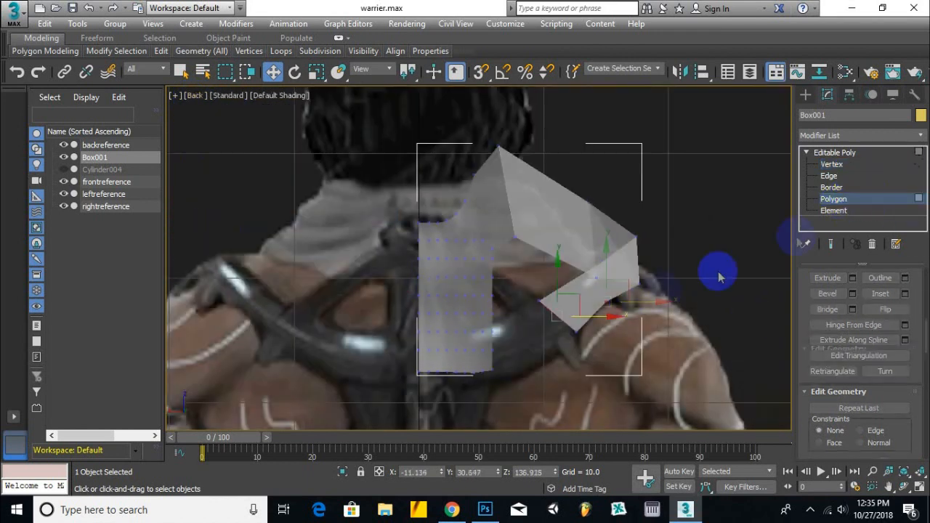
{"action": "left_click_drag", "start_coordinate": [602, 322], "coordinate": [581, 322], "text": "shift"}
{"action": "key", "text": "Return"}
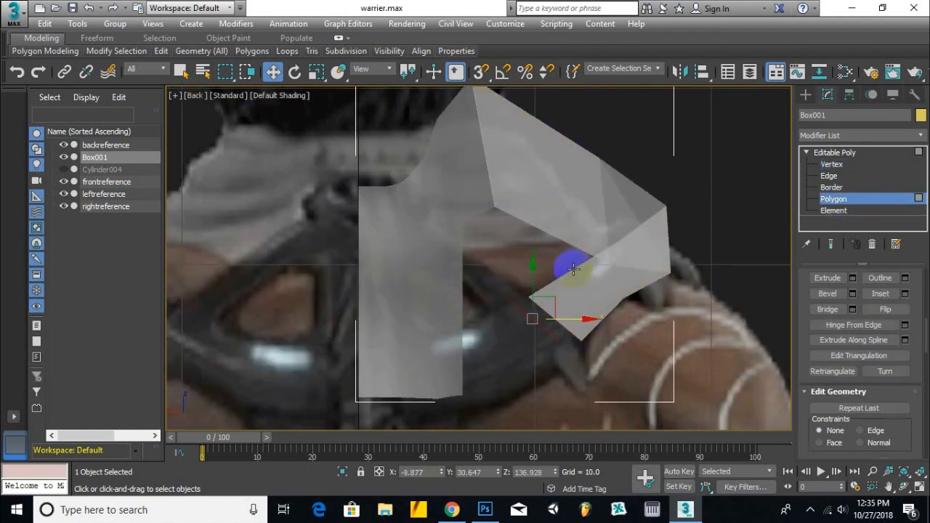
Extrude the strap's end polygons toward the spine in the back view and pull the new end slightly outward and up.
{"action": "left_click", "coordinate": [827, 278]}
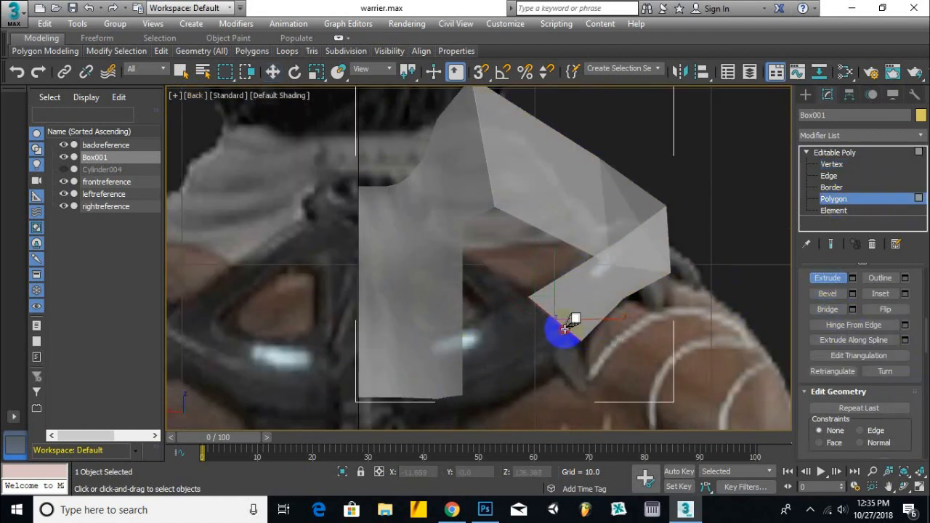
{"action": "left_click_drag", "start_coordinate": [565, 329], "coordinate": [484, 378]}
{"action": "right_click", "coordinate": [307, 116]}
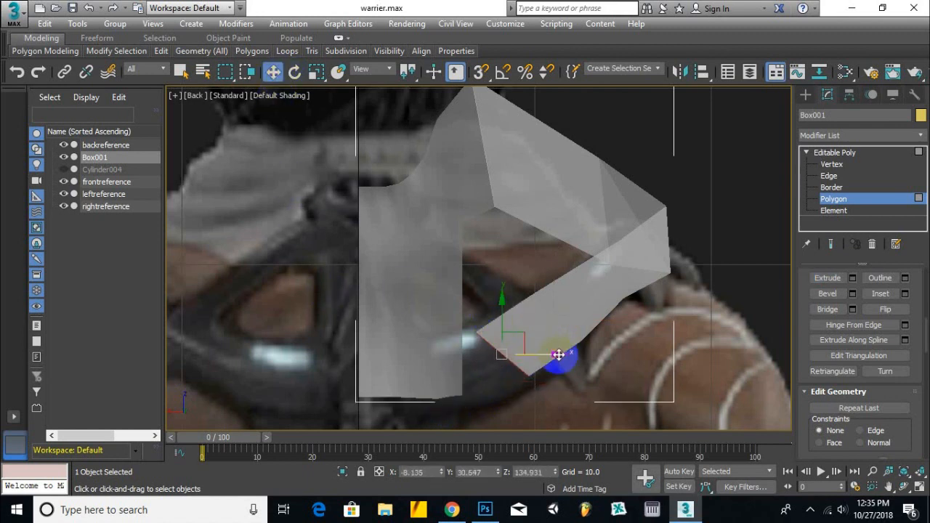
{"action": "left_click_drag", "start_coordinate": [558, 356], "coordinate": [564, 355]}
{"action": "key", "text": "1"}
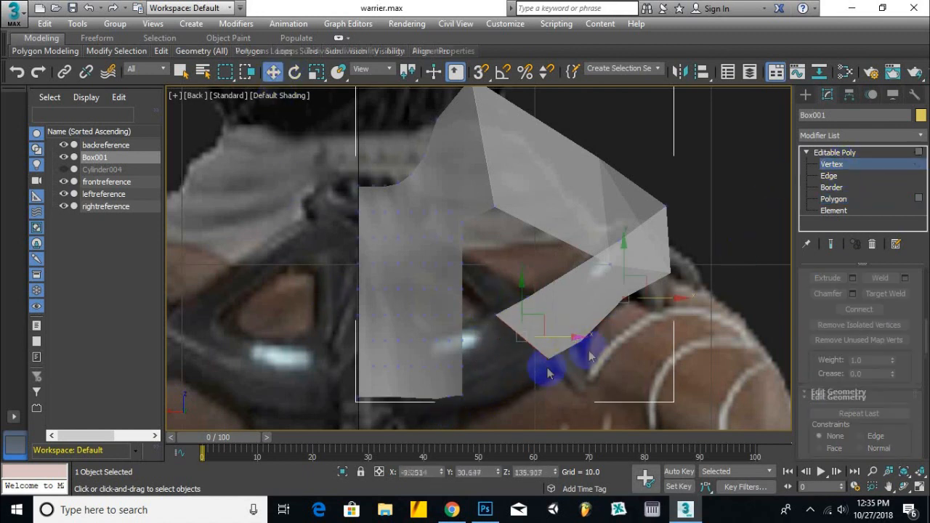
{"action": "scroll", "coordinate": [552, 363], "scroll_direction": "up", "scroll_amount": 2}
{"action": "left_click", "coordinate": [843, 204]}
{"action": "scroll", "coordinate": [574, 326], "scroll_direction": "down", "scroll_amount": 2}
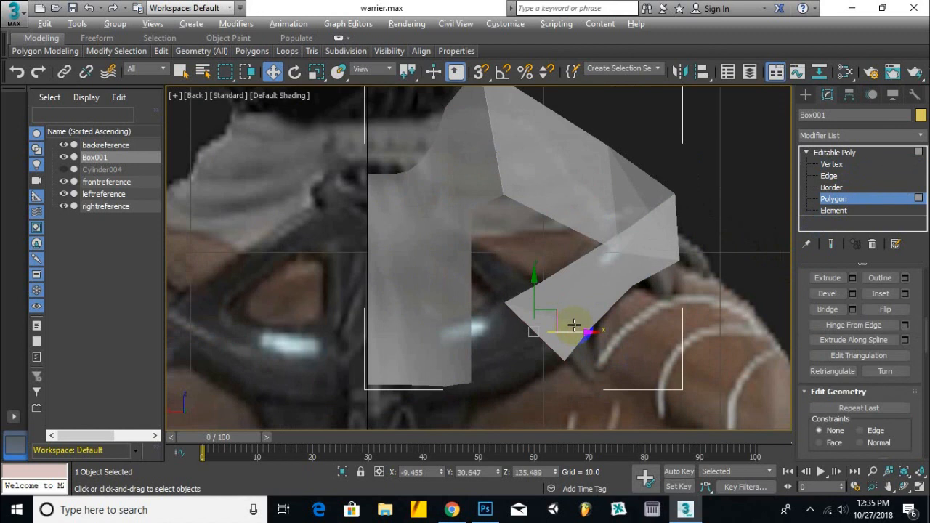
Adjust the depth of the strap's new end polygons in the left view to follow the back armor's contour.
{"action": "middle_click_drag", "start_coordinate": [573, 326], "coordinate": [656, 334], "text": "alt"}
{"action": "key", "text": "l"}
{"action": "scroll", "coordinate": [370, 327], "scroll_direction": "down", "scroll_amount": 2}
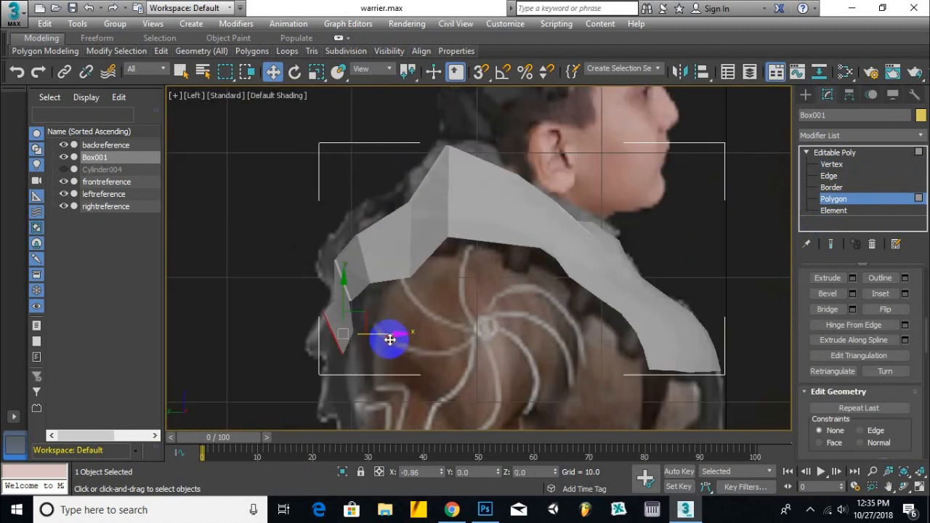
{"action": "middle_click_drag", "start_coordinate": [389, 340], "coordinate": [420, 292]}
Extrude the strap end again toward the spine in the back view, raise the new end, and adjust its depth in the left view.
{"action": "left_click", "coordinate": [193, 95]}
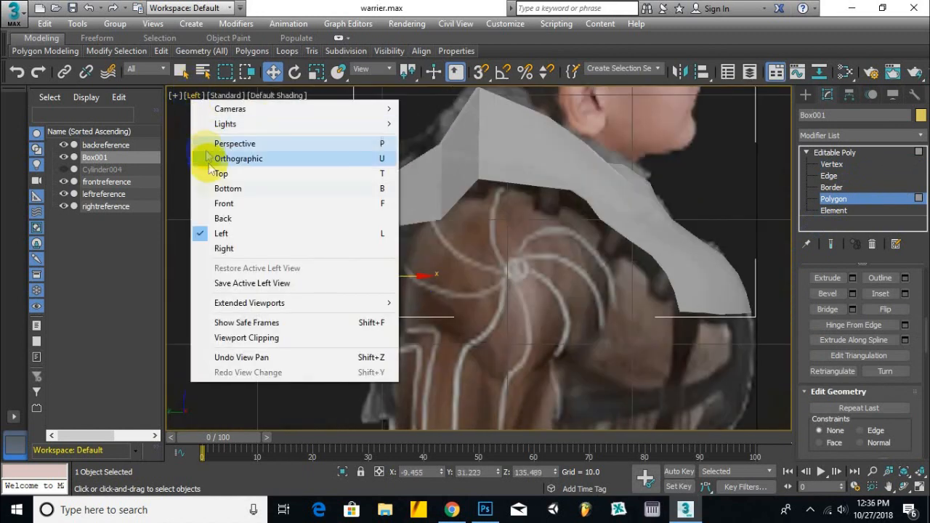
{"action": "left_click", "coordinate": [218, 219]}
{"action": "left_click", "coordinate": [828, 279]}
{"action": "scroll", "coordinate": [556, 283], "scroll_direction": "up", "scroll_amount": 2}
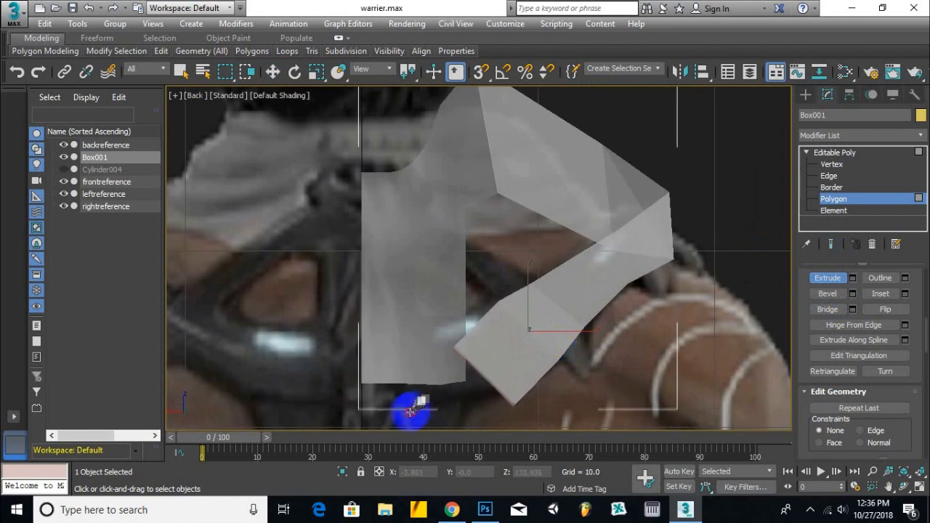
{"action": "left_click_drag", "start_coordinate": [471, 340], "coordinate": [452, 309]}
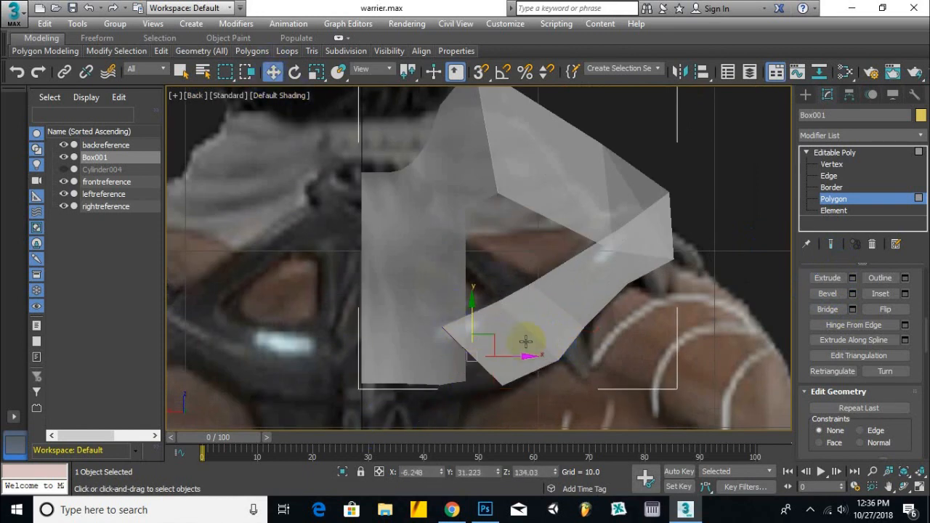
{"action": "key", "text": "l"}
{"action": "key", "text": "b"}
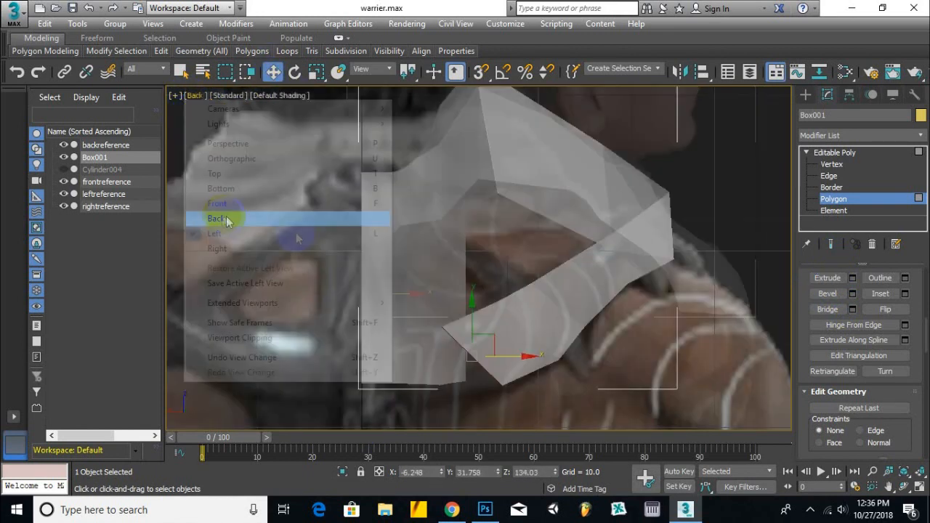
Reposition the newest strap segment's lower vertices in the back view so the end face stands nearly upright along the reference.
{"action": "key", "text": "1"}
{"action": "right_click", "coordinate": [497, 404]}
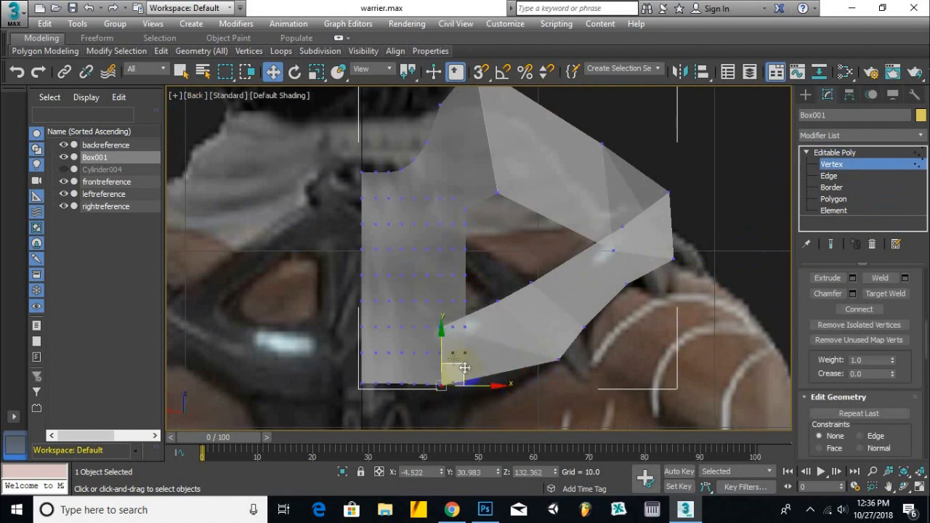
{"action": "left_click_drag", "start_coordinate": [607, 358], "coordinate": [594, 360]}
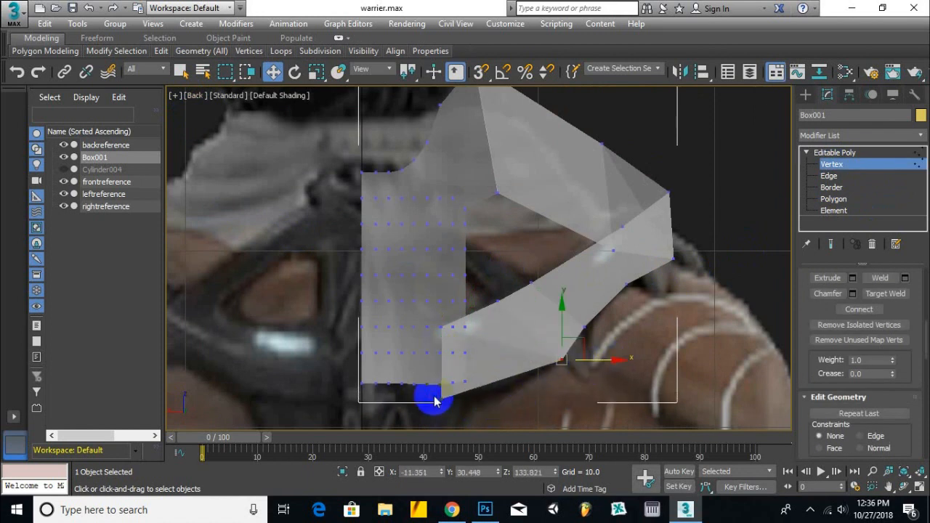
{"action": "left_click_drag", "start_coordinate": [435, 399], "coordinate": [513, 402]}
Extrude the strap's end polygons close to the body's centre line and raise the new end so the segment runs horizontally.
{"action": "left_click", "coordinate": [835, 199]}
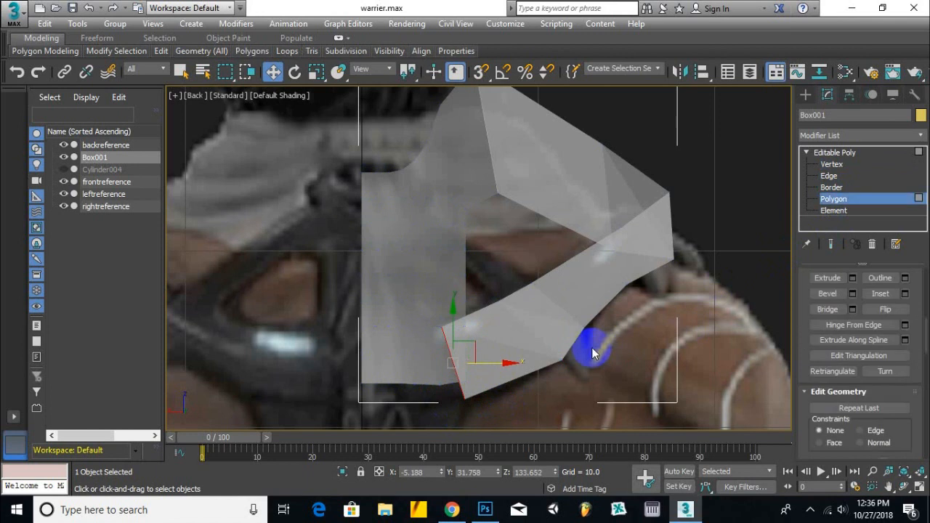
{"action": "left_click", "coordinate": [835, 279]}
{"action": "left_click_drag", "start_coordinate": [469, 391], "coordinate": [289, 463]}
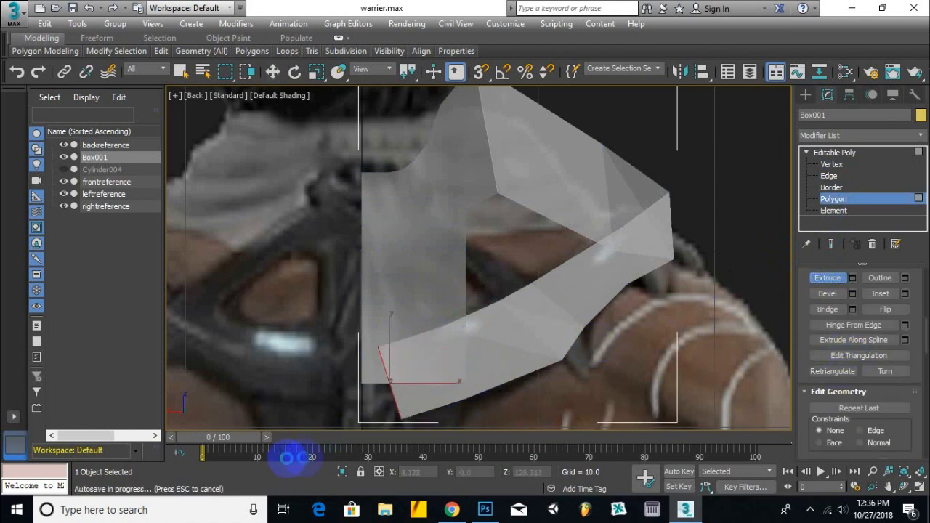
{"action": "left_click", "coordinate": [277, 76]}
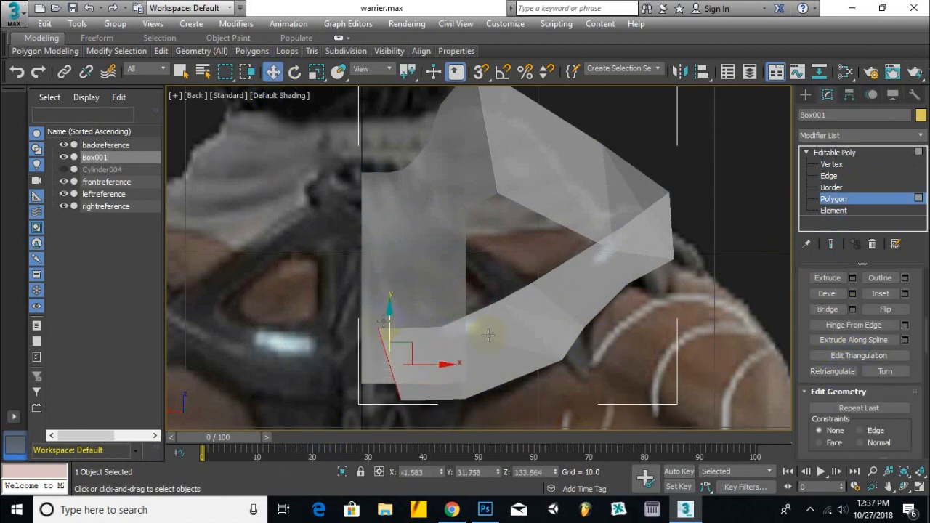
Move the strap's lower end vertices onto the body's centre line in the back view.
{"action": "left_click", "coordinate": [832, 165]}
{"action": "left_click_drag", "start_coordinate": [424, 393], "coordinate": [359, 432]}
{"action": "left_click_drag", "start_coordinate": [452, 404], "coordinate": [417, 411]}
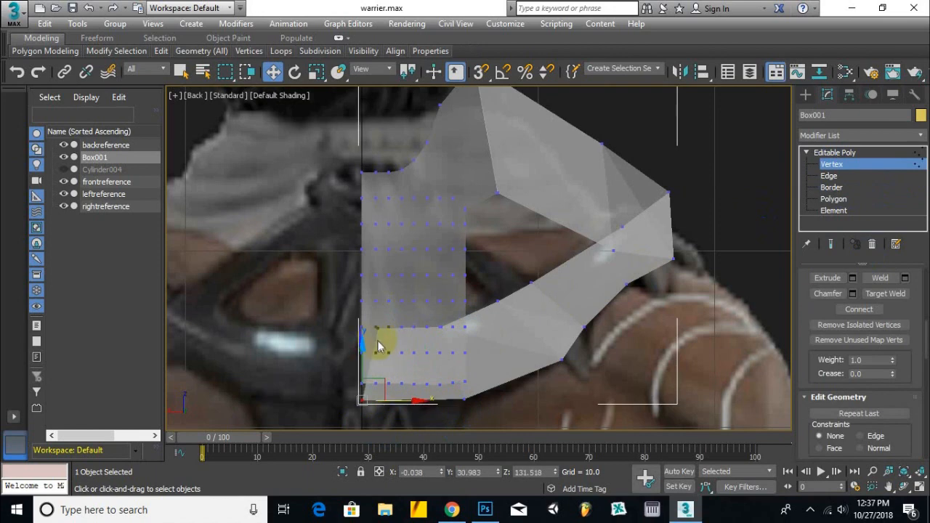
{"action": "middle_click_drag", "start_coordinate": [377, 345], "coordinate": [397, 319], "text": "alt"}
{"action": "left_click_drag", "start_coordinate": [397, 318], "coordinate": [369, 355]}
Align the strap's upper end vertices with the body's centre line in the back view.
{"action": "left_click", "coordinate": [198, 96]}
{"action": "left_click", "coordinate": [235, 218]}
{"action": "scroll", "coordinate": [386, 313], "scroll_direction": "up", "scroll_amount": 5}
{"action": "left_click_drag", "start_coordinate": [431, 300], "coordinate": [383, 318]}
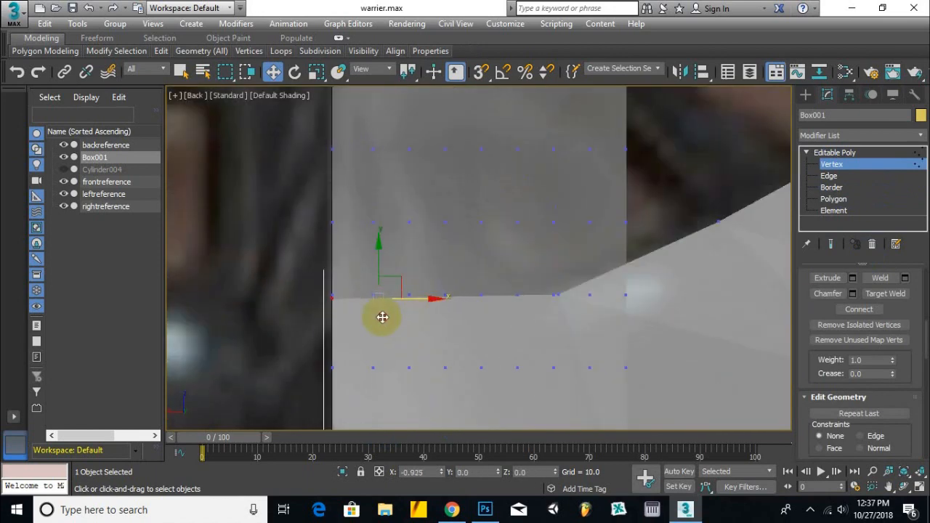
{"action": "scroll", "coordinate": [383, 325], "scroll_direction": "down", "scroll_amount": 5}
{"action": "middle_click_drag", "start_coordinate": [384, 326], "coordinate": [459, 278], "text": "alt"}
{"action": "key", "text": "l"}
{"action": "scroll", "coordinate": [418, 340], "scroll_direction": "down", "scroll_amount": 2}
{"action": "left_click", "coordinate": [203, 96]}
{"action": "left_click", "coordinate": [251, 218]}
Select the underside polygon at the strap's outer lower bend and extrude it slightly outward.
{"action": "left_click", "coordinate": [835, 200]}
{"action": "left_click", "coordinate": [525, 287]}
{"action": "middle_click_drag", "start_coordinate": [536, 311], "coordinate": [575, 303], "text": "alt"}
{"action": "left_click", "coordinate": [827, 277]}
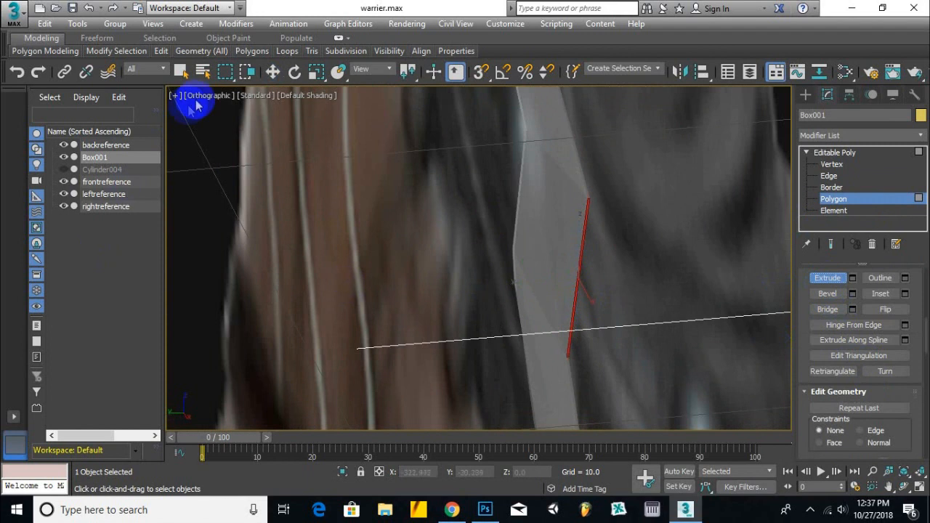
{"action": "left_click", "coordinate": [203, 95]}
{"action": "left_click", "coordinate": [251, 218]}
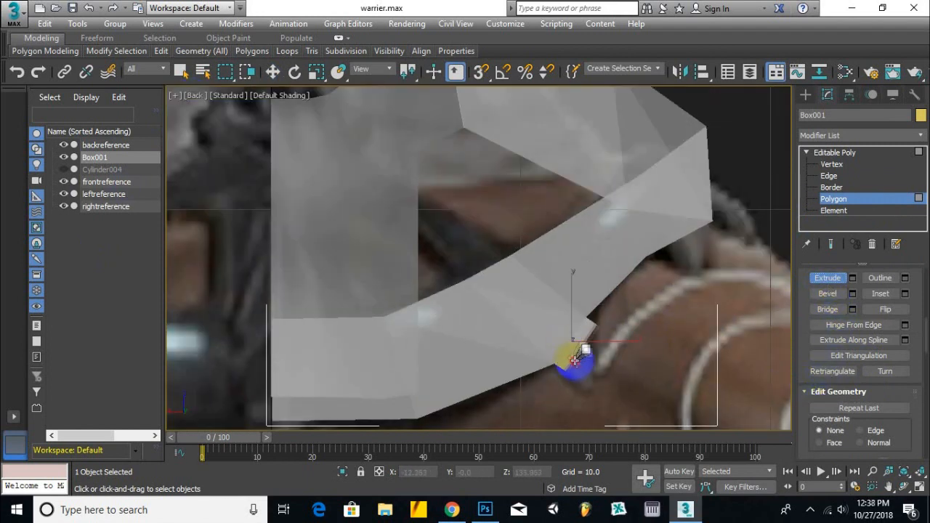
Move the new protrusion's vertices in the back view to shape it into a short spike along the strap's lower edge.
{"action": "left_click", "coordinate": [832, 165]}
{"action": "left_click", "coordinate": [615, 351]}
{"action": "left_click", "coordinate": [583, 398]}
{"action": "left_click_drag", "start_coordinate": [635, 395], "coordinate": [647, 394]}
{"action": "middle_click_drag", "start_coordinate": [583, 372], "coordinate": [634, 354], "text": "alt"}
{"action": "middle_click_drag", "start_coordinate": [565, 331], "coordinate": [685, 394], "text": "alt"}
{"action": "left_click", "coordinate": [208, 96]}
{"action": "left_click", "coordinate": [236, 218]}
Select the strap's bottom polygons next to the centre line and extrude them down along the spine in the back view.
{"action": "middle_click_drag", "start_coordinate": [579, 321], "coordinate": [667, 331]}
{"action": "key", "text": "4"}
{"action": "left_click", "coordinate": [530, 135]}
{"action": "scroll", "coordinate": [555, 138], "scroll_direction": "up", "scroll_amount": 3}
{"action": "scroll", "coordinate": [666, 332], "scroll_direction": "up", "scroll_amount": 2}
{"action": "scroll", "coordinate": [664, 336], "scroll_direction": "down", "scroll_amount": 4}
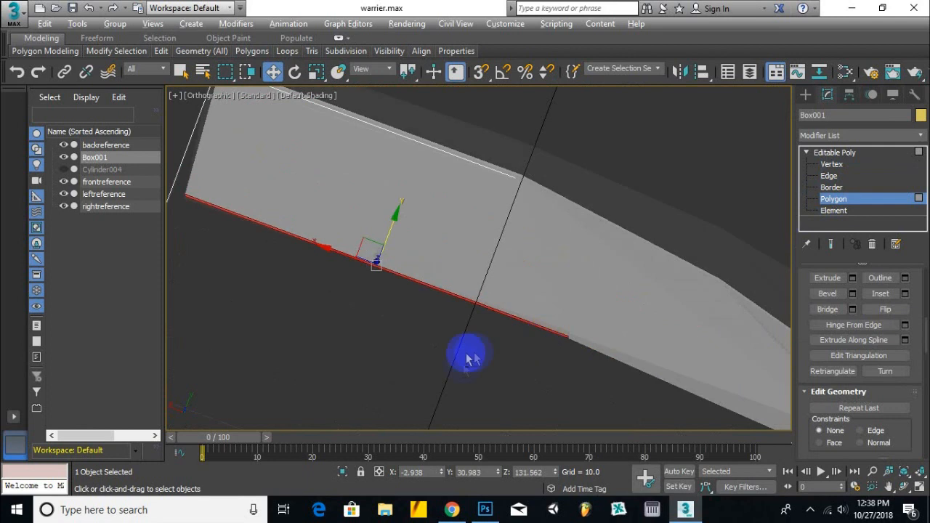
{"action": "left_click", "coordinate": [209, 96]}
{"action": "left_click", "coordinate": [237, 218]}
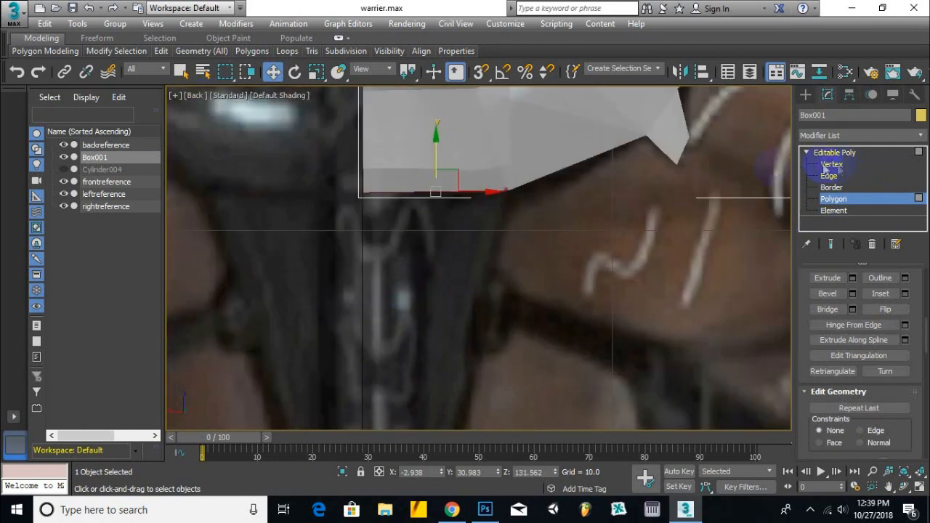
{"action": "left_click_drag", "start_coordinate": [416, 200], "coordinate": [404, 311]}
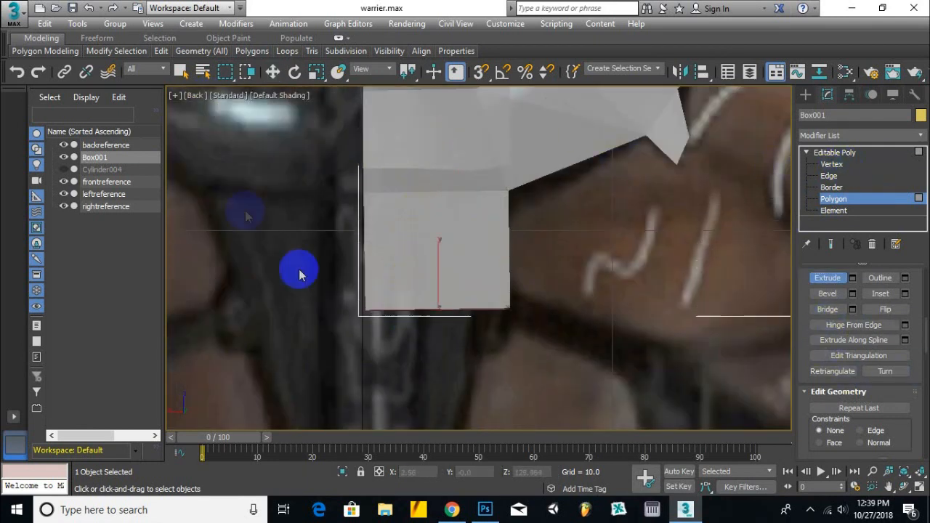
Move the spine piece's outer lower vertices inward to taper it along the back reference.
{"action": "key", "text": "1"}
{"action": "mouse_move", "coordinate": [280, 52]}
{"action": "left_click", "coordinate": [272, 71]}
{"action": "left_click", "coordinate": [511, 309]}
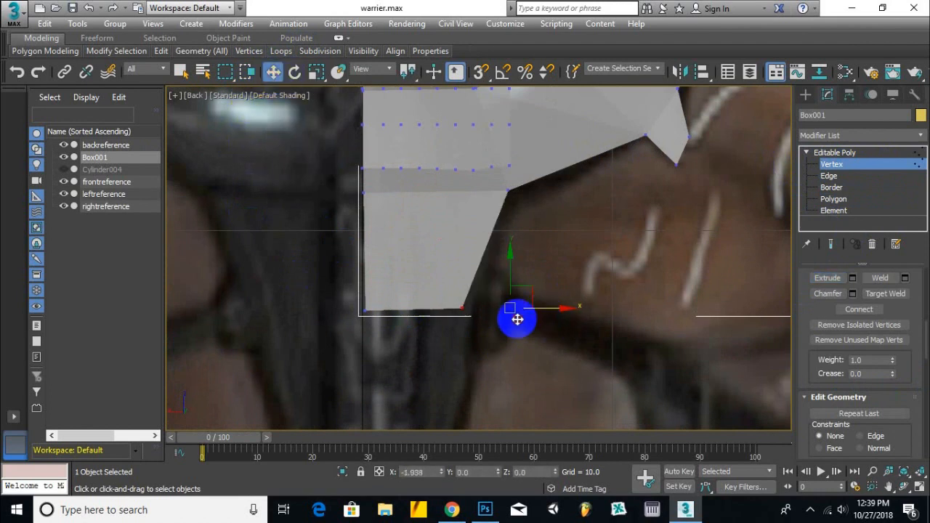
{"action": "scroll", "coordinate": [515, 318], "scroll_direction": "down", "scroll_amount": 2}
{"action": "left_click_drag", "start_coordinate": [545, 275], "coordinate": [480, 266]}
Shift the spine piece's bottom polygons in depth in the left view to follow the back's profile.
{"action": "key", "text": "4"}
{"action": "left_click", "coordinate": [827, 278]}
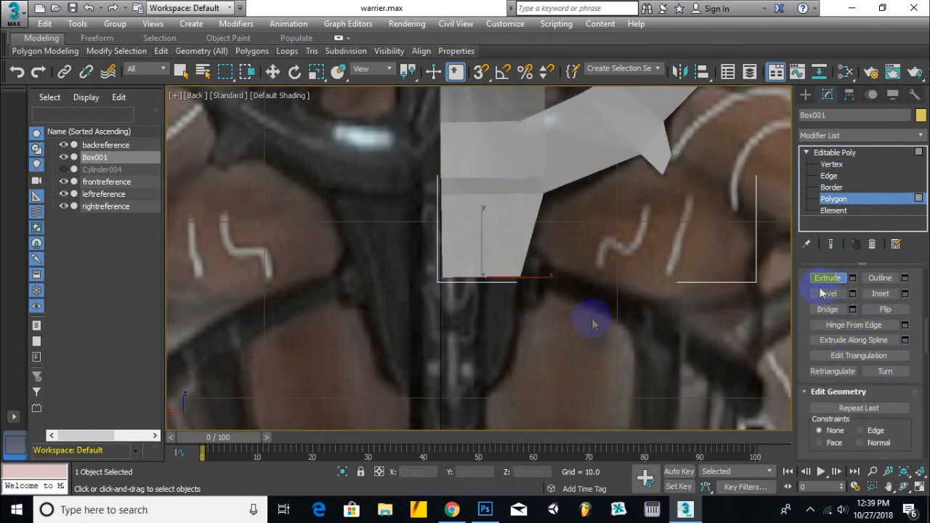
{"action": "key", "text": "l"}
{"action": "key", "text": "w"}
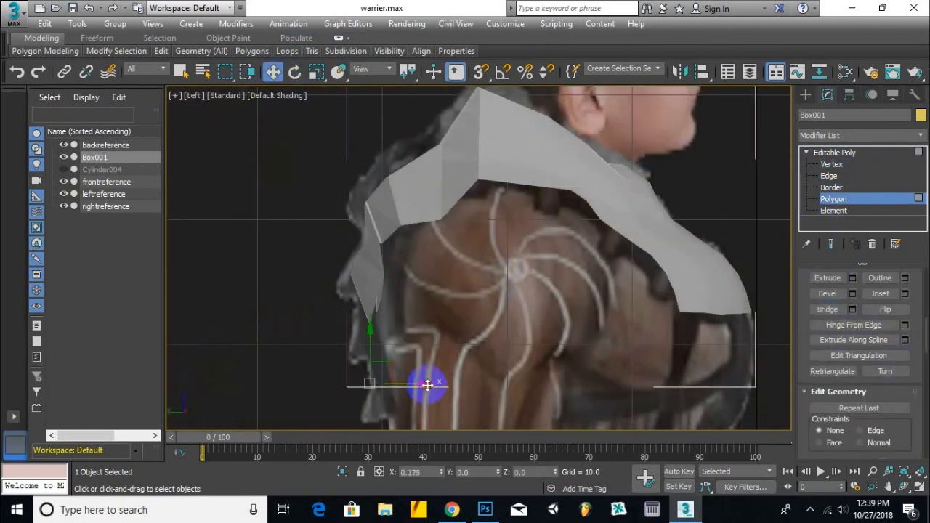
{"action": "scroll", "coordinate": [429, 385], "scroll_direction": "up", "scroll_amount": 2}
{"action": "left_click", "coordinate": [194, 95]}
{"action": "left_click", "coordinate": [226, 214]}
Extrude the spine piece's bottom polygons further down in the back view and adjust their depth in the left view.
{"action": "left_click", "coordinate": [828, 278]}
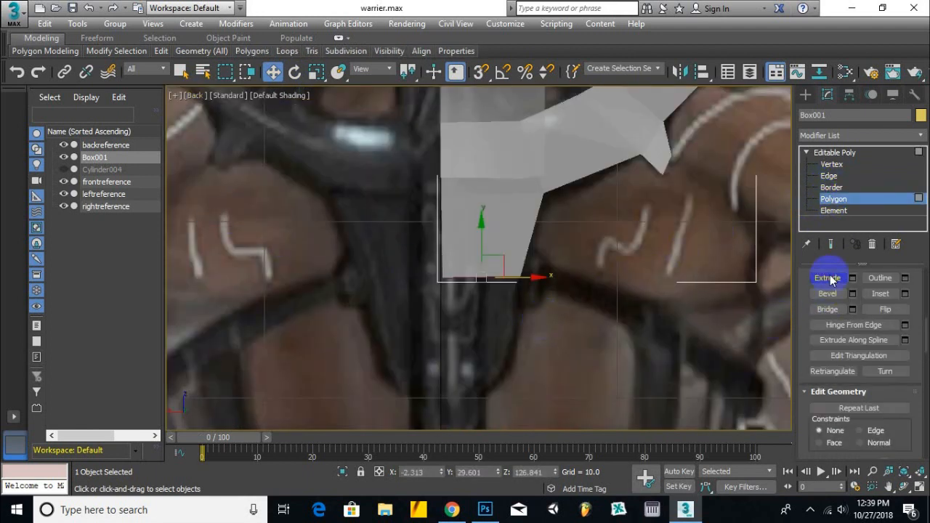
{"action": "left_click", "coordinate": [476, 286]}
{"action": "left_click_drag", "start_coordinate": [474, 278], "coordinate": [594, 364]}
{"action": "scroll", "coordinate": [595, 363], "scroll_direction": "up", "scroll_amount": 2}
{"action": "left_click", "coordinate": [273, 71]}
{"action": "scroll", "coordinate": [494, 331], "scroll_direction": "up", "scroll_amount": 2}
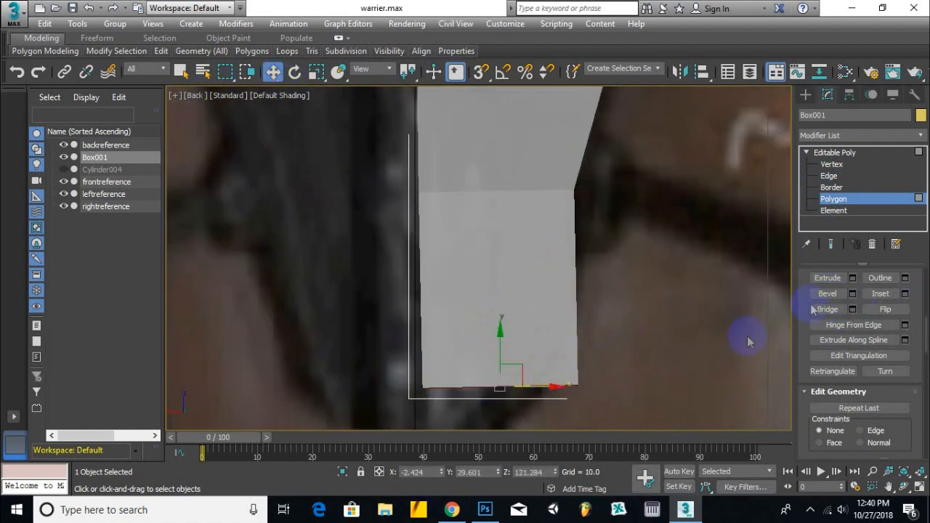
{"action": "key", "text": "l"}
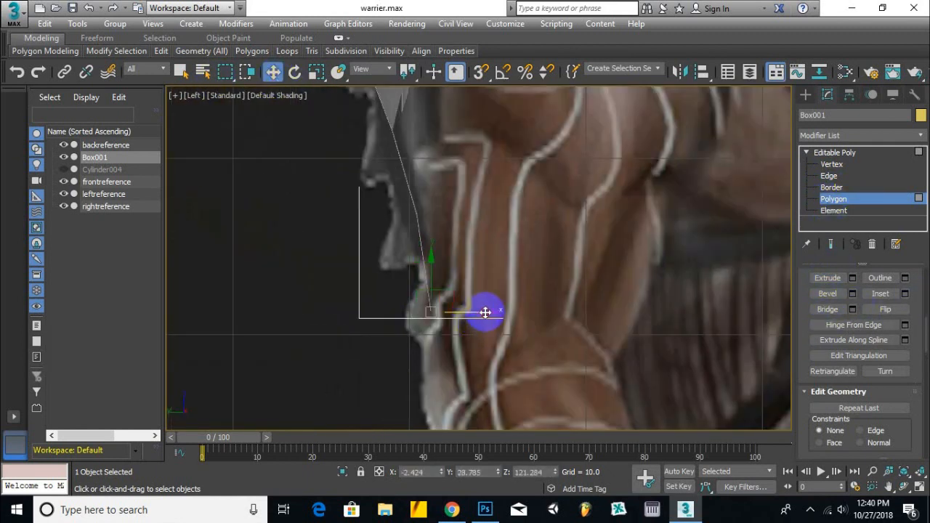
{"action": "left_click", "coordinate": [193, 95]}
{"action": "left_click", "coordinate": [218, 216]}
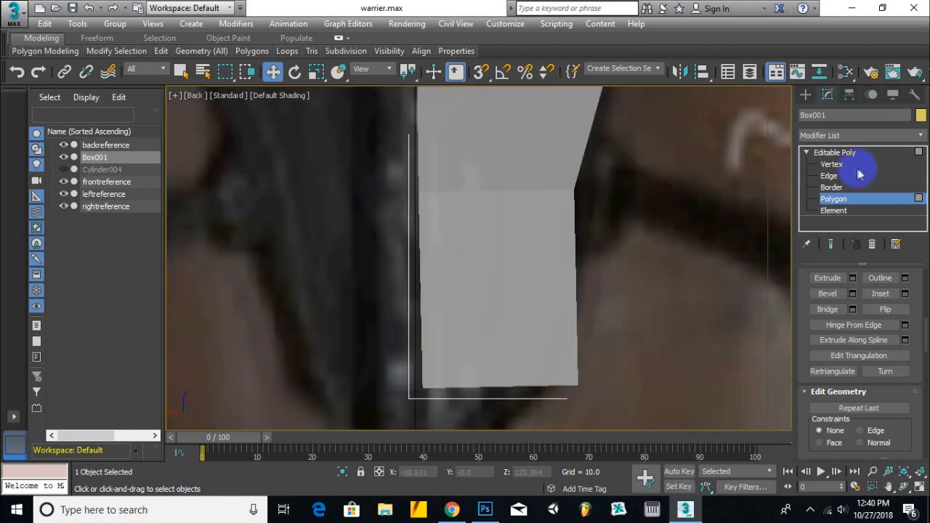
Align the spine piece's inner end vertices with the centre line, move the outer ones inward, and shift the outer middle vertices outward.
{"action": "key", "text": "1"}
{"action": "scroll", "coordinate": [461, 388], "scroll_direction": "down", "scroll_amount": 2}
{"action": "left_click_drag", "start_coordinate": [516, 375], "coordinate": [566, 346]}
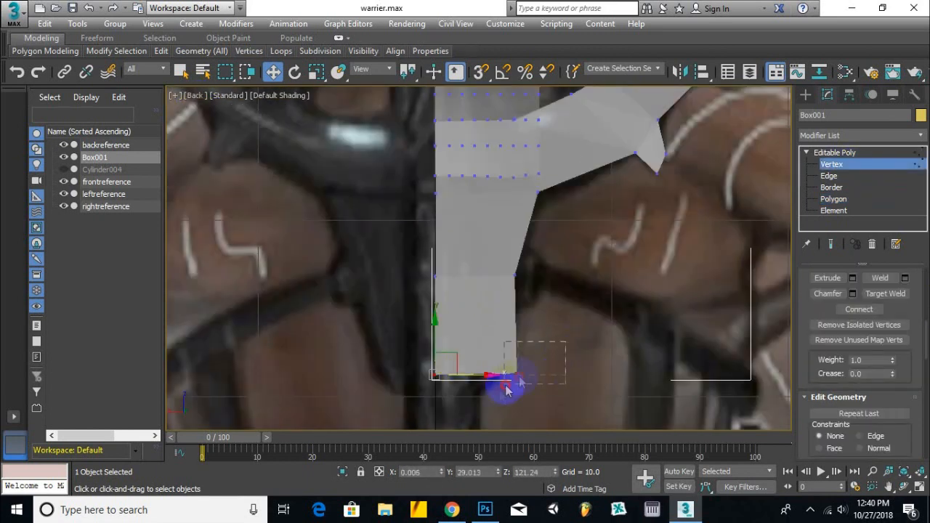
{"action": "mouse_move", "coordinate": [551, 381]}
{"action": "left_mouse_down"}
{"action": "mouse_move", "coordinate": [498, 393]}
{"action": "mouse_move", "coordinate": [550, 366]}
{"action": "left_mouse_up"}
{"action": "left_click_drag", "start_coordinate": [501, 258], "coordinate": [576, 282]}
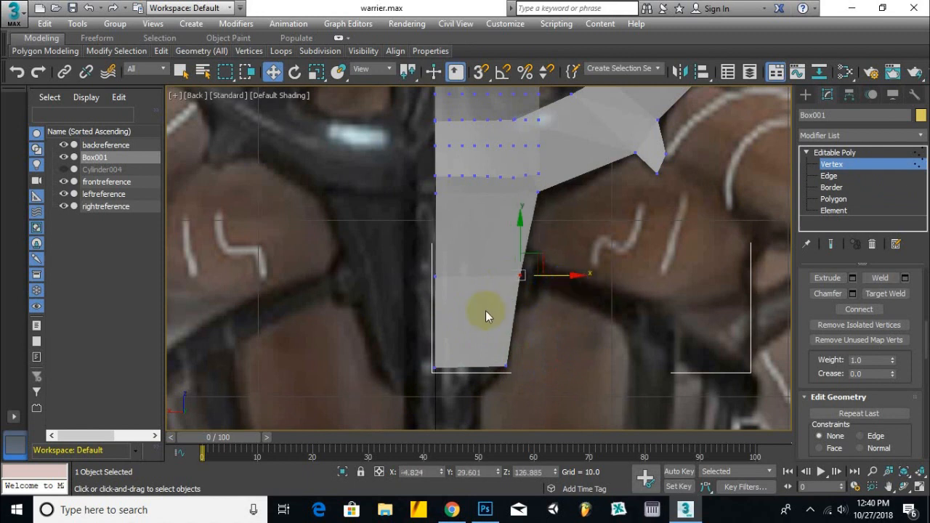
Raise the spine piece's bottom vertices in the back view to shorten its lowest segment.
{"action": "left_click_drag", "start_coordinate": [470, 324], "coordinate": [446, 291]}
{"action": "scroll", "coordinate": [446, 290], "scroll_direction": "up", "scroll_amount": 5}
{"action": "scroll", "coordinate": [448, 263], "scroll_direction": "down", "scroll_amount": 3}
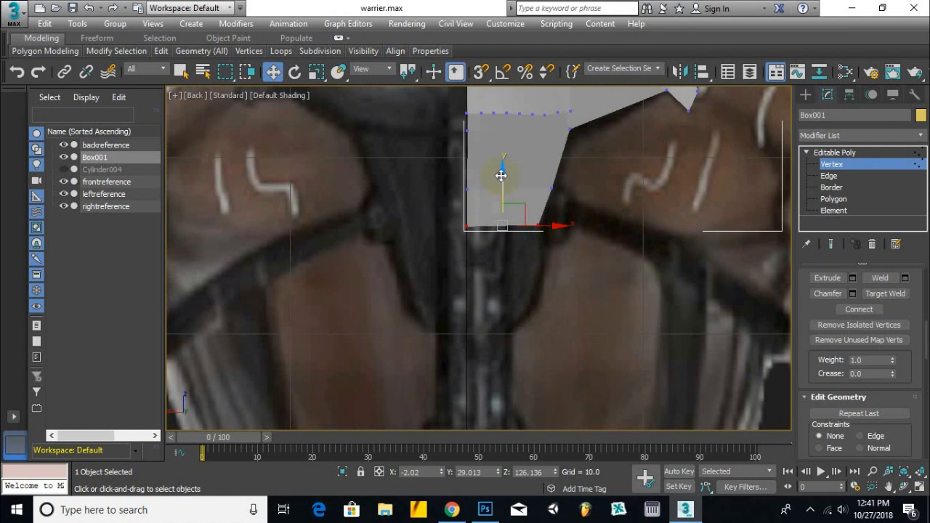
{"action": "left_click", "coordinate": [538, 246]}
Select the spine piece's bottom polygons and extrude them down by another segment in the back view.
{"action": "key", "text": "4"}
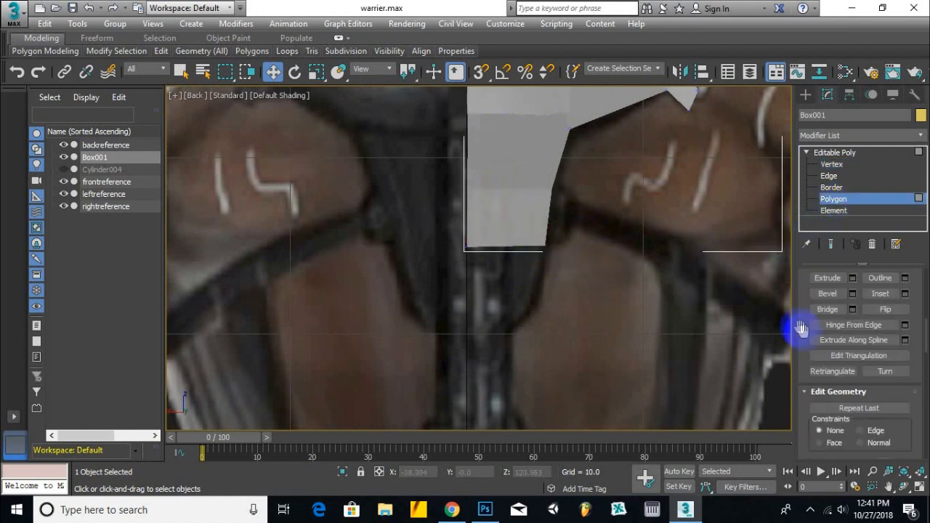
{"action": "middle_click_drag", "start_coordinate": [500, 247], "coordinate": [400, 155], "text": "alt"}
{"action": "left_click", "coordinate": [211, 95]}
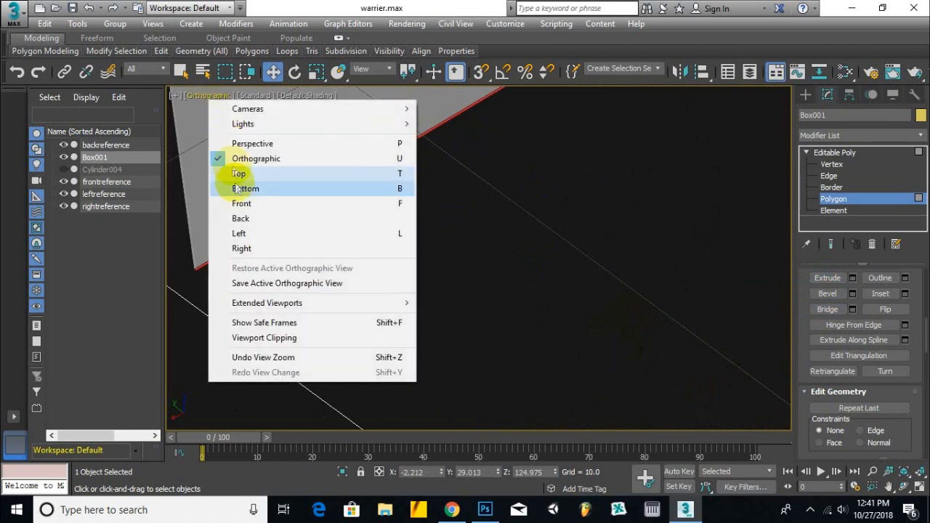
{"action": "left_click", "coordinate": [260, 218]}
{"action": "left_click", "coordinate": [828, 278]}
{"action": "left_click_drag", "start_coordinate": [490, 249], "coordinate": [453, 378]}
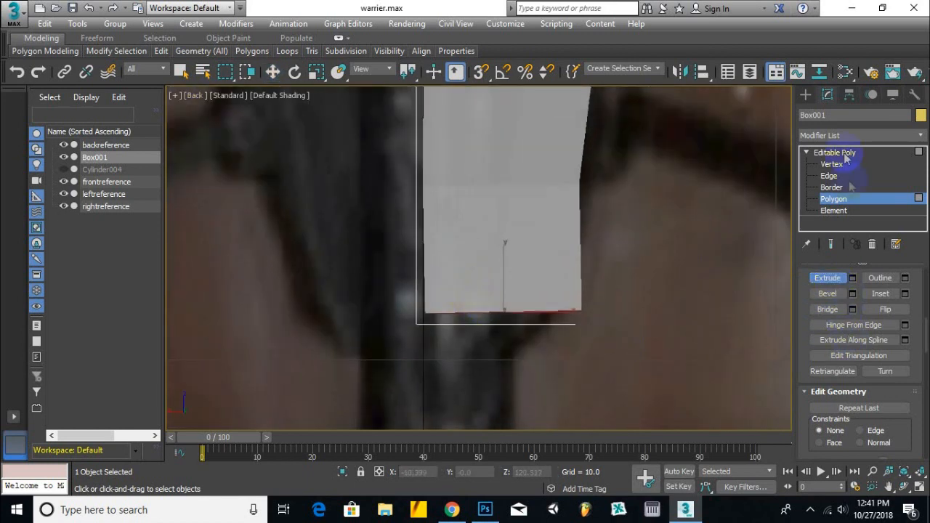
Move the newest spine segment's outer lower vertices inward to continue the taper.
{"action": "left_click", "coordinate": [832, 164]}
{"action": "left_click", "coordinate": [273, 71]}
{"action": "left_click_drag", "start_coordinate": [638, 312], "coordinate": [615, 317]}
{"action": "scroll", "coordinate": [615, 318], "scroll_direction": "down", "scroll_amount": 3}
{"action": "middle_click_drag", "start_coordinate": [614, 318], "coordinate": [602, 284]}
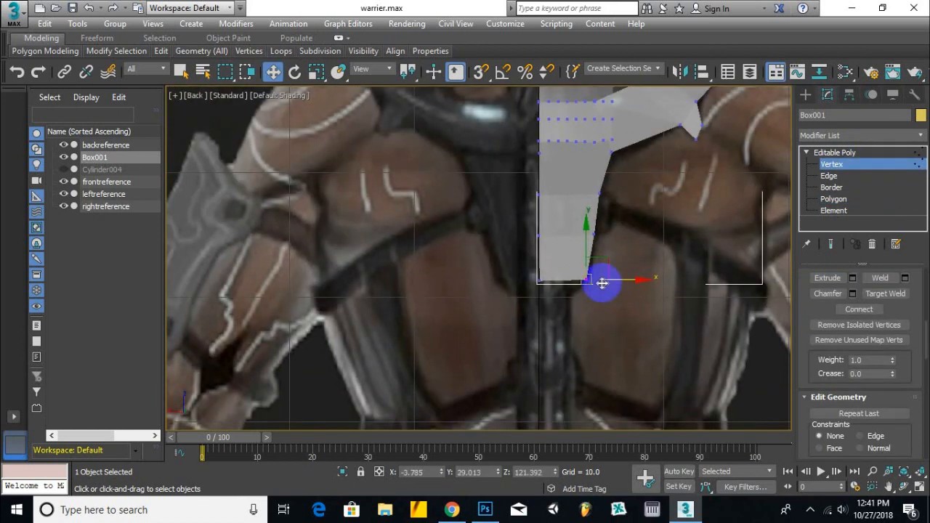
Extrude the spine piece's bottom polygons down by a short segment in the back view.
{"action": "scroll", "coordinate": [603, 284], "scroll_direction": "up", "scroll_amount": 1}
{"action": "left_click", "coordinate": [834, 200]}
{"action": "left_click", "coordinate": [828, 278]}
{"action": "scroll", "coordinate": [544, 287], "scroll_direction": "up", "scroll_amount": 2}
{"action": "left_click_drag", "start_coordinate": [544, 287], "coordinate": [549, 298]}
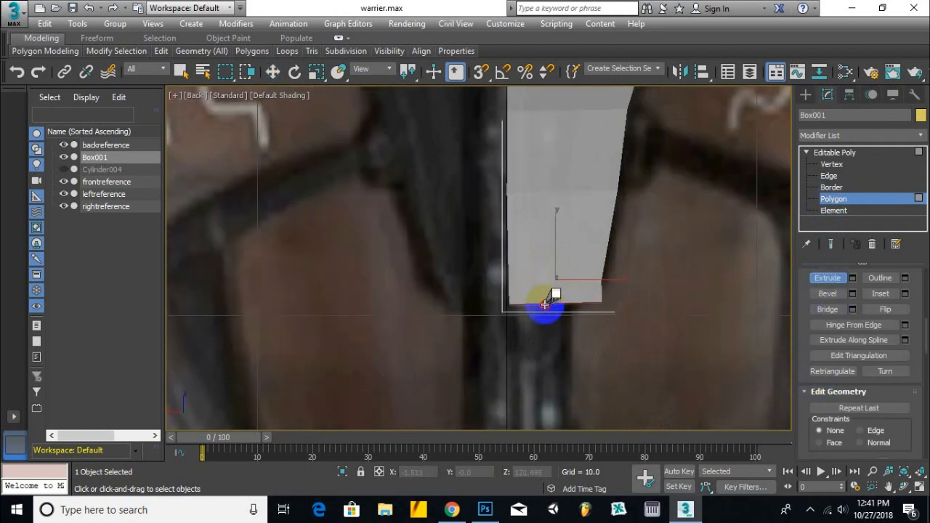
Move the short segment's outer bottom vertices inward and align its inner ones with the centre line.
{"action": "left_click", "coordinate": [832, 164]}
{"action": "left_click", "coordinate": [615, 325]}
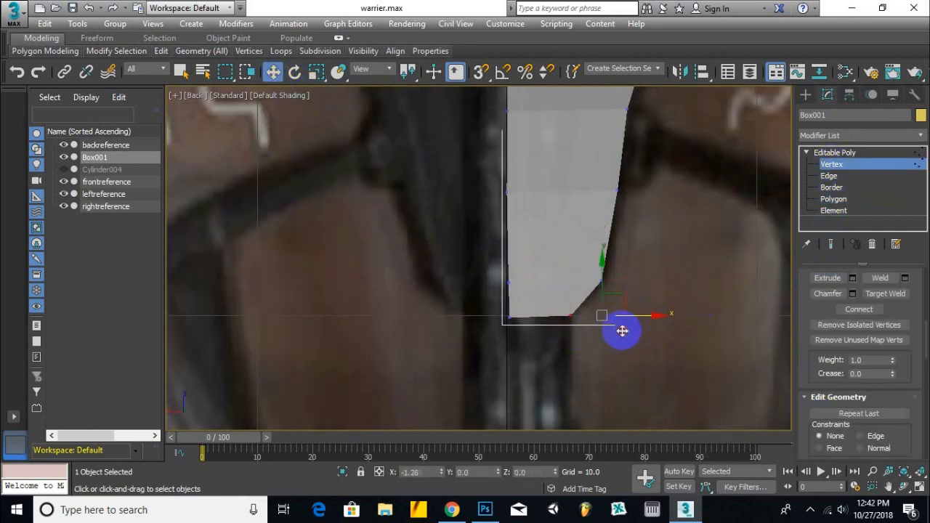
{"action": "scroll", "coordinate": [490, 269], "scroll_direction": "up", "scroll_amount": 1}
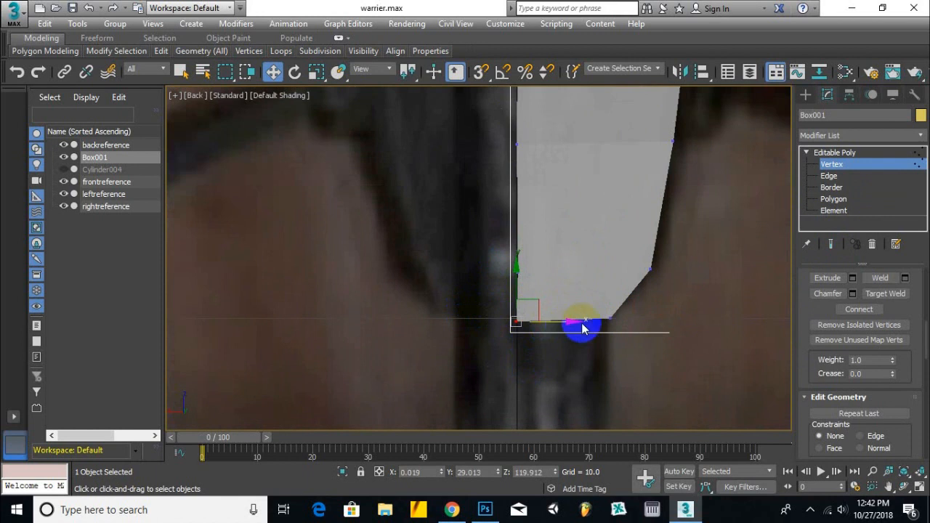
Shift the spine piece's lowest vertices toward the body in the left view to follow the reference back profile.
{"action": "key", "text": "l"}
{"action": "scroll", "coordinate": [429, 321], "scroll_direction": "up", "scroll_amount": 1}
{"action": "left_click_drag", "start_coordinate": [423, 315], "coordinate": [449, 339]}
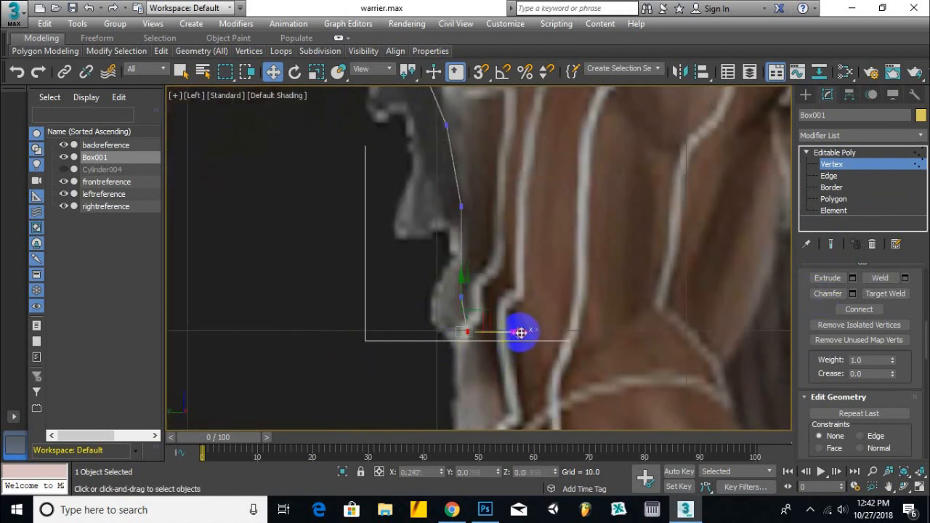
Extrude the spine piece's bottom polygons down by a longer segment in the back view.
{"action": "left_click", "coordinate": [194, 95]}
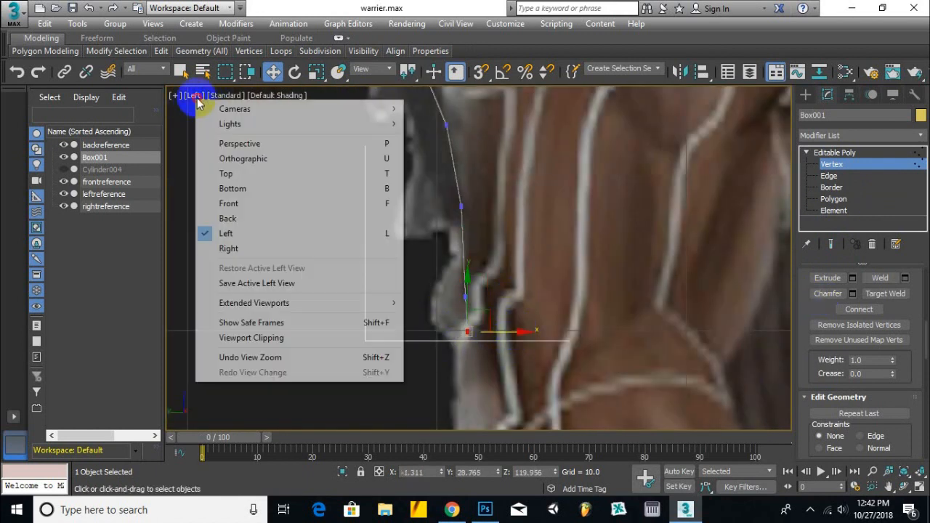
{"action": "left_click", "coordinate": [228, 218]}
{"action": "left_click", "coordinate": [835, 199]}
{"action": "scroll", "coordinate": [676, 240], "scroll_direction": "down", "scroll_amount": 5}
{"action": "left_click", "coordinate": [844, 279]}
{"action": "scroll", "coordinate": [623, 250], "scroll_direction": "up", "scroll_amount": 2}
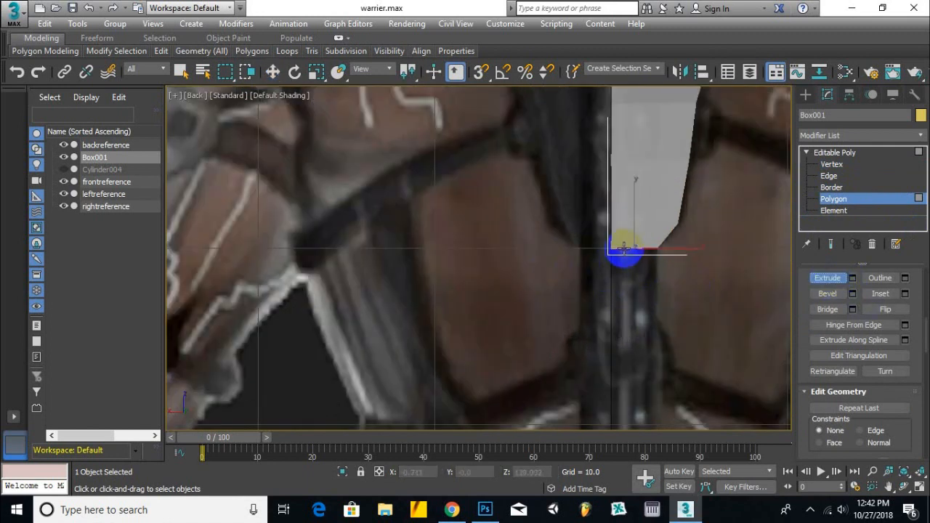
{"action": "left_click_drag", "start_coordinate": [625, 250], "coordinate": [624, 334]}
Align the longer segment's inner bottom vertices with the centre line.
{"action": "left_click", "coordinate": [832, 164]}
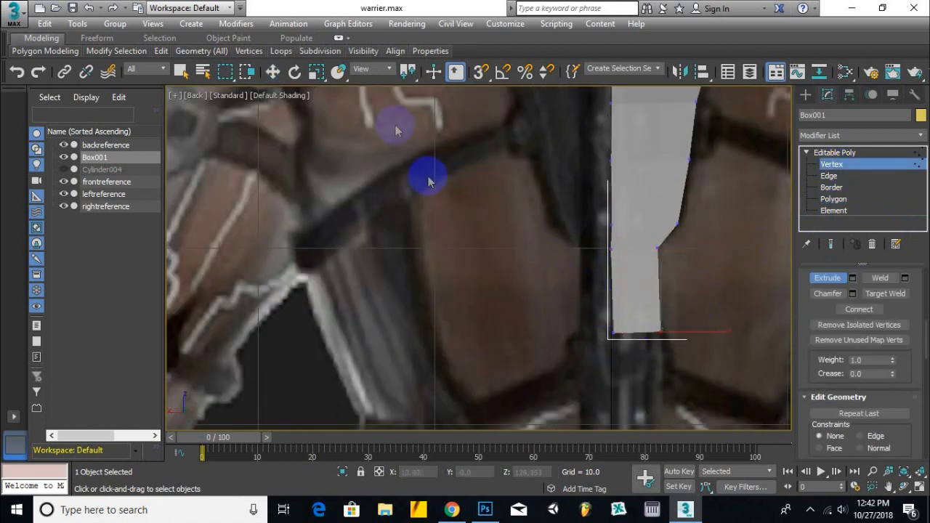
{"action": "left_click_drag", "start_coordinate": [588, 284], "coordinate": [712, 333]}
{"action": "key", "text": "w"}
{"action": "scroll", "coordinate": [663, 334], "scroll_direction": "up", "scroll_amount": 2}
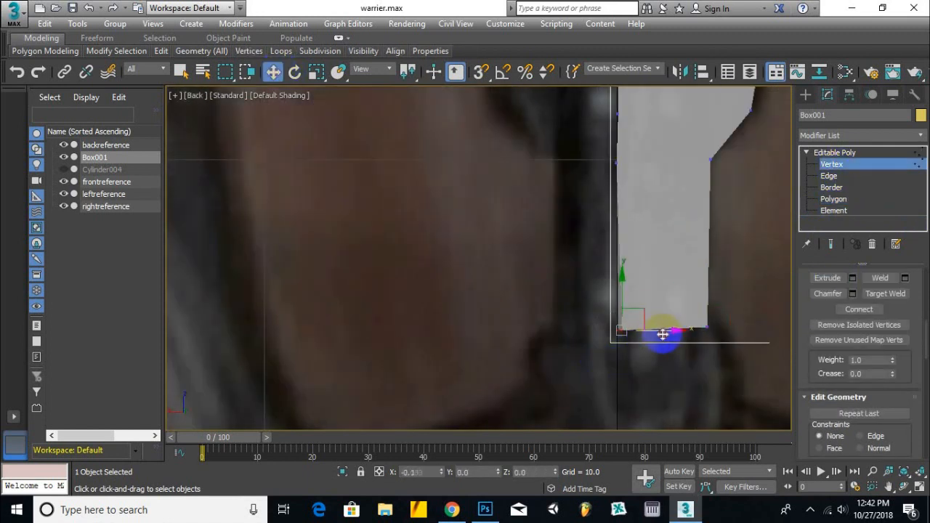
Extrude the spine piece's bottom polygons down to the lower edge of the brown back panel.
{"action": "left_click", "coordinate": [833, 198]}
{"action": "left_click_drag", "start_coordinate": [644, 331], "coordinate": [643, 407]}
{"action": "scroll", "coordinate": [645, 408], "scroll_direction": "down", "scroll_amount": 2}
{"action": "middle_click_drag", "start_coordinate": [671, 427], "coordinate": [649, 309]}
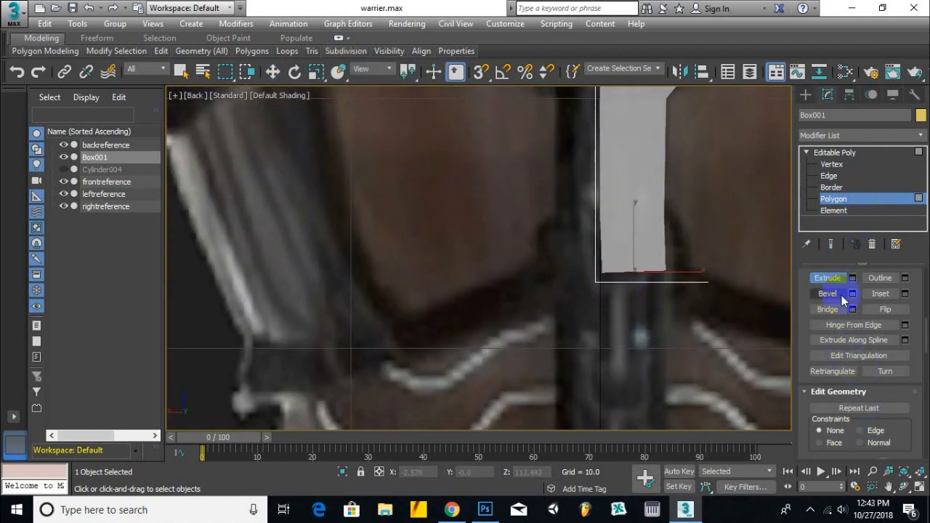
Move the newest spine segment's outer bottom vertices outward so it flares at the waist.
{"action": "key", "text": "1"}
{"action": "left_click", "coordinate": [273, 72]}
{"action": "left_click_drag", "start_coordinate": [662, 270], "coordinate": [732, 273]}
{"action": "scroll", "coordinate": [646, 304], "scroll_direction": "down", "scroll_amount": 2}
{"action": "middle_click_drag", "start_coordinate": [646, 303], "coordinate": [609, 276]}
{"action": "left_click", "coordinate": [625, 213]}
Extrude the flared segment's bottom polygons down by another segment in the back view.
{"action": "key", "text": "4"}
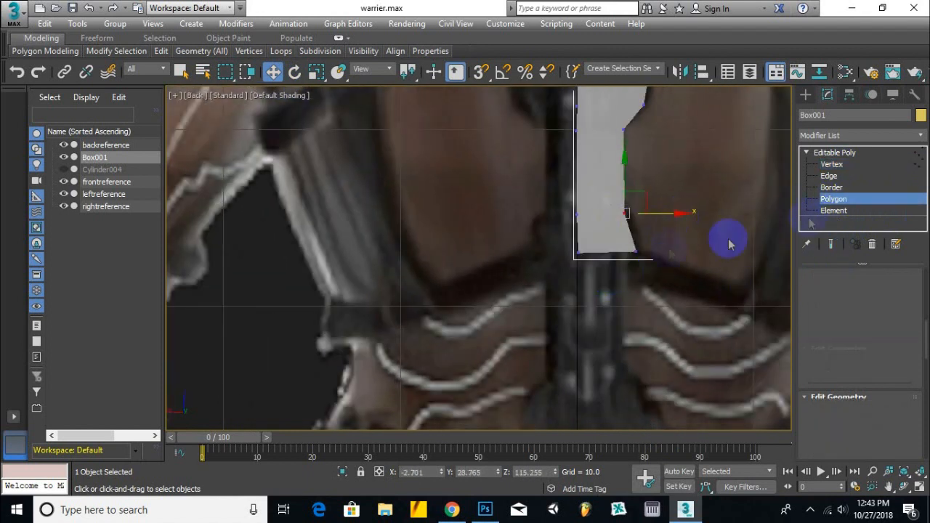
{"action": "left_click", "coordinate": [616, 263]}
{"action": "left_click", "coordinate": [826, 278]}
{"action": "scroll", "coordinate": [612, 260], "scroll_direction": "up", "scroll_amount": 2}
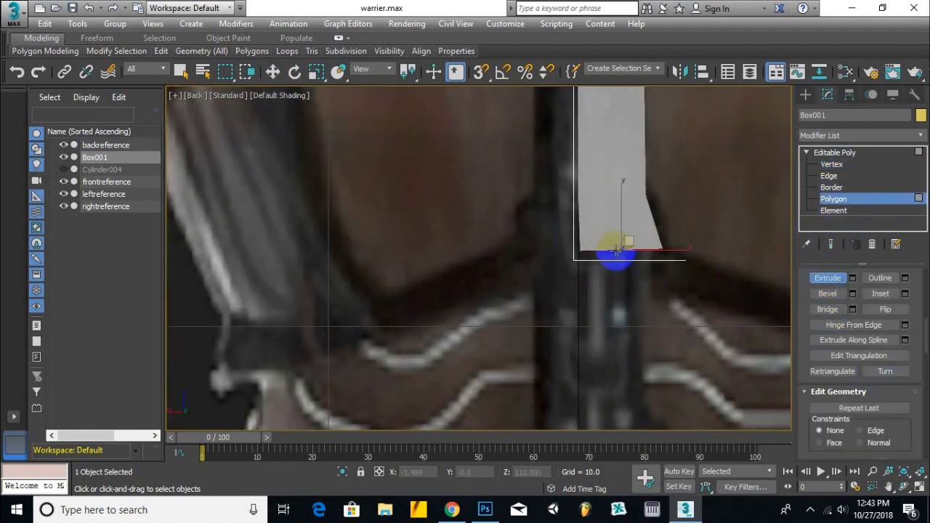
{"action": "middle_click_drag", "start_coordinate": [612, 252], "coordinate": [609, 198], "text": "alt"}
{"action": "middle_click_drag", "start_coordinate": [605, 107], "coordinate": [596, 181], "text": "alt"}
{"action": "left_click", "coordinate": [208, 96]}
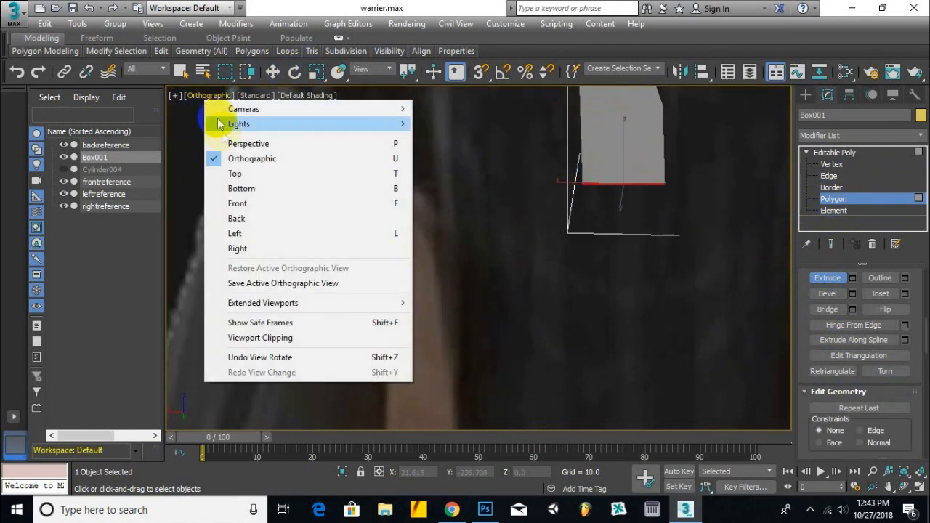
{"action": "left_click", "coordinate": [240, 226]}
{"action": "scroll", "coordinate": [607, 294], "scroll_direction": "up", "scroll_amount": 2}
Move the bottom polygons toward the body and shift the vertices above them to follow the lower-back curve in the left view.
{"action": "key", "text": "l"}
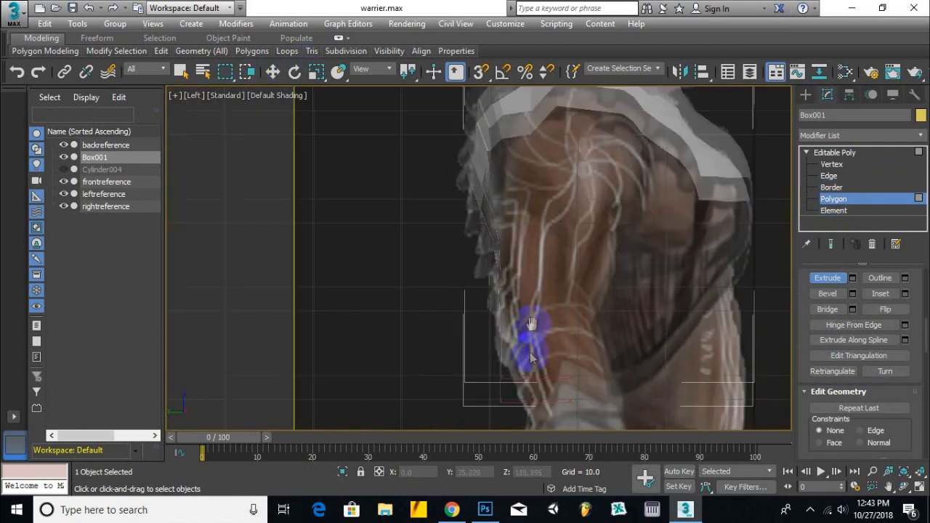
{"action": "key", "text": "w"}
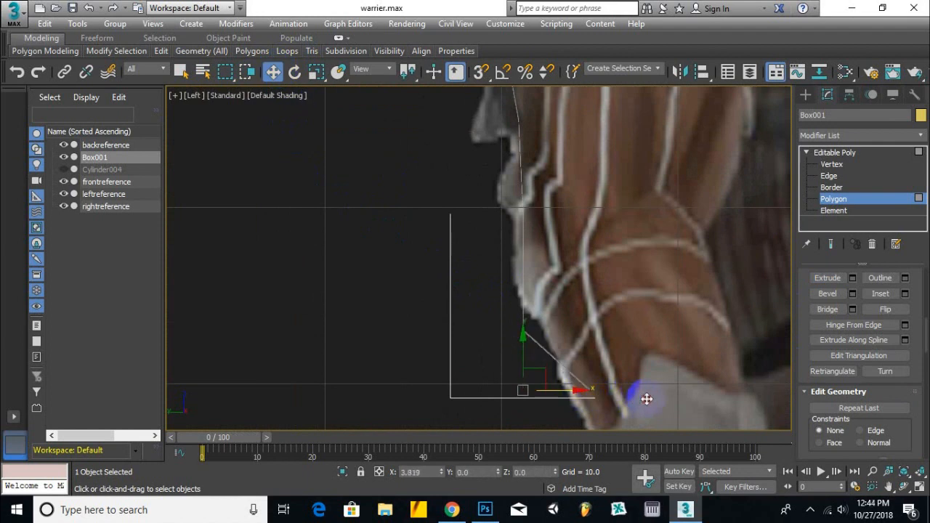
{"action": "key", "text": "1"}
{"action": "left_click", "coordinate": [577, 328]}
{"action": "left_click_drag", "start_coordinate": [619, 328], "coordinate": [580, 210]}
Align the spine piece's inner bottom vertices with the centre line in the back view.
{"action": "left_click", "coordinate": [195, 95]}
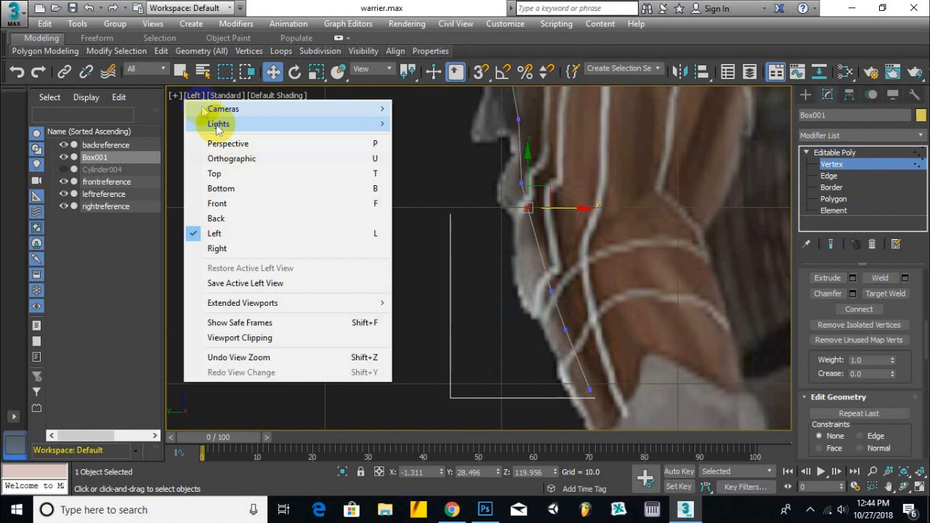
{"action": "left_click", "coordinate": [215, 272]}
{"action": "scroll", "coordinate": [522, 274], "scroll_direction": "up", "scroll_amount": 3}
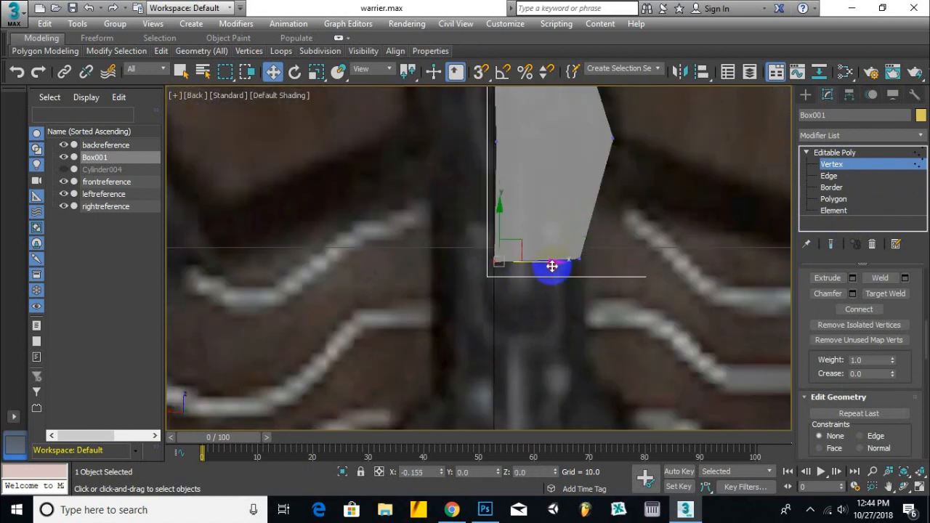
Extrude the spine piece's bottom polygons down the waist and adjust the new segment's bottom vertices.
{"action": "key", "text": "4"}
{"action": "key", "text": "shift+e"}
{"action": "left_click_drag", "start_coordinate": [550, 260], "coordinate": [534, 408]}
{"action": "scroll", "coordinate": [515, 243], "scroll_direction": "up", "scroll_amount": 4}
{"action": "key", "text": "1"}
{"action": "key", "text": "w"}
{"action": "left_click_drag", "start_coordinate": [550, 273], "coordinate": [545, 349]}
Extrude another segment down to the top of the rear skirt and lower its bottom polygons slightly.
{"action": "key", "text": "4"}
{"action": "key", "text": "shift+e"}
{"action": "scroll", "coordinate": [550, 291], "scroll_direction": "down", "scroll_amount": 3}
{"action": "scroll", "coordinate": [550, 291], "scroll_direction": "up", "scroll_amount": 2}
{"action": "key", "text": "e"}
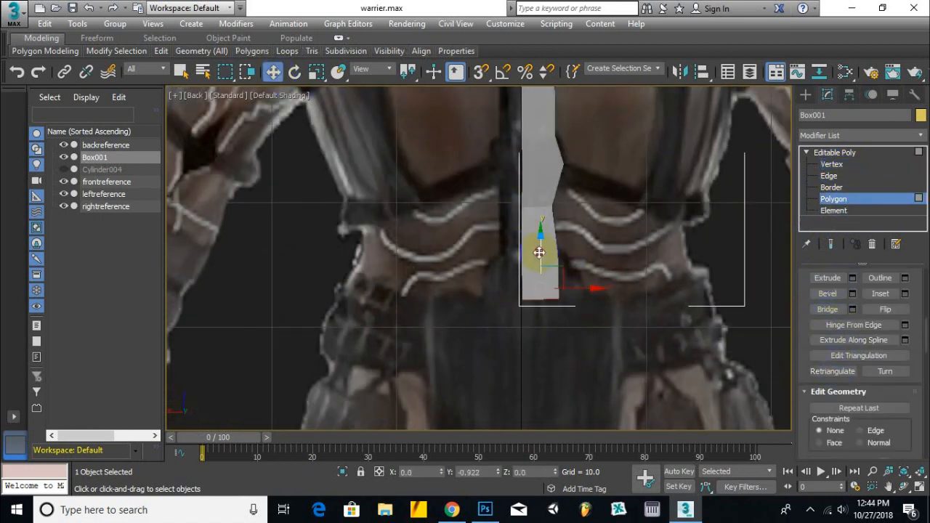
Shift the spine piece's bottom polygons and vertices backward in the left view to match the reference outline.
{"action": "key", "text": "l"}
{"action": "scroll", "coordinate": [539, 255], "scroll_direction": "down", "scroll_amount": 5}
{"action": "middle_click_drag", "start_coordinate": [604, 262], "coordinate": [621, 231]}
{"action": "scroll", "coordinate": [603, 246], "scroll_direction": "up", "scroll_amount": 8}
{"action": "left_click_drag", "start_coordinate": [644, 247], "coordinate": [618, 249]}
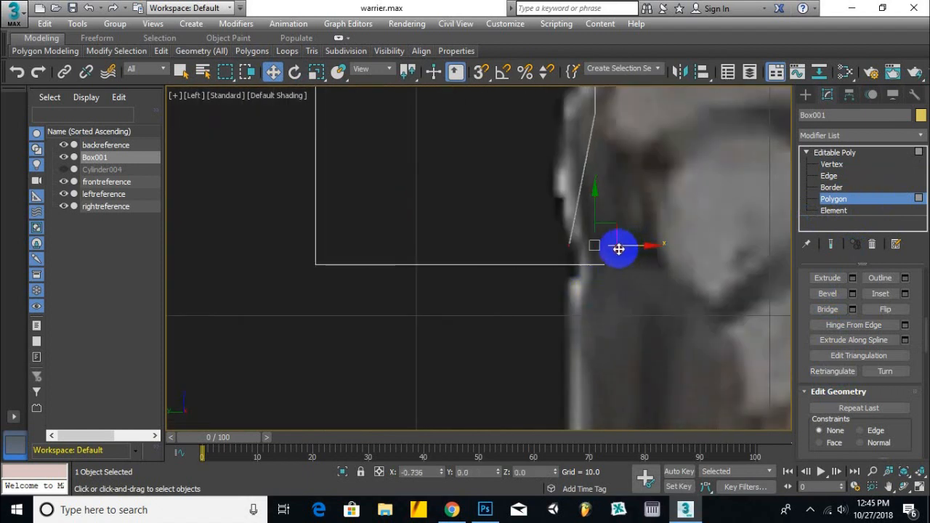
{"action": "key", "text": "1"}
{"action": "scroll", "coordinate": [603, 145], "scroll_direction": "up", "scroll_amount": 4}
{"action": "left_click_drag", "start_coordinate": [636, 173], "coordinate": [653, 173]}
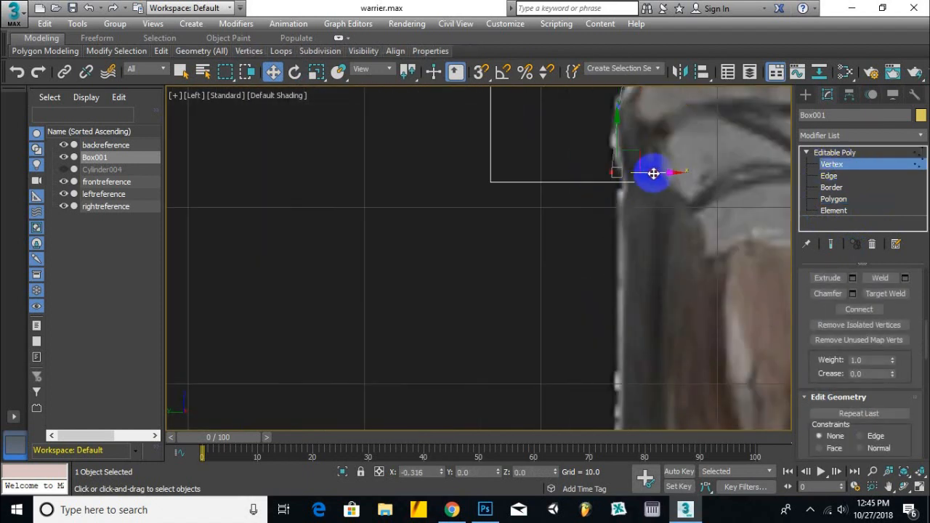
Move the outer bottom vertices outward in the back view to begin the rear skirt flare.
{"action": "left_click", "coordinate": [194, 95]}
{"action": "left_click", "coordinate": [225, 216]}
{"action": "scroll", "coordinate": [567, 313], "scroll_direction": "up", "scroll_amount": 2}
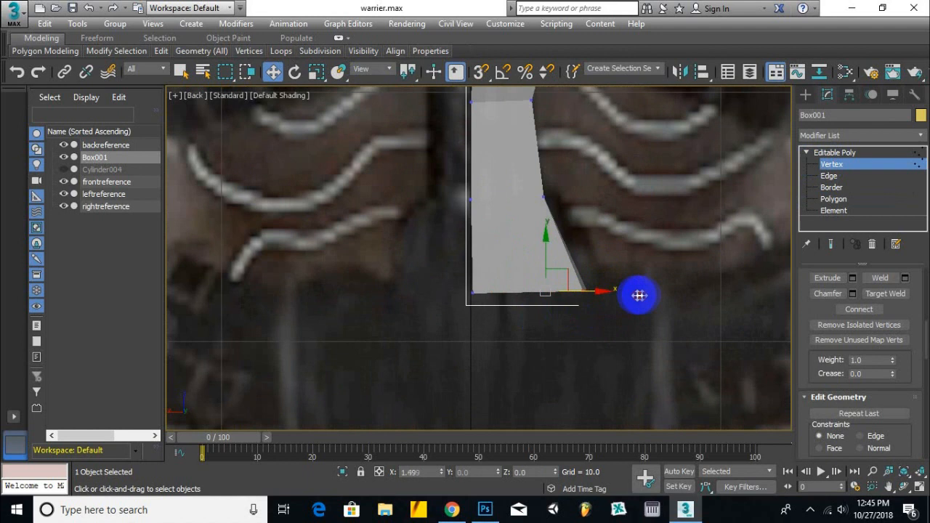
{"action": "left_click_drag", "start_coordinate": [623, 291], "coordinate": [643, 295]}
Extrude the bottom polygons down over the belt area of the rear skirt.
{"action": "scroll", "coordinate": [643, 294], "scroll_direction": "down", "scroll_amount": 4}
{"action": "left_click", "coordinate": [834, 200]}
{"action": "left_click", "coordinate": [827, 277]}
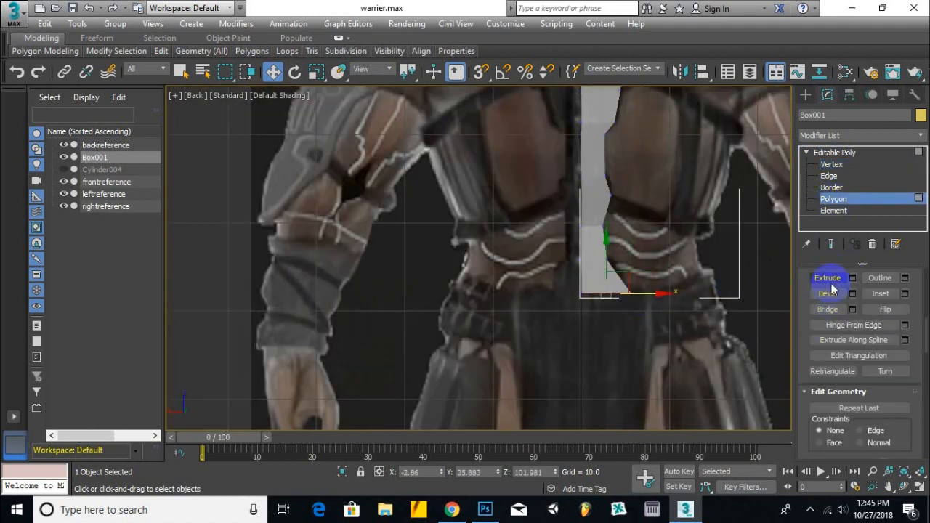
{"action": "left_click_drag", "start_coordinate": [600, 298], "coordinate": [596, 356]}
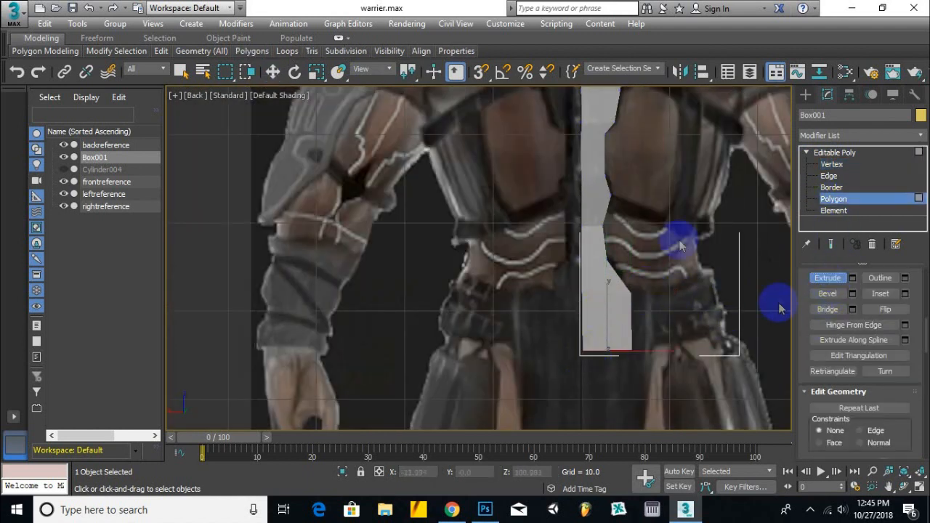
Move the belt segment's outer bottom vertices outward to widen the rear skirt and align its inner ones with the centre line.
{"action": "key", "text": "l"}
{"action": "scroll", "coordinate": [547, 186], "scroll_direction": "up", "scroll_amount": 3}
{"action": "scroll", "coordinate": [547, 186], "scroll_direction": "down", "scroll_amount": 2}
{"action": "left_click", "coordinate": [194, 95]}
{"action": "left_click", "coordinate": [218, 223]}
{"action": "left_click", "coordinate": [830, 164]}
{"action": "scroll", "coordinate": [623, 358], "scroll_direction": "up", "scroll_amount": 3}
{"action": "left_click_drag", "start_coordinate": [622, 325], "coordinate": [740, 346]}
{"action": "left_click", "coordinate": [274, 71]}
{"action": "left_click_drag", "start_coordinate": [752, 326], "coordinate": [490, 394]}
{"action": "left_click_drag", "start_coordinate": [613, 306], "coordinate": [613, 291]}
{"action": "left_click_drag", "start_coordinate": [561, 314], "coordinate": [534, 345]}
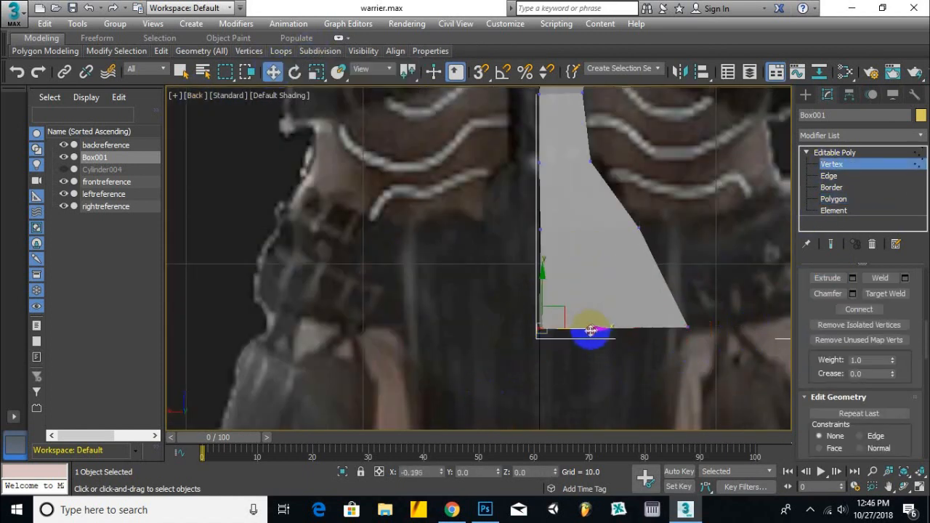
{"action": "left_click_drag", "start_coordinate": [594, 329], "coordinate": [590, 328]}
Extrude the rear skirt's bottom polygons down by another segment in the back view.
{"action": "scroll", "coordinate": [558, 336], "scroll_direction": "down", "scroll_amount": 3}
{"action": "left_click", "coordinate": [642, 281]}
{"action": "scroll", "coordinate": [604, 285], "scroll_direction": "down", "scroll_amount": 4}
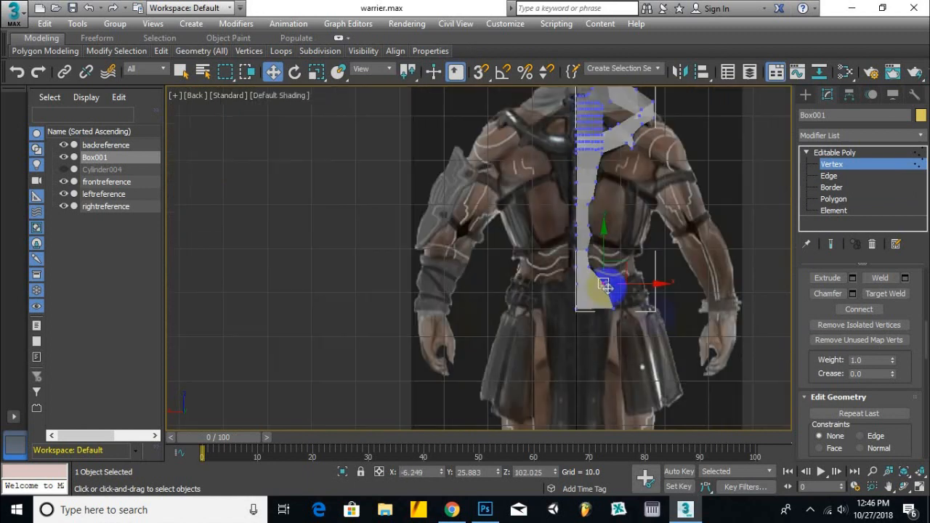
{"action": "left_click", "coordinate": [821, 199]}
{"action": "left_click", "coordinate": [827, 277]}
{"action": "scroll", "coordinate": [591, 328], "scroll_direction": "up", "scroll_amount": 6}
{"action": "left_click_drag", "start_coordinate": [599, 266], "coordinate": [710, 320]}
Move the newest skirt segment's outer bottom vertices inward to match the reference.
{"action": "left_click", "coordinate": [832, 165]}
{"action": "left_click_drag", "start_coordinate": [666, 355], "coordinate": [724, 379]}
{"action": "left_click", "coordinate": [273, 72]}
{"action": "scroll", "coordinate": [541, 335], "scroll_direction": "down", "scroll_amount": 3}
Shift the skirt's bottom vertices in the left view onto the reference cloth's rear edge.
{"action": "middle_click_drag", "start_coordinate": [657, 358], "coordinate": [545, 353], "text": "alt"}
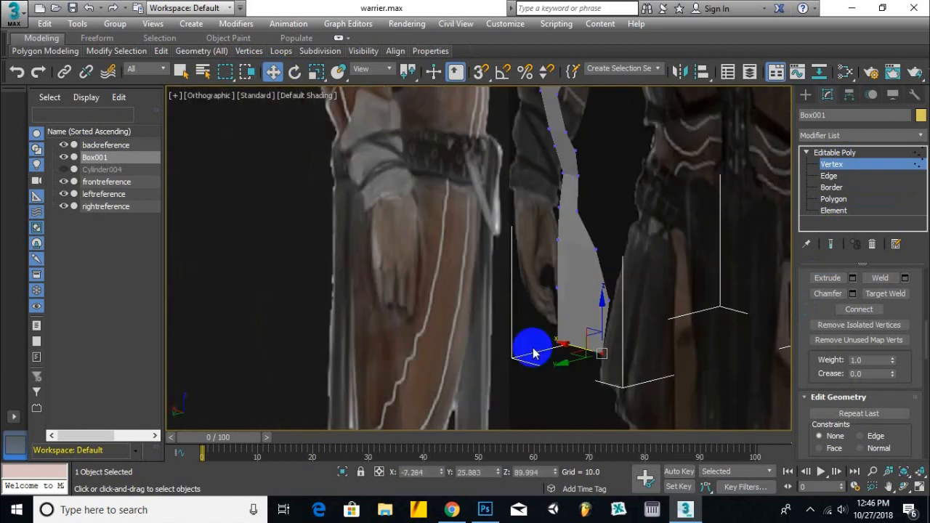
{"action": "key", "text": "l"}
{"action": "scroll", "coordinate": [495, 264], "scroll_direction": "up", "scroll_amount": 3}
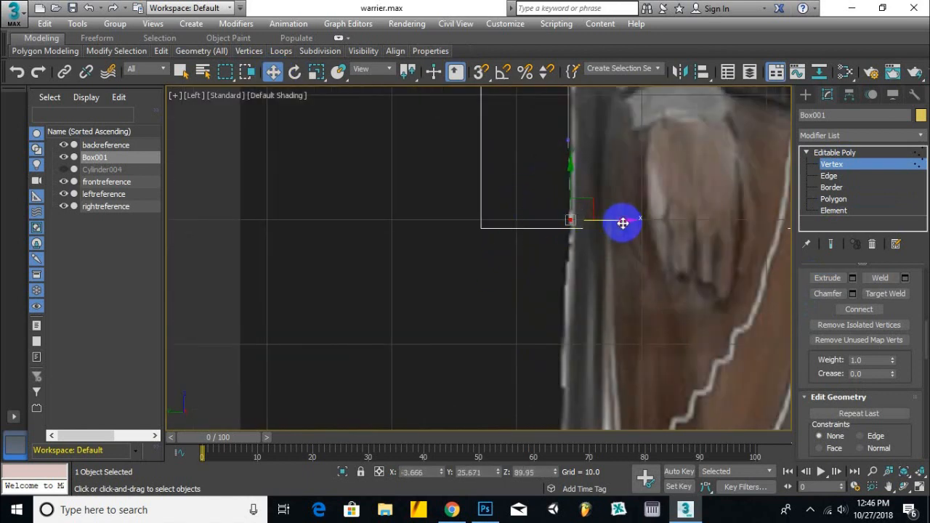
Extrude the rear skirt's bottom polygons down by one more segment.
{"action": "left_click", "coordinate": [188, 95]}
{"action": "left_click", "coordinate": [211, 199]}
{"action": "scroll", "coordinate": [664, 390], "scroll_direction": "up", "scroll_amount": 2}
{"action": "left_click", "coordinate": [827, 277]}
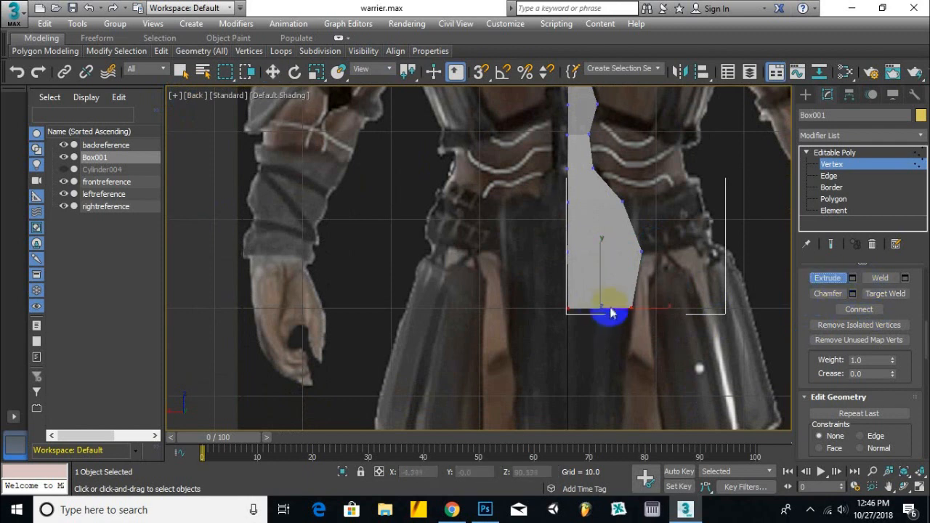
{"action": "scroll", "coordinate": [604, 312], "scroll_direction": "up", "scroll_amount": 3}
{"action": "middle_click_drag", "start_coordinate": [602, 307], "coordinate": [748, 308], "text": "alt"}
{"action": "left_click", "coordinate": [832, 199]}
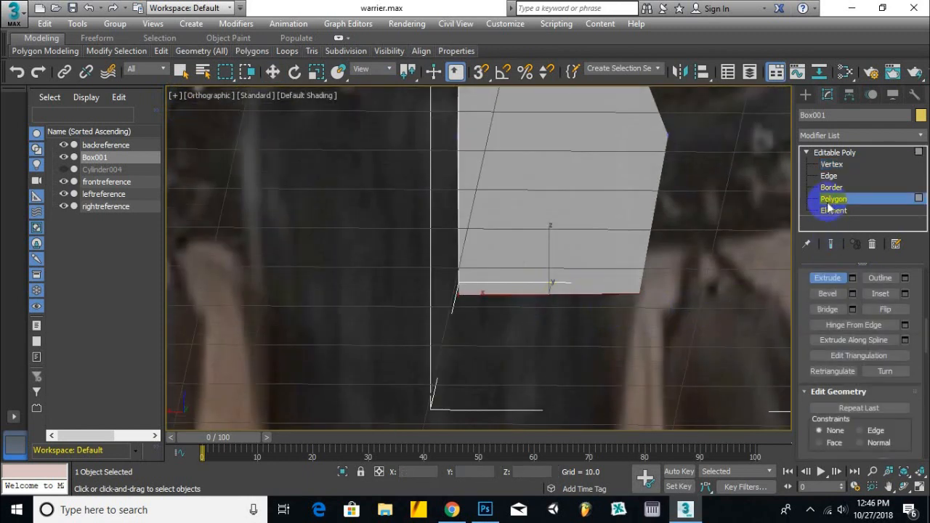
{"action": "left_click_drag", "start_coordinate": [511, 303], "coordinate": [502, 378]}
Move the skirt's bottom polygons further down in the back view and bring the outer bottom vertices inward.
{"action": "left_click", "coordinate": [188, 96]}
{"action": "left_click", "coordinate": [211, 198]}
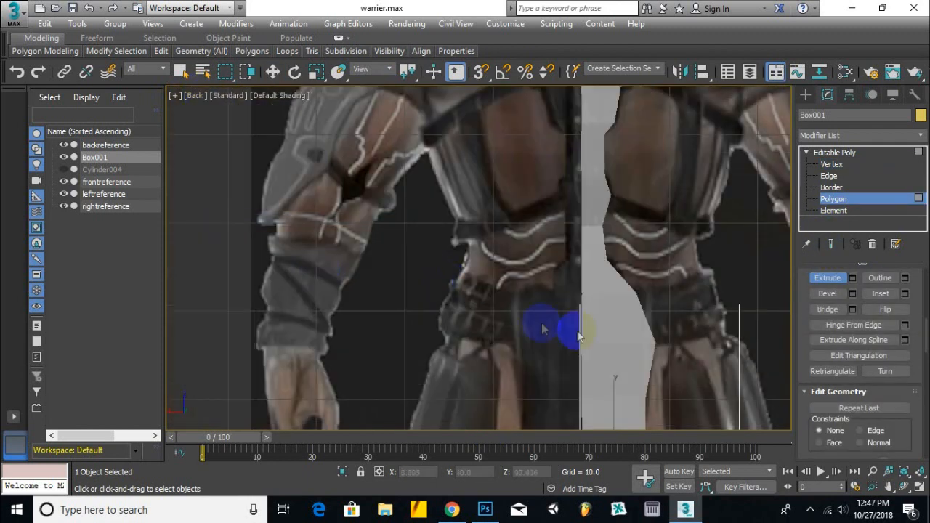
{"action": "scroll", "coordinate": [582, 290], "scroll_direction": "up", "scroll_amount": 2}
{"action": "key", "text": "w"}
{"action": "left_click_drag", "start_coordinate": [596, 171], "coordinate": [594, 266]}
{"action": "key", "text": "1"}
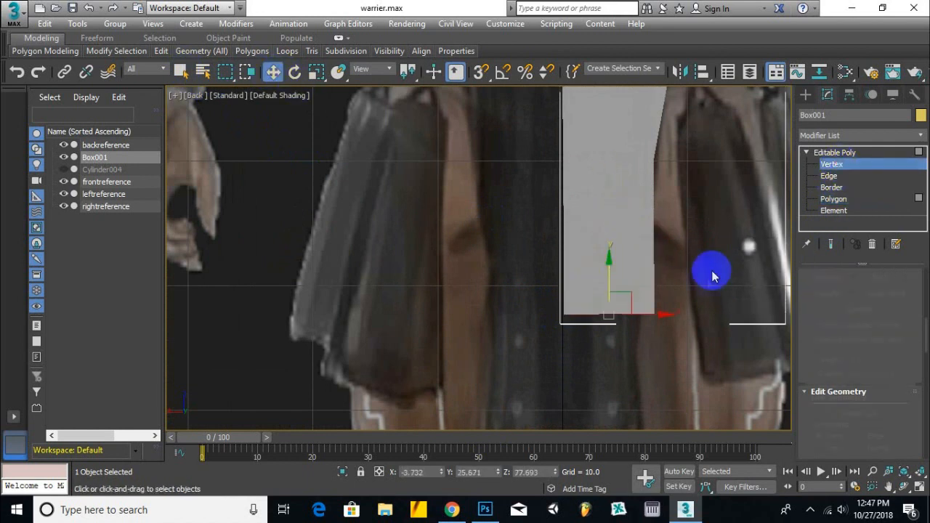
{"action": "left_click", "coordinate": [654, 314]}
Extrude the narrowed skirt's bottom polygons down by another segment in the back view.
{"action": "scroll", "coordinate": [575, 349], "scroll_direction": "down", "scroll_amount": 3}
{"action": "middle_click_drag", "start_coordinate": [575, 349], "coordinate": [570, 260]}
{"action": "left_click", "coordinate": [833, 199]}
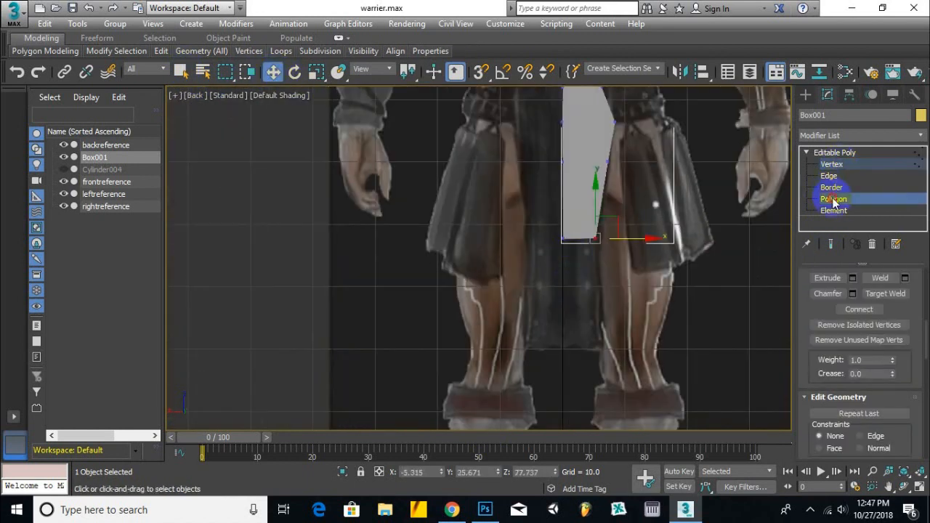
{"action": "left_click", "coordinate": [827, 278]}
{"action": "scroll", "coordinate": [580, 234], "scroll_direction": "up", "scroll_amount": 2}
{"action": "left_click_drag", "start_coordinate": [581, 233], "coordinate": [569, 327]}
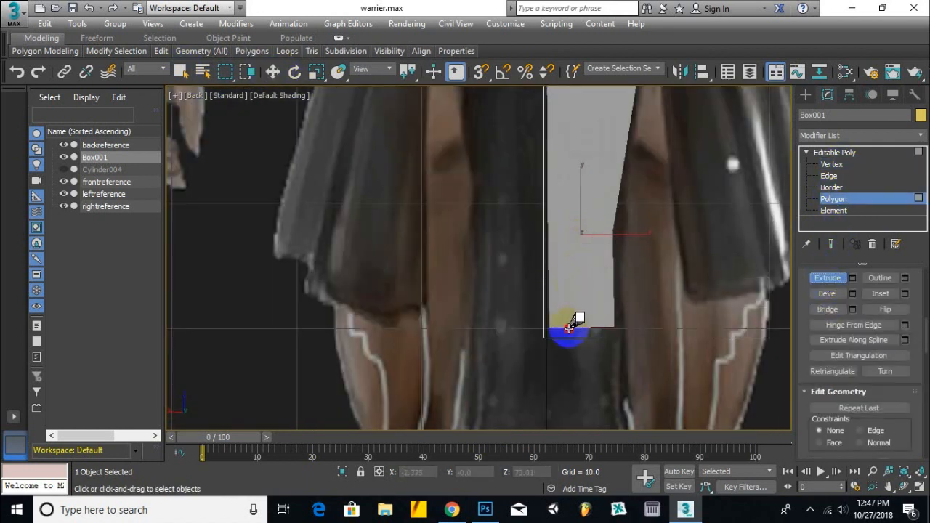
Move the newest skirt segment's outer bottom vertices outward and align the inner ones with the centre line.
{"action": "left_click", "coordinate": [847, 167]}
{"action": "scroll", "coordinate": [632, 293], "scroll_direction": "up", "scroll_amount": 3}
{"action": "left_click", "coordinate": [273, 72]}
{"action": "left_click_drag", "start_coordinate": [567, 395], "coordinate": [660, 364]}
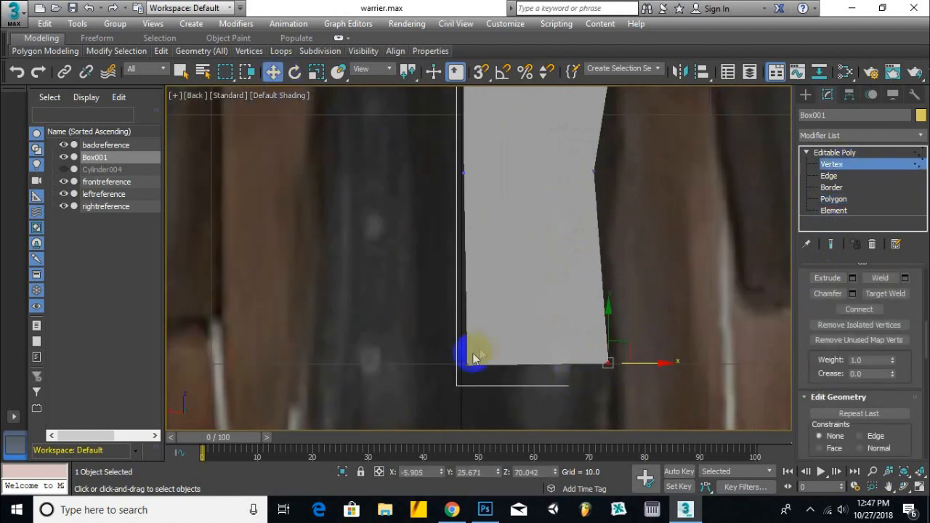
Extrude the rear skirt's bottom polygons down to the hem of the reference cloth.
{"action": "middle_click_drag", "start_coordinate": [511, 371], "coordinate": [526, 258]}
{"action": "left_click", "coordinate": [834, 198]}
{"action": "scroll", "coordinate": [671, 222], "scroll_direction": "down", "scroll_amount": 2}
{"action": "left_click", "coordinate": [827, 278]}
{"action": "left_click_drag", "start_coordinate": [546, 223], "coordinate": [527, 384]}
{"action": "middle_click_drag", "start_coordinate": [528, 382], "coordinate": [529, 294]}
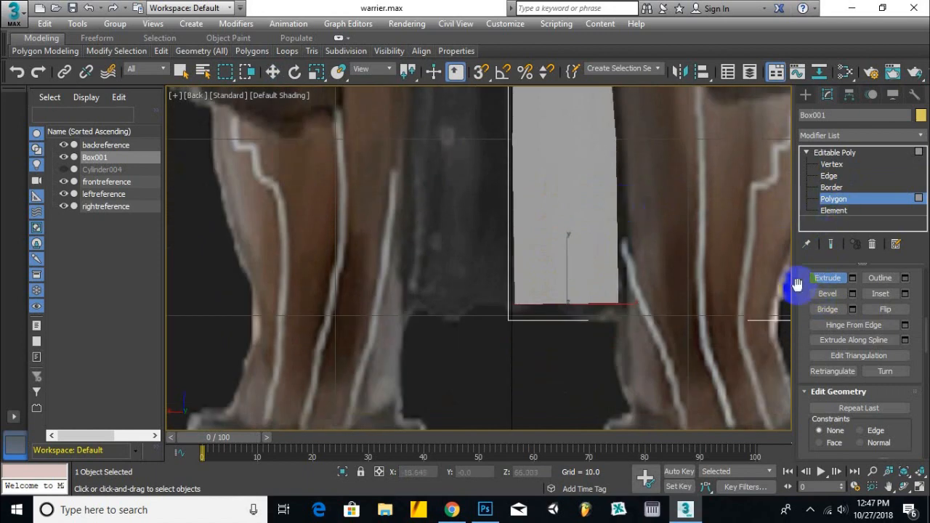
Move the hem's outer bottom vertices outward to match the reference width.
{"action": "key", "text": "1"}
{"action": "key", "text": "w"}
{"action": "left_click_drag", "start_coordinate": [662, 312], "coordinate": [667, 314]}
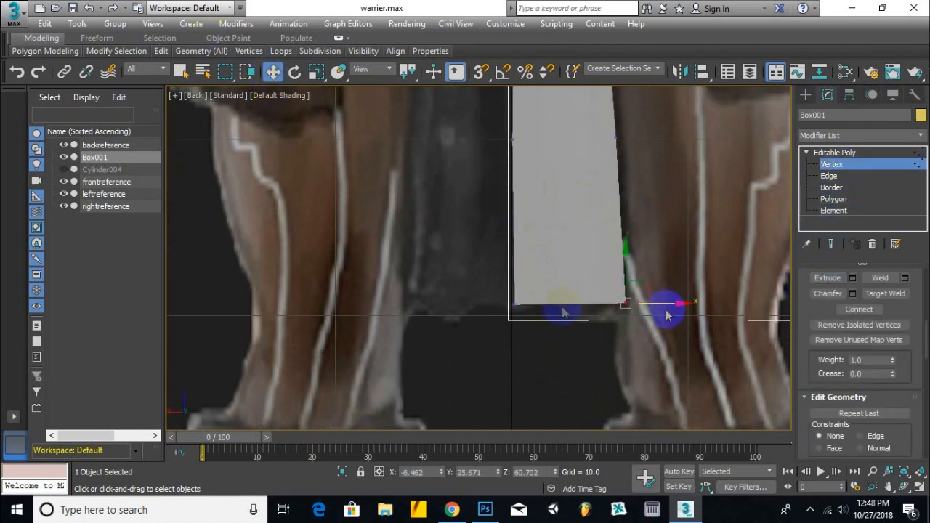
Align the rear hem's inner vertices with the centre line and raise the whole hem row slightly in the back view.
{"action": "left_click_drag", "start_coordinate": [533, 322], "coordinate": [501, 290]}
{"action": "left_click_drag", "start_coordinate": [567, 306], "coordinate": [562, 306]}
{"action": "left_click_drag", "start_coordinate": [448, 332], "coordinate": [644, 287]}
{"action": "left_click_drag", "start_coordinate": [567, 257], "coordinate": [567, 227]}
{"action": "scroll", "coordinate": [584, 267], "scroll_direction": "down", "scroll_amount": 4}
{"action": "middle_click_drag", "start_coordinate": [584, 266], "coordinate": [503, 248], "text": "alt"}
{"action": "scroll", "coordinate": [627, 286], "scroll_direction": "down", "scroll_amount": 10}
{"action": "scroll", "coordinate": [503, 247], "scroll_direction": "up", "scroll_amount": 8}
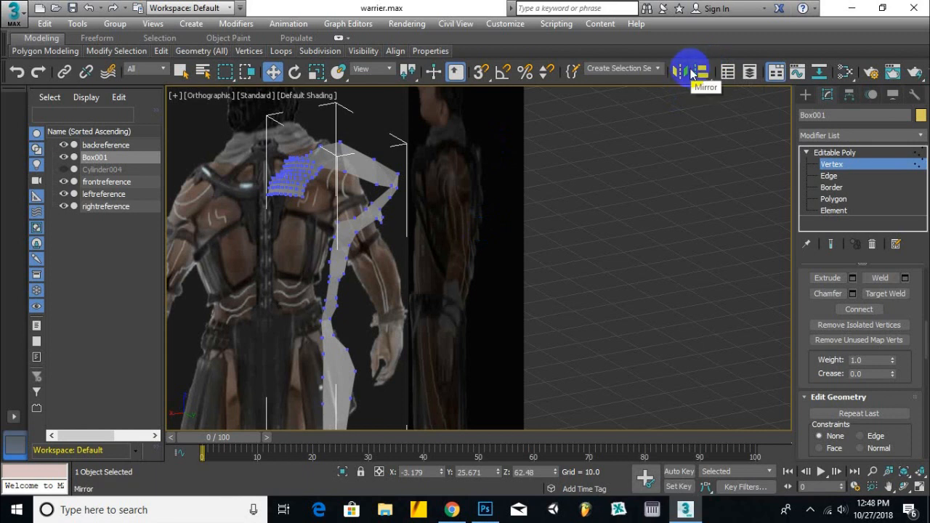
Move the spine piece's waist-level vertex row up to the level of the back strap in the back view.
{"action": "left_click", "coordinate": [211, 95]}
{"action": "left_click", "coordinate": [229, 221]}
{"action": "scroll", "coordinate": [256, 218], "scroll_direction": "up", "scroll_amount": 5}
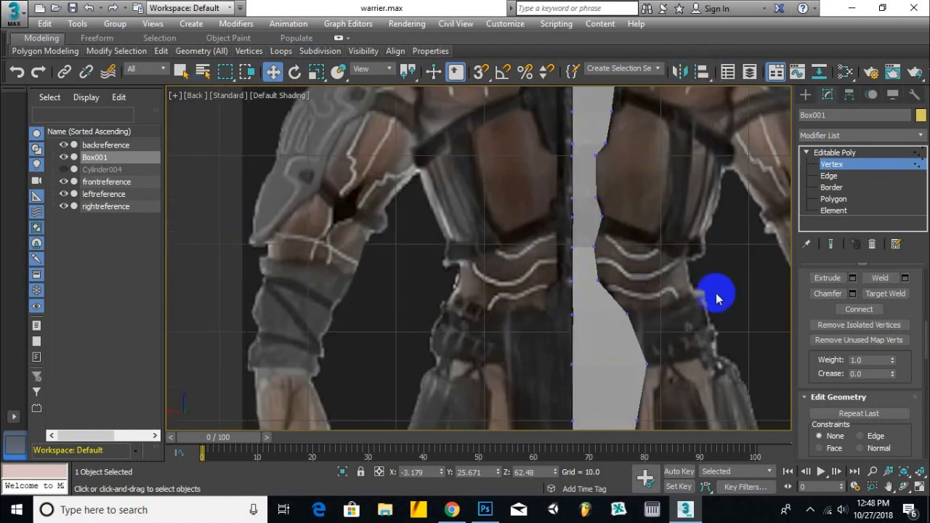
{"action": "scroll", "coordinate": [608, 239], "scroll_direction": "up", "scroll_amount": 2}
{"action": "left_click", "coordinate": [571, 240]}
{"action": "middle_click_drag", "start_coordinate": [573, 191], "coordinate": [524, 235], "text": "alt"}
{"action": "left_click", "coordinate": [209, 96]}
{"action": "left_click", "coordinate": [237, 218]}
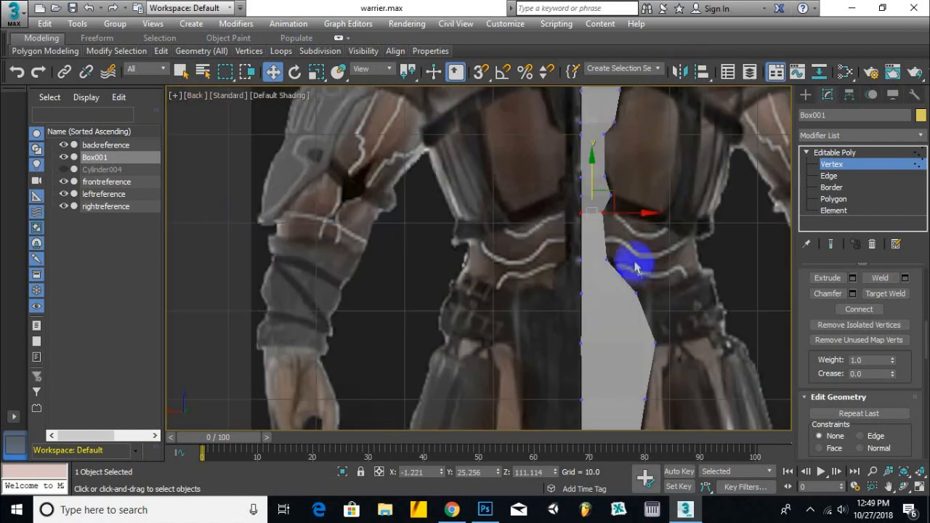
Extrude the spine piece's side polygon at waist level outward and down along the reference back strap.
{"action": "left_click", "coordinate": [834, 199]}
{"action": "middle_click_drag", "start_coordinate": [601, 219], "coordinate": [574, 223], "text": "alt"}
{"action": "left_click", "coordinate": [210, 95]}
{"action": "left_click", "coordinate": [236, 218]}
{"action": "left_click", "coordinate": [828, 277]}
{"action": "scroll", "coordinate": [582, 203], "scroll_direction": "up", "scroll_amount": 3}
{"action": "left_click_drag", "start_coordinate": [560, 197], "coordinate": [704, 267]}
{"action": "key", "text": "w"}
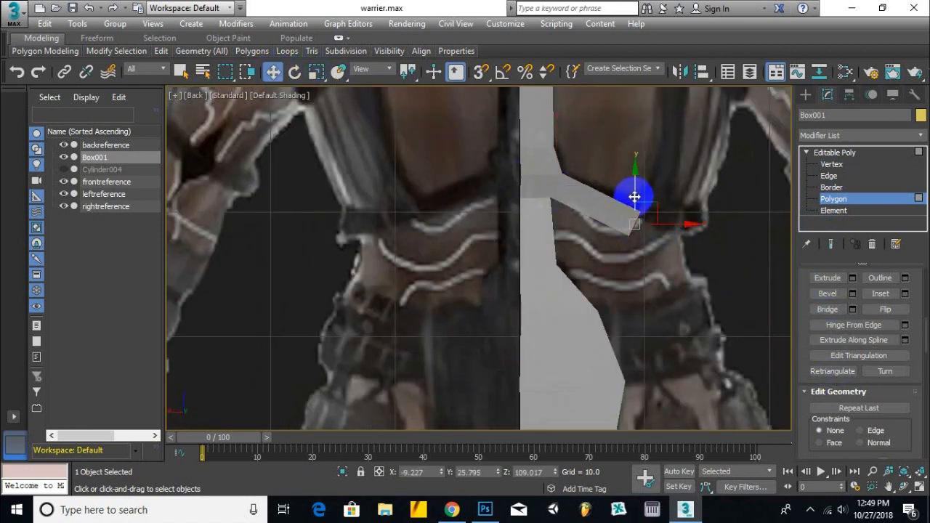
Move the strap's end polygon forward in the left view and its end vertices inward in the back view.
{"action": "key", "text": "l"}
{"action": "scroll", "coordinate": [578, 169], "scroll_direction": "down", "scroll_amount": 3}
{"action": "scroll", "coordinate": [578, 174], "scroll_direction": "up", "scroll_amount": 2}
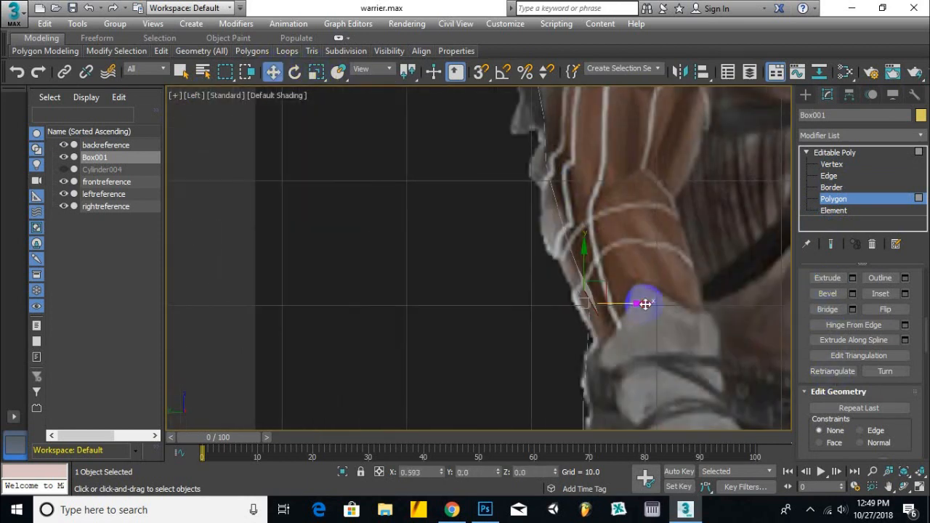
{"action": "left_click", "coordinate": [193, 96]}
{"action": "left_click", "coordinate": [233, 211]}
{"action": "key", "text": "1"}
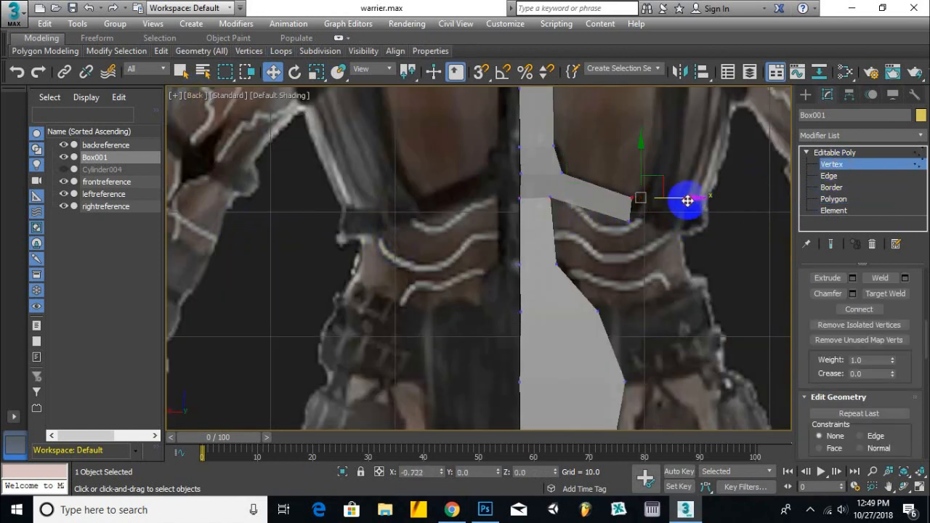
Extrude a second strap segment toward the side of the waist and shift its end forward in the left view.
{"action": "left_click", "coordinate": [834, 199]}
{"action": "left_click", "coordinate": [827, 278]}
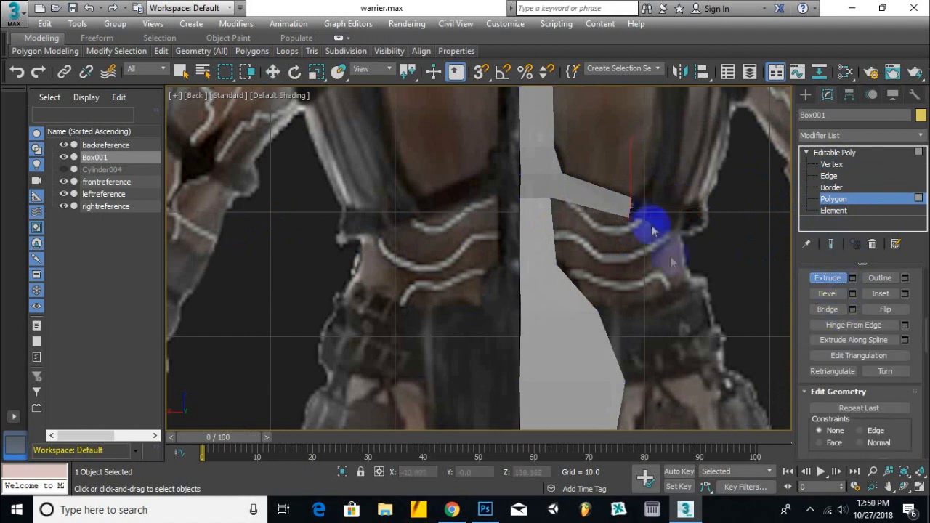
{"action": "scroll", "coordinate": [554, 210], "scroll_direction": "up", "scroll_amount": 5}
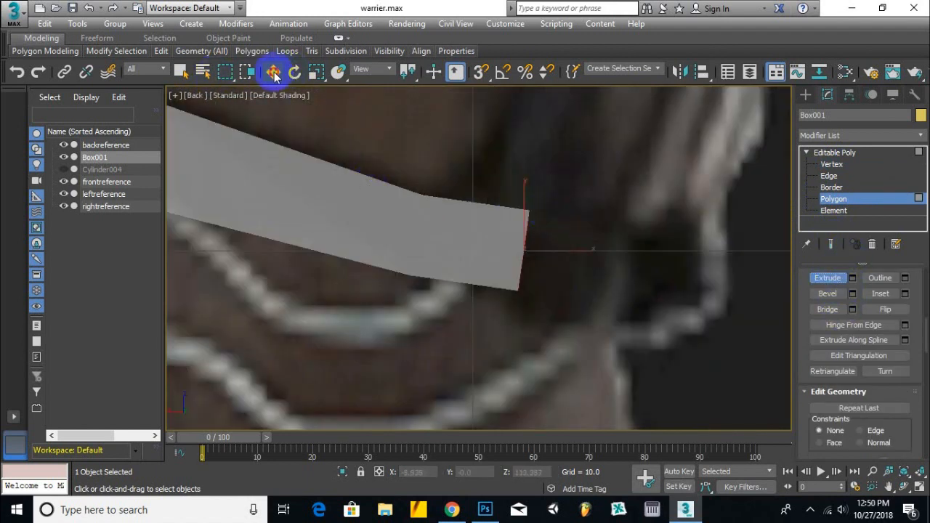
{"action": "left_click", "coordinate": [272, 72]}
{"action": "scroll", "coordinate": [640, 258], "scroll_direction": "down", "scroll_amount": 3}
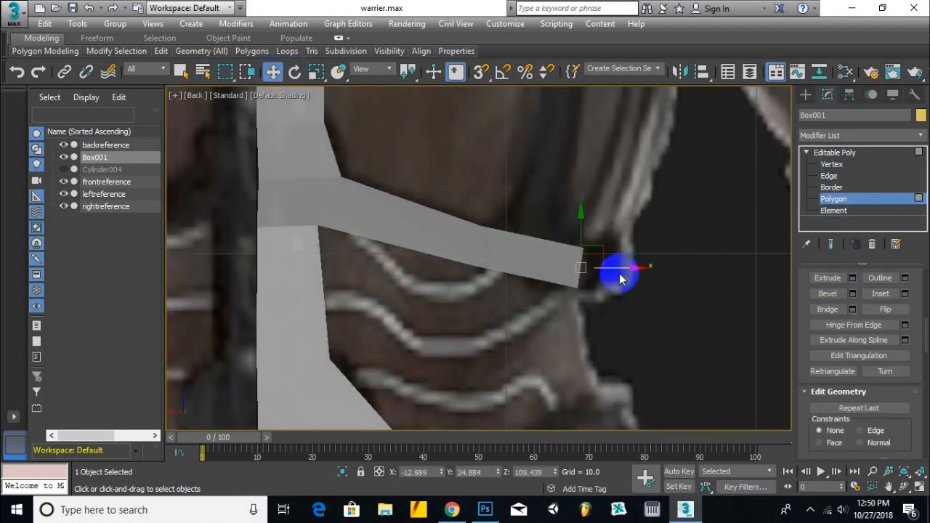
{"action": "key", "text": "l"}
{"action": "left_click", "coordinate": [190, 96]}
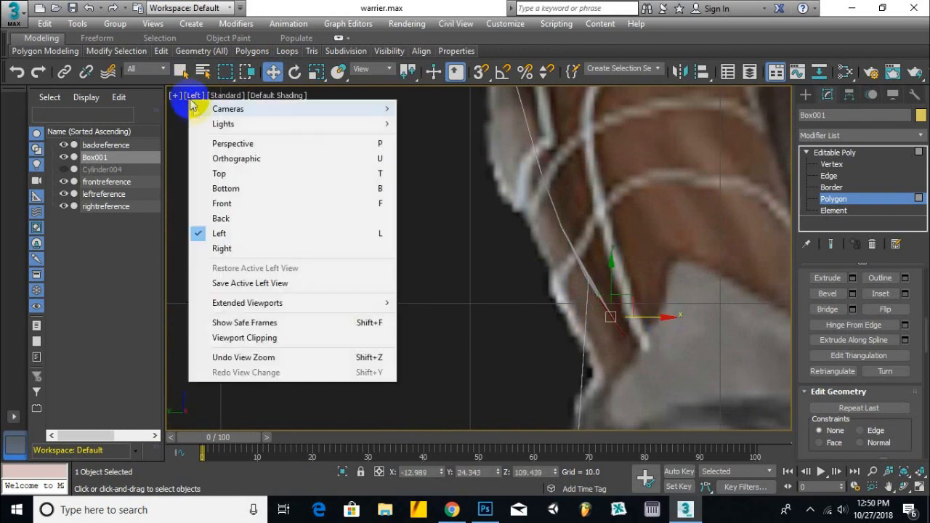
{"action": "left_click", "coordinate": [218, 218]}
Extrude a third strap segment to the waist's outer edge and move its end polygon forward around the body.
{"action": "key", "text": "shift+e"}
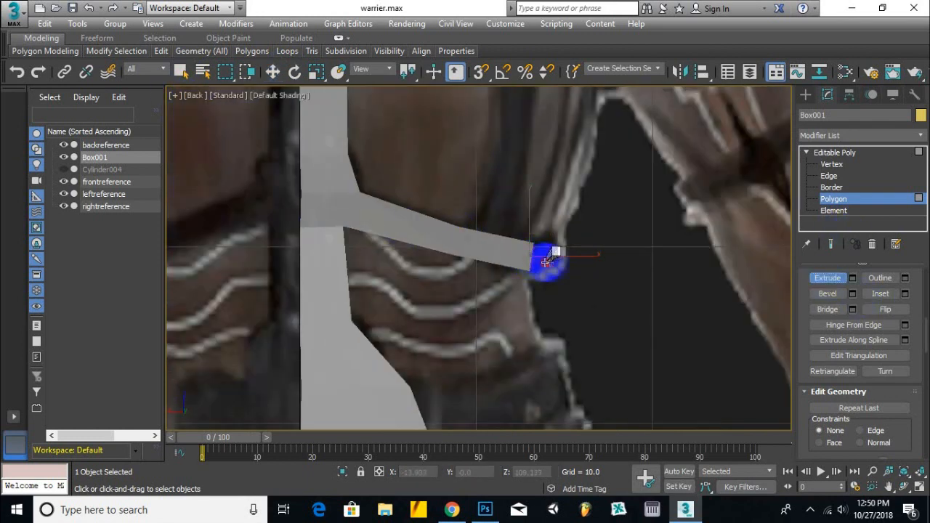
{"action": "key", "text": "w"}
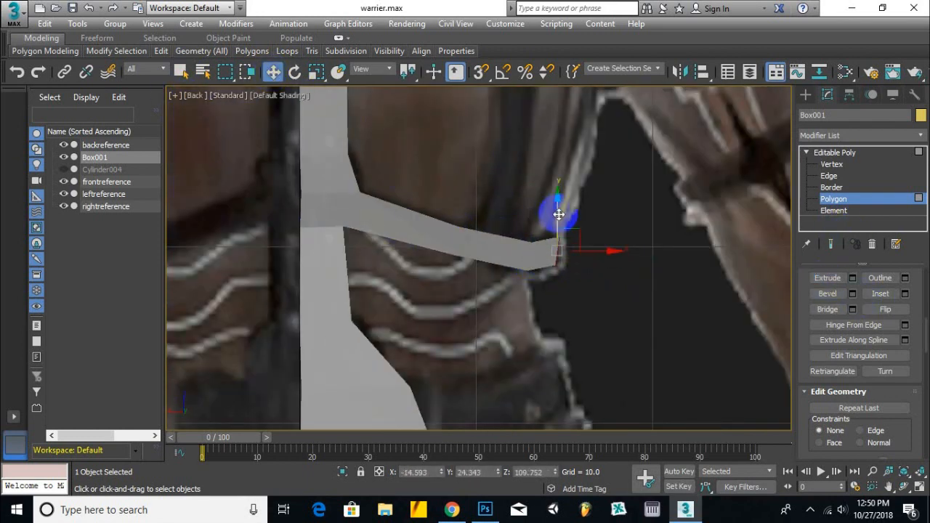
{"action": "key", "text": "l"}
{"action": "middle_click_drag", "start_coordinate": [704, 316], "coordinate": [670, 305], "text": "alt"}
{"action": "scroll", "coordinate": [671, 305], "scroll_direction": "up", "scroll_amount": 5}
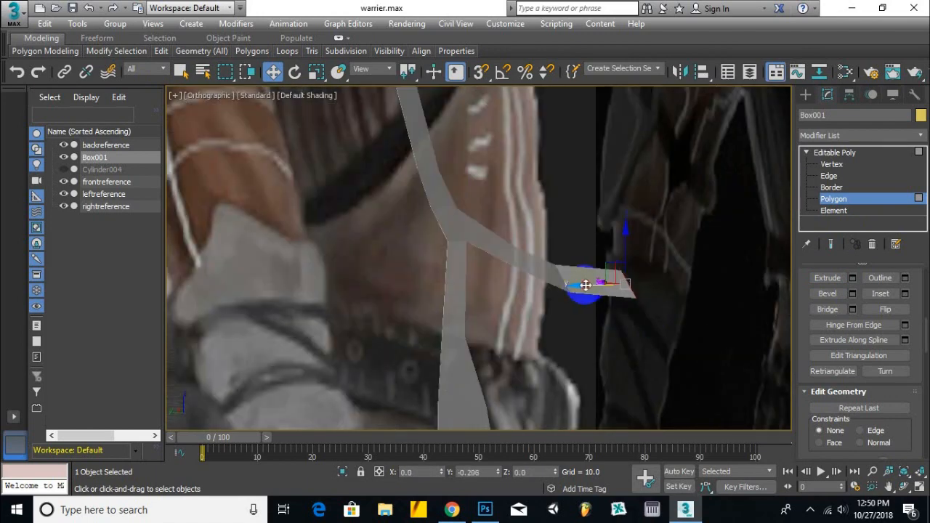
Reposition the strap's vertex pairs near the waist's side to smooth the bend around the body.
{"action": "key", "text": "1"}
{"action": "left_click_drag", "start_coordinate": [573, 249], "coordinate": [547, 332]}
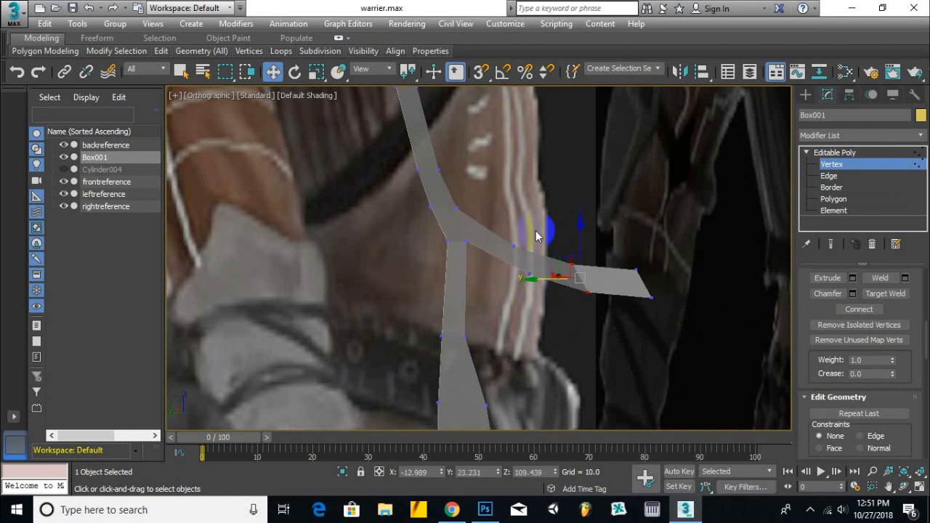
{"action": "middle_click_drag", "start_coordinate": [607, 300], "coordinate": [706, 305], "text": "alt"}
{"action": "left_click", "coordinate": [209, 95]}
{"action": "left_click", "coordinate": [239, 218]}
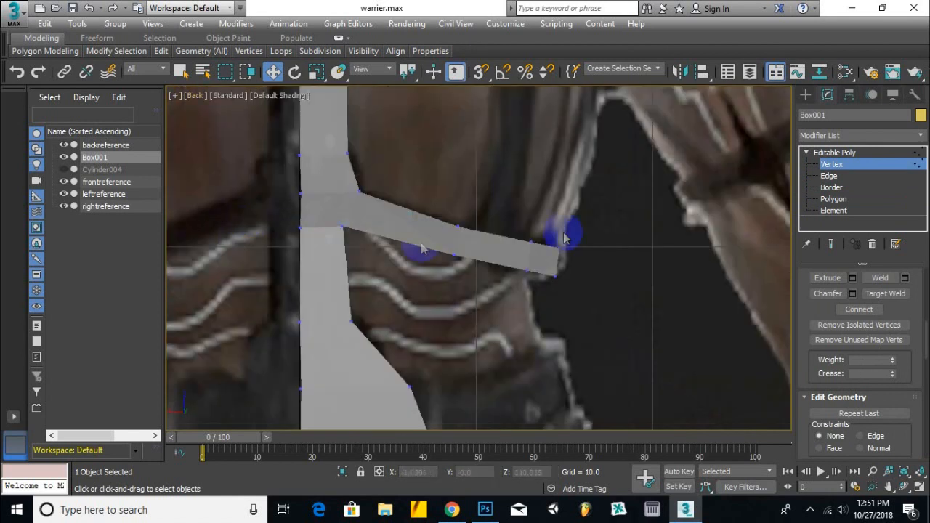
Extrude the strap's end polygon again and move it forward and up along the waist in the left view.
{"action": "left_click", "coordinate": [834, 201]}
{"action": "left_click", "coordinate": [572, 269]}
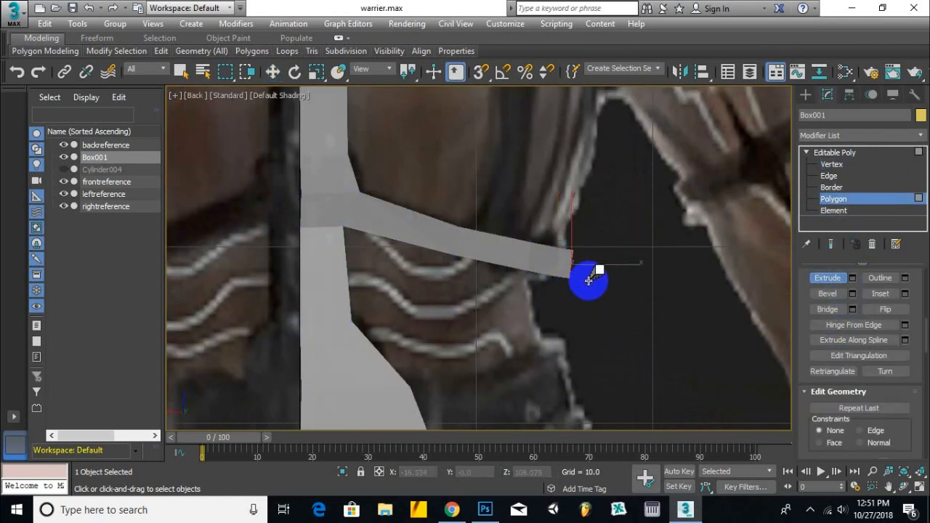
{"action": "key", "text": "l"}
{"action": "scroll", "coordinate": [577, 280], "scroll_direction": "down", "scroll_amount": 4}
{"action": "left_click", "coordinate": [273, 71]}
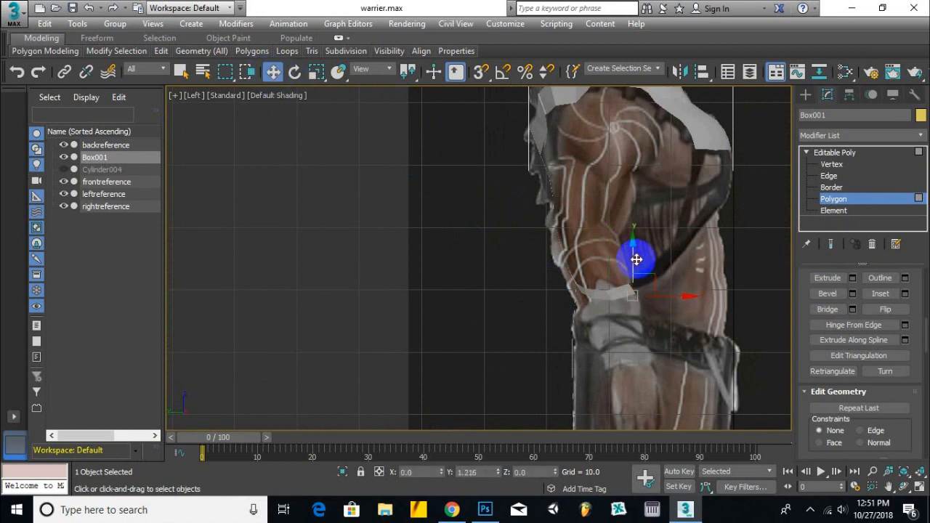
Raise the strap's end polygon to the waist outline in the front view and lift the vertices at its side bend.
{"action": "middle_click_drag", "start_coordinate": [688, 288], "coordinate": [530, 327], "text": "alt"}
{"action": "key", "text": "f"}
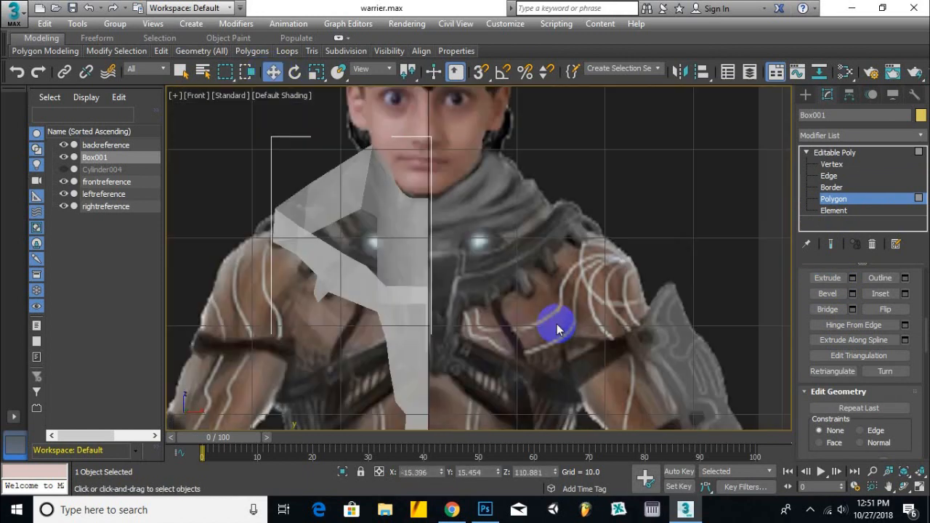
{"action": "scroll", "coordinate": [423, 389], "scroll_direction": "up", "scroll_amount": 4}
{"action": "scroll", "coordinate": [423, 389], "scroll_direction": "up", "scroll_amount": 2}
{"action": "middle_click_drag", "start_coordinate": [493, 298], "coordinate": [487, 342], "text": "alt"}
{"action": "key", "text": "f"}
{"action": "scroll", "coordinate": [416, 378], "scroll_direction": "down", "scroll_amount": 5}
{"action": "scroll", "coordinate": [463, 300], "scroll_direction": "up", "scroll_amount": 5}
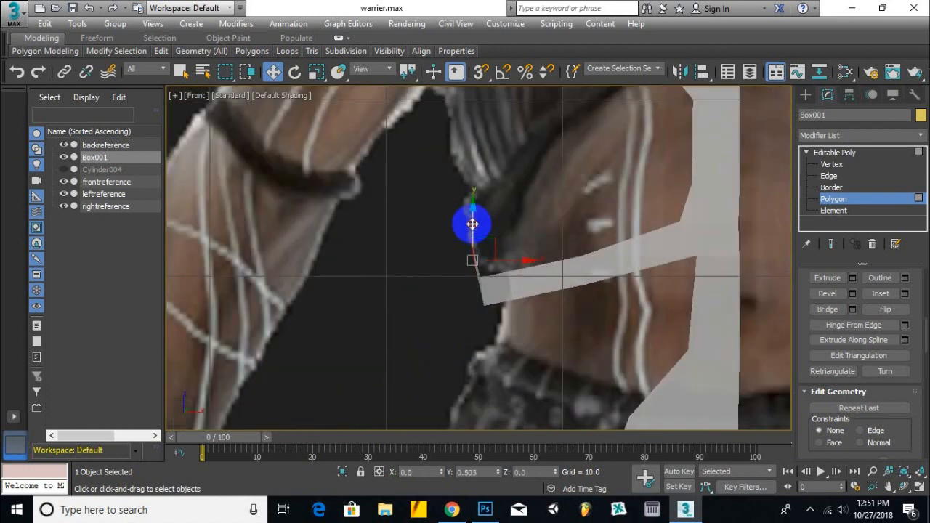
{"action": "key", "text": "1"}
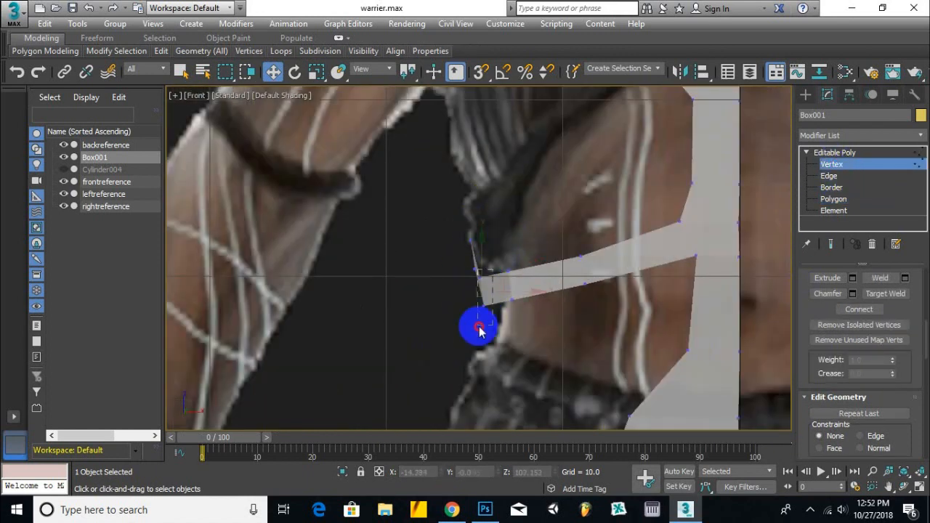
{"action": "left_click_drag", "start_coordinate": [482, 247], "coordinate": [506, 252]}
{"action": "key", "text": "4"}
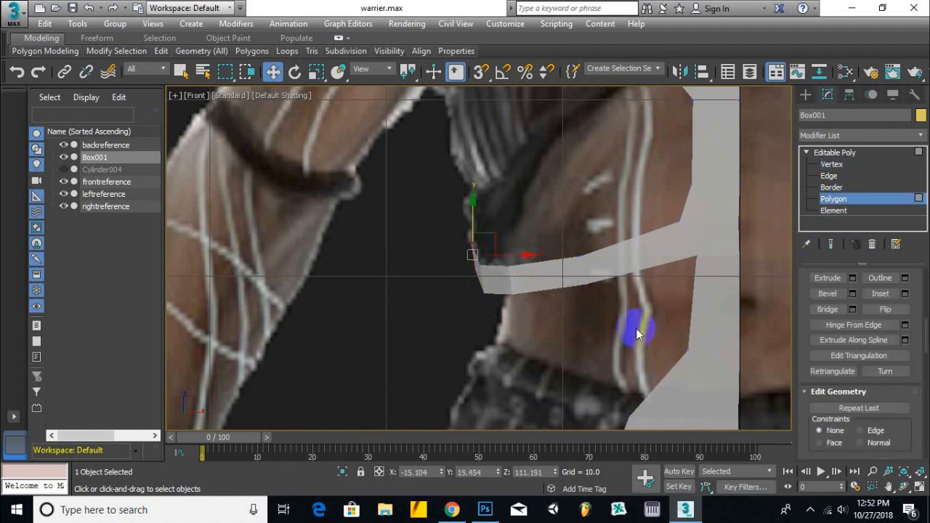
Extrude another strap segment in the left view and move its end forward and up along the reference strap.
{"action": "key", "text": "l"}
{"action": "scroll", "coordinate": [561, 342], "scroll_direction": "down", "scroll_amount": 3}
{"action": "left_click", "coordinate": [827, 278]}
{"action": "scroll", "coordinate": [610, 347], "scroll_direction": "up", "scroll_amount": 4}
{"action": "scroll", "coordinate": [610, 348], "scroll_direction": "up", "scroll_amount": 3}
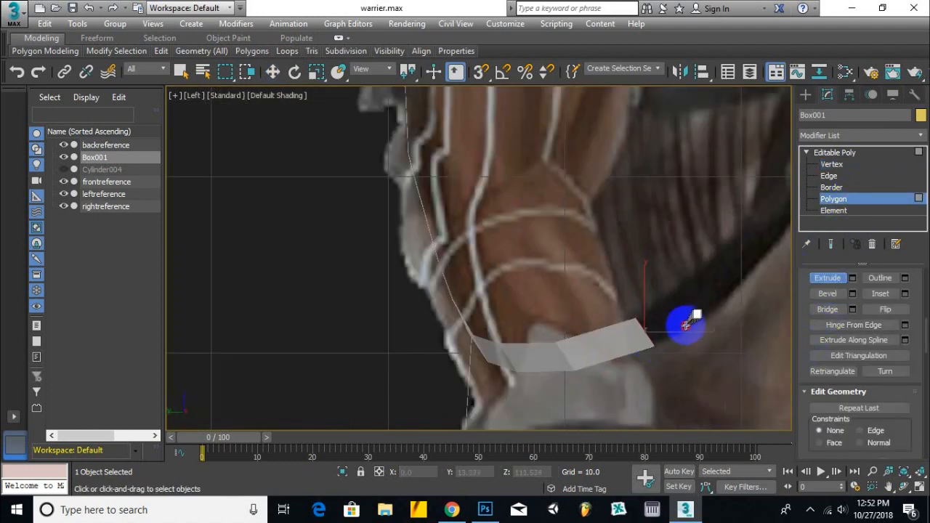
{"action": "left_click", "coordinate": [272, 72]}
{"action": "left_click_drag", "start_coordinate": [695, 324], "coordinate": [745, 304]}
Move the strap's new end up in the front view and raise the vertices at the side of the waist.
{"action": "key", "text": "f"}
{"action": "left_click_drag", "start_coordinate": [567, 291], "coordinate": [559, 242]}
{"action": "scroll", "coordinate": [559, 242], "scroll_direction": "up", "scroll_amount": 2}
{"action": "key", "text": "1"}
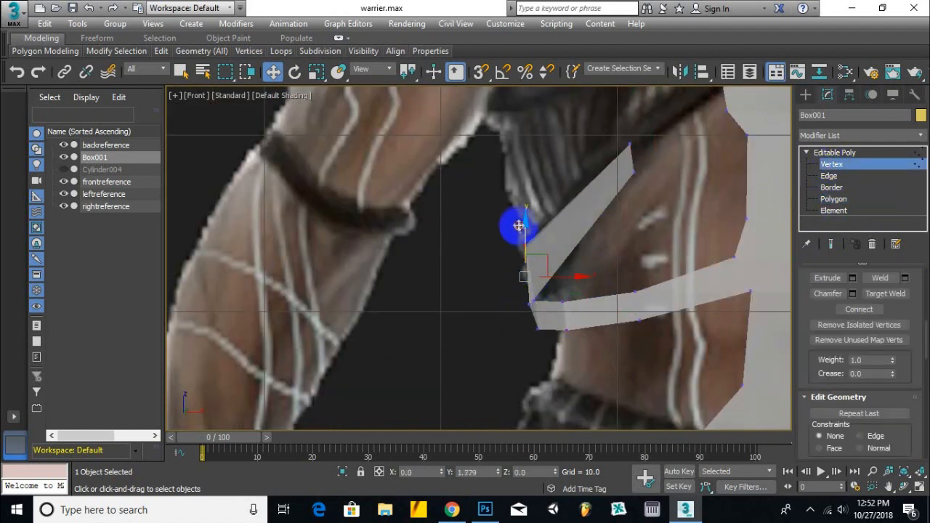
{"action": "scroll", "coordinate": [690, 234], "scroll_direction": "up", "scroll_amount": 1}
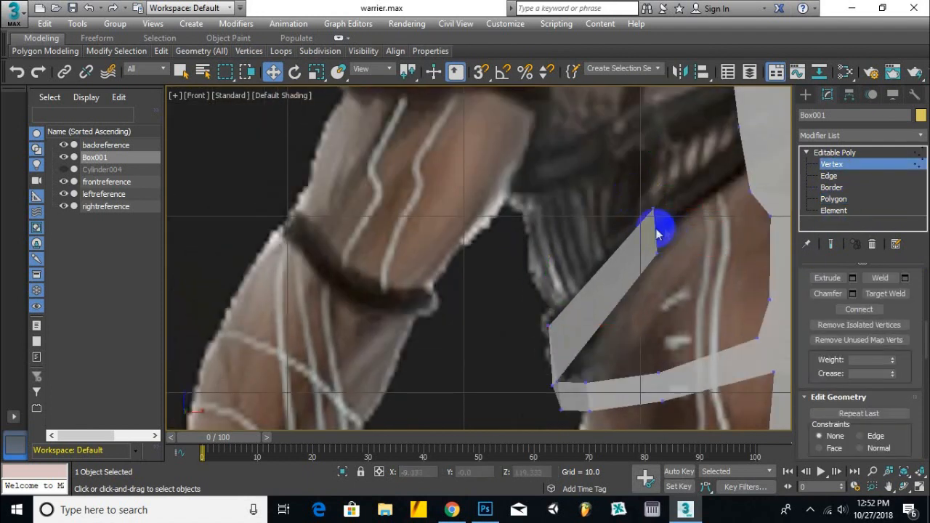
Extrude the strap's end polygon toward the front centre piece and raise it to meet that piece's edge.
{"action": "scroll", "coordinate": [648, 278], "scroll_direction": "down", "scroll_amount": 2}
{"action": "middle_click_drag", "start_coordinate": [594, 332], "coordinate": [619, 356], "text": "alt"}
{"action": "left_click", "coordinate": [836, 199]}
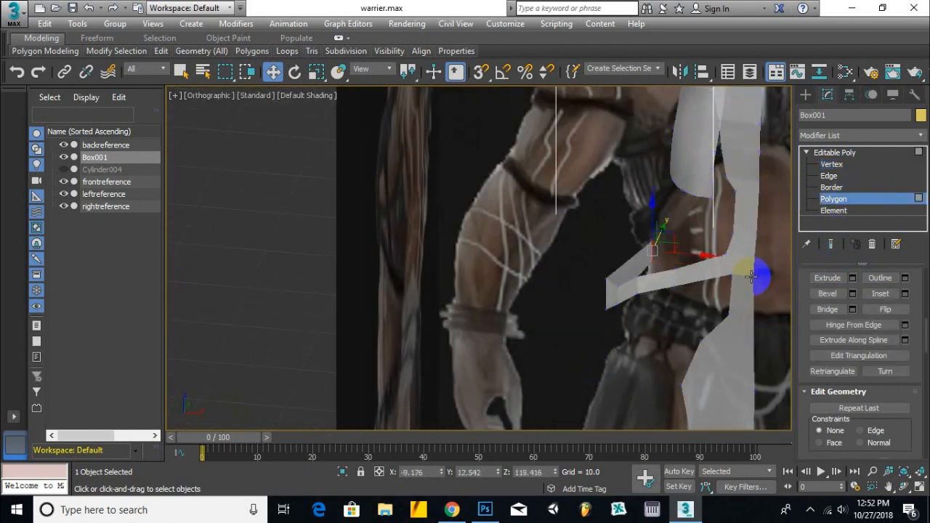
{"action": "key", "text": "f"}
{"action": "scroll", "coordinate": [617, 233], "scroll_direction": "up", "scroll_amount": 2}
{"action": "scroll", "coordinate": [615, 233], "scroll_direction": "down", "scroll_amount": 2}
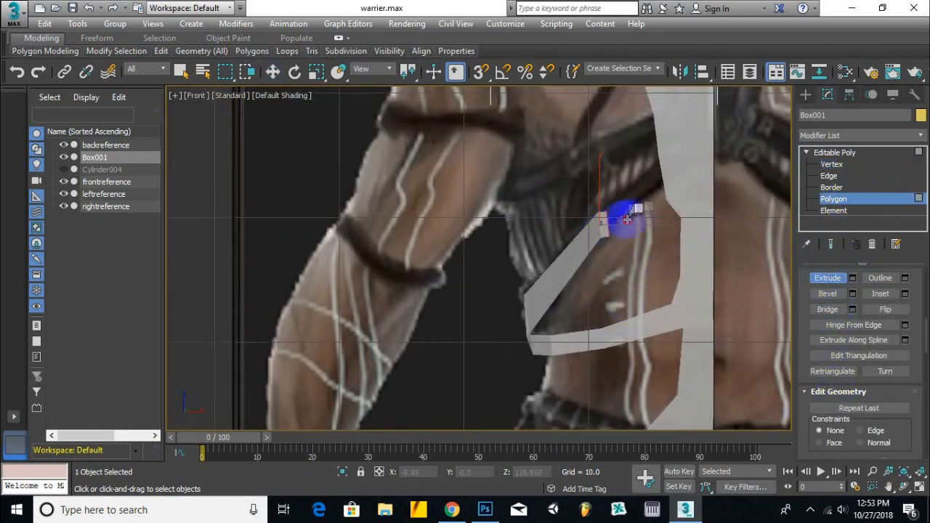
{"action": "left_click", "coordinate": [272, 71]}
{"action": "left_click_drag", "start_coordinate": [673, 223], "coordinate": [694, 224]}
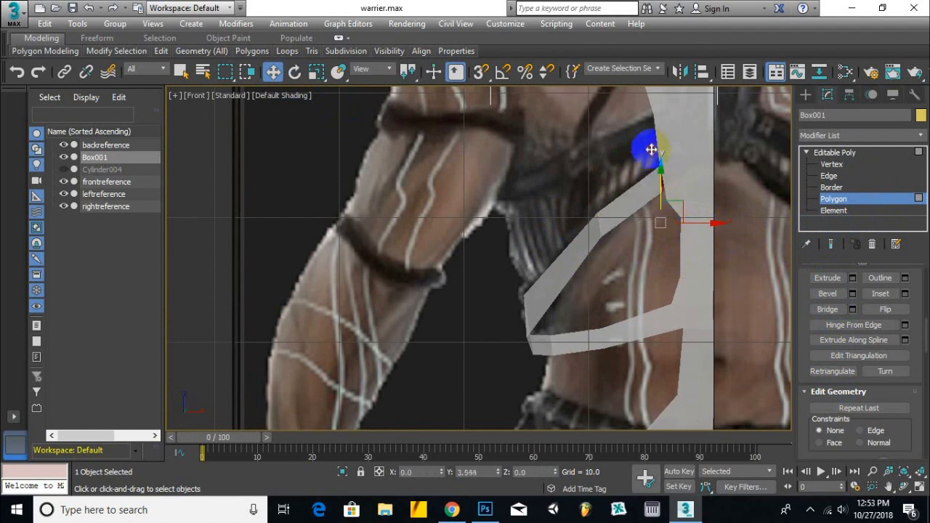
Move the strap's end polygon and its middle vertices forward in the left view to follow the reference strap.
{"action": "key", "text": "l"}
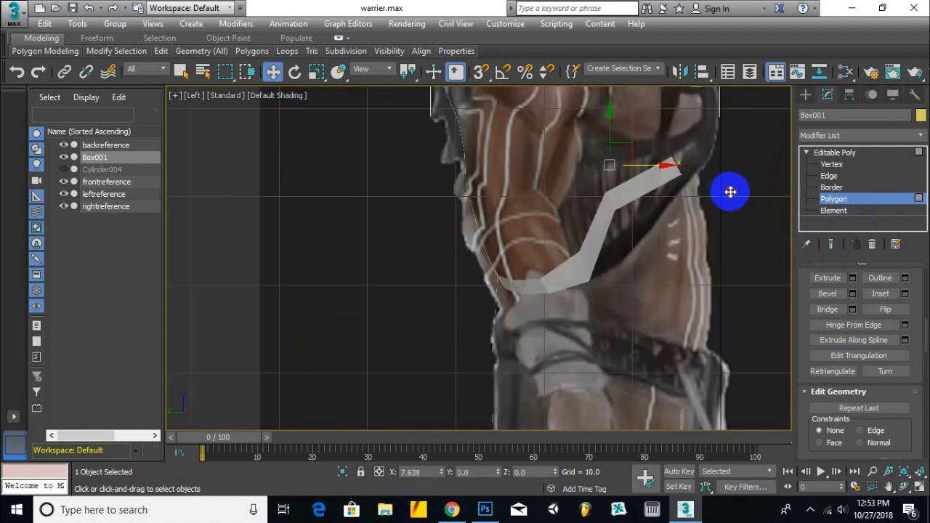
{"action": "left_click", "coordinate": [833, 164]}
{"action": "left_click_drag", "start_coordinate": [596, 181], "coordinate": [640, 229]}
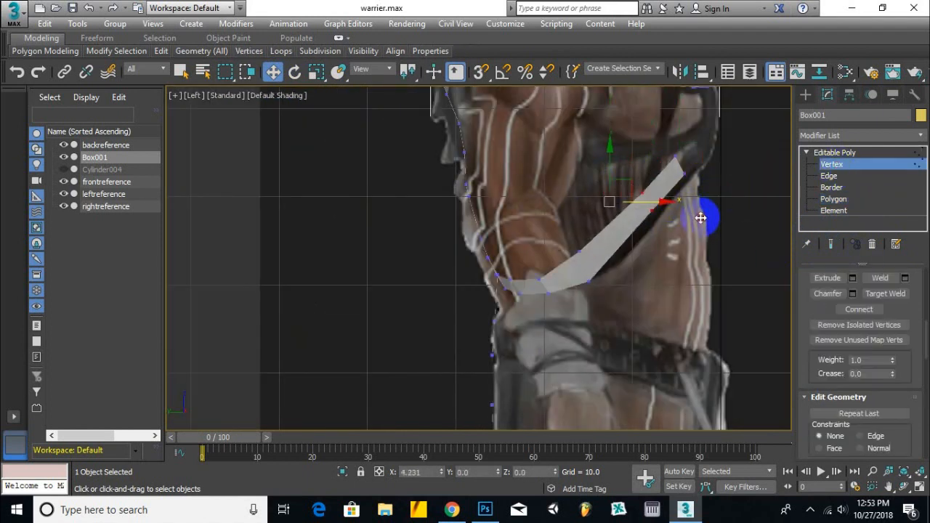
{"action": "middle_click_drag", "start_coordinate": [694, 220], "coordinate": [675, 266], "text": "alt"}
{"action": "scroll", "coordinate": [672, 253], "scroll_direction": "down", "scroll_amount": 5}
{"action": "scroll", "coordinate": [673, 252], "scroll_direction": "up", "scroll_amount": 8}
{"action": "middle_click_drag", "start_coordinate": [596, 307], "coordinate": [644, 280], "text": "alt"}
{"action": "key", "text": "f"}
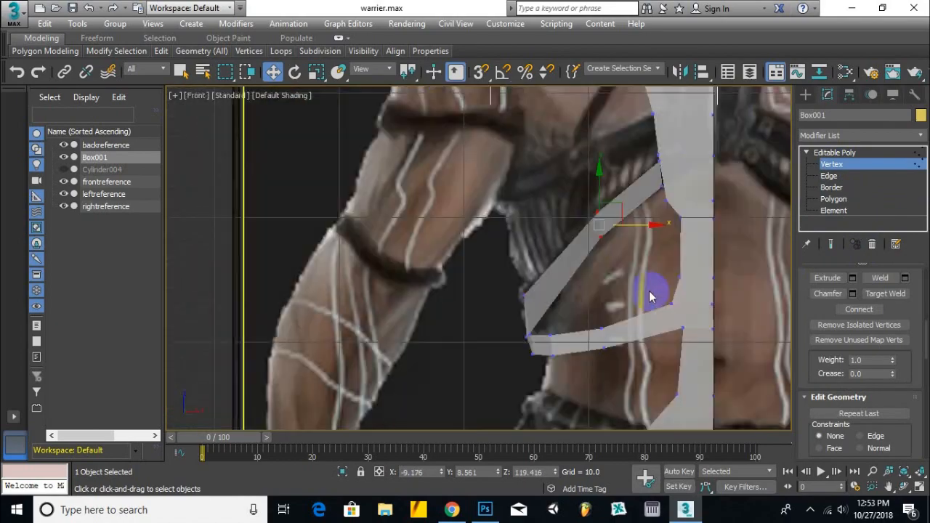
Extrude the strap's end polygon at the centre piece's edge and move it forward across the chest.
{"action": "left_click", "coordinate": [834, 198]}
{"action": "scroll", "coordinate": [639, 218], "scroll_direction": "up", "scroll_amount": 3}
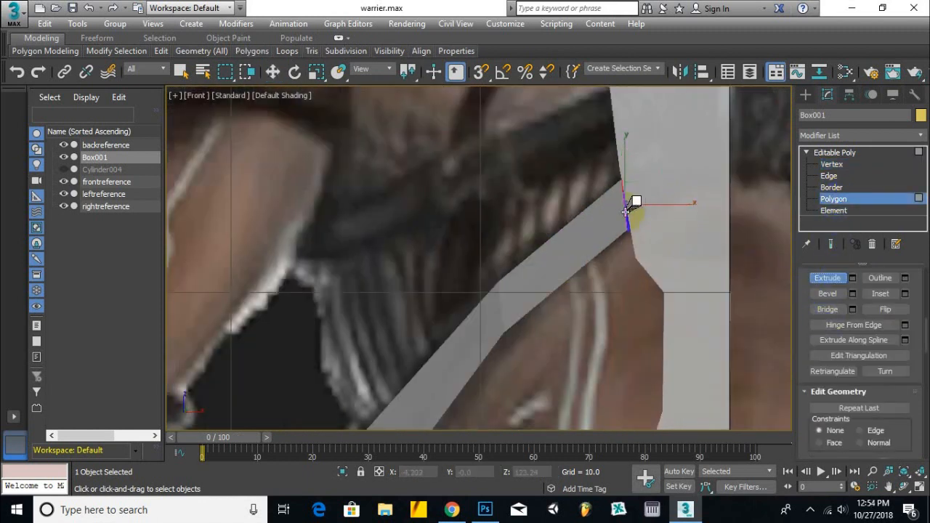
{"action": "left_click", "coordinate": [274, 72]}
{"action": "middle_click_drag", "start_coordinate": [654, 277], "coordinate": [685, 272], "text": "alt"}
{"action": "scroll", "coordinate": [643, 196], "scroll_direction": "down", "scroll_amount": 5}
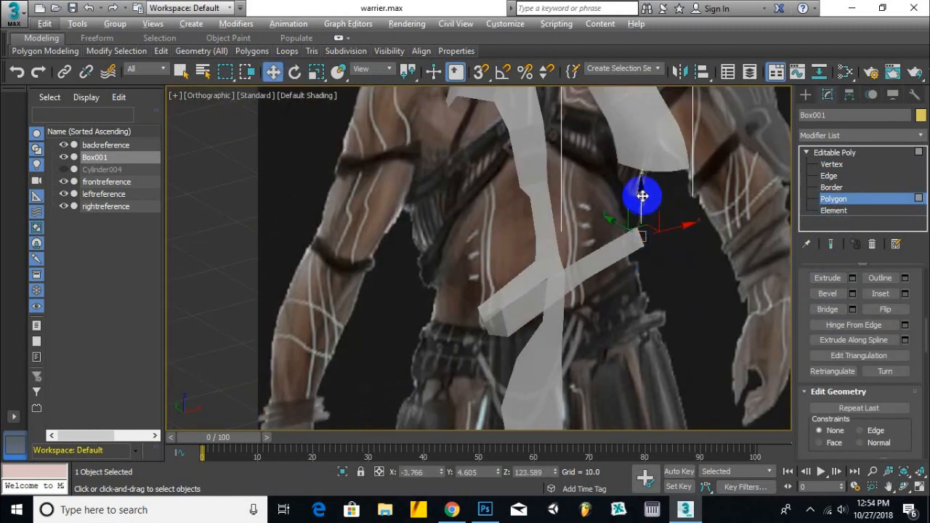
Turn off see-through display and raise the strap's end polygon up to the underside of the chest scarf.
{"action": "key", "text": "alt+x"}
{"action": "scroll", "coordinate": [646, 236], "scroll_direction": "up", "scroll_amount": 4}
{"action": "mouse_move", "coordinate": [648, 237]}
{"action": "middle_mouse_down", "text": "alt"}
{"action": "mouse_move", "coordinate": [816, 250]}
{"action": "mouse_move", "coordinate": [589, 366]}
{"action": "middle_mouse_up", "text": "alt"}
{"action": "left_click_drag", "start_coordinate": [542, 209], "coordinate": [570, 225]}
{"action": "middle_click_drag", "start_coordinate": [565, 225], "coordinate": [511, 303], "text": "alt"}
{"action": "key", "text": "f"}
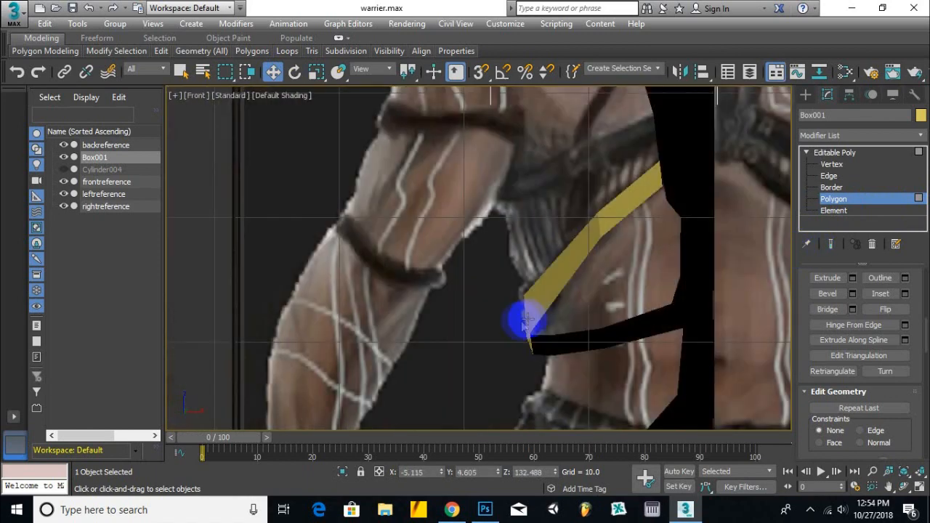
Try to shift the strap's upper vertices outward in the front view, away from the centre piece.
{"action": "scroll", "coordinate": [517, 322], "scroll_direction": "down", "scroll_amount": 3}
{"action": "key", "text": "1"}
{"action": "middle_click_drag", "start_coordinate": [569, 254], "coordinate": [557, 274], "text": "alt"}
{"action": "scroll", "coordinate": [656, 214], "scroll_direction": "up", "scroll_amount": 3}
{"action": "middle_click_drag", "start_coordinate": [657, 214], "coordinate": [664, 235], "text": "alt"}
{"action": "key", "text": "f"}
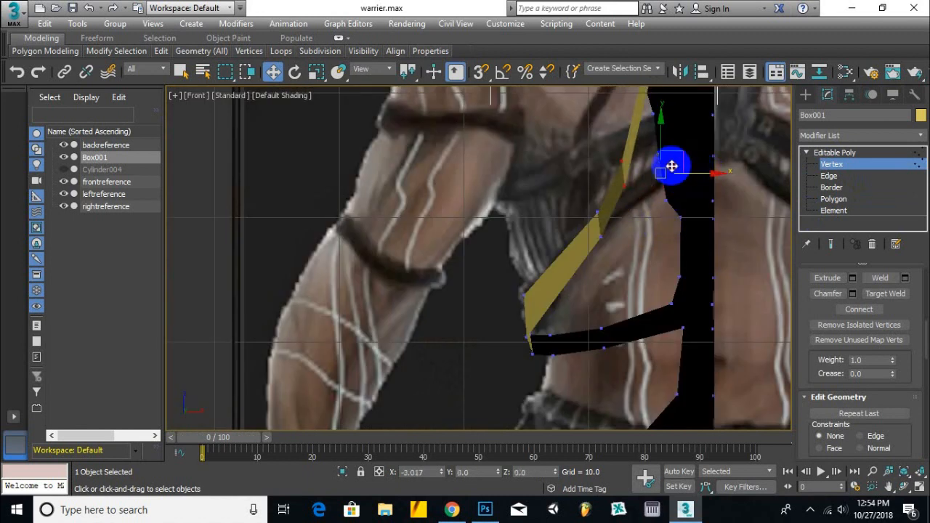
{"action": "scroll", "coordinate": [598, 259], "scroll_direction": "down", "scroll_amount": 2}
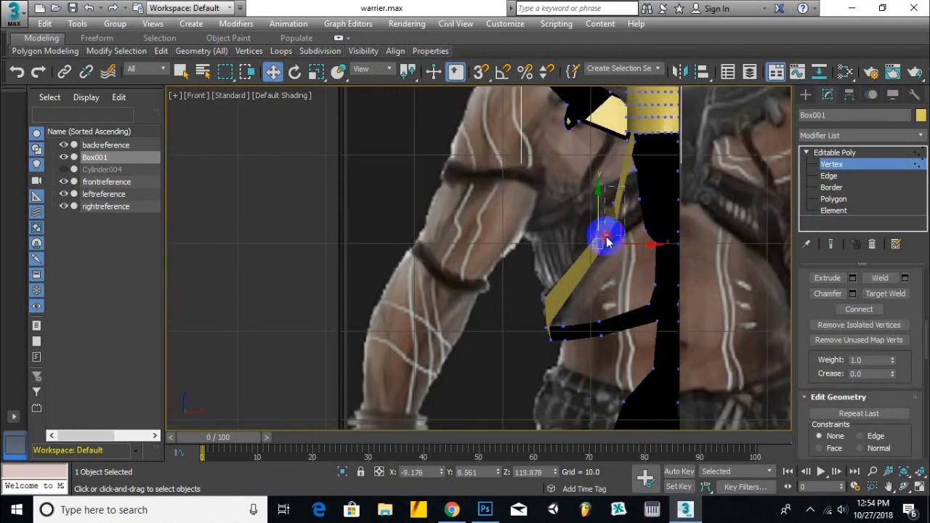
{"action": "scroll", "coordinate": [620, 264], "scroll_direction": "down", "scroll_amount": 2}
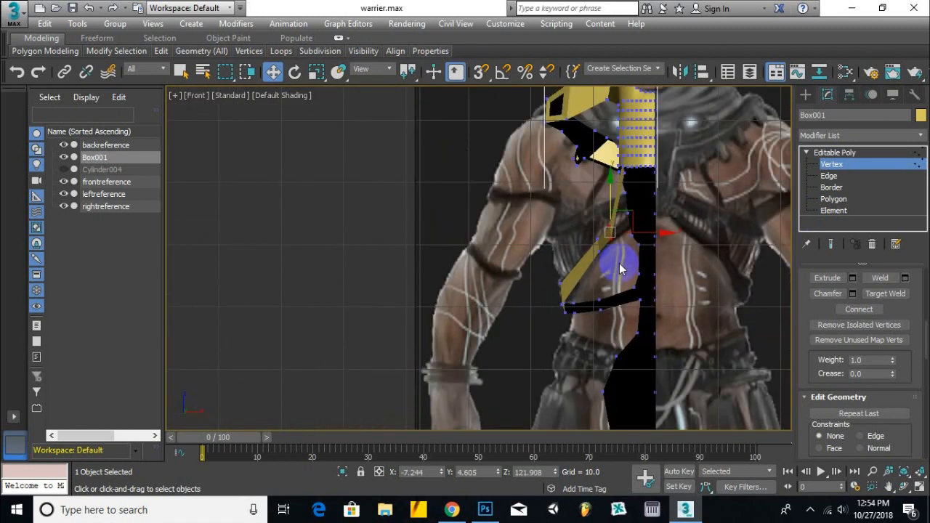
{"action": "middle_click_drag", "start_coordinate": [619, 269], "coordinate": [426, 271], "text": "alt"}
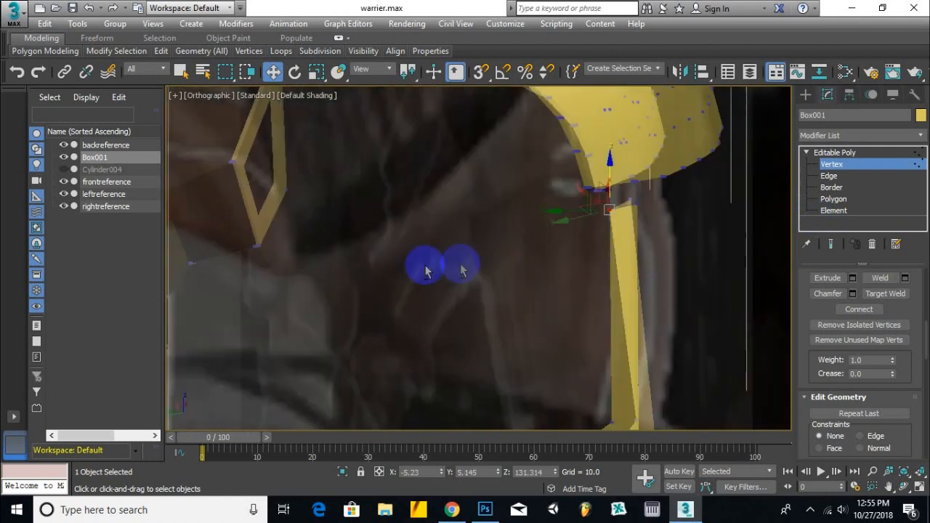
Lower the strap's end vertices from the scarf's underside to the centre piece's edge and turn on see-through display.
{"action": "left_click", "coordinate": [587, 236]}
{"action": "left_click_drag", "start_coordinate": [621, 165], "coordinate": [633, 326]}
{"action": "middle_click_drag", "start_coordinate": [634, 326], "coordinate": [521, 390], "text": "alt"}
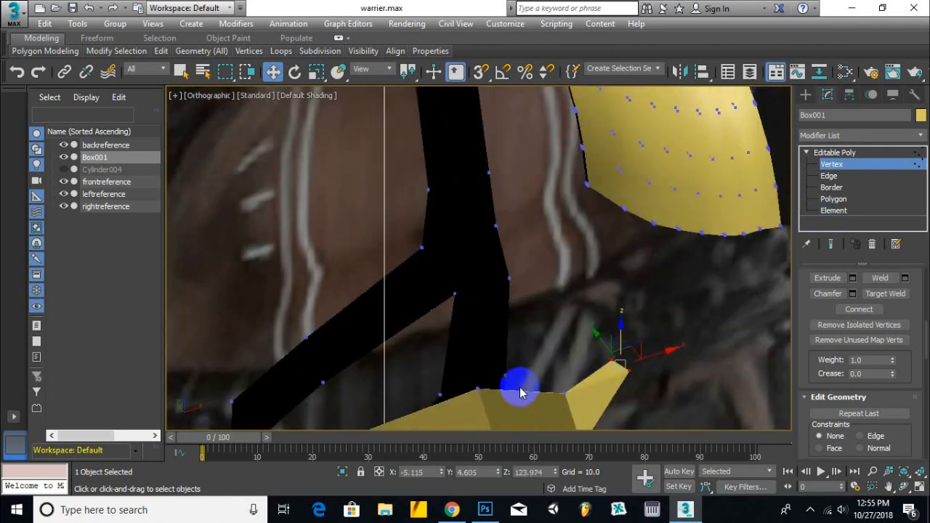
{"action": "key", "text": "f"}
{"action": "scroll", "coordinate": [638, 236], "scroll_direction": "down", "scroll_amount": 5}
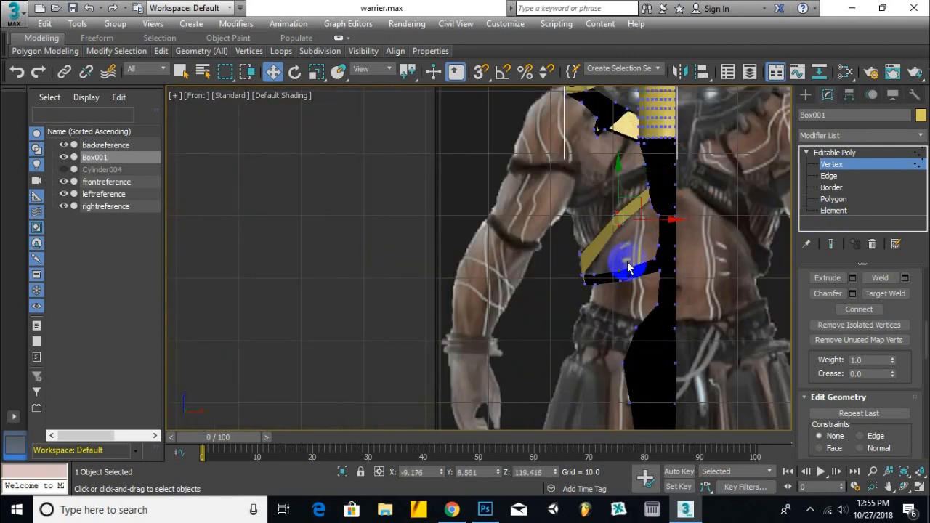
{"action": "middle_click_drag", "start_coordinate": [629, 268], "coordinate": [650, 318], "text": "alt"}
{"action": "key", "text": "f"}
{"action": "scroll", "coordinate": [618, 307], "scroll_direction": "up", "scroll_amount": 4}
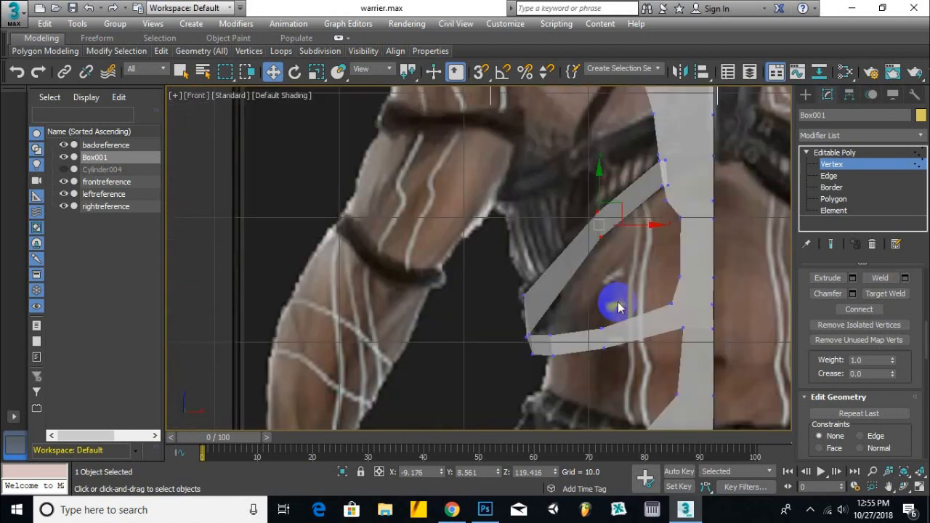
Extrude the strap's end polygon across the front centre piece and raise it along the reference strap.
{"action": "left_click", "coordinate": [833, 199]}
{"action": "scroll", "coordinate": [700, 179], "scroll_direction": "up", "scroll_amount": 3}
{"action": "scroll", "coordinate": [642, 192], "scroll_direction": "down", "scroll_amount": 4}
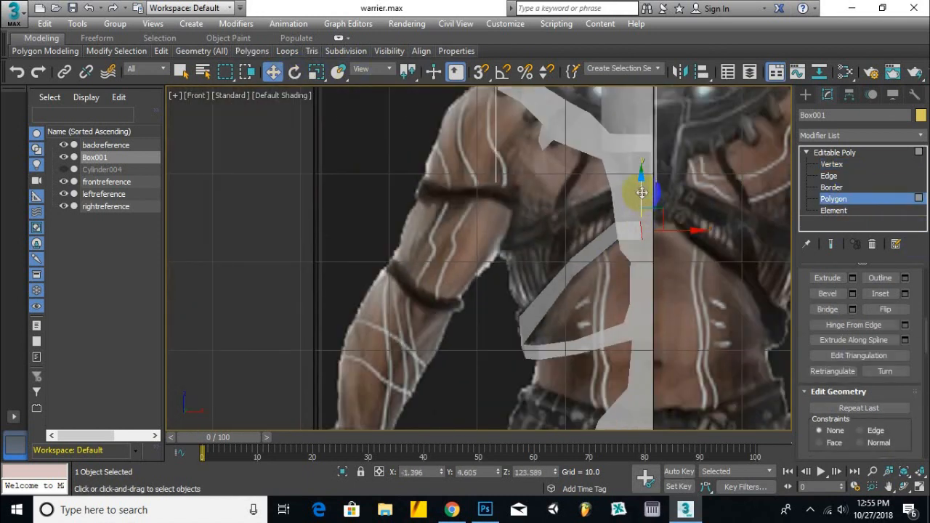
{"action": "middle_click_drag", "start_coordinate": [640, 182], "coordinate": [674, 252]}
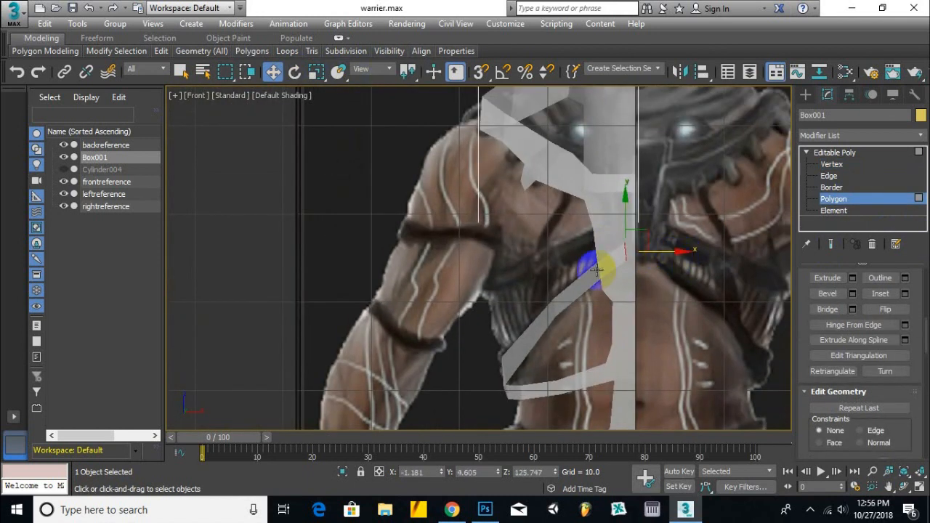
Select the thin polygons along the chest scarf's lower edge and extrude them downward over the chest.
{"action": "middle_click_drag", "start_coordinate": [596, 269], "coordinate": [691, 267], "text": "alt"}
{"action": "scroll", "coordinate": [640, 218], "scroll_direction": "up", "scroll_amount": 3}
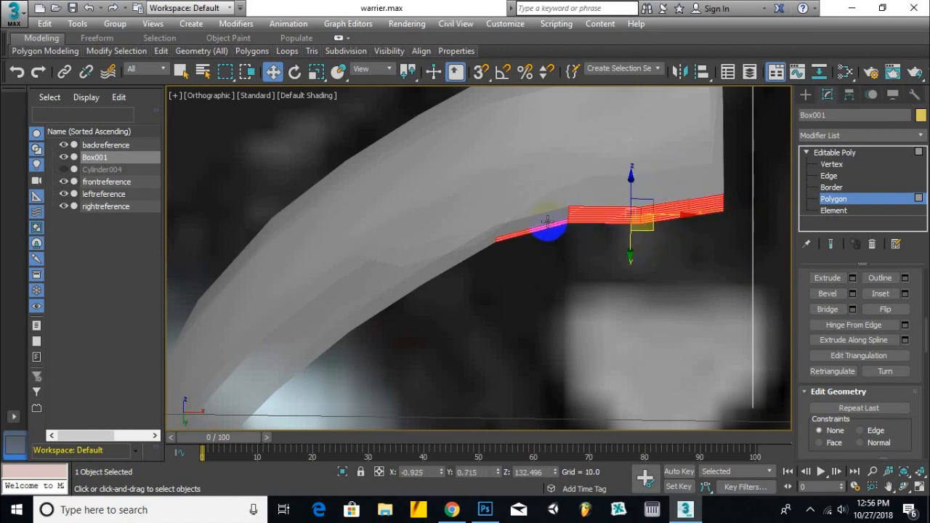
{"action": "key", "text": "f"}
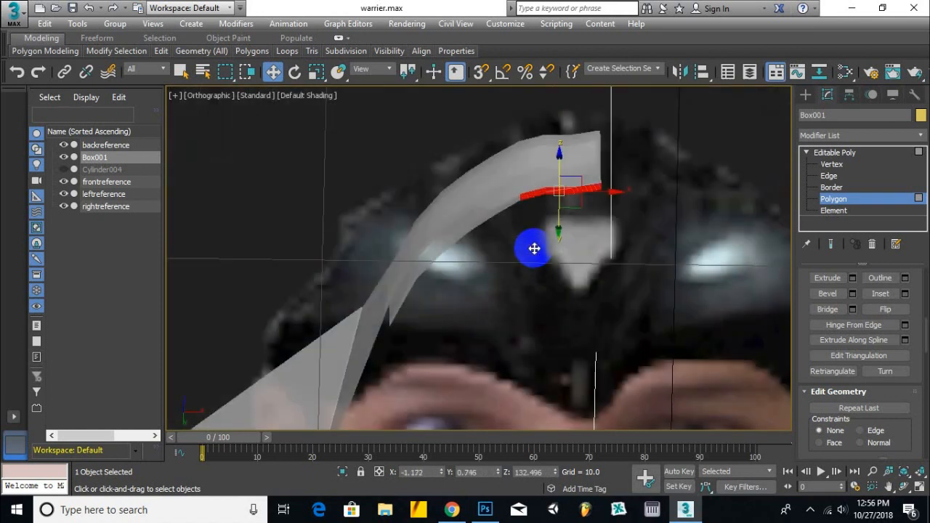
{"action": "scroll", "coordinate": [538, 276], "scroll_direction": "up", "scroll_amount": 5}
{"action": "middle_click_drag", "start_coordinate": [552, 302], "coordinate": [628, 373], "text": "alt"}
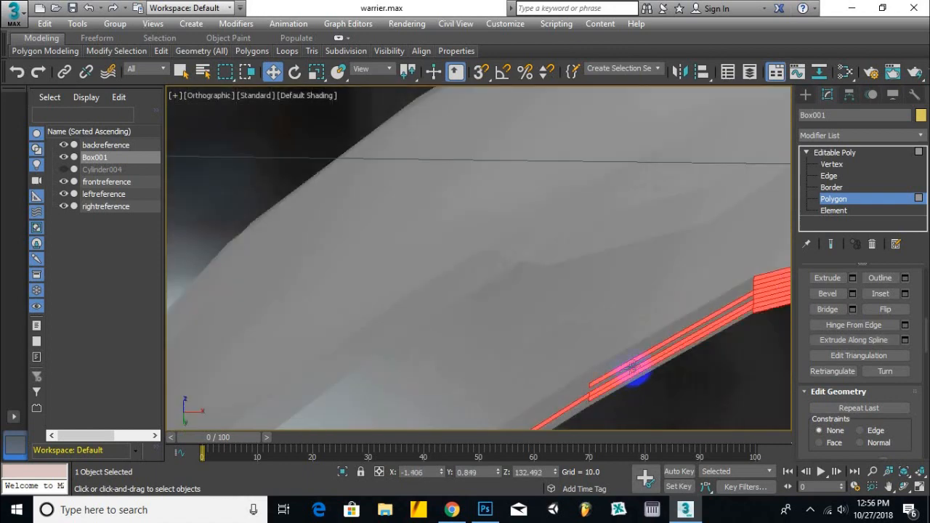
{"action": "middle_click_drag", "start_coordinate": [581, 410], "coordinate": [526, 266], "text": "alt"}
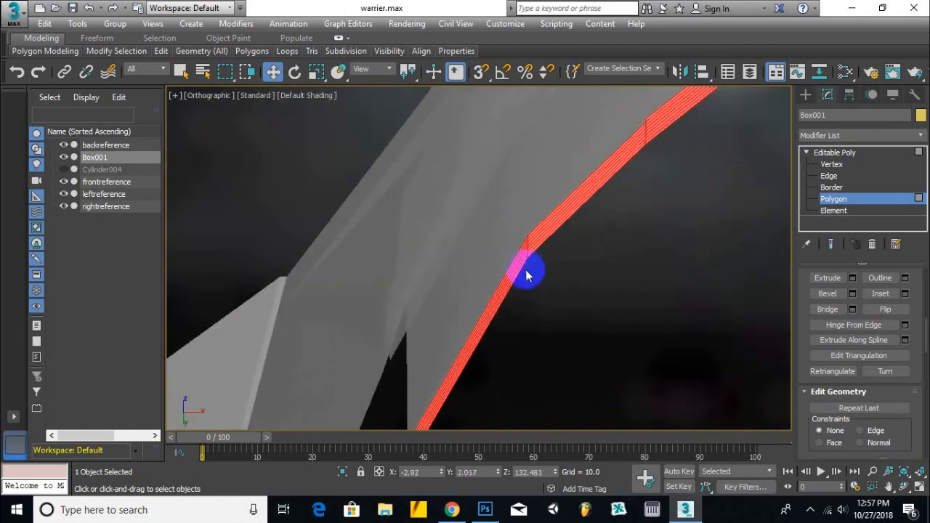
{"action": "key", "text": "f"}
{"action": "scroll", "coordinate": [525, 270], "scroll_direction": "up", "scroll_amount": 2}
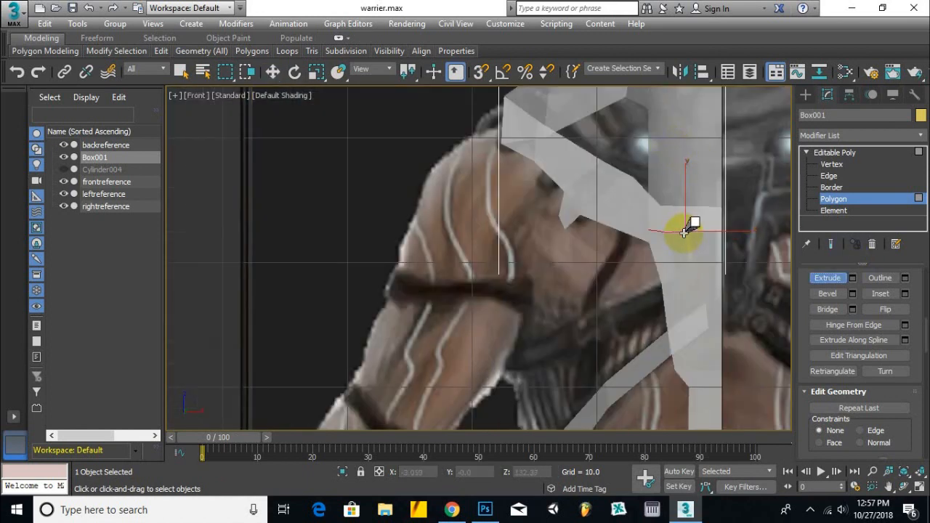
{"action": "left_click_drag", "start_coordinate": [685, 231], "coordinate": [693, 205]}
{"action": "left_click", "coordinate": [272, 72]}
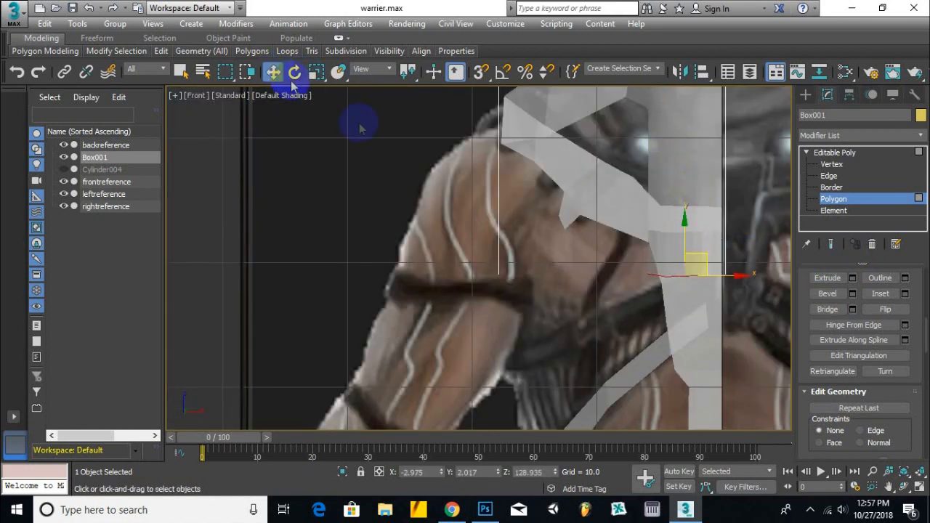
Move the outer bottom vertices of the extruded scarf section inward to the centre piece's edge.
{"action": "key", "text": "1"}
{"action": "scroll", "coordinate": [676, 291], "scroll_direction": "up", "scroll_amount": 3}
{"action": "left_click_drag", "start_coordinate": [625, 260], "coordinate": [670, 309]}
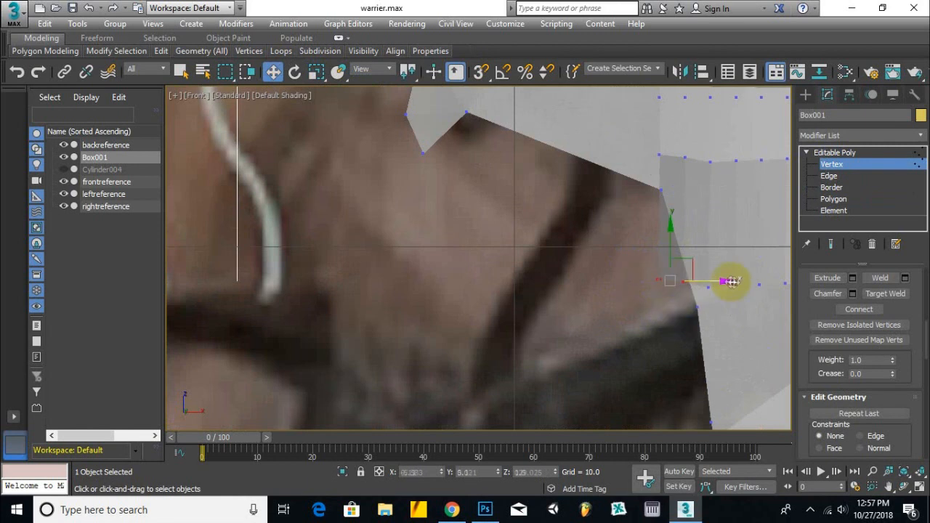
{"action": "middle_click_drag", "start_coordinate": [725, 279], "coordinate": [597, 262], "text": "alt"}
{"action": "key", "text": "f"}
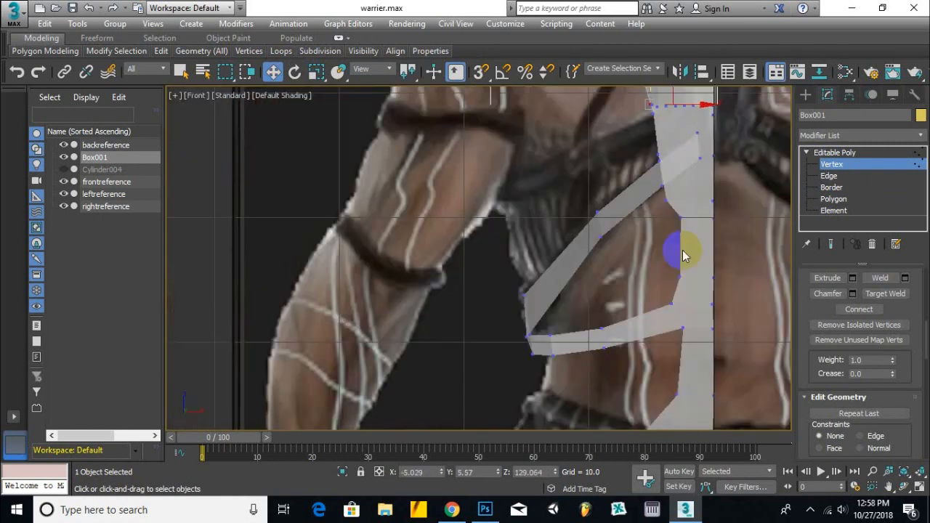
Extrude the bottom polygons of the scarf section downward again, toward the diagonal strap.
{"action": "left_click", "coordinate": [834, 198]}
{"action": "scroll", "coordinate": [654, 139], "scroll_direction": "up", "scroll_amount": 3}
{"action": "left_click", "coordinate": [816, 277]}
{"action": "scroll", "coordinate": [603, 186], "scroll_direction": "up", "scroll_amount": 1}
{"action": "left_click_drag", "start_coordinate": [599, 197], "coordinate": [575, 144]}
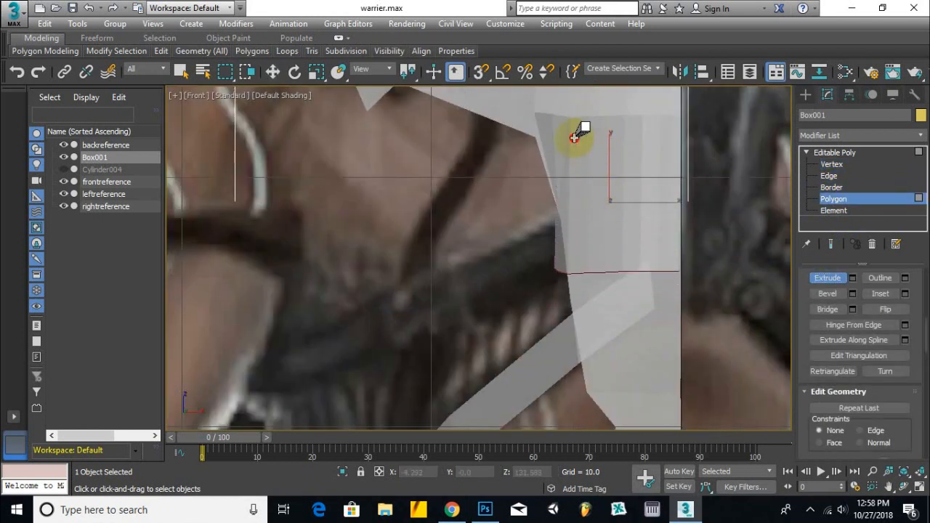
Narrow the second scarf section by moving its outer bottom vertices inward along the X axis.
{"action": "left_click", "coordinate": [849, 168]}
{"action": "scroll", "coordinate": [476, 241], "scroll_direction": "up", "scroll_amount": 3}
{"action": "left_click_drag", "start_coordinate": [565, 246], "coordinate": [644, 344]}
{"action": "left_click", "coordinate": [274, 71]}
{"action": "middle_click_drag", "start_coordinate": [708, 303], "coordinate": [669, 336], "text": "alt"}
{"action": "middle_click_drag", "start_coordinate": [740, 333], "coordinate": [599, 326], "text": "alt"}
{"action": "key", "text": "f"}
{"action": "scroll", "coordinate": [676, 163], "scroll_direction": "up", "scroll_amount": 5}
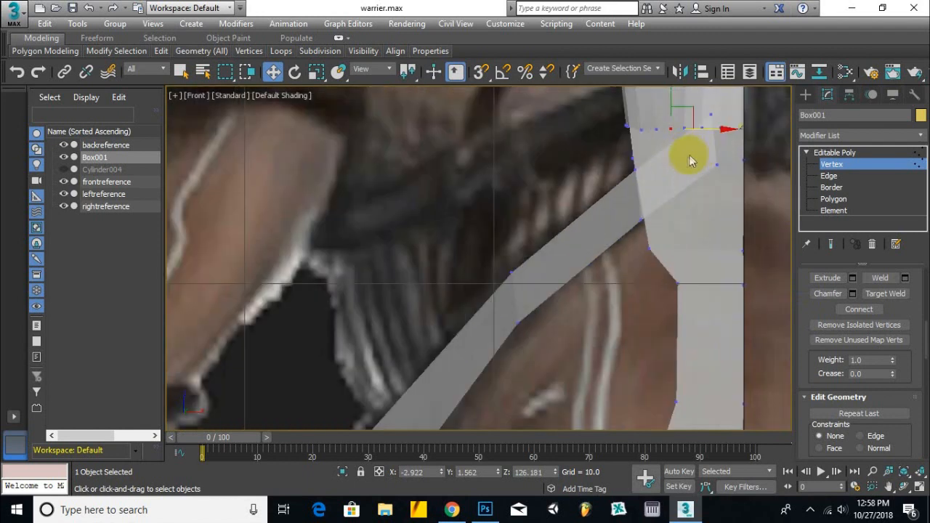
Lower the scarf section's bottom vertices, dropping the inner ones further to form a slanted edge across the strap.
{"action": "middle_click_drag", "start_coordinate": [743, 200], "coordinate": [643, 238]}
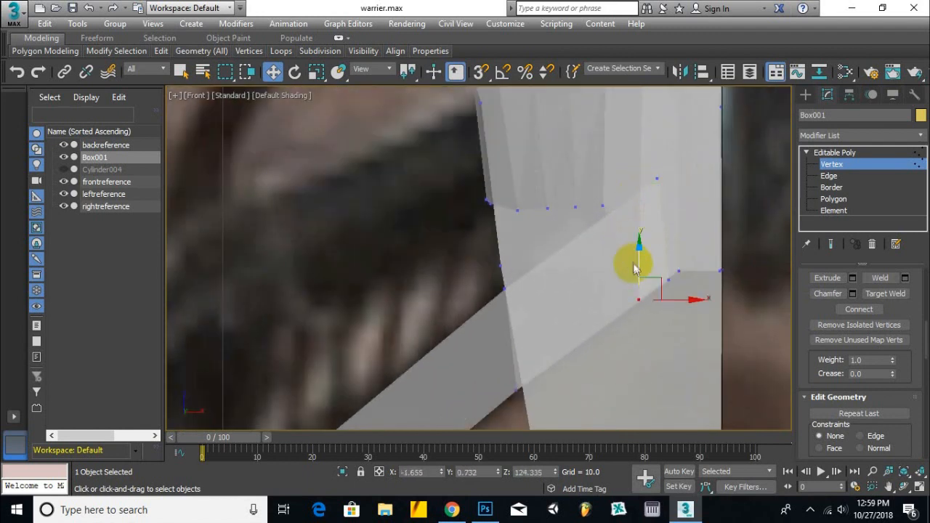
{"action": "scroll", "coordinate": [633, 264], "scroll_direction": "down", "scroll_amount": 3}
{"action": "scroll", "coordinate": [685, 264], "scroll_direction": "up", "scroll_amount": 5}
{"action": "left_click_drag", "start_coordinate": [662, 222], "coordinate": [662, 244]}
{"action": "scroll", "coordinate": [653, 266], "scroll_direction": "down", "scroll_amount": 4}
{"action": "scroll", "coordinate": [605, 256], "scroll_direction": "up", "scroll_amount": 2}
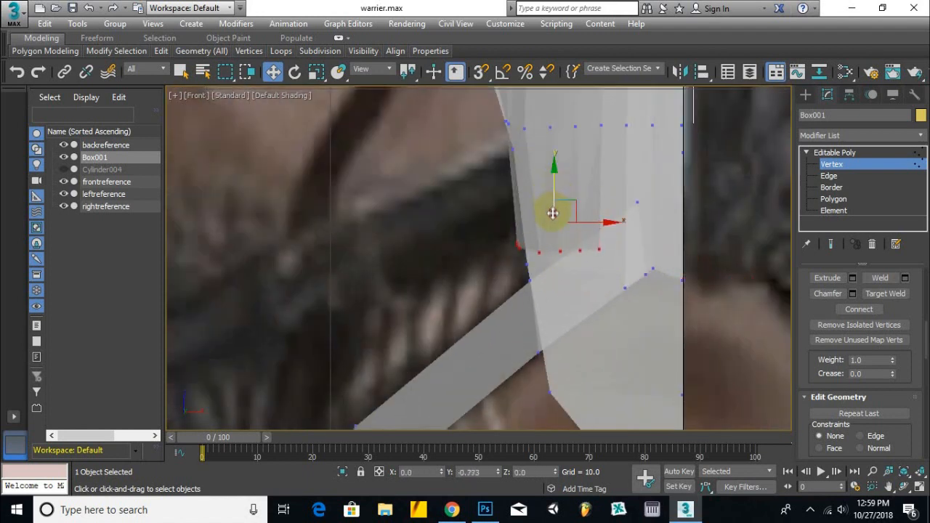
Adjust the outer bottom corner vertices of the scarf section horizontally to line up with the centre piece's edge.
{"action": "scroll", "coordinate": [565, 189], "scroll_direction": "down", "scroll_amount": 3}
{"action": "left_click", "coordinate": [545, 213]}
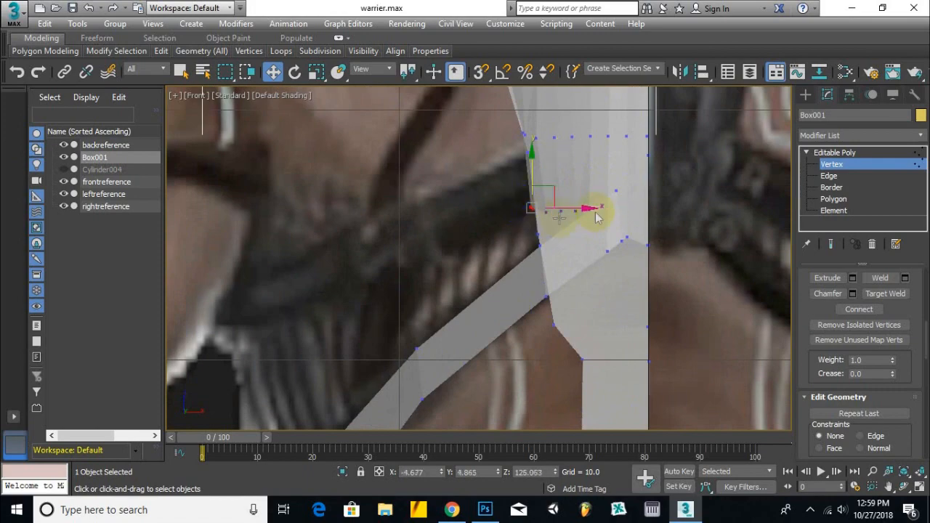
{"action": "middle_click_drag", "start_coordinate": [582, 230], "coordinate": [551, 296], "text": "alt"}
{"action": "key", "text": "f"}
{"action": "scroll", "coordinate": [676, 202], "scroll_direction": "up", "scroll_amount": 5}
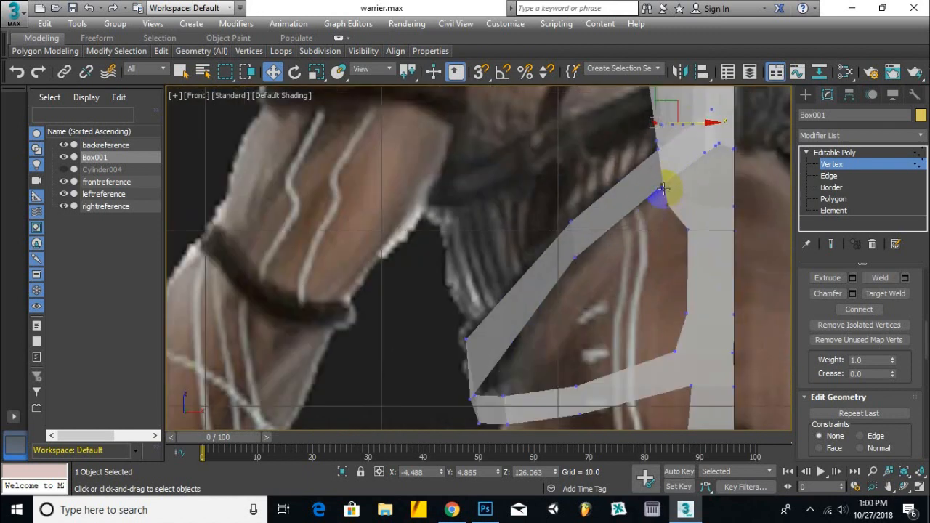
Select the polygons on the scarf section's slanted side and extrude them toward the strap.
{"action": "left_click", "coordinate": [809, 202]}
{"action": "middle_click_drag", "start_coordinate": [722, 193], "coordinate": [596, 262], "text": "alt"}
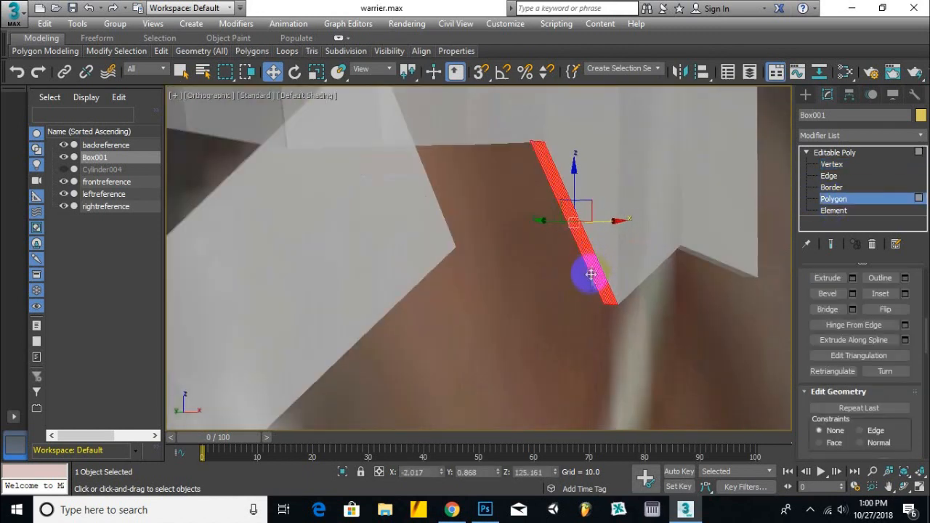
{"action": "key", "text": "f"}
{"action": "left_click", "coordinate": [827, 277]}
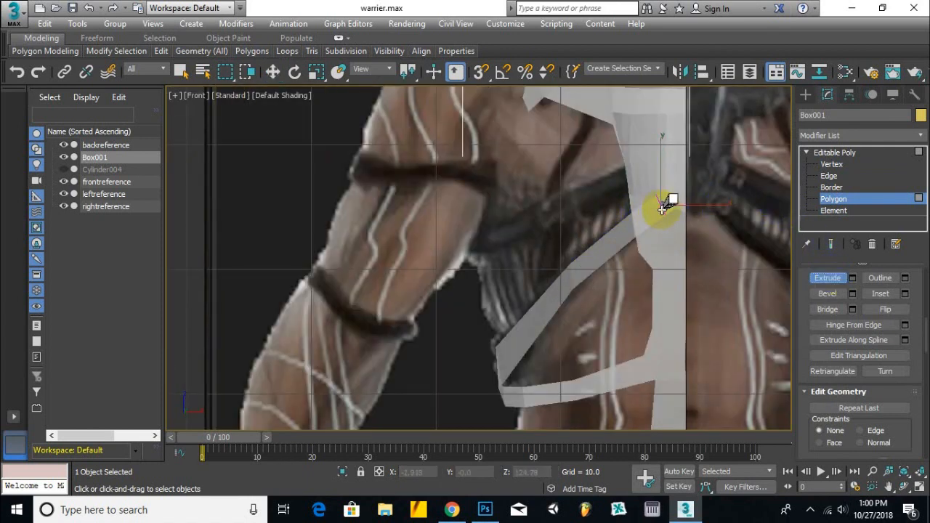
{"action": "left_click", "coordinate": [273, 71]}
{"action": "middle_click_drag", "start_coordinate": [612, 187], "coordinate": [588, 232], "text": "alt"}
Reposition the strap's end vertices in the left view and lower its middle vertices to curve it along the reference.
{"action": "left_click", "coordinate": [832, 164]}
{"action": "key", "text": "l"}
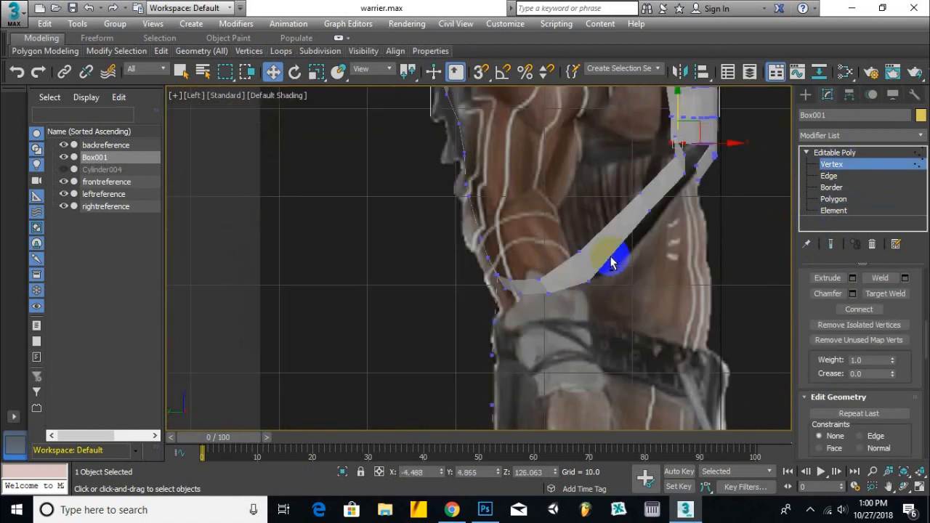
{"action": "scroll", "coordinate": [611, 263], "scroll_direction": "up", "scroll_amount": 2}
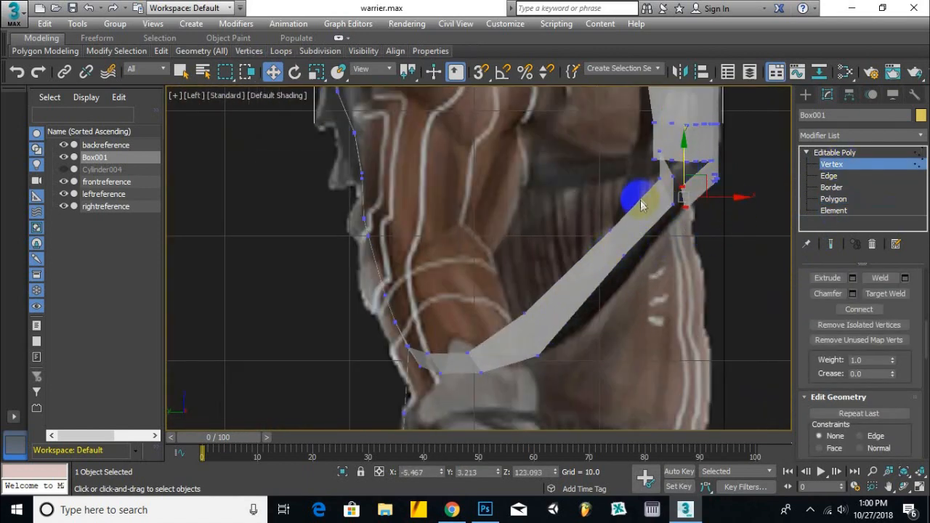
{"action": "middle_click_drag", "start_coordinate": [641, 205], "coordinate": [645, 251]}
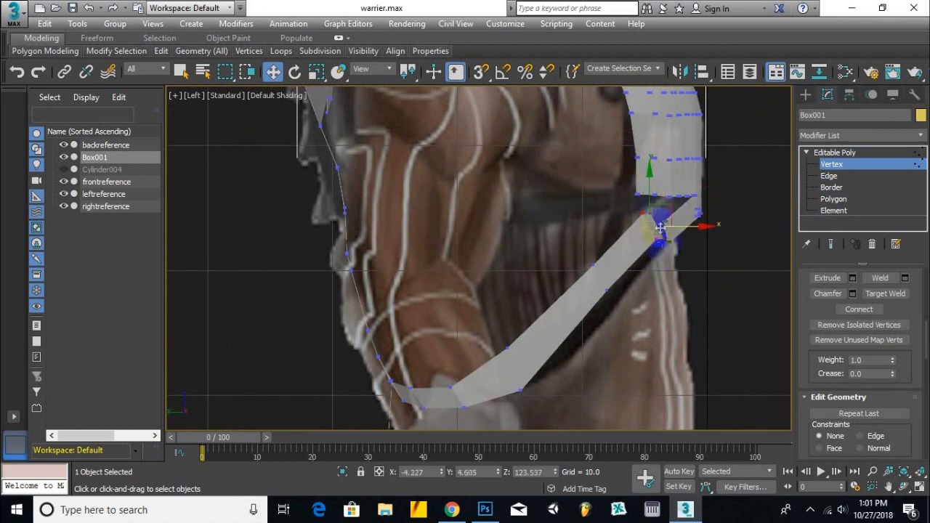
{"action": "middle_click_drag", "start_coordinate": [668, 234], "coordinate": [668, 229], "text": "alt"}
{"action": "key", "text": "l"}
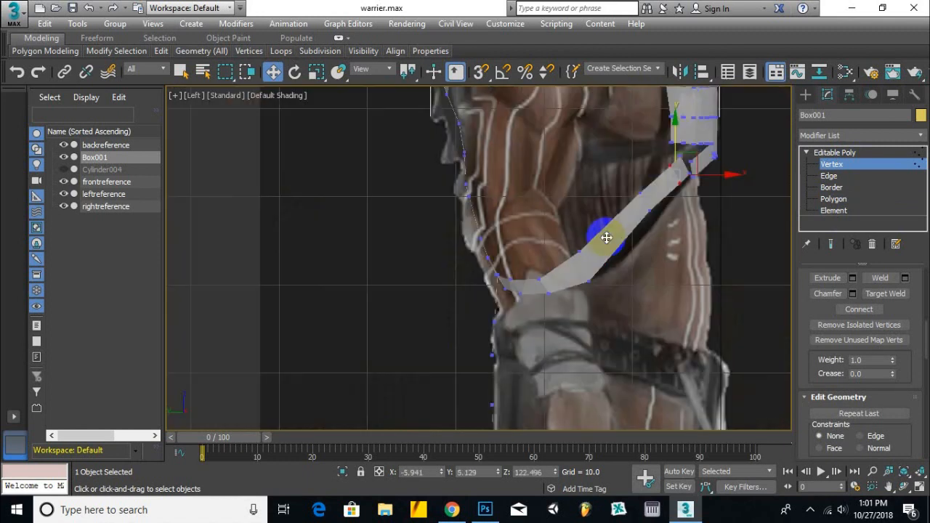
{"action": "left_click_drag", "start_coordinate": [630, 227], "coordinate": [628, 246]}
{"action": "middle_click_drag", "start_coordinate": [628, 246], "coordinate": [615, 262]}
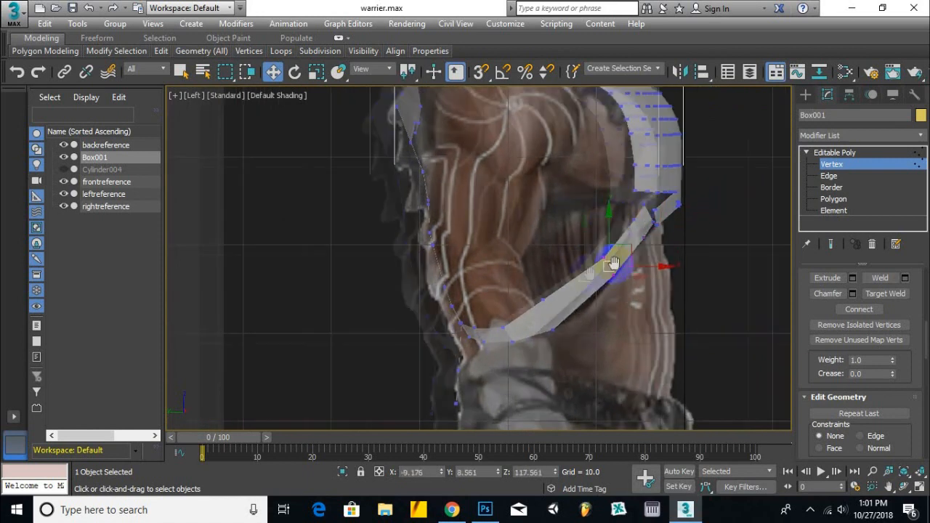
Refine the strap's upper vertices in the left and orbited views and shift its end vertices sideways toward the chest band.
{"action": "scroll", "coordinate": [631, 231], "scroll_direction": "up", "scroll_amount": 4}
{"action": "middle_click_drag", "start_coordinate": [631, 226], "coordinate": [629, 242], "text": "alt"}
{"action": "left_click_drag", "start_coordinate": [585, 191], "coordinate": [619, 235]}
{"action": "middle_click_drag", "start_coordinate": [602, 220], "coordinate": [572, 214], "text": "alt"}
{"action": "left_click_drag", "start_coordinate": [573, 214], "coordinate": [579, 224]}
{"action": "left_click_drag", "start_coordinate": [622, 167], "coordinate": [623, 191]}
{"action": "middle_click_drag", "start_coordinate": [623, 191], "coordinate": [449, 291], "text": "alt"}
{"action": "left_click_drag", "start_coordinate": [667, 240], "coordinate": [500, 213]}
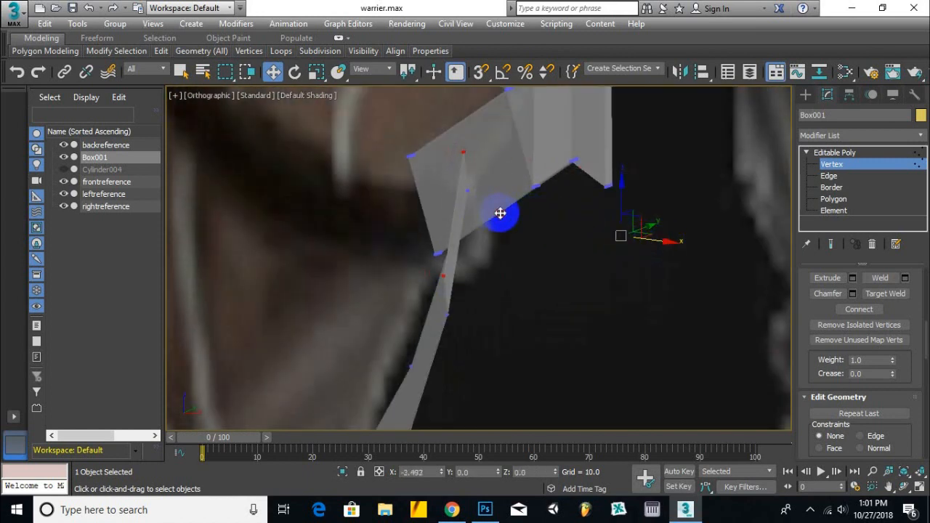
Move the strap's end vertices in depth to bring them close to the chest band's open end.
{"action": "middle_click_drag", "start_coordinate": [501, 213], "coordinate": [654, 289], "text": "alt"}
{"action": "left_click_drag", "start_coordinate": [408, 229], "coordinate": [385, 256]}
{"action": "scroll", "coordinate": [427, 251], "scroll_direction": "up", "scroll_amount": 2}
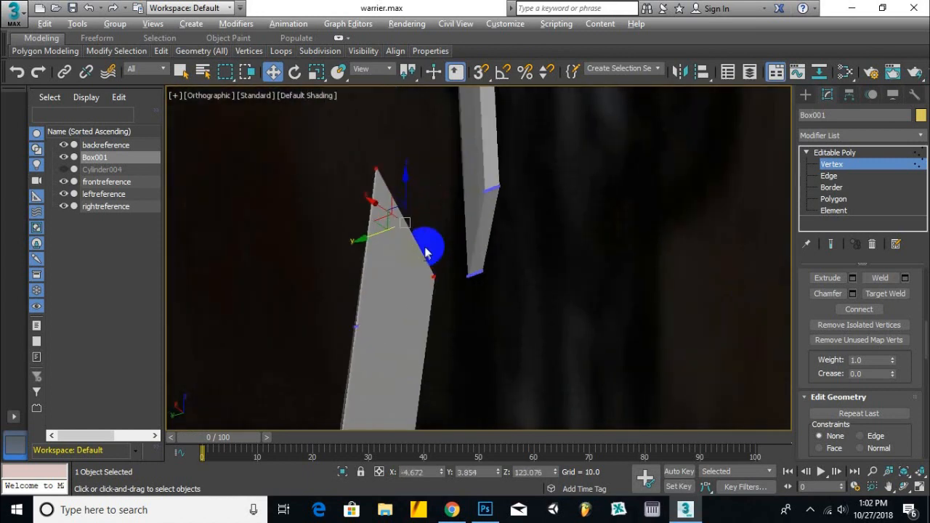
{"action": "middle_click_drag", "start_coordinate": [427, 251], "coordinate": [395, 215], "text": "alt"}
Try to target-weld the strap's end vertex to the chest band's lower corner vertex.
{"action": "left_click", "coordinate": [875, 298]}
{"action": "left_click", "coordinate": [443, 300]}
{"action": "scroll", "coordinate": [473, 298], "scroll_direction": "up", "scroll_amount": 5}
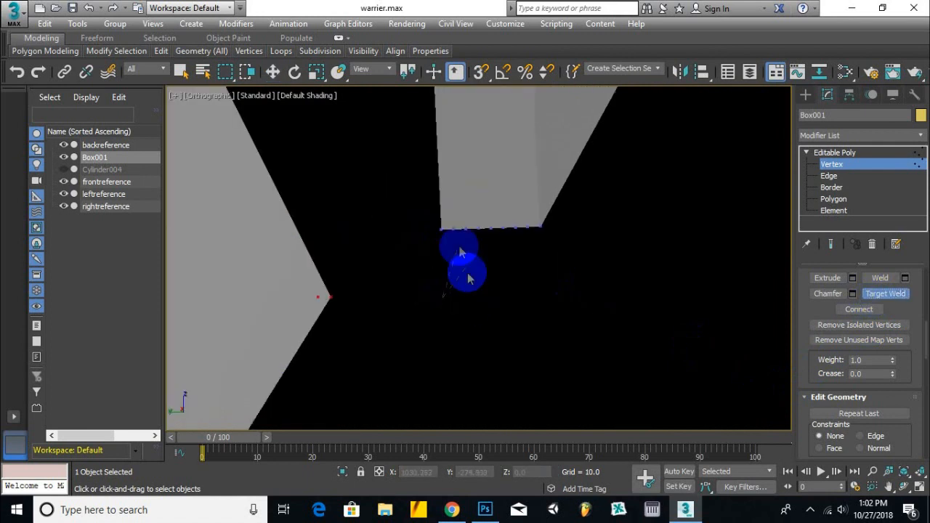
{"action": "left_click", "coordinate": [442, 229]}
{"action": "middle_click_drag", "start_coordinate": [441, 228], "coordinate": [378, 212], "text": "alt"}
Move the strap's end vertices toward the corners of the chest band and turn off see-through display.
{"action": "key", "text": "w"}
{"action": "left_click", "coordinate": [485, 315]}
{"action": "left_click_drag", "start_coordinate": [447, 295], "coordinate": [405, 292]}
{"action": "left_click_drag", "start_coordinate": [410, 92], "coordinate": [386, 109]}
{"action": "middle_click_drag", "start_coordinate": [365, 105], "coordinate": [362, 183]}
{"action": "left_click_drag", "start_coordinate": [343, 180], "coordinate": [402, 203]}
Move the strap's upper end vertex in depth and height to meet the chest band's lower corner.
{"action": "middle_click_drag", "start_coordinate": [401, 203], "coordinate": [436, 249], "text": "alt"}
{"action": "left_click_drag", "start_coordinate": [436, 249], "coordinate": [389, 246]}
{"action": "left_click_drag", "start_coordinate": [395, 191], "coordinate": [407, 200]}
{"action": "mouse_move", "coordinate": [407, 200]}
{"action": "middle_mouse_down", "text": "alt"}
{"action": "mouse_move", "coordinate": [380, 216]}
{"action": "mouse_move", "coordinate": [396, 209]}
{"action": "middle_mouse_up", "text": "alt"}
{"action": "left_click_drag", "start_coordinate": [447, 176], "coordinate": [450, 194]}
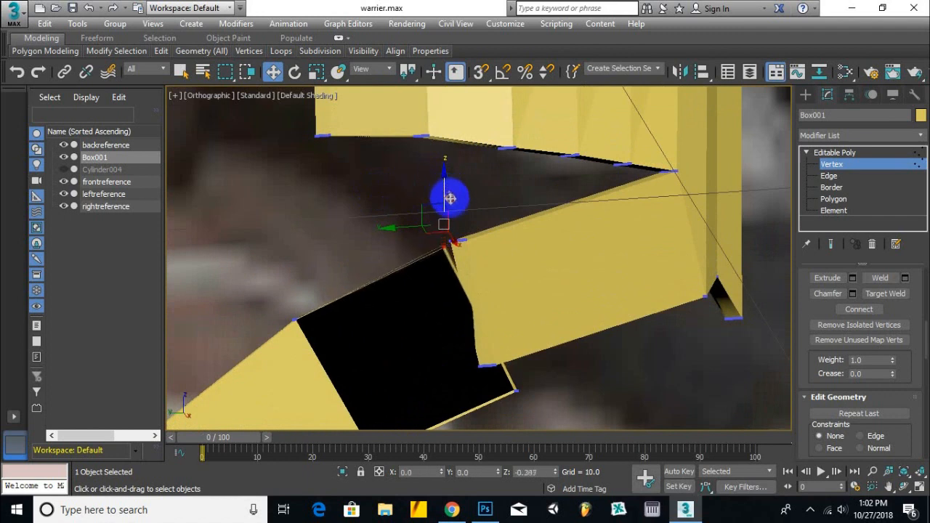
Align the strap's lower end vertices with the chest band's edge and adjust the vertices along the strap's bend.
{"action": "middle_click_drag", "start_coordinate": [405, 247], "coordinate": [487, 389], "text": "alt"}
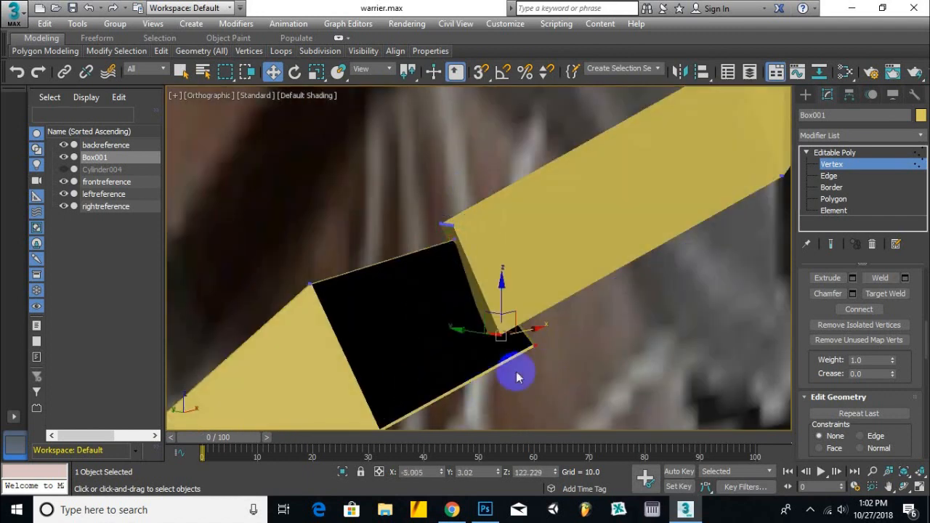
{"action": "middle_click_drag", "start_coordinate": [535, 314], "coordinate": [466, 344], "text": "alt"}
{"action": "middle_click_drag", "start_coordinate": [546, 270], "coordinate": [484, 230], "text": "alt"}
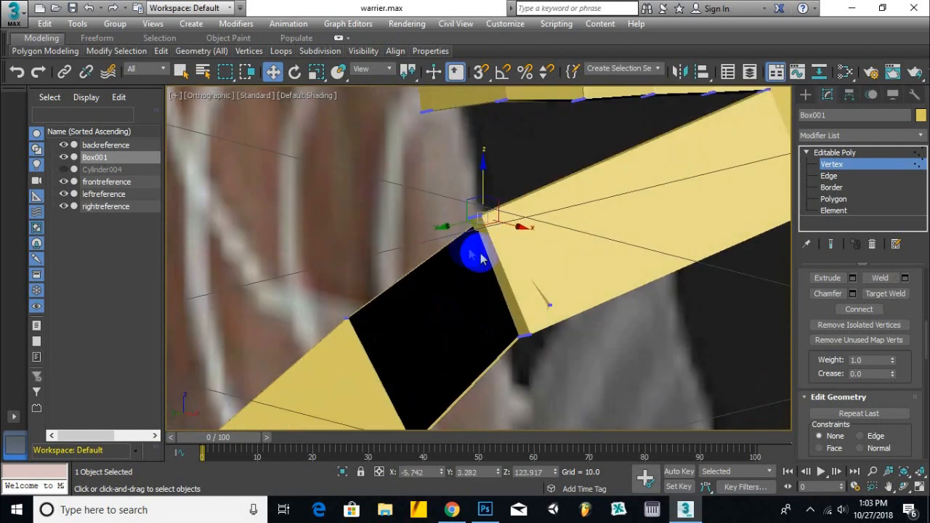
{"action": "middle_click_drag", "start_coordinate": [507, 316], "coordinate": [447, 304], "text": "alt"}
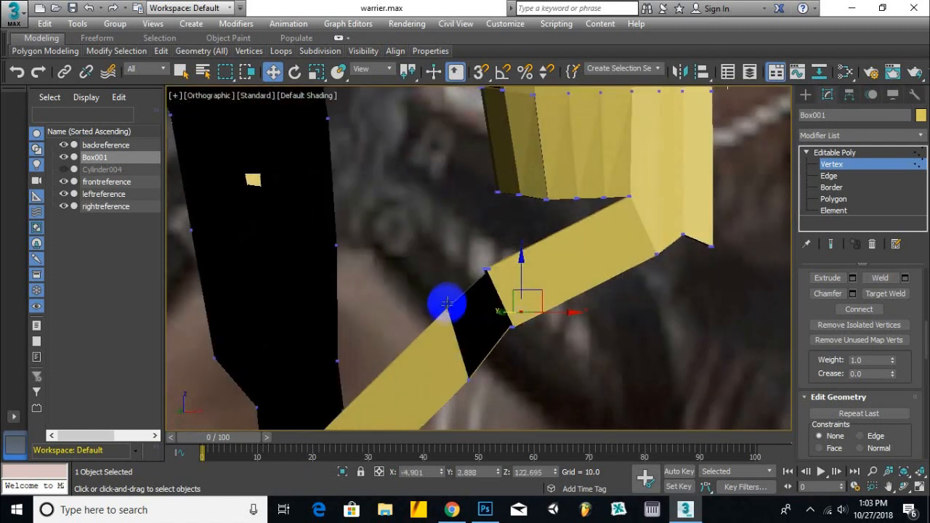
{"action": "middle_click_drag", "start_coordinate": [469, 385], "coordinate": [380, 357], "text": "alt"}
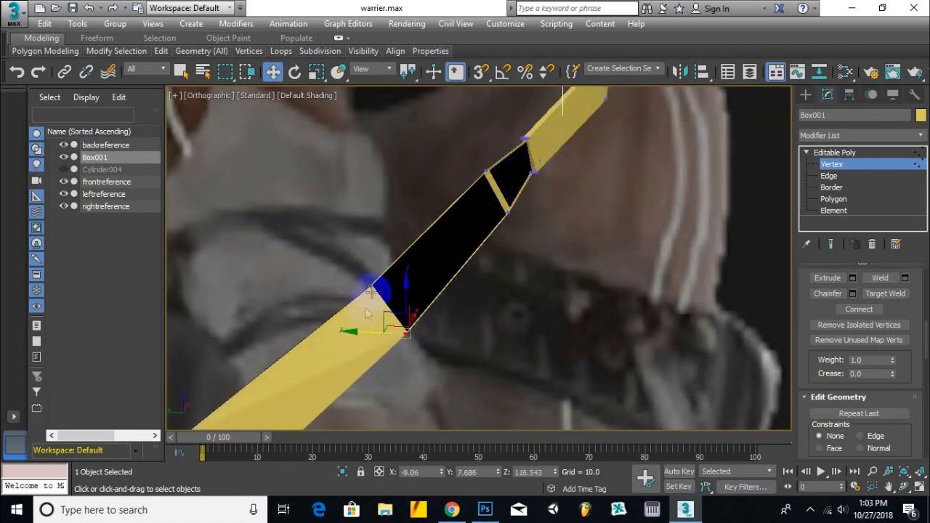
{"action": "middle_click_drag", "start_coordinate": [328, 285], "coordinate": [365, 322], "text": "alt"}
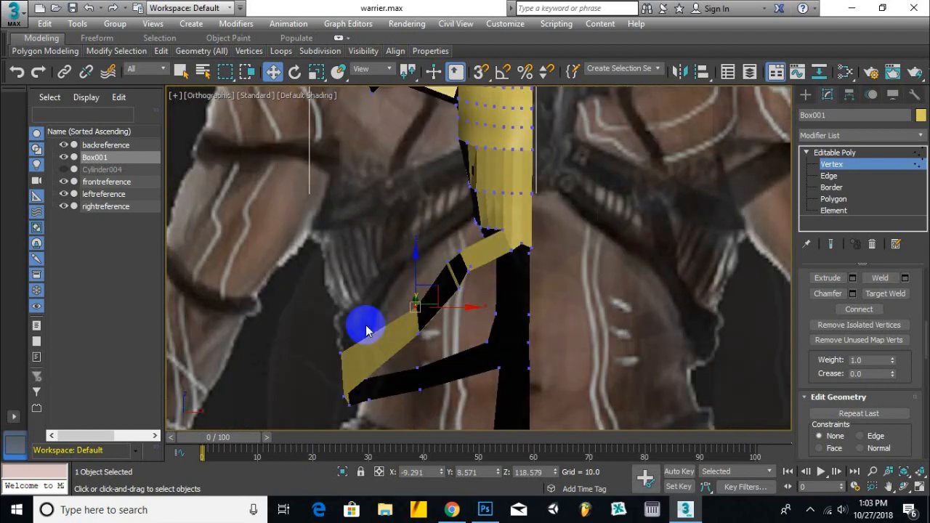
Select the polygon at the shoulder end of the scarf in polygon mode and lower it slightly.
{"action": "key", "text": "f"}
{"action": "scroll", "coordinate": [589, 276], "scroll_direction": "up", "scroll_amount": 3}
{"action": "left_click", "coordinate": [834, 199]}
{"action": "left_click", "coordinate": [644, 190]}
{"action": "mouse_move", "coordinate": [643, 195]}
{"action": "middle_mouse_down", "text": "alt"}
{"action": "mouse_move", "coordinate": [635, 241]}
{"action": "mouse_move", "coordinate": [652, 197]}
{"action": "middle_mouse_up", "text": "alt"}
{"action": "left_click_drag", "start_coordinate": [663, 155], "coordinate": [662, 164]}
{"action": "middle_click_drag", "start_coordinate": [662, 165], "coordinate": [374, 291], "text": "alt"}
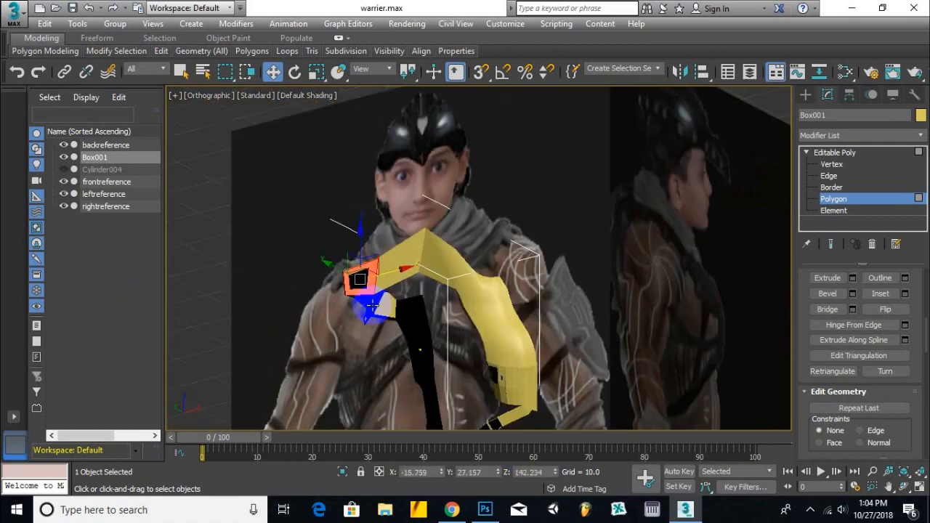
{"action": "key", "text": "f"}
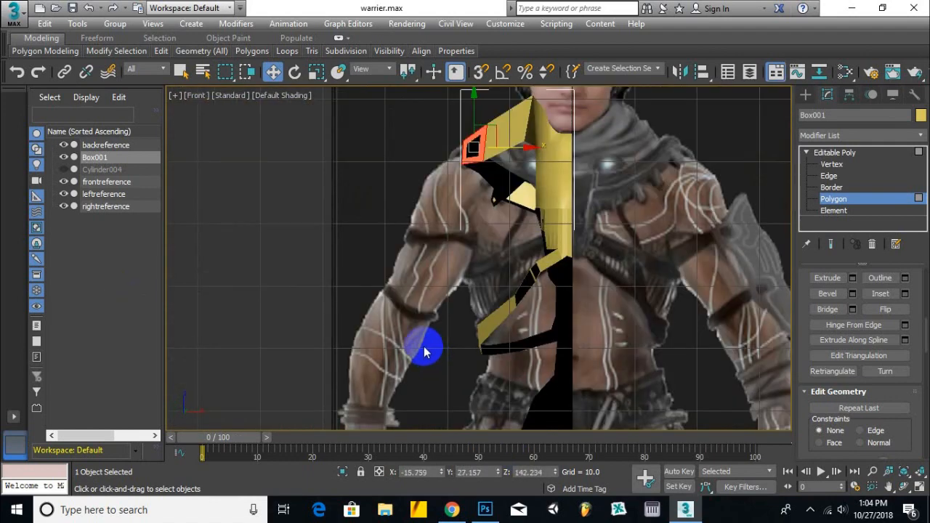
{"action": "scroll", "coordinate": [419, 281], "scroll_direction": "down", "scroll_amount": 4}
{"action": "scroll", "coordinate": [420, 275], "scroll_direction": "up", "scroll_amount": 2}
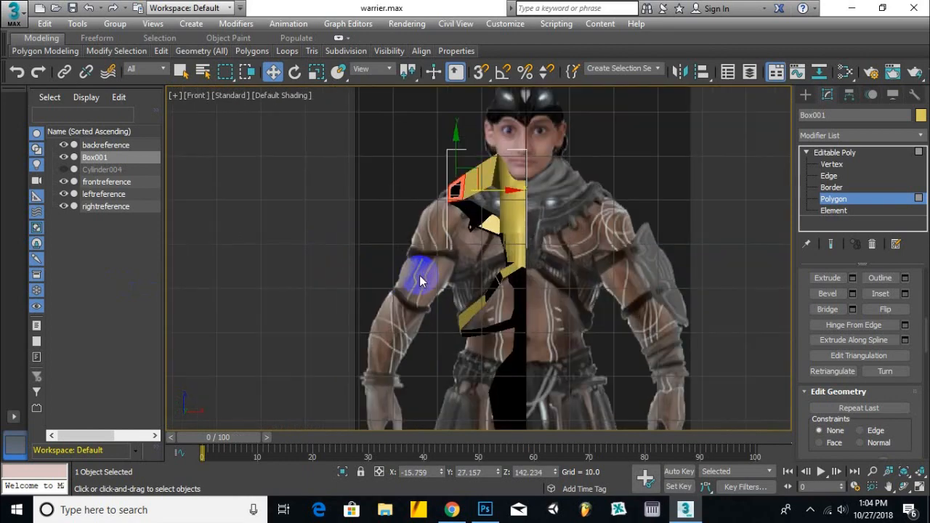
Turn on Backface Cull in the object properties of Box001.
{"action": "scroll", "coordinate": [494, 273], "scroll_direction": "up", "scroll_amount": 4}
{"action": "middle_click_drag", "start_coordinate": [494, 274], "coordinate": [451, 269], "text": "alt"}
{"action": "key", "text": "1"}
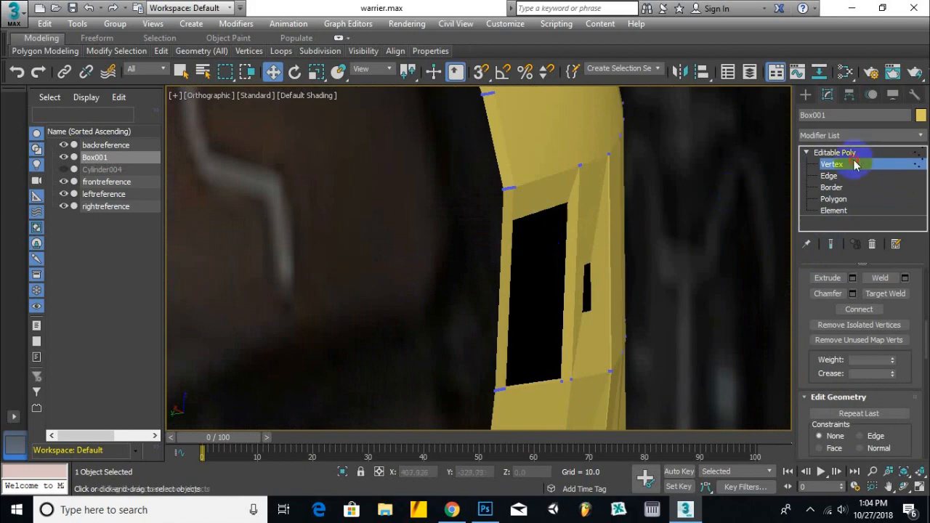
{"action": "left_click", "coordinate": [834, 153]}
{"action": "right_click", "coordinate": [557, 201]}
{"action": "left_click", "coordinate": [509, 296]}
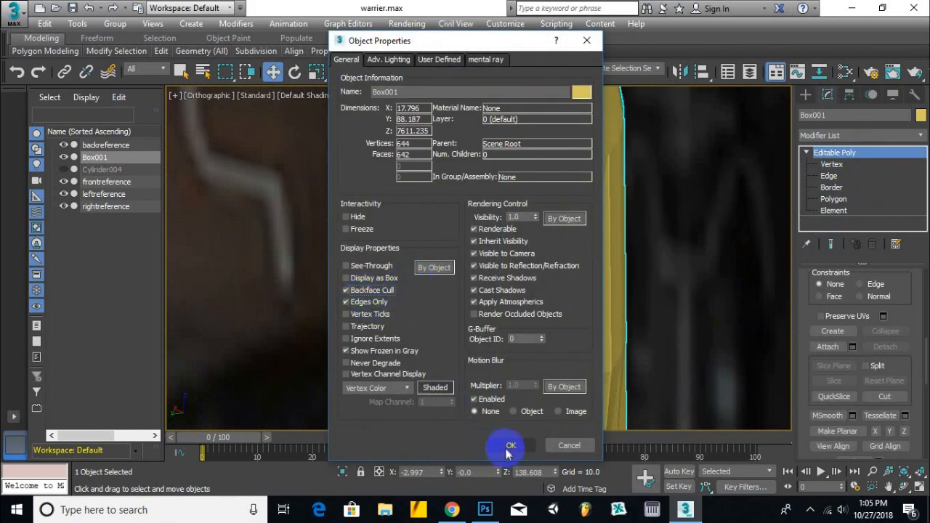
{"action": "left_click", "coordinate": [509, 447]}
Select the narrow polygon on the lower outer side of the chest strip and extrude it outward.
{"action": "middle_click_drag", "start_coordinate": [457, 290], "coordinate": [771, 194], "text": "alt"}
{"action": "key", "text": "f"}
{"action": "scroll", "coordinate": [606, 193], "scroll_direction": "up", "scroll_amount": 4}
{"action": "left_click", "coordinate": [834, 199]}
{"action": "middle_click_drag", "start_coordinate": [713, 184], "coordinate": [592, 212], "text": "alt"}
{"action": "left_click", "coordinate": [654, 182]}
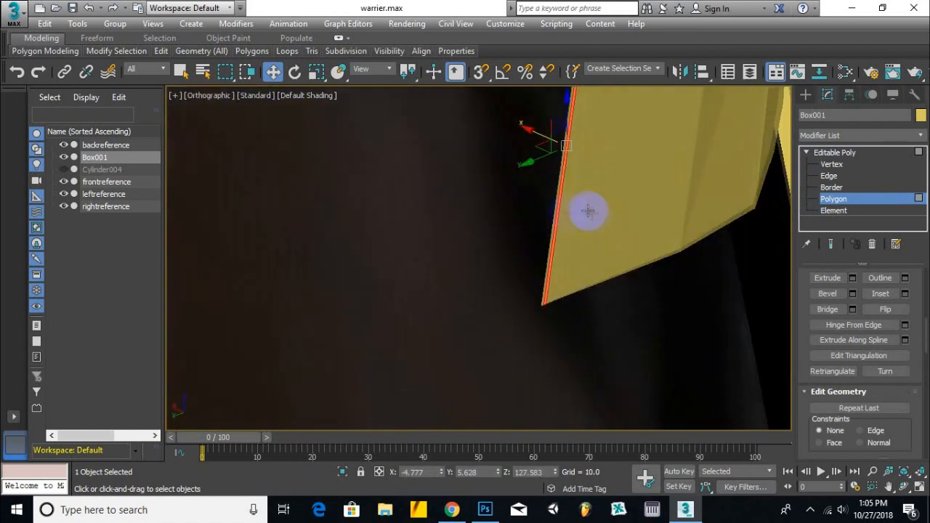
{"action": "key", "text": "f"}
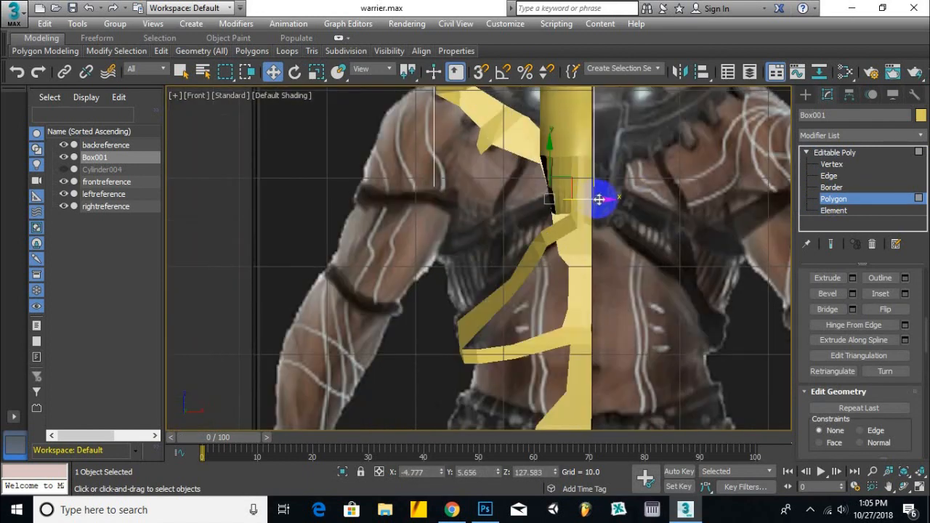
{"action": "left_click", "coordinate": [827, 278]}
{"action": "middle_click_drag", "start_coordinate": [538, 189], "coordinate": [574, 247], "text": "alt"}
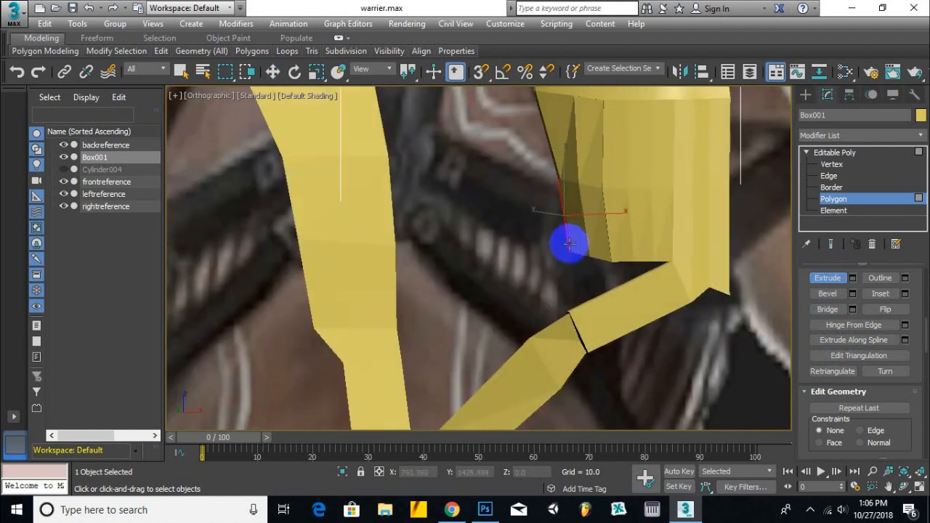
Reposition the end vertices of the new chest extrusion to follow the reference strap, working from the front and side.
{"action": "key", "text": "f"}
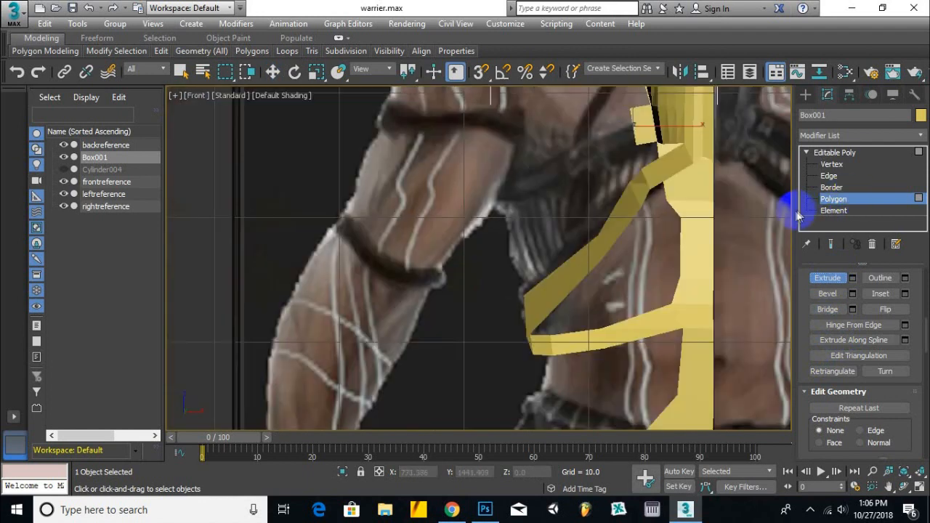
{"action": "left_click", "coordinate": [273, 72]}
{"action": "left_click", "coordinate": [832, 164]}
{"action": "scroll", "coordinate": [623, 170], "scroll_direction": "up", "scroll_amount": 5}
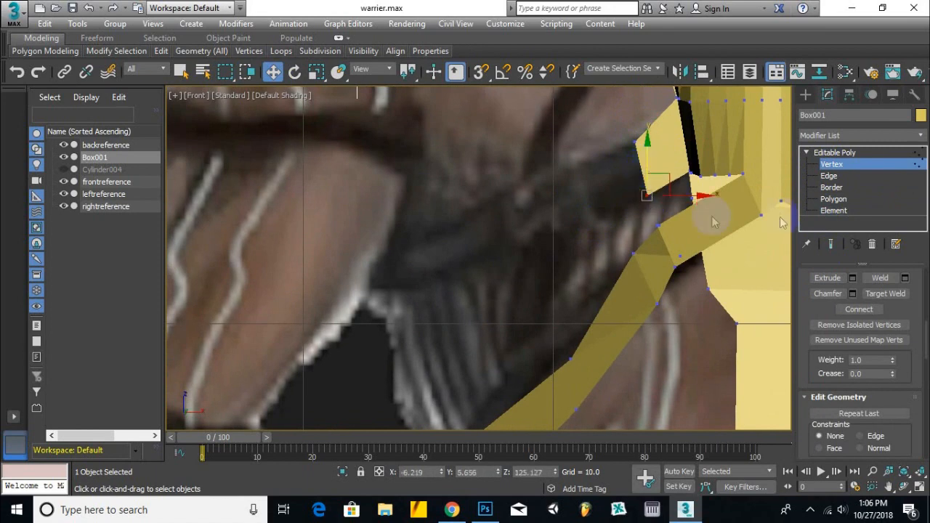
{"action": "key", "text": "4"}
{"action": "middle_click_drag", "start_coordinate": [664, 228], "coordinate": [600, 185], "text": "alt"}
{"action": "key", "text": "l"}
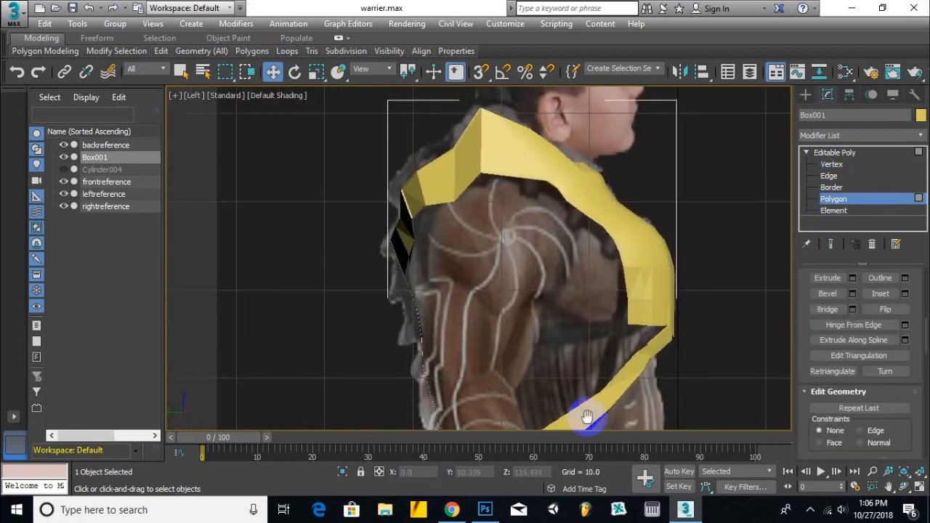
{"action": "left_click", "coordinate": [832, 165]}
{"action": "scroll", "coordinate": [635, 336], "scroll_direction": "up", "scroll_amount": 4}
{"action": "scroll", "coordinate": [634, 337], "scroll_direction": "down", "scroll_amount": 5}
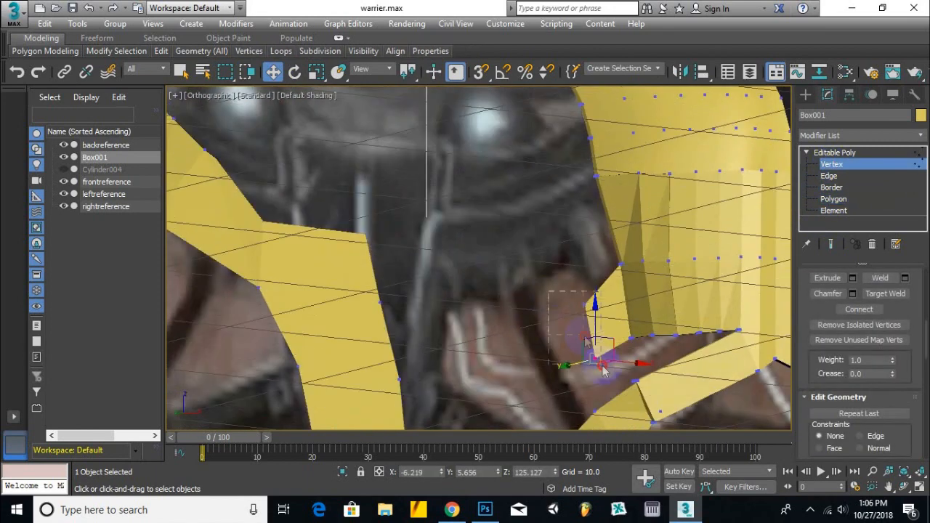
{"action": "middle_click_drag", "start_coordinate": [704, 169], "coordinate": [785, 207], "text": "alt"}
Extrude the end polygon of the chest strap and move it outward towards the armpit in the front view.
{"action": "left_click", "coordinate": [834, 199]}
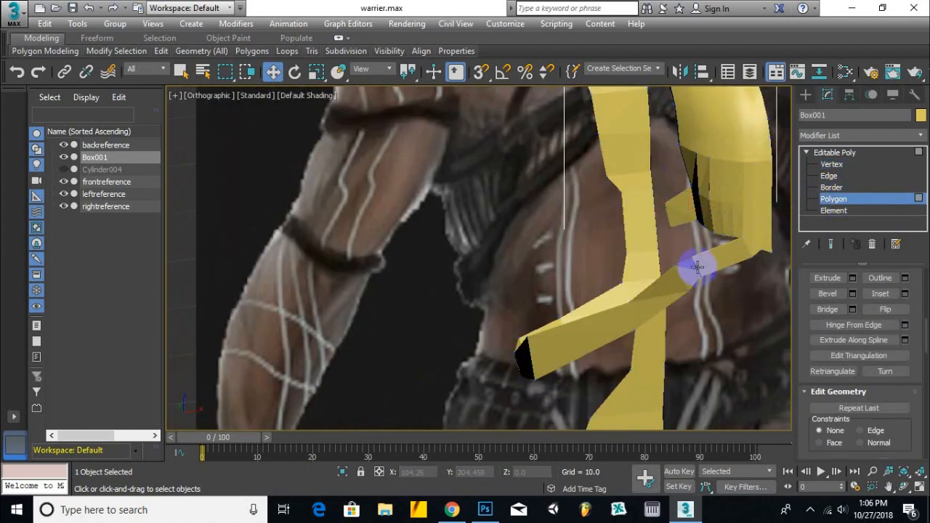
{"action": "left_click", "coordinate": [828, 278]}
{"action": "scroll", "coordinate": [739, 156], "scroll_direction": "up", "scroll_amount": 5}
{"action": "left_click_drag", "start_coordinate": [739, 156], "coordinate": [743, 186]}
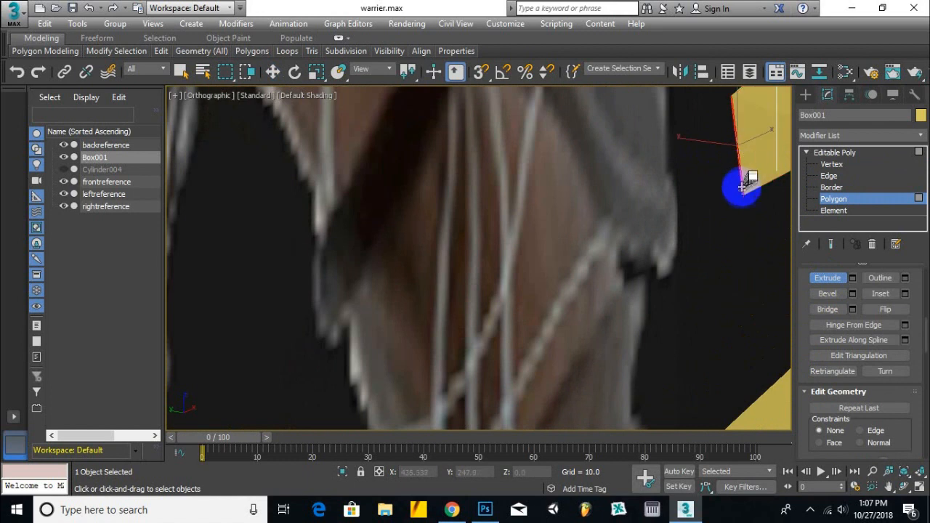
{"action": "key", "text": "f"}
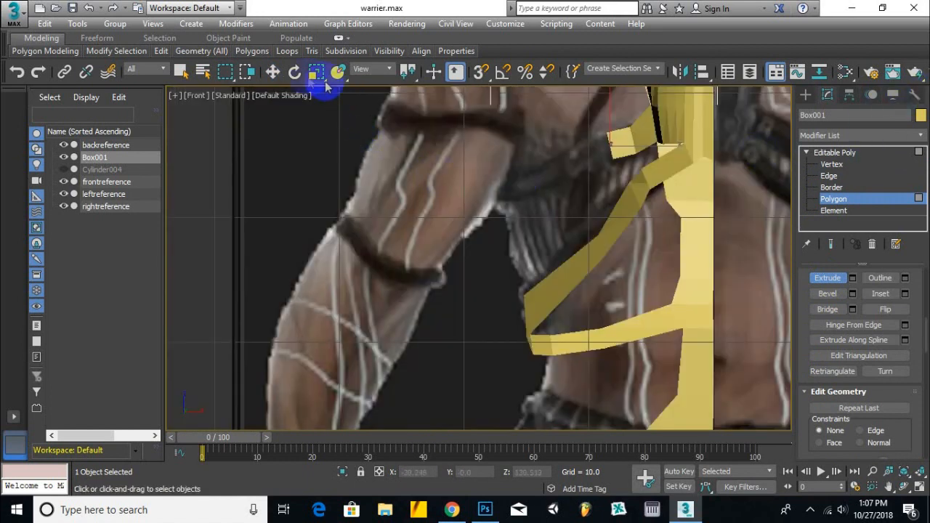
{"action": "left_click", "coordinate": [272, 71]}
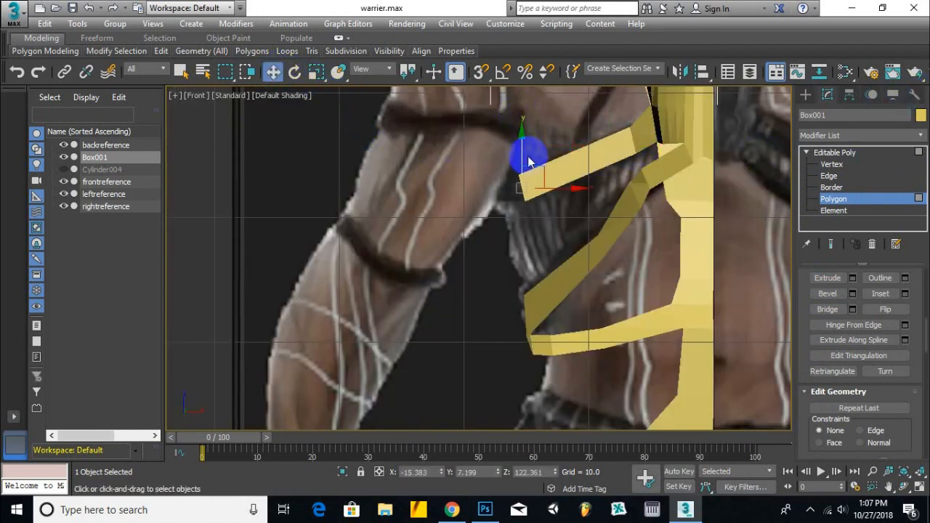
Set the strap's end back in depth in the left view and place it partway along the ribs in the front view.
{"action": "key", "text": "l"}
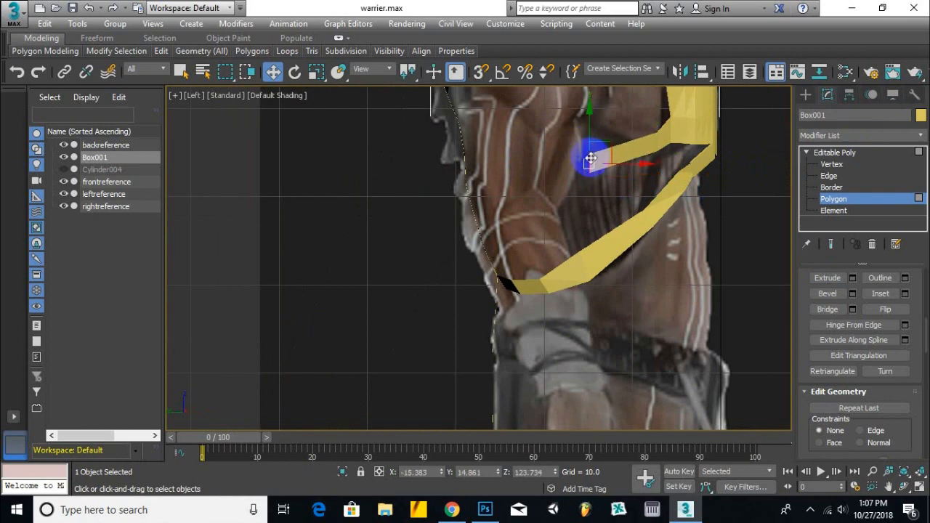
{"action": "middle_click_drag", "start_coordinate": [641, 165], "coordinate": [617, 212], "text": "alt"}
{"action": "key", "text": "f"}
{"action": "middle_click_drag", "start_coordinate": [583, 136], "coordinate": [581, 238], "text": "ctrl+alt"}
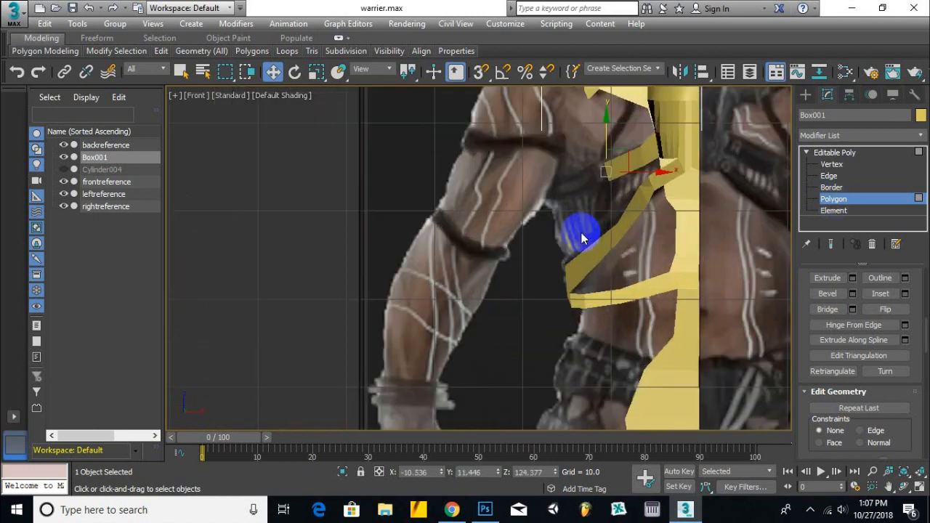
Extend the strap with another segment to below the armpit and move its end backward around the ribs.
{"action": "key", "text": "w"}
{"action": "left_click", "coordinate": [613, 192]}
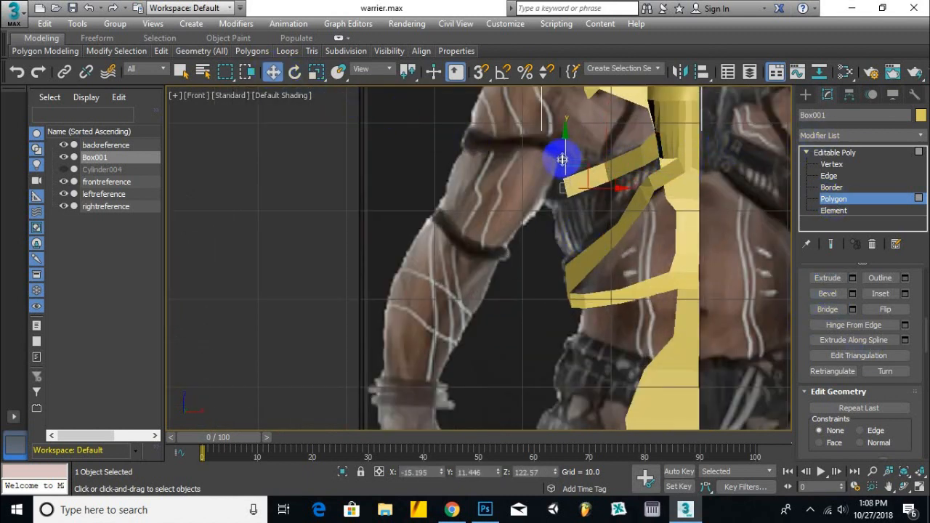
{"action": "middle_click_drag", "start_coordinate": [562, 158], "coordinate": [534, 178], "text": "alt"}
{"action": "key", "text": "l"}
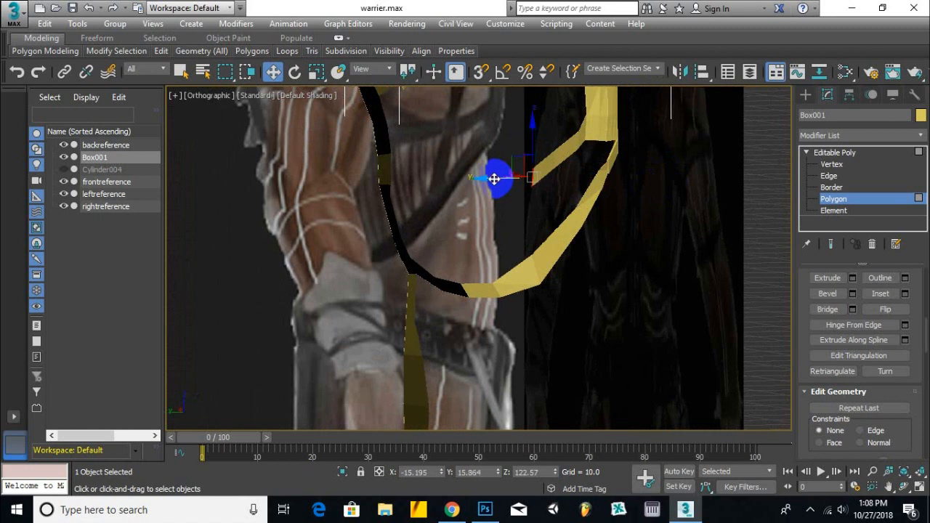
Extrude a short segment from the strap's end beneath the armpit and move it backward in the left view.
{"action": "scroll", "coordinate": [681, 223], "scroll_direction": "up", "scroll_amount": 2}
{"action": "key", "text": "f"}
{"action": "key", "text": "shift+e"}
{"action": "scroll", "coordinate": [576, 212], "scroll_direction": "up", "scroll_amount": 3}
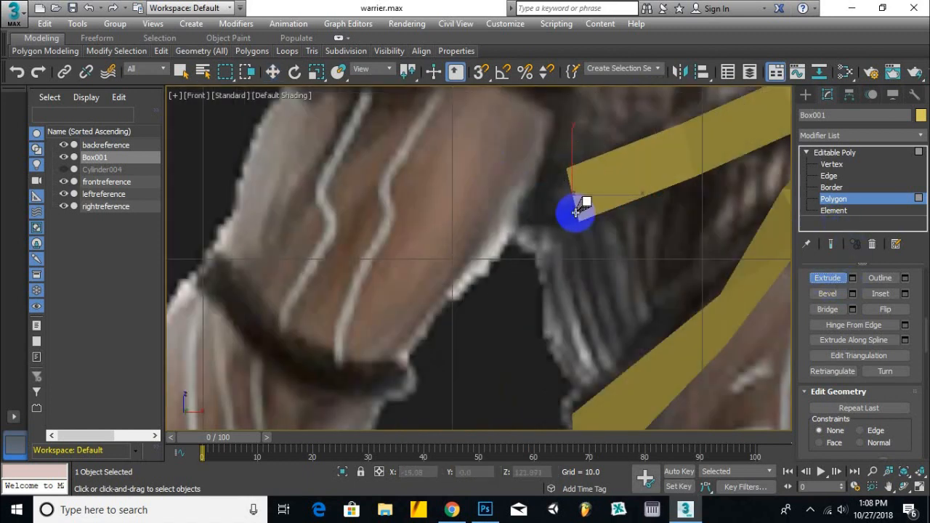
{"action": "key", "text": "l"}
{"action": "key", "text": "w"}
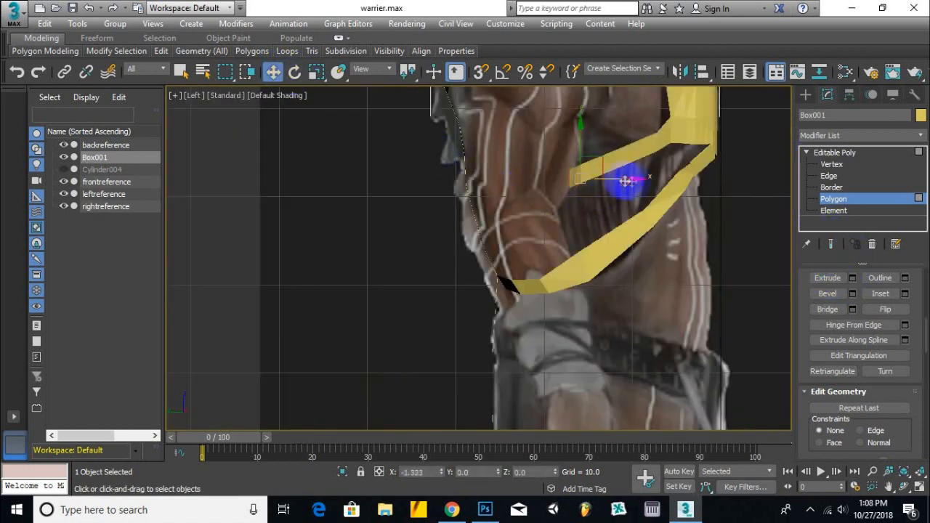
Align the strap's end in the front view, then extrude it again and position it beneath the arm in the left view.
{"action": "middle_click_drag", "start_coordinate": [518, 196], "coordinate": [513, 177], "text": "alt"}
{"action": "key", "text": "l"}
{"action": "key", "text": "f"}
{"action": "left_click_drag", "start_coordinate": [565, 252], "coordinate": [581, 251]}
{"action": "left_click", "coordinate": [828, 278]}
{"action": "middle_click_drag", "start_coordinate": [504, 285], "coordinate": [482, 175], "text": "alt"}
{"action": "key", "text": "w"}
{"action": "key", "text": "l"}
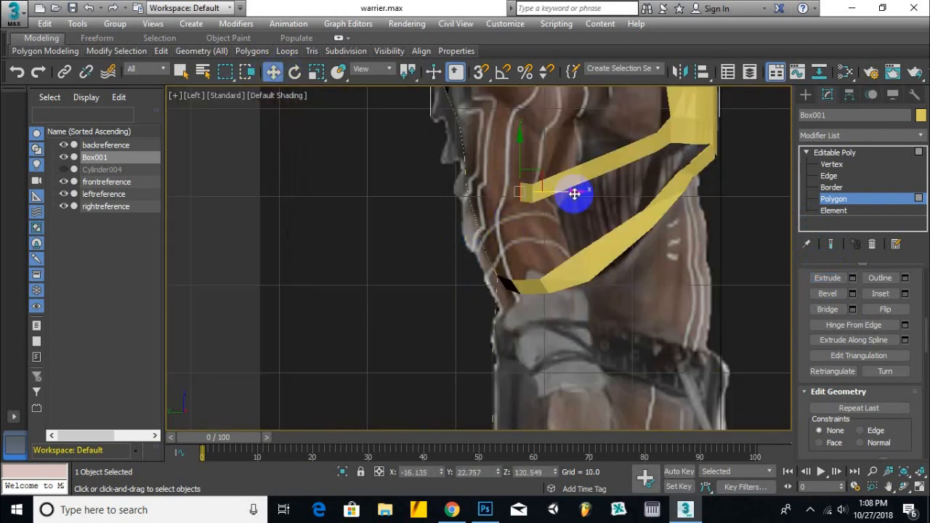
{"action": "scroll", "coordinate": [544, 193], "scroll_direction": "down", "scroll_amount": 3}
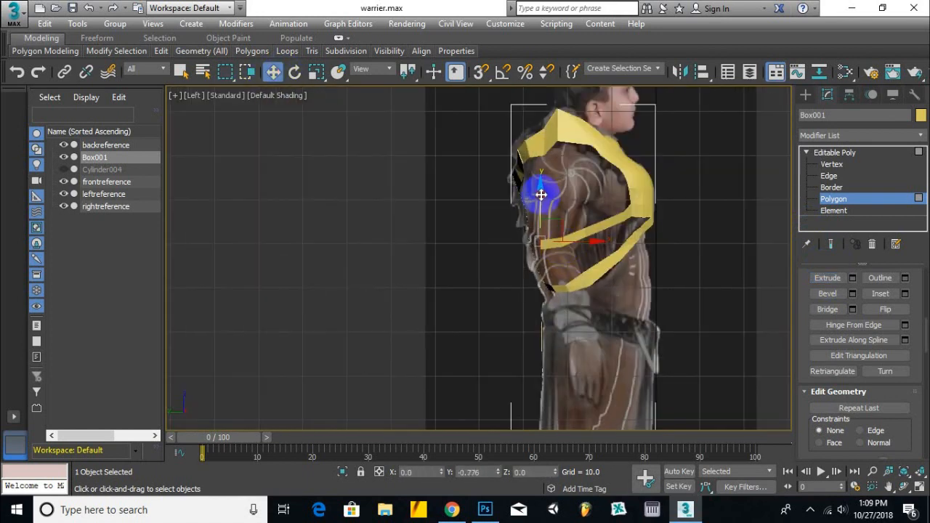
Extrude the strap's end further towards the back in the left view and adjust its position.
{"action": "left_click", "coordinate": [828, 279]}
{"action": "scroll", "coordinate": [534, 246], "scroll_direction": "up", "scroll_amount": 5}
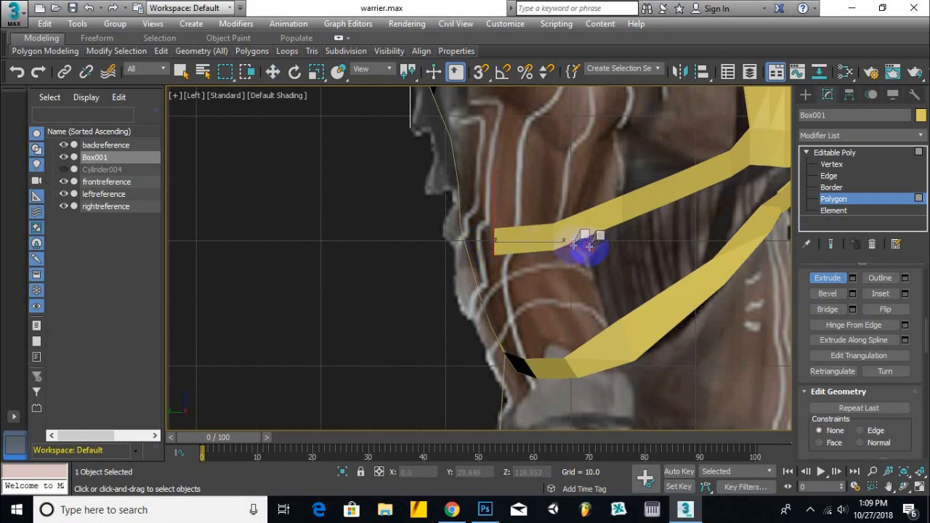
{"action": "middle_click_drag", "start_coordinate": [454, 254], "coordinate": [421, 240], "text": "alt"}
{"action": "key", "text": "w"}
{"action": "left_click_drag", "start_coordinate": [413, 235], "coordinate": [357, 240]}
Extrude the strap's end polygon around the rear of the ribs and place it against the back reference.
{"action": "left_click", "coordinate": [211, 95]}
{"action": "left_click", "coordinate": [239, 203]}
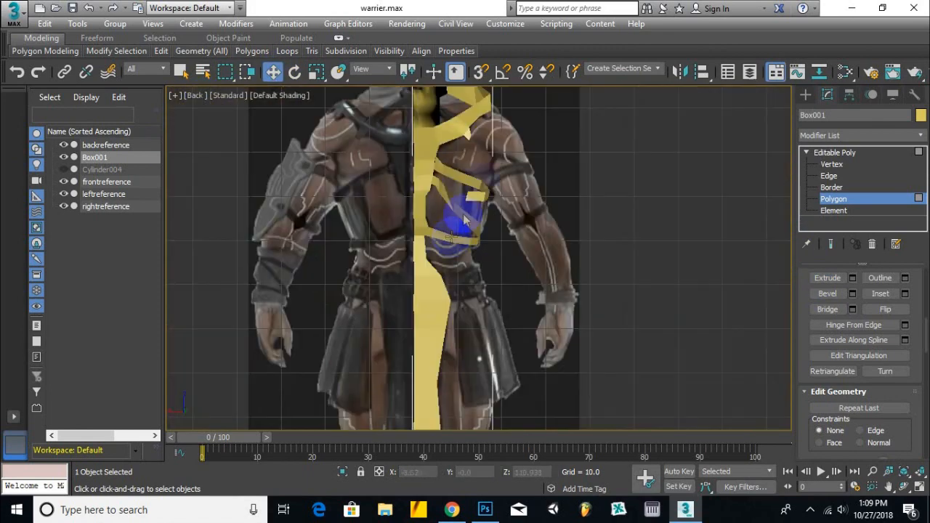
{"action": "scroll", "coordinate": [451, 262], "scroll_direction": "up", "scroll_amount": 5}
{"action": "middle_click_drag", "start_coordinate": [459, 250], "coordinate": [434, 250], "text": "alt"}
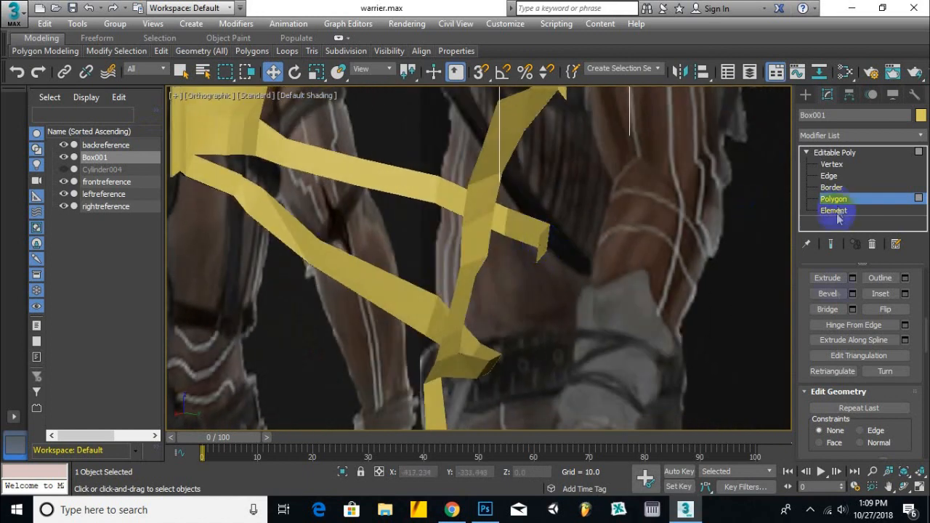
{"action": "left_click", "coordinate": [827, 278]}
{"action": "scroll", "coordinate": [577, 258], "scroll_direction": "up", "scroll_amount": 3}
{"action": "left_click", "coordinate": [509, 223]}
{"action": "scroll", "coordinate": [504, 256], "scroll_direction": "up", "scroll_amount": 5}
{"action": "left_click", "coordinate": [500, 259]}
{"action": "key", "text": "w"}
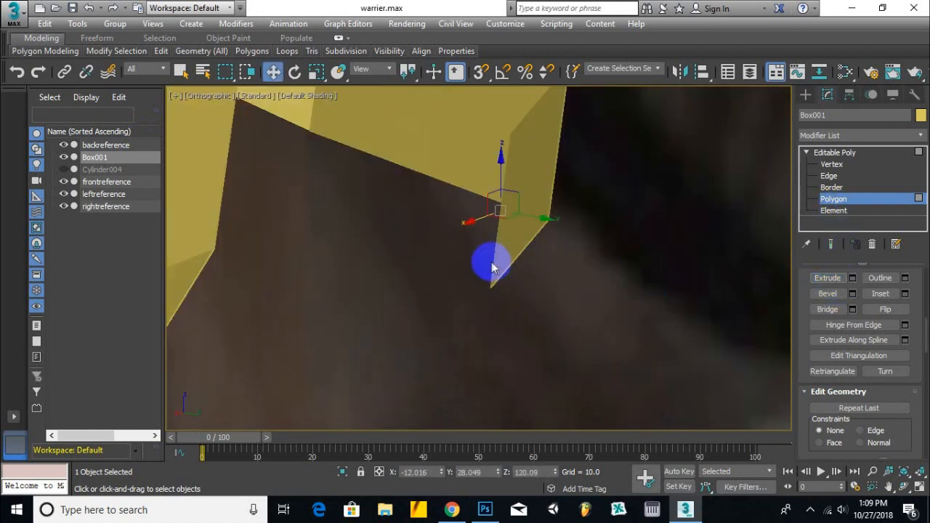
Select the spine-facing polygon at the strap's rear corner and extrude it across the back.
{"action": "left_click", "coordinate": [838, 166]}
{"action": "left_click", "coordinate": [833, 199]}
{"action": "scroll", "coordinate": [496, 191], "scroll_direction": "up", "scroll_amount": 3}
{"action": "left_click", "coordinate": [515, 194]}
{"action": "scroll", "coordinate": [515, 197], "scroll_direction": "down", "scroll_amount": 3}
{"action": "middle_click_drag", "start_coordinate": [515, 196], "coordinate": [622, 305], "text": "alt"}
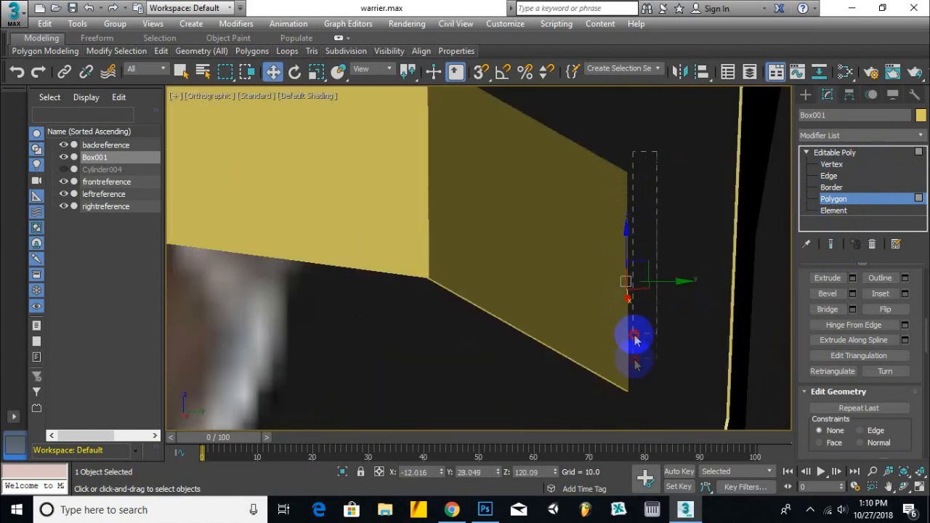
{"action": "left_click", "coordinate": [593, 346]}
{"action": "scroll", "coordinate": [592, 346], "scroll_direction": "down", "scroll_amount": 5}
{"action": "key", "text": "shift+e"}
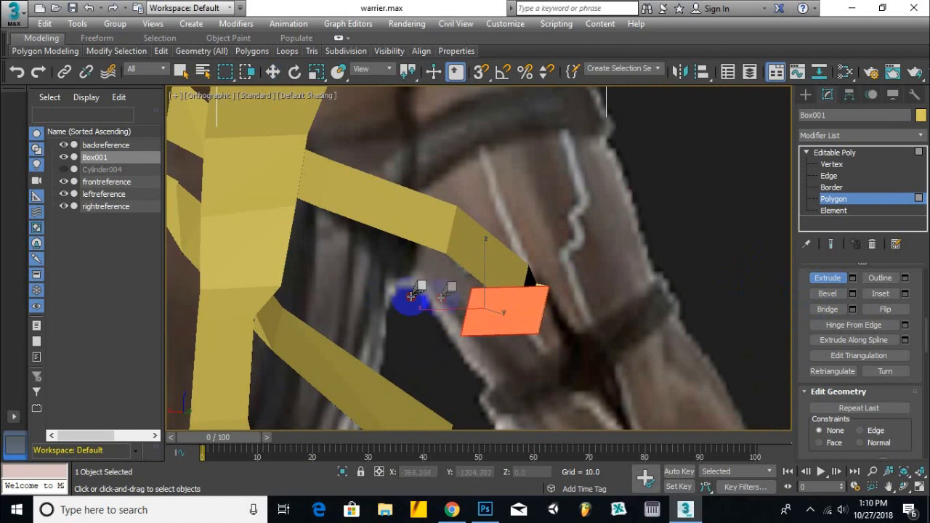
Raise the end polygon of the back segment to about Z 123.7 in the back view so it slopes up towards the spine.
{"action": "middle_click_drag", "start_coordinate": [642, 296], "coordinate": [306, 276], "text": "alt"}
{"action": "key", "text": "w"}
{"action": "left_click", "coordinate": [215, 95]}
{"action": "left_click", "coordinate": [252, 216]}
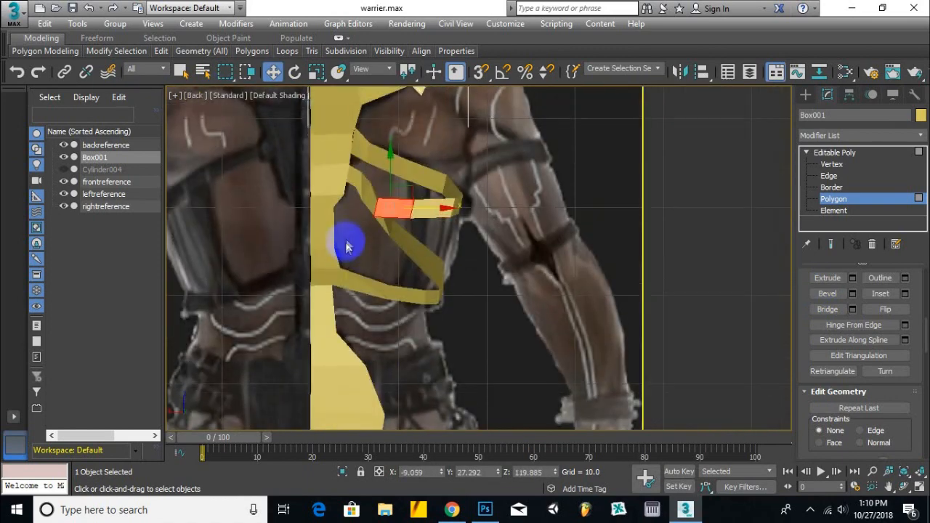
{"action": "left_click_drag", "start_coordinate": [390, 165], "coordinate": [387, 134]}
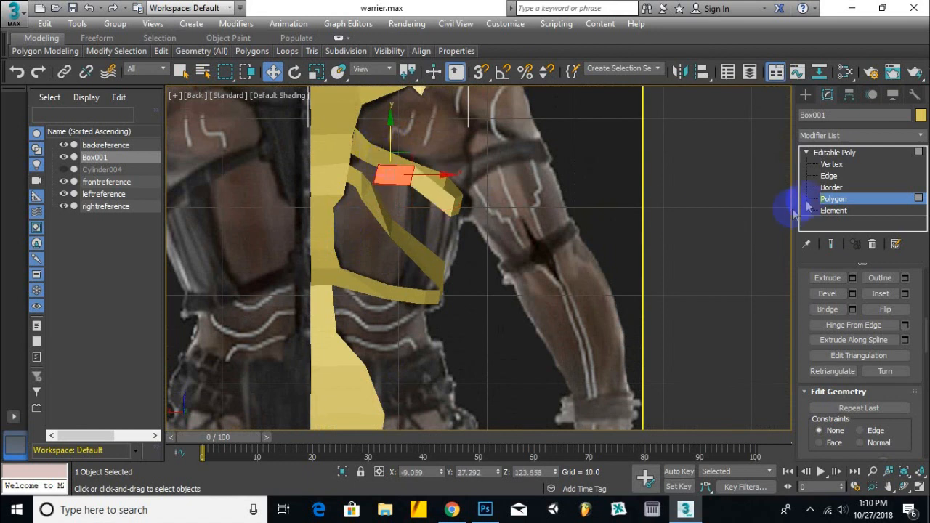
Reposition the spine-side end edge of the strap in the back view.
{"action": "left_click", "coordinate": [829, 176]}
{"action": "left_click", "coordinate": [371, 147]}
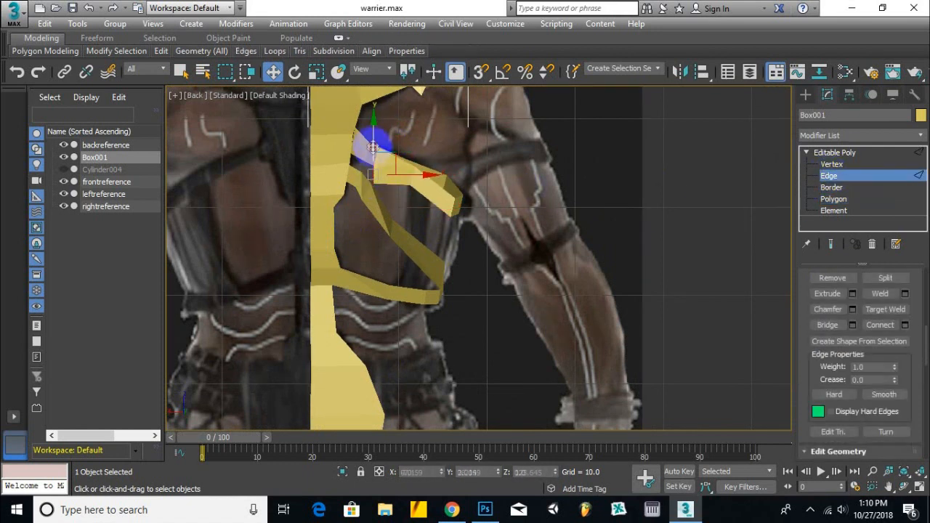
{"action": "middle_click_drag", "start_coordinate": [373, 131], "coordinate": [511, 202], "text": "alt"}
{"action": "left_click", "coordinate": [211, 95]}
{"action": "left_click", "coordinate": [225, 230]}
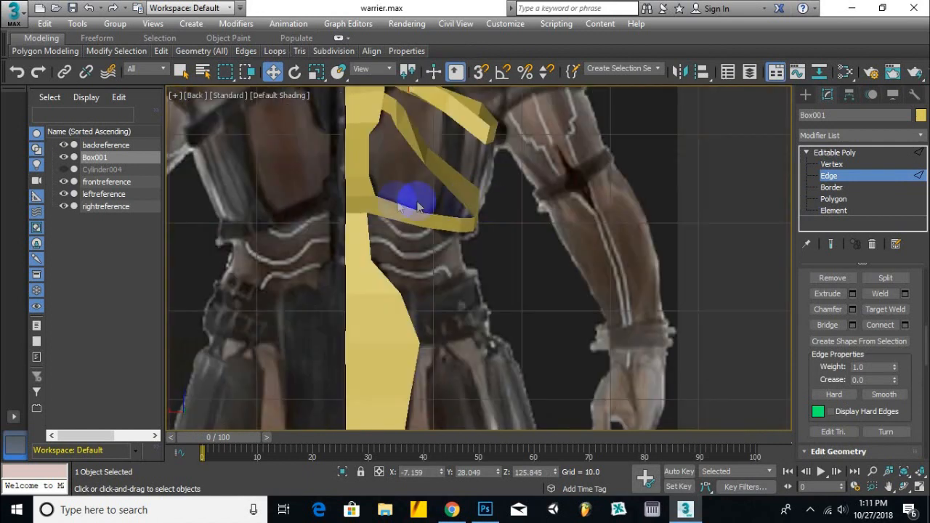
Adjust the vertices of the back strap in the back view to match the slope of the reference strap.
{"action": "scroll", "coordinate": [484, 170], "scroll_direction": "down", "scroll_amount": 3}
{"action": "scroll", "coordinate": [483, 169], "scroll_direction": "up", "scroll_amount": 4}
{"action": "key", "text": "1"}
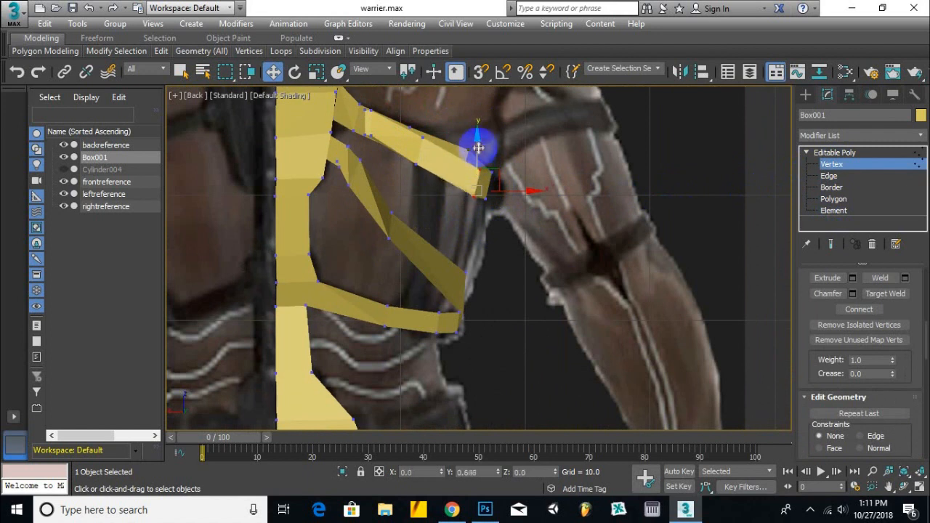
{"action": "left_click", "coordinate": [420, 138]}
{"action": "scroll", "coordinate": [415, 142], "scroll_direction": "up", "scroll_amount": 5}
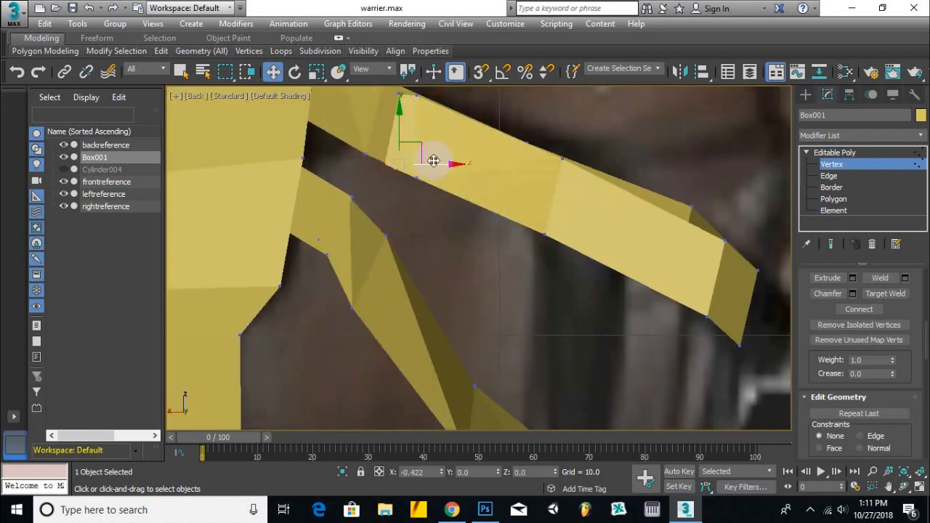
{"action": "middle_click_drag", "start_coordinate": [383, 131], "coordinate": [401, 206]}
{"action": "left_click", "coordinate": [426, 160]}
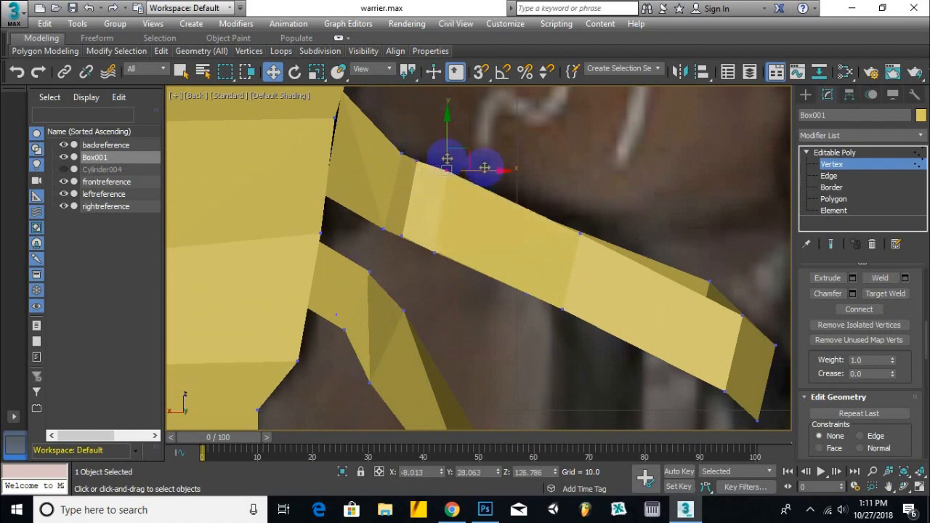
Refine the vertices at the strap's spine-side end, comparing them with the left and back references.
{"action": "middle_click_drag", "start_coordinate": [447, 177], "coordinate": [577, 253], "text": "alt"}
{"action": "middle_click_drag", "start_coordinate": [533, 354], "coordinate": [581, 166], "text": "alt"}
{"action": "key", "text": "l"}
{"action": "middle_click_drag", "start_coordinate": [493, 199], "coordinate": [341, 392], "text": "alt"}
{"action": "left_click", "coordinate": [208, 97]}
{"action": "left_click", "coordinate": [232, 218]}
{"action": "middle_click_drag", "start_coordinate": [395, 150], "coordinate": [473, 191], "text": "alt"}
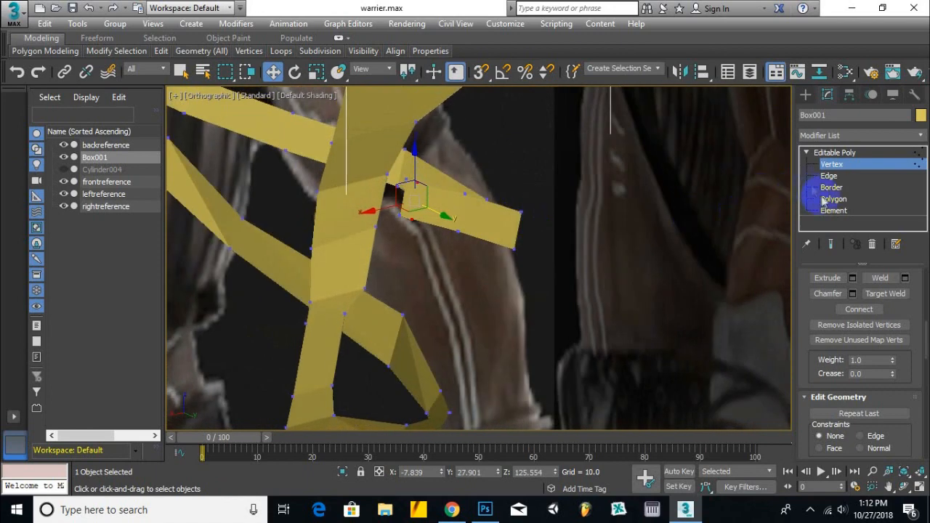
Extrude the upper back strap's spine-side end polygon towards the central back strip and reposition it.
{"action": "left_click", "coordinate": [834, 199]}
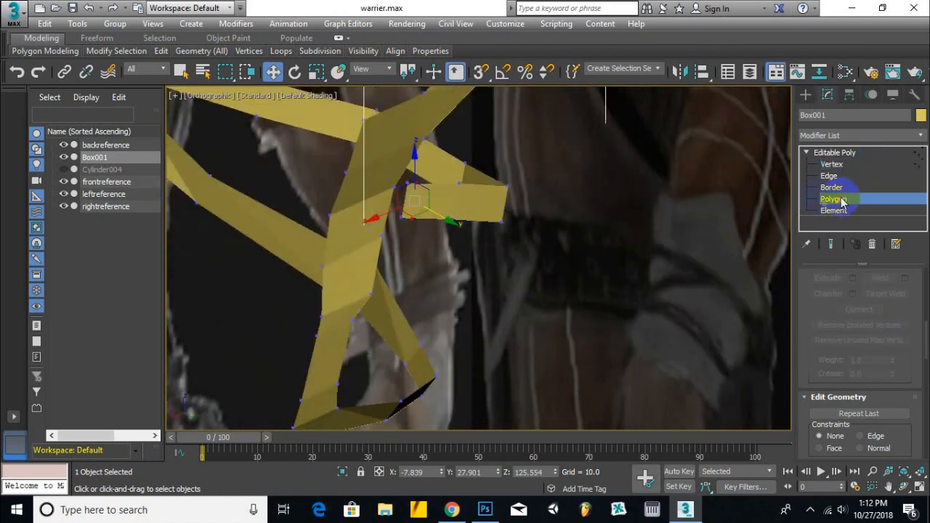
{"action": "left_click", "coordinate": [404, 184]}
{"action": "middle_click_drag", "start_coordinate": [404, 185], "coordinate": [348, 211], "text": "alt"}
{"action": "left_click", "coordinate": [831, 276]}
{"action": "left_click_drag", "start_coordinate": [418, 192], "coordinate": [328, 138]}
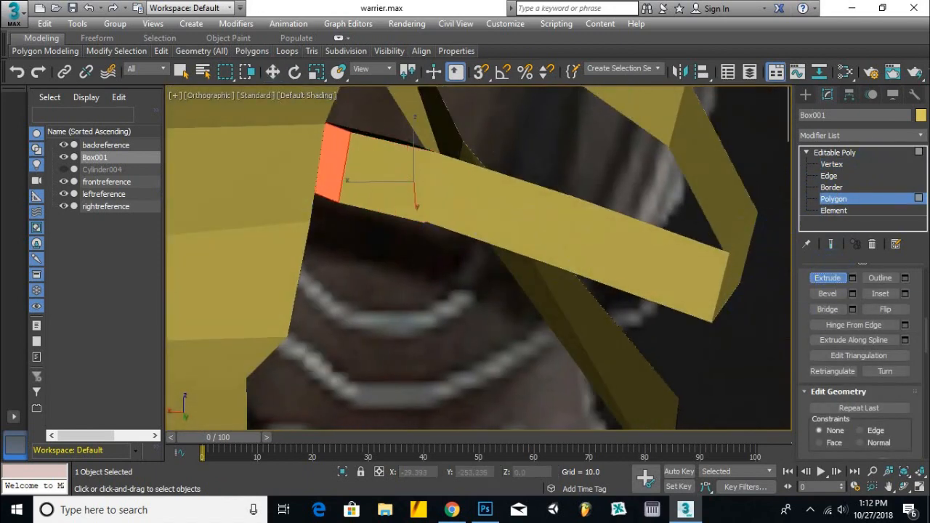
{"action": "scroll", "coordinate": [378, 247], "scroll_direction": "down", "scroll_amount": 4}
{"action": "middle_click_drag", "start_coordinate": [362, 259], "coordinate": [251, 255], "text": "alt"}
{"action": "left_click", "coordinate": [272, 72]}
{"action": "left_click_drag", "start_coordinate": [279, 205], "coordinate": [273, 206]}
Shift the upper back strap's vertices along the Y axis from the side to fit the body's curvature.
{"action": "middle_click_drag", "start_coordinate": [273, 205], "coordinate": [255, 170], "text": "alt"}
{"action": "scroll", "coordinate": [255, 170], "scroll_direction": "up", "scroll_amount": 3}
{"action": "left_click", "coordinate": [832, 165]}
{"action": "scroll", "coordinate": [389, 189], "scroll_direction": "up", "scroll_amount": 3}
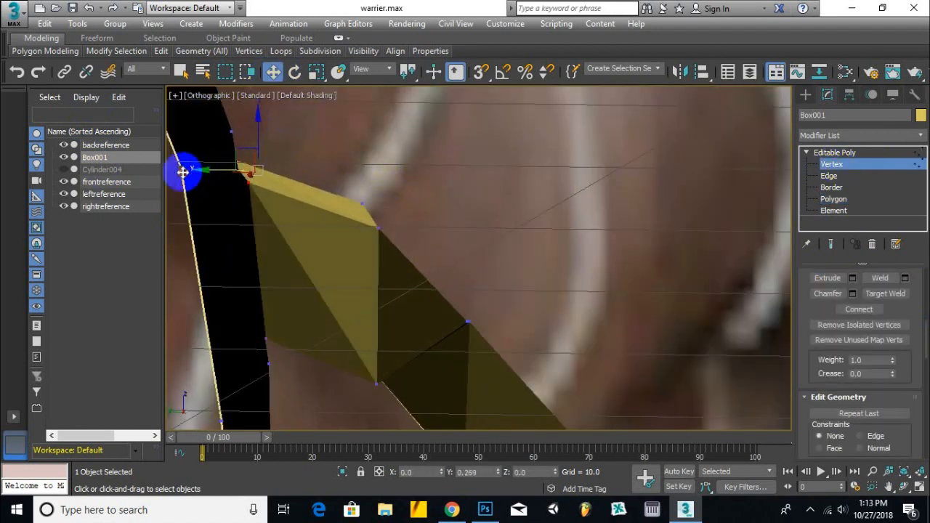
{"action": "left_click_drag", "start_coordinate": [180, 175], "coordinate": [178, 176]}
{"action": "scroll", "coordinate": [246, 221], "scroll_direction": "down", "scroll_amount": 4}
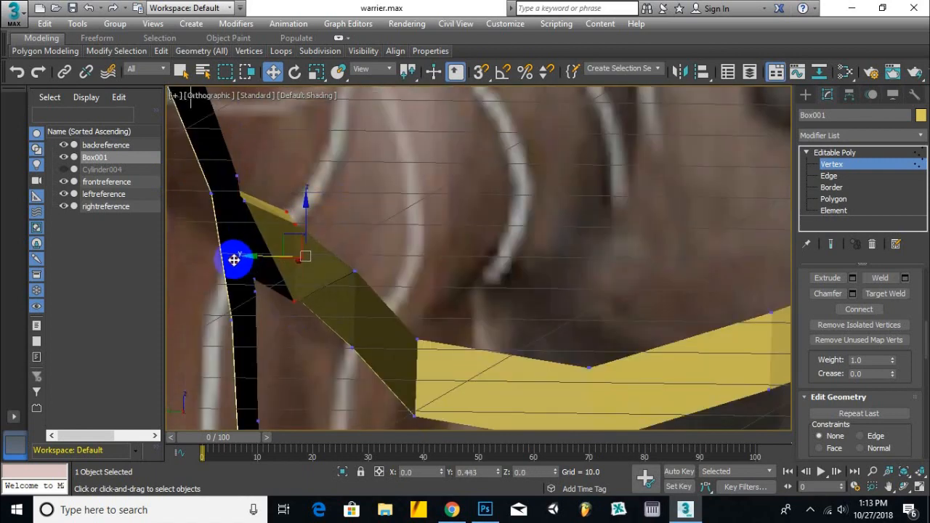
{"action": "middle_click_drag", "start_coordinate": [234, 259], "coordinate": [416, 277], "text": "alt"}
{"action": "left_click_drag", "start_coordinate": [372, 312], "coordinate": [362, 312]}
Examine the upper and lower back straps against the reference image in the back view.
{"action": "scroll", "coordinate": [359, 311], "scroll_direction": "down", "scroll_amount": 5}
{"action": "middle_click_drag", "start_coordinate": [359, 311], "coordinate": [307, 129], "text": "alt"}
{"action": "left_click", "coordinate": [209, 96]}
{"action": "left_click", "coordinate": [253, 218]}
{"action": "middle_click_drag", "start_coordinate": [327, 221], "coordinate": [345, 231], "text": "alt"}
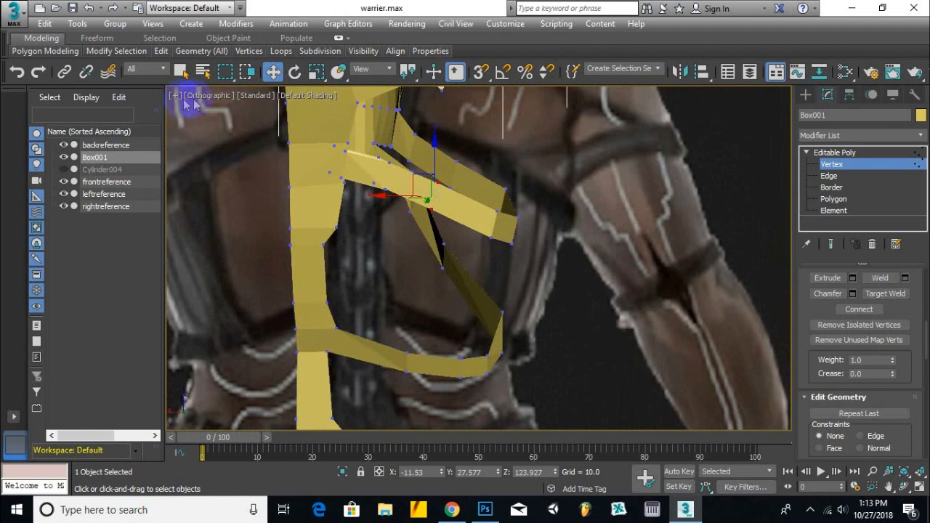
{"action": "left_click", "coordinate": [204, 96]}
{"action": "left_click", "coordinate": [256, 216]}
{"action": "scroll", "coordinate": [325, 255], "scroll_direction": "down", "scroll_amount": 6}
{"action": "scroll", "coordinate": [400, 147], "scroll_direction": "up", "scroll_amount": 4}
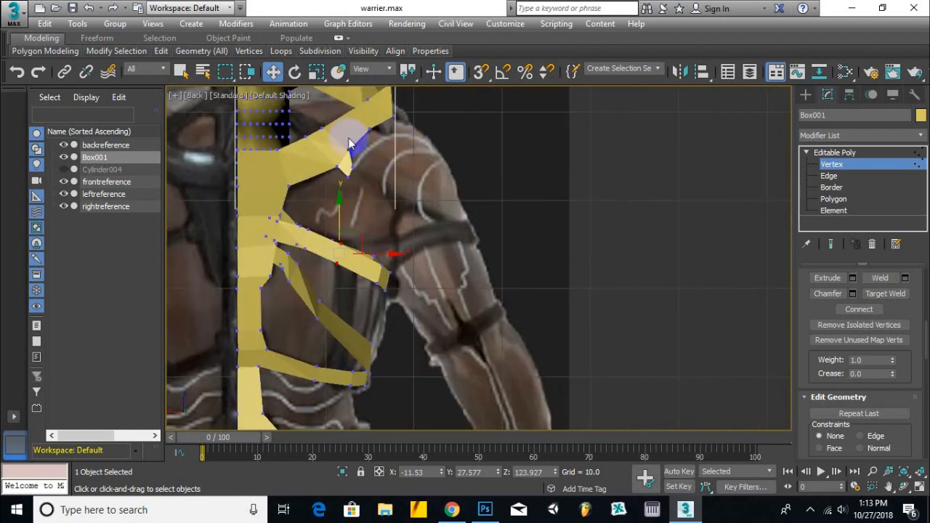
{"action": "scroll", "coordinate": [345, 138], "scroll_direction": "up", "scroll_amount": 3}
{"action": "scroll", "coordinate": [384, 134], "scroll_direction": "down", "scroll_amount": 5}
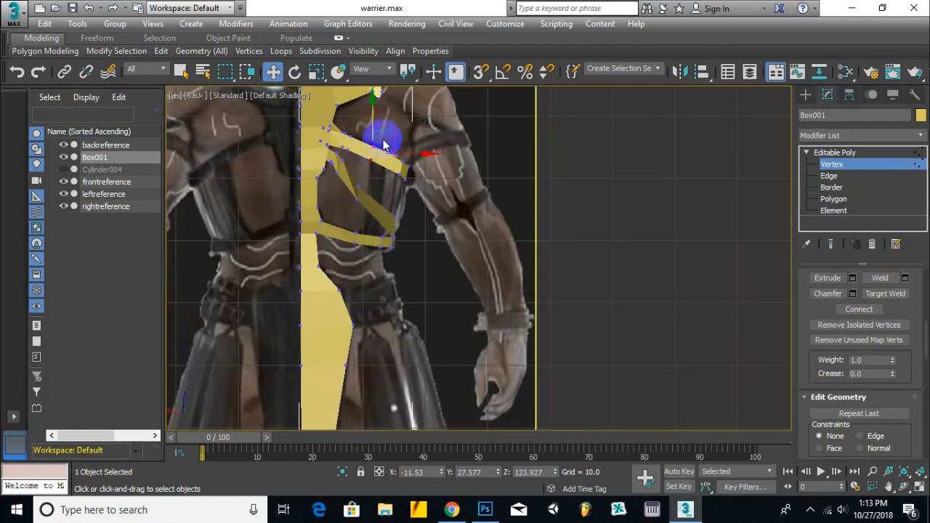
{"action": "mouse_move", "coordinate": [378, 145]}
{"action": "middle_mouse_down", "text": "alt"}
{"action": "mouse_move", "coordinate": [392, 148]}
{"action": "mouse_move", "coordinate": [243, 148]}
{"action": "mouse_move", "coordinate": [380, 150]}
{"action": "middle_mouse_up", "text": "alt"}
{"action": "left_click", "coordinate": [208, 95]}
{"action": "left_click", "coordinate": [222, 218]}
{"action": "scroll", "coordinate": [378, 202], "scroll_direction": "up", "scroll_amount": 3}
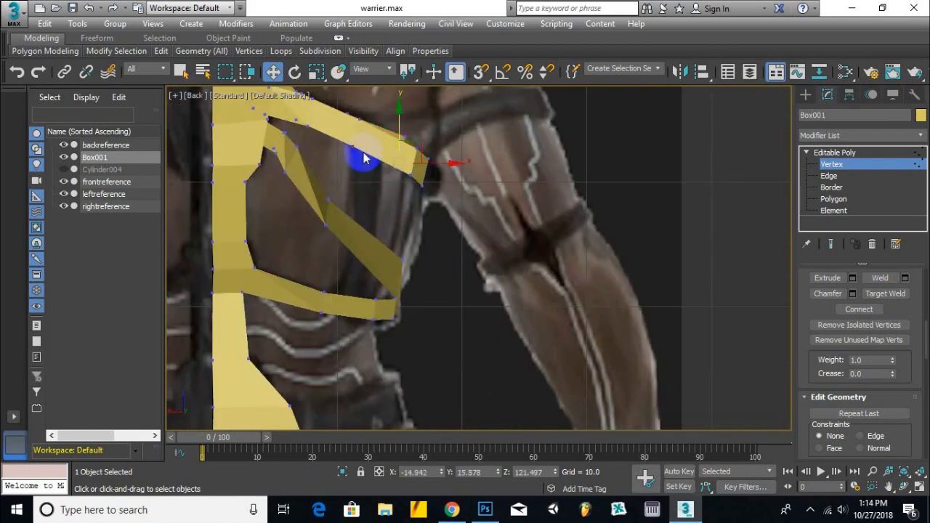
Extrude a polygon on the underside of the upper back strap downwards and place its end at about Z 120 in the back view.
{"action": "middle_click_drag", "start_coordinate": [365, 158], "coordinate": [384, 135], "text": "alt"}
{"action": "key", "text": "4"}
{"action": "scroll", "coordinate": [389, 120], "scroll_direction": "up", "scroll_amount": 5}
{"action": "left_click", "coordinate": [395, 154]}
{"action": "middle_click_drag", "start_coordinate": [394, 155], "coordinate": [388, 157], "text": "alt"}
{"action": "left_click_drag", "start_coordinate": [470, 124], "coordinate": [470, 178]}
{"action": "scroll", "coordinate": [437, 203], "scroll_direction": "down", "scroll_amount": 5}
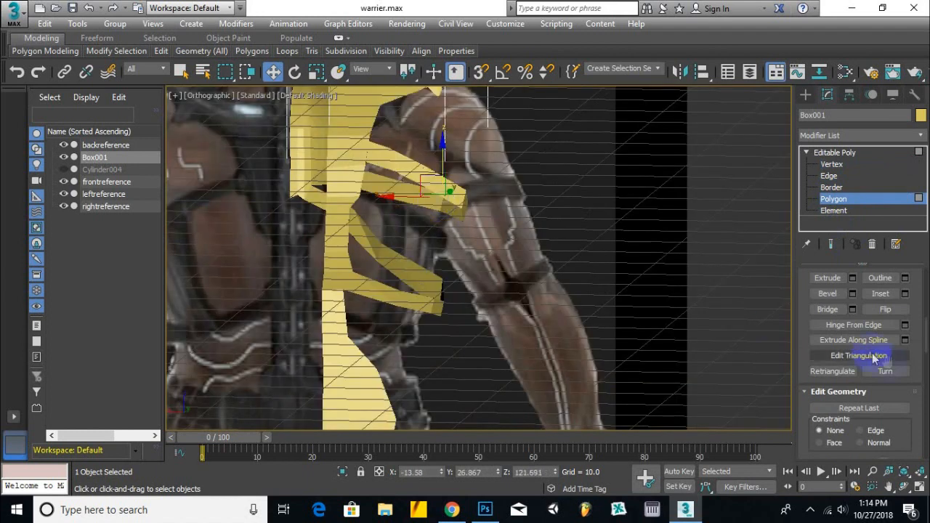
{"action": "left_click", "coordinate": [827, 278]}
{"action": "middle_click_drag", "start_coordinate": [438, 183], "coordinate": [407, 167], "text": "alt"}
{"action": "left_click", "coordinate": [218, 95]}
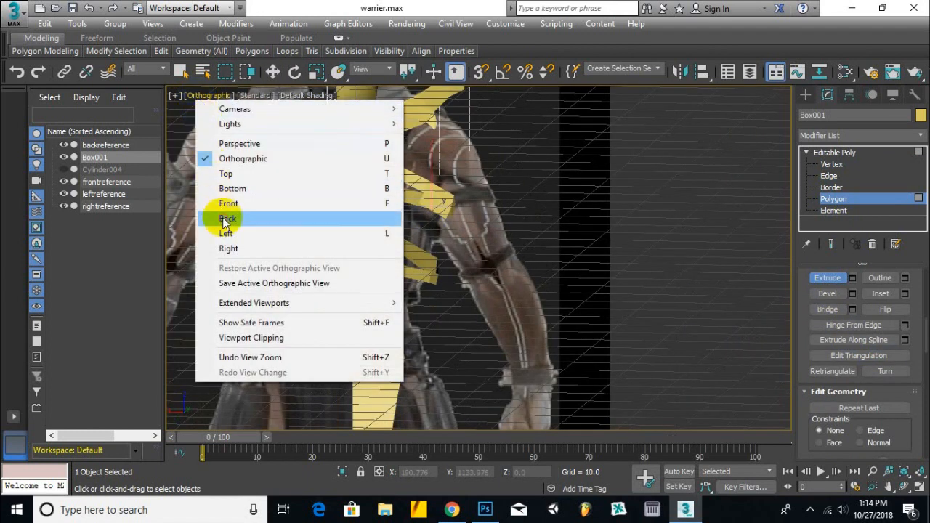
{"action": "left_click", "coordinate": [233, 225]}
{"action": "left_click", "coordinate": [273, 72]}
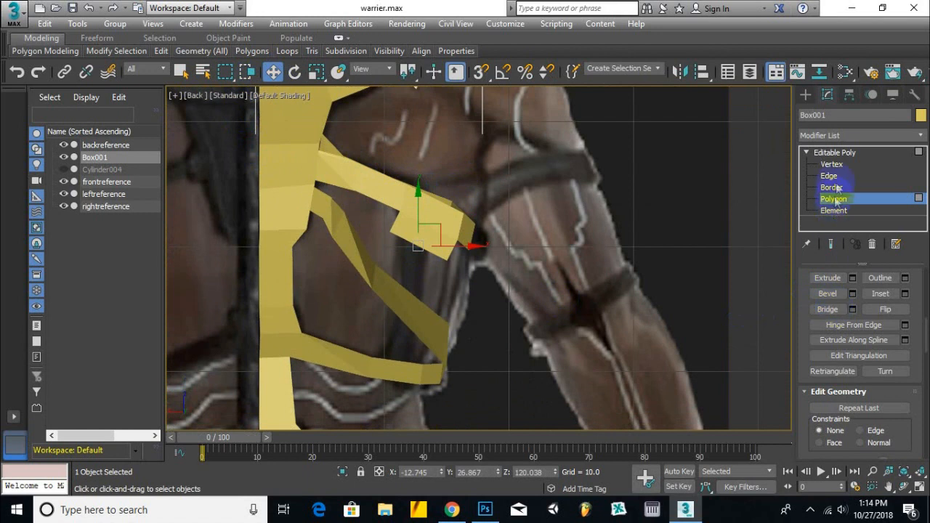
Adjust the end vertices of the short downward segment in the back and left views to turn it into a vertical strip.
{"action": "key", "text": "1"}
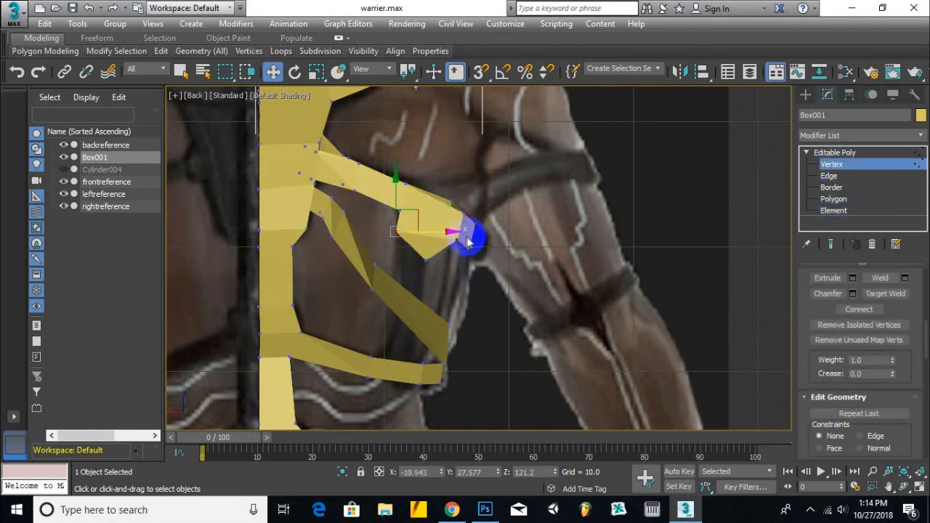
{"action": "mouse_move", "coordinate": [458, 214]}
{"action": "middle_mouse_down", "text": "alt"}
{"action": "mouse_move", "coordinate": [446, 266]}
{"action": "mouse_move", "coordinate": [432, 208]}
{"action": "mouse_move", "coordinate": [498, 197]}
{"action": "mouse_move", "coordinate": [442, 213]}
{"action": "mouse_move", "coordinate": [533, 218]}
{"action": "mouse_move", "coordinate": [471, 216]}
{"action": "middle_mouse_up", "text": "alt"}
{"action": "left_click_drag", "start_coordinate": [387, 204], "coordinate": [378, 204]}
{"action": "middle_click_drag", "start_coordinate": [378, 204], "coordinate": [351, 187], "text": "alt"}
{"action": "left_click_drag", "start_coordinate": [351, 187], "coordinate": [344, 190]}
{"action": "key", "text": "l"}
{"action": "scroll", "coordinate": [465, 182], "scroll_direction": "up", "scroll_amount": 5}
{"action": "left_click_drag", "start_coordinate": [635, 153], "coordinate": [602, 194]}
{"action": "middle_click_drag", "start_coordinate": [603, 194], "coordinate": [550, 152], "text": "alt"}
{"action": "left_click_drag", "start_coordinate": [549, 151], "coordinate": [547, 153]}
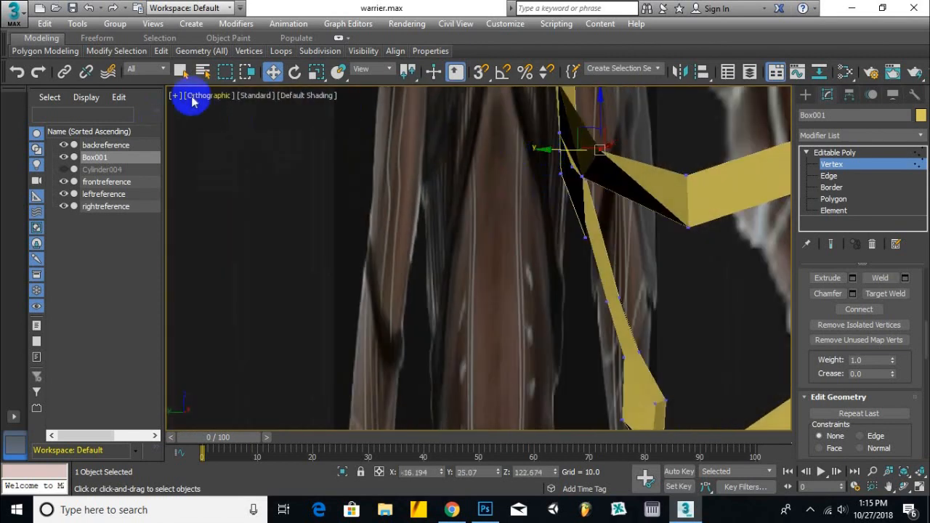
Extrude the vertical strip's end polygon further down and move it to about X -11.8, Y 25.5, Z 115.9.
{"action": "left_click", "coordinate": [193, 98]}
{"action": "left_click", "coordinate": [218, 220]}
{"action": "scroll", "coordinate": [432, 237], "scroll_direction": "down", "scroll_amount": 5}
{"action": "left_click", "coordinate": [839, 189]}
{"action": "left_click", "coordinate": [834, 199]}
{"action": "left_click", "coordinate": [464, 183]}
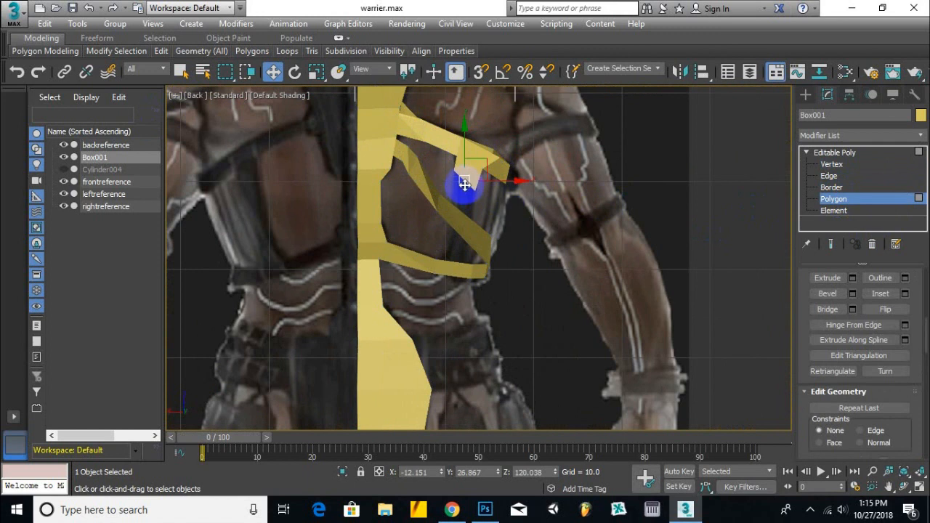
{"action": "left_click", "coordinate": [828, 279]}
{"action": "left_click", "coordinate": [273, 71]}
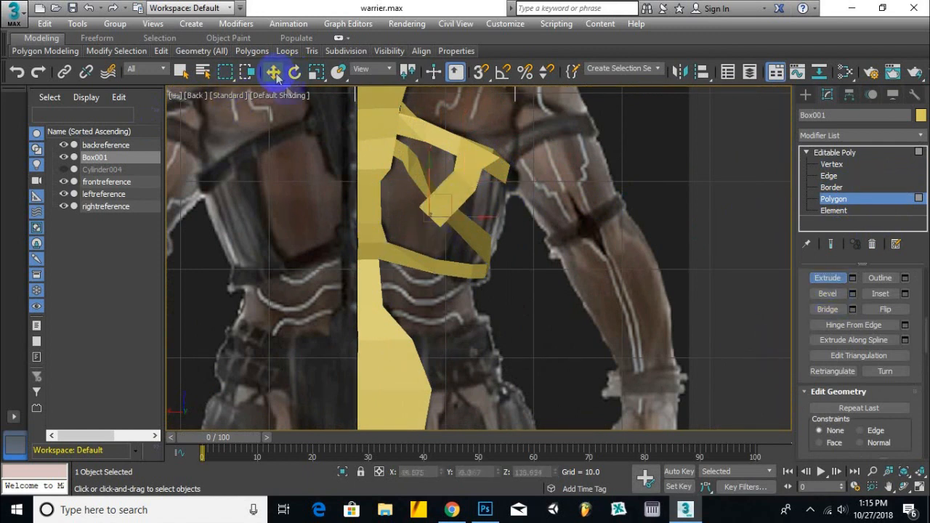
{"action": "middle_click_drag", "start_coordinate": [512, 222], "coordinate": [420, 240], "text": "alt"}
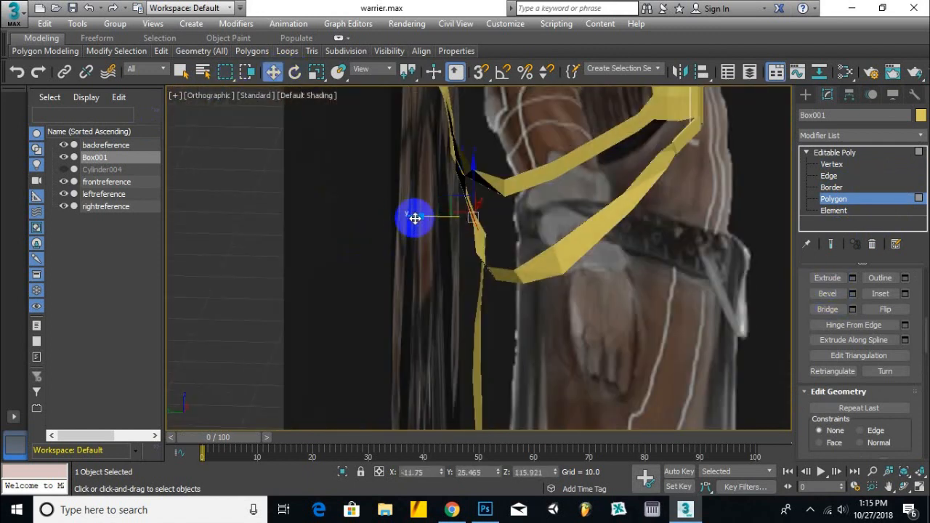
{"action": "key", "text": "l"}
Extrude the vertical strip down towards the lower back strap and place its end polygon at about X -11.6, Z 111.9.
{"action": "left_click", "coordinate": [197, 97]}
{"action": "left_click", "coordinate": [222, 207]}
{"action": "mouse_move", "coordinate": [507, 114]}
{"action": "left_mouse_down"}
{"action": "mouse_move", "coordinate": [501, 168]}
{"action": "mouse_move", "coordinate": [504, 129]}
{"action": "left_mouse_up"}
{"action": "left_click", "coordinate": [830, 277]}
{"action": "left_click_drag", "start_coordinate": [517, 167], "coordinate": [561, 225]}
{"action": "left_click", "coordinate": [272, 73]}
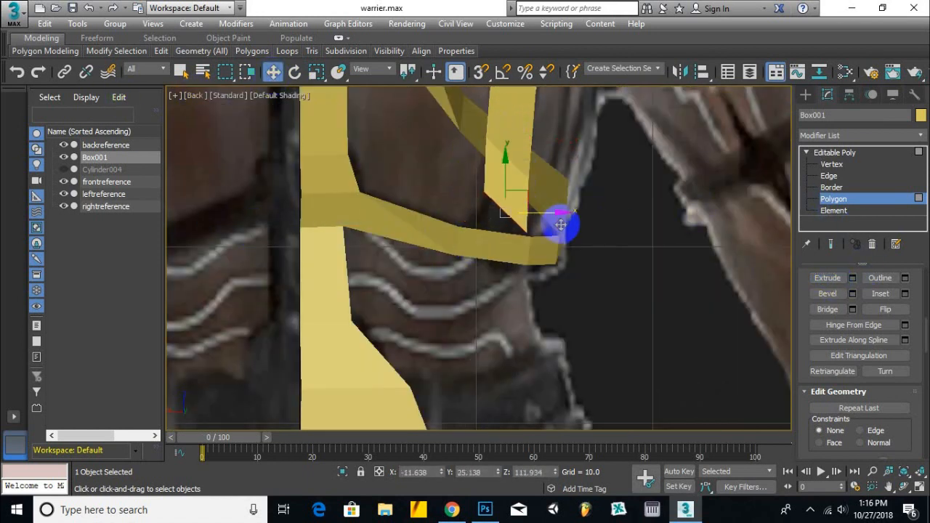
{"action": "key", "text": "l"}
Adjust the vertical strip's lower vertices in the left view to follow the back profile of the reference.
{"action": "left_click", "coordinate": [833, 164]}
{"action": "middle_click_drag", "start_coordinate": [535, 187], "coordinate": [552, 178], "text": "alt"}
{"action": "left_click", "coordinate": [488, 254]}
{"action": "left_click", "coordinate": [482, 206], "text": "ctrl"}
{"action": "key", "text": "l"}
{"action": "scroll", "coordinate": [453, 237], "scroll_direction": "down", "scroll_amount": 2}
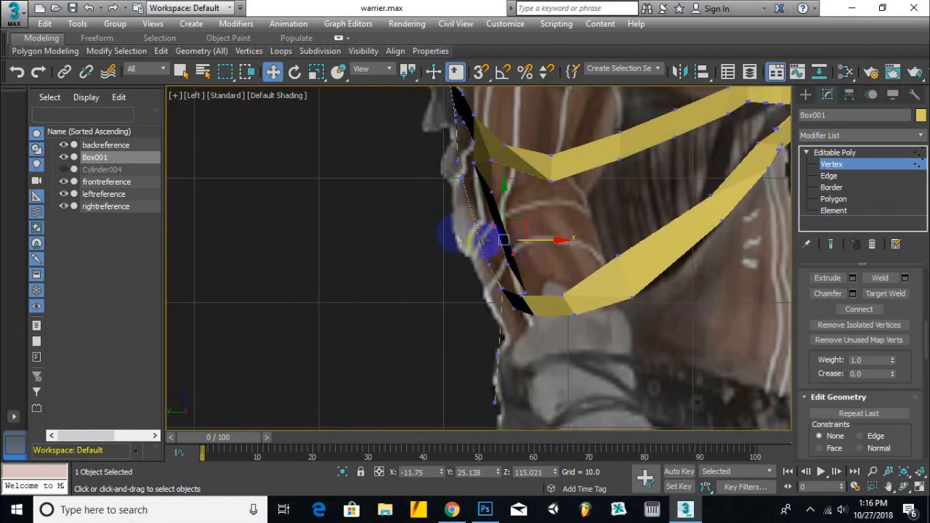
{"action": "scroll", "coordinate": [501, 248], "scroll_direction": "up", "scroll_amount": 2}
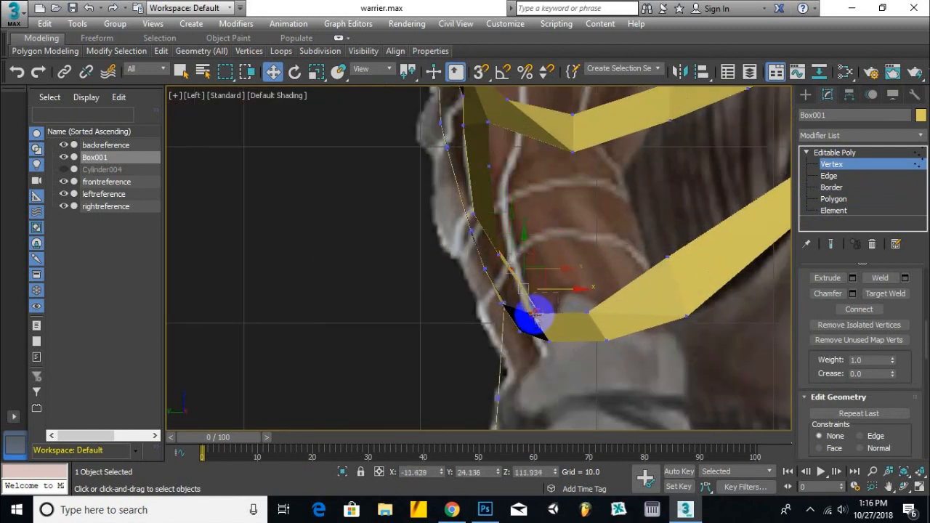
Align the vertical strip's bottom vertices with the upper edge of the lower back strap.
{"action": "middle_click_drag", "start_coordinate": [547, 303], "coordinate": [506, 320], "text": "alt"}
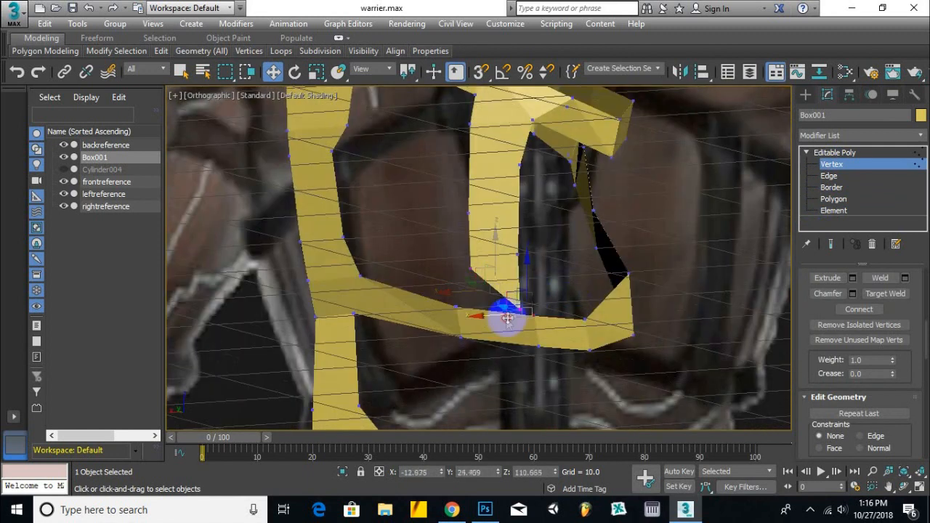
{"action": "middle_click_drag", "start_coordinate": [518, 284], "coordinate": [471, 354], "text": "alt"}
{"action": "middle_click_drag", "start_coordinate": [503, 320], "coordinate": [543, 296], "text": "alt"}
{"action": "left_click", "coordinate": [204, 104]}
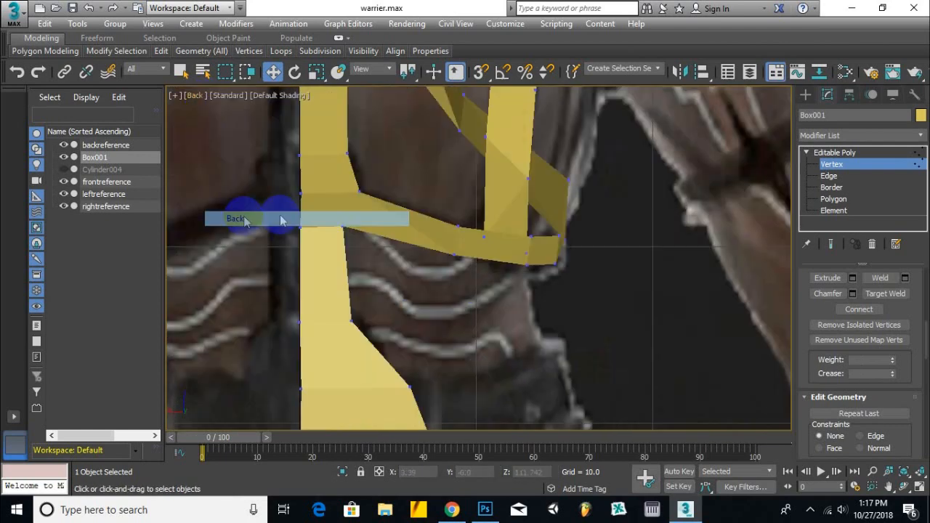
{"action": "left_click", "coordinate": [281, 215]}
{"action": "middle_click_drag", "start_coordinate": [471, 279], "coordinate": [534, 269], "text": "alt"}
Examine the vertical strip and the waist area against the reference in the back view.
{"action": "left_click", "coordinate": [209, 95]}
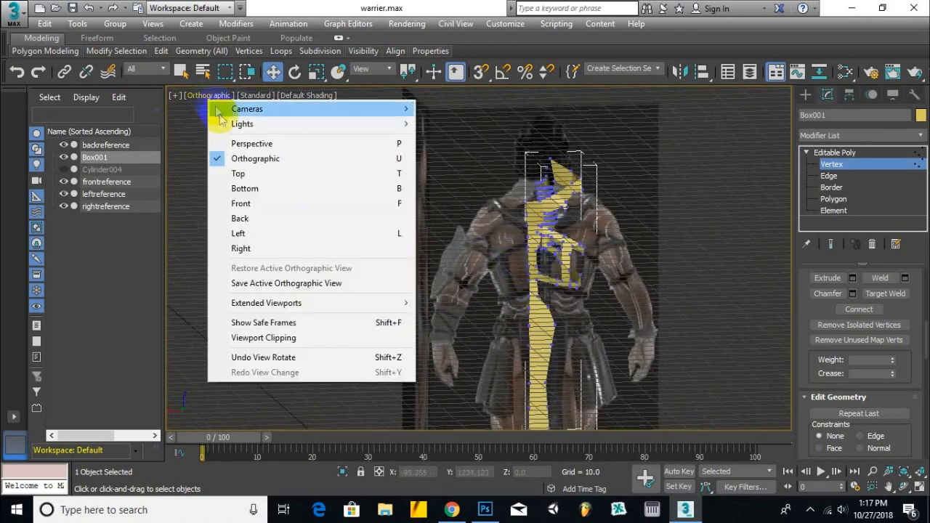
{"action": "left_click", "coordinate": [240, 215]}
{"action": "mouse_move", "coordinate": [432, 261]}
{"action": "middle_mouse_down", "text": "alt"}
{"action": "mouse_move", "coordinate": [332, 301]}
{"action": "mouse_move", "coordinate": [430, 272]}
{"action": "middle_mouse_up", "text": "alt"}
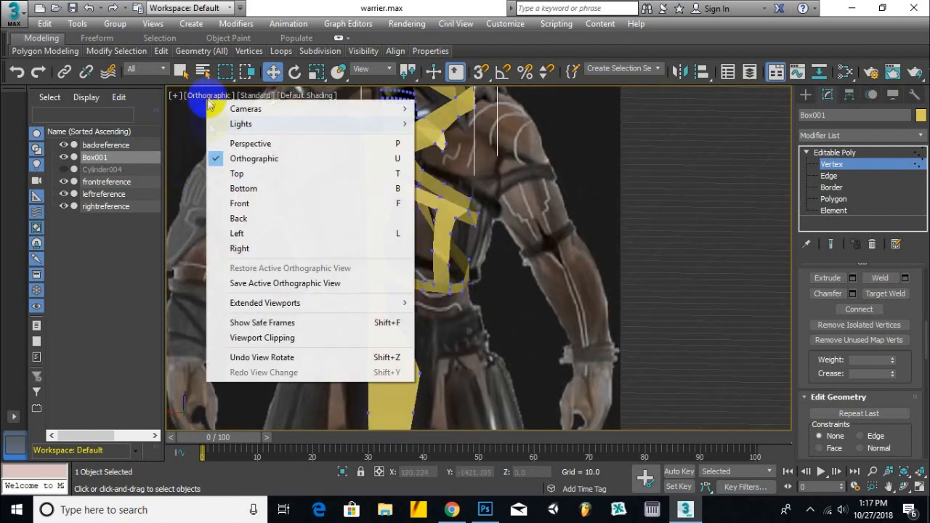
{"action": "left_click", "coordinate": [239, 219]}
{"action": "scroll", "coordinate": [427, 291], "scroll_direction": "up", "scroll_amount": 2}
{"action": "middle_click_drag", "start_coordinate": [432, 363], "coordinate": [384, 216]}
{"action": "middle_click_drag", "start_coordinate": [370, 272], "coordinate": [377, 427]}
{"action": "scroll", "coordinate": [378, 226], "scroll_direction": "up", "scroll_amount": 2}
{"action": "middle_click_drag", "start_coordinate": [378, 226], "coordinate": [294, 238], "text": "alt"}
Extrude the central strip's side polygon outwards at belt height and move its end to about X -11.8, Y 24.8, Z 99.6.
{"action": "left_click", "coordinate": [833, 199]}
{"action": "scroll", "coordinate": [268, 230], "scroll_direction": "up", "scroll_amount": 2}
{"action": "left_click", "coordinate": [268, 230]}
{"action": "middle_click_drag", "start_coordinate": [243, 193], "coordinate": [421, 287], "text": "alt"}
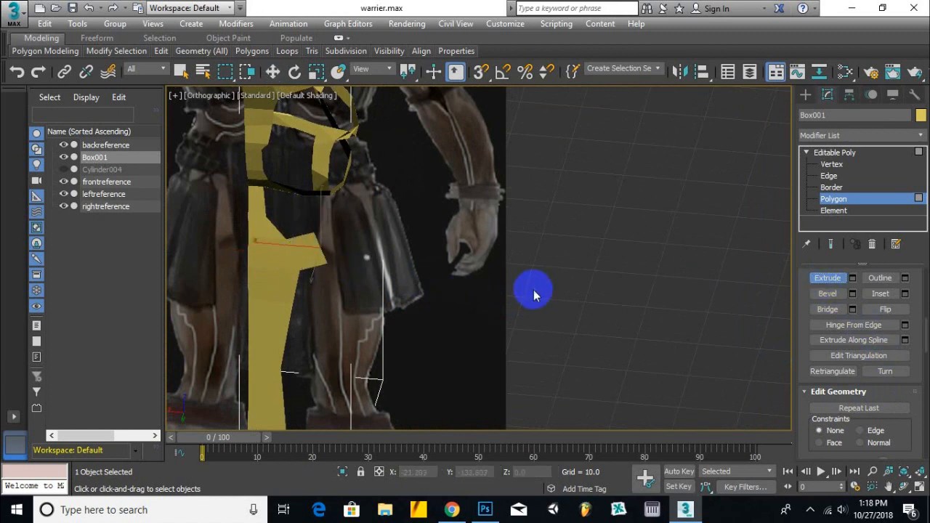
{"action": "left_click", "coordinate": [209, 95]}
{"action": "left_click", "coordinate": [233, 216]}
{"action": "left_click", "coordinate": [273, 71]}
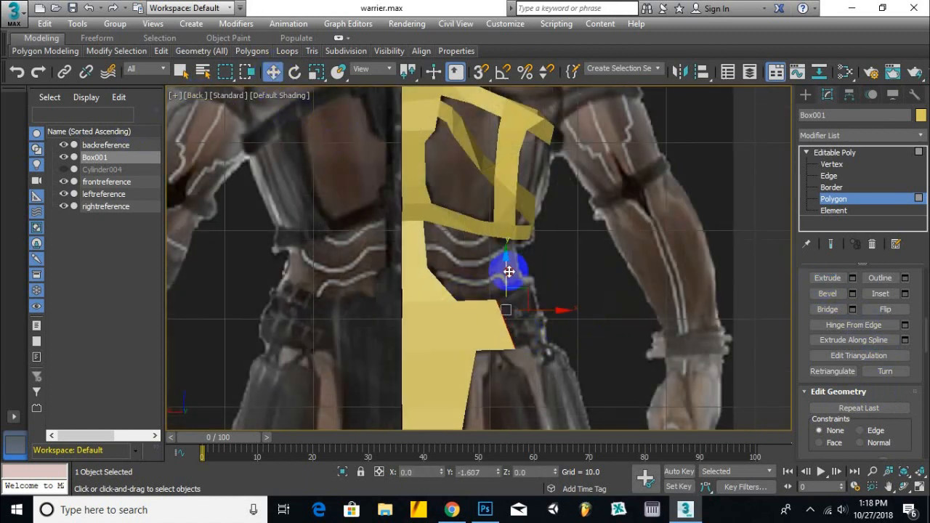
{"action": "key", "text": "l"}
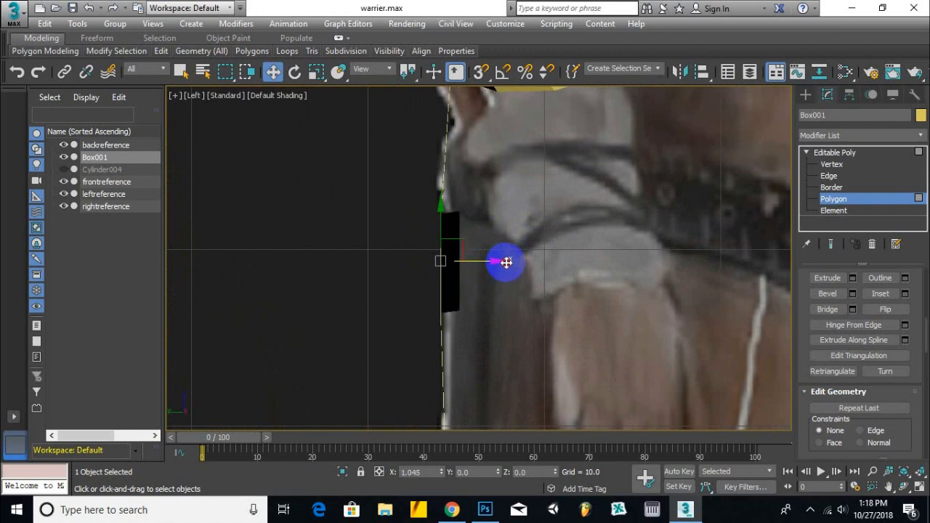
{"action": "scroll", "coordinate": [458, 225], "scroll_direction": "down", "scroll_amount": 5}
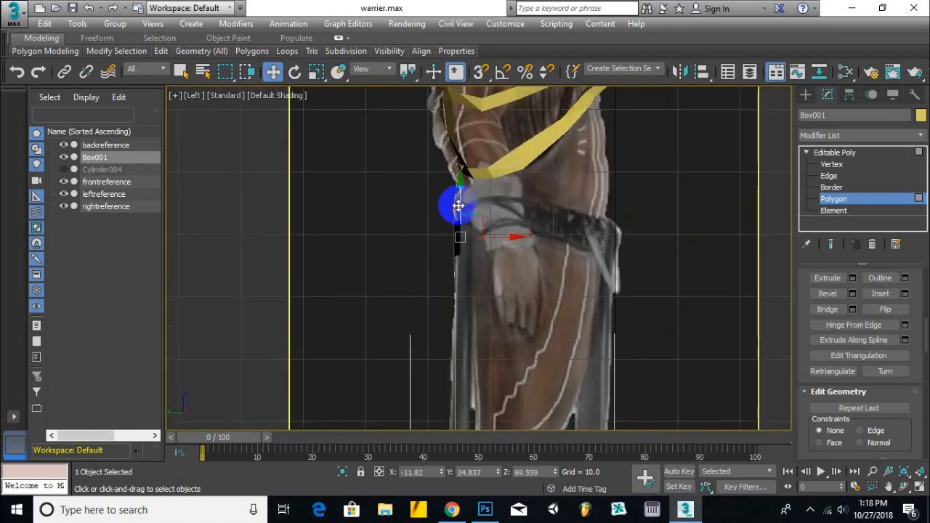
Select the vertices around the belt segment and raise them to about Z 102.6.
{"action": "middle_click_drag", "start_coordinate": [457, 209], "coordinate": [370, 216], "text": "alt"}
{"action": "key", "text": "1"}
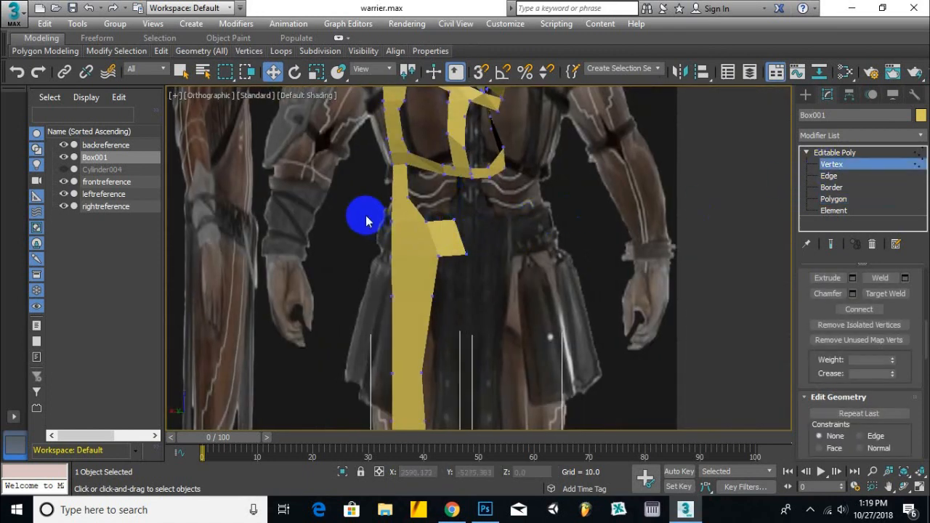
{"action": "middle_click_drag", "start_coordinate": [489, 270], "coordinate": [370, 193], "text": "alt"}
{"action": "left_click_drag", "start_coordinate": [371, 193], "coordinate": [455, 263]}
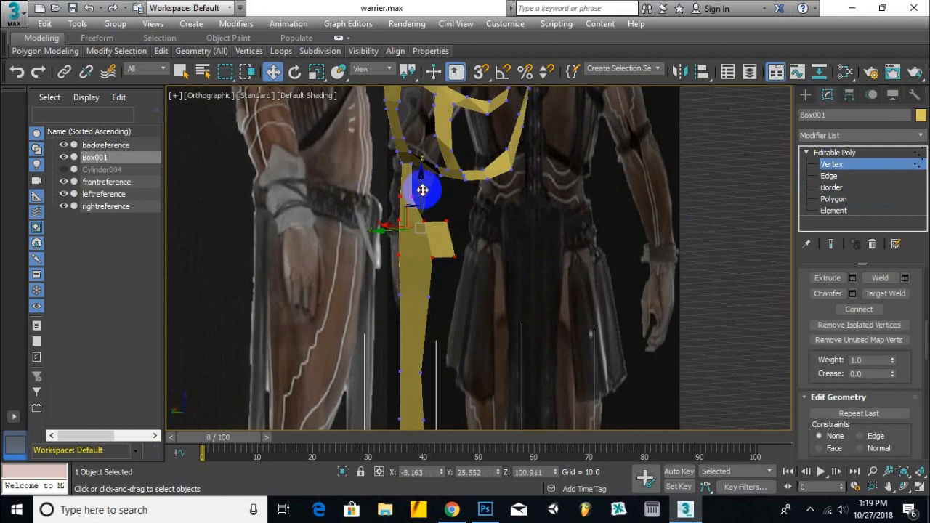
{"action": "key", "text": "f"}
Extrude the belt segment's end polygon outwards and move it to about X -14.5, Y 19.5, Z 101.7 to wrap around the hip.
{"action": "left_click", "coordinate": [193, 96]}
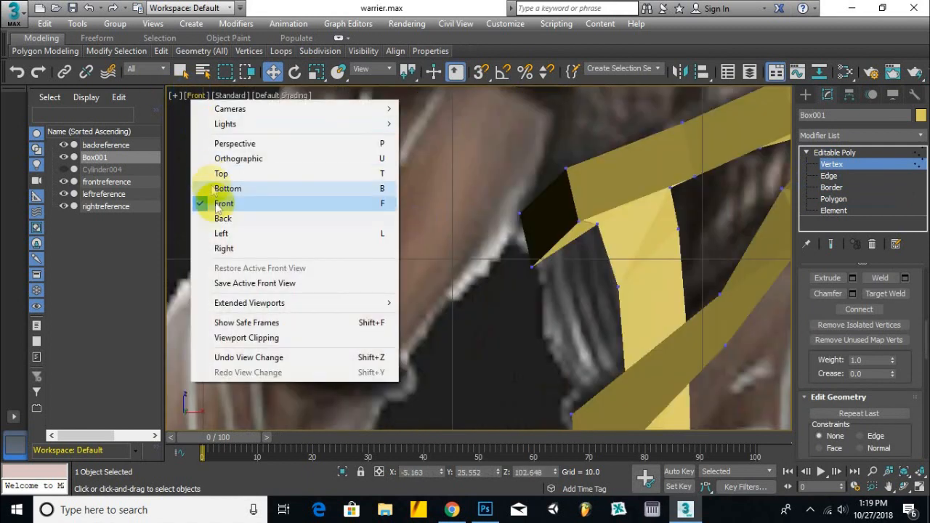
{"action": "left_click", "coordinate": [232, 220]}
{"action": "left_click", "coordinate": [833, 199]}
{"action": "left_click", "coordinate": [827, 277]}
{"action": "left_click", "coordinate": [420, 275]}
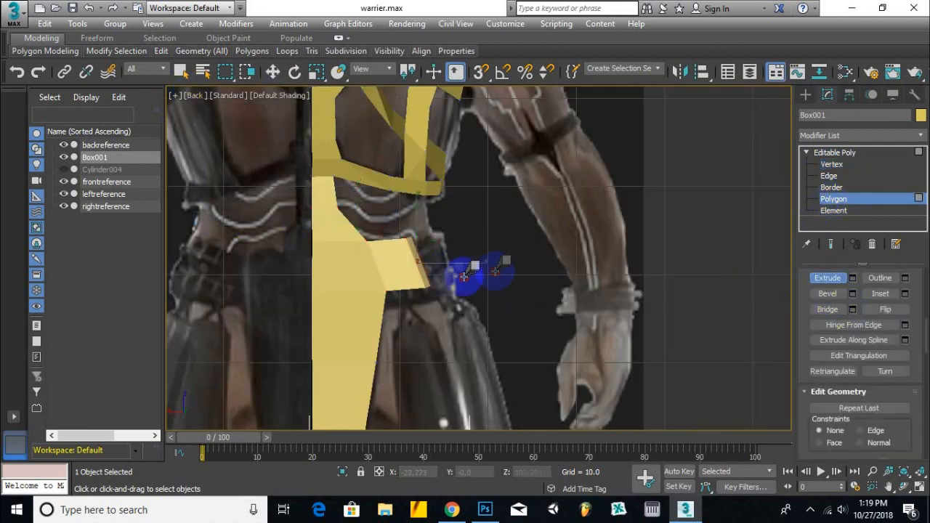
{"action": "key", "text": "w"}
{"action": "key", "text": "l"}
{"action": "scroll", "coordinate": [527, 342], "scroll_direction": "up", "scroll_amount": 3}
{"action": "scroll", "coordinate": [550, 341], "scroll_direction": "down", "scroll_amount": 5}
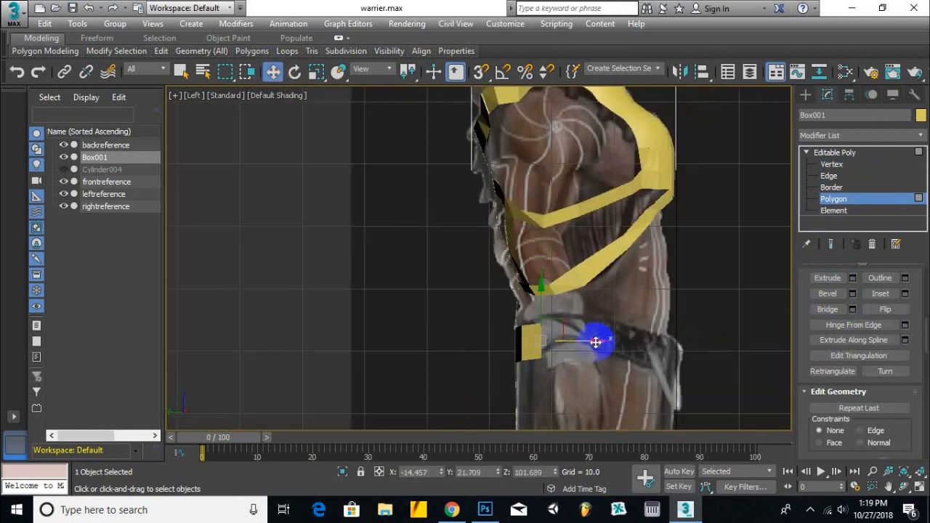
{"action": "middle_click_drag", "start_coordinate": [568, 343], "coordinate": [492, 345], "text": "alt"}
Adjust the vertices of the belt strip's outer end from the side.
{"action": "left_click", "coordinate": [830, 164]}
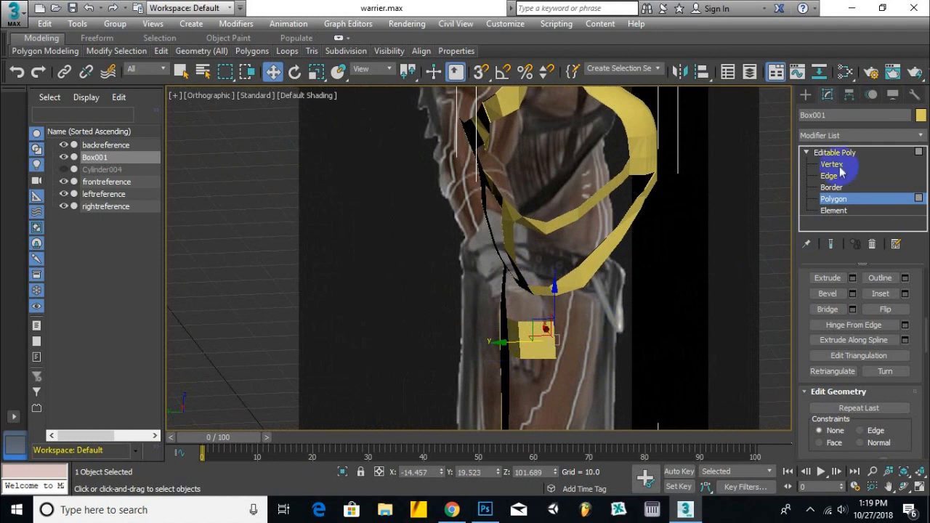
{"action": "left_click", "coordinate": [514, 389]}
{"action": "left_click_drag", "start_coordinate": [514, 387], "coordinate": [512, 385]}
Extrude the belt strip's end polygon one more segment outwards around the hip in the back view.
{"action": "key", "text": "4"}
{"action": "key", "text": "shift+e"}
{"action": "scroll", "coordinate": [554, 349], "scroll_direction": "up", "scroll_amount": 2}
{"action": "left_click", "coordinate": [215, 102]}
{"action": "left_click", "coordinate": [454, 296]}
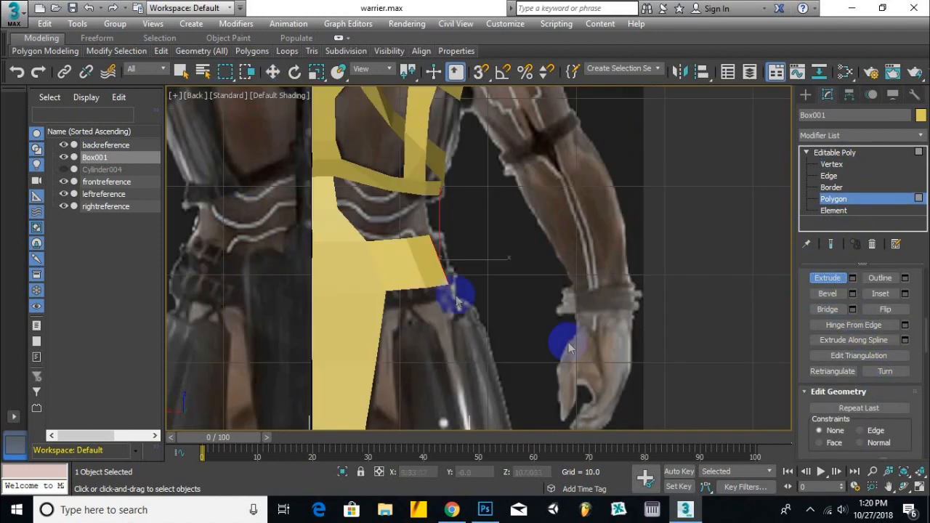
{"action": "left_click_drag", "start_coordinate": [450, 268], "coordinate": [416, 283]}
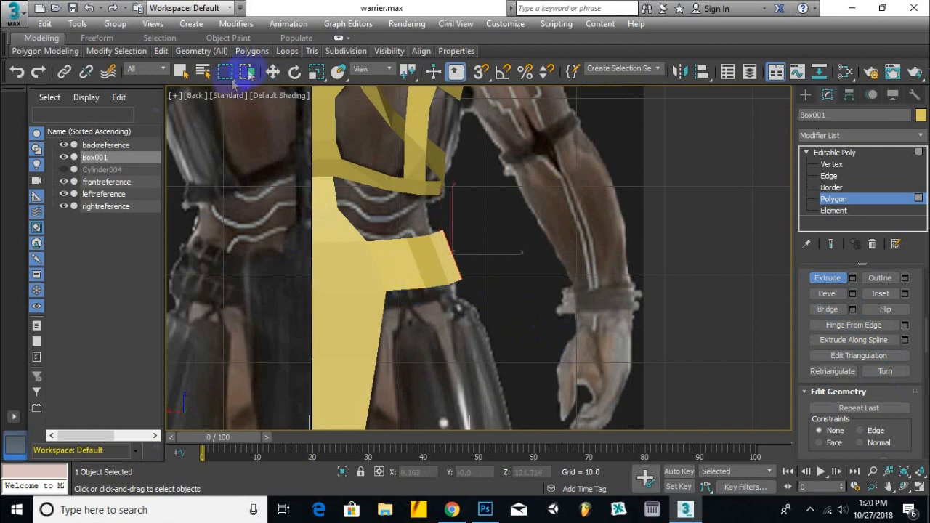
Move the belt strip's end polygon inwards to about X -14.0 to follow the hip in the front reference.
{"action": "key", "text": "w"}
{"action": "key", "text": "l"}
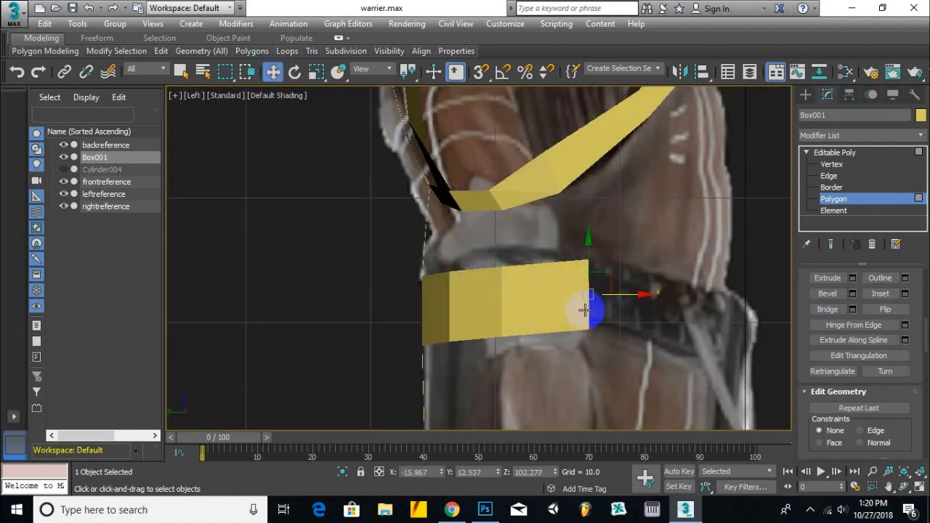
{"action": "key", "text": "f"}
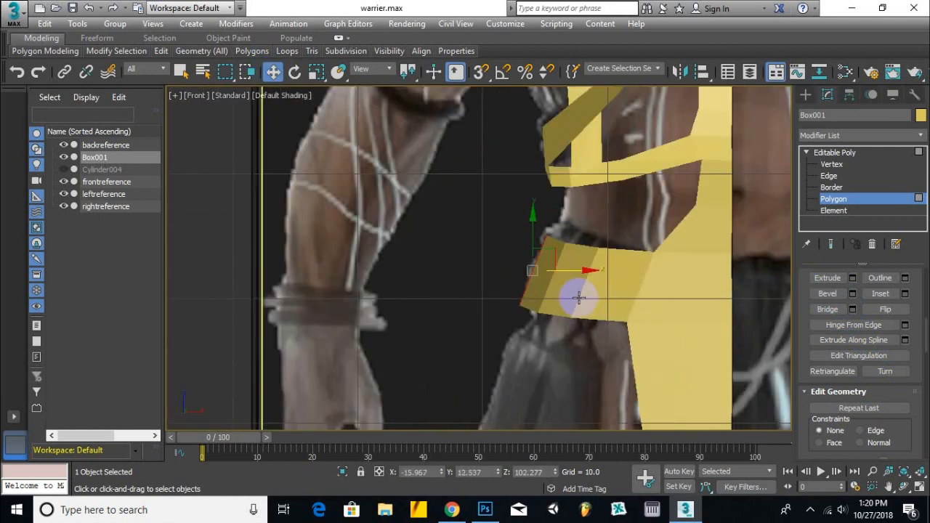
{"action": "scroll", "coordinate": [613, 282], "scroll_direction": "down", "scroll_amount": 4}
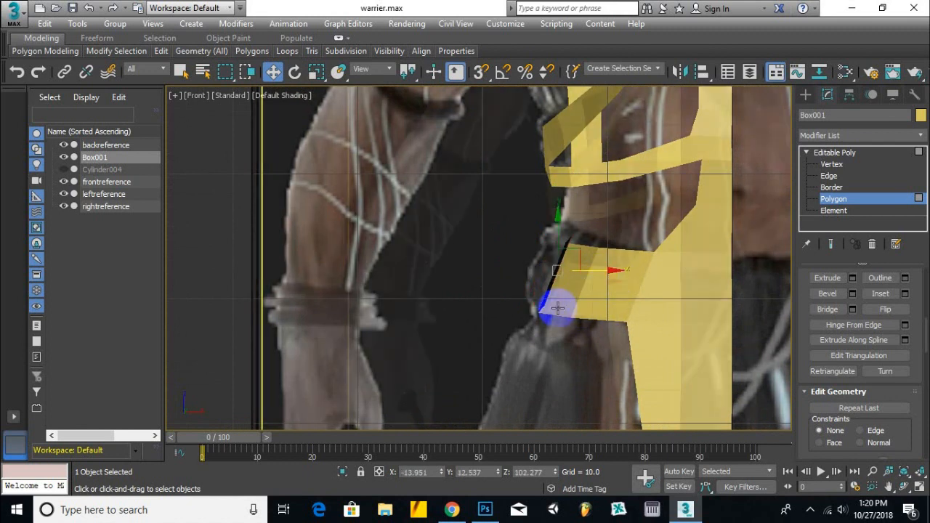
Select the vertices at the belt strip's end and adjust the upper one to about X -14.0, Y 18.6, Z 105.5.
{"action": "key", "text": "1"}
{"action": "left_click_drag", "start_coordinate": [509, 238], "coordinate": [566, 363]}
{"action": "left_click_drag", "start_coordinate": [608, 283], "coordinate": [609, 266]}
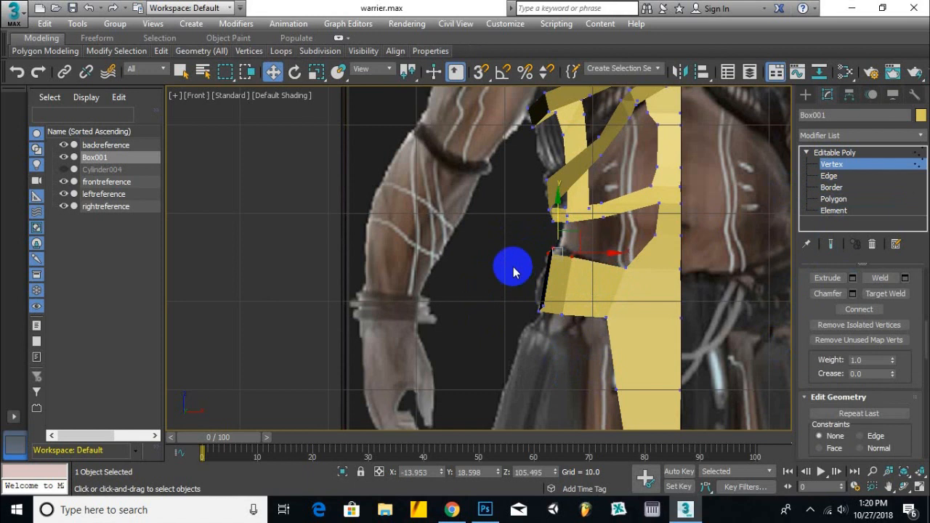
{"action": "scroll", "coordinate": [545, 349], "scroll_direction": "down", "scroll_amount": 4}
Extrude the belt's end polygon another segment towards the back and move it to about X -13.7, Y 6.2, Z 102.5.
{"action": "key", "text": "4"}
{"action": "middle_click_drag", "start_coordinate": [543, 367], "coordinate": [593, 296], "text": "alt"}
{"action": "key", "text": "l"}
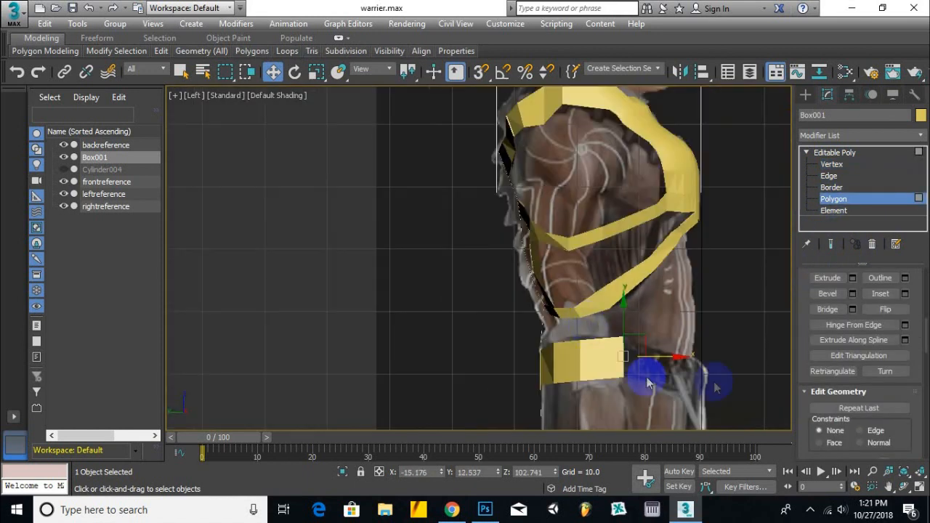
{"action": "left_click", "coordinate": [829, 279]}
{"action": "scroll", "coordinate": [631, 359], "scroll_direction": "up", "scroll_amount": 3}
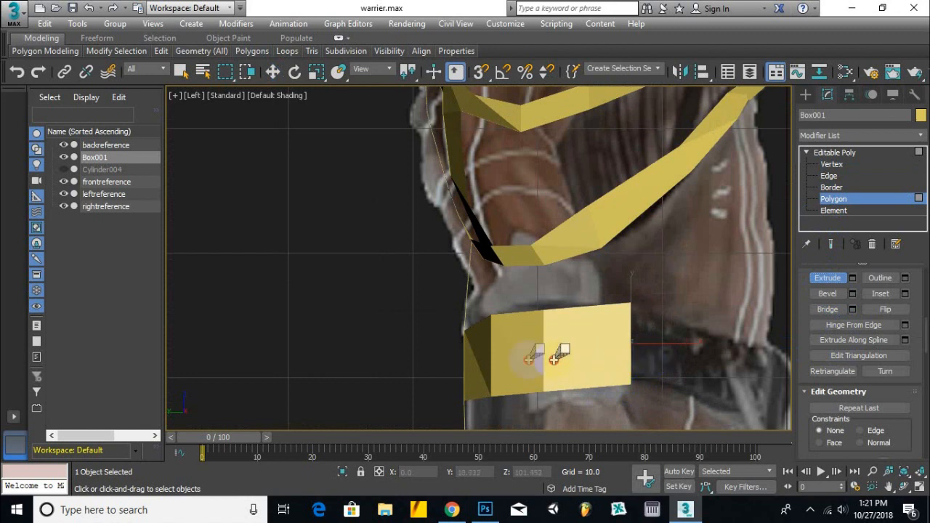
{"action": "left_click_drag", "start_coordinate": [631, 355], "coordinate": [631, 320]}
{"action": "scroll", "coordinate": [697, 351], "scroll_direction": "down", "scroll_amount": 3}
{"action": "middle_click_drag", "start_coordinate": [697, 351], "coordinate": [742, 363], "text": "alt"}
{"action": "left_click", "coordinate": [272, 72]}
{"action": "left_click_drag", "start_coordinate": [586, 337], "coordinate": [612, 349]}
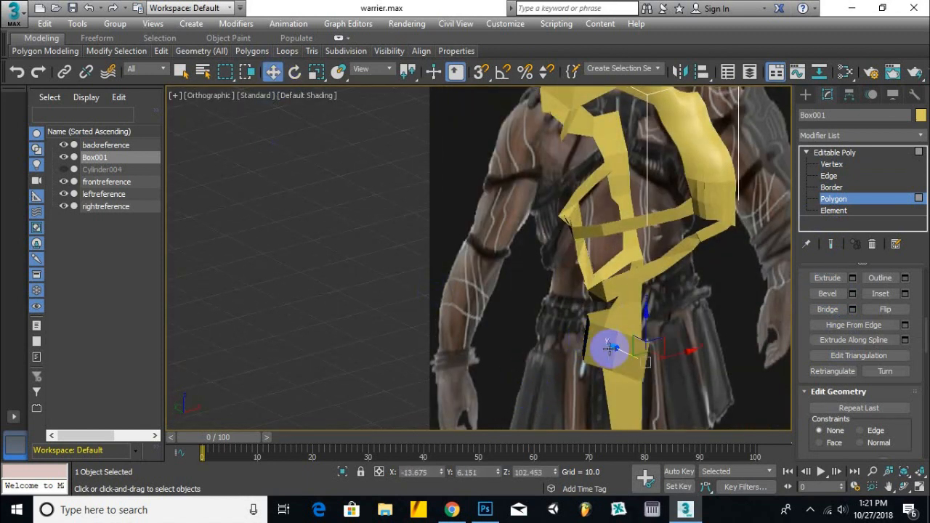
Reposition the new belt end in the side view to about Y 3.6 and adjust its height to follow the sloping belt.
{"action": "key", "text": "l"}
{"action": "scroll", "coordinate": [738, 368], "scroll_direction": "up", "scroll_amount": 3}
{"action": "scroll", "coordinate": [738, 369], "scroll_direction": "down", "scroll_amount": 2}
{"action": "left_click_drag", "start_coordinate": [671, 264], "coordinate": [695, 270]}
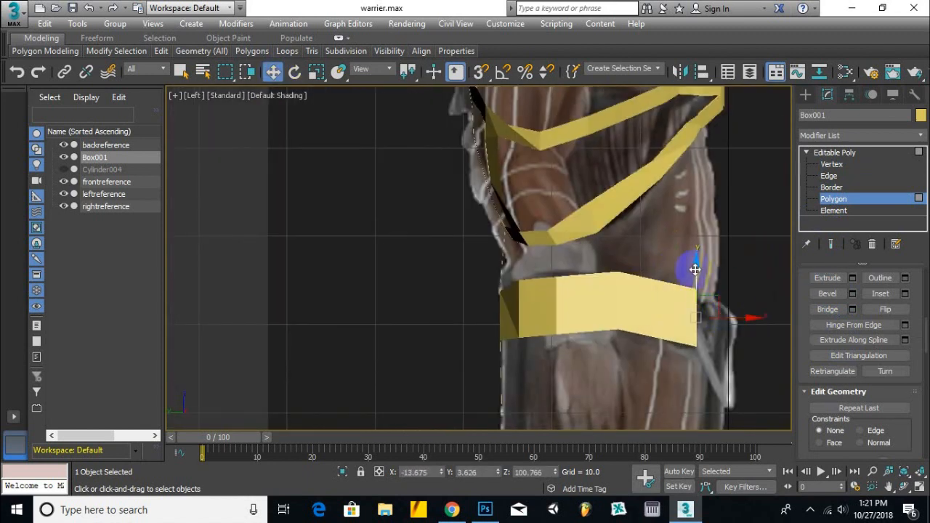
{"action": "key", "text": "f"}
{"action": "scroll", "coordinate": [548, 294], "scroll_direction": "up", "scroll_amount": 3}
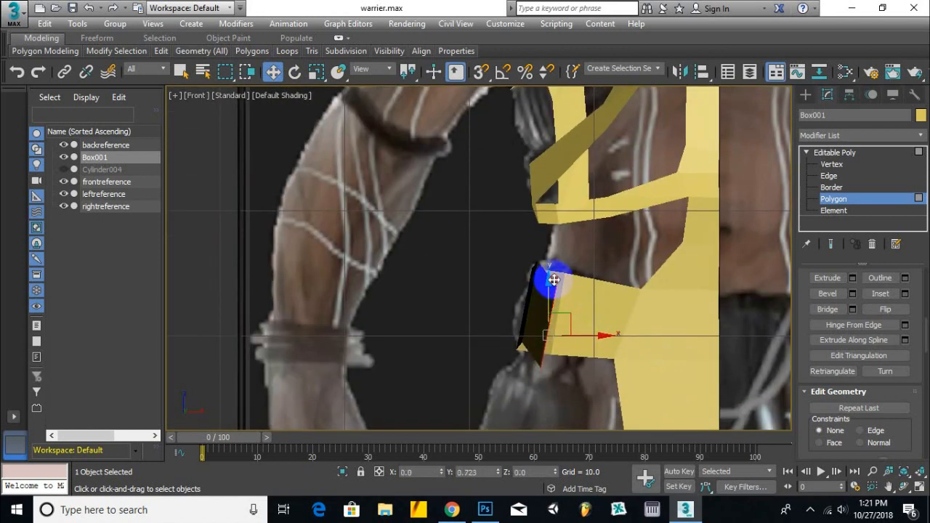
{"action": "key", "text": "l"}
{"action": "scroll", "coordinate": [553, 296], "scroll_direction": "up", "scroll_amount": 3}
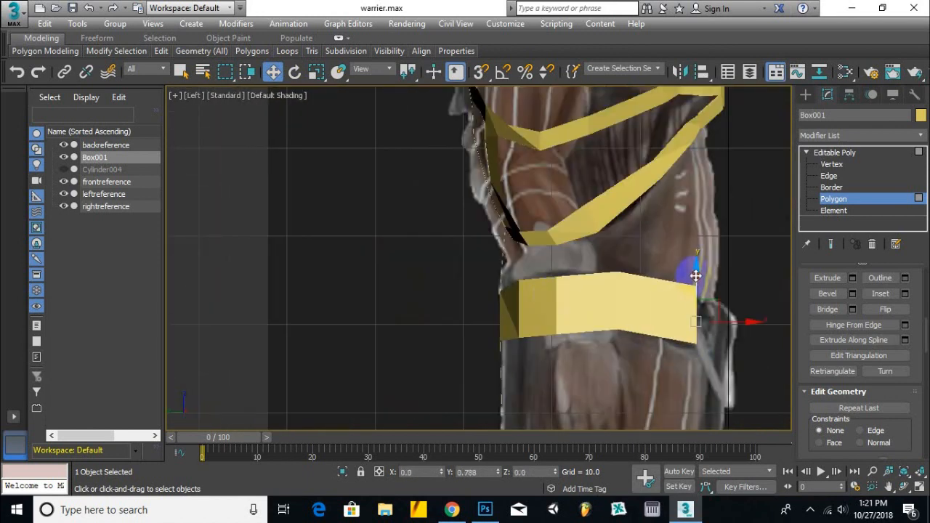
Extrude the belt's end polygon around the rear hip and move it to about X -7.9, Y 1.1, Z 99.9.
{"action": "left_click", "coordinate": [828, 278]}
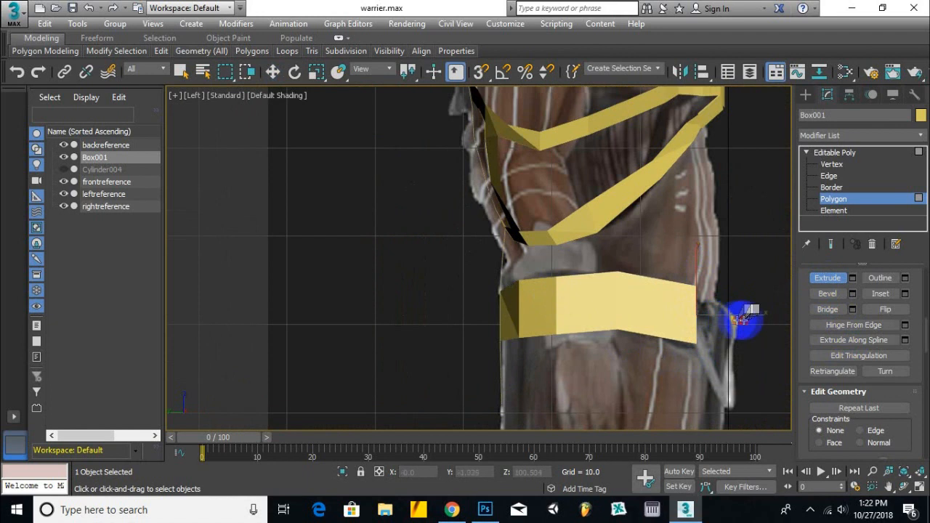
{"action": "left_click", "coordinate": [273, 72]}
{"action": "left_click_drag", "start_coordinate": [749, 314], "coordinate": [770, 325]}
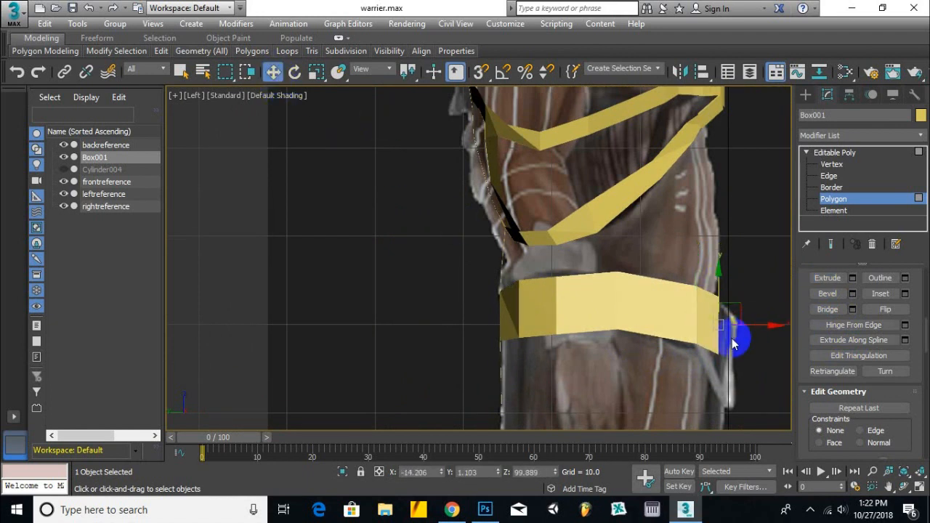
{"action": "key", "text": "f"}
{"action": "middle_click_drag", "start_coordinate": [644, 328], "coordinate": [596, 363], "text": "alt"}
{"action": "scroll", "coordinate": [585, 324], "scroll_direction": "up", "scroll_amount": 3}
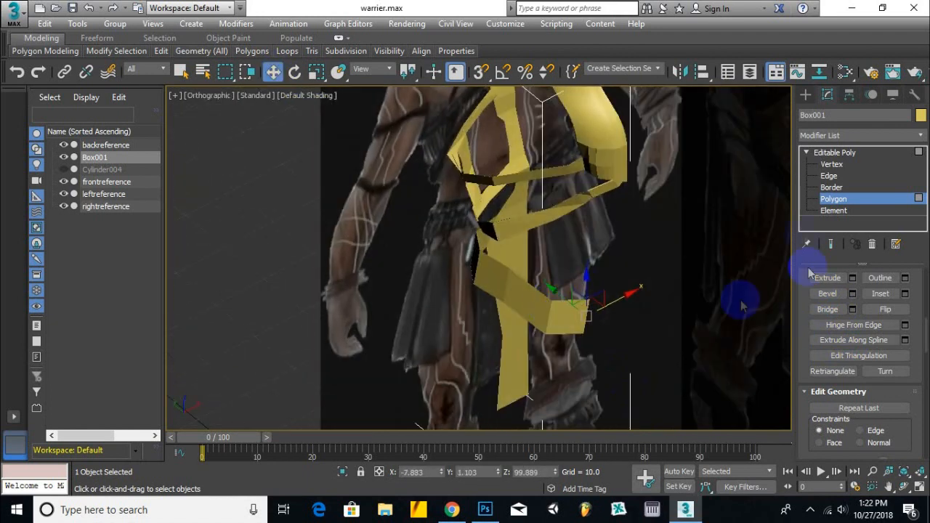
Adjust the upper and lower vertices of the belt's rear end to place it at about X -7.1, Y 1.4.
{"action": "key", "text": "1"}
{"action": "middle_click_drag", "start_coordinate": [545, 333], "coordinate": [544, 339], "text": "alt"}
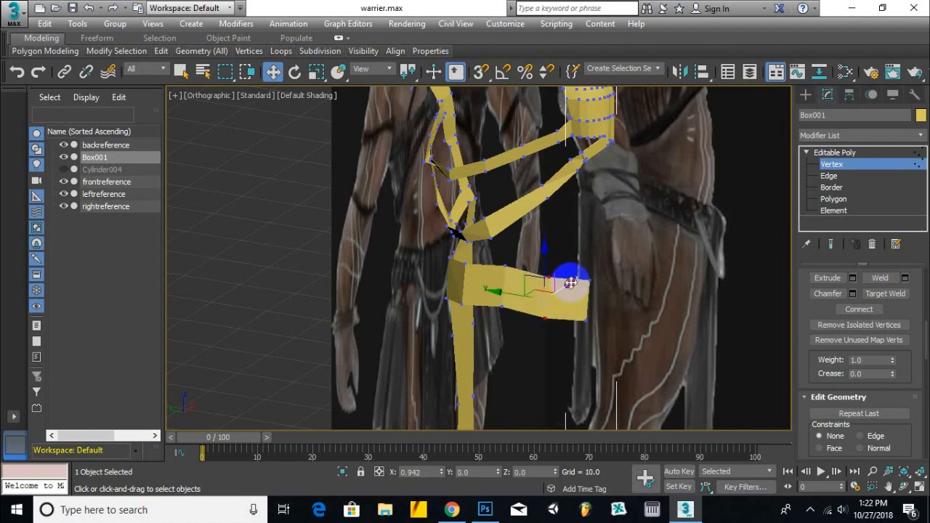
{"action": "key", "text": "f"}
{"action": "scroll", "coordinate": [585, 352], "scroll_direction": "up", "scroll_amount": 3}
{"action": "mouse_move", "coordinate": [586, 352]}
{"action": "middle_mouse_down", "text": "alt"}
{"action": "mouse_move", "coordinate": [602, 330]}
{"action": "mouse_move", "coordinate": [590, 334]}
{"action": "middle_mouse_up", "text": "alt"}
{"action": "left_click", "coordinate": [594, 328]}
{"action": "middle_click_drag", "start_coordinate": [618, 276], "coordinate": [603, 284], "text": "alt"}
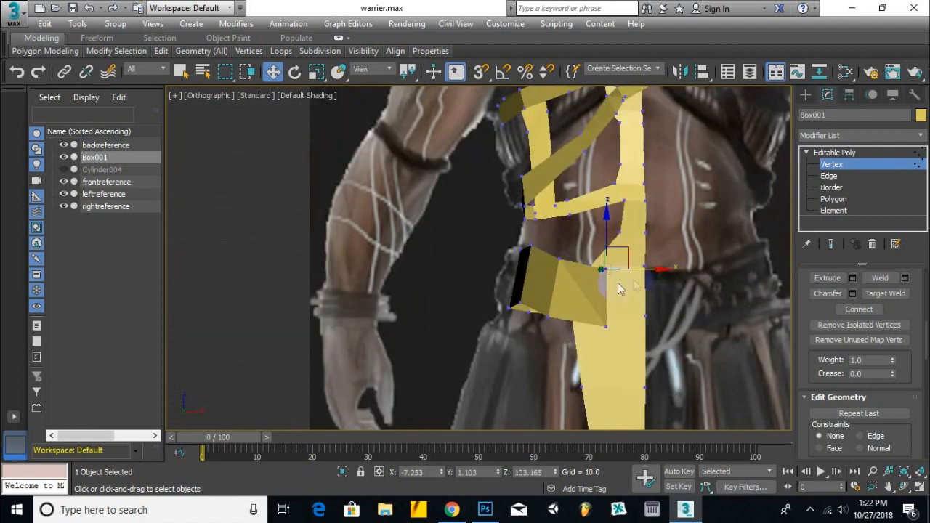
{"action": "left_click", "coordinate": [607, 274]}
{"action": "middle_click_drag", "start_coordinate": [657, 267], "coordinate": [553, 352], "text": "alt"}
{"action": "left_click_drag", "start_coordinate": [652, 246], "coordinate": [650, 247]}
Extrude the belt's rear end polygon to the back centreline at about X -0.6 and adjust its depth and corner vertices from the side.
{"action": "left_click", "coordinate": [834, 198]}
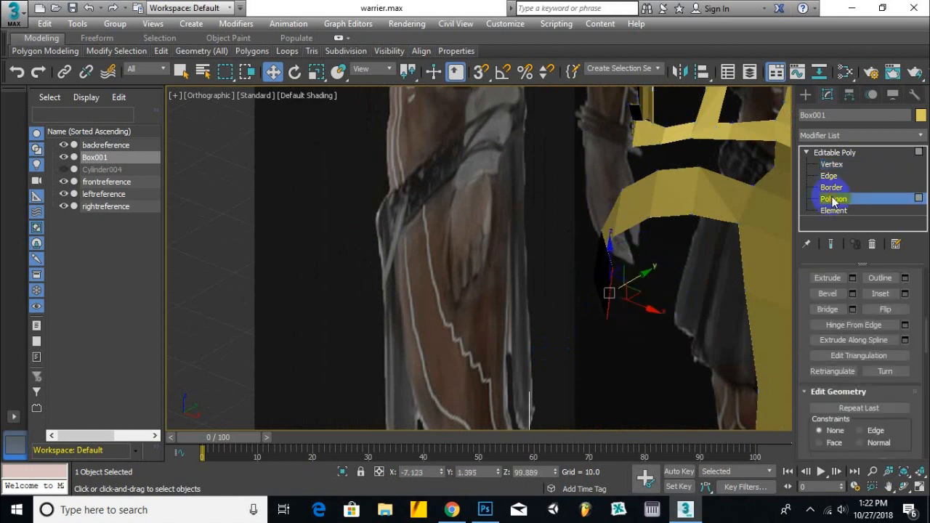
{"action": "key", "text": "f"}
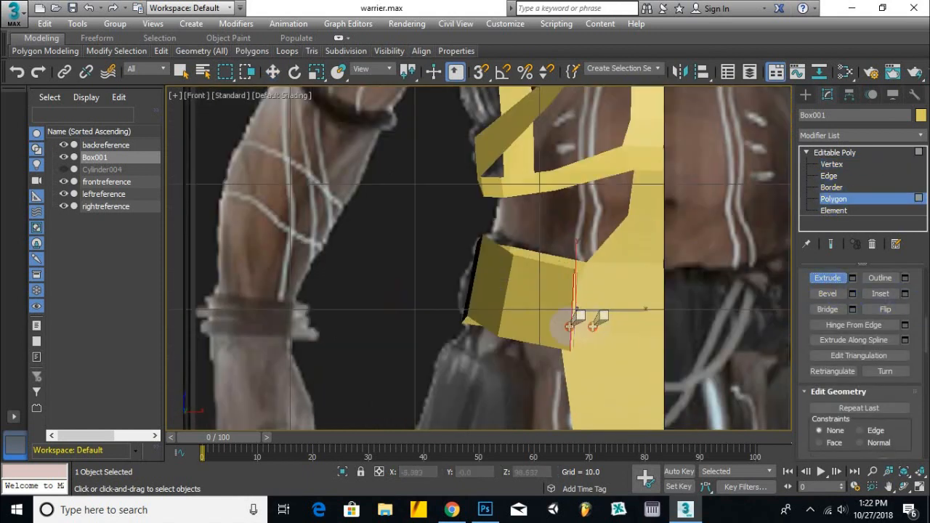
{"action": "middle_click_drag", "start_coordinate": [655, 311], "coordinate": [676, 185]}
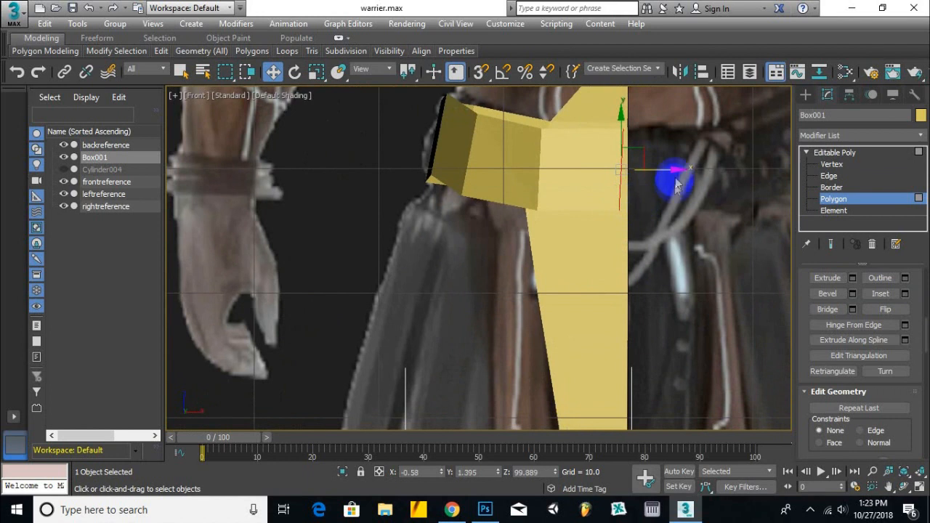
{"action": "key", "text": "l"}
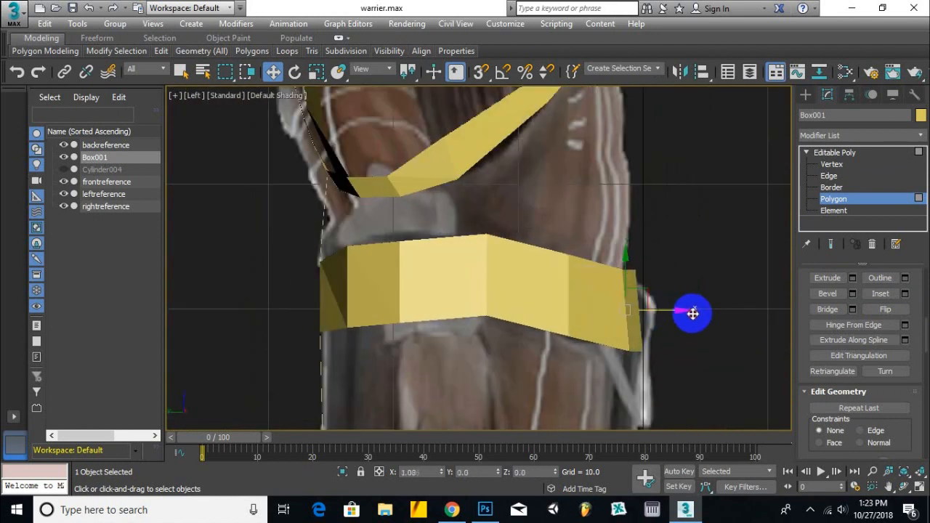
{"action": "key", "text": "1"}
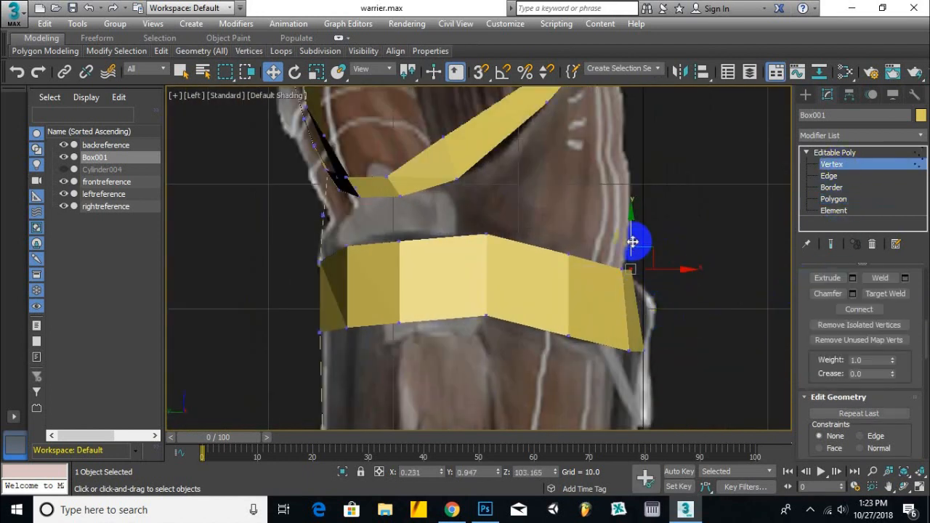
{"action": "key", "text": "f"}
Select the bottom edge of the belt's back-centre segment and extrude a new polygon from it.
{"action": "key", "text": "2"}
{"action": "middle_click_drag", "start_coordinate": [562, 263], "coordinate": [592, 212], "text": "alt"}
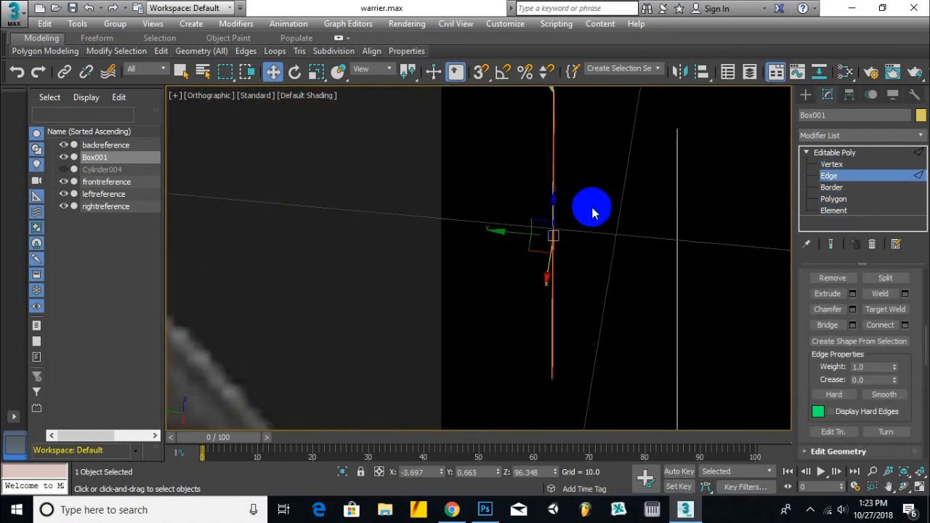
{"action": "key", "text": "f"}
{"action": "scroll", "coordinate": [588, 286], "scroll_direction": "down", "scroll_amount": 6}
{"action": "scroll", "coordinate": [589, 285], "scroll_direction": "up", "scroll_amount": 7}
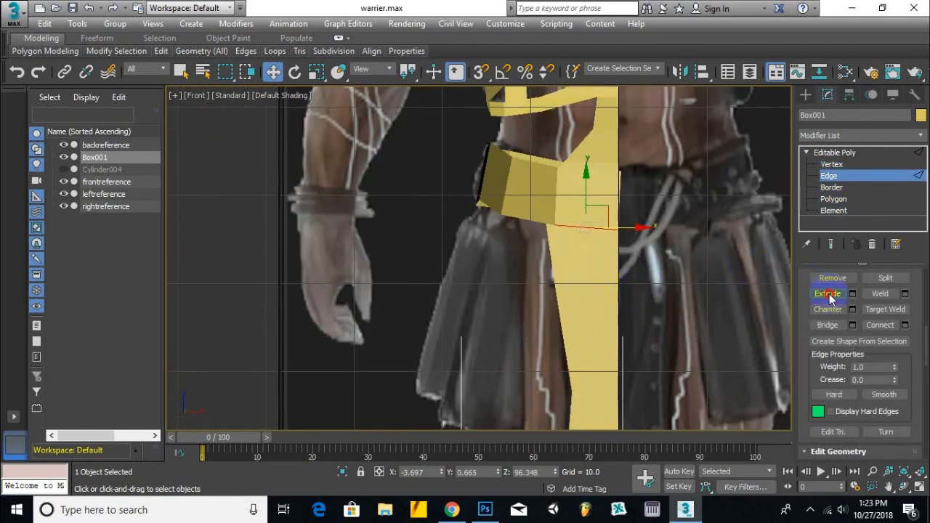
{"action": "middle_click_drag", "start_coordinate": [580, 243], "coordinate": [615, 229], "text": "alt"}
{"action": "key", "text": "f"}
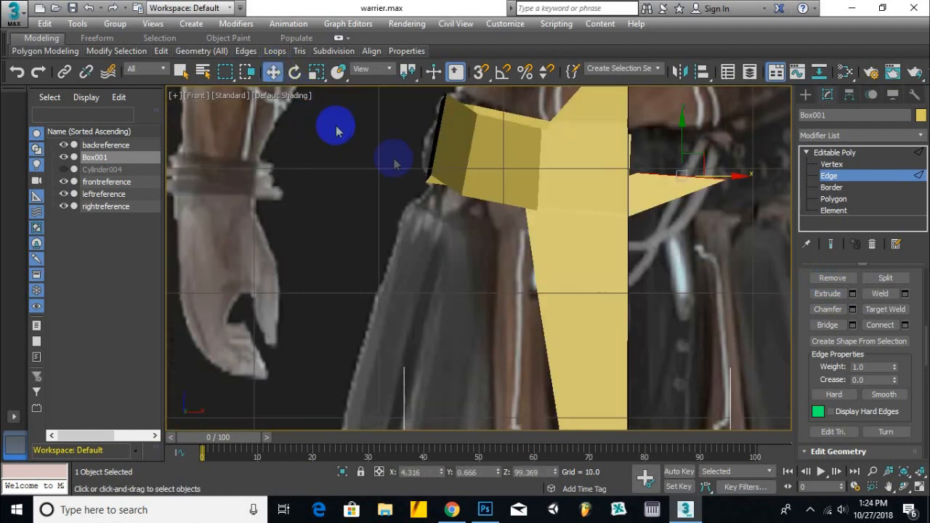
Pull the new polygon's free edge down below the belt and align its depth in the side view.
{"action": "scroll", "coordinate": [660, 141], "scroll_direction": "down", "scroll_amount": 2}
{"action": "left_click_drag", "start_coordinate": [660, 174], "coordinate": [668, 416], "text": "shift"}
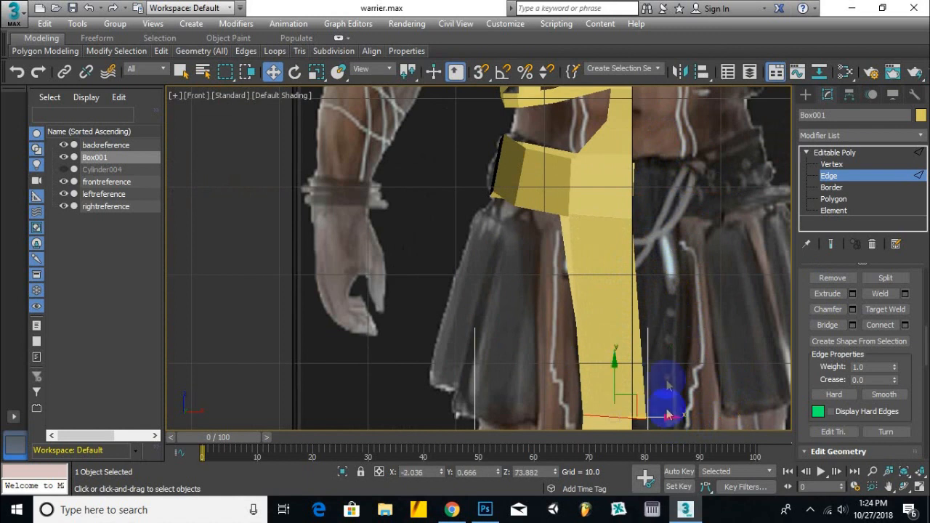
{"action": "middle_click_drag", "start_coordinate": [592, 236], "coordinate": [650, 308], "text": "alt"}
{"action": "key", "text": "l"}
{"action": "scroll", "coordinate": [622, 280], "scroll_direction": "up", "scroll_amount": 2}
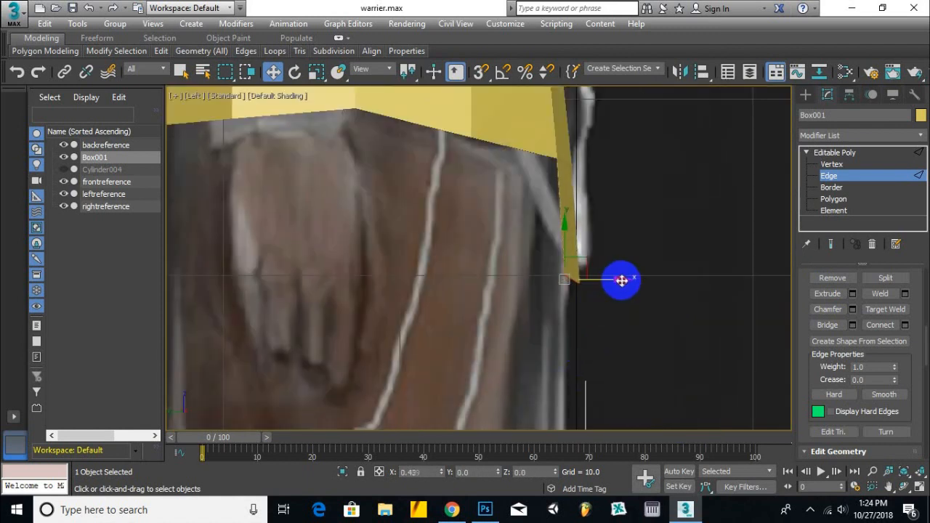
Adjust the vertices where the back strip meets the belt, placing the outer one at about X -8.3, Y 1.1, Z 96.7.
{"action": "key", "text": "f"}
{"action": "left_click", "coordinate": [832, 165]}
{"action": "scroll", "coordinate": [544, 208], "scroll_direction": "up", "scroll_amount": 3}
{"action": "middle_click_drag", "start_coordinate": [544, 208], "coordinate": [587, 197], "text": "alt"}
{"action": "key", "text": "f"}
{"action": "scroll", "coordinate": [580, 211], "scroll_direction": "down", "scroll_amount": 2}
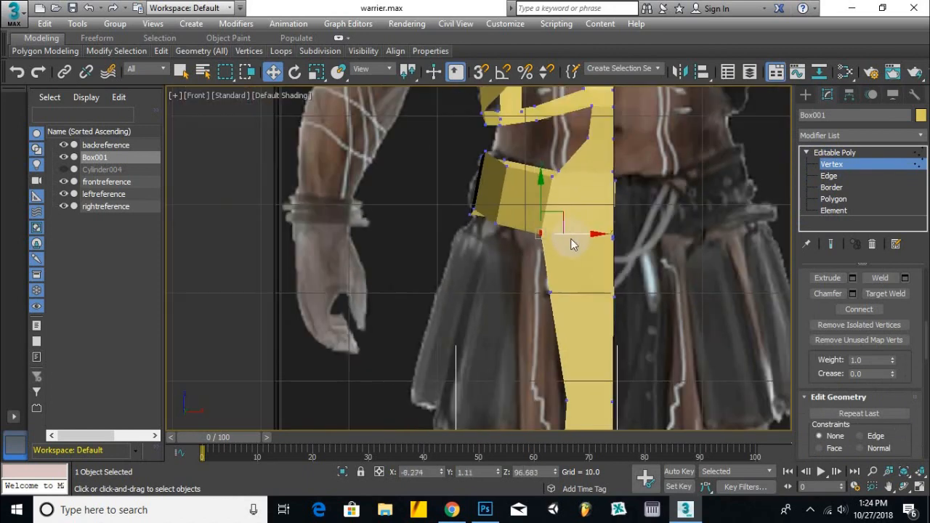
{"action": "scroll", "coordinate": [571, 243], "scroll_direction": "up", "scroll_amount": 3}
{"action": "scroll", "coordinate": [565, 201], "scroll_direction": "down", "scroll_amount": 5}
Select the back strip's bottom polygon, extrude it and move it down to about Z 80.8.
{"action": "left_click", "coordinate": [829, 199]}
{"action": "middle_click_drag", "start_coordinate": [619, 284], "coordinate": [570, 132], "text": "alt"}
{"action": "scroll", "coordinate": [579, 284], "scroll_direction": "up", "scroll_amount": 4}
{"action": "left_click", "coordinate": [584, 179]}
{"action": "left_click", "coordinate": [596, 185]}
{"action": "scroll", "coordinate": [570, 132], "scroll_direction": "down", "scroll_amount": 3}
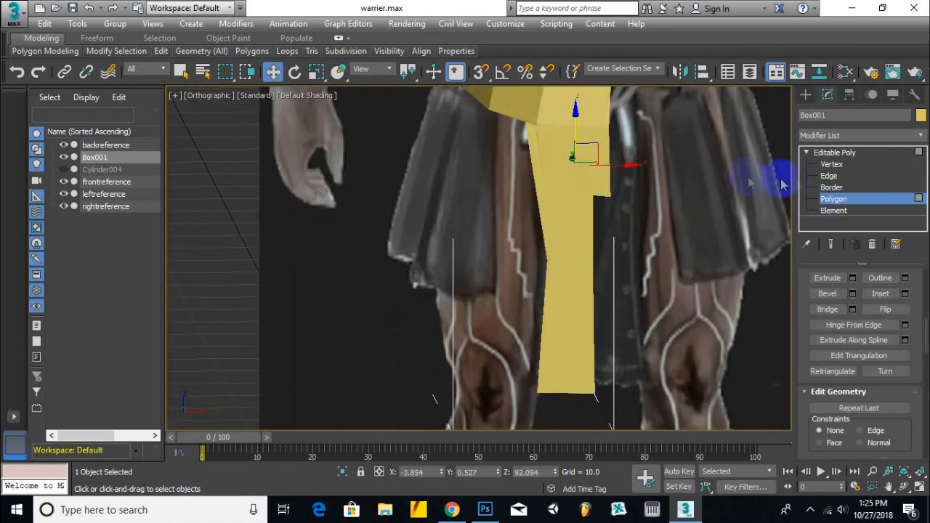
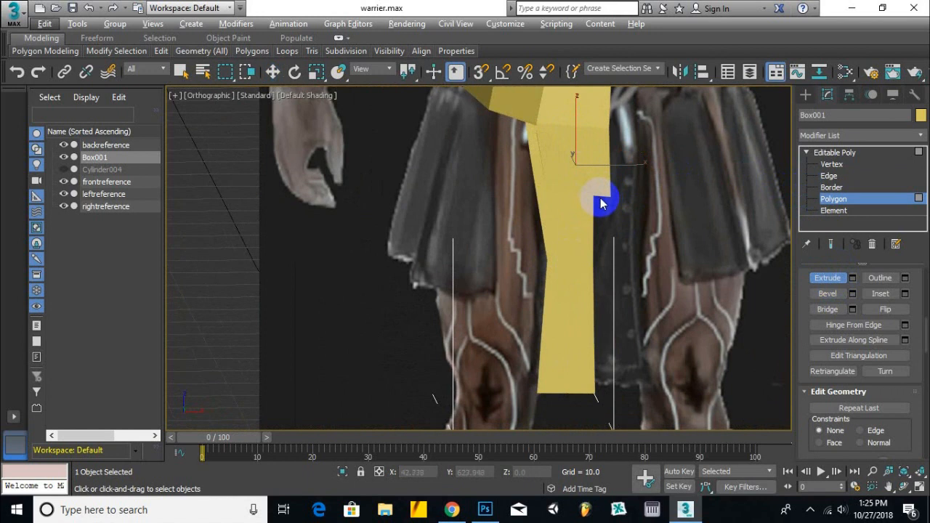
{"action": "scroll", "coordinate": [603, 197], "scroll_direction": "up", "scroll_amount": 6}
{"action": "middle_click_drag", "start_coordinate": [566, 211], "coordinate": [499, 214], "text": "alt"}
{"action": "key", "text": "f"}
{"action": "key", "text": "w"}
{"action": "middle_click_drag", "start_coordinate": [583, 325], "coordinate": [588, 281], "text": "alt"}
{"action": "key", "text": "f"}
{"action": "scroll", "coordinate": [543, 287], "scroll_direction": "up", "scroll_amount": 5}
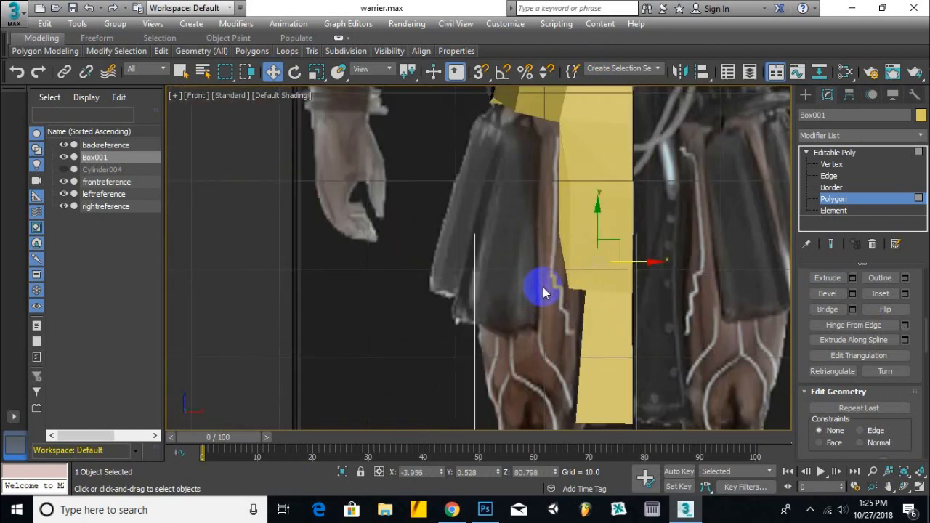
Extrude the back strip's bottom polygon again, lower it to about Z 68.6 and align it sideways with the front strip.
{"action": "key", "text": "shift+e"}
{"action": "middle_click_drag", "start_coordinate": [598, 264], "coordinate": [676, 243], "text": "alt"}
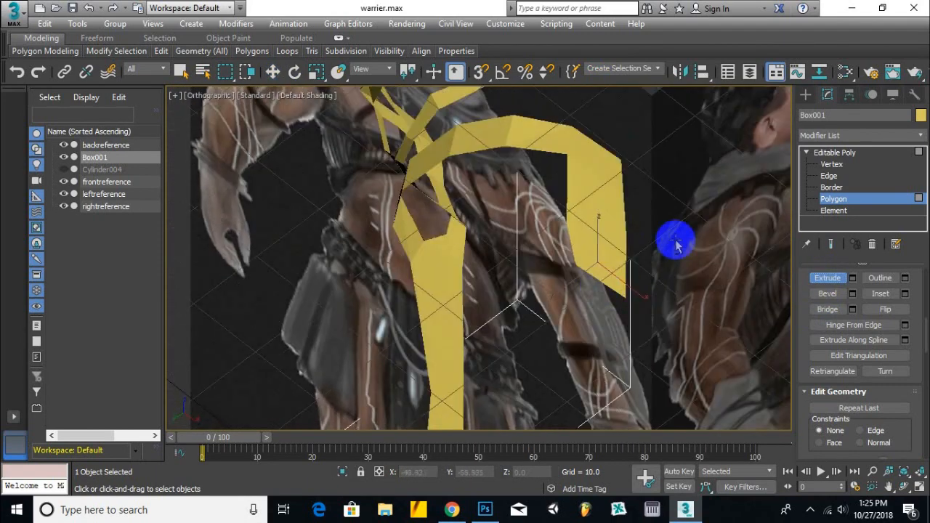
{"action": "middle_click_drag", "start_coordinate": [598, 261], "coordinate": [386, 159], "text": "alt"}
{"action": "key", "text": "w"}
{"action": "left_click_drag", "start_coordinate": [561, 247], "coordinate": [563, 320]}
{"action": "key", "text": "f"}
{"action": "middle_click_drag", "start_coordinate": [581, 345], "coordinate": [535, 163]}
{"action": "scroll", "coordinate": [536, 164], "scroll_direction": "down", "scroll_amount": 3}
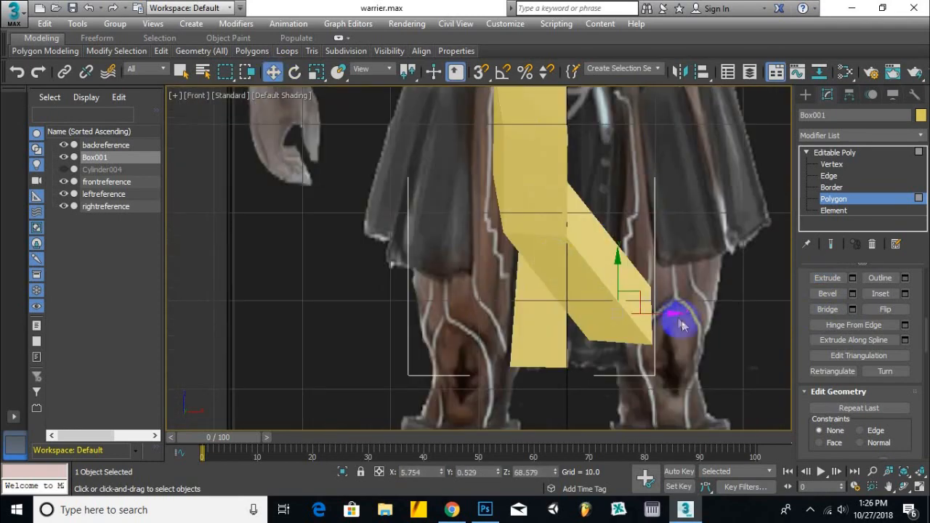
{"action": "left_click_drag", "start_coordinate": [668, 314], "coordinate": [586, 339]}
Lower the back strip's bottom vertices by about 2.5 to match the front strip's lower end.
{"action": "scroll", "coordinate": [509, 326], "scroll_direction": "up", "scroll_amount": 3}
{"action": "left_click", "coordinate": [831, 164]}
{"action": "left_click", "coordinate": [501, 357]}
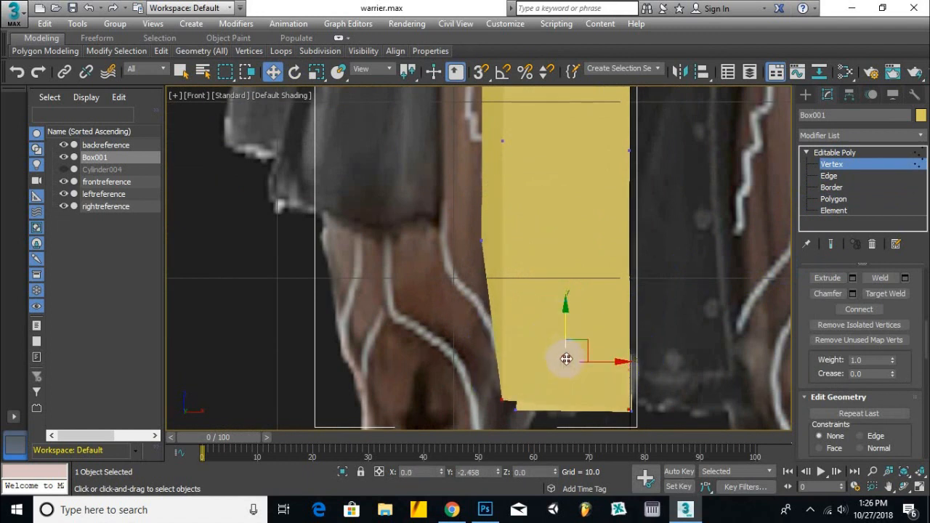
Adjust the vertices along the back strip's outer side, placing the middle one at about X -7.9, Y 1.1, Z 84.4.
{"action": "left_click_drag", "start_coordinate": [535, 241], "coordinate": [557, 243]}
{"action": "mouse_move", "coordinate": [560, 251]}
{"action": "middle_mouse_down", "text": "alt"}
{"action": "mouse_move", "coordinate": [640, 277]}
{"action": "mouse_move", "coordinate": [575, 261]}
{"action": "middle_mouse_up", "text": "alt"}
{"action": "key", "text": "f"}
{"action": "scroll", "coordinate": [556, 275], "scroll_direction": "up", "scroll_amount": 2}
{"action": "left_click_drag", "start_coordinate": [554, 277], "coordinate": [513, 330]}
{"action": "middle_click_drag", "start_coordinate": [546, 309], "coordinate": [556, 357], "text": "alt"}
{"action": "key", "text": "f"}
{"action": "scroll", "coordinate": [562, 263], "scroll_direction": "down", "scroll_amount": 4}
{"action": "scroll", "coordinate": [562, 263], "scroll_direction": "up", "scroll_amount": 3}
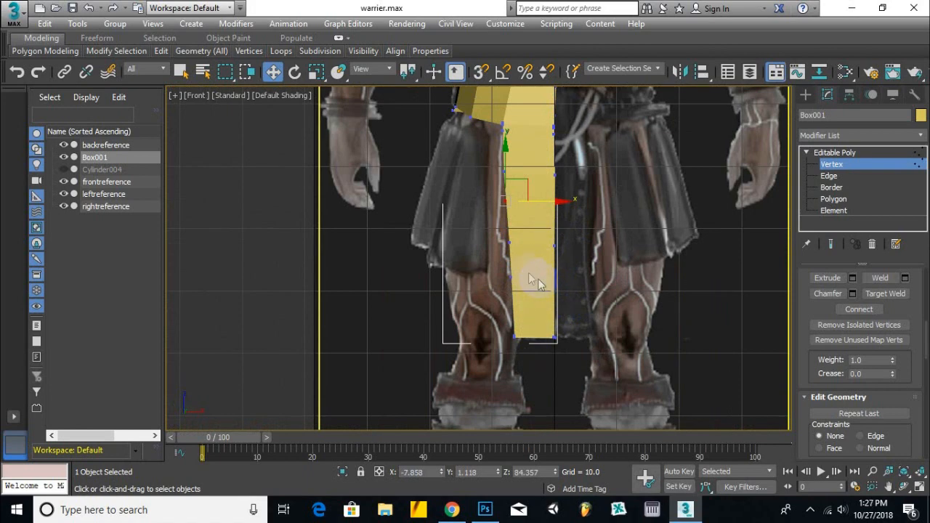
{"action": "left_click", "coordinate": [589, 201]}
{"action": "middle_click_drag", "start_coordinate": [524, 208], "coordinate": [499, 234], "text": "alt"}
{"action": "key", "text": "f"}
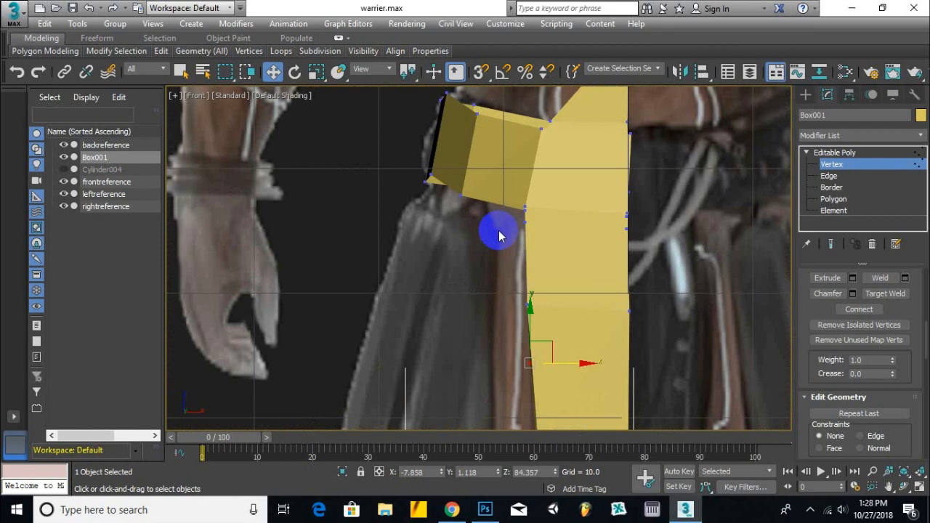
{"action": "scroll", "coordinate": [498, 235], "scroll_direction": "down", "scroll_amount": 3}
{"action": "scroll", "coordinate": [500, 234], "scroll_direction": "down", "scroll_amount": 3}
{"action": "scroll", "coordinate": [453, 266], "scroll_direction": "up", "scroll_amount": 8}
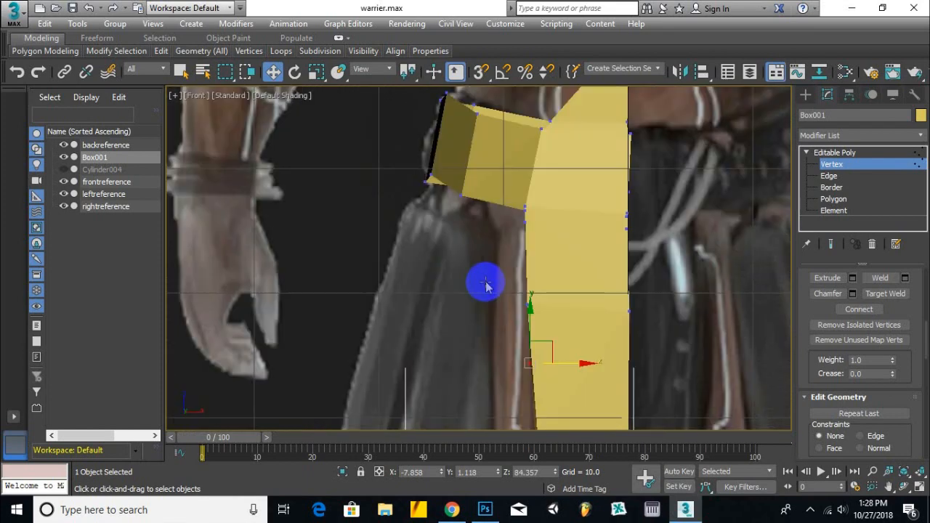
Select the thin underside polygon of the shoulder strap's back section for extrusion.
{"action": "scroll", "coordinate": [485, 189], "scroll_direction": "up", "scroll_amount": 5}
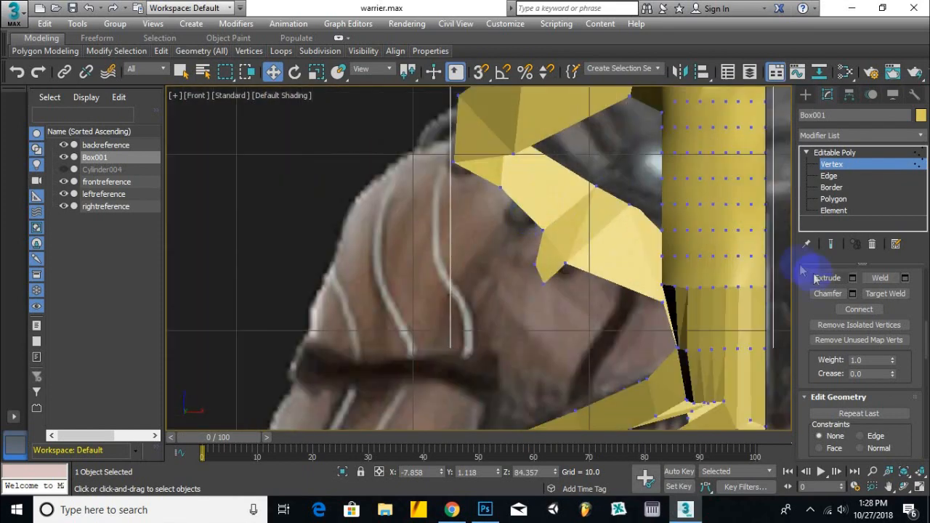
{"action": "key", "text": "4"}
{"action": "left_click", "coordinate": [515, 201]}
{"action": "middle_click_drag", "start_coordinate": [515, 201], "coordinate": [542, 226], "text": "alt"}
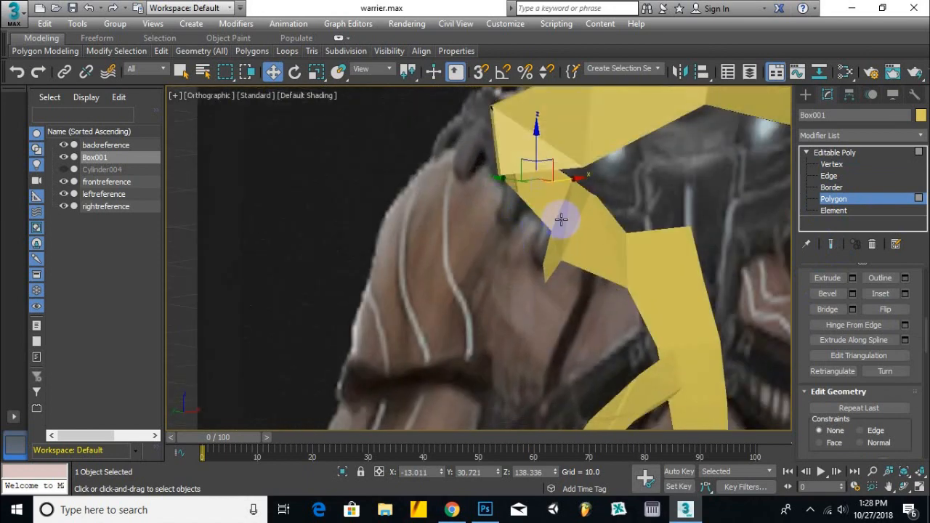
{"action": "key", "text": "f"}
{"action": "scroll", "coordinate": [484, 305], "scroll_direction": "down", "scroll_amount": 3}
{"action": "scroll", "coordinate": [465, 291], "scroll_direction": "up", "scroll_amount": 6}
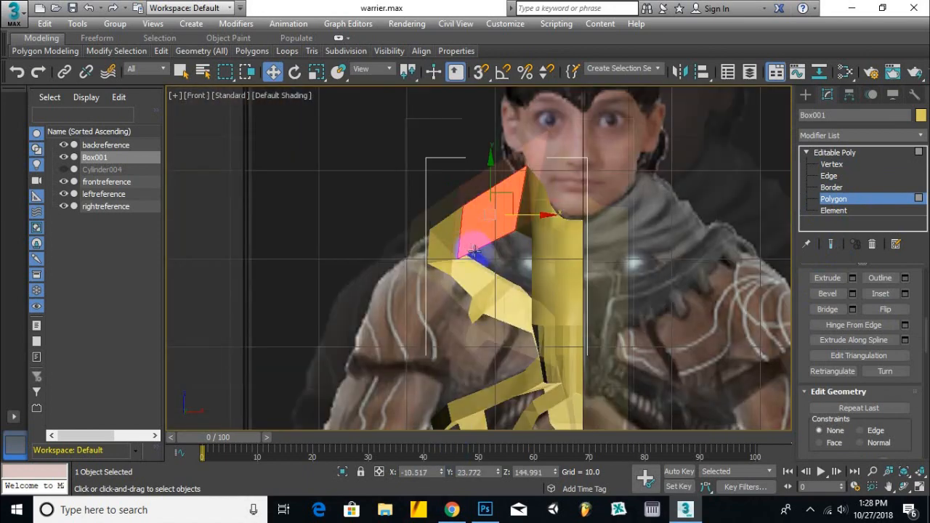
{"action": "middle_click_drag", "start_coordinate": [486, 254], "coordinate": [436, 301], "text": "alt"}
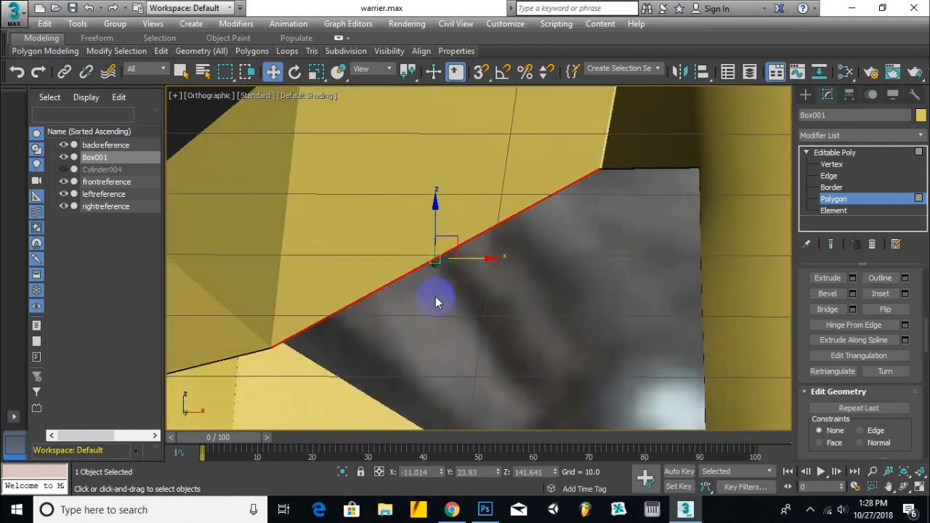
Extrude the shoulder strap's underside polygon slightly downward and scale its end smaller.
{"action": "key", "text": "f"}
{"action": "scroll", "coordinate": [444, 218], "scroll_direction": "up", "scroll_amount": 4}
{"action": "scroll", "coordinate": [452, 186], "scroll_direction": "up", "scroll_amount": 3}
{"action": "left_click", "coordinate": [827, 277]}
{"action": "scroll", "coordinate": [491, 322], "scroll_direction": "up", "scroll_amount": 3}
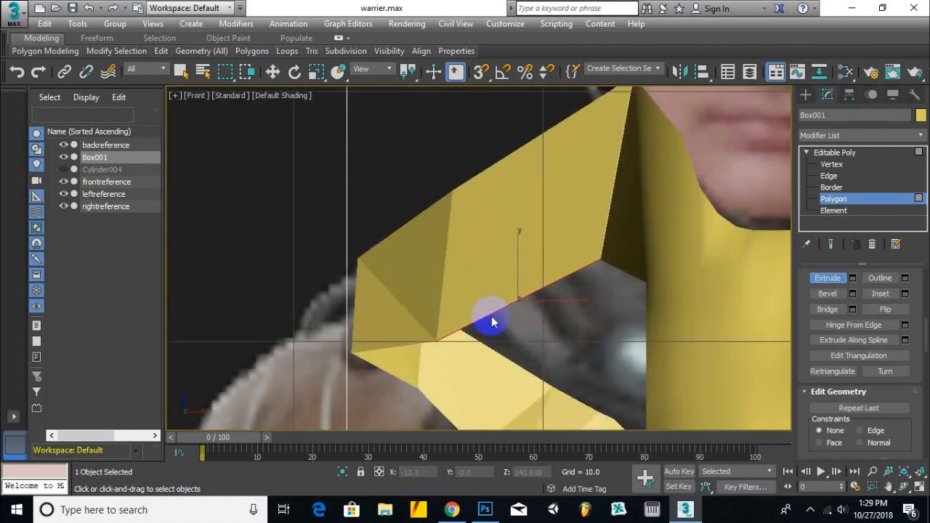
{"action": "key", "text": "r"}
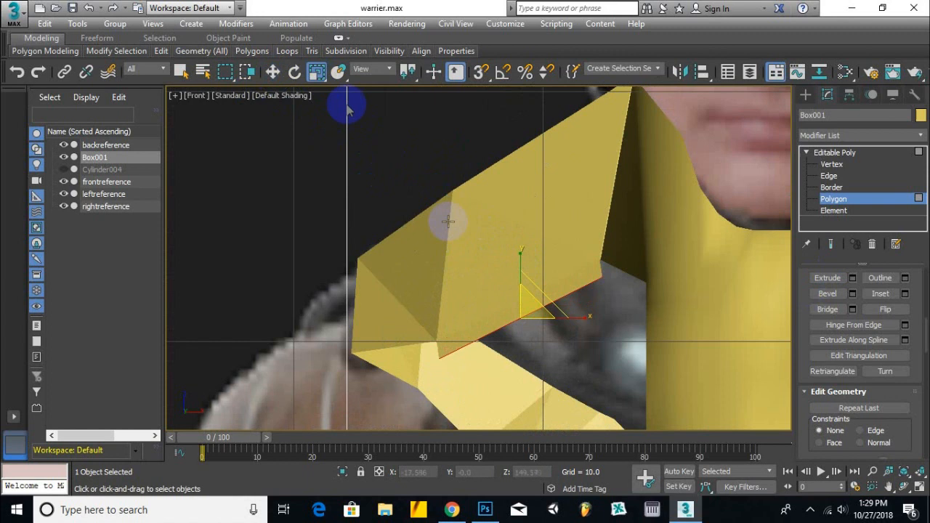
{"action": "scroll", "coordinate": [497, 290], "scroll_direction": "down", "scroll_amount": 4}
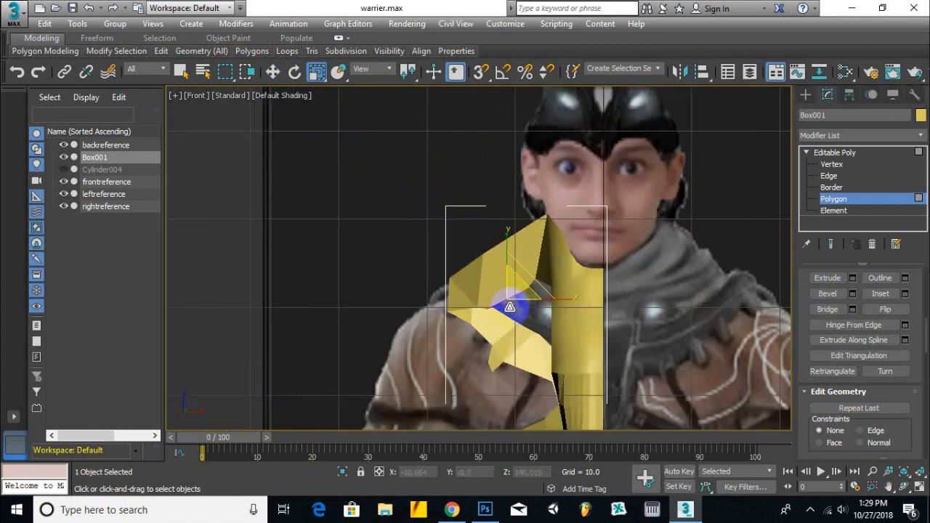
{"action": "key", "text": "l"}
{"action": "scroll", "coordinate": [498, 301], "scroll_direction": "down", "scroll_amount": 4}
{"action": "scroll", "coordinate": [426, 253], "scroll_direction": "up", "scroll_amount": 6}
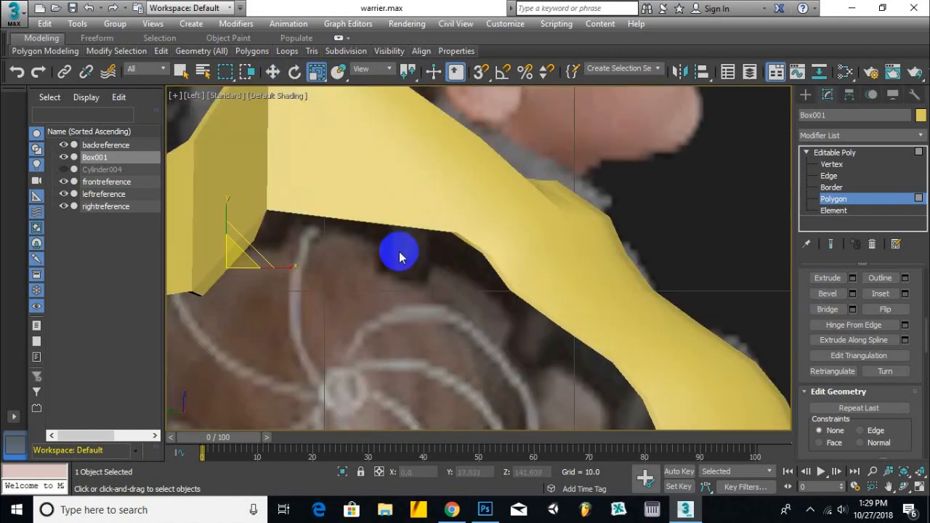
Extrude the same underside polygon further down toward the lower back strip and scale the end narrower.
{"action": "scroll", "coordinate": [399, 256], "scroll_direction": "up", "scroll_amount": 3}
{"action": "middle_click_drag", "start_coordinate": [351, 291], "coordinate": [312, 316], "text": "alt"}
{"action": "left_click_drag", "start_coordinate": [312, 316], "coordinate": [310, 247]}
{"action": "key", "text": "f"}
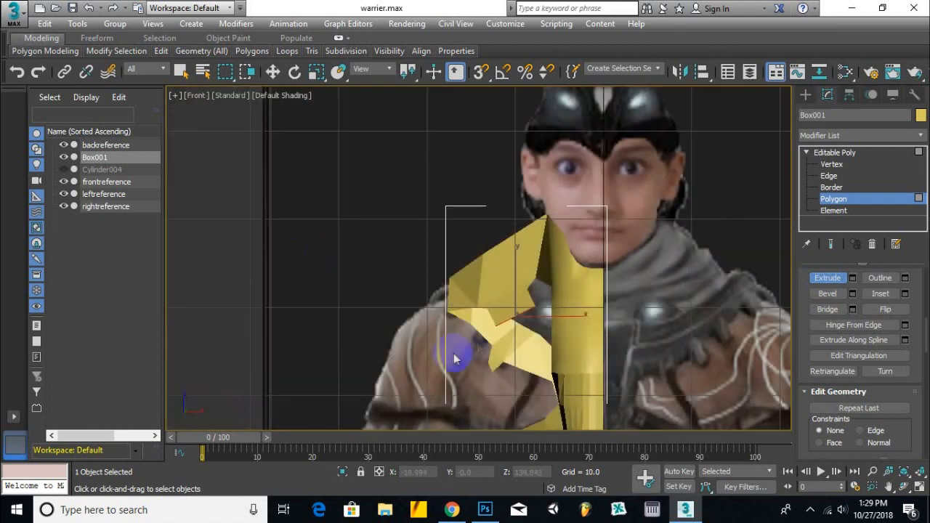
{"action": "scroll", "coordinate": [541, 338], "scroll_direction": "up", "scroll_amount": 5}
{"action": "scroll", "coordinate": [541, 338], "scroll_direction": "down", "scroll_amount": 4}
{"action": "scroll", "coordinate": [534, 338], "scroll_direction": "up", "scroll_amount": 3}
{"action": "scroll", "coordinate": [515, 314], "scroll_direction": "up", "scroll_amount": 2}
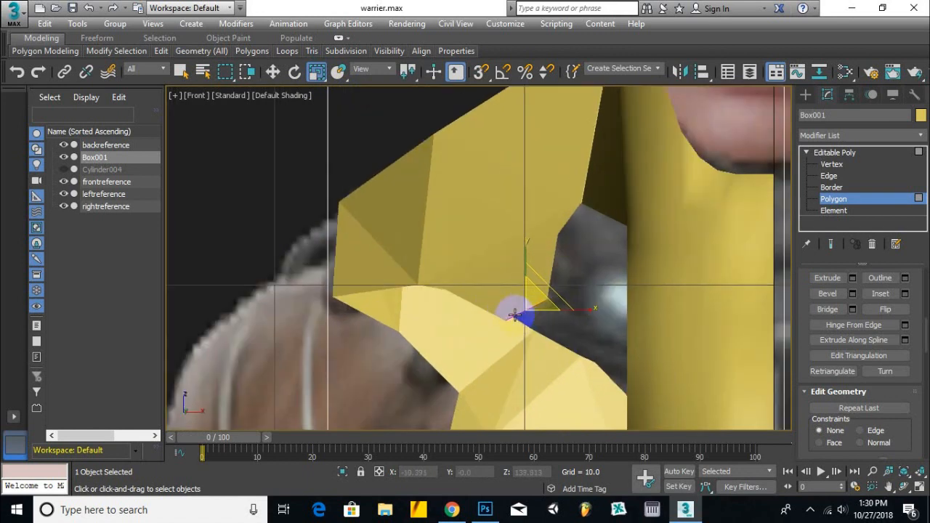
Extrude a short final segment at the narrowed tip of the shoulder flap.
{"action": "key", "text": "shift+e"}
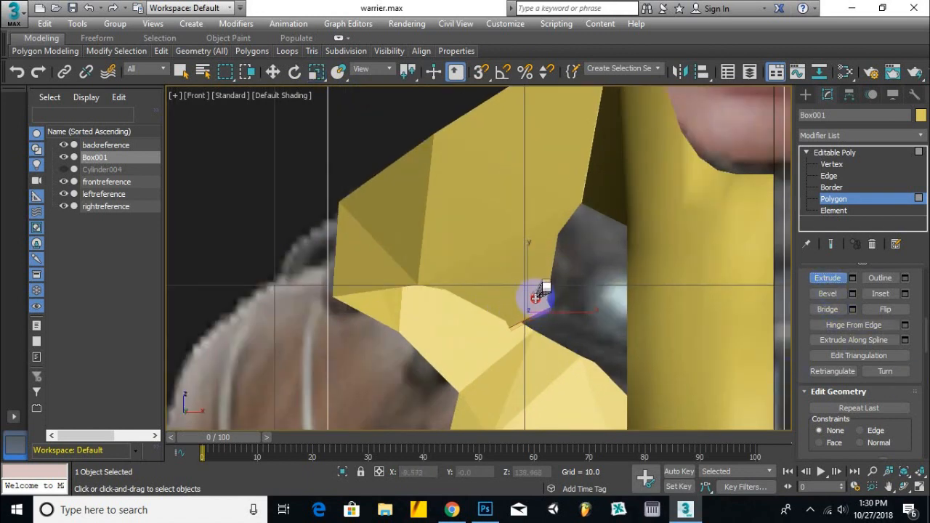
{"action": "scroll", "coordinate": [426, 150], "scroll_direction": "down", "scroll_amount": 5}
{"action": "key", "text": "l"}
{"action": "scroll", "coordinate": [424, 281], "scroll_direction": "up", "scroll_amount": 6}
{"action": "middle_click_drag", "start_coordinate": [418, 298], "coordinate": [405, 269], "text": "alt"}
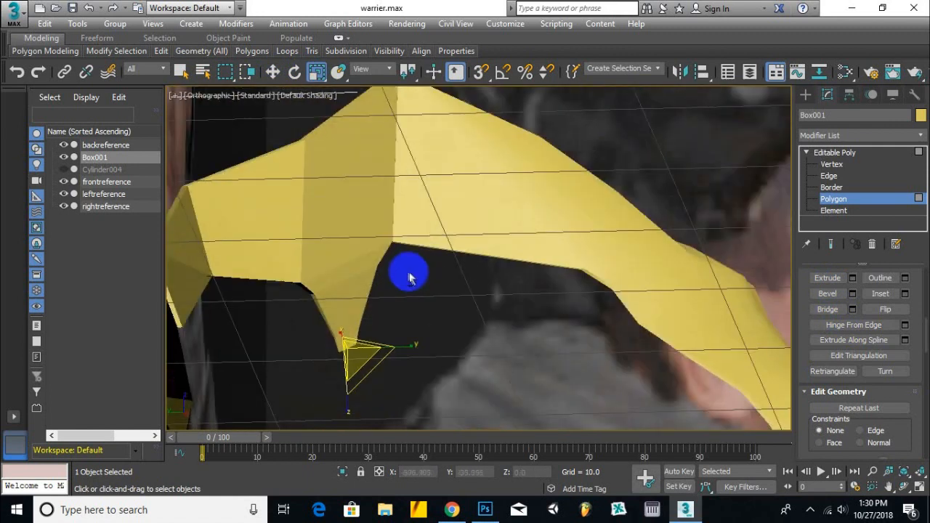
Adjust the vertices at the shoulder flap's tip, placing them at about X -9.65, Y 23.4, Z 138.4.
{"action": "key", "text": "w"}
{"action": "left_click", "coordinate": [316, 356]}
{"action": "left_click_drag", "start_coordinate": [309, 332], "coordinate": [354, 373]}
{"action": "key", "text": "1"}
{"action": "left_click_drag", "start_coordinate": [396, 341], "coordinate": [352, 370]}
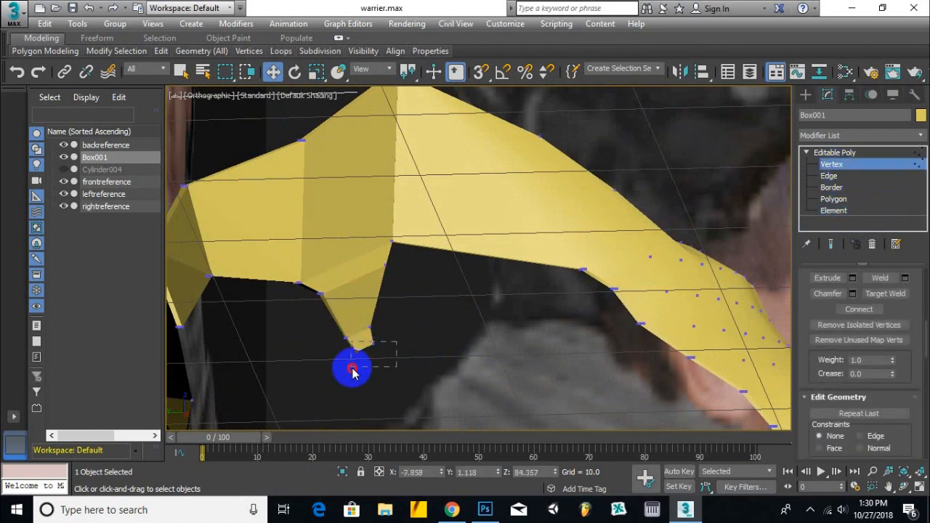
{"action": "key", "text": "f"}
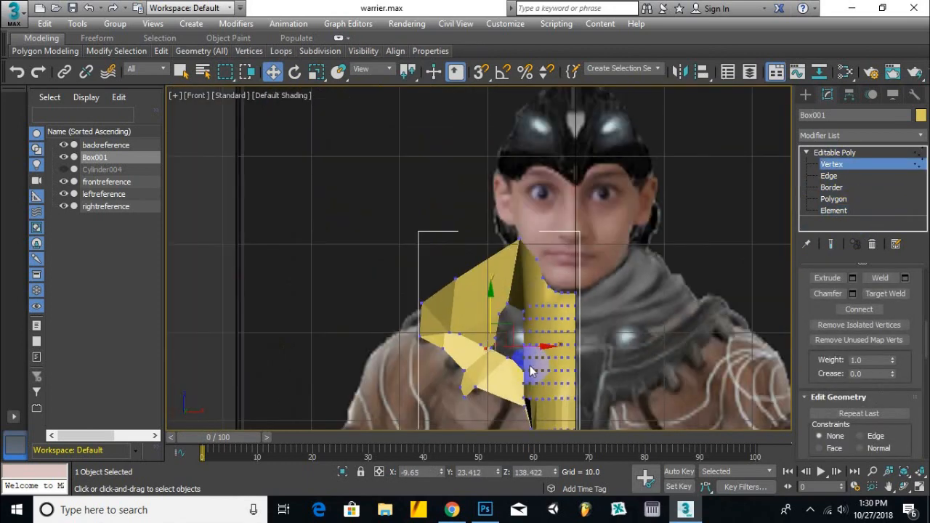
Move the vertices at the flap's upper inner corner to about X -9.0, Y 22.5, Z 142.9.
{"action": "mouse_move", "coordinate": [531, 370]}
{"action": "middle_mouse_down", "text": "alt"}
{"action": "mouse_move", "coordinate": [551, 370]}
{"action": "mouse_move", "coordinate": [553, 350]}
{"action": "mouse_move", "coordinate": [441, 369]}
{"action": "mouse_move", "coordinate": [498, 380]}
{"action": "mouse_move", "coordinate": [544, 374]}
{"action": "middle_mouse_up", "text": "alt"}
{"action": "scroll", "coordinate": [488, 339], "scroll_direction": "up", "scroll_amount": 5}
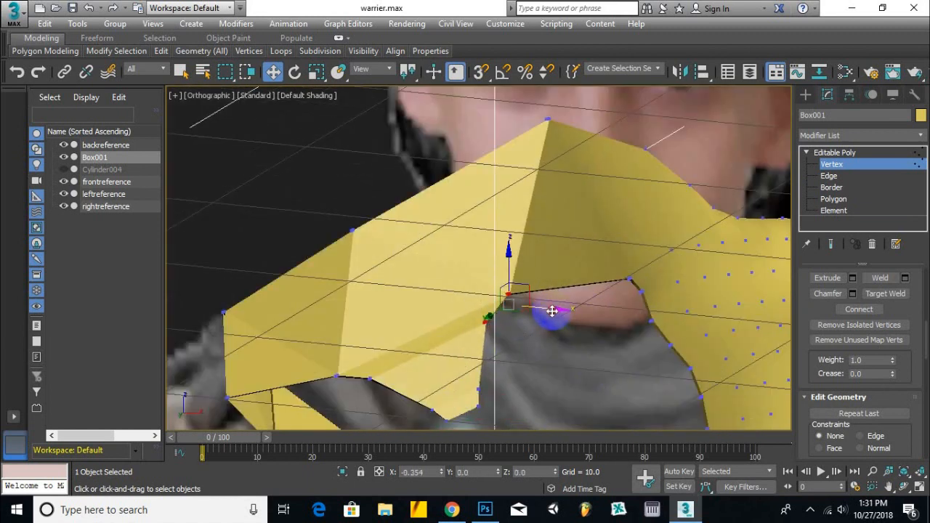
{"action": "key", "text": "f"}
{"action": "middle_click_drag", "start_coordinate": [556, 259], "coordinate": [553, 292]}
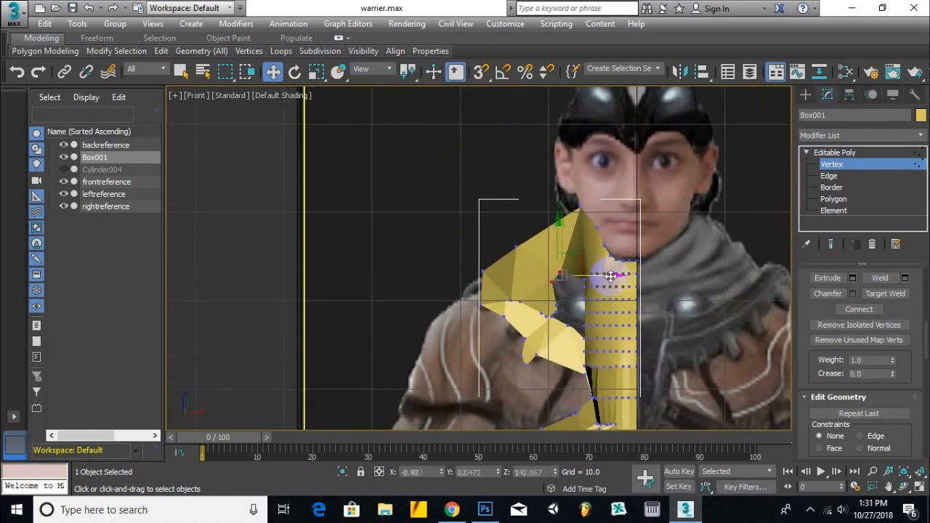
{"action": "scroll", "coordinate": [610, 276], "scroll_direction": "up", "scroll_amount": 8}
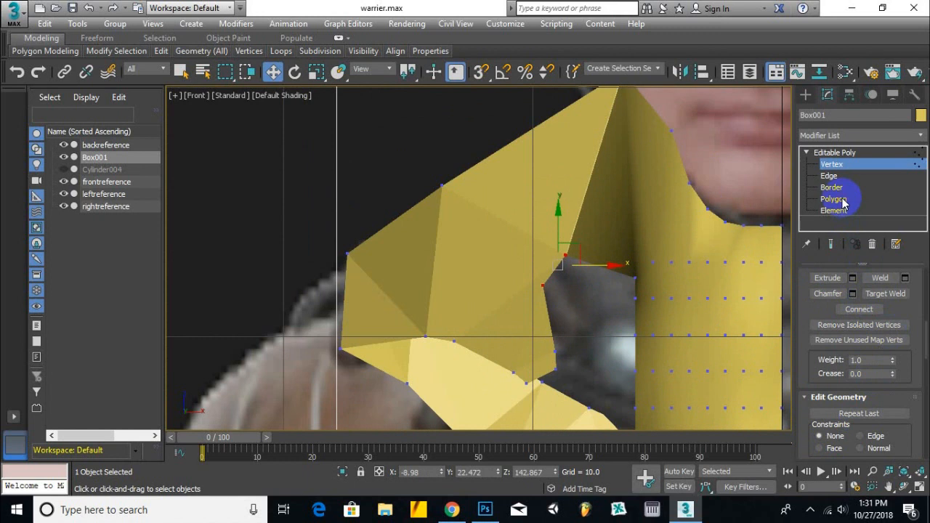
Select the underside polygons of the shoulder strap's neck-side section, extrude them and scale the end to 80%.
{"action": "left_click", "coordinate": [840, 202]}
{"action": "scroll", "coordinate": [623, 265], "scroll_direction": "up", "scroll_amount": 3}
{"action": "left_click", "coordinate": [623, 265]}
{"action": "middle_click_drag", "start_coordinate": [623, 264], "coordinate": [657, 254], "text": "alt"}
{"action": "scroll", "coordinate": [647, 244], "scroll_direction": "up", "scroll_amount": 10}
{"action": "left_click", "coordinate": [633, 234]}
{"action": "left_click", "coordinate": [627, 234], "text": "ctrl"}
{"action": "left_click", "coordinate": [621, 234], "text": "ctrl"}
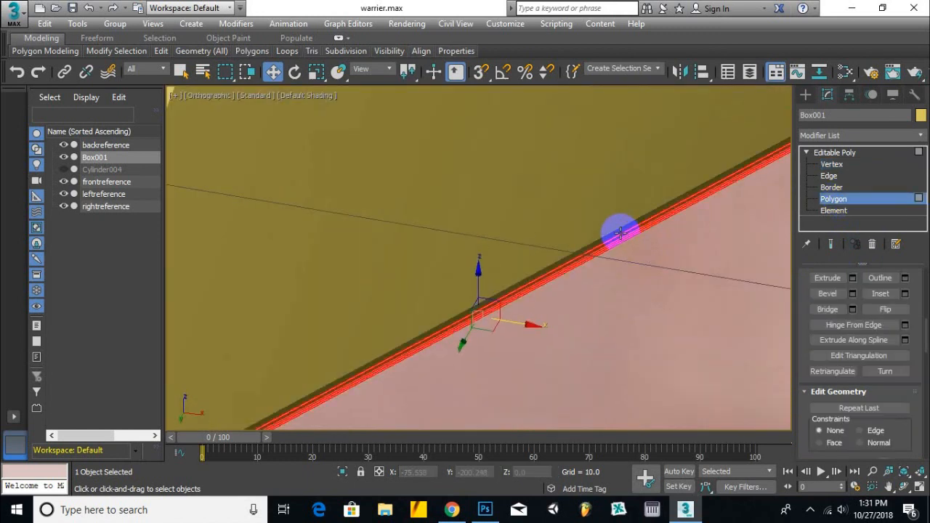
{"action": "key", "text": "f"}
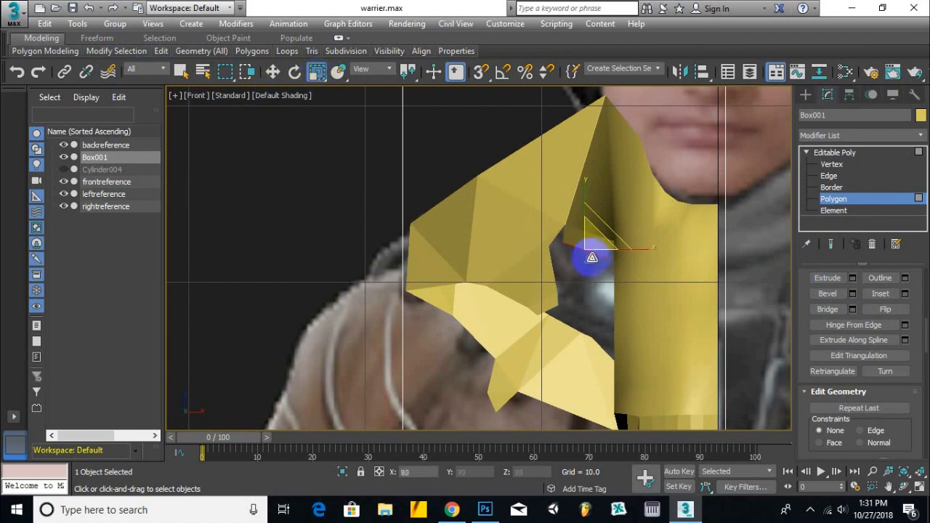
{"action": "key", "text": "l"}
{"action": "key", "text": "w"}
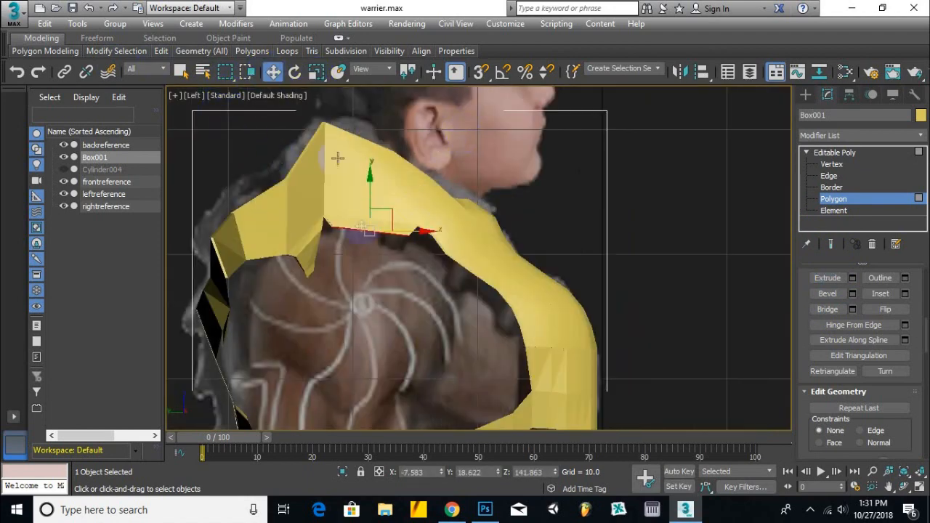
Reposition the extruded end below the neck-side shoulder strap, shifting it from the side and lowering it.
{"action": "left_click_drag", "start_coordinate": [433, 230], "coordinate": [442, 230]}
{"action": "mouse_move", "coordinate": [442, 230]}
{"action": "middle_mouse_down", "text": "alt"}
{"action": "mouse_move", "coordinate": [411, 266]}
{"action": "mouse_move", "coordinate": [429, 218]}
{"action": "middle_mouse_up", "text": "alt"}
{"action": "left_click_drag", "start_coordinate": [424, 212], "coordinate": [411, 215]}
{"action": "middle_click_drag", "start_coordinate": [411, 215], "coordinate": [372, 220], "text": "alt"}
{"action": "scroll", "coordinate": [372, 220], "scroll_direction": "up", "scroll_amount": 3}
{"action": "left_click_drag", "start_coordinate": [372, 221], "coordinate": [393, 203]}
{"action": "left_click_drag", "start_coordinate": [321, 252], "coordinate": [312, 254]}
{"action": "middle_click_drag", "start_coordinate": [311, 254], "coordinate": [775, 319], "text": "alt"}
{"action": "key", "text": "f"}
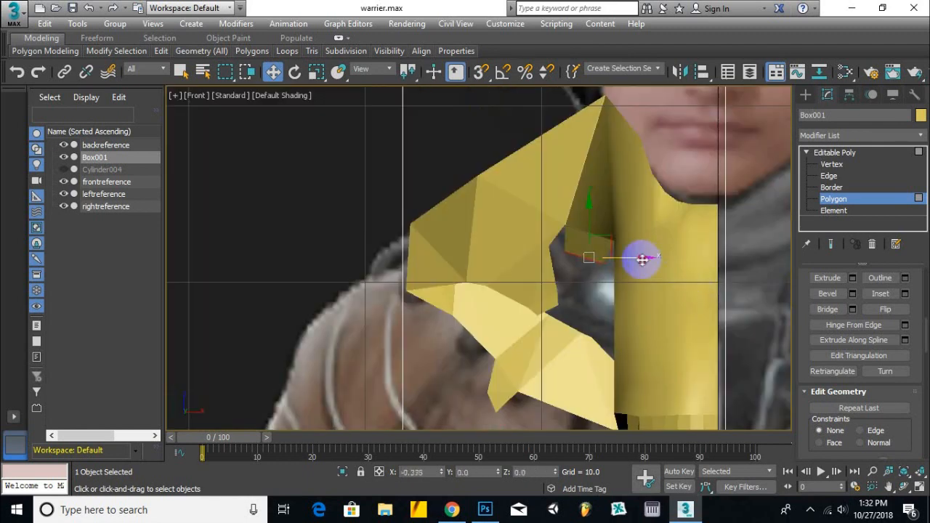
Extrude the neck-side flap further downward and scale its end to 95%.
{"action": "left_click", "coordinate": [833, 277]}
{"action": "scroll", "coordinate": [596, 262], "scroll_direction": "up", "scroll_amount": 2}
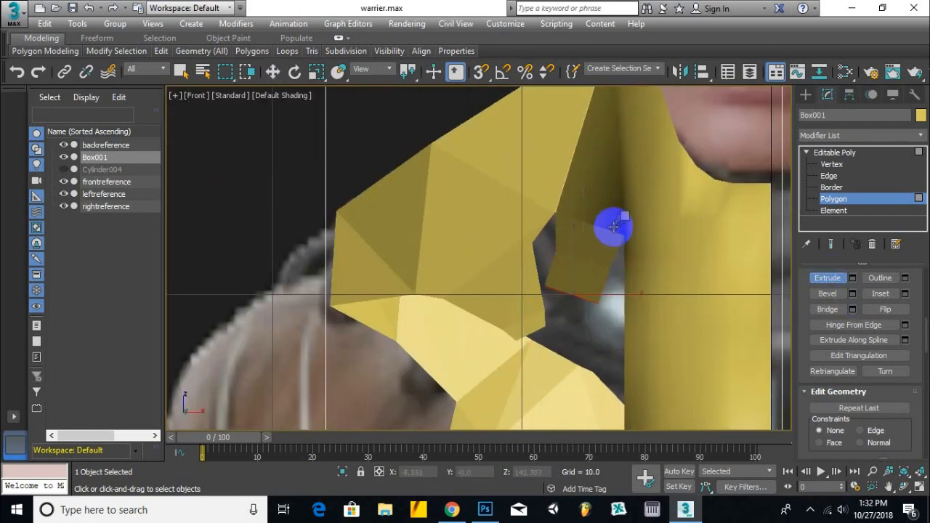
{"action": "key", "text": "w"}
{"action": "middle_click_drag", "start_coordinate": [633, 300], "coordinate": [405, 195], "text": "alt"}
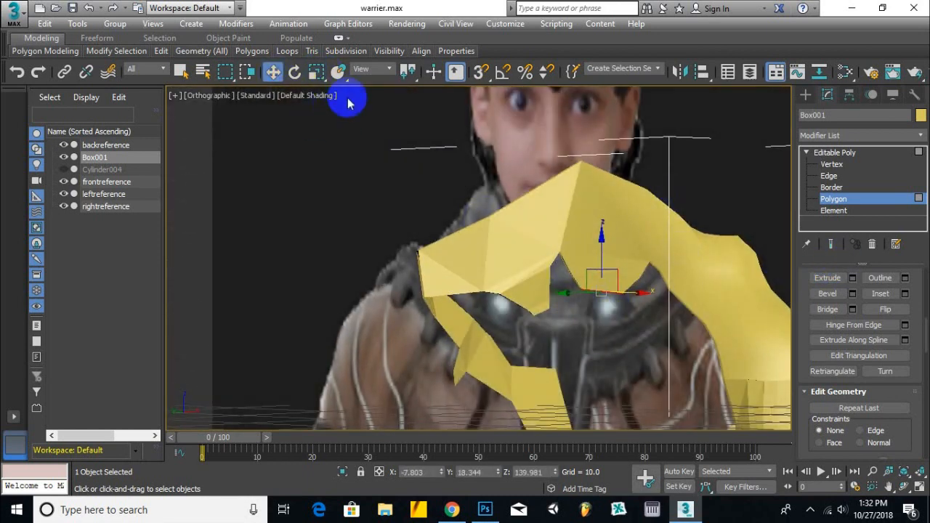
{"action": "scroll", "coordinate": [660, 302], "scroll_direction": "up", "scroll_amount": 5}
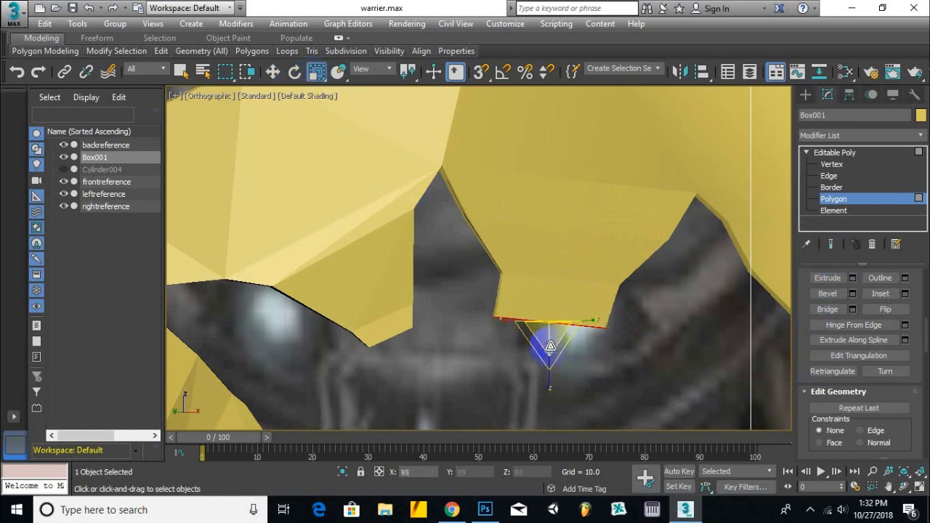
{"action": "key", "text": "w"}
Leave polygon editing and mirror the half torso about the X axis as a copy with zero offset.
{"action": "scroll", "coordinate": [603, 367], "scroll_direction": "down", "scroll_amount": 10}
{"action": "middle_click_drag", "start_coordinate": [624, 397], "coordinate": [686, 332], "text": "alt"}
{"action": "scroll", "coordinate": [685, 332], "scroll_direction": "up", "scroll_amount": 8}
{"action": "left_click", "coordinate": [834, 199]}
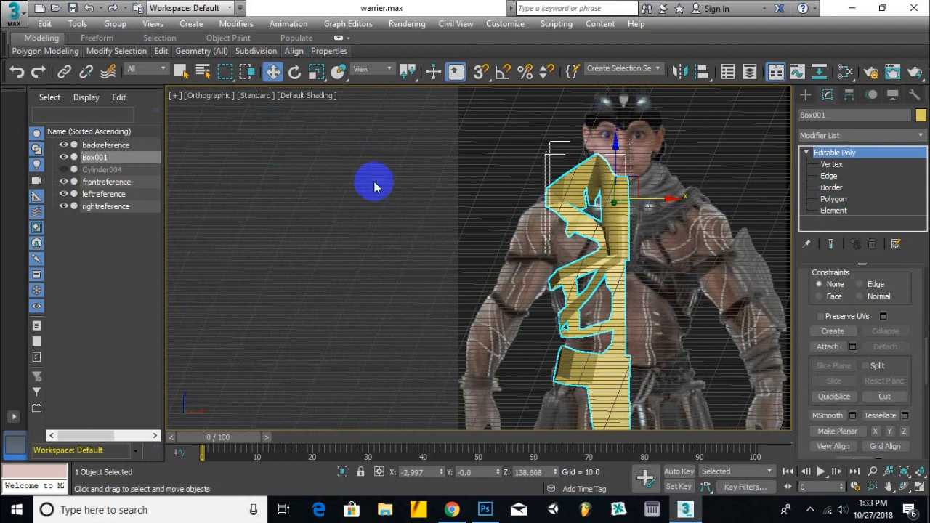
{"action": "left_click", "coordinate": [682, 72]}
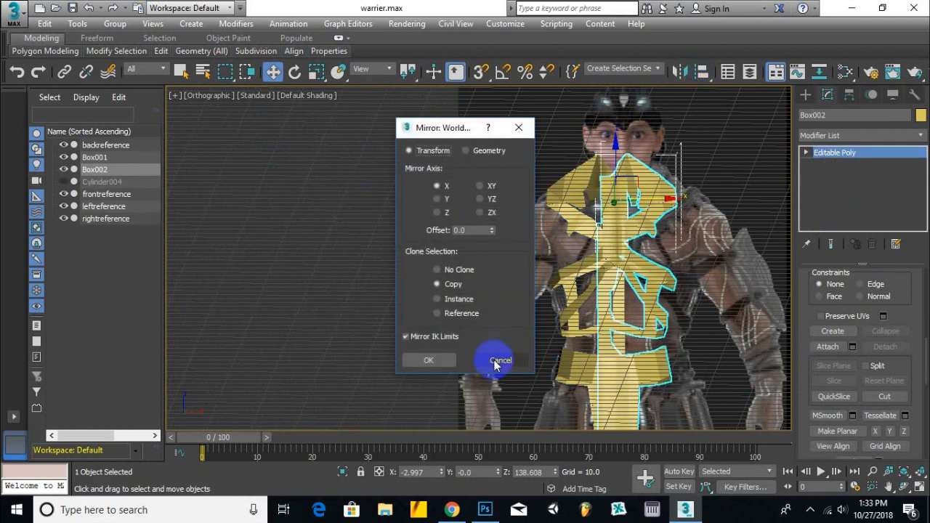
{"action": "left_click", "coordinate": [451, 366]}
Move the mirrored half along X to about 3.0 so its inner edge meets the original half.
{"action": "scroll", "coordinate": [656, 266], "scroll_direction": "up", "scroll_amount": 10}
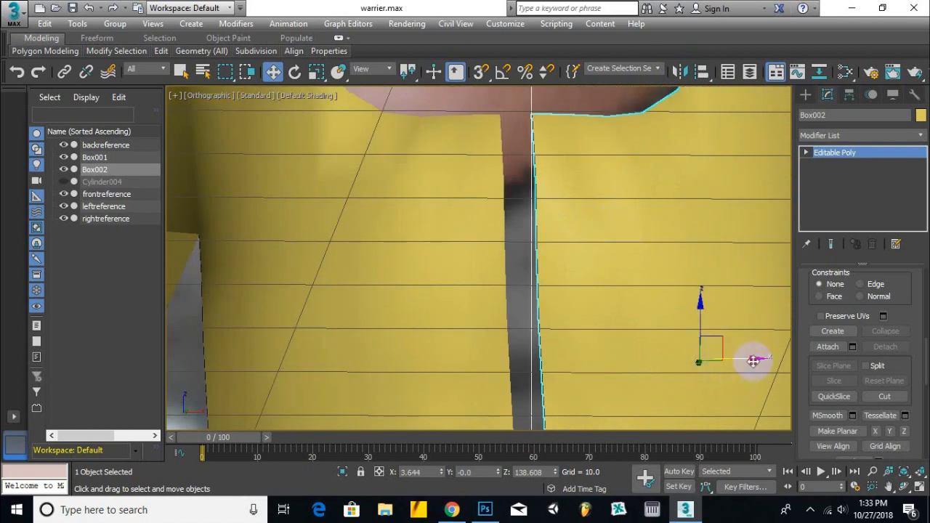
{"action": "left_click_drag", "start_coordinate": [753, 361], "coordinate": [721, 372]}
{"action": "scroll", "coordinate": [594, 341], "scroll_direction": "down", "scroll_amount": 5}
{"action": "middle_click_drag", "start_coordinate": [594, 341], "coordinate": [618, 269], "text": "alt"}
{"action": "middle_click_drag", "start_coordinate": [618, 269], "coordinate": [485, 207]}
{"action": "scroll", "coordinate": [529, 224], "scroll_direction": "down", "scroll_amount": 5}
Check the centre seam up close and nudge the mirrored half along X to tighten the gap.
{"action": "left_click", "coordinate": [807, 153]}
{"action": "left_click", "coordinate": [829, 165]}
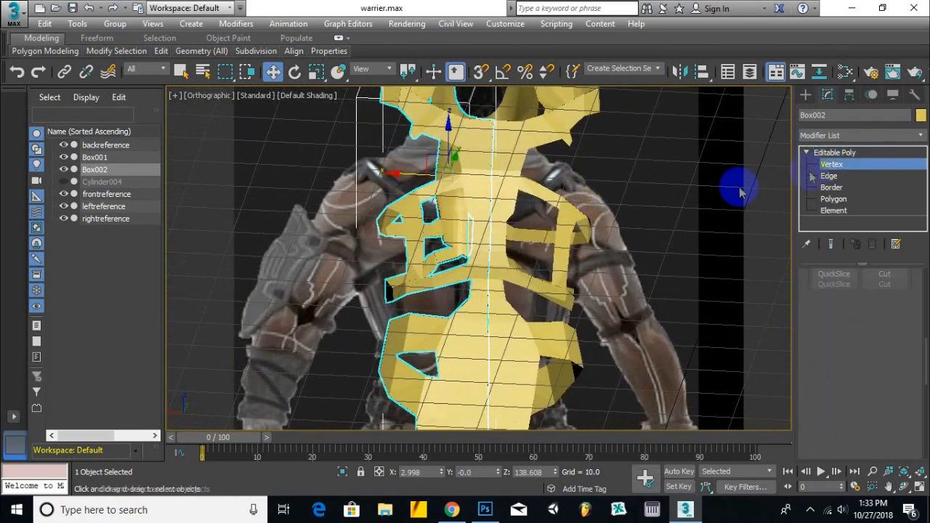
{"action": "scroll", "coordinate": [465, 222], "scroll_direction": "up", "scroll_amount": 10}
{"action": "scroll", "coordinate": [520, 216], "scroll_direction": "down", "scroll_amount": 10}
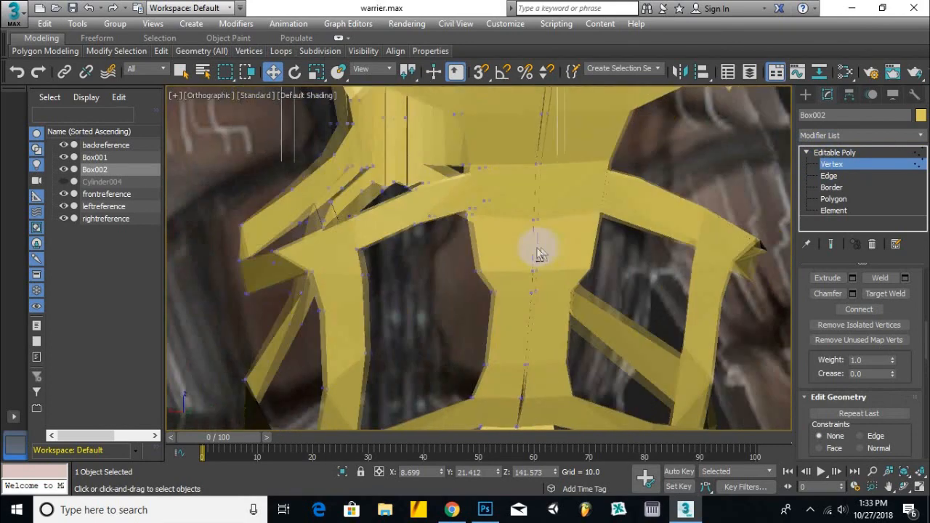
{"action": "key", "text": "1"}
{"action": "middle_click_drag", "start_coordinate": [500, 216], "coordinate": [430, 245], "text": "alt"}
{"action": "scroll", "coordinate": [430, 245], "scroll_direction": "up", "scroll_amount": 10}
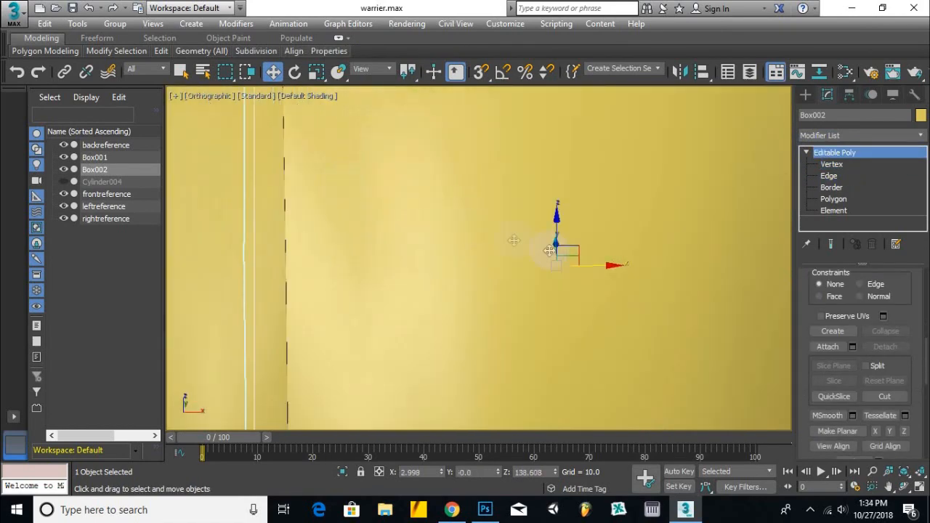
{"action": "left_click_drag", "start_coordinate": [618, 265], "coordinate": [285, 291]}
{"action": "scroll", "coordinate": [285, 291], "scroll_direction": "down", "scroll_amount": 10}
{"action": "left_click", "coordinate": [328, 254]}
{"action": "scroll", "coordinate": [501, 228], "scroll_direction": "up", "scroll_amount": 10}
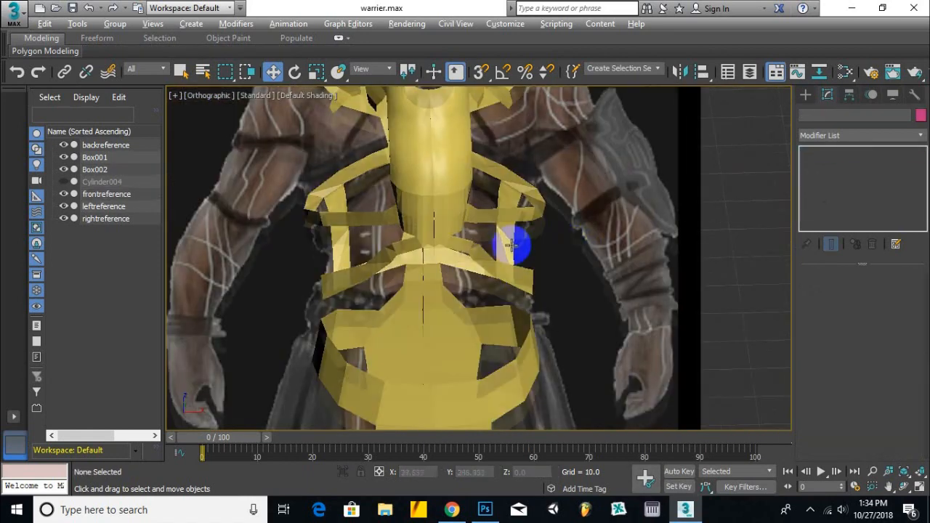
Move the mirrored half's front seam vertices near Z 124.6 sideways to about X -0.04 to close the gap.
{"action": "left_click", "coordinate": [500, 228]}
{"action": "left_click", "coordinate": [832, 164]}
{"action": "scroll", "coordinate": [500, 181], "scroll_direction": "up", "scroll_amount": 6}
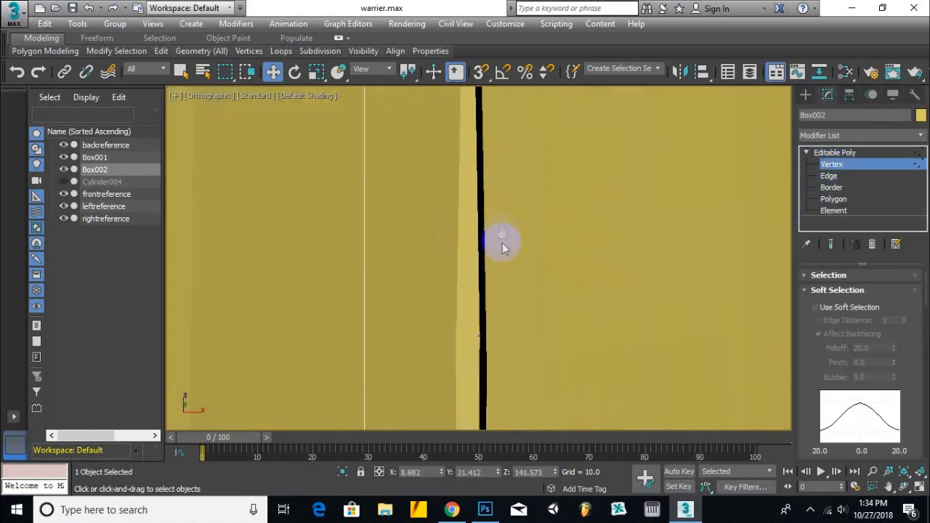
{"action": "left_click", "coordinate": [496, 124]}
{"action": "middle_click_drag", "start_coordinate": [530, 166], "coordinate": [544, 299], "text": "alt"}
{"action": "scroll", "coordinate": [544, 299], "scroll_direction": "down", "scroll_amount": 3}
{"action": "left_click_drag", "start_coordinate": [521, 196], "coordinate": [487, 226]}
{"action": "key", "text": "ctrl+z"}
{"action": "scroll", "coordinate": [476, 218], "scroll_direction": "up", "scroll_amount": 4}
{"action": "middle_click_drag", "start_coordinate": [473, 202], "coordinate": [369, 318], "text": "alt"}
{"action": "left_click_drag", "start_coordinate": [466, 331], "coordinate": [439, 328]}
{"action": "scroll", "coordinate": [439, 324], "scroll_direction": "down", "scroll_amount": 3}
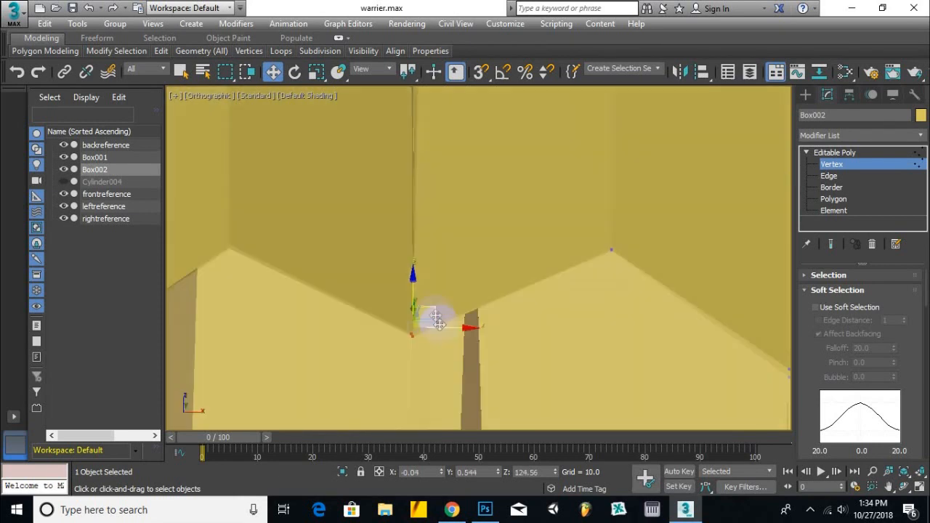
Move the mirrored half's front seam vertex near Z 132.5 to about X -0.01.
{"action": "middle_click_drag", "start_coordinate": [434, 247], "coordinate": [445, 340]}
{"action": "scroll", "coordinate": [492, 261], "scroll_direction": "down", "scroll_amount": 3}
{"action": "left_click_drag", "start_coordinate": [528, 206], "coordinate": [581, 202]}
{"action": "scroll", "coordinate": [582, 232], "scroll_direction": "down", "scroll_amount": 5}
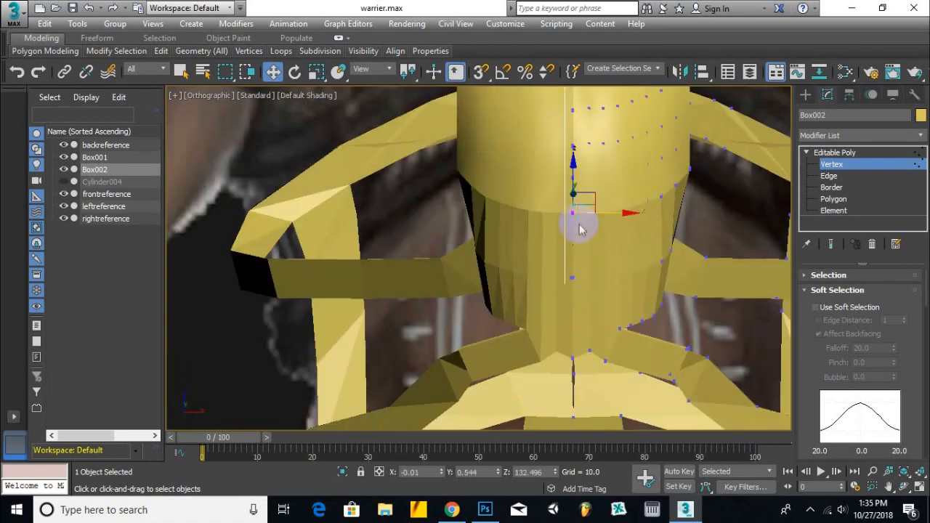
Move the mirrored half's front seam vertices up to about Z 138.6 sideways to about X -0.003.
{"action": "scroll", "coordinate": [580, 236], "scroll_direction": "up", "scroll_amount": 5}
{"action": "middle_click_drag", "start_coordinate": [581, 255], "coordinate": [565, 291]}
{"action": "scroll", "coordinate": [565, 291], "scroll_direction": "up", "scroll_amount": 3}
{"action": "left_click_drag", "start_coordinate": [584, 223], "coordinate": [592, 226]}
{"action": "middle_click_drag", "start_coordinate": [589, 231], "coordinate": [558, 429]}
{"action": "middle_click_drag", "start_coordinate": [567, 217], "coordinate": [565, 310]}
{"action": "left_click", "coordinate": [519, 332]}
{"action": "left_click_drag", "start_coordinate": [572, 322], "coordinate": [586, 325]}
{"action": "middle_click_drag", "start_coordinate": [586, 325], "coordinate": [602, 429]}
{"action": "middle_click_drag", "start_coordinate": [595, 368], "coordinate": [583, 198]}
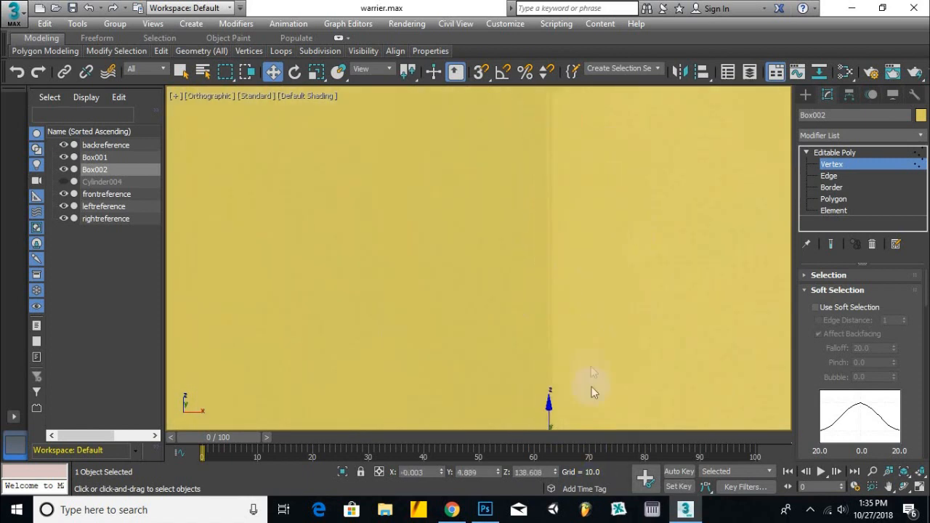
Move the mirrored half's topmost front seam vertices, from about Z 143 to 144.4, to about X -0.002.
{"action": "middle_click_drag", "start_coordinate": [665, 157], "coordinate": [554, 429]}
{"action": "left_click_drag", "start_coordinate": [465, 372], "coordinate": [480, 351]}
{"action": "middle_click_drag", "start_coordinate": [533, 343], "coordinate": [489, 301]}
{"action": "middle_click_drag", "start_coordinate": [521, 261], "coordinate": [613, 246]}
{"action": "scroll", "coordinate": [551, 94], "scroll_direction": "up", "scroll_amount": 8}
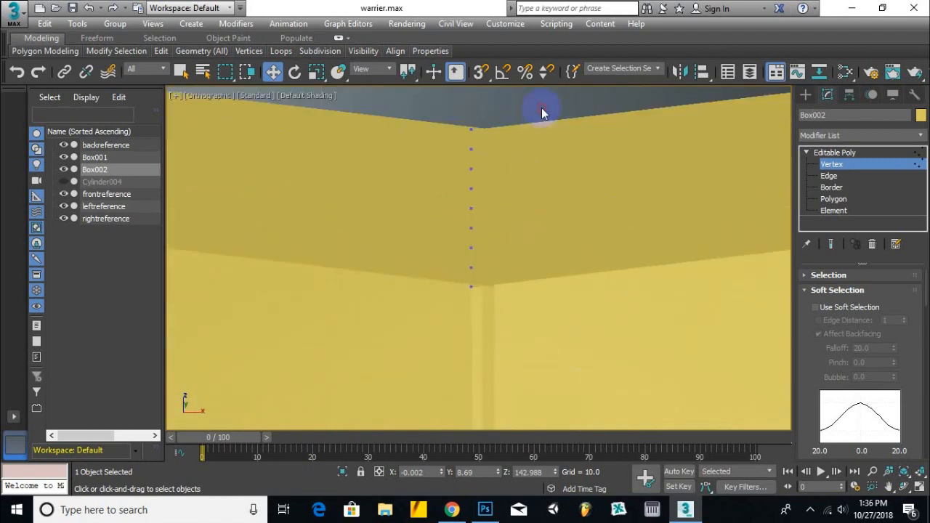
{"action": "scroll", "coordinate": [548, 210], "scroll_direction": "down", "scroll_amount": 8}
{"action": "scroll", "coordinate": [533, 326], "scroll_direction": "up", "scroll_amount": 10}
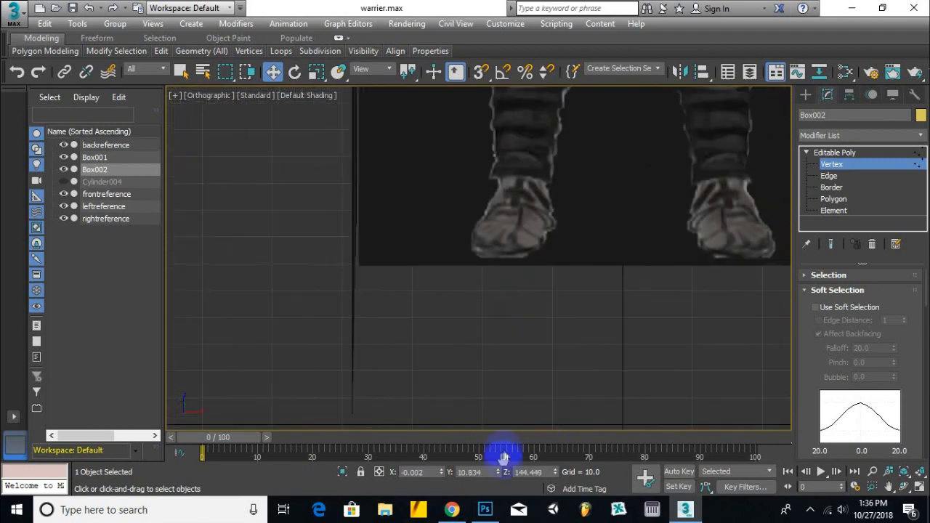
Move the mirrored half's lower front seam vertices between about Z 96 and 103 along X to close the gap.
{"action": "scroll", "coordinate": [557, 306], "scroll_direction": "up", "scroll_amount": 5}
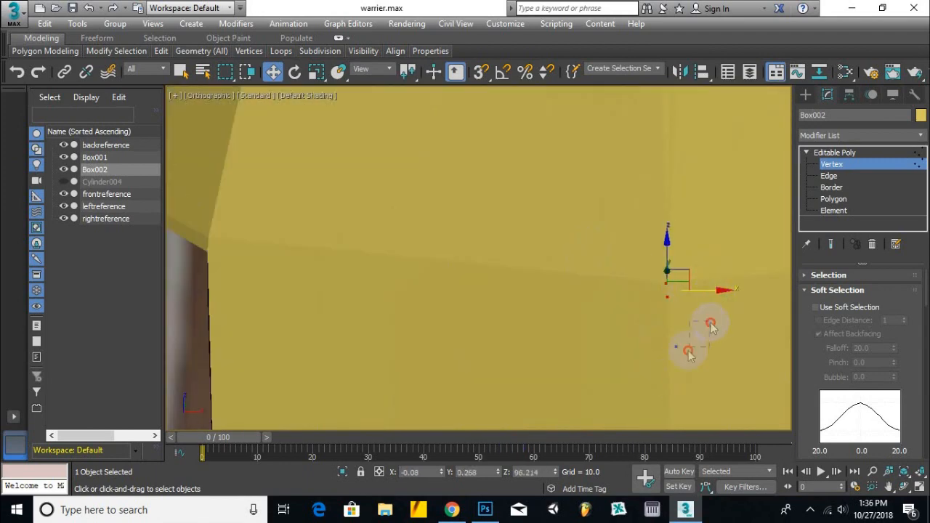
{"action": "left_click", "coordinate": [719, 352]}
{"action": "scroll", "coordinate": [587, 202], "scroll_direction": "up", "scroll_amount": 3}
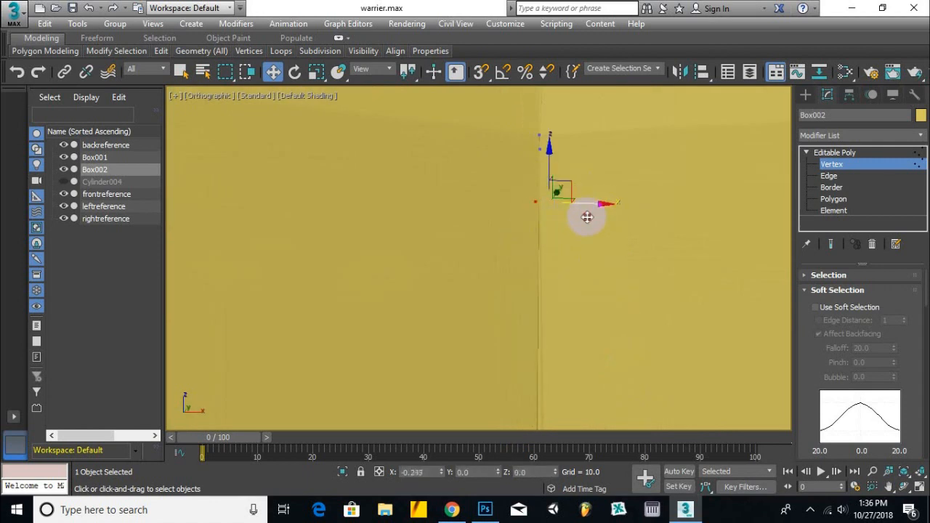
{"action": "left_click_drag", "start_coordinate": [572, 184], "coordinate": [520, 249]}
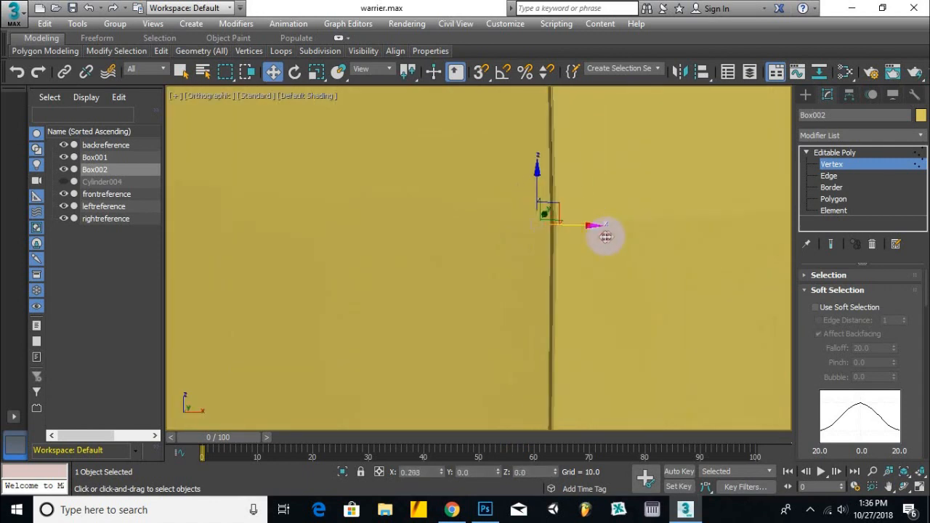
{"action": "left_click_drag", "start_coordinate": [598, 238], "coordinate": [652, 151]}
{"action": "middle_click_drag", "start_coordinate": [615, 165], "coordinate": [553, 271]}
{"action": "scroll", "coordinate": [664, 252], "scroll_direction": "down", "scroll_amount": 5}
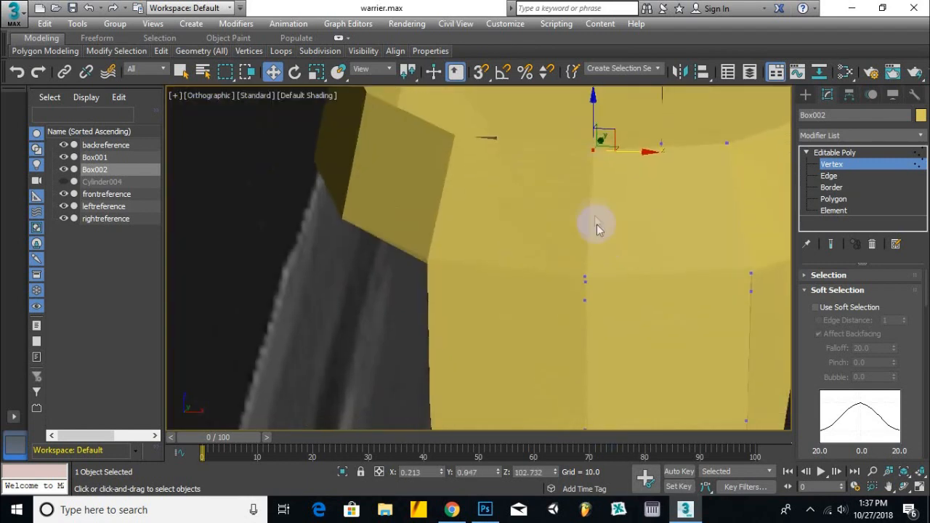
Adjust the mirrored half's front seam vertex below Z 102.7 to meet the original half and check the seam from the side.
{"action": "scroll", "coordinate": [582, 410], "scroll_direction": "up", "scroll_amount": 8}
{"action": "left_click_drag", "start_coordinate": [548, 289], "coordinate": [562, 270]}
{"action": "scroll", "coordinate": [561, 341], "scroll_direction": "down", "scroll_amount": 6}
{"action": "middle_click_drag", "start_coordinate": [559, 346], "coordinate": [374, 373], "text": "alt"}
{"action": "scroll", "coordinate": [407, 367], "scroll_direction": "up", "scroll_amount": 4}
{"action": "middle_click_drag", "start_coordinate": [467, 320], "coordinate": [452, 160]}
{"action": "scroll", "coordinate": [452, 159], "scroll_direction": "down", "scroll_amount": 4}
{"action": "scroll", "coordinate": [466, 319], "scroll_direction": "up", "scroll_amount": 5}
Shift the mirrored half's bottom seam corner along X and Z so it meets the original half's edge.
{"action": "middle_click_drag", "start_coordinate": [509, 334], "coordinate": [657, 367], "text": "alt"}
{"action": "left_click", "coordinate": [556, 283]}
{"action": "scroll", "coordinate": [557, 305], "scroll_direction": "up", "scroll_amount": 2}
{"action": "left_click_drag", "start_coordinate": [511, 256], "coordinate": [505, 256]}
{"action": "middle_click_drag", "start_coordinate": [601, 243], "coordinate": [388, 337], "text": "alt"}
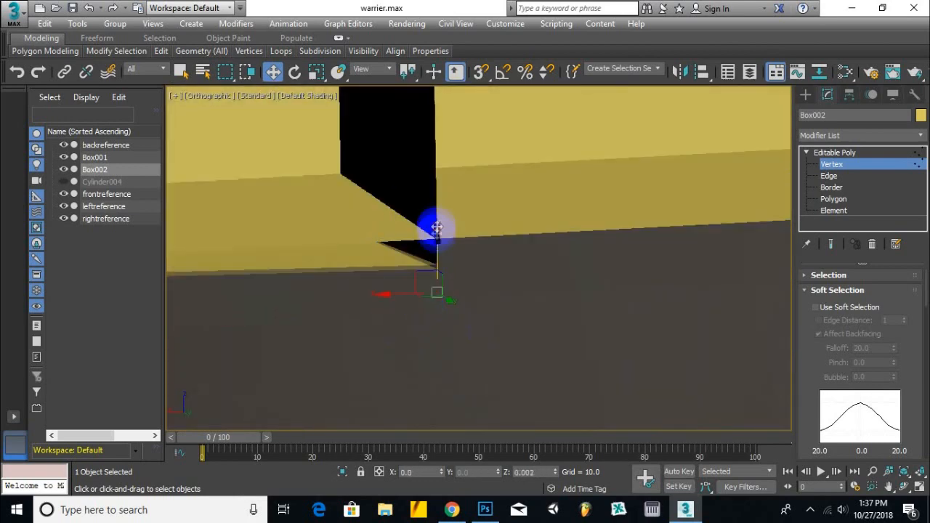
{"action": "middle_click_drag", "start_coordinate": [437, 209], "coordinate": [446, 267], "text": "alt"}
{"action": "middle_click_drag", "start_coordinate": [445, 204], "coordinate": [453, 299], "text": "alt"}
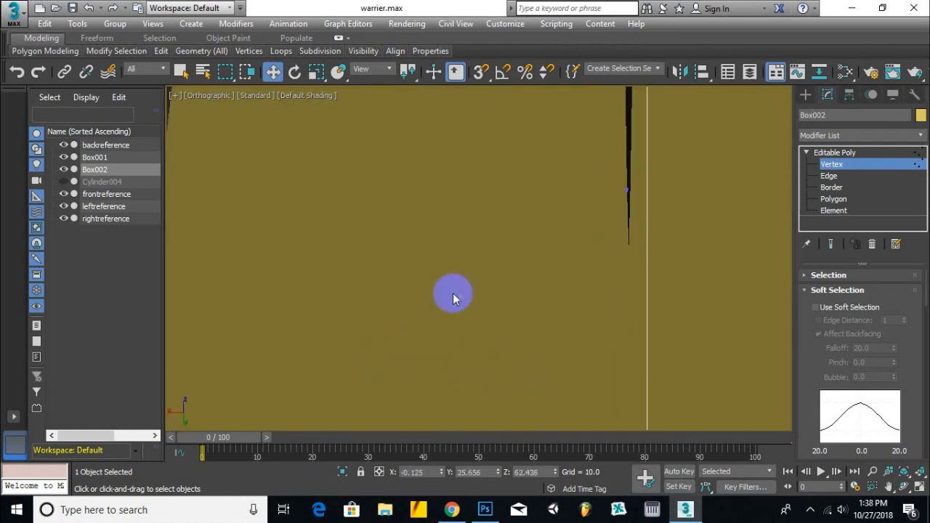
Move the mirrored half's back seam vertices near Z 77.6 and above along X to narrow the gap.
{"action": "scroll", "coordinate": [532, 242], "scroll_direction": "down", "scroll_amount": 5}
{"action": "middle_click_drag", "start_coordinate": [531, 242], "coordinate": [513, 401]}
{"action": "left_click", "coordinate": [528, 242]}
{"action": "scroll", "coordinate": [506, 243], "scroll_direction": "up", "scroll_amount": 3}
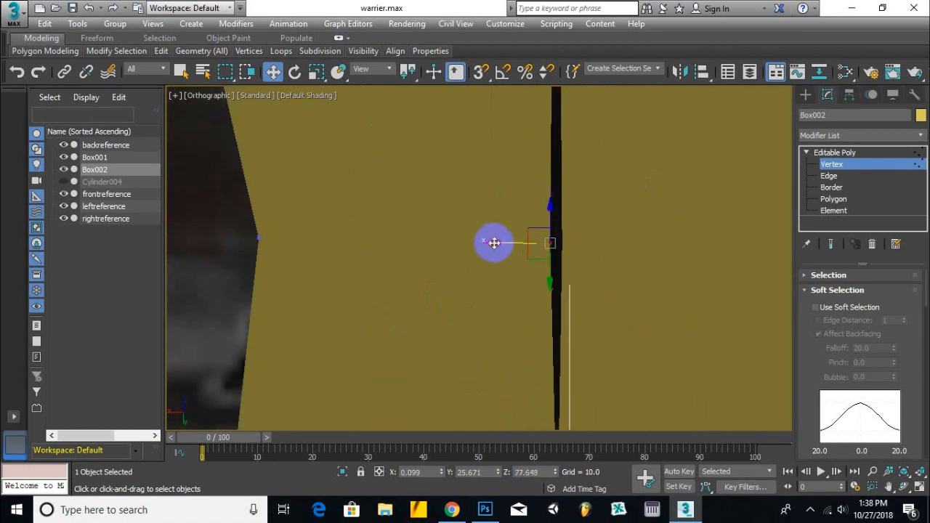
{"action": "middle_click_drag", "start_coordinate": [506, 242], "coordinate": [499, 407]}
{"action": "scroll", "coordinate": [499, 291], "scroll_direction": "down", "scroll_amount": 4}
{"action": "scroll", "coordinate": [500, 200], "scroll_direction": "up", "scroll_amount": 4}
{"action": "left_click", "coordinate": [532, 220]}
{"action": "left_click_drag", "start_coordinate": [488, 220], "coordinate": [500, 221]}
Try to move the selected back seam vertices along X, and undo the move.
{"action": "scroll", "coordinate": [509, 218], "scroll_direction": "down", "scroll_amount": 5}
{"action": "scroll", "coordinate": [526, 301], "scroll_direction": "up", "scroll_amount": 4}
{"action": "mouse_move", "coordinate": [498, 305]}
{"action": "middle_mouse_down", "text": "alt"}
{"action": "mouse_move", "coordinate": [527, 323]}
{"action": "mouse_move", "coordinate": [685, 316]}
{"action": "middle_mouse_up", "text": "alt"}
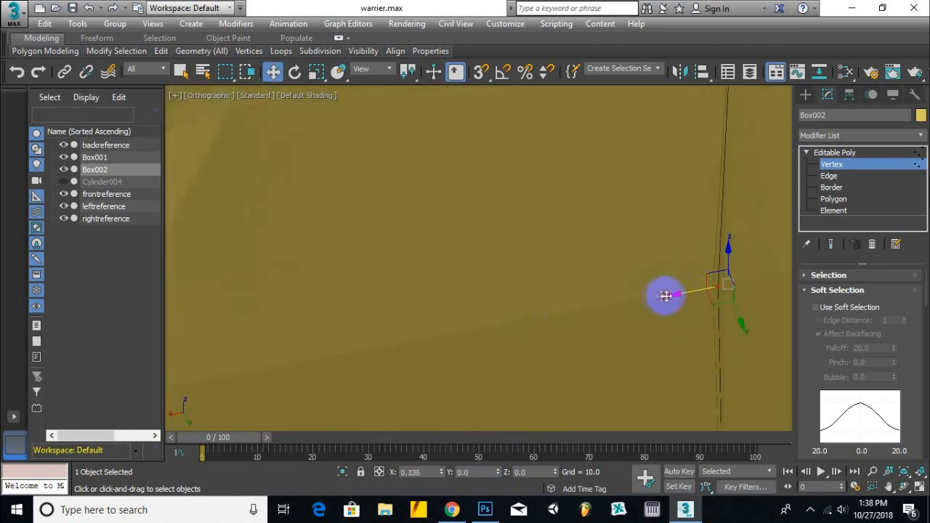
{"action": "left_click_drag", "start_coordinate": [665, 296], "coordinate": [580, 309]}
{"action": "key", "text": "ctrl+z"}
Move the mirrored half's back seam vertex near Z 115.2 to about X -0.012, Y 27.15.
{"action": "scroll", "coordinate": [563, 329], "scroll_direction": "down", "scroll_amount": 5}
{"action": "middle_click_drag", "start_coordinate": [564, 329], "coordinate": [609, 203], "text": "alt"}
{"action": "scroll", "coordinate": [558, 234], "scroll_direction": "up", "scroll_amount": 5}
{"action": "left_click_drag", "start_coordinate": [495, 243], "coordinate": [448, 282]}
{"action": "scroll", "coordinate": [431, 273], "scroll_direction": "up", "scroll_amount": 3}
{"action": "left_click_drag", "start_coordinate": [459, 255], "coordinate": [500, 264]}
{"action": "scroll", "coordinate": [496, 273], "scroll_direction": "down", "scroll_amount": 6}
{"action": "scroll", "coordinate": [476, 331], "scroll_direction": "up", "scroll_amount": 8}
{"action": "mouse_move", "coordinate": [466, 205]}
{"action": "middle_mouse_down", "text": "alt"}
{"action": "mouse_move", "coordinate": [420, 253]}
{"action": "mouse_move", "coordinate": [541, 197]}
{"action": "mouse_move", "coordinate": [770, 247]}
{"action": "middle_mouse_up", "text": "alt"}
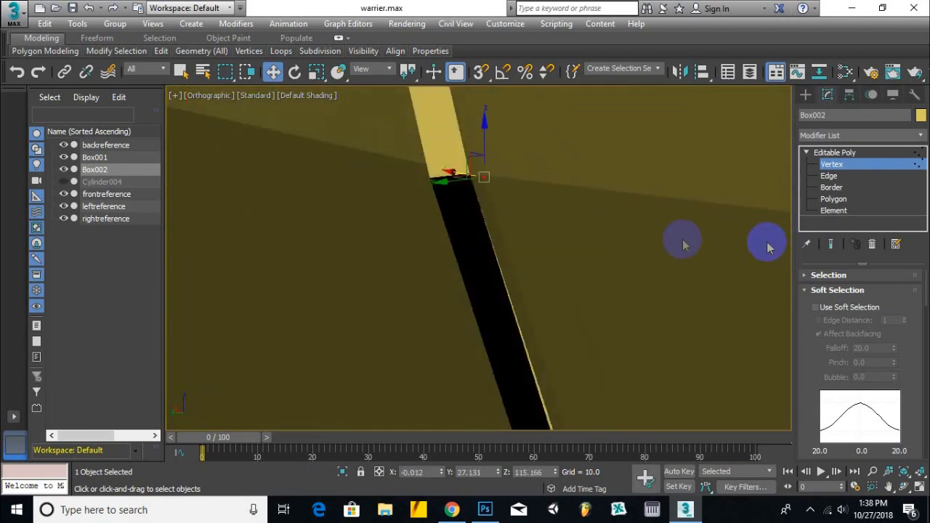
{"action": "left_click_drag", "start_coordinate": [442, 182], "coordinate": [423, 201]}
{"action": "middle_click_drag", "start_coordinate": [424, 202], "coordinate": [539, 256], "text": "alt"}
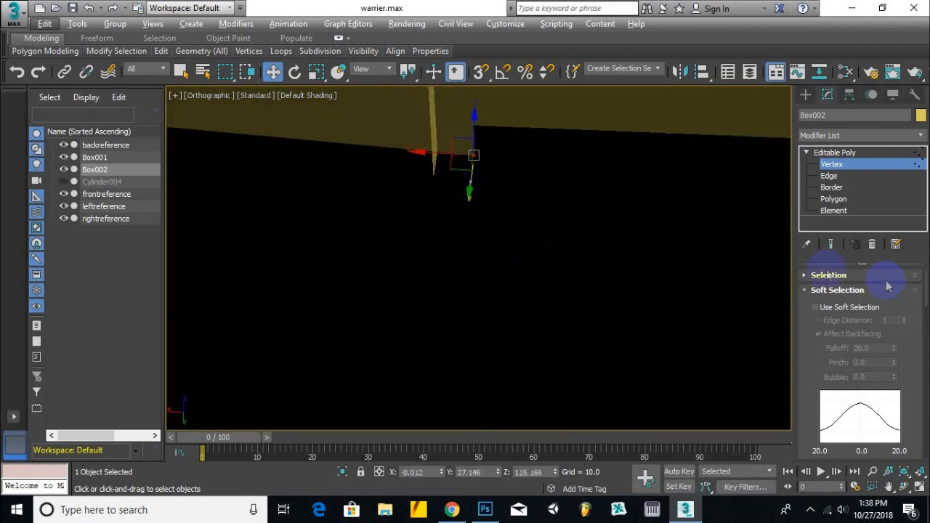
{"action": "scroll", "coordinate": [835, 371], "scroll_direction": "down", "scroll_amount": 15}
{"action": "scroll", "coordinate": [836, 361], "scroll_direction": "down", "scroll_amount": 15}
{"action": "scroll", "coordinate": [835, 365], "scroll_direction": "up", "scroll_amount": 6}
{"action": "scroll", "coordinate": [835, 364], "scroll_direction": "up", "scroll_amount": 5}
{"action": "left_click", "coordinate": [885, 313]}
{"action": "middle_click_drag", "start_coordinate": [472, 218], "coordinate": [647, 234], "text": "alt"}
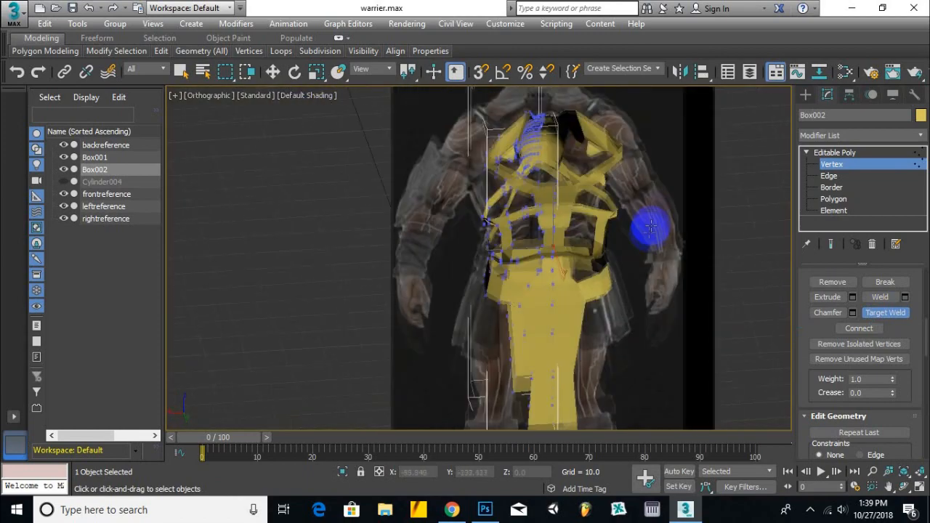
{"action": "scroll", "coordinate": [636, 255], "scroll_direction": "up", "scroll_amount": 5}
{"action": "middle_click_drag", "start_coordinate": [625, 280], "coordinate": [363, 218], "text": "alt"}
{"action": "left_click", "coordinate": [273, 71]}
Move the mirrored half's back seam vertex near Z 124.6 to about X -0.12, Y 29.0.
{"action": "middle_click_drag", "start_coordinate": [436, 255], "coordinate": [588, 197], "text": "alt"}
{"action": "scroll", "coordinate": [567, 298], "scroll_direction": "down", "scroll_amount": 8}
{"action": "scroll", "coordinate": [588, 197], "scroll_direction": "up", "scroll_amount": 3}
{"action": "scroll", "coordinate": [588, 197], "scroll_direction": "up", "scroll_amount": 6}
{"action": "left_click", "coordinate": [538, 199]}
{"action": "mouse_move", "coordinate": [511, 323]}
{"action": "middle_mouse_down", "text": "alt"}
{"action": "mouse_move", "coordinate": [584, 370]}
{"action": "mouse_move", "coordinate": [524, 313]}
{"action": "middle_mouse_up", "text": "alt"}
{"action": "left_click_drag", "start_coordinate": [457, 314], "coordinate": [465, 314]}
{"action": "scroll", "coordinate": [509, 305], "scroll_direction": "down", "scroll_amount": 4}
{"action": "middle_click_drag", "start_coordinate": [516, 291], "coordinate": [515, 236], "text": "alt"}
{"action": "scroll", "coordinate": [529, 202], "scroll_direction": "down", "scroll_amount": 5}
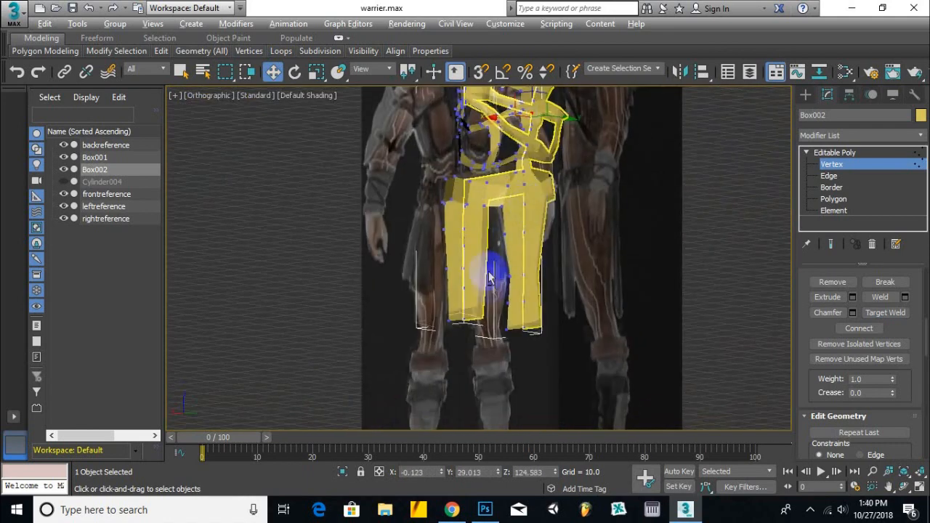
Attach the mirrored half to Box001 as one object and unhide the Cylinder004 body.
{"action": "middle_click_drag", "start_coordinate": [529, 203], "coordinate": [584, 370], "text": "alt"}
{"action": "scroll", "coordinate": [583, 370], "scroll_direction": "up", "scroll_amount": 6}
{"action": "left_click", "coordinate": [851, 166]}
{"action": "scroll", "coordinate": [618, 306], "scroll_direction": "down", "scroll_amount": 5}
{"action": "middle_click_drag", "start_coordinate": [618, 306], "coordinate": [704, 294], "text": "alt"}
{"action": "key", "text": "l"}
{"action": "middle_click_drag", "start_coordinate": [377, 246], "coordinate": [284, 267], "text": "alt"}
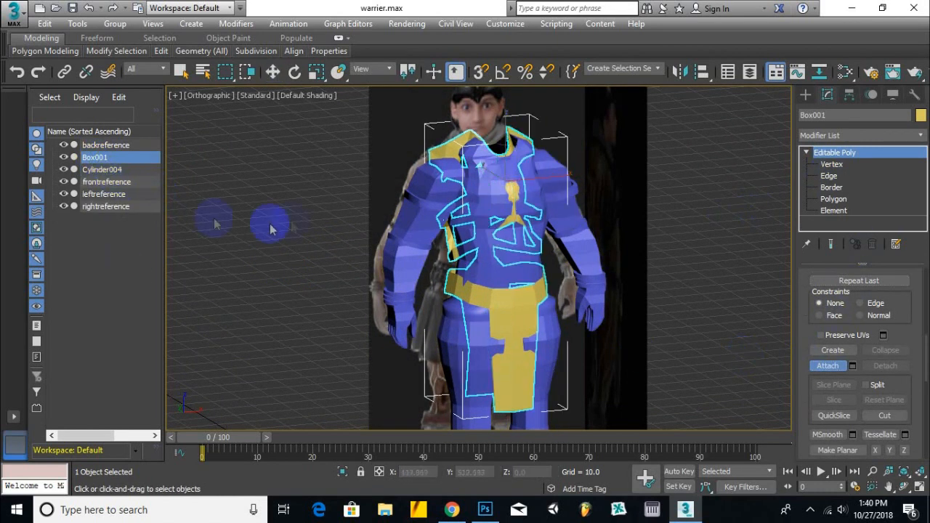
{"action": "left_click", "coordinate": [274, 72]}
Examine how the joined clothing fits over the body from the side and front.
{"action": "middle_click_drag", "start_coordinate": [462, 261], "coordinate": [171, 269], "text": "alt"}
{"action": "scroll", "coordinate": [477, 218], "scroll_direction": "up", "scroll_amount": 2}
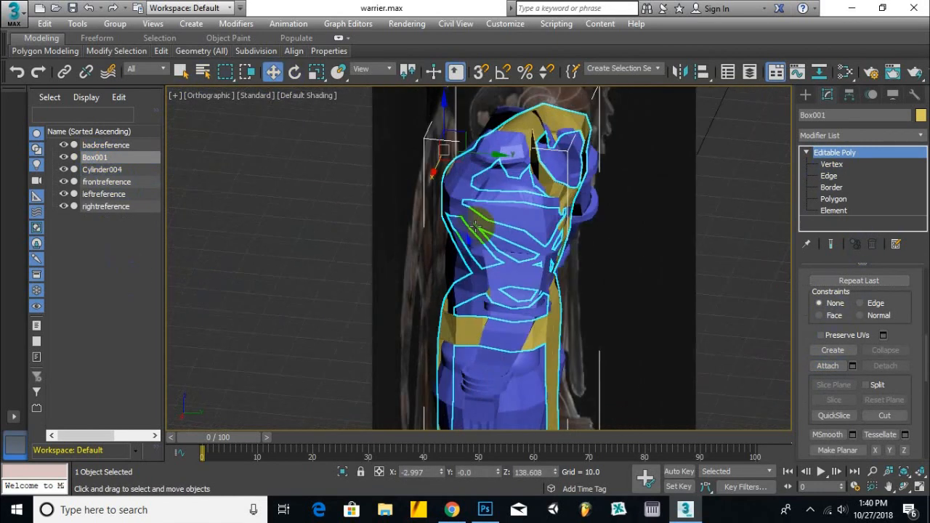
{"action": "middle_click_drag", "start_coordinate": [493, 155], "coordinate": [269, 284], "text": "alt"}
{"action": "scroll", "coordinate": [591, 236], "scroll_direction": "up", "scroll_amount": 3}
{"action": "scroll", "coordinate": [590, 236], "scroll_direction": "down", "scroll_amount": 3}
{"action": "scroll", "coordinate": [522, 211], "scroll_direction": "up", "scroll_amount": 3}
{"action": "scroll", "coordinate": [522, 212], "scroll_direction": "down", "scroll_amount": 4}
{"action": "scroll", "coordinate": [444, 244], "scroll_direction": "down", "scroll_amount": 1}
Edit the Cylinder004 body at vertex level and shift its vertex beside the neck opening along X.
{"action": "left_click", "coordinate": [270, 284]}
{"action": "left_click", "coordinate": [806, 152]}
{"action": "left_click", "coordinate": [831, 164]}
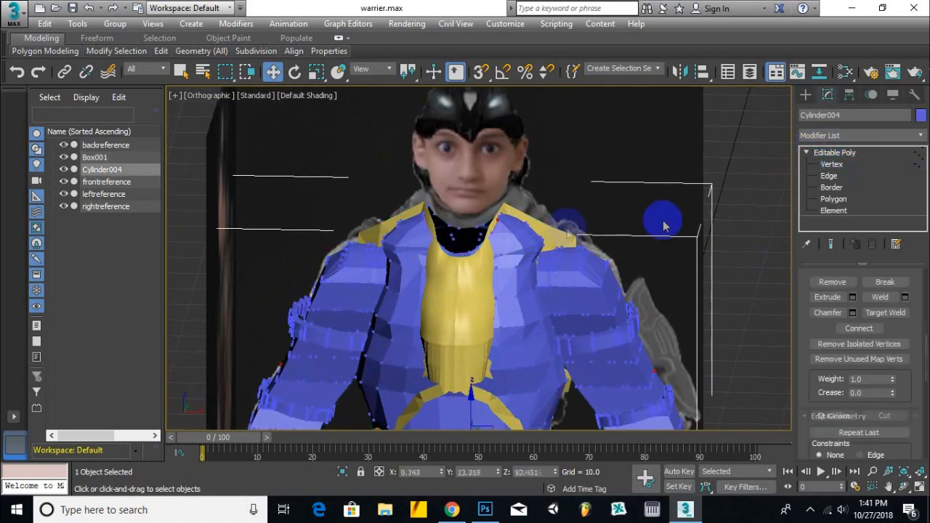
{"action": "scroll", "coordinate": [399, 291], "scroll_direction": "up", "scroll_amount": 5}
{"action": "middle_click_drag", "start_coordinate": [400, 291], "coordinate": [463, 246], "text": "alt"}
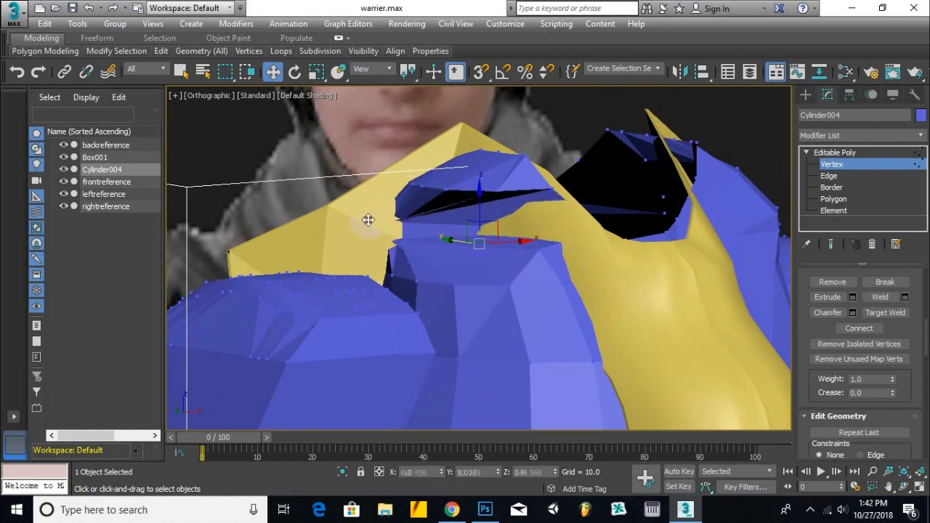
{"action": "middle_click_drag", "start_coordinate": [507, 227], "coordinate": [462, 183], "text": "alt"}
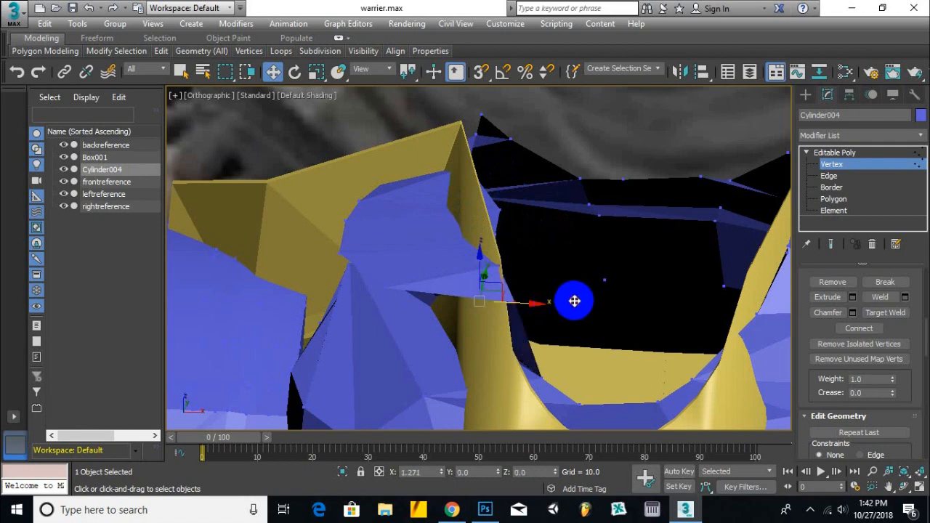
Switch to Chrome and browse the YouTube home page.
{"action": "left_click", "coordinate": [453, 509]}
{"action": "left_click", "coordinate": [91, 71]}
{"action": "left_click", "coordinate": [101, 13]}
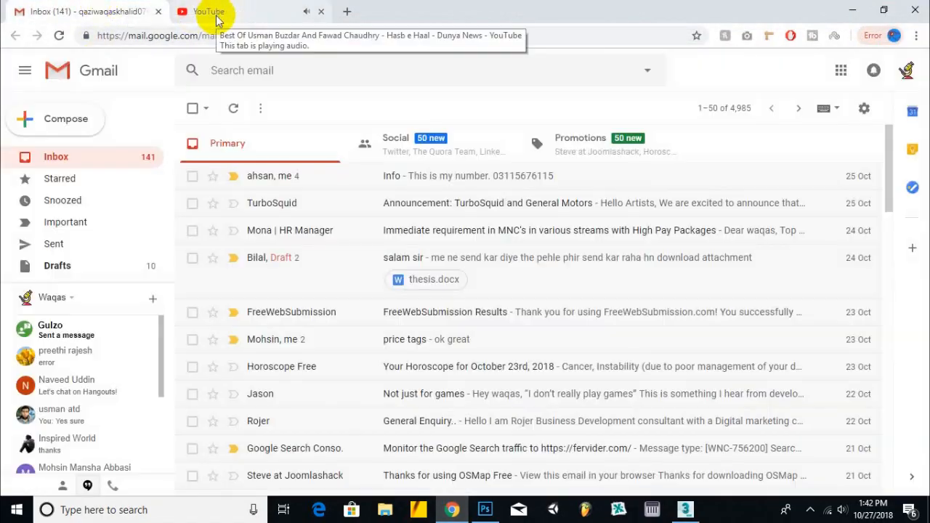
{"action": "left_click", "coordinate": [217, 18]}
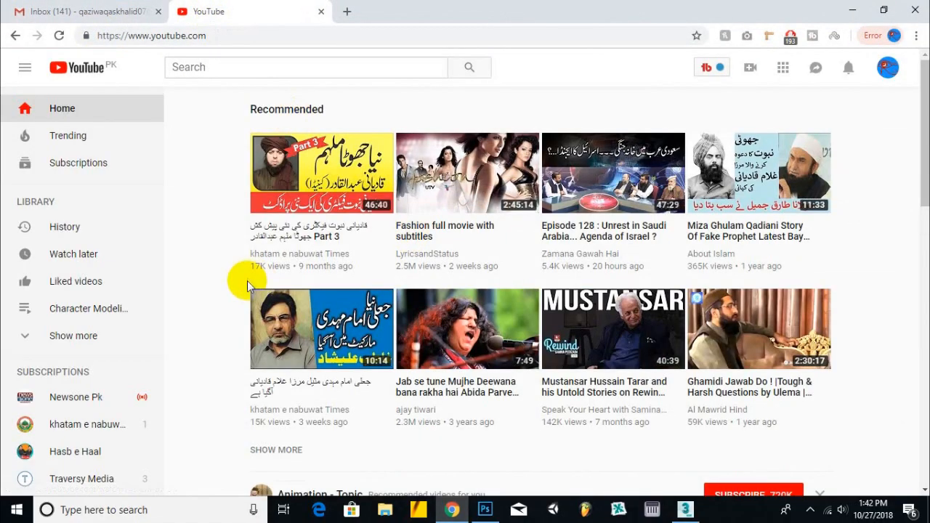
{"action": "scroll", "coordinate": [247, 280], "scroll_direction": "down", "scroll_amount": 3}
{"action": "left_click", "coordinate": [446, 141]}
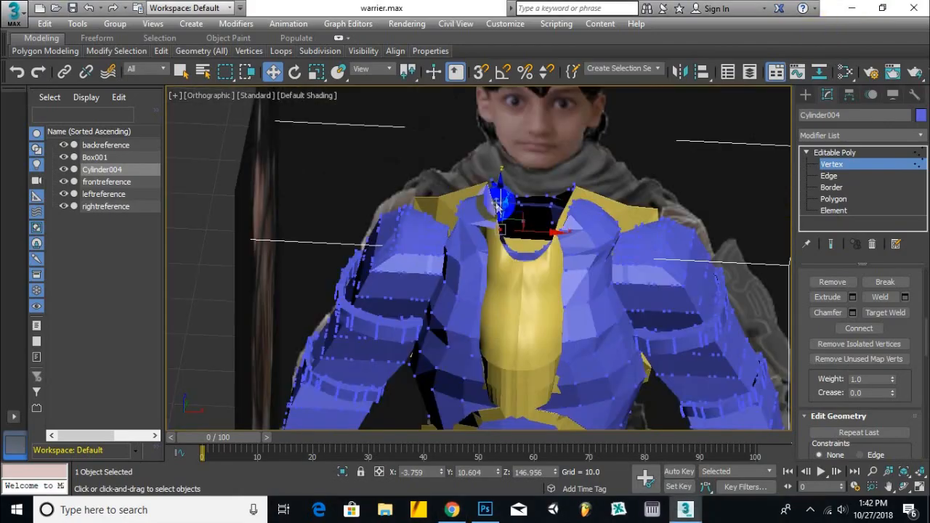
Move the body's protruding vertex beside the collar about 2.5 units along Y and refine its position.
{"action": "scroll", "coordinate": [502, 211], "scroll_direction": "up", "scroll_amount": 3}
{"action": "middle_click_drag", "start_coordinate": [498, 208], "coordinate": [611, 211], "text": "alt"}
{"action": "scroll", "coordinate": [472, 291], "scroll_direction": "up", "scroll_amount": 3}
{"action": "left_click", "coordinate": [478, 333]}
{"action": "left_click_drag", "start_coordinate": [446, 341], "coordinate": [152, 355]}
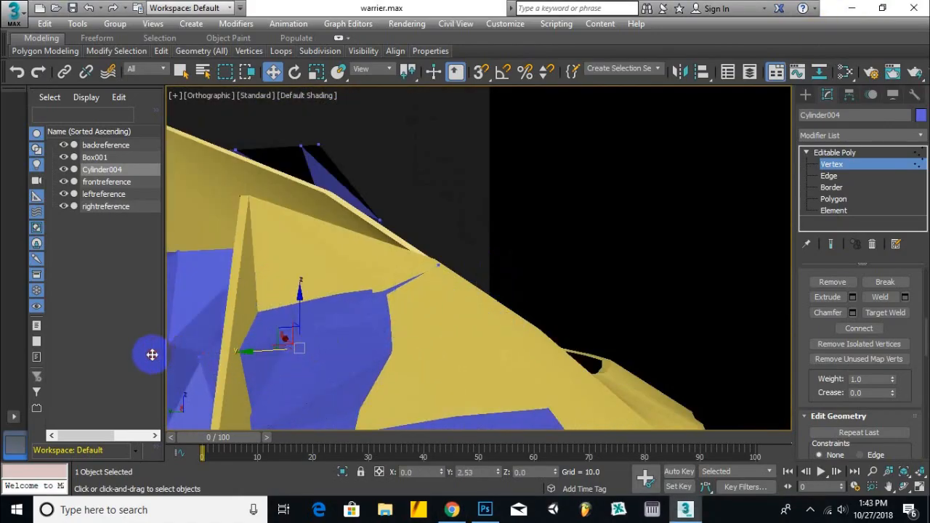
{"action": "left_click_drag", "start_coordinate": [293, 313], "coordinate": [325, 316]}
{"action": "scroll", "coordinate": [356, 338], "scroll_direction": "down", "scroll_amount": 3}
Make the body see-through and move its vertex near the clothing's neckline edge along X.
{"action": "middle_click_drag", "start_coordinate": [361, 340], "coordinate": [426, 337], "text": "alt"}
{"action": "scroll", "coordinate": [325, 266], "scroll_direction": "down", "scroll_amount": 3}
{"action": "middle_click_drag", "start_coordinate": [325, 265], "coordinate": [318, 223], "text": "alt"}
{"action": "key", "text": "alt+x"}
{"action": "scroll", "coordinate": [333, 208], "scroll_direction": "up", "scroll_amount": 3}
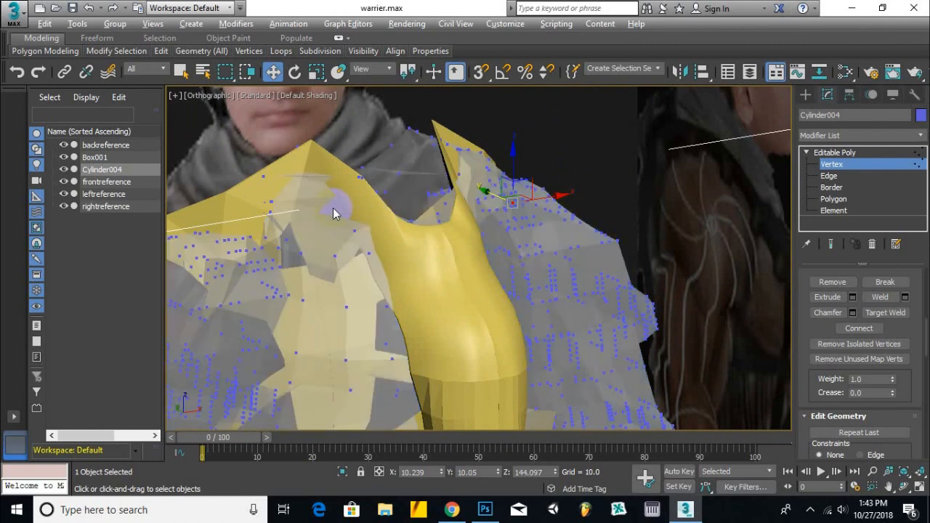
{"action": "scroll", "coordinate": [356, 280], "scroll_direction": "up", "scroll_amount": 2}
{"action": "middle_click_drag", "start_coordinate": [356, 281], "coordinate": [394, 251], "text": "alt"}
{"action": "scroll", "coordinate": [322, 237], "scroll_direction": "up", "scroll_amount": 2}
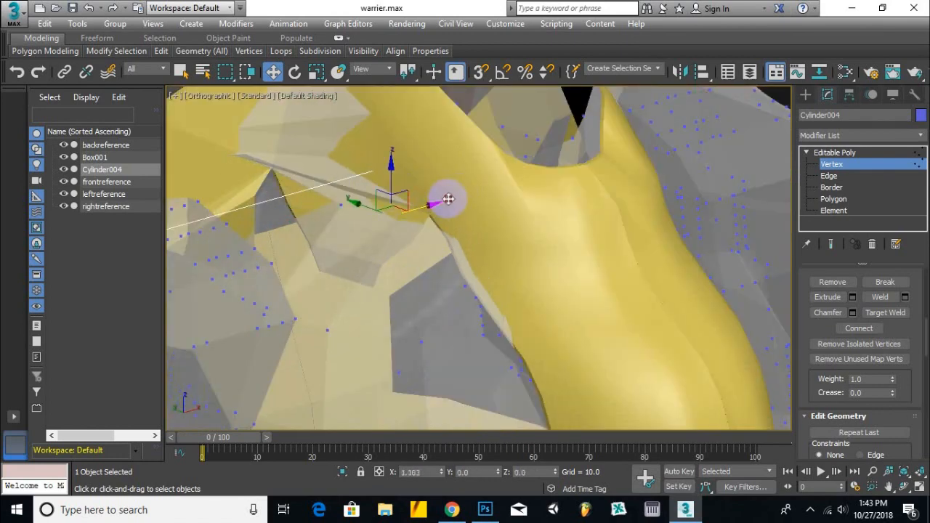
{"action": "left_click_drag", "start_coordinate": [379, 197], "coordinate": [394, 192]}
Reposition the body's shoulder vertices beneath the collar, placing one at about X -4.85, Y 18.5, Z 147.4.
{"action": "left_click", "coordinate": [282, 158]}
{"action": "mouse_move", "coordinate": [370, 136]}
{"action": "middle_mouse_down"}
{"action": "mouse_move", "coordinate": [385, 210]}
{"action": "mouse_move", "coordinate": [350, 190]}
{"action": "middle_mouse_up"}
{"action": "left_click_drag", "start_coordinate": [350, 103], "coordinate": [271, 180]}
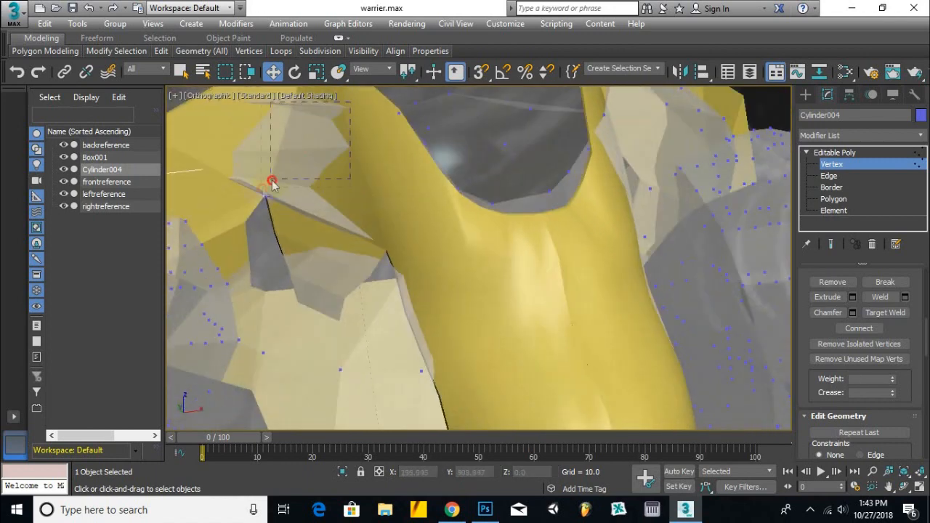
{"action": "middle_click_drag", "start_coordinate": [381, 121], "coordinate": [528, 139], "text": "alt"}
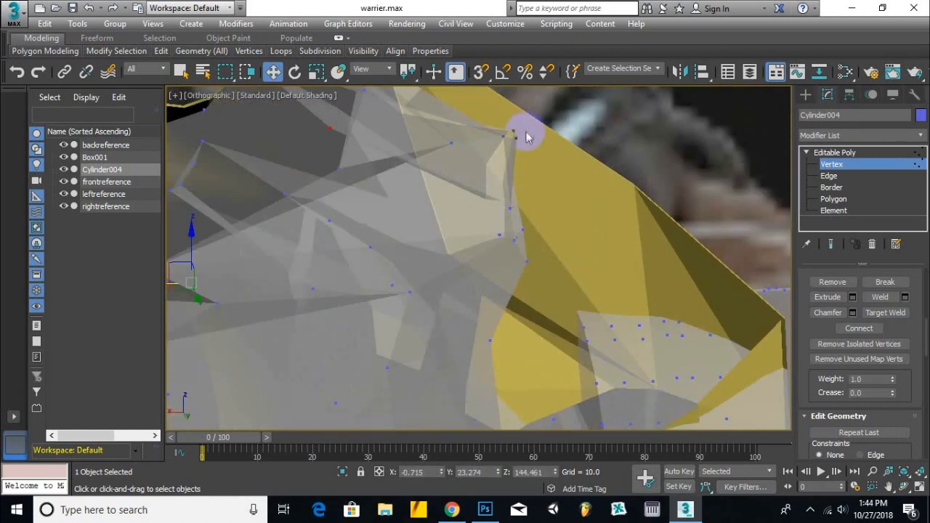
{"action": "middle_click_drag", "start_coordinate": [463, 139], "coordinate": [528, 210], "text": "alt"}
{"action": "middle_click_drag", "start_coordinate": [468, 219], "coordinate": [594, 333], "text": "alt"}
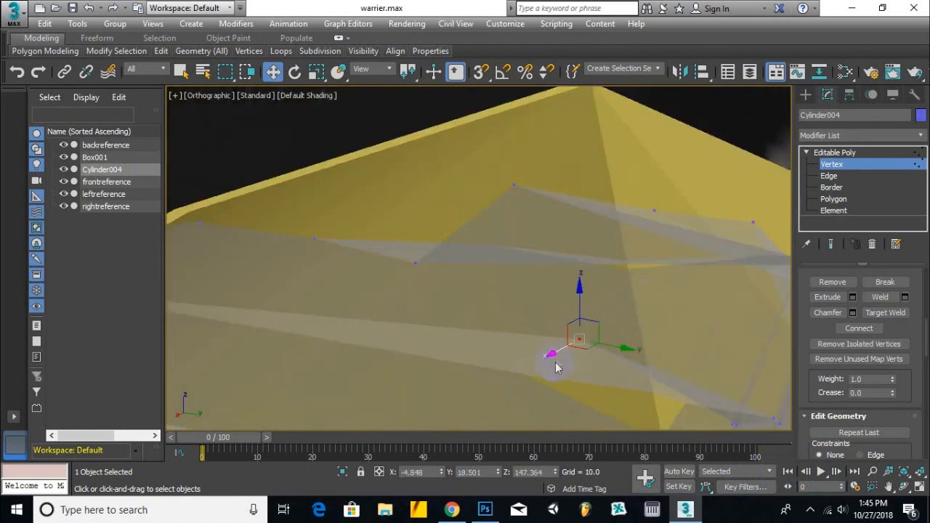
Move Box001's shoulder peak vertices inward and shift the vertex beneath the peak about -0.93 along Y.
{"action": "scroll", "coordinate": [513, 366], "scroll_direction": "down", "scroll_amount": 5}
{"action": "middle_click_drag", "start_coordinate": [512, 366], "coordinate": [727, 233], "text": "alt"}
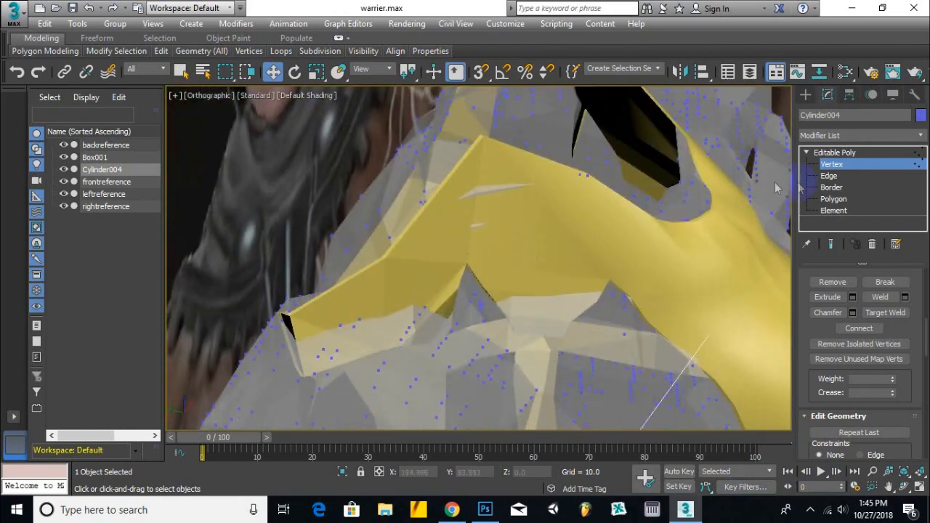
{"action": "left_click", "coordinate": [832, 170]}
{"action": "left_click", "coordinate": [832, 165]}
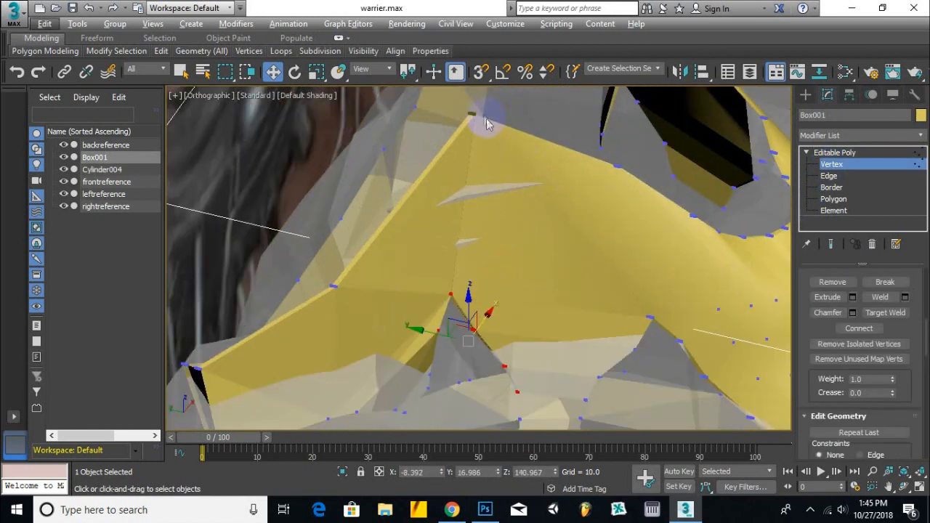
{"action": "left_click_drag", "start_coordinate": [435, 109], "coordinate": [483, 139]}
{"action": "left_click_drag", "start_coordinate": [449, 304], "coordinate": [433, 297]}
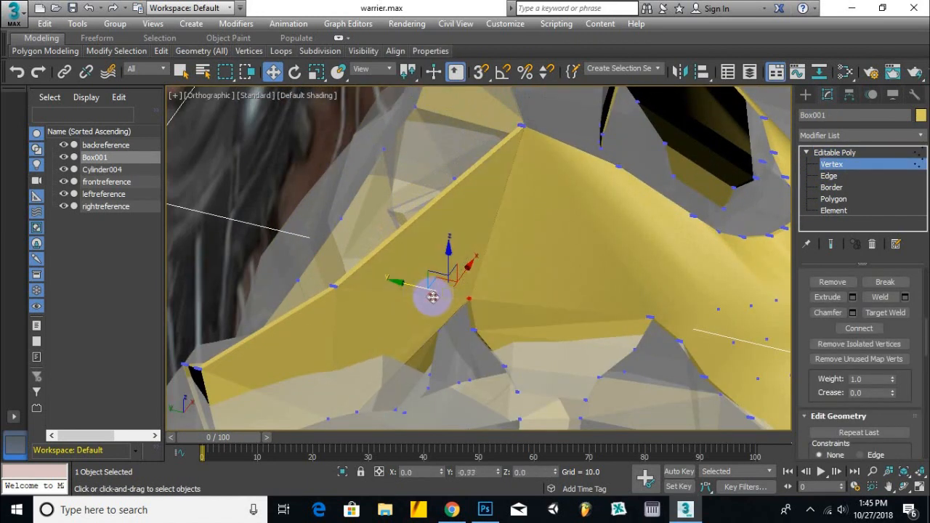
{"action": "middle_click_drag", "start_coordinate": [454, 330], "coordinate": [654, 261], "text": "alt"}
Return to Cylinder004's vertices and reposition the body's vertex at the opposite side of the neck opening.
{"action": "left_click", "coordinate": [681, 239]}
{"action": "middle_click_drag", "start_coordinate": [700, 238], "coordinate": [770, 328], "text": "alt"}
{"action": "left_click", "coordinate": [832, 164]}
{"action": "left_click", "coordinate": [749, 327]}
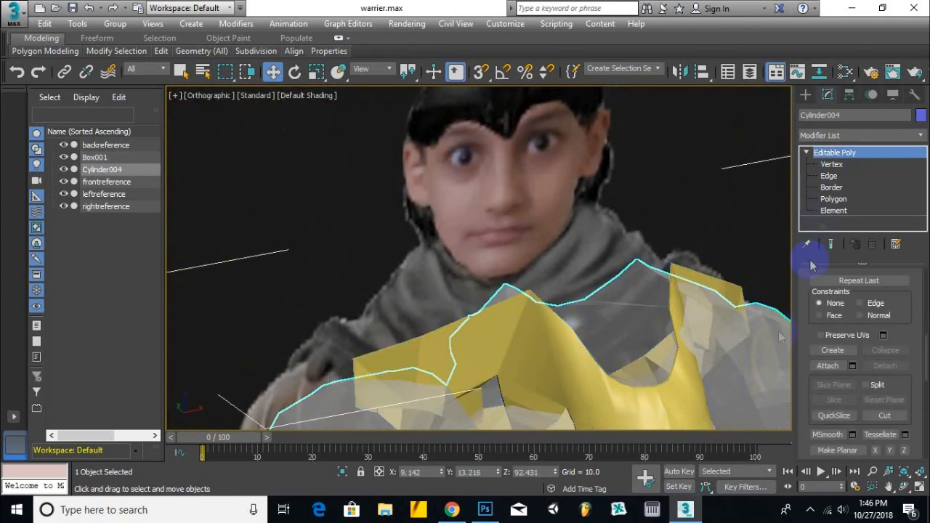
{"action": "left_click", "coordinate": [832, 165]}
{"action": "scroll", "coordinate": [708, 339], "scroll_direction": "up", "scroll_amount": 5}
{"action": "middle_click_drag", "start_coordinate": [708, 339], "coordinate": [611, 298], "text": "alt"}
{"action": "left_click_drag", "start_coordinate": [652, 336], "coordinate": [595, 326]}
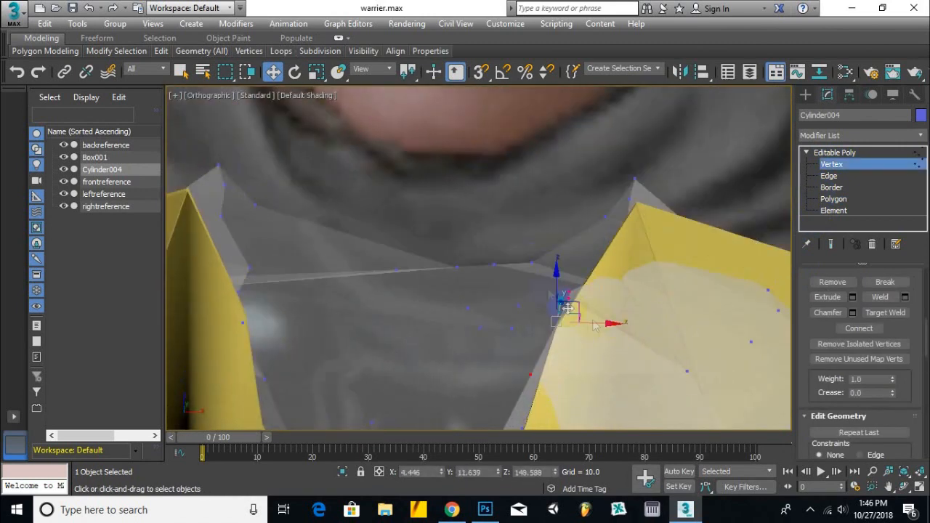
Move the body's vertex protruding beneath the clothing's shoulder peak along X and finish editing the body's vertices.
{"action": "middle_click_drag", "start_coordinate": [552, 315], "coordinate": [591, 322], "text": "alt"}
{"action": "middle_click_drag", "start_coordinate": [527, 318], "coordinate": [694, 330], "text": "alt"}
{"action": "left_click_drag", "start_coordinate": [694, 331], "coordinate": [616, 420]}
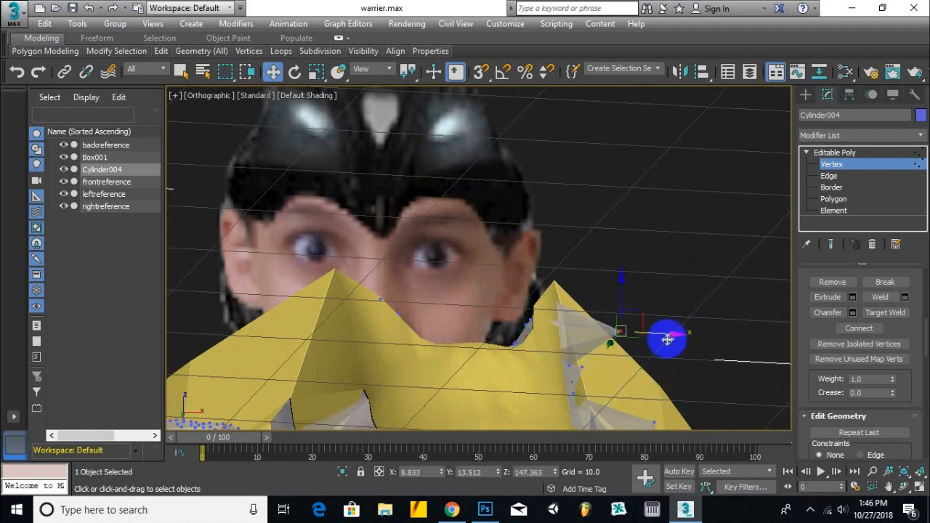
{"action": "middle_click_drag", "start_coordinate": [581, 352], "coordinate": [525, 300], "text": "alt"}
{"action": "middle_click_drag", "start_coordinate": [632, 286], "coordinate": [373, 213], "text": "alt"}
{"action": "middle_click_drag", "start_coordinate": [489, 238], "coordinate": [513, 255], "text": "alt"}
{"action": "left_click", "coordinate": [833, 164]}
Switch to Box001's vertices and shift the vertices at the back of the belt about 2.9 along Y.
{"action": "middle_click_drag", "start_coordinate": [507, 361], "coordinate": [426, 224], "text": "alt"}
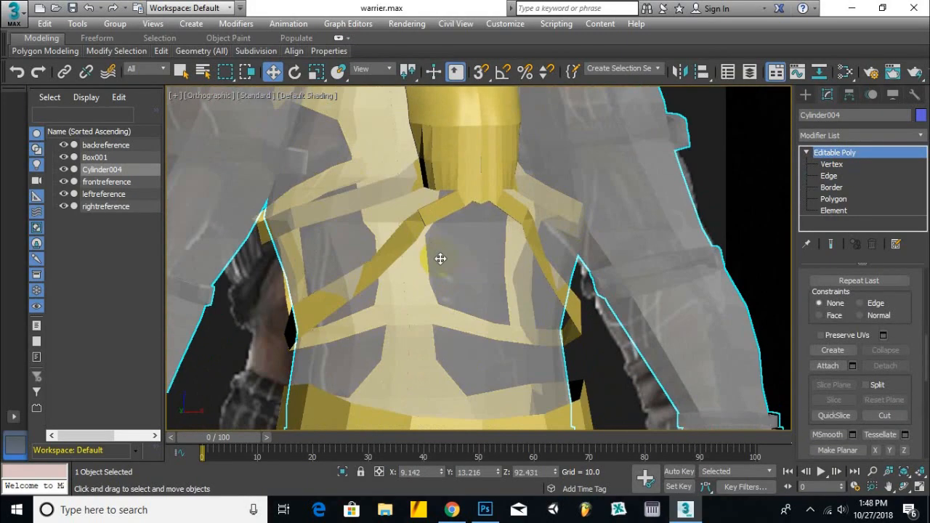
{"action": "middle_click_drag", "start_coordinate": [433, 235], "coordinate": [588, 232], "text": "alt"}
{"action": "middle_click_drag", "start_coordinate": [491, 84], "coordinate": [588, 254], "text": "alt"}
{"action": "left_click", "coordinate": [588, 254]}
{"action": "key", "text": "1"}
{"action": "scroll", "coordinate": [589, 219], "scroll_direction": "up", "scroll_amount": 2}
{"action": "left_click", "coordinate": [514, 153]}
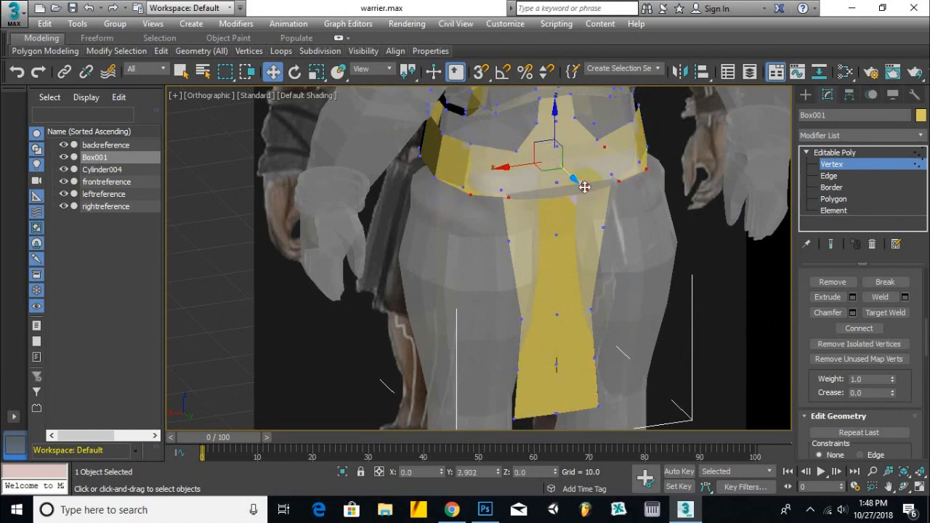
Place the lower centre vertex of the belt's back at about Y 25.3 and move the upper back vertices along Y.
{"action": "middle_click_drag", "start_coordinate": [584, 195], "coordinate": [582, 194], "text": "alt"}
{"action": "scroll", "coordinate": [586, 197], "scroll_direction": "up", "scroll_amount": 5}
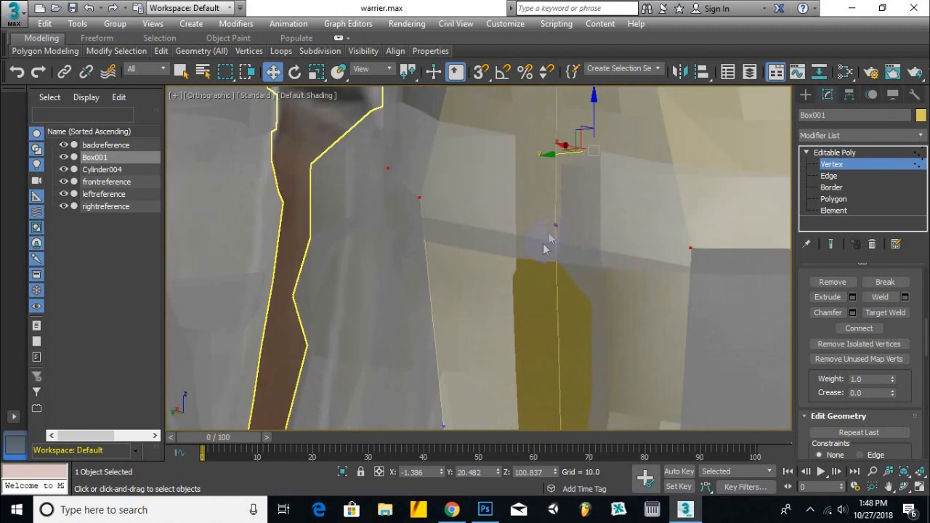
{"action": "middle_click_drag", "start_coordinate": [511, 231], "coordinate": [415, 260], "text": "alt"}
{"action": "scroll", "coordinate": [581, 235], "scroll_direction": "down", "scroll_amount": 4}
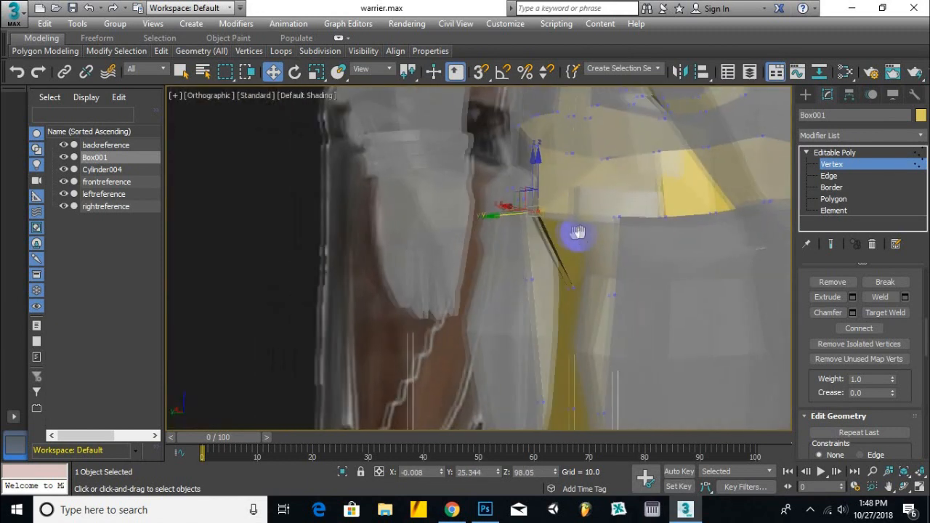
{"action": "middle_click_drag", "start_coordinate": [487, 218], "coordinate": [628, 322], "text": "alt"}
{"action": "left_click_drag", "start_coordinate": [605, 201], "coordinate": [554, 235]}
{"action": "middle_click_drag", "start_coordinate": [596, 251], "coordinate": [495, 218], "text": "alt"}
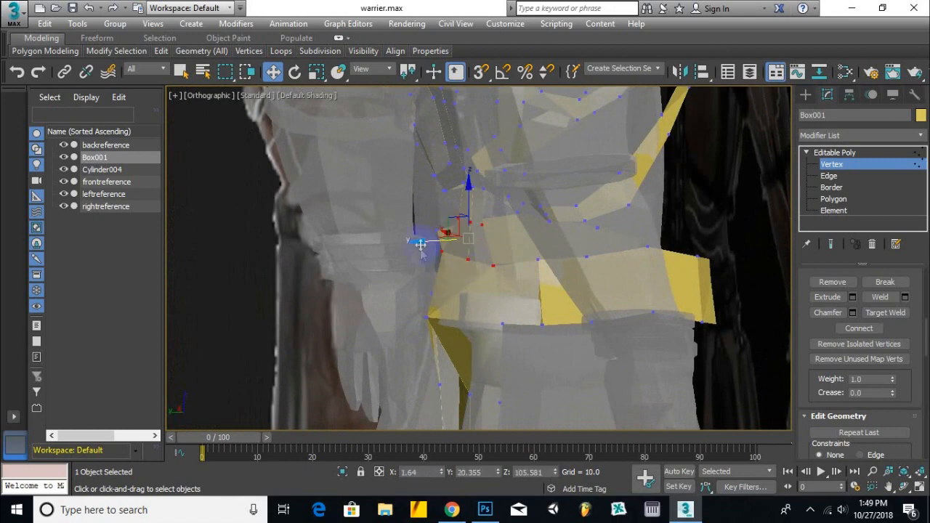
Move the lower vertices of the hanging back flap along Y to fit the body.
{"action": "middle_click_drag", "start_coordinate": [460, 278], "coordinate": [522, 280], "text": "alt"}
{"action": "middle_click_drag", "start_coordinate": [522, 280], "coordinate": [504, 173]}
{"action": "left_click_drag", "start_coordinate": [518, 269], "coordinate": [370, 317]}
{"action": "left_click_drag", "start_coordinate": [461, 297], "coordinate": [485, 301]}
{"action": "middle_click_drag", "start_coordinate": [484, 301], "coordinate": [501, 234], "text": "alt"}
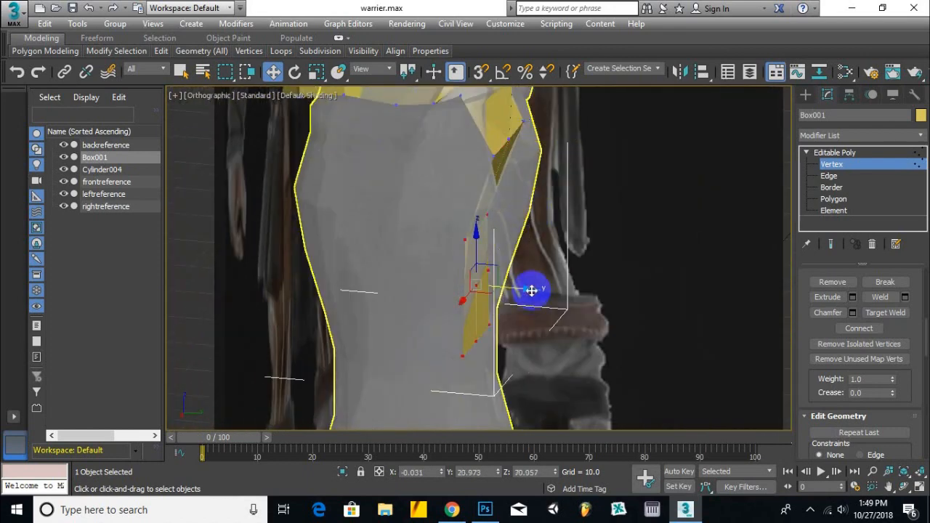
Reposition the belt's lower and upper vertices on either side of the back flap so the belt covers the body.
{"action": "middle_click_drag", "start_coordinate": [572, 298], "coordinate": [553, 182], "text": "alt"}
{"action": "middle_click_drag", "start_coordinate": [617, 208], "coordinate": [529, 228], "text": "alt"}
{"action": "middle_click_drag", "start_coordinate": [593, 250], "coordinate": [627, 111], "text": "alt"}
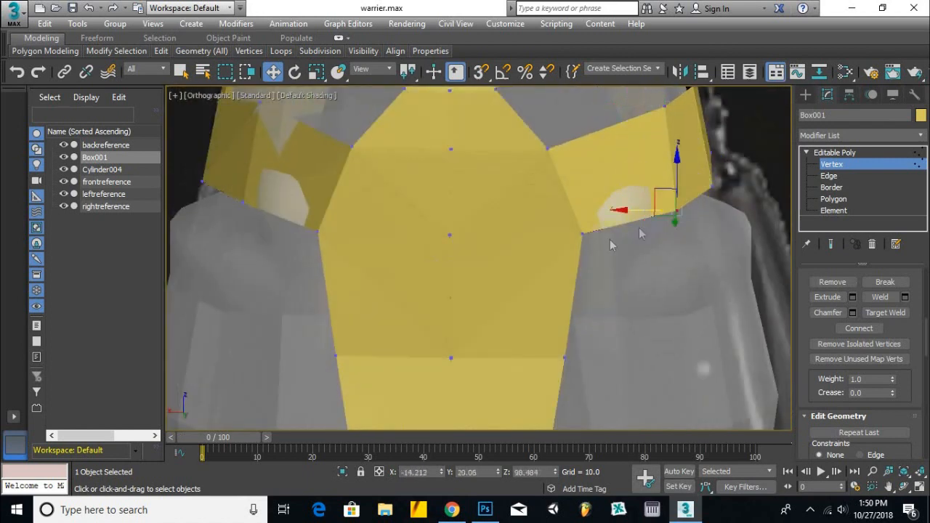
{"action": "left_click", "coordinate": [580, 236]}
{"action": "middle_click_drag", "start_coordinate": [580, 237], "coordinate": [437, 180], "text": "alt"}
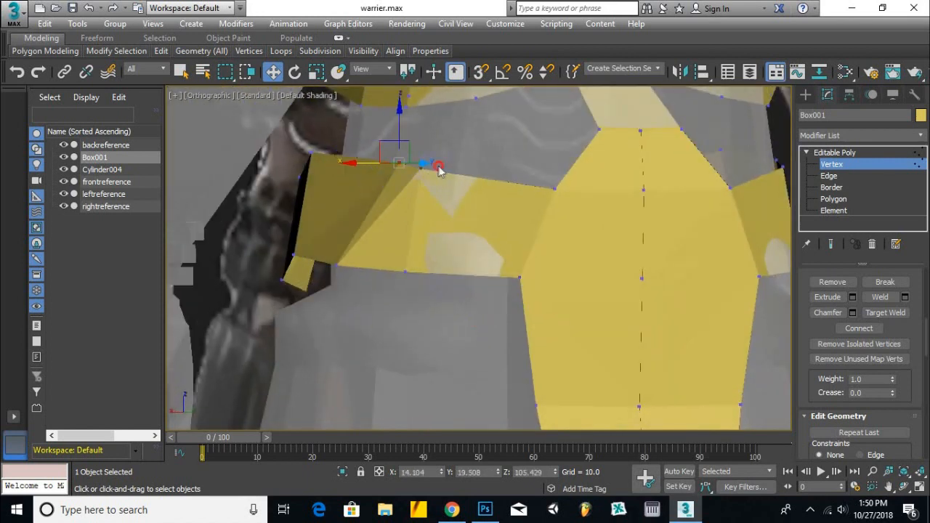
{"action": "middle_click_drag", "start_coordinate": [375, 174], "coordinate": [335, 149], "text": "alt"}
{"action": "scroll", "coordinate": [329, 167], "scroll_direction": "up", "scroll_amount": 5}
{"action": "left_click_drag", "start_coordinate": [376, 116], "coordinate": [386, 121]}
{"action": "middle_click_drag", "start_coordinate": [386, 120], "coordinate": [580, 189], "text": "alt"}
{"action": "scroll", "coordinate": [575, 185], "scroll_direction": "down", "scroll_amount": 5}
Adjust the hanging front flap's side vertices and reposition its lowest centre vertex.
{"action": "middle_click_drag", "start_coordinate": [517, 233], "coordinate": [367, 304], "text": "alt"}
{"action": "middle_click_drag", "start_coordinate": [301, 303], "coordinate": [435, 96], "text": "alt"}
{"action": "left_click_drag", "start_coordinate": [434, 96], "coordinate": [493, 410]}
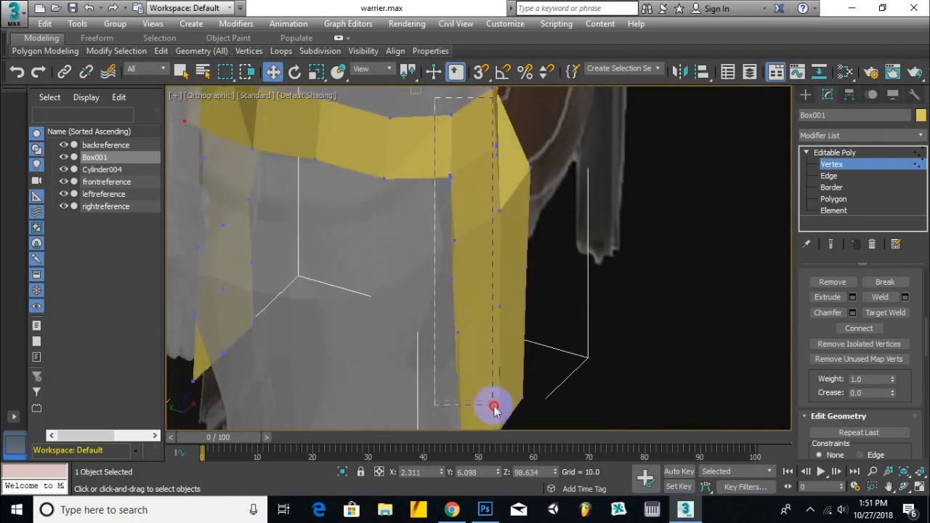
{"action": "middle_click_drag", "start_coordinate": [407, 193], "coordinate": [388, 261], "text": "alt"}
{"action": "middle_click_drag", "start_coordinate": [401, 350], "coordinate": [462, 377], "text": "alt"}
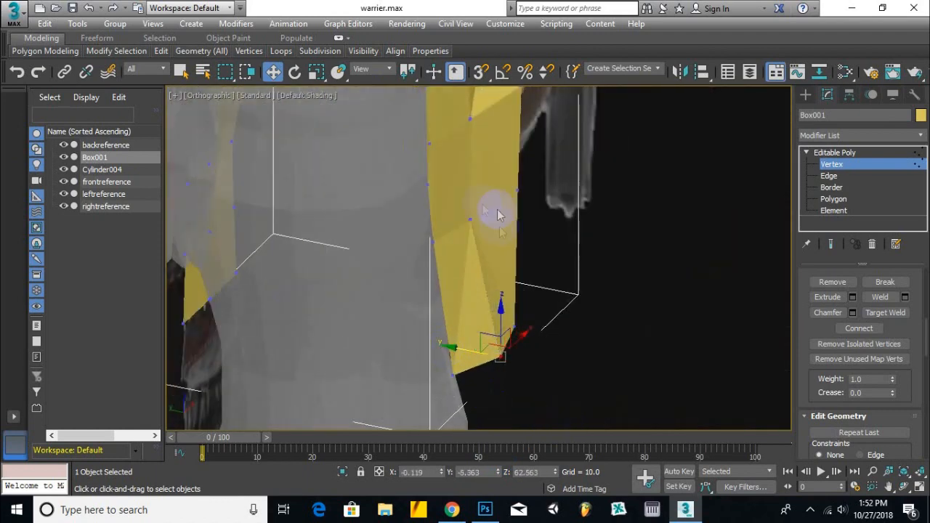
Reposition the belt's upper vertices on both sides of the front flap at about Z 103.2.
{"action": "middle_click_drag", "start_coordinate": [464, 227], "coordinate": [494, 200], "text": "alt"}
{"action": "middle_click_drag", "start_coordinate": [444, 223], "coordinate": [385, 112], "text": "alt"}
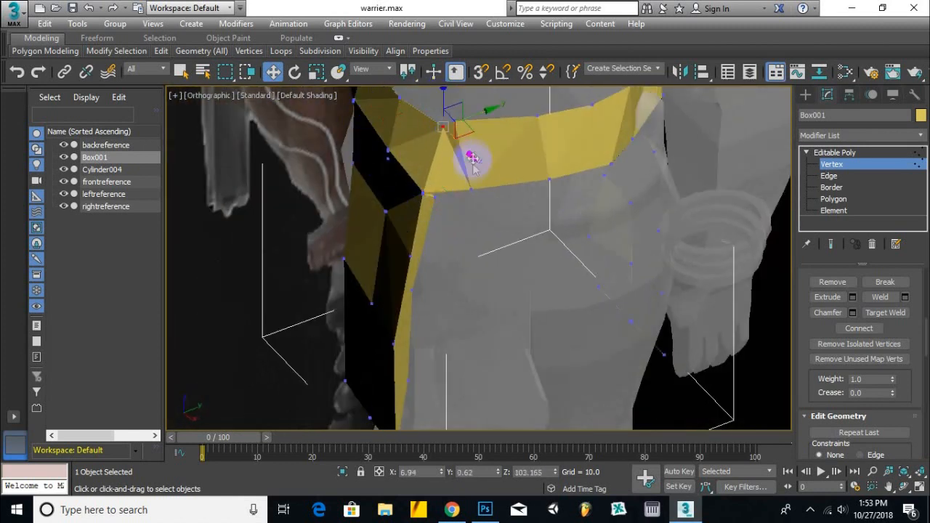
{"action": "middle_click_drag", "start_coordinate": [474, 116], "coordinate": [431, 249], "text": "alt"}
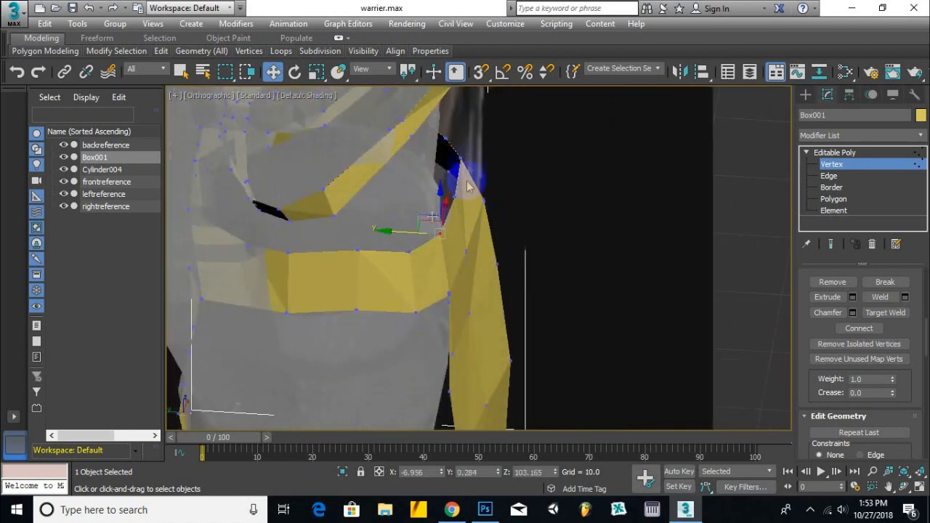
{"action": "middle_click_drag", "start_coordinate": [429, 158], "coordinate": [325, 133], "text": "alt"}
{"action": "scroll", "coordinate": [277, 190], "scroll_direction": "up", "scroll_amount": 5}
Shift the belt's upper side vertex about -0.29 along X and place the lower rear one near X 13.4, Y 23.2, Z 98.5.
{"action": "middle_click_drag", "start_coordinate": [291, 182], "coordinate": [323, 202], "text": "alt"}
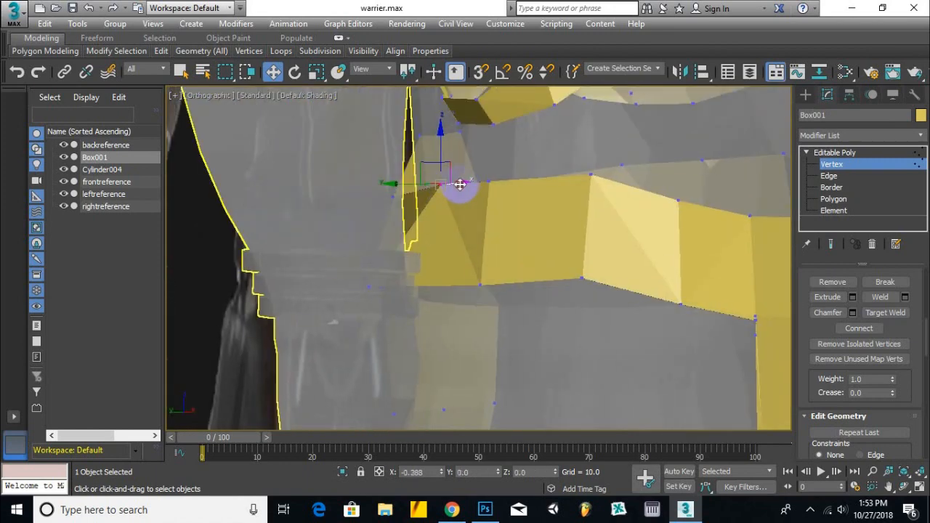
{"action": "left_click_drag", "start_coordinate": [461, 182], "coordinate": [450, 184]}
{"action": "middle_click_drag", "start_coordinate": [449, 186], "coordinate": [428, 233], "text": "alt"}
{"action": "middle_click_drag", "start_coordinate": [429, 285], "coordinate": [376, 312], "text": "alt"}
{"action": "left_click_drag", "start_coordinate": [419, 291], "coordinate": [423, 293]}
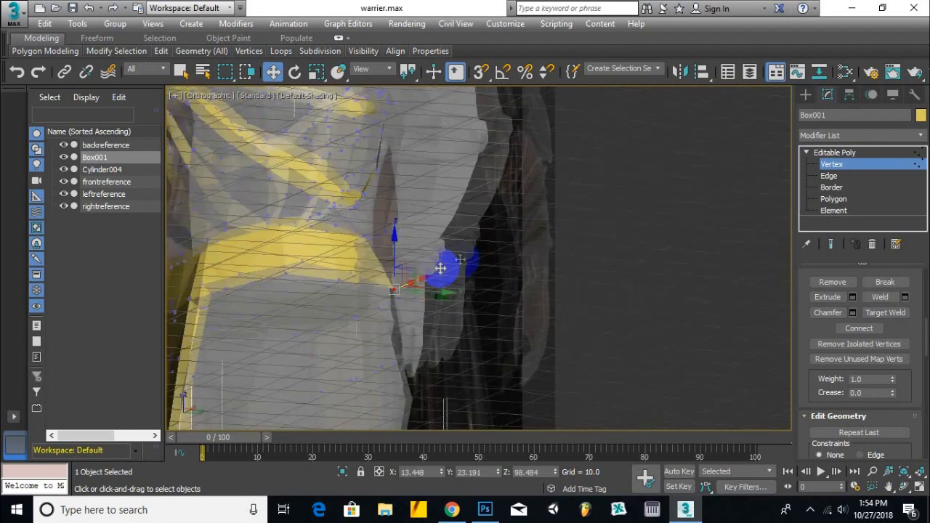
Reposition the back flap's lower vertices, placing its corner at about X -6.5, Y 27.2, Z 62.5.
{"action": "middle_click_drag", "start_coordinate": [441, 268], "coordinate": [470, 377], "text": "alt"}
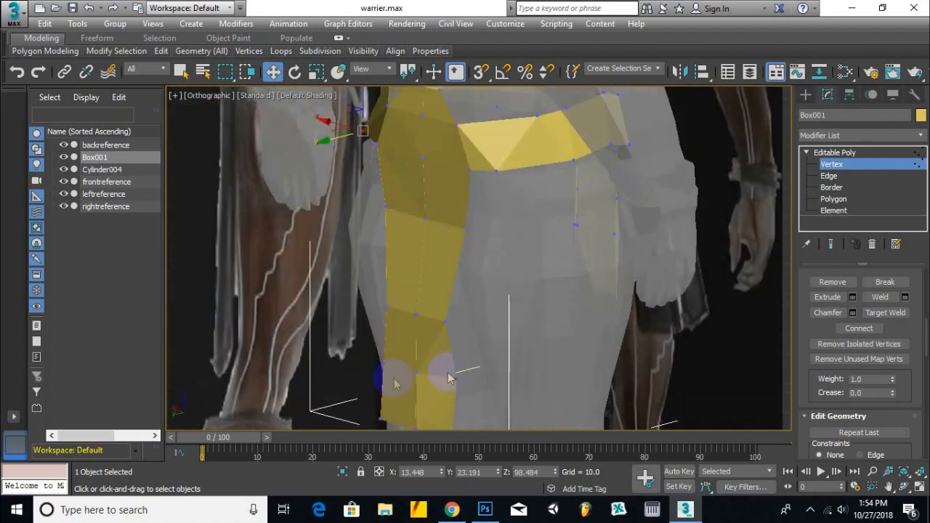
{"action": "middle_click_drag", "start_coordinate": [415, 390], "coordinate": [480, 245], "text": "alt"}
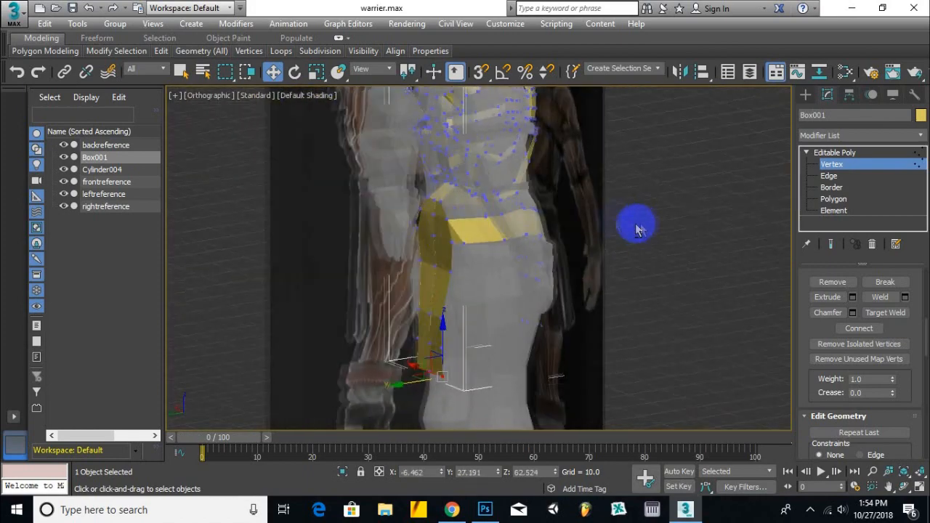
{"action": "middle_click_drag", "start_coordinate": [638, 229], "coordinate": [552, 233], "text": "alt"}
{"action": "scroll", "coordinate": [499, 245], "scroll_direction": "up", "scroll_amount": 8}
{"action": "middle_click_drag", "start_coordinate": [499, 244], "coordinate": [469, 318], "text": "alt"}
{"action": "scroll", "coordinate": [399, 285], "scroll_direction": "down", "scroll_amount": 7}
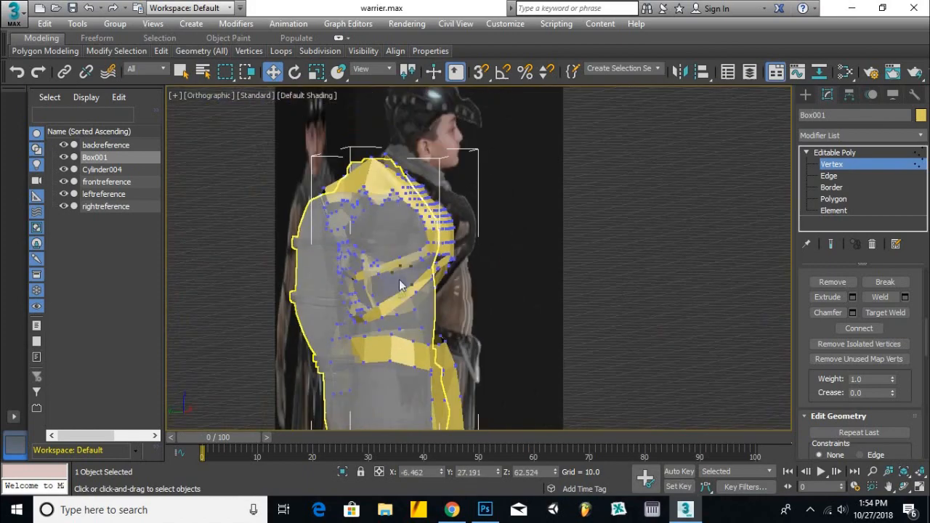
Examine how the clothing fits over the body around the torso and shoulders.
{"action": "left_click", "coordinate": [834, 165]}
{"action": "scroll", "coordinate": [467, 322], "scroll_direction": "down", "scroll_amount": 5}
{"action": "middle_click_drag", "start_coordinate": [468, 322], "coordinate": [378, 306], "text": "alt"}
{"action": "left_click", "coordinate": [415, 306]}
{"action": "left_click", "coordinate": [845, 166]}
{"action": "scroll", "coordinate": [393, 298], "scroll_direction": "up", "scroll_amount": 8}
{"action": "middle_click_drag", "start_coordinate": [388, 223], "coordinate": [436, 291], "text": "alt"}
{"action": "scroll", "coordinate": [606, 242], "scroll_direction": "down", "scroll_amount": 3}
{"action": "key", "text": "1"}
{"action": "scroll", "coordinate": [618, 273], "scroll_direction": "up", "scroll_amount": 5}
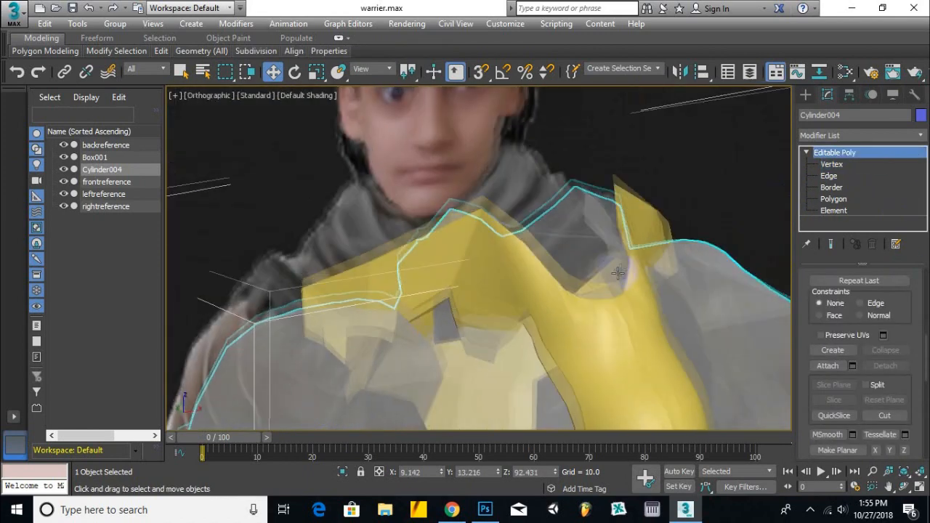
Return to Box001's vertices and shift the lower vertices of the torn shoulder flap about -2.03 along Y.
{"action": "middle_click_drag", "start_coordinate": [618, 272], "coordinate": [586, 256], "text": "alt"}
{"action": "left_click", "coordinate": [509, 255]}
{"action": "left_click", "coordinate": [833, 165]}
{"action": "scroll", "coordinate": [502, 311], "scroll_direction": "up", "scroll_amount": 5}
{"action": "left_click_drag", "start_coordinate": [519, 322], "coordinate": [505, 333]}
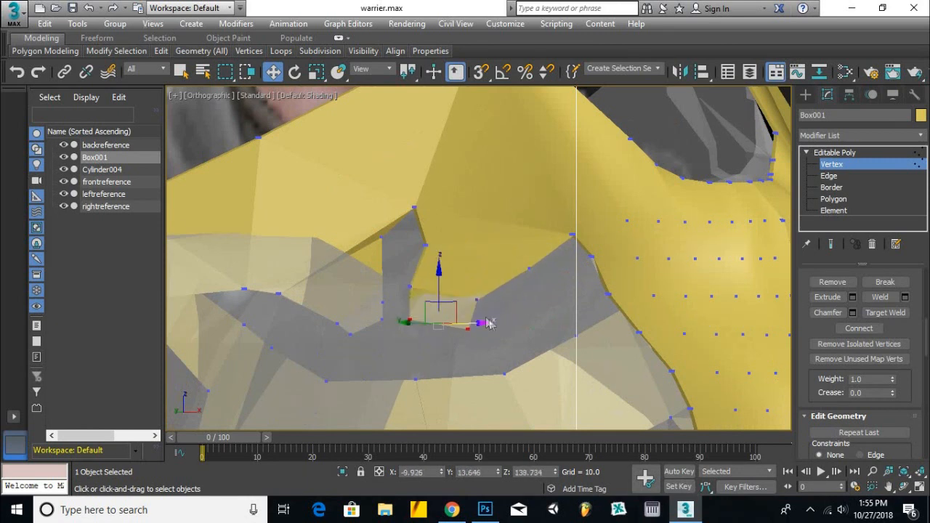
{"action": "middle_click_drag", "start_coordinate": [369, 324], "coordinate": [398, 332], "text": "alt"}
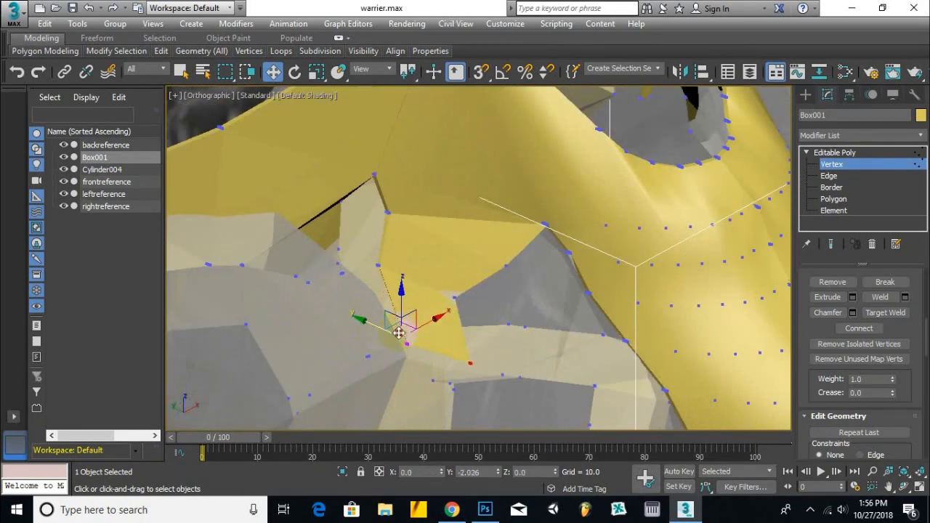
{"action": "middle_click_drag", "start_coordinate": [388, 275], "coordinate": [487, 278], "text": "alt"}
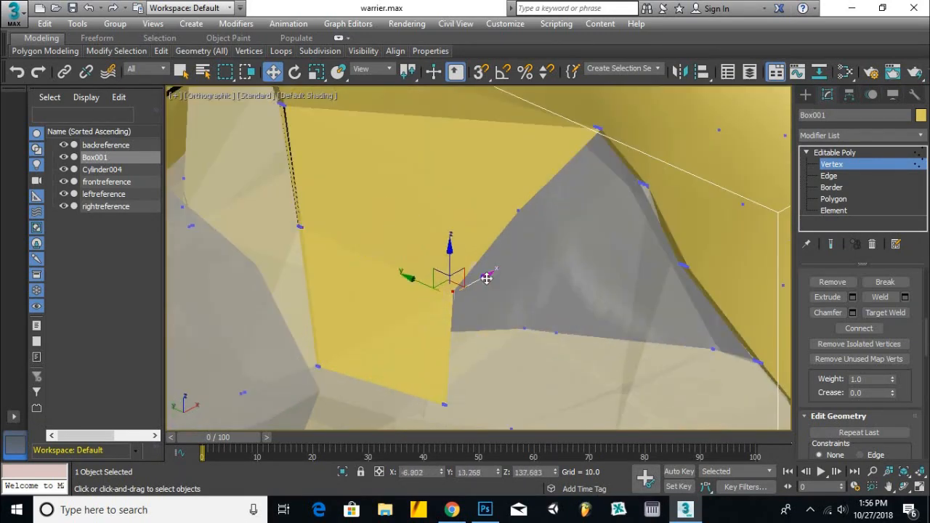
Raise the neighbouring shoulder flap's tip vertices about 0.57 along Z and shift them about -0.31 along Y.
{"action": "middle_click_drag", "start_coordinate": [412, 282], "coordinate": [300, 283], "text": "alt"}
{"action": "right_click", "coordinate": [338, 298]}
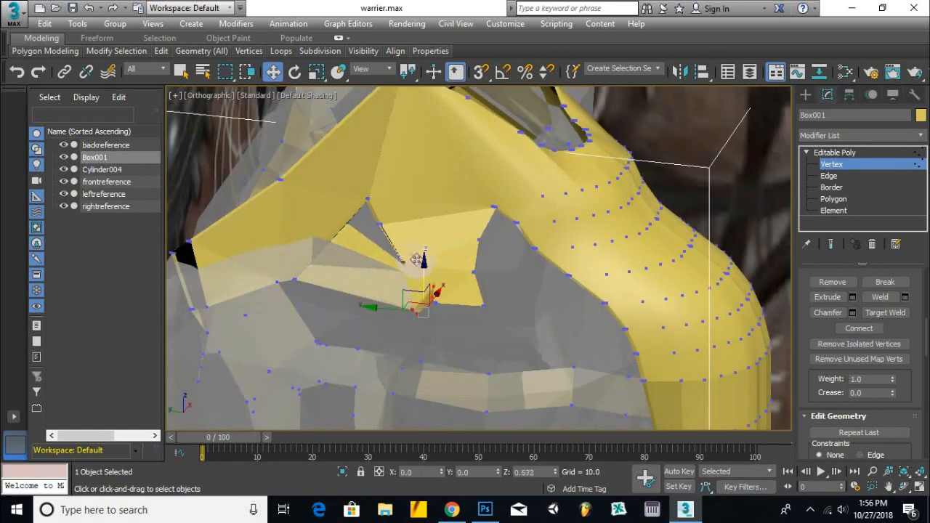
{"action": "scroll", "coordinate": [365, 256], "scroll_direction": "up", "scroll_amount": 5}
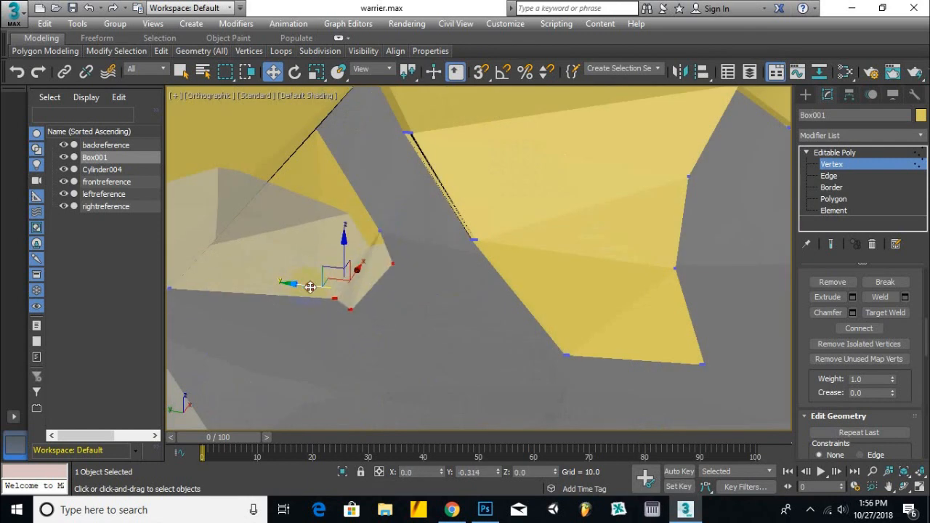
{"action": "middle_click_drag", "start_coordinate": [313, 296], "coordinate": [366, 314], "text": "alt"}
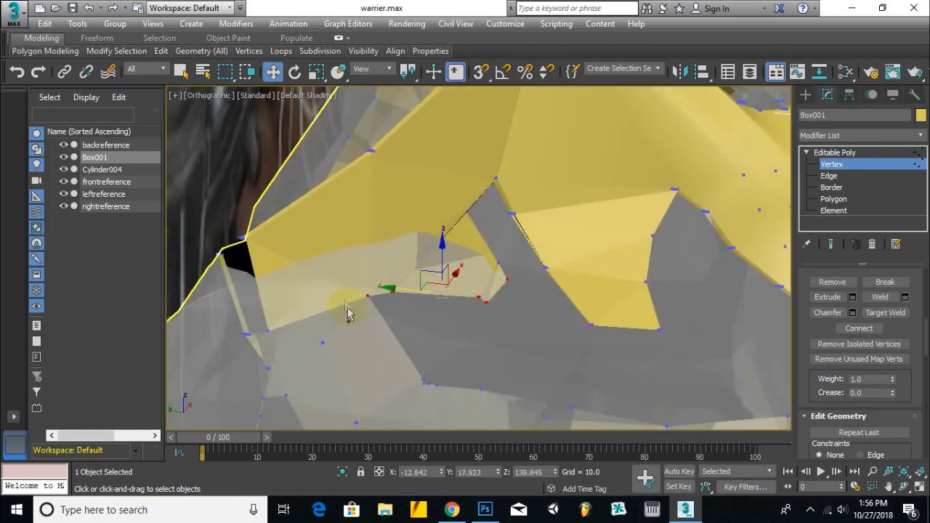
Undo the oversized move of the flap's edge vertices and shift only its tip vertices about -0.93 along Y.
{"action": "left_click_drag", "start_coordinate": [405, 288], "coordinate": [597, 274]}
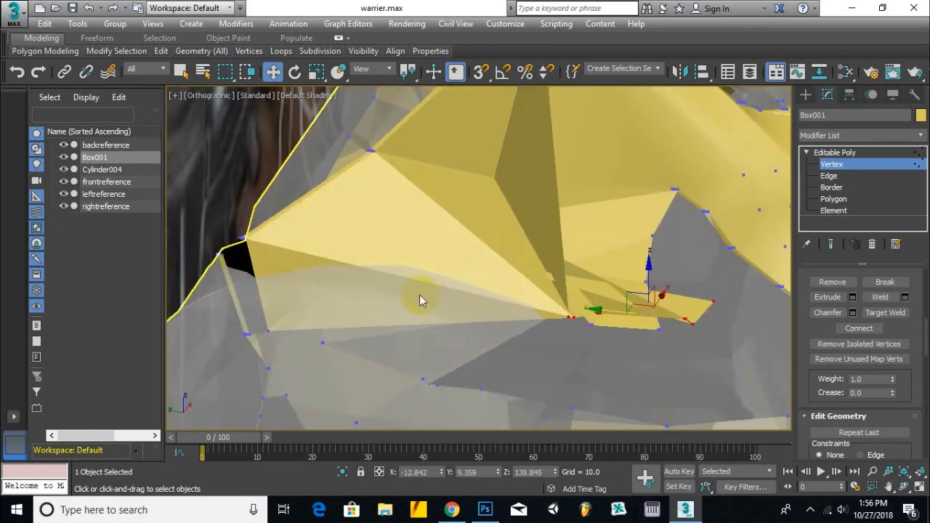
{"action": "left_click_drag", "start_coordinate": [419, 300], "coordinate": [365, 297]}
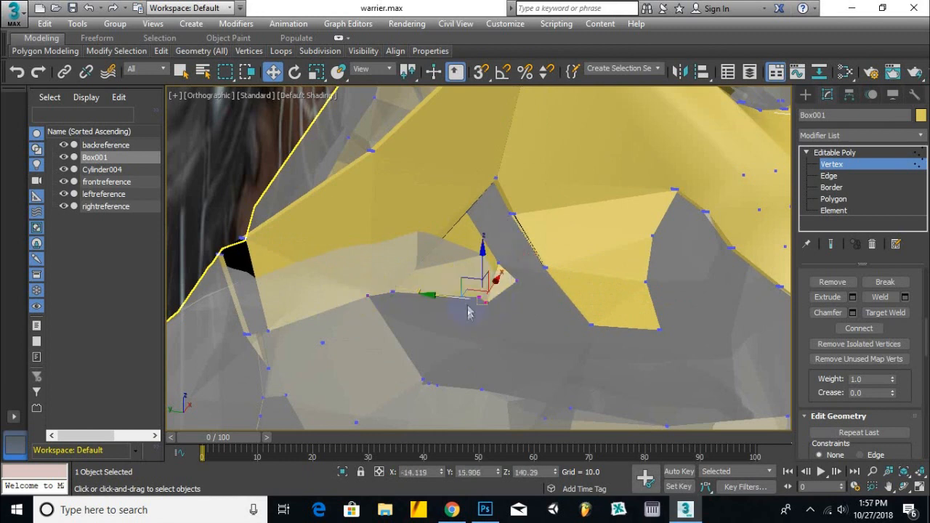
{"action": "middle_click_drag", "start_coordinate": [477, 292], "coordinate": [446, 321], "text": "alt"}
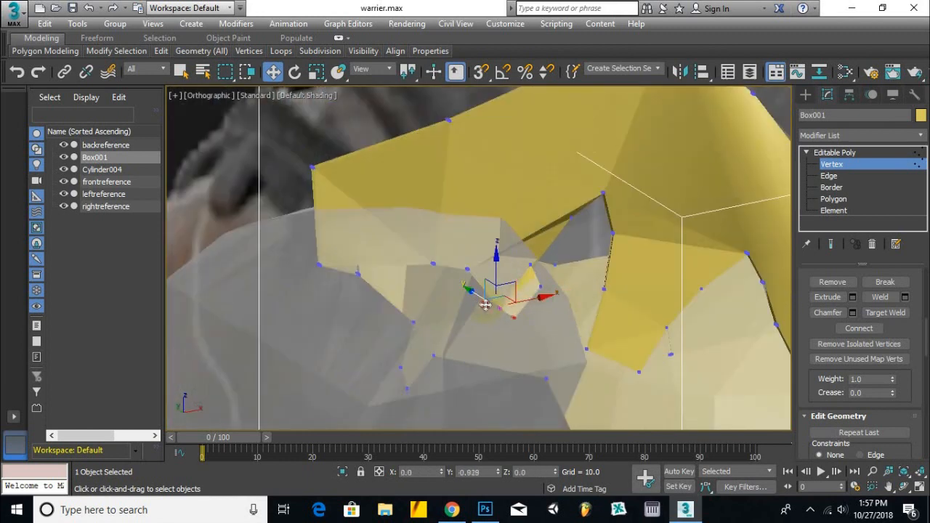
{"action": "middle_click_drag", "start_coordinate": [537, 257], "coordinate": [465, 291], "text": "alt"}
{"action": "scroll", "coordinate": [460, 289], "scroll_direction": "up", "scroll_amount": 1}
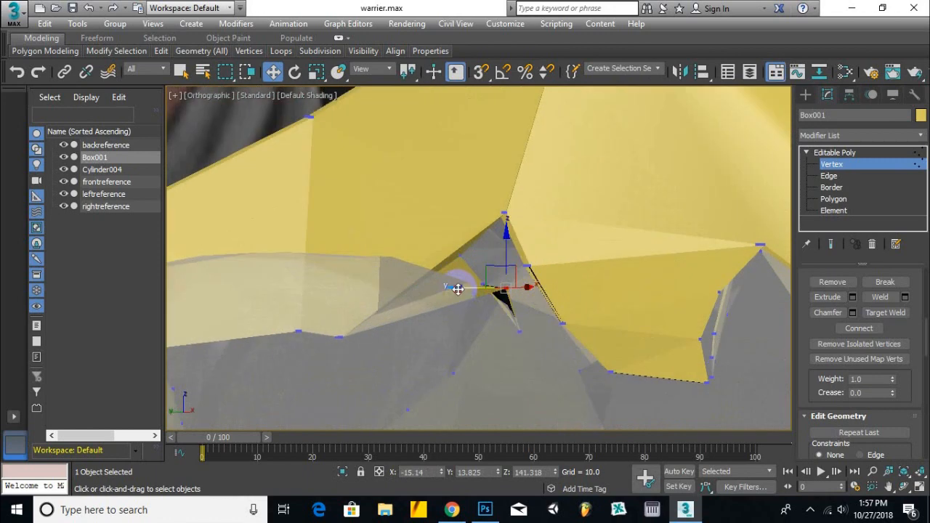
Raise the lowest tip vertex of the shoulder flap about 0.06 along Z and adjust the vertex beside it.
{"action": "left_click_drag", "start_coordinate": [481, 261], "coordinate": [518, 311]}
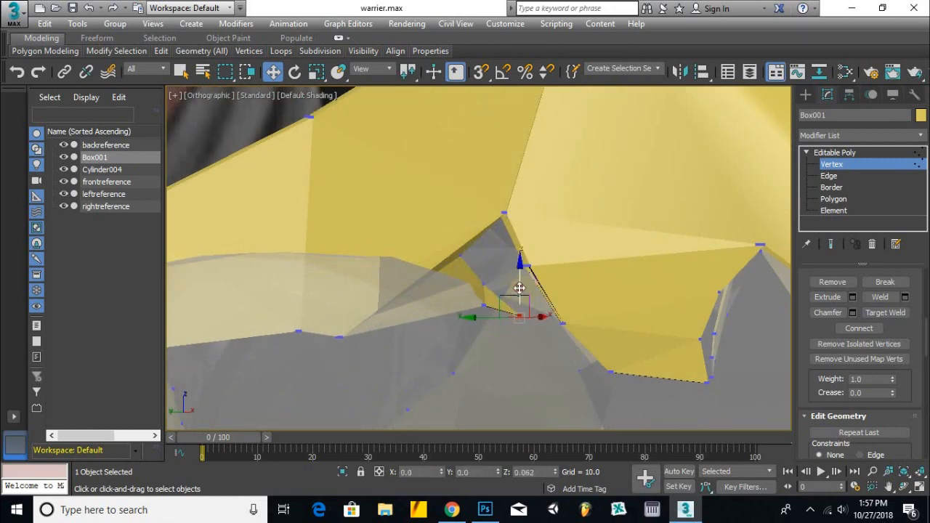
{"action": "middle_click_drag", "start_coordinate": [519, 288], "coordinate": [553, 310], "text": "alt"}
{"action": "middle_click_drag", "start_coordinate": [554, 270], "coordinate": [546, 262], "text": "alt"}
{"action": "left_click_drag", "start_coordinate": [546, 262], "coordinate": [557, 289]}
{"action": "scroll", "coordinate": [509, 317], "scroll_direction": "down", "scroll_amount": 5}
Raise the vertex pair at the inner fold of the shoulder flap about 0.08 along Z.
{"action": "middle_click_drag", "start_coordinate": [509, 318], "coordinate": [538, 320], "text": "alt"}
{"action": "scroll", "coordinate": [534, 331], "scroll_direction": "up", "scroll_amount": 5}
{"action": "middle_click_drag", "start_coordinate": [575, 284], "coordinate": [717, 280], "text": "alt"}
{"action": "middle_click_drag", "start_coordinate": [559, 311], "coordinate": [411, 317], "text": "alt"}
{"action": "middle_click_drag", "start_coordinate": [427, 174], "coordinate": [460, 178], "text": "alt"}
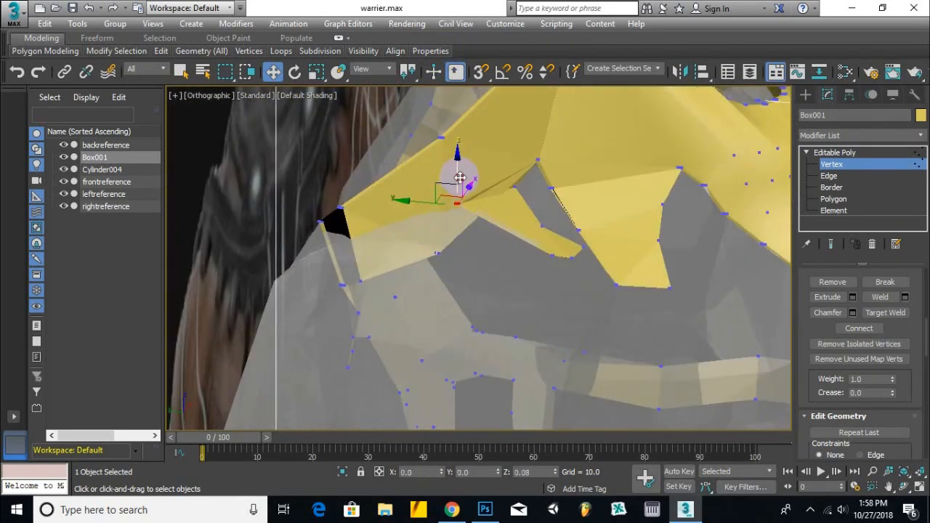
Move the two vertices along the shoulder flap's narrow inner edge along X.
{"action": "middle_click_drag", "start_coordinate": [447, 222], "coordinate": [734, 228], "text": "alt"}
{"action": "left_click_drag", "start_coordinate": [470, 311], "coordinate": [546, 313]}
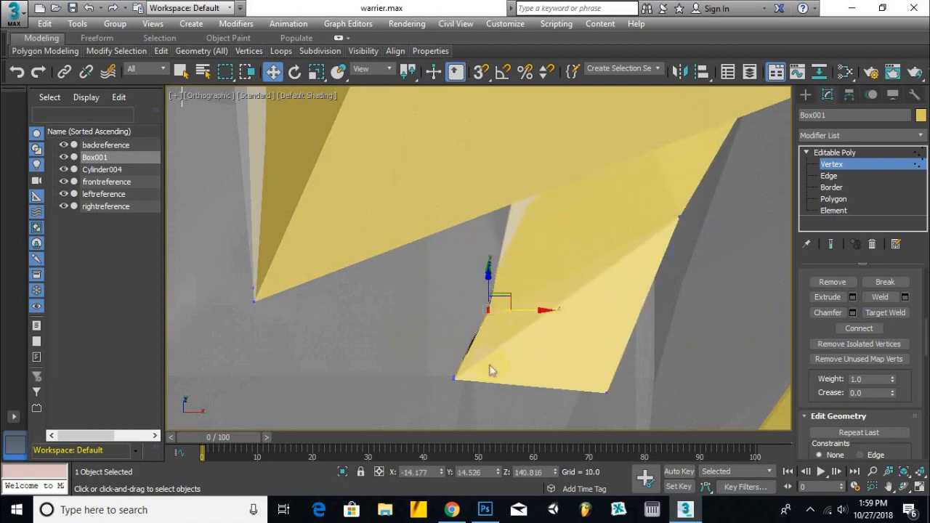
{"action": "left_click", "coordinate": [455, 379]}
{"action": "left_click_drag", "start_coordinate": [506, 379], "coordinate": [540, 377]}
Reposition the remaining vertices around the shoulder flap's gap to even out its edge.
{"action": "middle_click_drag", "start_coordinate": [555, 191], "coordinate": [557, 342], "text": "alt"}
{"action": "left_click", "coordinate": [528, 251]}
{"action": "left_click_drag", "start_coordinate": [573, 304], "coordinate": [564, 304]}
{"action": "mouse_move", "coordinate": [564, 304]}
{"action": "middle_mouse_down", "text": "alt"}
{"action": "mouse_move", "coordinate": [556, 283]}
{"action": "mouse_move", "coordinate": [552, 317]}
{"action": "middle_mouse_up", "text": "alt"}
{"action": "left_click_drag", "start_coordinate": [553, 318], "coordinate": [644, 362]}
{"action": "middle_click_drag", "start_coordinate": [645, 362], "coordinate": [580, 336], "text": "alt"}
{"action": "left_click_drag", "start_coordinate": [674, 263], "coordinate": [554, 297]}
{"action": "middle_click_drag", "start_coordinate": [554, 297], "coordinate": [531, 284], "text": "alt"}
Move the vertex on the shoulder flap's upper fold along Y to about 15.9.
{"action": "middle_click_drag", "start_coordinate": [314, 294], "coordinate": [549, 322], "text": "alt"}
{"action": "left_click_drag", "start_coordinate": [549, 322], "coordinate": [505, 291]}
{"action": "key", "text": "f"}
{"action": "scroll", "coordinate": [501, 311], "scroll_direction": "down", "scroll_amount": 3}
{"action": "middle_click_drag", "start_coordinate": [501, 311], "coordinate": [505, 287], "text": "alt"}
{"action": "scroll", "coordinate": [506, 284], "scroll_direction": "up", "scroll_amount": 10}
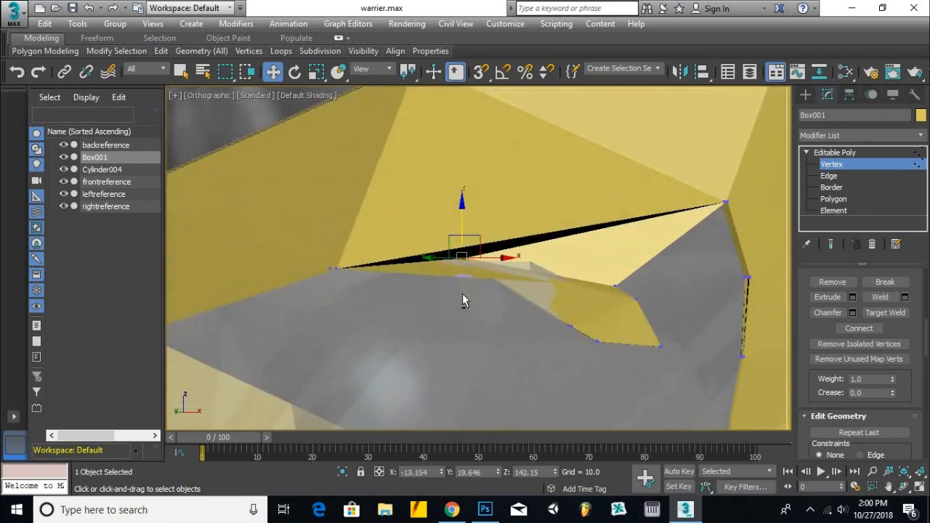
{"action": "left_click_drag", "start_coordinate": [431, 257], "coordinate": [539, 269]}
{"action": "mouse_move", "coordinate": [514, 289]}
{"action": "middle_mouse_down", "text": "alt"}
{"action": "mouse_move", "coordinate": [541, 294]}
{"action": "mouse_move", "coordinate": [517, 270]}
{"action": "middle_mouse_up", "text": "alt"}
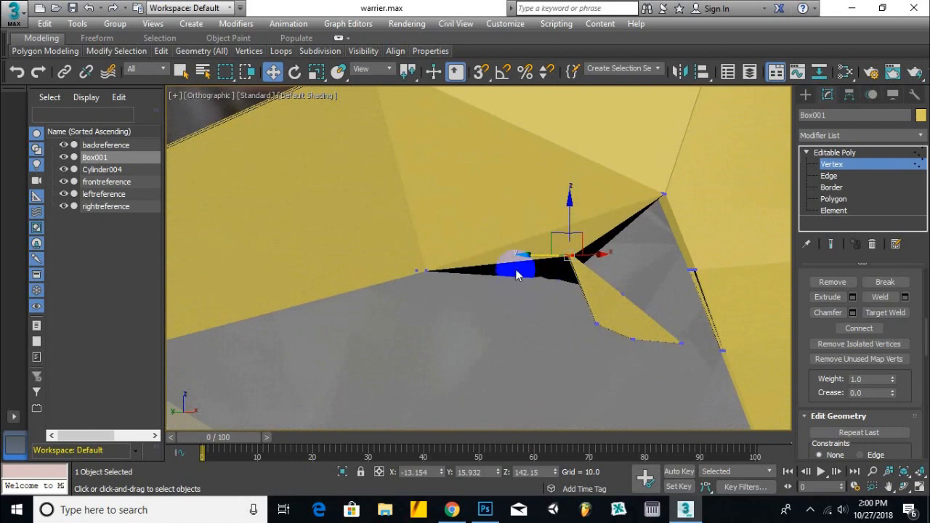
Refine the upper fold vertex's position to about Y 15.6 and view the clothing from the left.
{"action": "left_click_drag", "start_coordinate": [514, 283], "coordinate": [602, 291]}
{"action": "middle_click_drag", "start_coordinate": [603, 291], "coordinate": [473, 224], "text": "alt"}
{"action": "left_click_drag", "start_coordinate": [375, 209], "coordinate": [289, 216]}
{"action": "mouse_move", "coordinate": [289, 216]}
{"action": "middle_mouse_down", "text": "alt"}
{"action": "mouse_move", "coordinate": [328, 173]}
{"action": "mouse_move", "coordinate": [285, 223]}
{"action": "middle_mouse_up", "text": "alt"}
{"action": "left_click_drag", "start_coordinate": [327, 216], "coordinate": [342, 197]}
{"action": "middle_click_drag", "start_coordinate": [342, 197], "coordinate": [374, 197], "text": "alt"}
{"action": "left_click_drag", "start_coordinate": [374, 197], "coordinate": [379, 196]}
{"action": "middle_click_drag", "start_coordinate": [379, 196], "coordinate": [386, 256], "text": "alt"}
{"action": "key", "text": "l"}
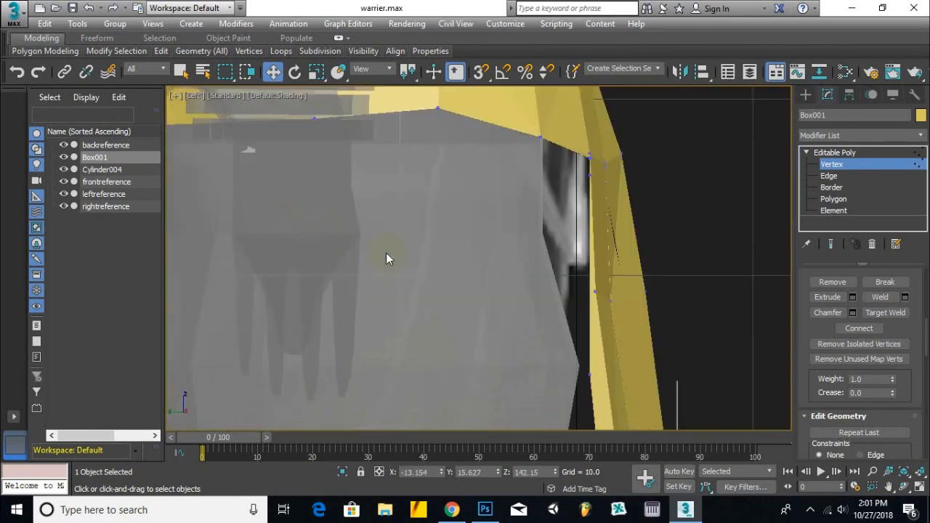
Adjust the lower corner and inner fold vertices of the shoulder clothing's front flap so its edge clears the body.
{"action": "scroll", "coordinate": [374, 300], "scroll_direction": "up", "scroll_amount": 5}
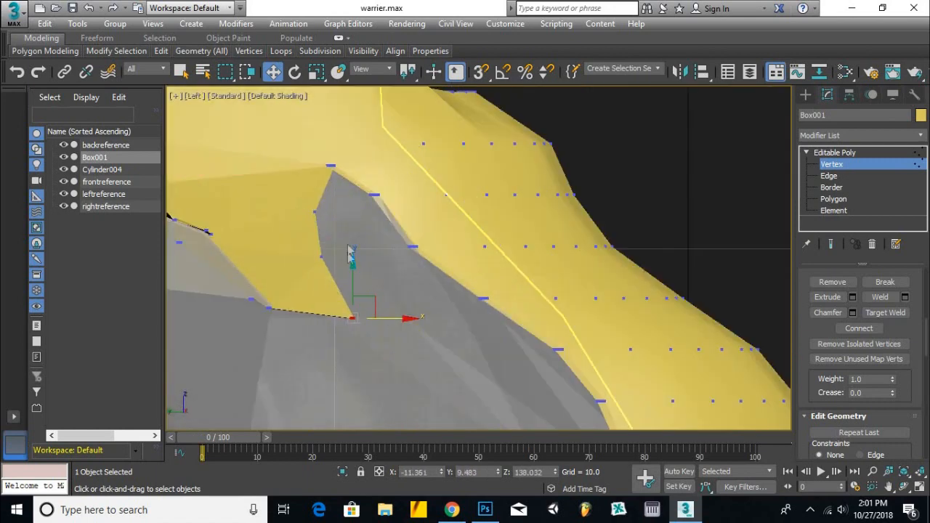
{"action": "middle_click_drag", "start_coordinate": [306, 269], "coordinate": [424, 323], "text": "alt"}
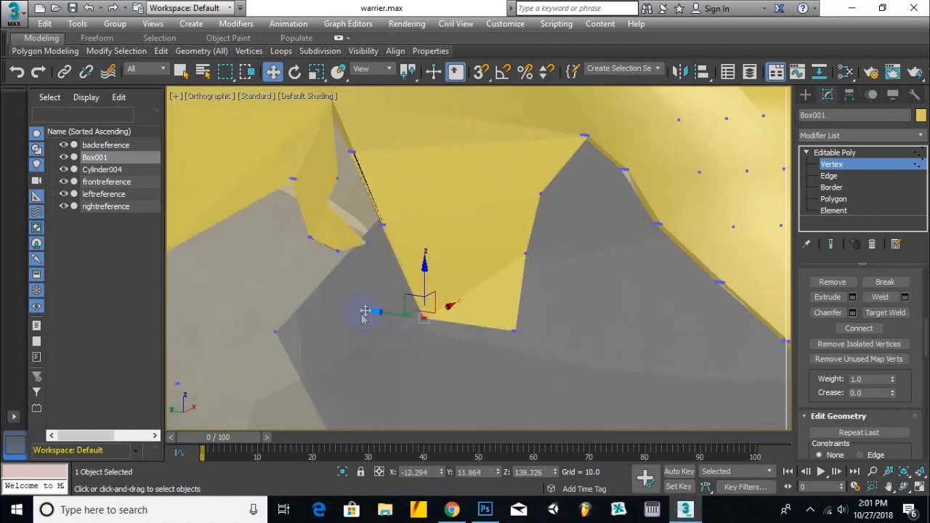
{"action": "scroll", "coordinate": [385, 313], "scroll_direction": "down", "scroll_amount": 5}
{"action": "middle_click_drag", "start_coordinate": [346, 328], "coordinate": [370, 220], "text": "alt"}
{"action": "scroll", "coordinate": [409, 266], "scroll_direction": "up", "scroll_amount": 5}
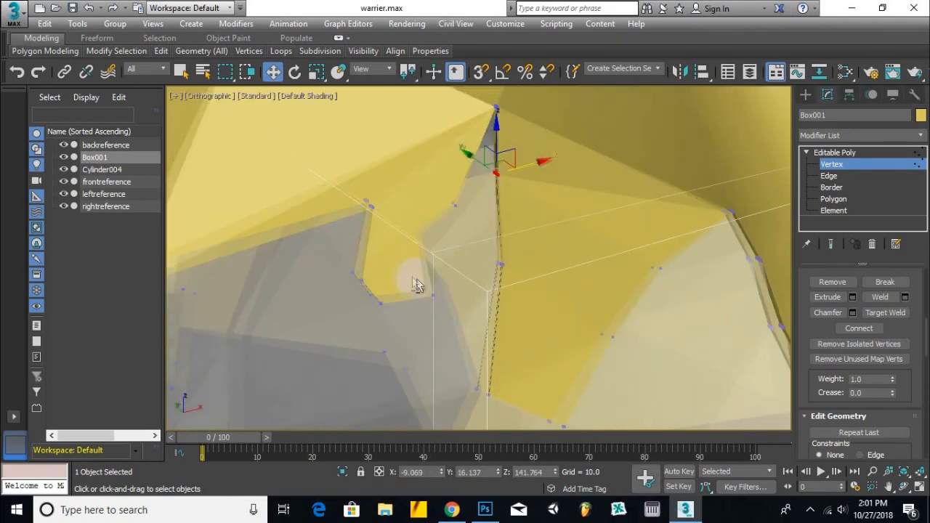
Shift the small flap's inner fold vertex to about X -11.1, Y 15.8.
{"action": "middle_click_drag", "start_coordinate": [422, 275], "coordinate": [512, 207], "text": "alt"}
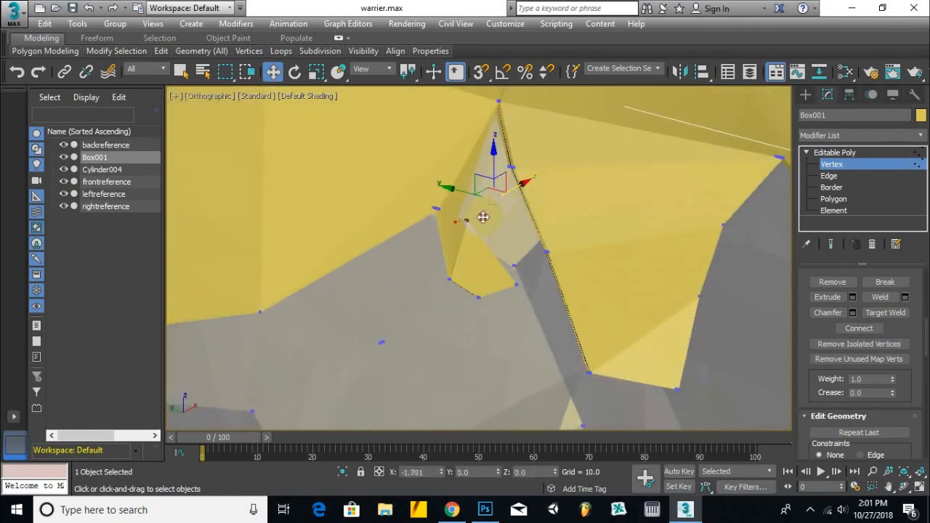
{"action": "middle_click_drag", "start_coordinate": [506, 210], "coordinate": [528, 206], "text": "alt"}
{"action": "middle_click_drag", "start_coordinate": [480, 159], "coordinate": [477, 226], "text": "alt"}
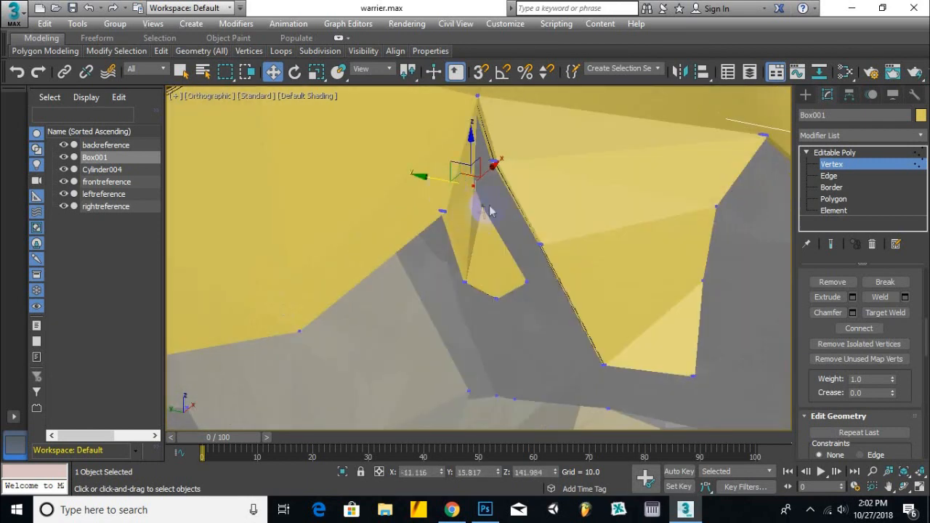
{"action": "key", "text": "z"}
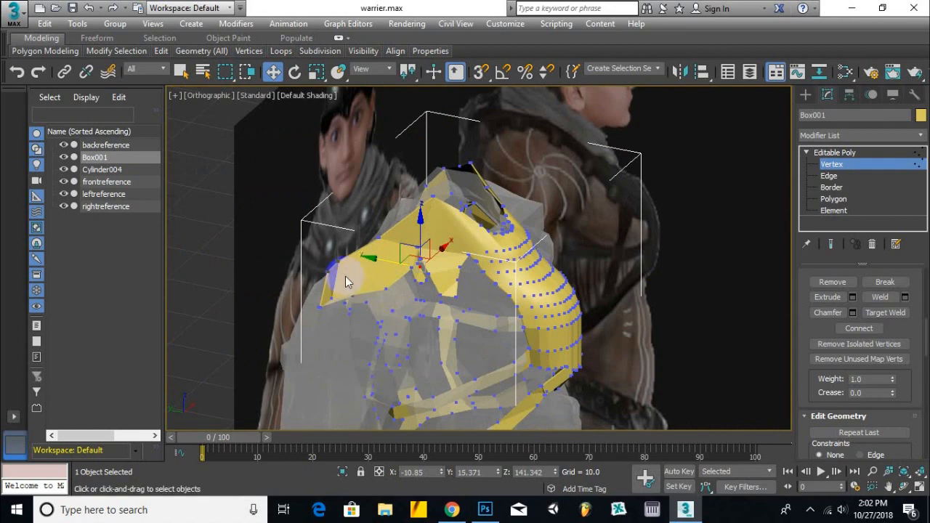
Reposition the small flap's lower inner vertex to about X -11.0, Y 13.5.
{"action": "scroll", "coordinate": [407, 243], "scroll_direction": "down", "scroll_amount": 5}
{"action": "scroll", "coordinate": [418, 251], "scroll_direction": "up", "scroll_amount": 10}
{"action": "middle_click_drag", "start_coordinate": [407, 254], "coordinate": [290, 307], "text": "alt"}
{"action": "scroll", "coordinate": [242, 336], "scroll_direction": "up", "scroll_amount": 5}
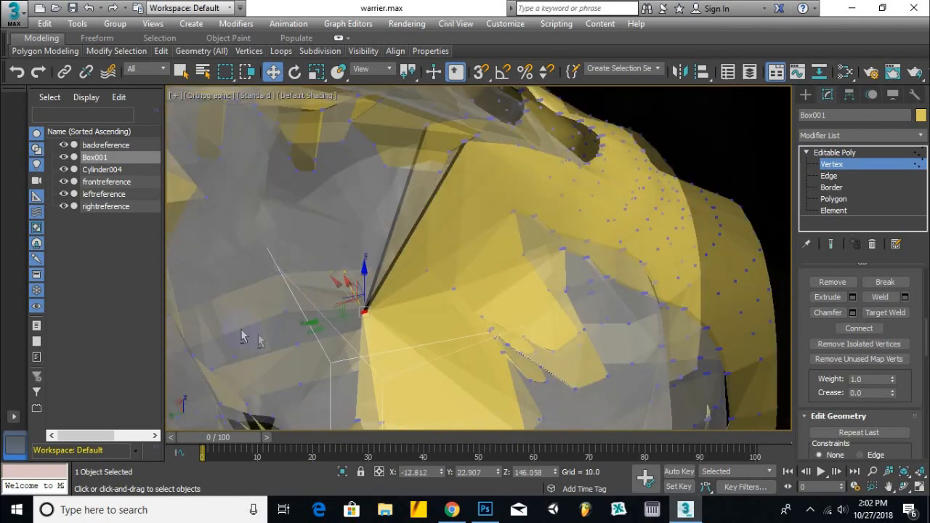
{"action": "scroll", "coordinate": [243, 336], "scroll_direction": "down", "scroll_amount": 5}
{"action": "scroll", "coordinate": [350, 337], "scroll_direction": "up", "scroll_amount": 8}
{"action": "middle_click_drag", "start_coordinate": [384, 339], "coordinate": [420, 305], "text": "alt"}
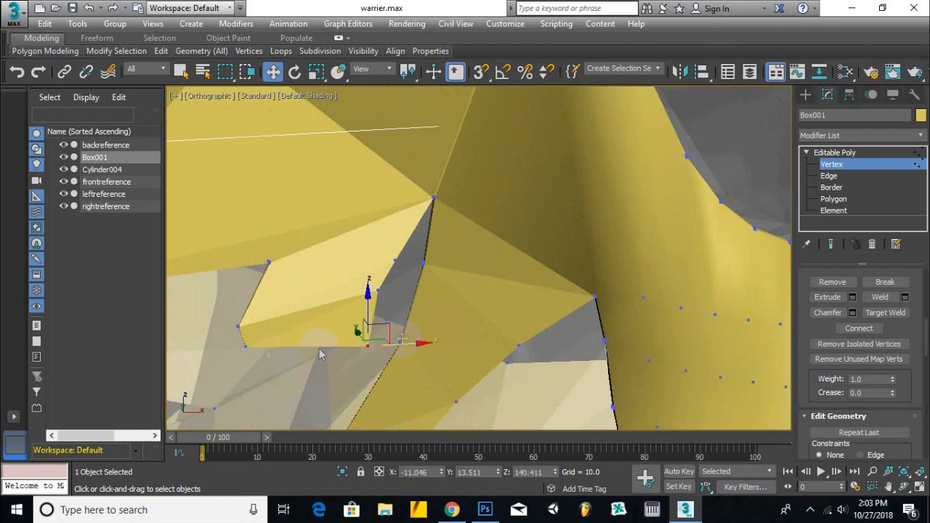
Move the vertex on the small flap's inner edge along X to about -10.4.
{"action": "middle_click_drag", "start_coordinate": [319, 346], "coordinate": [220, 316], "text": "alt"}
{"action": "middle_click_drag", "start_coordinate": [338, 320], "coordinate": [322, 271], "text": "alt"}
{"action": "middle_click_drag", "start_coordinate": [334, 308], "coordinate": [422, 301], "text": "alt"}
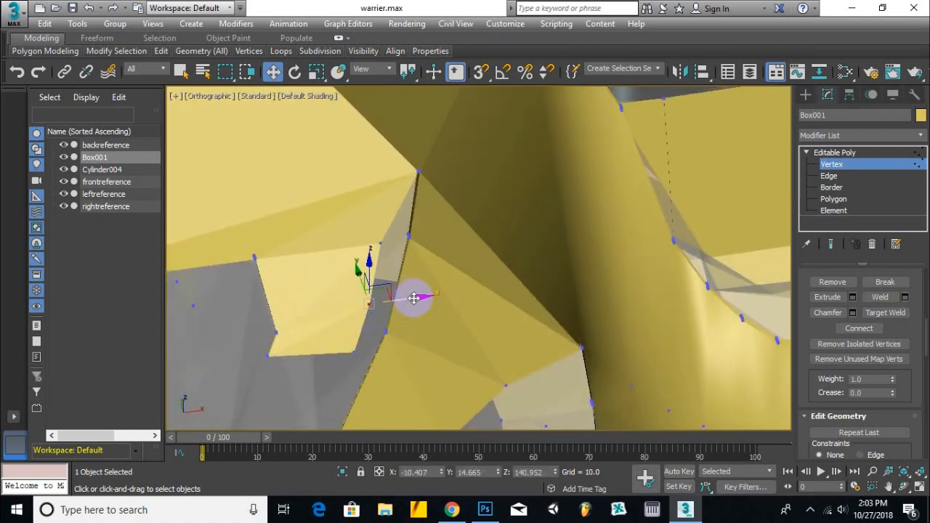
{"action": "scroll", "coordinate": [312, 333], "scroll_direction": "down", "scroll_amount": 5}
{"action": "mouse_move", "coordinate": [316, 333]}
{"action": "middle_mouse_down", "text": "alt"}
{"action": "mouse_move", "coordinate": [270, 294]}
{"action": "mouse_move", "coordinate": [311, 331]}
{"action": "middle_mouse_up", "text": "alt"}
{"action": "scroll", "coordinate": [564, 374], "scroll_direction": "down", "scroll_amount": 10}
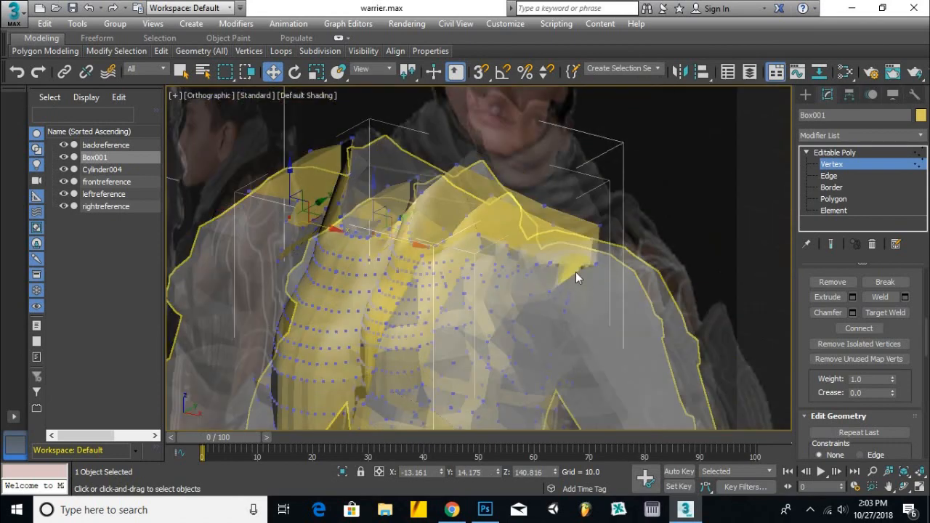
Move the vertex group at the opposite shoulder's outer edge along Y to about 22.0 and narrow down the selection.
{"action": "left_click", "coordinate": [533, 317]}
{"action": "scroll", "coordinate": [585, 280], "scroll_direction": "up", "scroll_amount": 8}
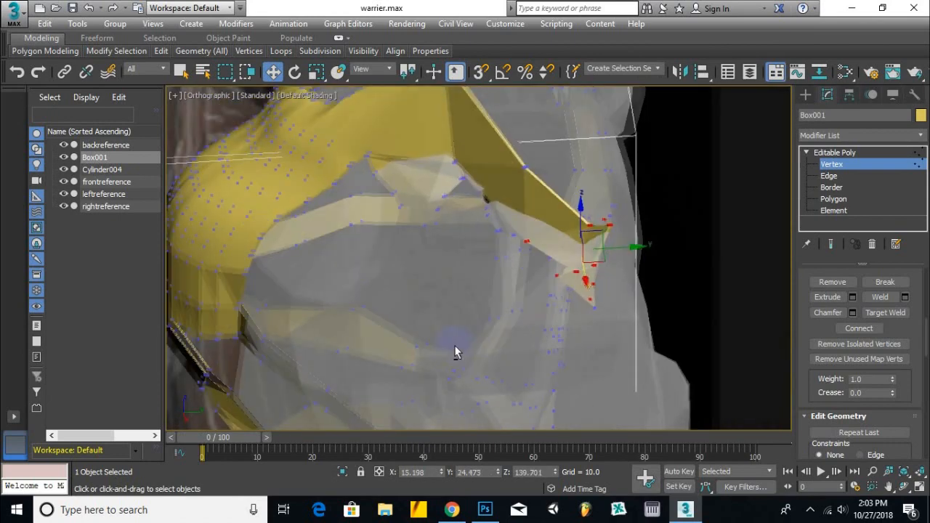
{"action": "left_click_drag", "start_coordinate": [494, 216], "coordinate": [441, 270]}
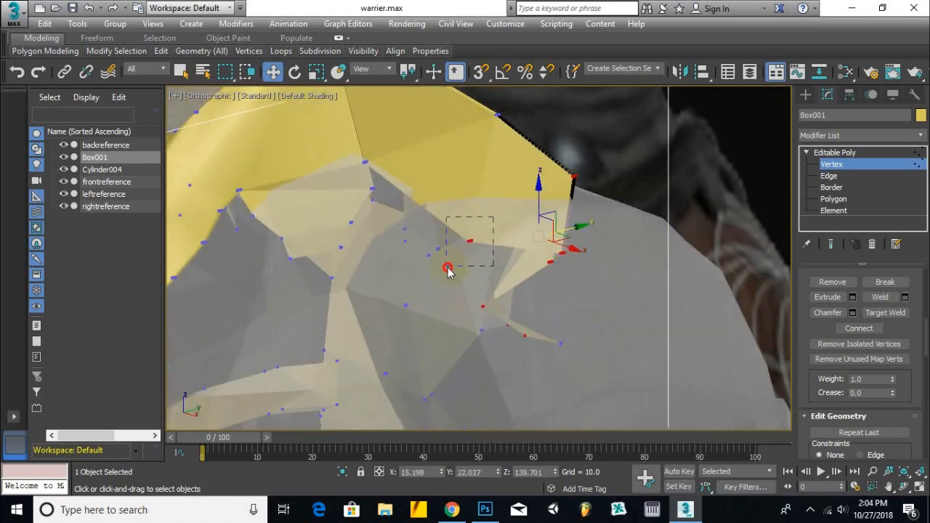
{"action": "left_click_drag", "start_coordinate": [492, 237], "coordinate": [433, 269]}
Select and adjust the upper vertices of the small hanging flap on the opposite shoulder.
{"action": "middle_click_drag", "start_coordinate": [539, 105], "coordinate": [395, 175], "text": "alt"}
{"action": "left_click_drag", "start_coordinate": [479, 178], "coordinate": [448, 206]}
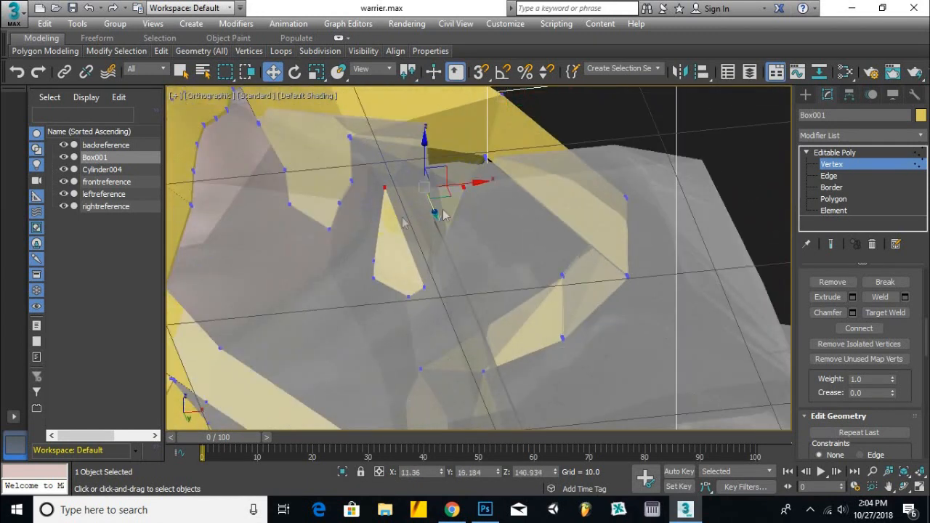
{"action": "left_click_drag", "start_coordinate": [369, 201], "coordinate": [353, 150]}
Reposition the lower vertices of the narrow flap beside the collar, with its inner corner at about X 7.2, Y 6.8.
{"action": "middle_click_drag", "start_coordinate": [353, 149], "coordinate": [431, 240], "text": "alt"}
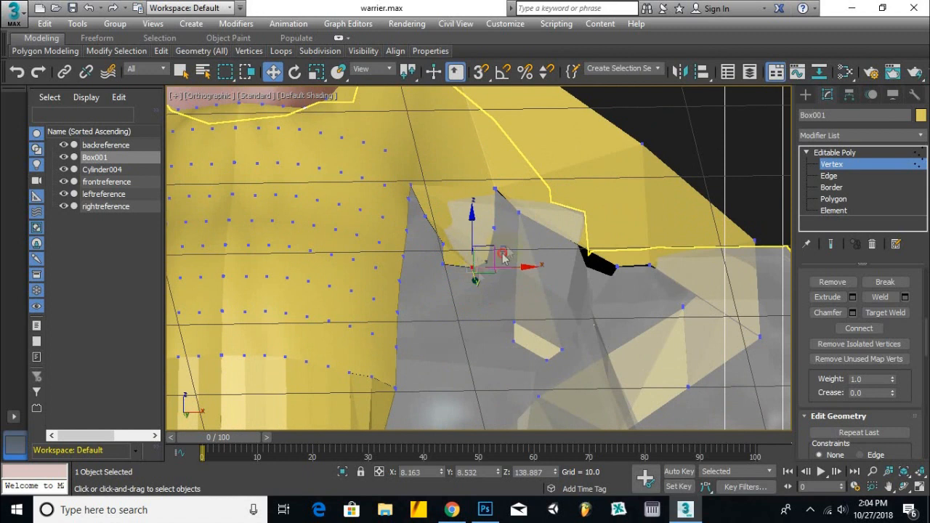
{"action": "middle_click_drag", "start_coordinate": [481, 231], "coordinate": [586, 175], "text": "alt"}
{"action": "left_click_drag", "start_coordinate": [588, 156], "coordinate": [557, 161]}
{"action": "middle_click_drag", "start_coordinate": [557, 162], "coordinate": [472, 218], "text": "alt"}
{"action": "middle_click_drag", "start_coordinate": [535, 190], "coordinate": [372, 262], "text": "alt"}
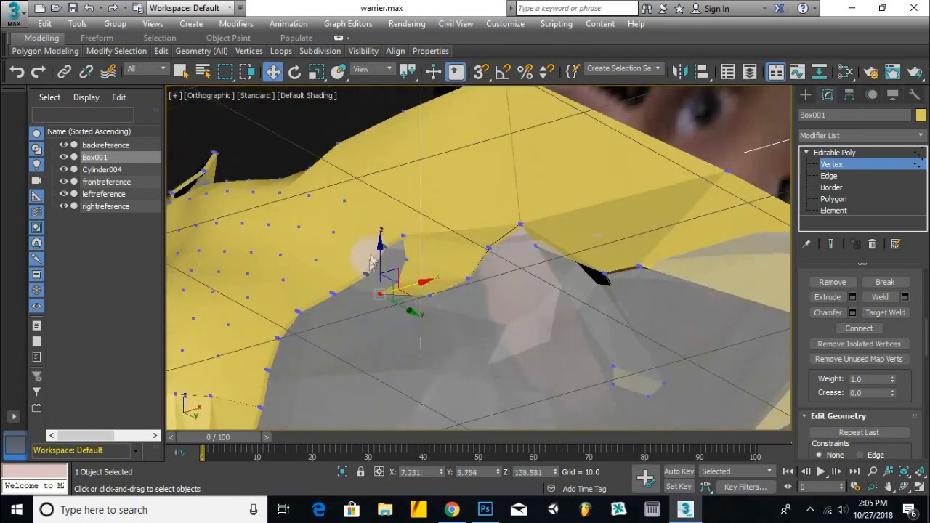
Reposition the end vertices of the small hanging shoulder flap along X, Y and Z against the front reference.
{"action": "middle_click_drag", "start_coordinate": [397, 266], "coordinate": [570, 352], "text": "alt"}
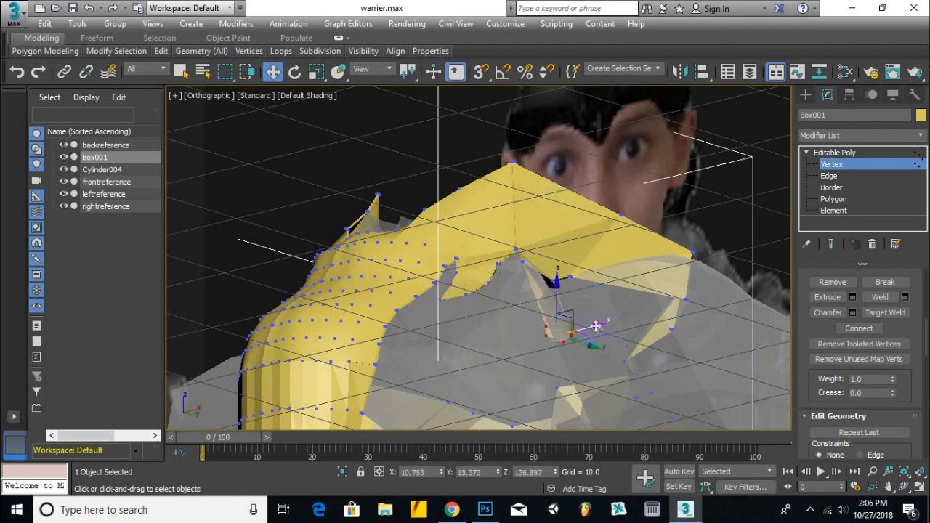
{"action": "middle_click_drag", "start_coordinate": [512, 311], "coordinate": [550, 305], "text": "alt"}
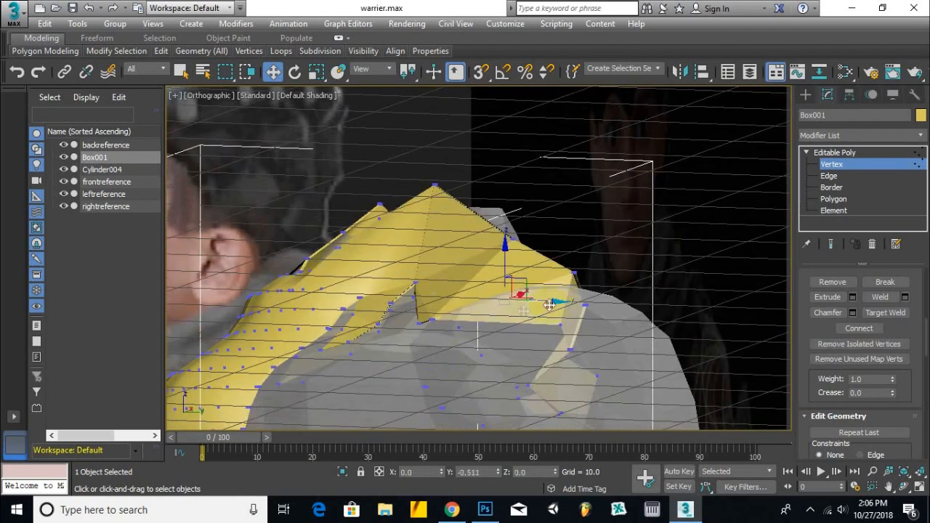
{"action": "middle_click_drag", "start_coordinate": [341, 351], "coordinate": [498, 395], "text": "alt"}
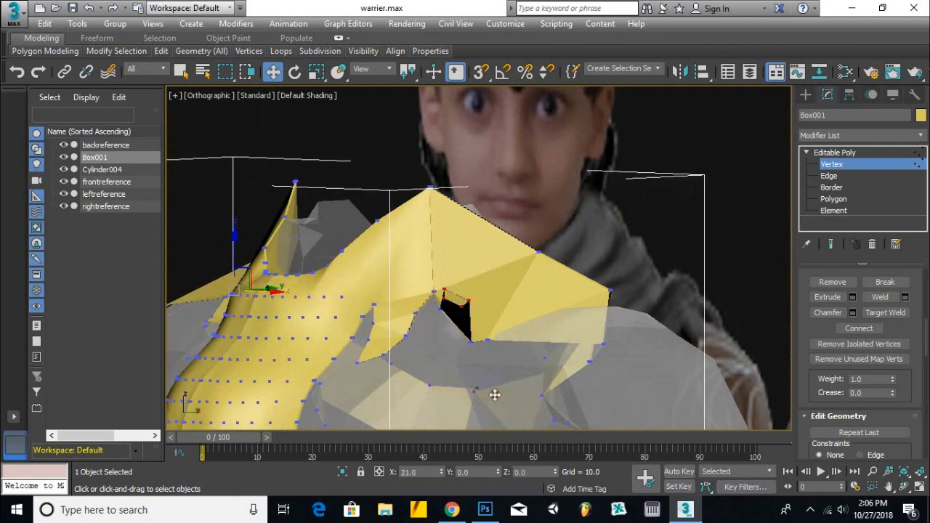
{"action": "key", "text": "f"}
{"action": "scroll", "coordinate": [498, 395], "scroll_direction": "down", "scroll_amount": 5}
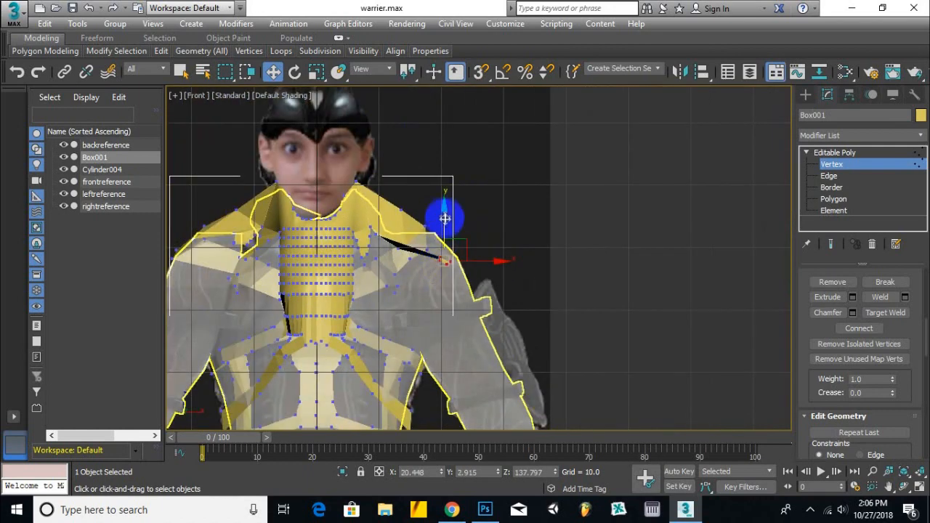
{"action": "middle_click_drag", "start_coordinate": [417, 301], "coordinate": [458, 304], "text": "alt"}
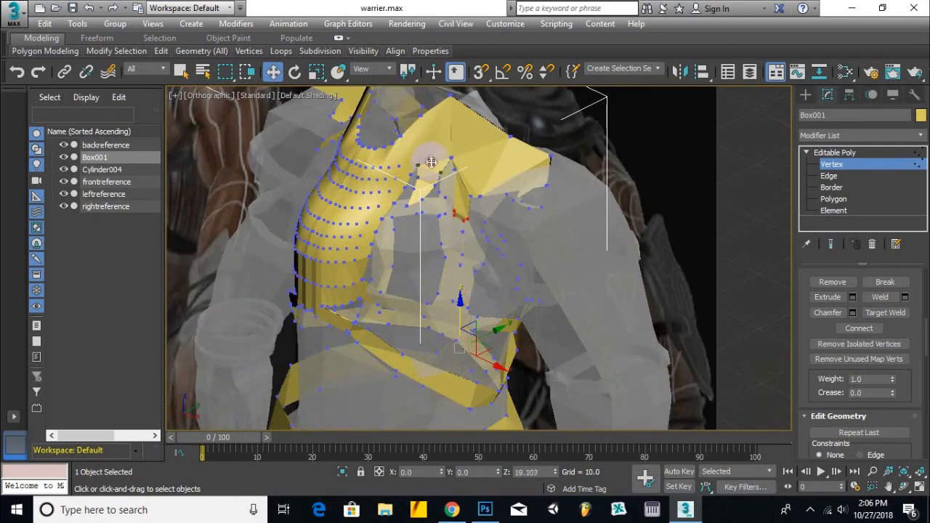
Adjust the narrow collar flap's lower edge vertex along Y and select the hanging flap's end vertices.
{"action": "scroll", "coordinate": [424, 155], "scroll_direction": "up", "scroll_amount": 5}
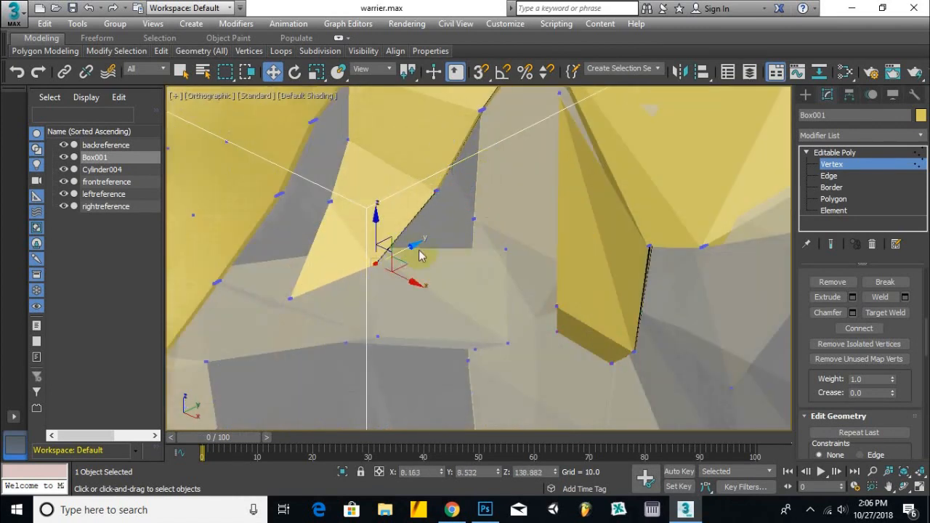
{"action": "middle_click_drag", "start_coordinate": [549, 275], "coordinate": [461, 187], "text": "alt"}
{"action": "middle_click_drag", "start_coordinate": [541, 151], "coordinate": [551, 223], "text": "alt"}
{"action": "left_click_drag", "start_coordinate": [404, 324], "coordinate": [404, 324]}
{"action": "middle_click_drag", "start_coordinate": [407, 325], "coordinate": [452, 326], "text": "alt"}
Pull the hanging flap's end vertices outward along X to about 21.2 and adjust their depth.
{"action": "left_click_drag", "start_coordinate": [465, 316], "coordinate": [664, 321]}
{"action": "key", "text": "l"}
{"action": "scroll", "coordinate": [652, 337], "scroll_direction": "down", "scroll_amount": 5}
{"action": "middle_click_drag", "start_coordinate": [652, 336], "coordinate": [623, 122]}
{"action": "scroll", "coordinate": [490, 274], "scroll_direction": "up", "scroll_amount": 5}
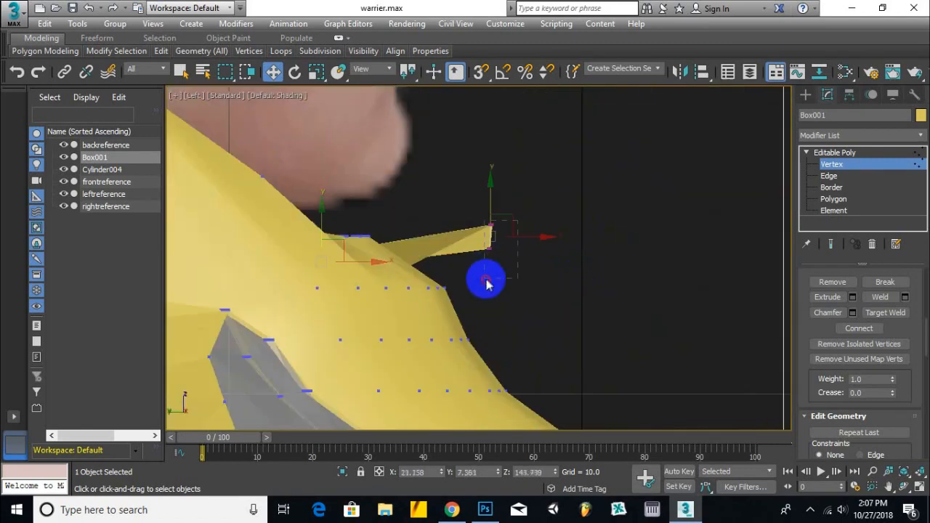
{"action": "middle_click_drag", "start_coordinate": [448, 266], "coordinate": [590, 227], "text": "alt"}
{"action": "scroll", "coordinate": [591, 227], "scroll_direction": "down", "scroll_amount": 4}
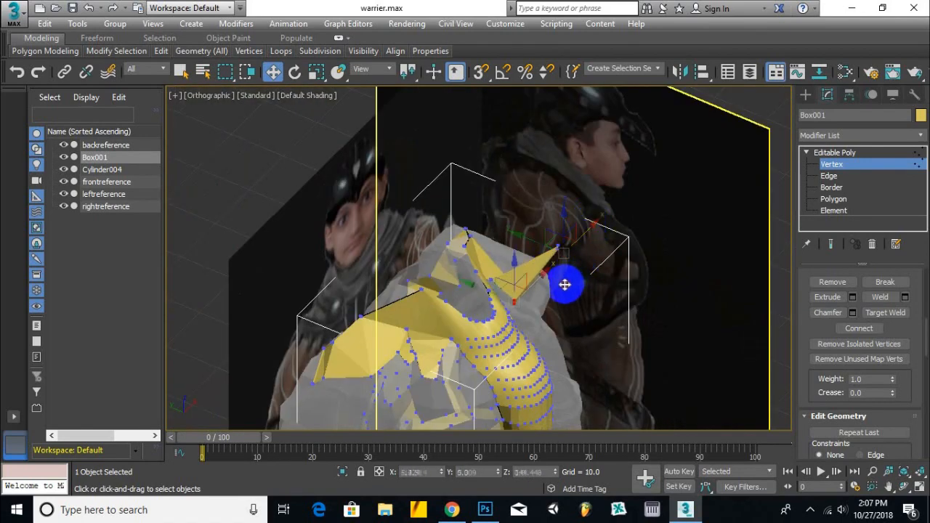
Bring the hanging flap's end vertices back toward the shoulder, placing the outer upper corner at about X 12.9, Y 7.5.
{"action": "scroll", "coordinate": [463, 275], "scroll_direction": "up", "scroll_amount": 5}
{"action": "middle_click_drag", "start_coordinate": [471, 365], "coordinate": [502, 295], "text": "alt"}
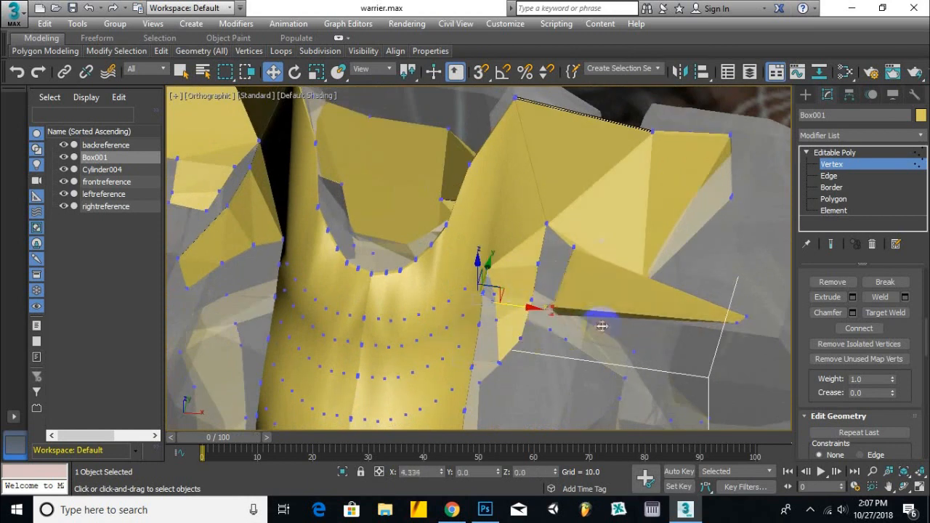
{"action": "scroll", "coordinate": [596, 305], "scroll_direction": "up", "scroll_amount": 6}
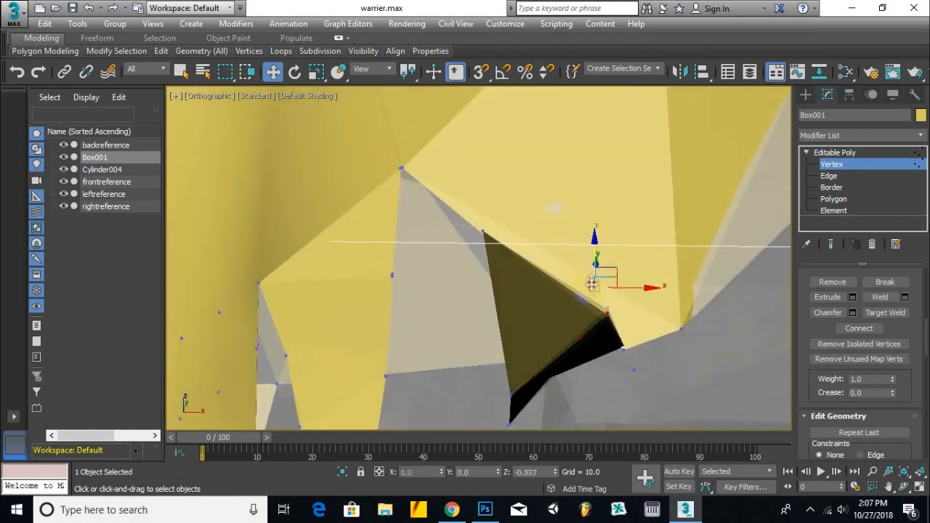
{"action": "left_click_drag", "start_coordinate": [587, 349], "coordinate": [587, 355]}
{"action": "left_click_drag", "start_coordinate": [501, 389], "coordinate": [523, 412]}
{"action": "middle_click_drag", "start_coordinate": [527, 427], "coordinate": [581, 262], "text": "alt"}
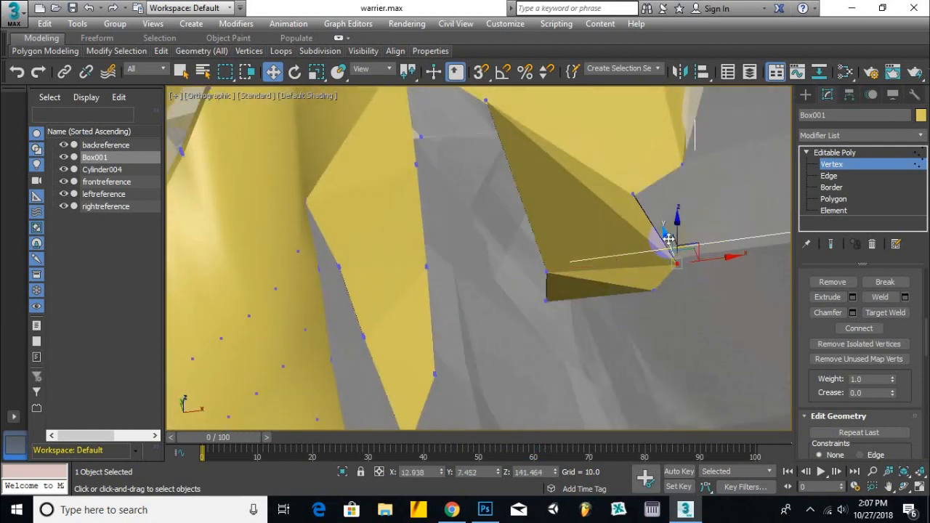
Move the hanging flap's outer upper corner vertex to about X 12.5, Y 10.0.
{"action": "middle_click_drag", "start_coordinate": [697, 253], "coordinate": [689, 207], "text": "alt"}
{"action": "left_click_drag", "start_coordinate": [689, 207], "coordinate": [680, 252]}
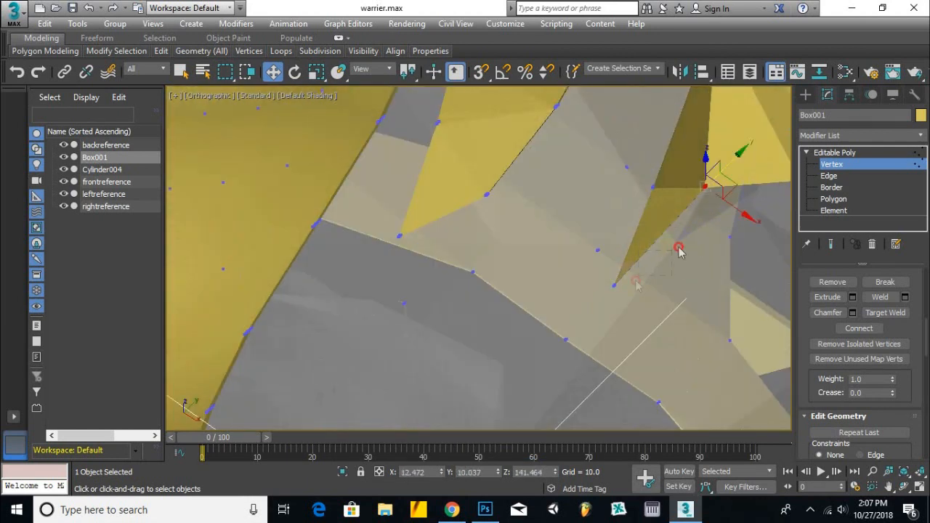
{"action": "middle_click_drag", "start_coordinate": [663, 250], "coordinate": [684, 207], "text": "alt"}
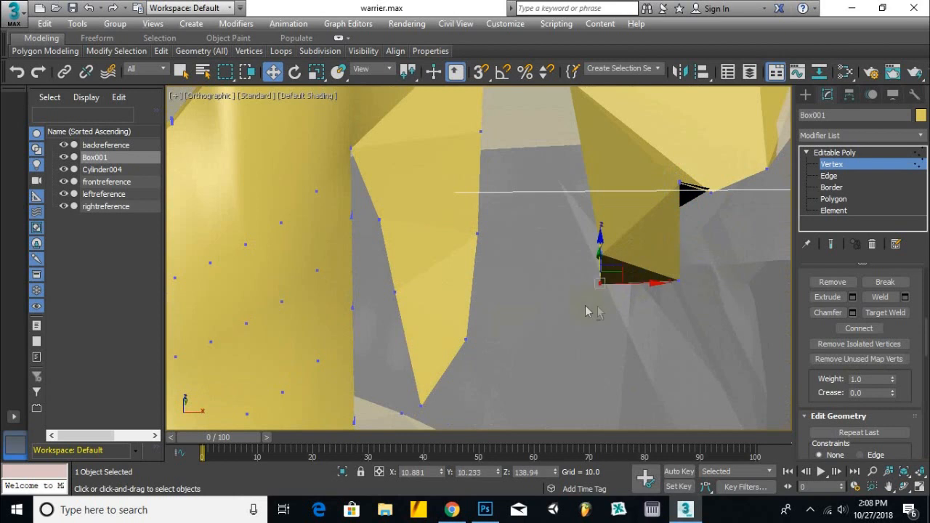
Lower the hanging flap's outer corner vertex along Z to about 138.7.
{"action": "middle_click_drag", "start_coordinate": [593, 305], "coordinate": [569, 260], "text": "alt"}
{"action": "left_click_drag", "start_coordinate": [710, 262], "coordinate": [589, 192]}
{"action": "middle_click_drag", "start_coordinate": [590, 192], "coordinate": [647, 265], "text": "alt"}
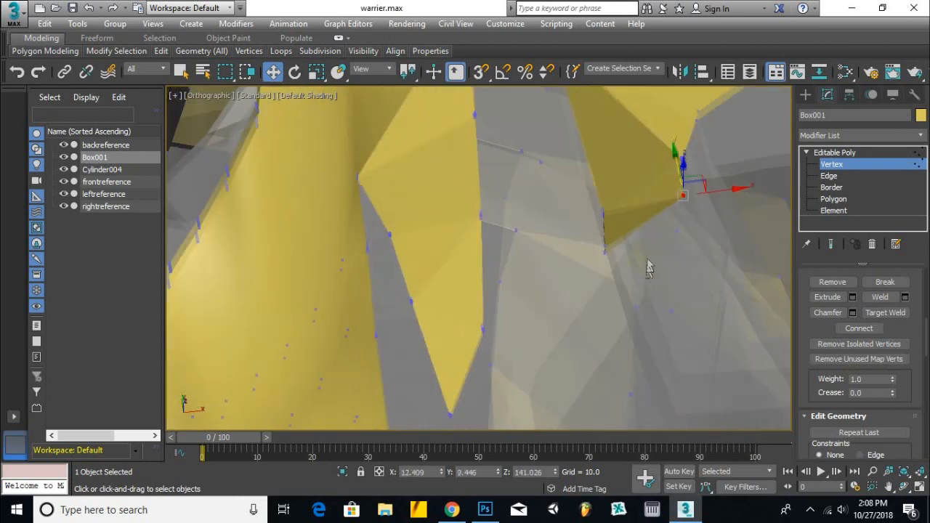
{"action": "key", "text": "f"}
{"action": "middle_click_drag", "start_coordinate": [679, 176], "coordinate": [552, 313]}
{"action": "scroll", "coordinate": [509, 317], "scroll_direction": "up", "scroll_amount": 2}
{"action": "left_click_drag", "start_coordinate": [495, 251], "coordinate": [495, 247]}
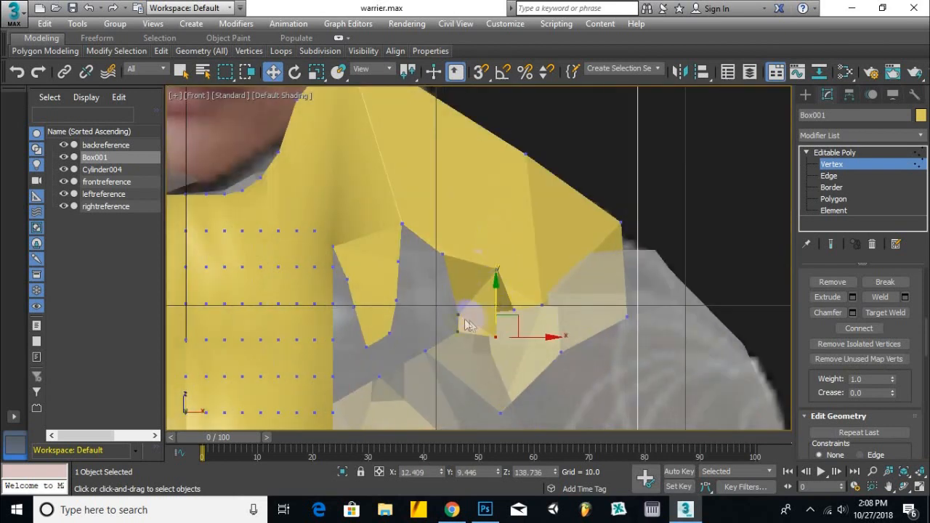
Raise the hanging flap's upper inner vertices along Z, placing one at about X 10.2, Z 141.9.
{"action": "middle_click_drag", "start_coordinate": [533, 350], "coordinate": [617, 354], "text": "alt"}
{"action": "key", "text": "f"}
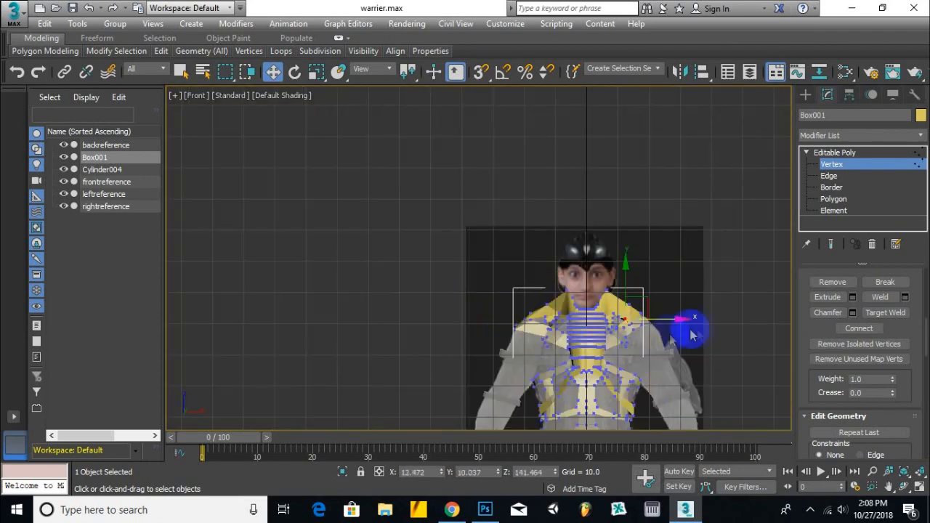
{"action": "key", "text": "z"}
{"action": "middle_click_drag", "start_coordinate": [348, 317], "coordinate": [474, 394], "text": "alt"}
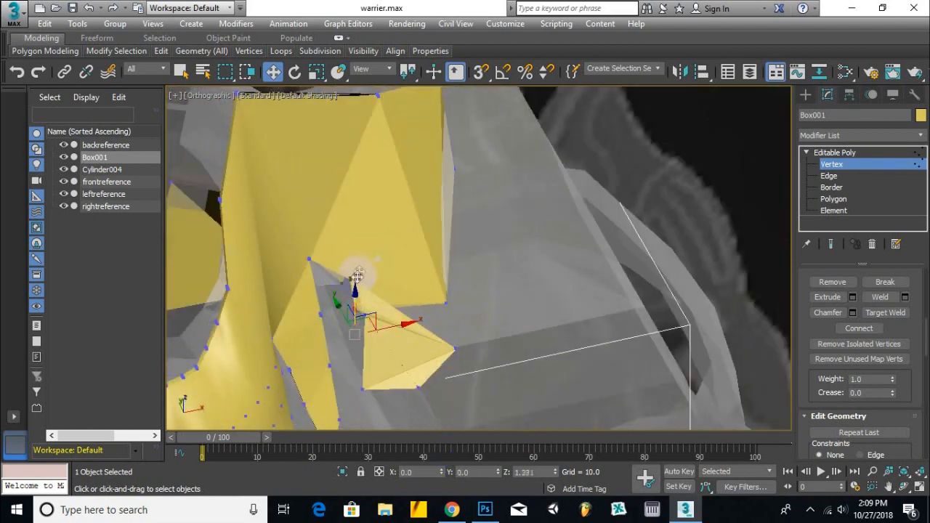
{"action": "middle_click_drag", "start_coordinate": [366, 288], "coordinate": [449, 391], "text": "alt"}
{"action": "key", "text": "f"}
{"action": "scroll", "coordinate": [504, 378], "scroll_direction": "down", "scroll_amount": 2}
{"action": "middle_click_drag", "start_coordinate": [749, 364], "coordinate": [533, 347]}
{"action": "scroll", "coordinate": [342, 340], "scroll_direction": "up", "scroll_amount": 5}
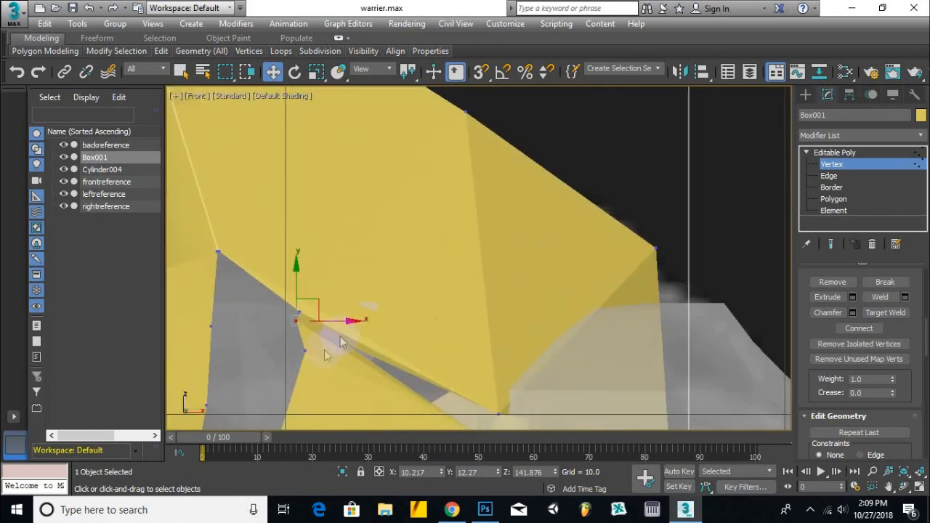
Reposition the hanging flap's bottom corner vertices, moving the outer one along X to about 11.9.
{"action": "scroll", "coordinate": [337, 356], "scroll_direction": "down", "scroll_amount": 3}
{"action": "left_click_drag", "start_coordinate": [369, 284], "coordinate": [324, 332]}
{"action": "scroll", "coordinate": [556, 283], "scroll_direction": "up", "scroll_amount": 2}
{"action": "middle_click_drag", "start_coordinate": [388, 225], "coordinate": [369, 384], "text": "alt"}
{"action": "scroll", "coordinate": [564, 369], "scroll_direction": "up", "scroll_amount": 3}
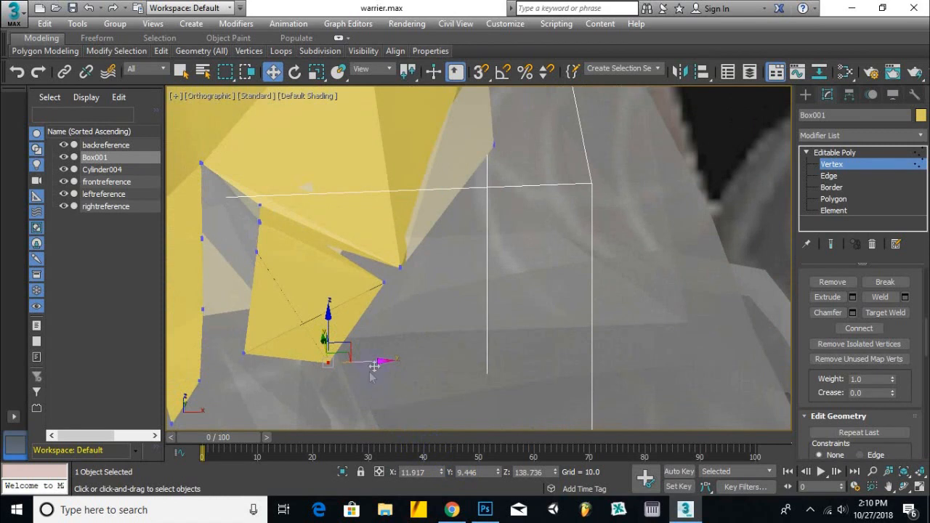
{"action": "middle_click_drag", "start_coordinate": [426, 372], "coordinate": [336, 279], "text": "alt"}
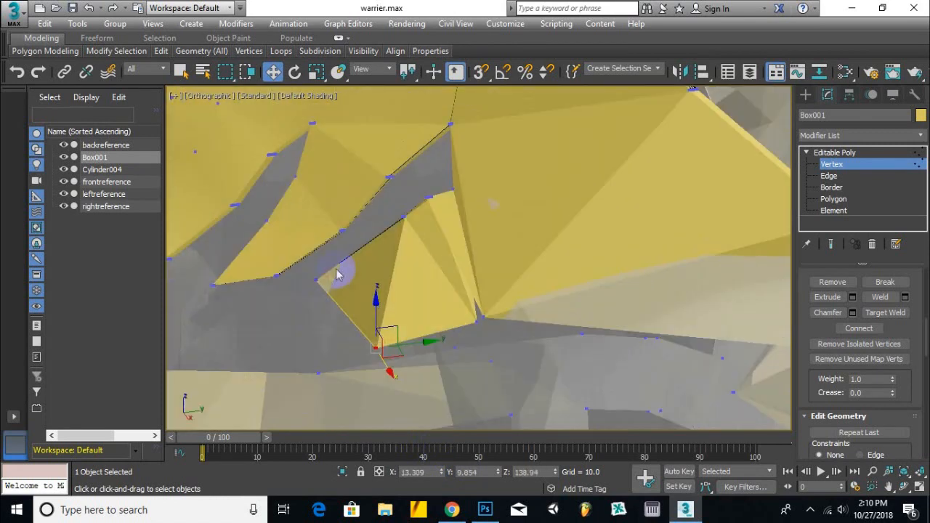
Reposition the vertices around the hanging shoulder flap's notch, shifting the selected pair along Y by about -0.28.
{"action": "middle_click_drag", "start_coordinate": [373, 305], "coordinate": [481, 309], "text": "alt"}
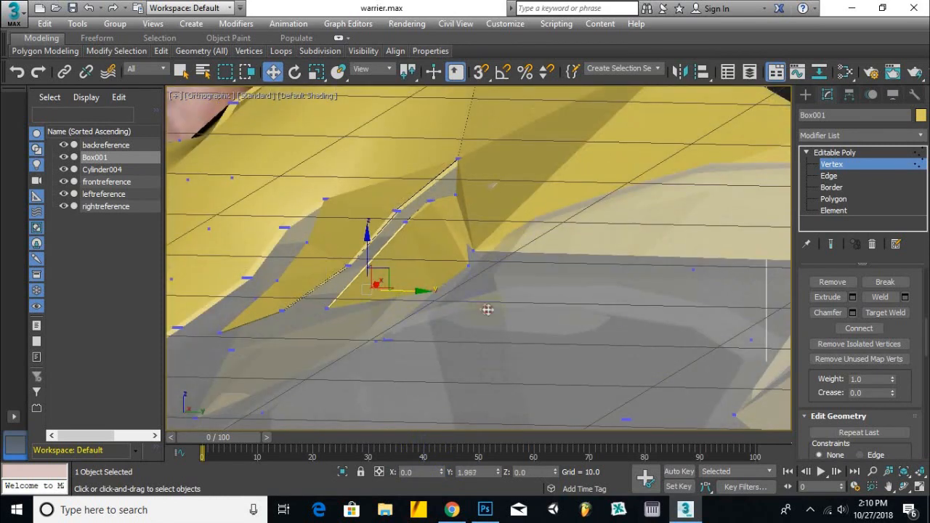
{"action": "middle_click_drag", "start_coordinate": [420, 270], "coordinate": [457, 328], "text": "alt"}
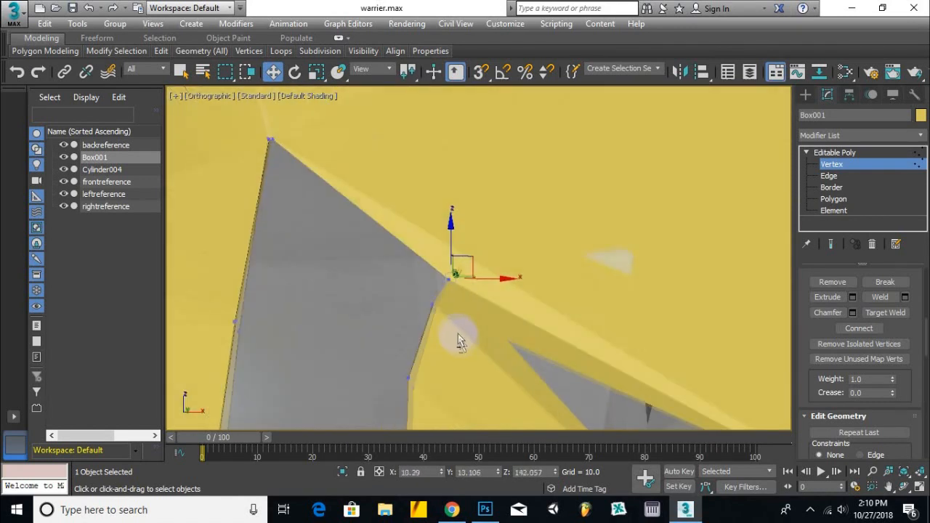
{"action": "middle_click_drag", "start_coordinate": [534, 290], "coordinate": [487, 210], "text": "alt"}
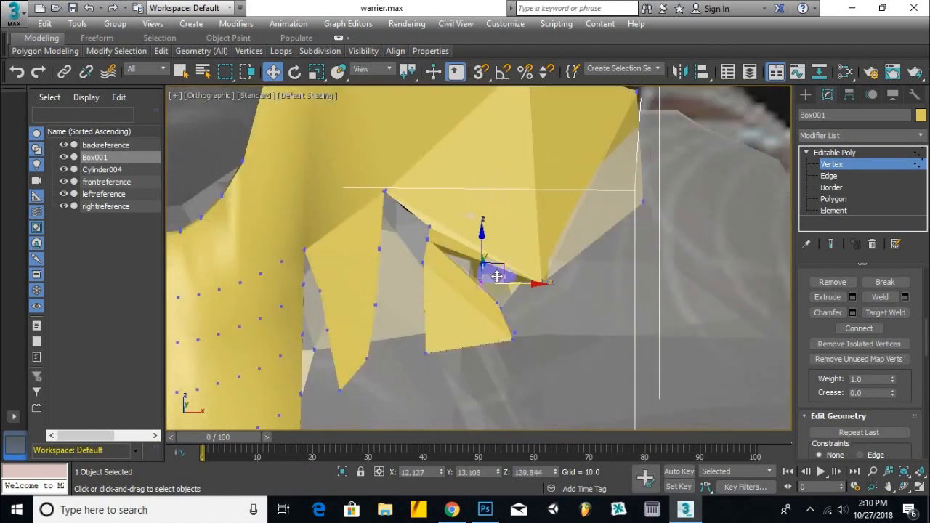
{"action": "middle_click_drag", "start_coordinate": [550, 301], "coordinate": [499, 229], "text": "alt"}
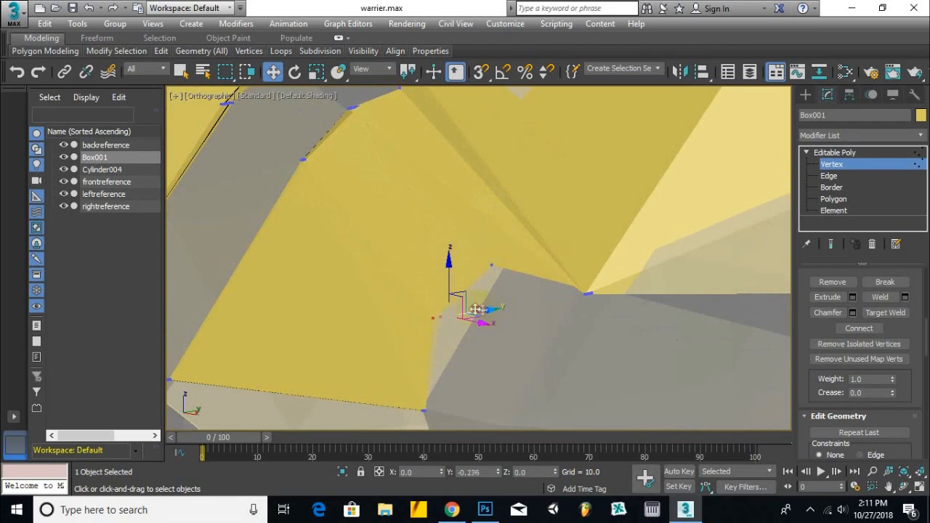
{"action": "scroll", "coordinate": [477, 309], "scroll_direction": "down", "scroll_amount": 10}
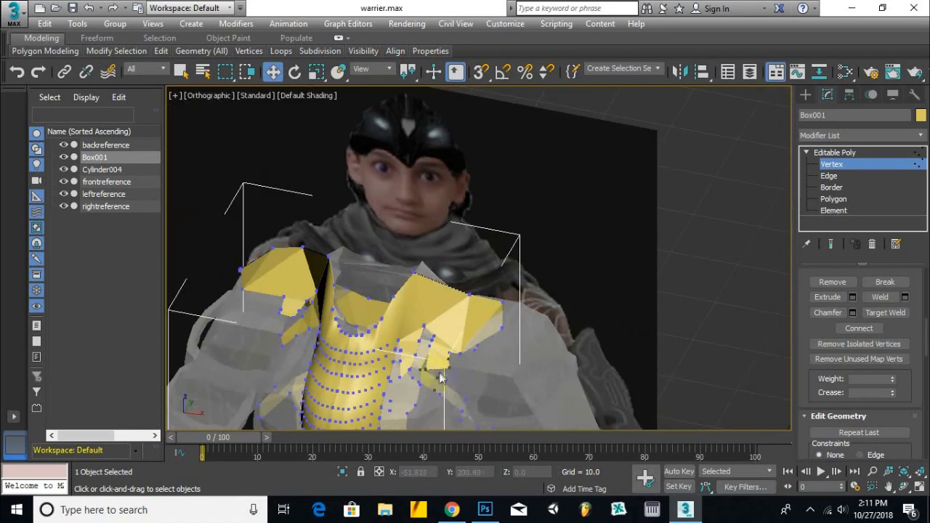
Nudge the strap vertex beneath the hanging flap along Y by about 0.08 to fit over the body.
{"action": "scroll", "coordinate": [441, 377], "scroll_direction": "up", "scroll_amount": 10}
{"action": "left_click", "coordinate": [380, 349]}
{"action": "scroll", "coordinate": [396, 263], "scroll_direction": "down", "scroll_amount": 8}
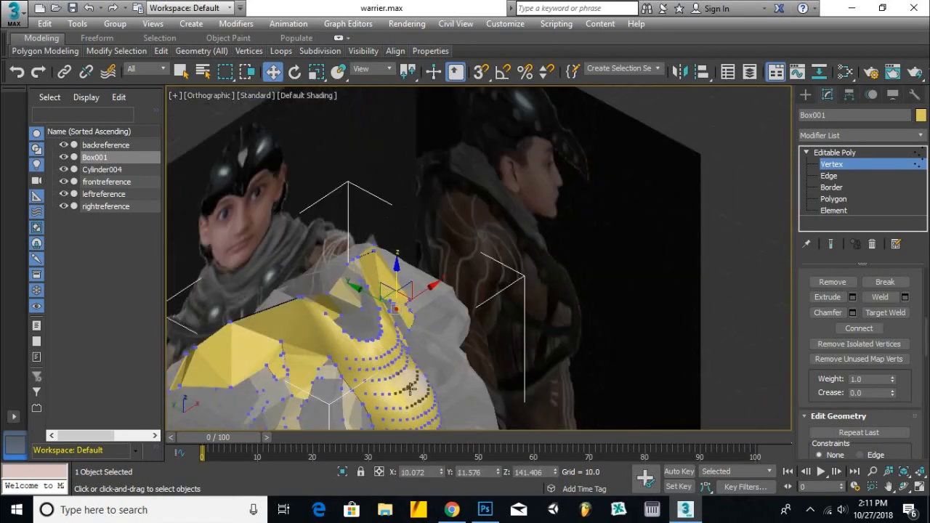
{"action": "scroll", "coordinate": [353, 308], "scroll_direction": "up", "scroll_amount": 10}
{"action": "left_click", "coordinate": [505, 219]}
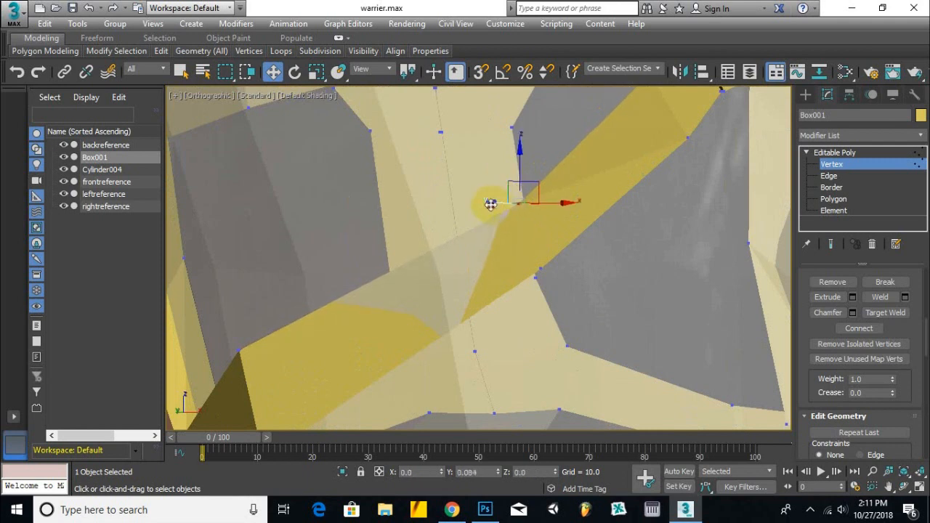
Switch to Cylinder004's vertices and adjust those beneath the chest strap and at the waist near X 11.1, Z 116.3.
{"action": "left_click", "coordinate": [825, 167]}
{"action": "left_click", "coordinate": [419, 299]}
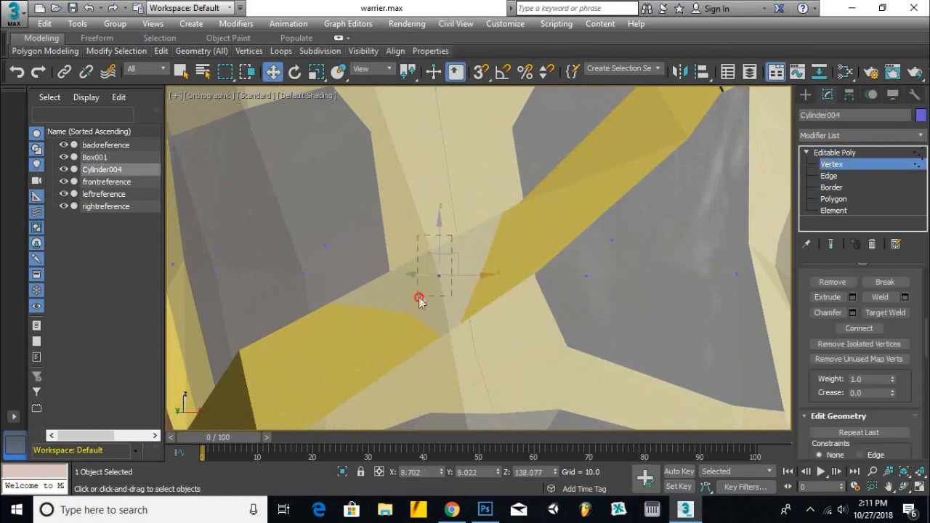
{"action": "scroll", "coordinate": [405, 296], "scroll_direction": "down", "scroll_amount": 5}
{"action": "scroll", "coordinate": [436, 312], "scroll_direction": "up", "scroll_amount": 8}
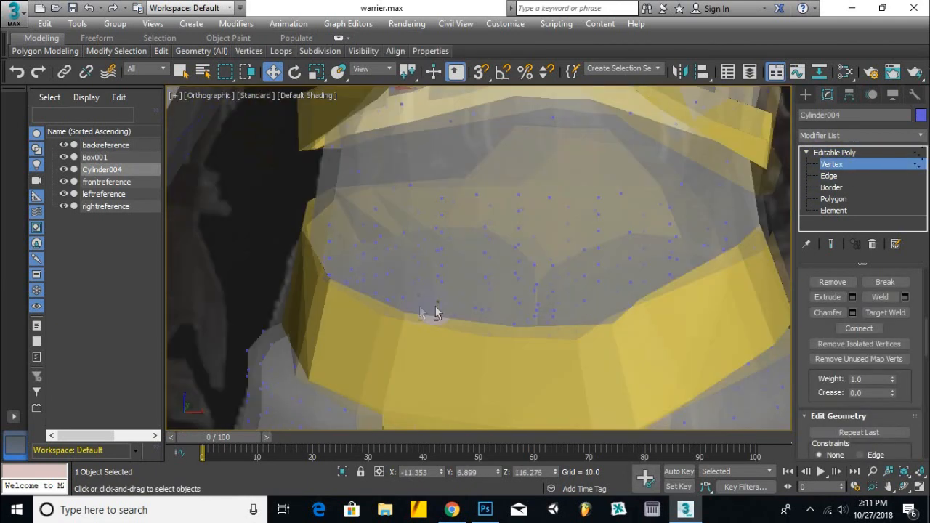
{"action": "left_click", "coordinate": [548, 223]}
{"action": "scroll", "coordinate": [549, 222], "scroll_direction": "down", "scroll_amount": 6}
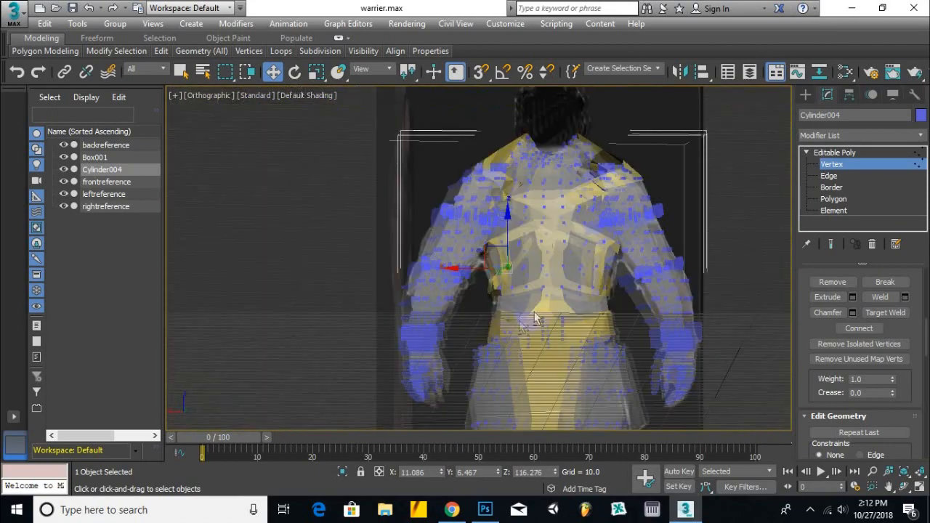
{"action": "scroll", "coordinate": [492, 325], "scroll_direction": "up", "scroll_amount": 3}
{"action": "scroll", "coordinate": [492, 325], "scroll_direction": "up", "scroll_amount": 6}
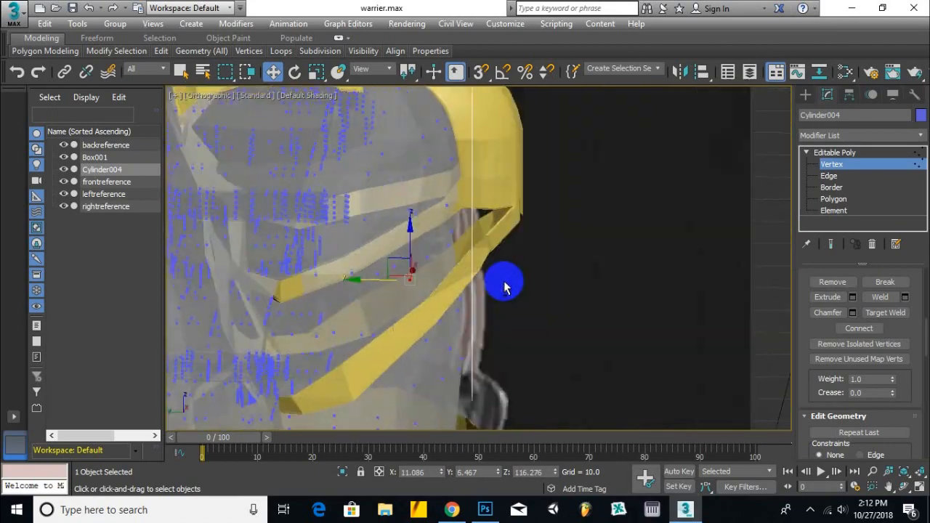
Try to shift the body's torso vertices behind the front abdomen bands along Y, and undo it.
{"action": "left_click_drag", "start_coordinate": [496, 200], "coordinate": [414, 256]}
{"action": "left_click_drag", "start_coordinate": [392, 226], "coordinate": [410, 233]}
{"action": "middle_click_drag", "start_coordinate": [409, 234], "coordinate": [500, 149], "text": "alt"}
{"action": "middle_click_drag", "start_coordinate": [381, 239], "coordinate": [514, 259], "text": "alt"}
{"action": "left_click_drag", "start_coordinate": [434, 175], "coordinate": [373, 139]}
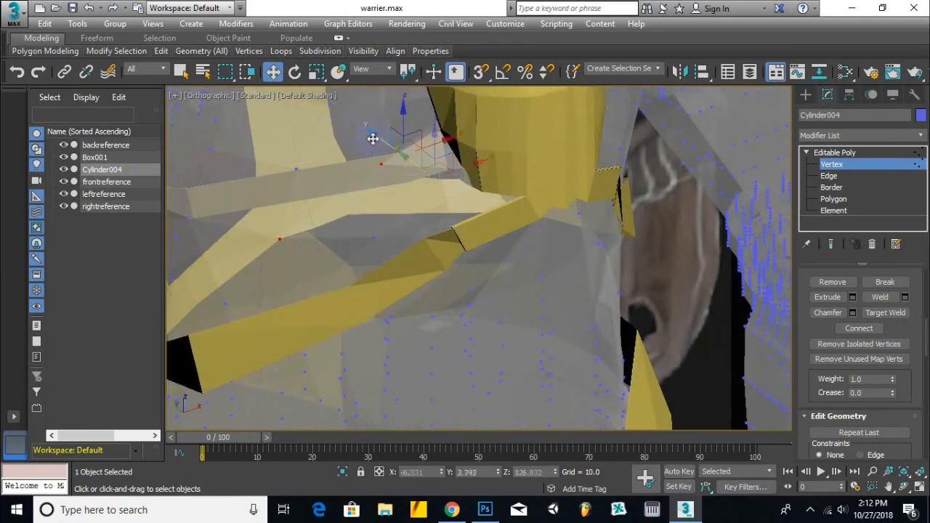
{"action": "middle_click_drag", "start_coordinate": [393, 204], "coordinate": [384, 187], "text": "alt"}
{"action": "key", "text": "ctrl+z"}
{"action": "key", "text": "ctrl+z"}
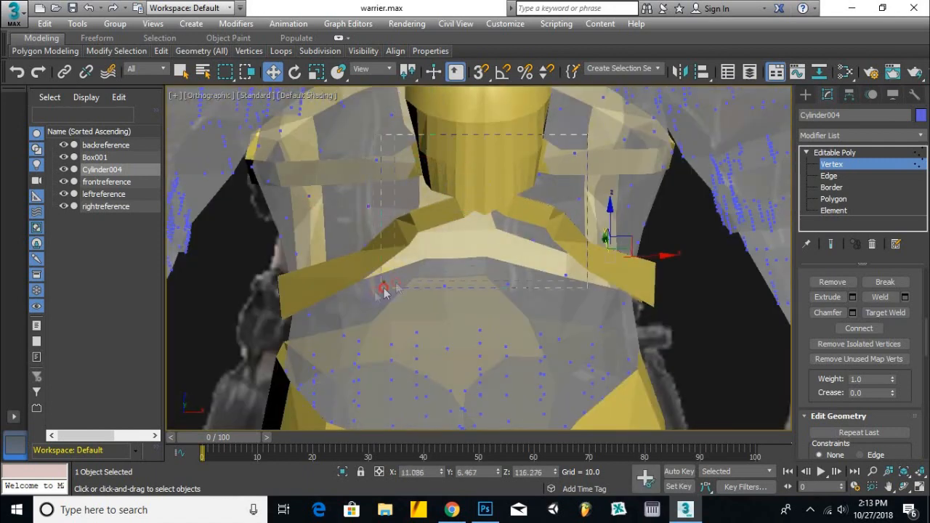
Select the body's abdomen vertices beneath the lower front bands and adjust them from the side view.
{"action": "middle_click_drag", "start_coordinate": [345, 284], "coordinate": [366, 260], "text": "alt"}
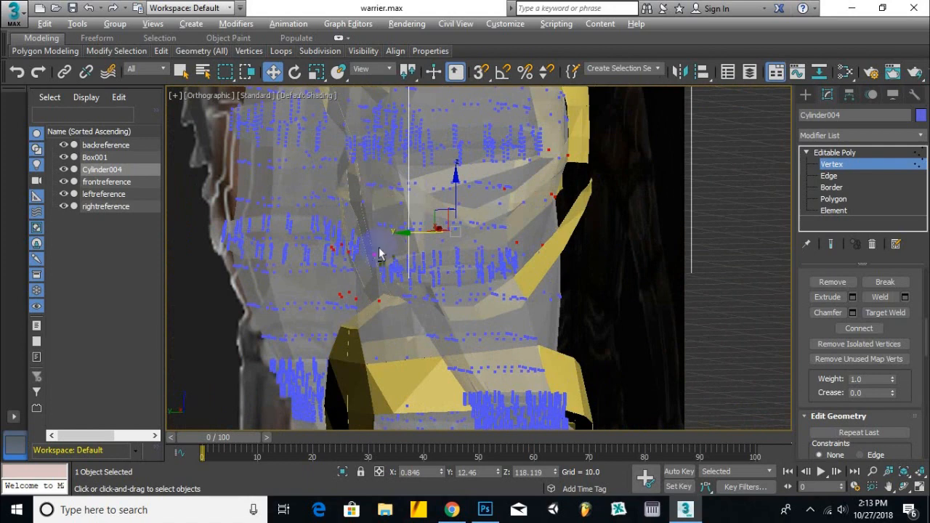
{"action": "middle_click_drag", "start_coordinate": [373, 313], "coordinate": [419, 328], "text": "alt"}
{"action": "key", "text": "l"}
{"action": "scroll", "coordinate": [420, 328], "scroll_direction": "up", "scroll_amount": 5}
{"action": "middle_click_drag", "start_coordinate": [449, 251], "coordinate": [396, 329]}
{"action": "left_click_drag", "start_coordinate": [416, 351], "coordinate": [394, 371]}
{"action": "middle_click_drag", "start_coordinate": [386, 370], "coordinate": [403, 278]}
{"action": "left_click_drag", "start_coordinate": [321, 280], "coordinate": [392, 318]}
{"action": "middle_click_drag", "start_coordinate": [403, 321], "coordinate": [264, 346], "text": "alt"}
{"action": "left_click", "coordinate": [378, 234]}
{"action": "key", "text": "super"}
{"action": "left_click", "coordinate": [677, 228]}
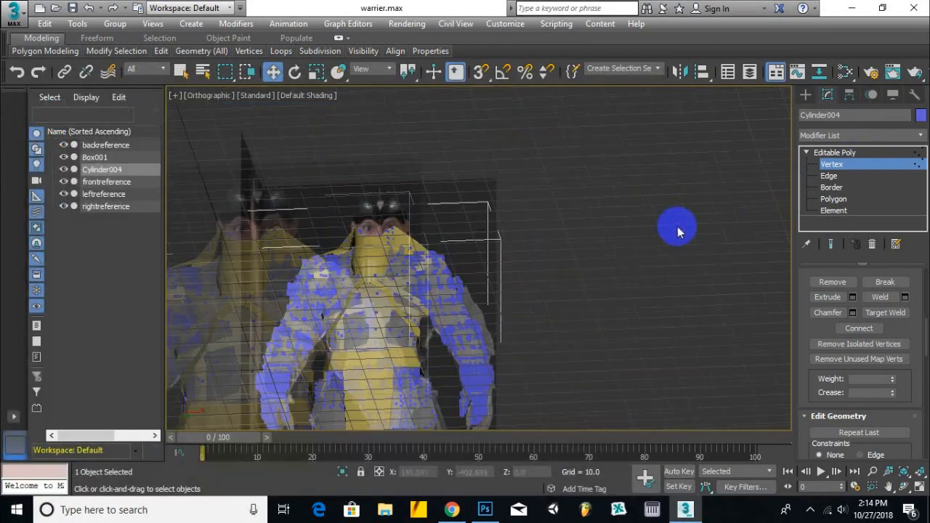
Select the central body vertices below the ribbed chest panel and push them inward along Y by about 2.5.
{"action": "scroll", "coordinate": [359, 205], "scroll_direction": "up", "scroll_amount": 10}
{"action": "left_click", "coordinate": [329, 175]}
{"action": "middle_click_drag", "start_coordinate": [329, 175], "coordinate": [518, 191]}
{"action": "left_click", "coordinate": [297, 219], "text": "ctrl"}
{"action": "middle_click_drag", "start_coordinate": [298, 219], "coordinate": [469, 218], "text": "alt"}
{"action": "left_click", "coordinate": [448, 200]}
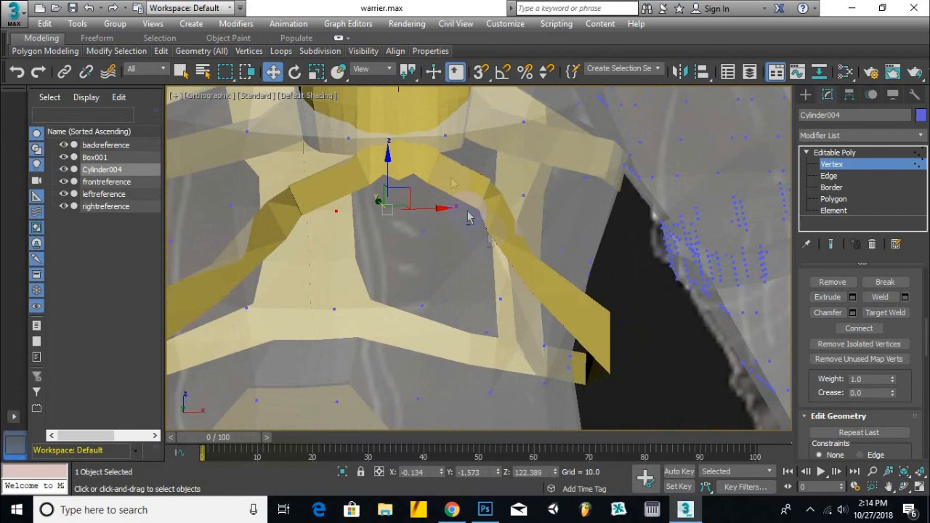
{"action": "middle_click_drag", "start_coordinate": [446, 134], "coordinate": [354, 130], "text": "alt"}
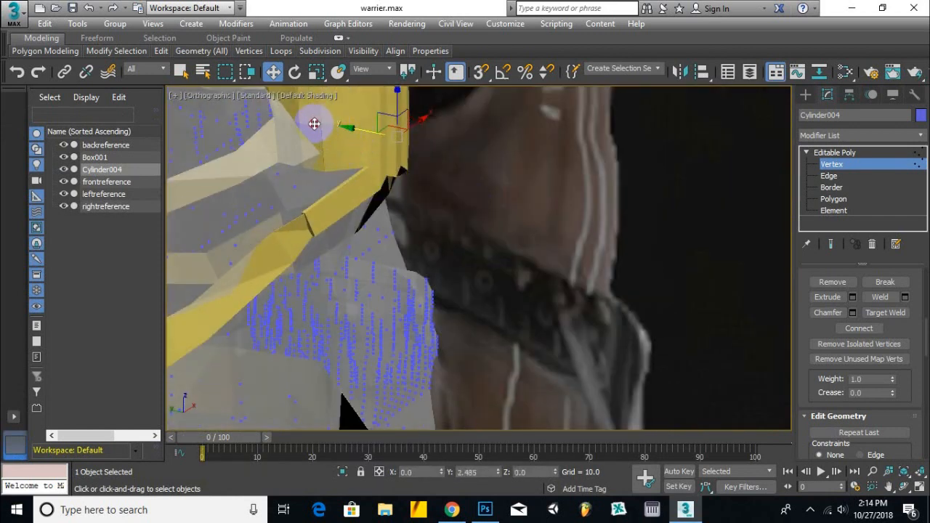
Push the body vertices beneath the front band crossing farther inward along Y by about 2.
{"action": "scroll", "coordinate": [314, 125], "scroll_direction": "down", "scroll_amount": 5}
{"action": "scroll", "coordinate": [312, 156], "scroll_direction": "up", "scroll_amount": 6}
{"action": "middle_click_drag", "start_coordinate": [310, 167], "coordinate": [376, 270]}
{"action": "middle_click_drag", "start_coordinate": [376, 270], "coordinate": [405, 255], "text": "alt"}
{"action": "left_click_drag", "start_coordinate": [338, 252], "coordinate": [273, 250]}
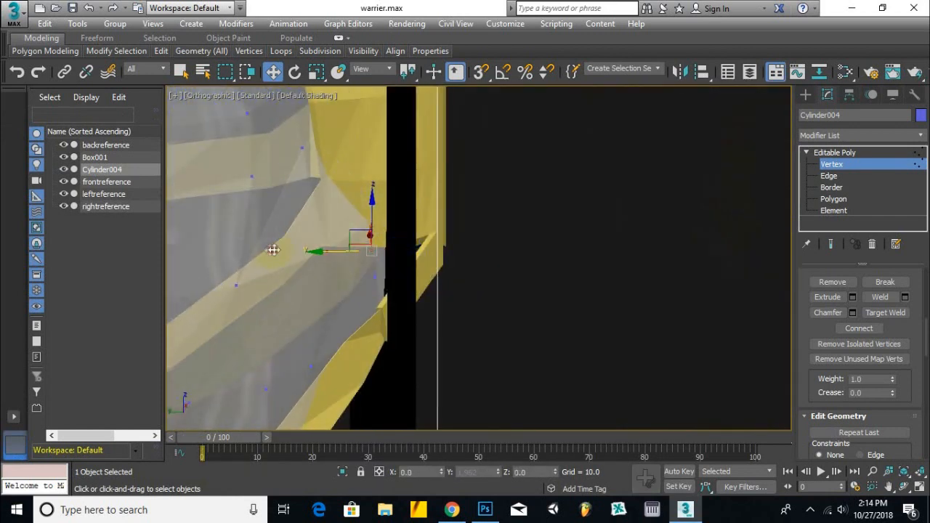
Move the protruding body vertices on the abdomen's negative-X side inward along X by about 2.7.
{"action": "middle_click_drag", "start_coordinate": [270, 285], "coordinate": [512, 225], "text": "alt"}
{"action": "middle_click_drag", "start_coordinate": [706, 236], "coordinate": [528, 293], "text": "alt"}
{"action": "scroll", "coordinate": [428, 281], "scroll_direction": "down", "scroll_amount": 5}
{"action": "scroll", "coordinate": [407, 294], "scroll_direction": "up", "scroll_amount": 8}
{"action": "middle_click_drag", "start_coordinate": [617, 198], "coordinate": [521, 194], "text": "alt"}
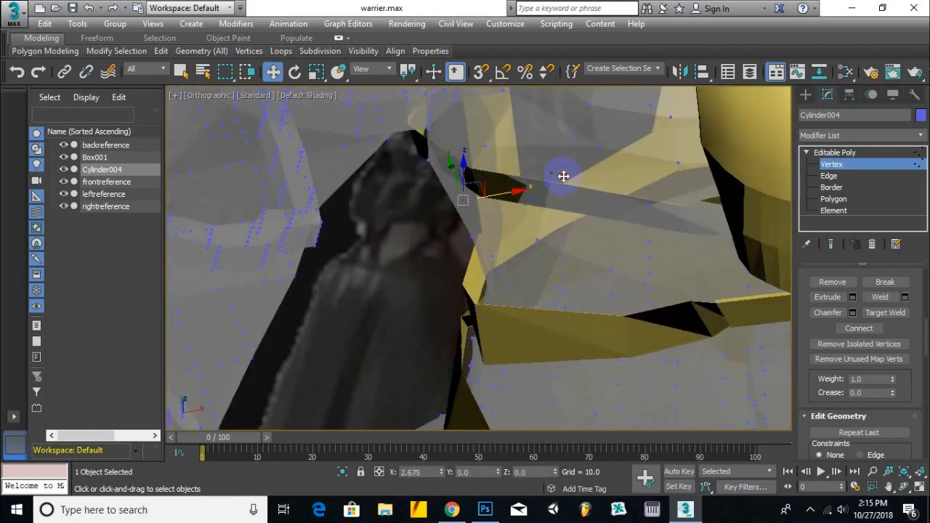
{"action": "middle_click_drag", "start_coordinate": [480, 152], "coordinate": [603, 235], "text": "alt"}
{"action": "middle_click_drag", "start_coordinate": [557, 188], "coordinate": [476, 275], "text": "alt"}
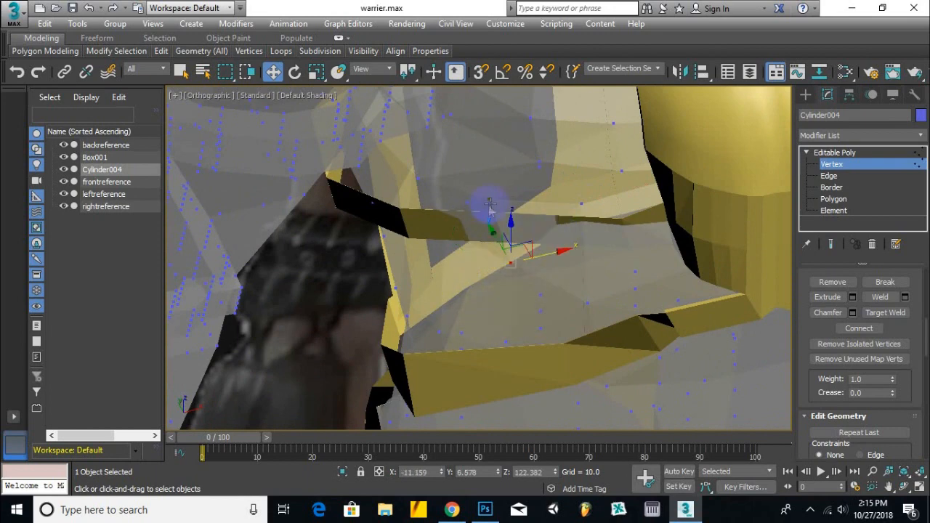
Adjust the body vertices between the abdomen bands, moving the central pair along Y to about 3.6.
{"action": "middle_click_drag", "start_coordinate": [555, 183], "coordinate": [611, 226], "text": "alt"}
{"action": "middle_click_drag", "start_coordinate": [552, 213], "coordinate": [573, 326], "text": "alt"}
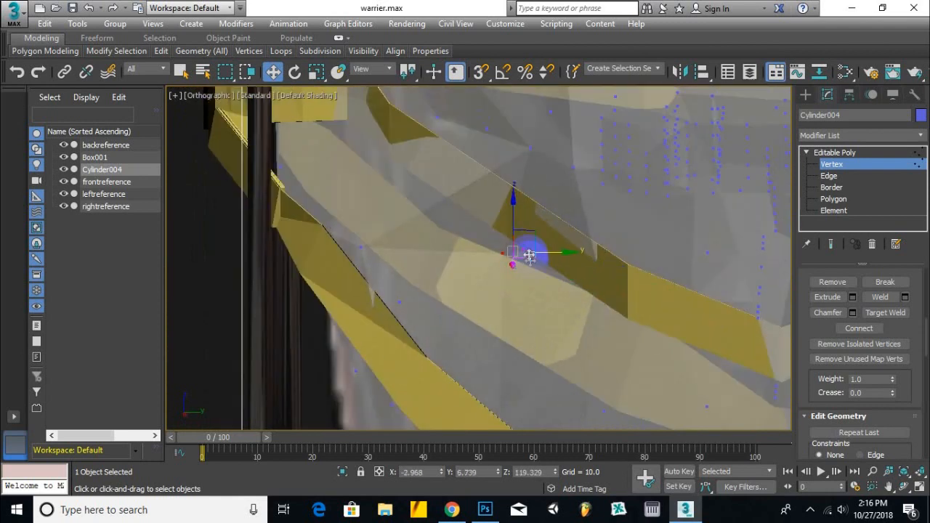
{"action": "middle_click_drag", "start_coordinate": [522, 262], "coordinate": [538, 237], "text": "alt"}
{"action": "left_click_drag", "start_coordinate": [539, 237], "coordinate": [469, 309]}
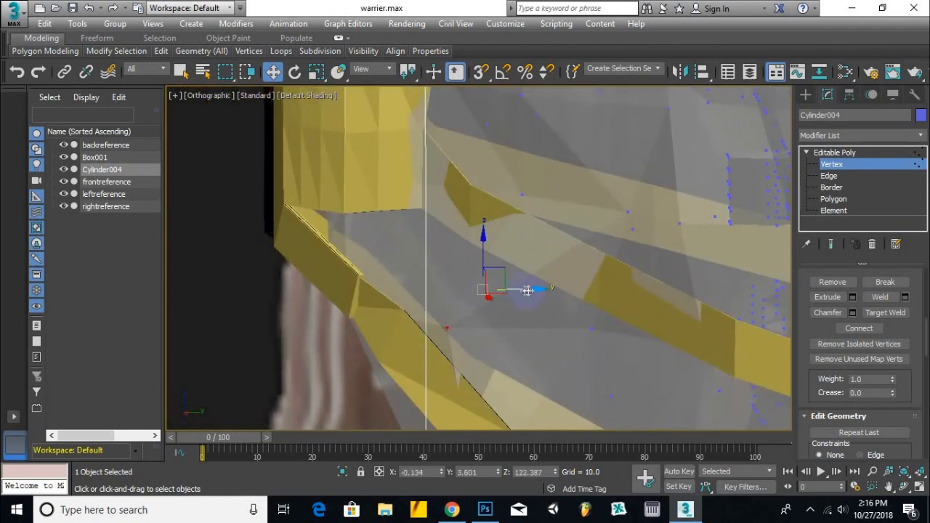
{"action": "middle_click_drag", "start_coordinate": [628, 280], "coordinate": [693, 282], "text": "alt"}
{"action": "middle_click_drag", "start_coordinate": [660, 318], "coordinate": [553, 328], "text": "alt"}
Push the body vertices beside the ribbed panel's lower side edge inward along Y by about 0.25.
{"action": "scroll", "coordinate": [552, 328], "scroll_direction": "down", "scroll_amount": 3}
{"action": "middle_click_drag", "start_coordinate": [451, 338], "coordinate": [581, 351], "text": "alt"}
{"action": "scroll", "coordinate": [557, 354], "scroll_direction": "up", "scroll_amount": 5}
{"action": "left_click", "coordinate": [712, 219]}
{"action": "middle_click_drag", "start_coordinate": [715, 218], "coordinate": [552, 280]}
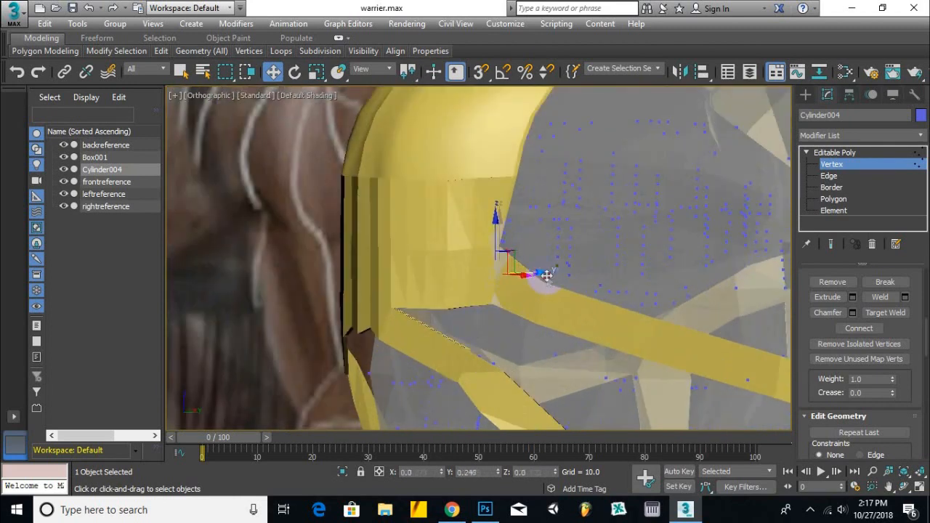
{"action": "left_click", "coordinate": [502, 296]}
{"action": "scroll", "coordinate": [493, 330], "scroll_direction": "up", "scroll_amount": 3}
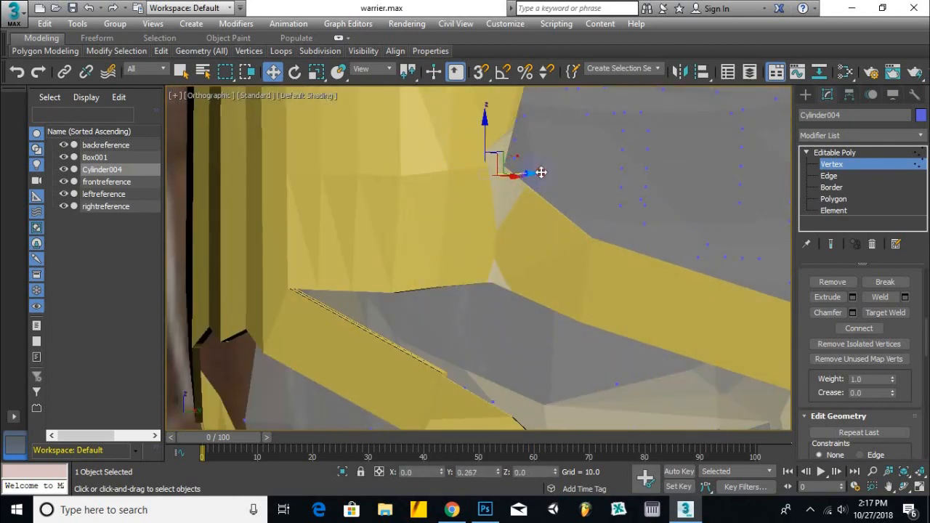
Switch to Box001's vertices and adjust the ribbed panel's lower side-edge vertex to about X 5.3, Z 129.1.
{"action": "middle_click_drag", "start_coordinate": [517, 185], "coordinate": [501, 261], "text": "alt"}
{"action": "scroll", "coordinate": [500, 262], "scroll_direction": "down", "scroll_amount": 3}
{"action": "scroll", "coordinate": [490, 335], "scroll_direction": "up", "scroll_amount": 4}
{"action": "scroll", "coordinate": [490, 335], "scroll_direction": "down", "scroll_amount": 4}
{"action": "left_click", "coordinate": [877, 154]}
{"action": "left_click", "coordinate": [476, 365]}
{"action": "left_click", "coordinate": [845, 167]}
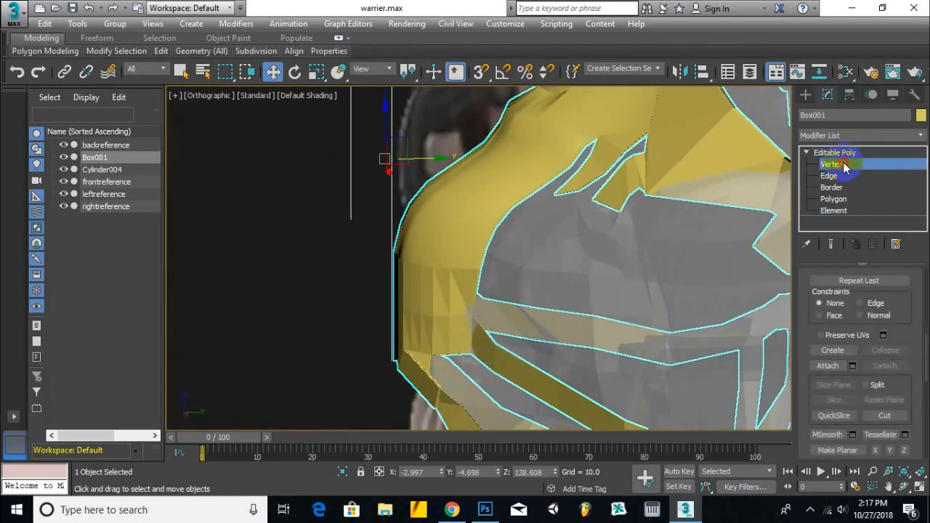
{"action": "scroll", "coordinate": [533, 299], "scroll_direction": "up", "scroll_amount": 4}
{"action": "left_click_drag", "start_coordinate": [503, 311], "coordinate": [506, 317]}
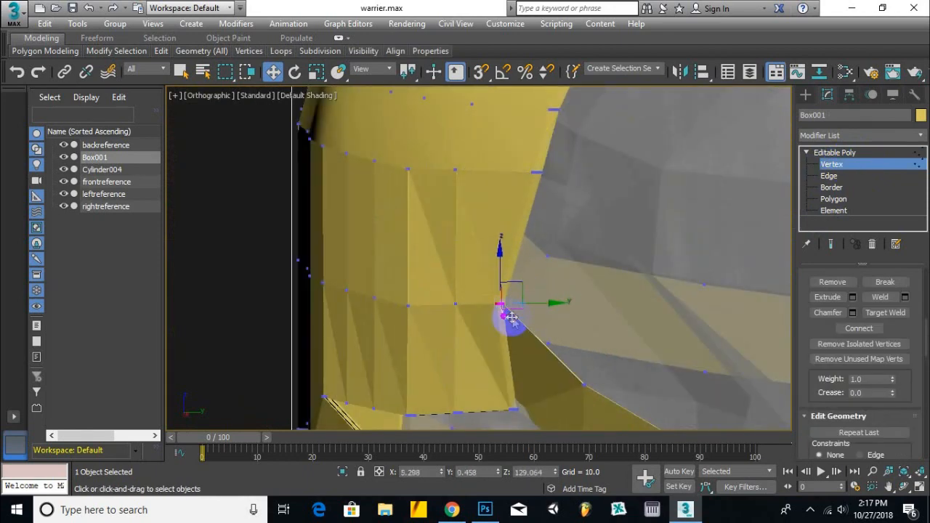
Move the ribbed panel's bottom corner vertex to about X 4.5, Y 0.7, Z 126.1.
{"action": "middle_click_drag", "start_coordinate": [506, 316], "coordinate": [534, 367], "text": "alt"}
{"action": "left_click_drag", "start_coordinate": [536, 383], "coordinate": [500, 434]}
{"action": "left_click_drag", "start_coordinate": [564, 413], "coordinate": [553, 411]}
{"action": "scroll", "coordinate": [551, 407], "scroll_direction": "down", "scroll_amount": 4}
{"action": "middle_click_drag", "start_coordinate": [551, 392], "coordinate": [532, 218], "text": "alt"}
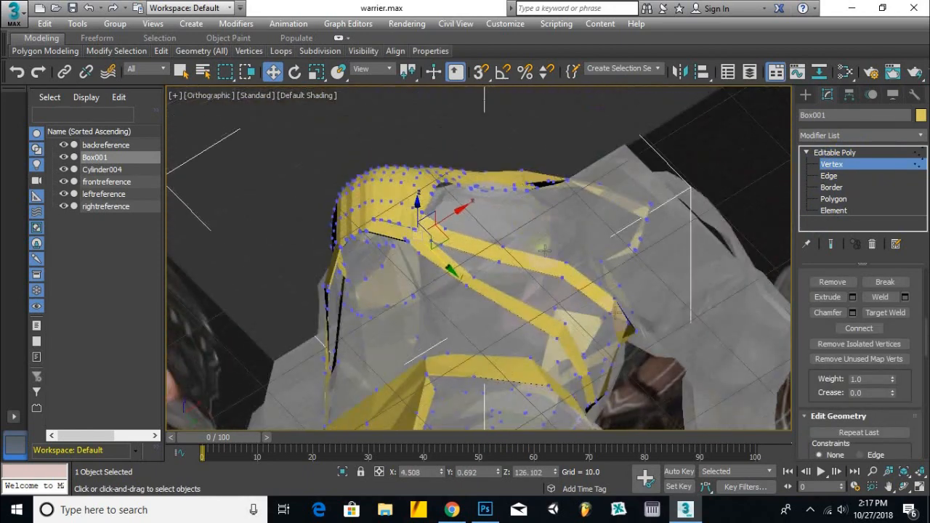
Reposition the back strap's outer end vertices under the arm, around X 15.6, Y 20.5, Z 122.0.
{"action": "scroll", "coordinate": [588, 290], "scroll_direction": "up", "scroll_amount": 5}
{"action": "middle_click_drag", "start_coordinate": [543, 325], "coordinate": [557, 367], "text": "alt"}
{"action": "left_click_drag", "start_coordinate": [556, 368], "coordinate": [550, 298]}
{"action": "middle_click_drag", "start_coordinate": [551, 297], "coordinate": [505, 242], "text": "alt"}
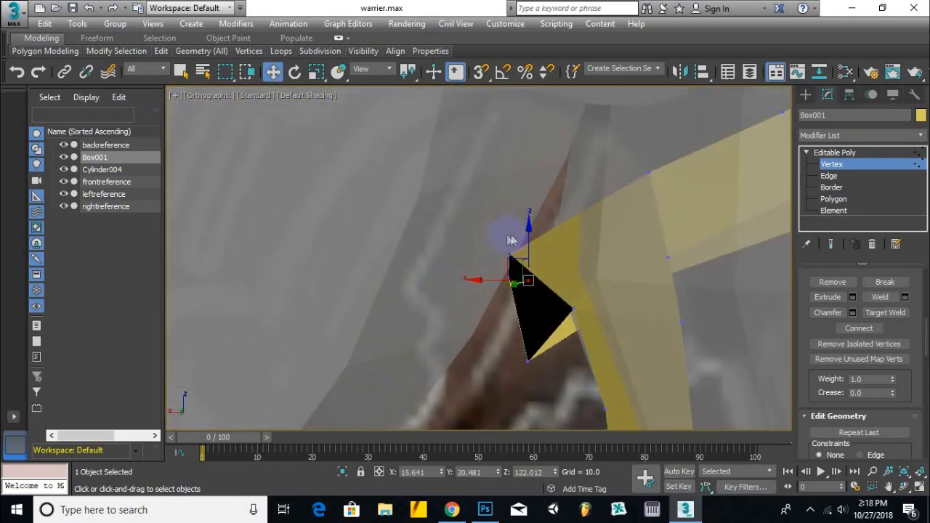
{"action": "left_click_drag", "start_coordinate": [462, 253], "coordinate": [482, 260]}
Adjust the side strap's inner vertices below the armpit, around X 10.4, Y 17.5, Z 120.2.
{"action": "middle_click_drag", "start_coordinate": [482, 260], "coordinate": [640, 312], "text": "alt"}
{"action": "mouse_move", "coordinate": [640, 311]}
{"action": "left_mouse_down"}
{"action": "mouse_move", "coordinate": [645, 292]}
{"action": "mouse_move", "coordinate": [652, 312]}
{"action": "left_mouse_up"}
{"action": "middle_click_drag", "start_coordinate": [652, 312], "coordinate": [662, 330], "text": "alt"}
{"action": "left_click", "coordinate": [663, 330]}
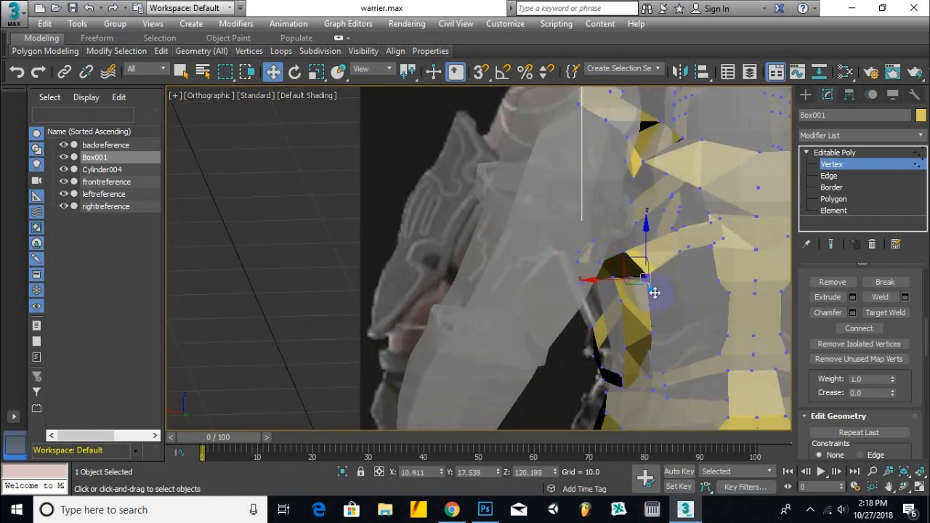
{"action": "scroll", "coordinate": [655, 292], "scroll_direction": "up", "scroll_amount": 5}
{"action": "left_click_drag", "start_coordinate": [646, 274], "coordinate": [633, 258]}
Shift the upper and lower vertices of the positive-X lower back band along Y by about 0.7 and 0.8.
{"action": "scroll", "coordinate": [625, 270], "scroll_direction": "down", "scroll_amount": 5}
{"action": "middle_click_drag", "start_coordinate": [606, 303], "coordinate": [594, 233], "text": "alt"}
{"action": "scroll", "coordinate": [593, 300], "scroll_direction": "up", "scroll_amount": 5}
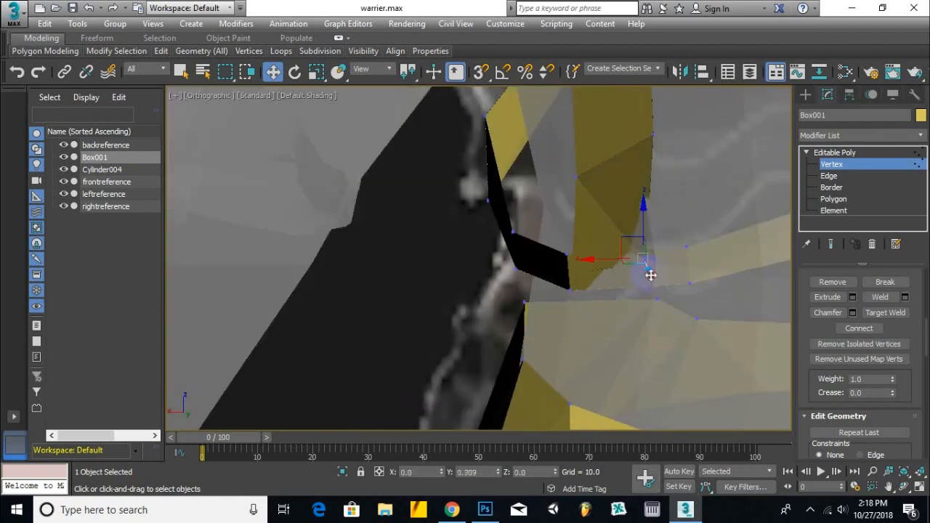
{"action": "scroll", "coordinate": [669, 308], "scroll_direction": "up", "scroll_amount": 4}
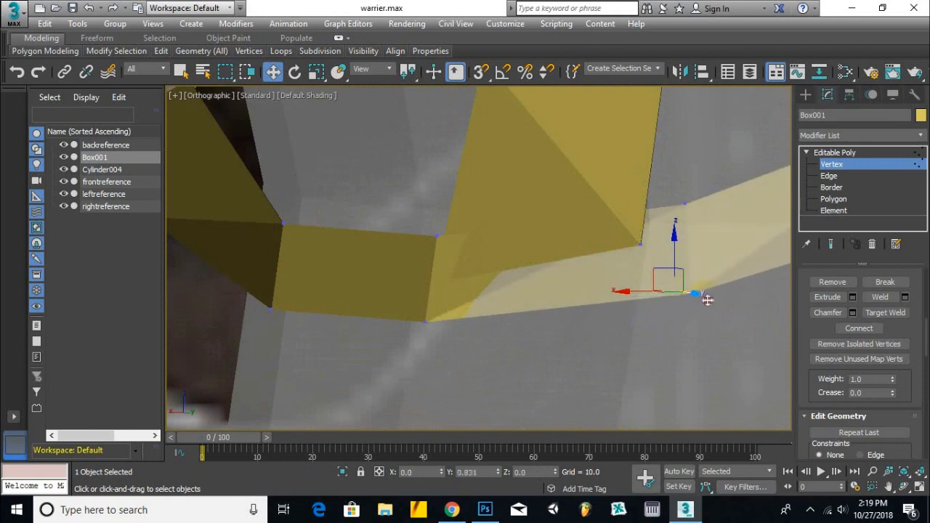
Reposition the neighbouring vertices along the positive-X lower back band so the band clears the body.
{"action": "middle_click_drag", "start_coordinate": [756, 303], "coordinate": [632, 238], "text": "alt"}
{"action": "left_click_drag", "start_coordinate": [615, 236], "coordinate": [698, 251]}
{"action": "left_click", "coordinate": [355, 329]}
{"action": "left_click_drag", "start_coordinate": [376, 332], "coordinate": [410, 335]}
{"action": "left_click_drag", "start_coordinate": [657, 263], "coordinate": [592, 247]}
{"action": "scroll", "coordinate": [591, 248], "scroll_direction": "down", "scroll_amount": 3}
Adjust the vertices where the lower back band meets the waist so they sit over the body.
{"action": "middle_click_drag", "start_coordinate": [589, 255], "coordinate": [540, 289], "text": "alt"}
{"action": "middle_click_drag", "start_coordinate": [531, 369], "coordinate": [609, 209], "text": "alt"}
{"action": "left_click_drag", "start_coordinate": [590, 210], "coordinate": [485, 276]}
{"action": "middle_click_drag", "start_coordinate": [550, 324], "coordinate": [567, 309], "text": "alt"}
{"action": "scroll", "coordinate": [567, 310], "scroll_direction": "down", "scroll_amount": 3}
{"action": "left_click_drag", "start_coordinate": [682, 243], "coordinate": [569, 286]}
{"action": "left_click_drag", "start_coordinate": [578, 284], "coordinate": [530, 310]}
Reposition the strap vertices at the negative-X side of the back waist, around X -7.8, Y 23.6, Z 114.6.
{"action": "middle_click_drag", "start_coordinate": [541, 327], "coordinate": [502, 314], "text": "alt"}
{"action": "scroll", "coordinate": [501, 404], "scroll_direction": "down", "scroll_amount": 8}
{"action": "scroll", "coordinate": [409, 339], "scroll_direction": "up", "scroll_amount": 10}
{"action": "left_click_drag", "start_coordinate": [503, 314], "coordinate": [426, 333]}
{"action": "middle_click_drag", "start_coordinate": [426, 333], "coordinate": [507, 356], "text": "alt"}
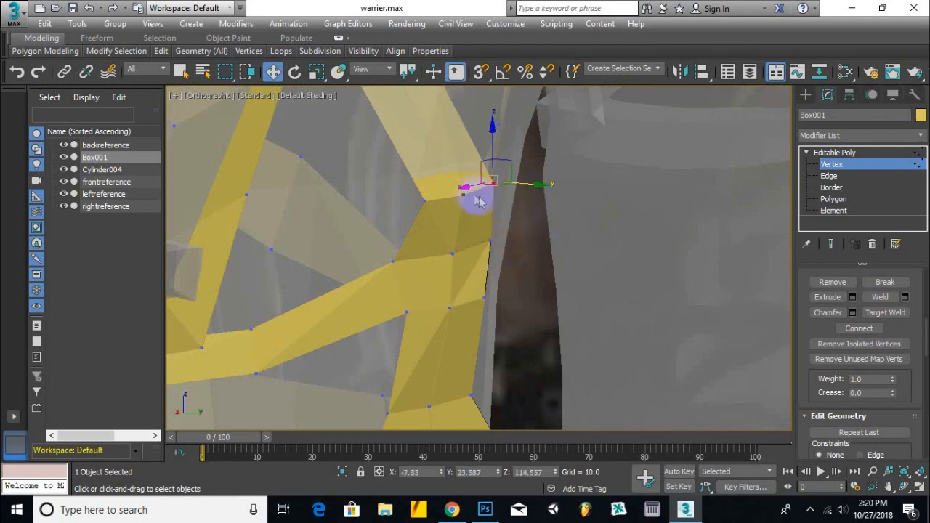
Move the selected strap vertices beside the back panel opening along Y by about -2.5.
{"action": "middle_click_drag", "start_coordinate": [471, 320], "coordinate": [736, 344], "text": "alt"}
{"action": "scroll", "coordinate": [637, 327], "scroll_direction": "up", "scroll_amount": 3}
{"action": "scroll", "coordinate": [709, 352], "scroll_direction": "down", "scroll_amount": 3}
{"action": "middle_click_drag", "start_coordinate": [668, 359], "coordinate": [642, 195], "text": "alt"}
{"action": "middle_click_drag", "start_coordinate": [634, 316], "coordinate": [494, 307], "text": "alt"}
{"action": "left_click_drag", "start_coordinate": [494, 307], "coordinate": [530, 299]}
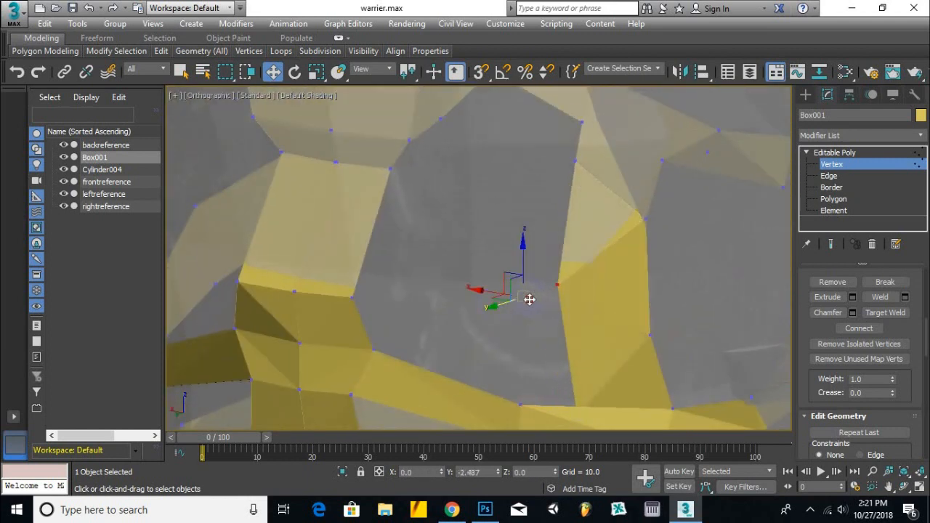
Reposition the upper vertices of the vertical strap bordering the back panel opening.
{"action": "left_click_drag", "start_coordinate": [613, 117], "coordinate": [558, 176]}
{"action": "left_click_drag", "start_coordinate": [549, 152], "coordinate": [518, 165]}
{"action": "left_click", "coordinate": [645, 219]}
{"action": "left_click_drag", "start_coordinate": [616, 229], "coordinate": [605, 234]}
Adjust the remaining vertices around the back strap junction to follow the body surface.
{"action": "middle_click_drag", "start_coordinate": [725, 111], "coordinate": [721, 204]}
{"action": "left_click_drag", "start_coordinate": [659, 254], "coordinate": [665, 277]}
{"action": "left_click_drag", "start_coordinate": [650, 256], "coordinate": [622, 275]}
{"action": "left_click_drag", "start_coordinate": [533, 258], "coordinate": [532, 257]}
{"action": "left_click_drag", "start_coordinate": [533, 257], "coordinate": [533, 212]}
Move the three selected strap-end vertices beside the central back panel along Y to about 28.5.
{"action": "middle_click_drag", "start_coordinate": [551, 181], "coordinate": [390, 322], "text": "alt"}
{"action": "scroll", "coordinate": [517, 365], "scroll_direction": "down", "scroll_amount": 7}
{"action": "middle_click_drag", "start_coordinate": [517, 365], "coordinate": [311, 268], "text": "alt"}
{"action": "scroll", "coordinate": [312, 268], "scroll_direction": "up", "scroll_amount": 7}
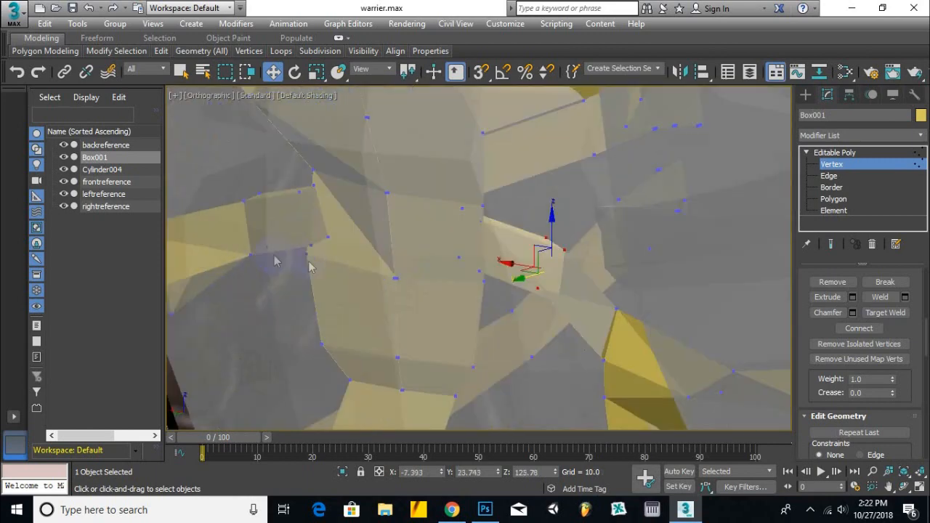
{"action": "left_click_drag", "start_coordinate": [511, 288], "coordinate": [450, 312]}
{"action": "scroll", "coordinate": [450, 312], "scroll_direction": "down", "scroll_amount": 8}
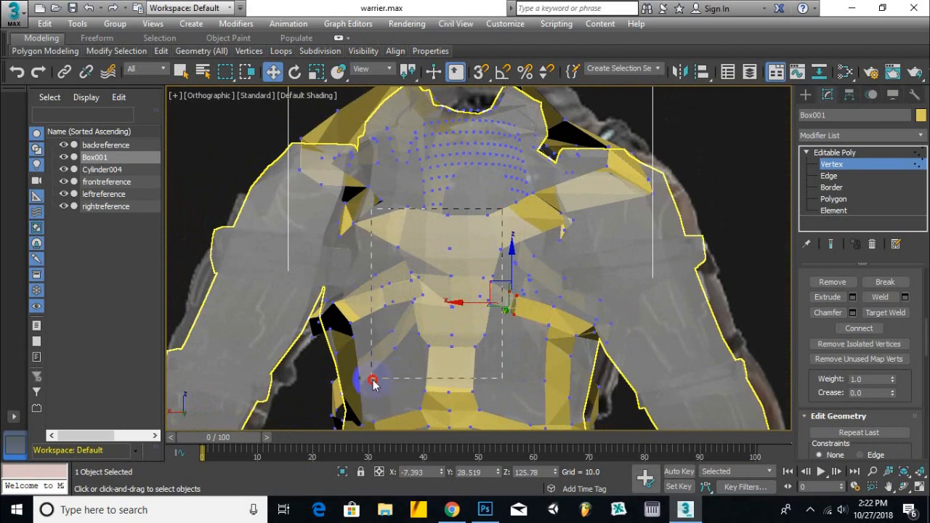
Move the selected vertices where the side strap joins the upper back band along Y by about -1.3.
{"action": "middle_click_drag", "start_coordinate": [377, 385], "coordinate": [490, 314], "text": "alt"}
{"action": "scroll", "coordinate": [412, 259], "scroll_direction": "up", "scroll_amount": 5}
{"action": "middle_click_drag", "start_coordinate": [411, 260], "coordinate": [335, 298], "text": "alt"}
{"action": "left_click", "coordinate": [411, 248]}
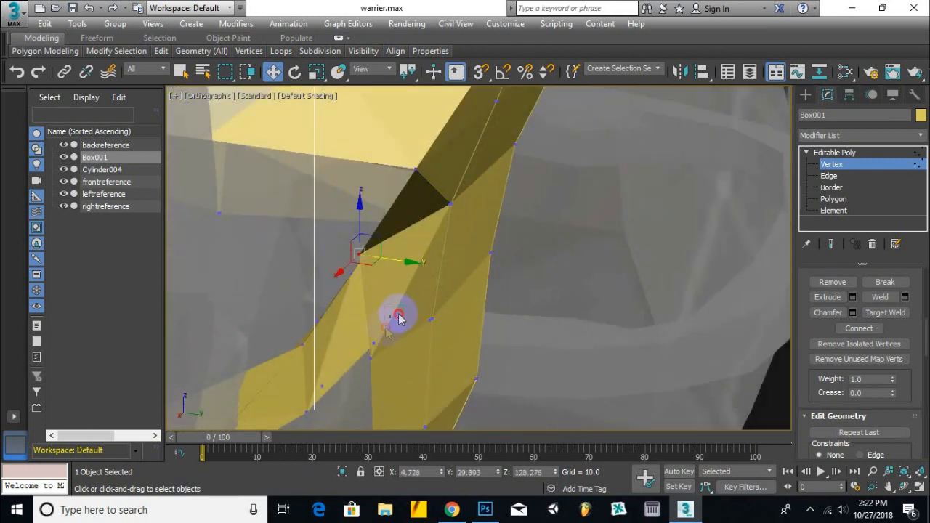
{"action": "mouse_move", "coordinate": [423, 352]}
{"action": "middle_mouse_down", "text": "alt"}
{"action": "mouse_move", "coordinate": [324, 324]}
{"action": "mouse_move", "coordinate": [408, 311]}
{"action": "mouse_move", "coordinate": [425, 345]}
{"action": "middle_mouse_up", "text": "alt"}
{"action": "scroll", "coordinate": [324, 324], "scroll_direction": "down", "scroll_amount": 5}
{"action": "scroll", "coordinate": [425, 345], "scroll_direction": "up", "scroll_amount": 5}
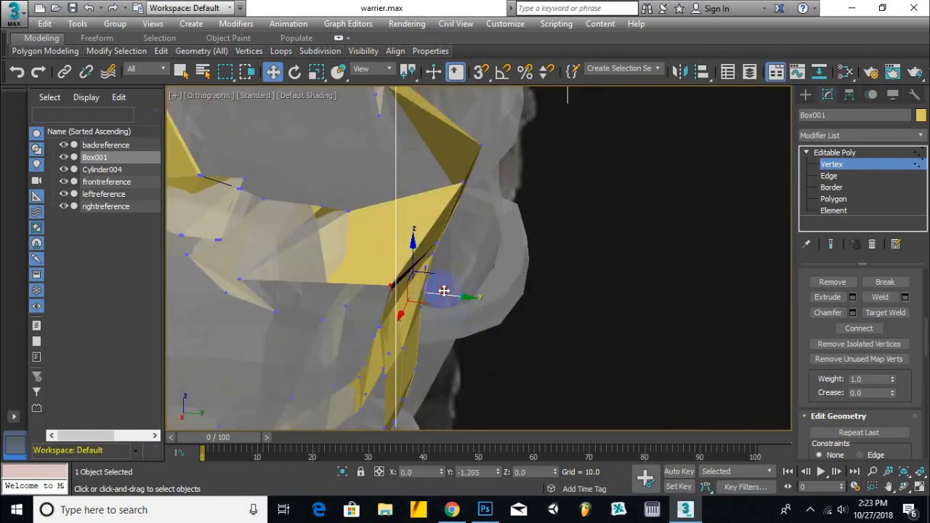
Move the upper back band's top-edge vertex along Y by about 4.5 and adjust the central back panel's side vertices.
{"action": "middle_click_drag", "start_coordinate": [391, 255], "coordinate": [322, 216], "text": "alt"}
{"action": "left_click", "coordinate": [322, 188]}
{"action": "left_click_drag", "start_coordinate": [345, 210], "coordinate": [359, 249]}
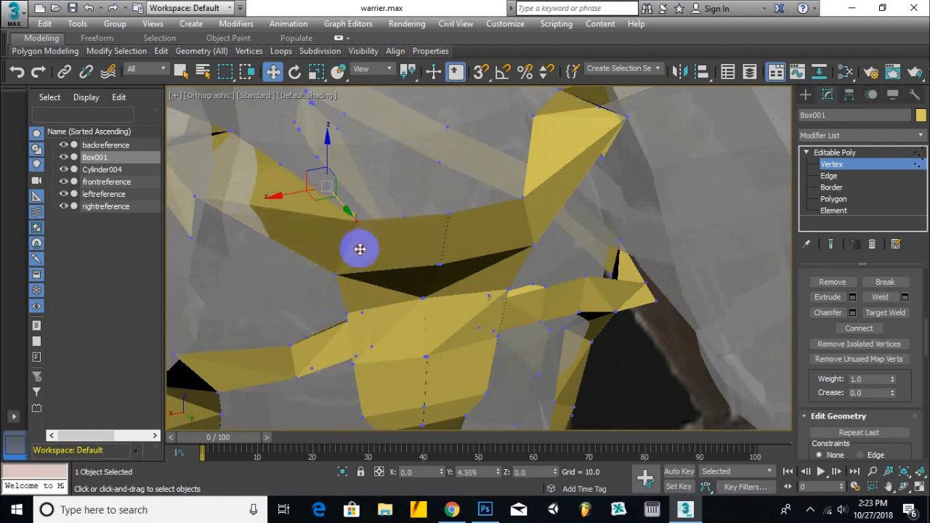
{"action": "middle_click_drag", "start_coordinate": [359, 249], "coordinate": [422, 375], "text": "alt"}
{"action": "left_click_drag", "start_coordinate": [422, 375], "coordinate": [401, 368]}
{"action": "mouse_move", "coordinate": [400, 368]}
{"action": "middle_mouse_down", "text": "alt"}
{"action": "mouse_move", "coordinate": [521, 386]}
{"action": "mouse_move", "coordinate": [390, 363]}
{"action": "middle_mouse_up", "text": "alt"}
{"action": "middle_click_drag", "start_coordinate": [456, 362], "coordinate": [307, 385], "text": "alt"}
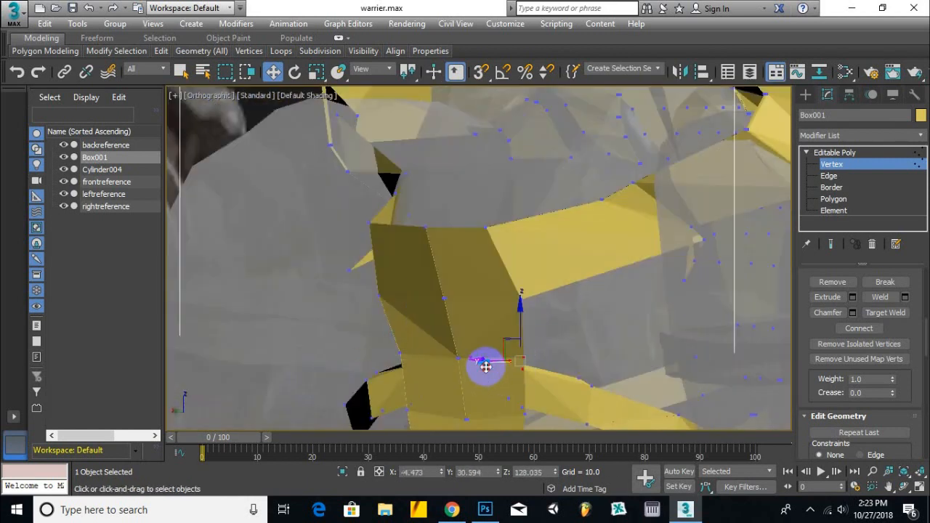
{"action": "middle_click_drag", "start_coordinate": [480, 371], "coordinate": [558, 373], "text": "alt"}
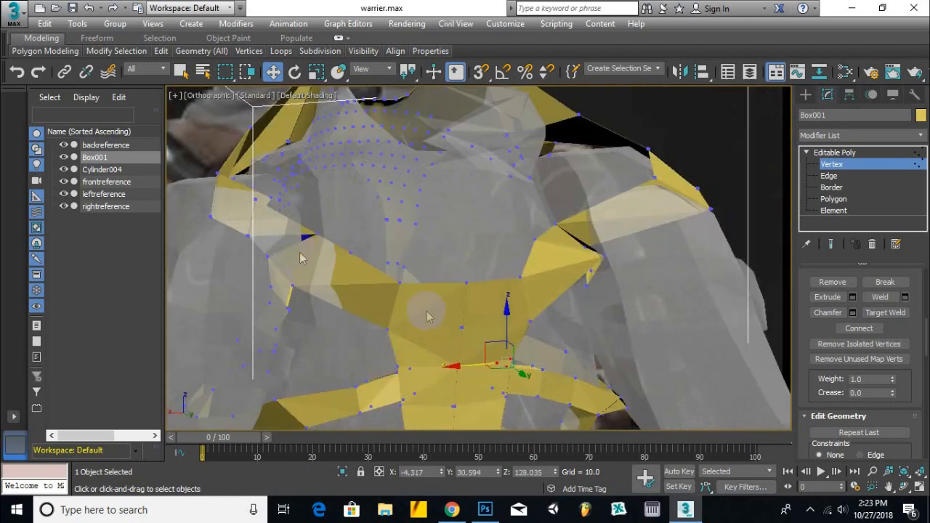
Reposition the vertices bordering the gap between the back band and shoulder strap, shifting one along X by about 1.2.
{"action": "middle_click_drag", "start_coordinate": [466, 355], "coordinate": [334, 235], "text": "alt"}
{"action": "left_click", "coordinate": [385, 337]}
{"action": "left_click", "coordinate": [228, 370]}
{"action": "middle_click_drag", "start_coordinate": [384, 336], "coordinate": [582, 338], "text": "alt"}
{"action": "left_click", "coordinate": [581, 290]}
{"action": "left_click_drag", "start_coordinate": [520, 356], "coordinate": [610, 305]}
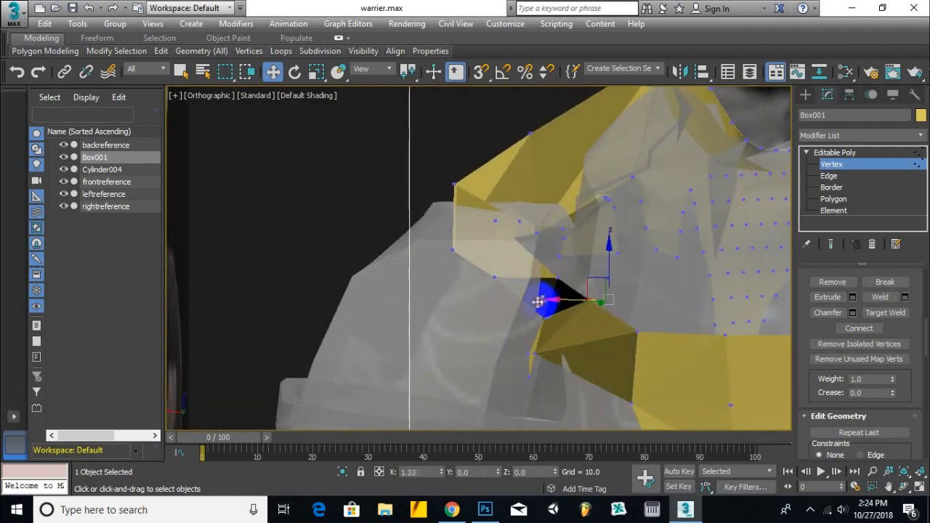
{"action": "middle_click_drag", "start_coordinate": [520, 276], "coordinate": [549, 402], "text": "alt"}
{"action": "middle_click_drag", "start_coordinate": [576, 276], "coordinate": [591, 301], "text": "alt"}
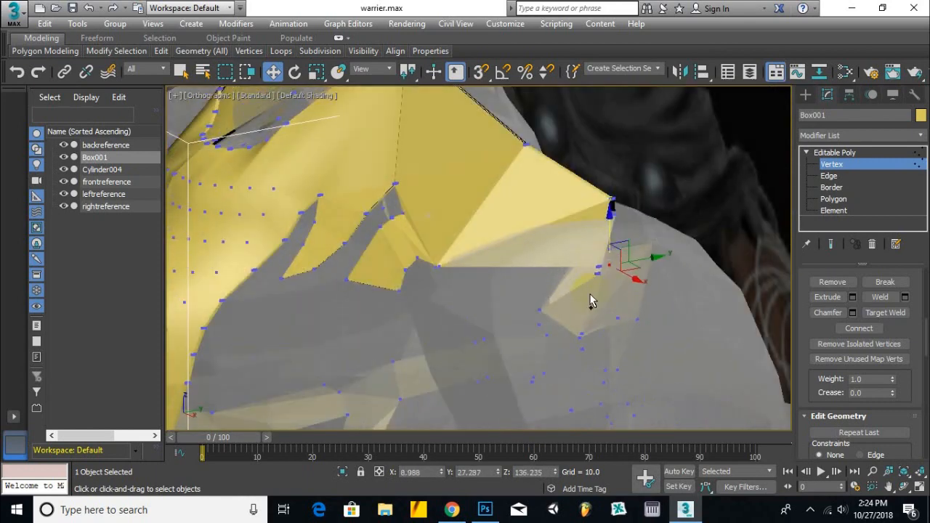
Adjust the lower-edge vertices of the shoulder piece to follow the body surface.
{"action": "middle_click_drag", "start_coordinate": [637, 237], "coordinate": [575, 289], "text": "alt"}
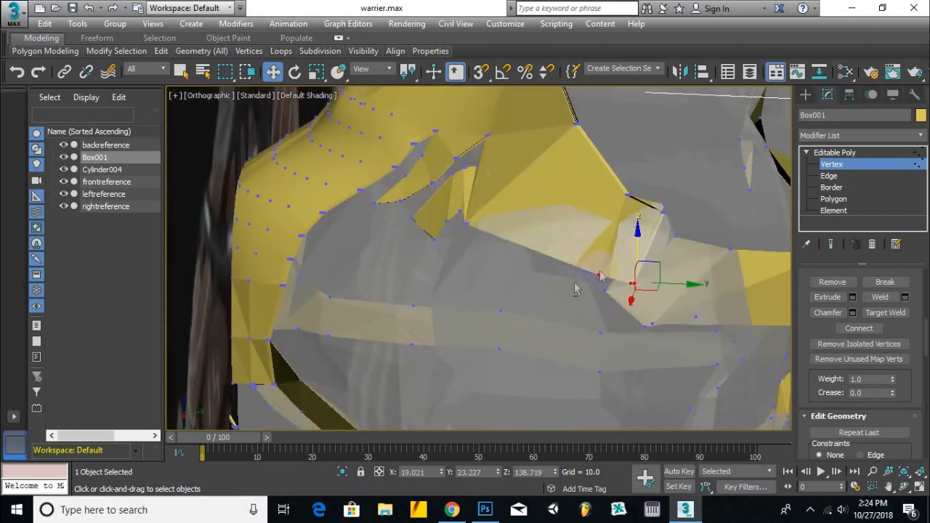
{"action": "middle_click_drag", "start_coordinate": [516, 218], "coordinate": [554, 243], "text": "alt"}
{"action": "left_click_drag", "start_coordinate": [554, 243], "coordinate": [446, 234]}
{"action": "left_click_drag", "start_coordinate": [393, 222], "coordinate": [393, 217]}
{"action": "middle_click_drag", "start_coordinate": [393, 217], "coordinate": [430, 215], "text": "alt"}
{"action": "left_click_drag", "start_coordinate": [404, 211], "coordinate": [425, 192]}
{"action": "middle_click_drag", "start_coordinate": [425, 192], "coordinate": [416, 225], "text": "alt"}
{"action": "key", "text": "f"}
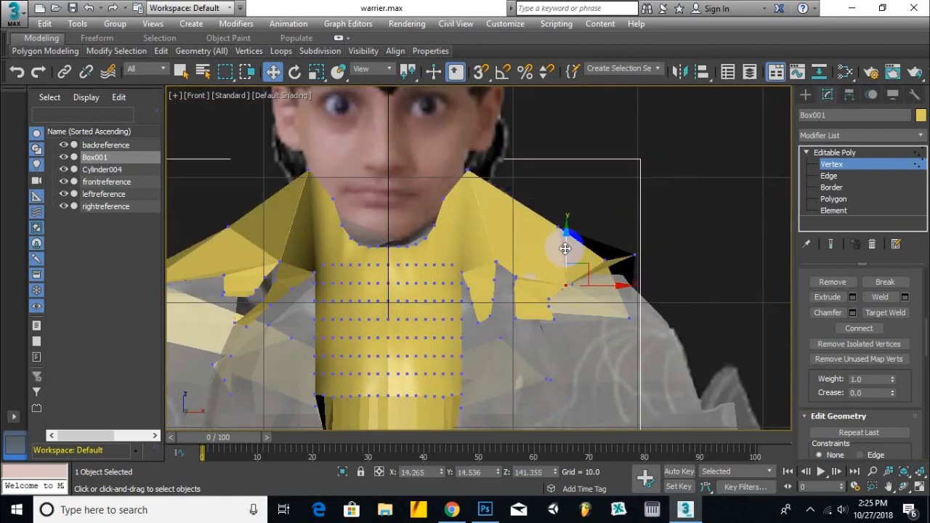
Reposition the inner vertices beside the front collar flaps, raising one by about 0.25 along Z.
{"action": "middle_click_drag", "start_coordinate": [236, 271], "coordinate": [197, 285], "text": "alt"}
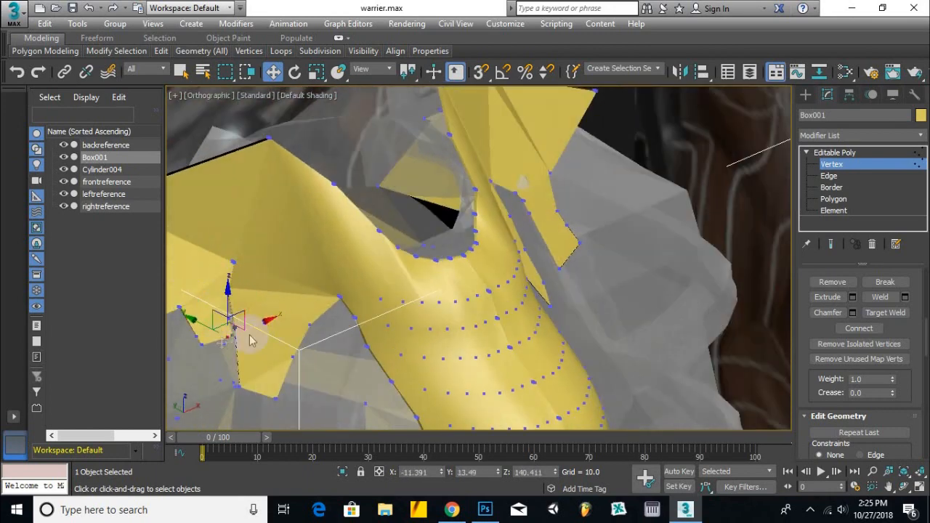
{"action": "scroll", "coordinate": [250, 340], "scroll_direction": "up", "scroll_amount": 5}
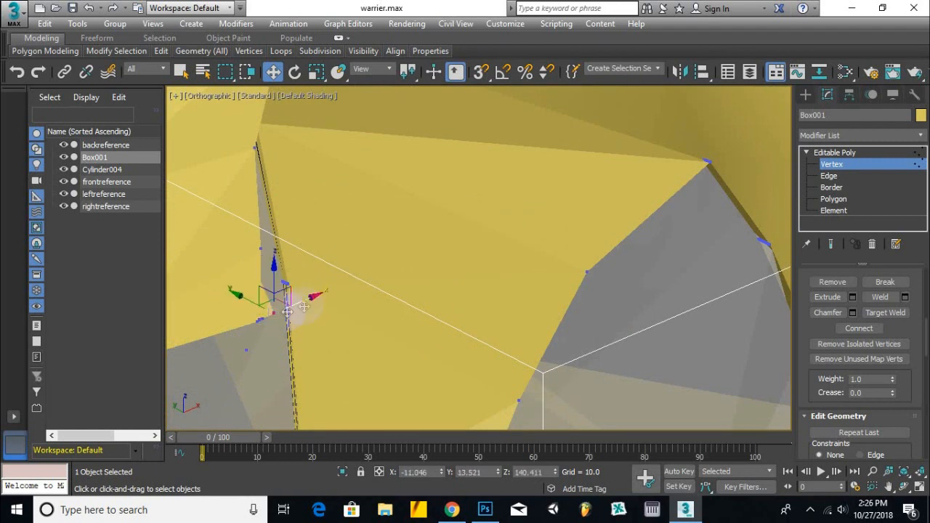
{"action": "middle_click_drag", "start_coordinate": [284, 309], "coordinate": [315, 301], "text": "alt"}
{"action": "scroll", "coordinate": [398, 304], "scroll_direction": "up", "scroll_amount": 4}
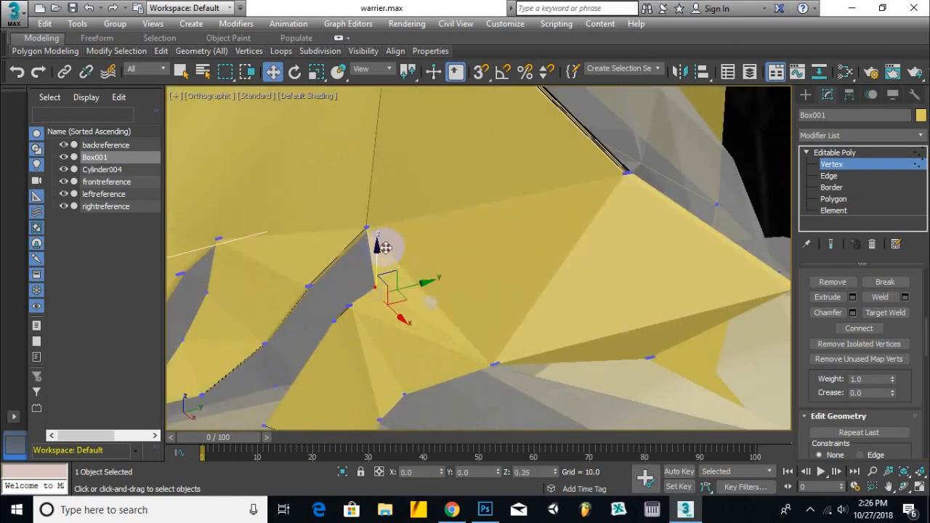
Reposition the side-edge vertices of the front chest flap below the shoulder piece.
{"action": "middle_click_drag", "start_coordinate": [368, 247], "coordinate": [518, 274], "text": "alt"}
{"action": "scroll", "coordinate": [430, 312], "scroll_direction": "up", "scroll_amount": 4}
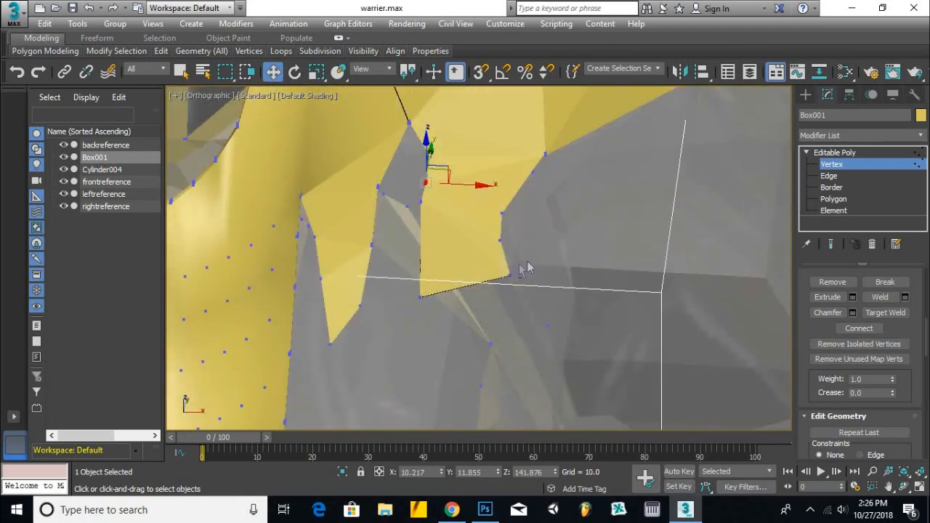
{"action": "middle_click_drag", "start_coordinate": [436, 296], "coordinate": [498, 256], "text": "alt"}
{"action": "scroll", "coordinate": [474, 273], "scroll_direction": "up", "scroll_amount": 3}
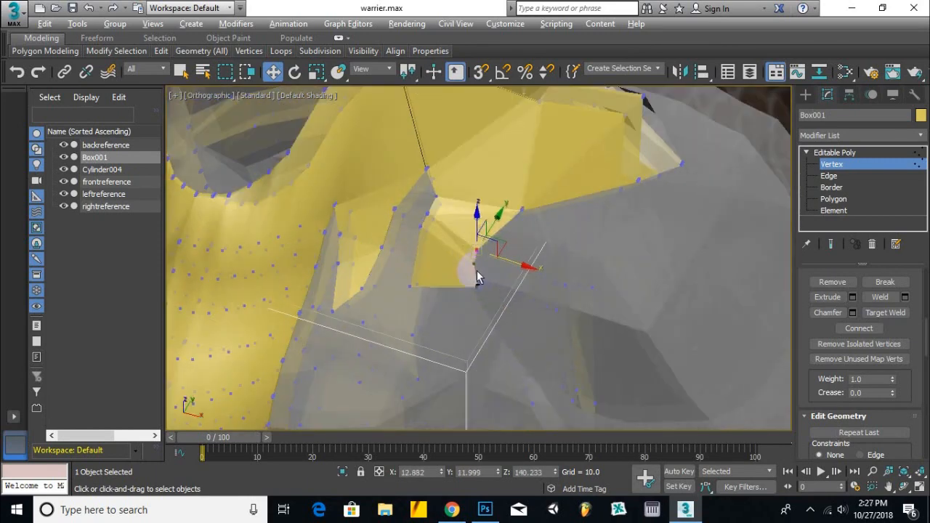
Move the vertex at the rear shoulder junction along Y by about 12 and adjust the neighbouring shoulder strap vertices.
{"action": "middle_click_drag", "start_coordinate": [494, 236], "coordinate": [533, 250], "text": "alt"}
{"action": "left_click", "coordinate": [532, 249]}
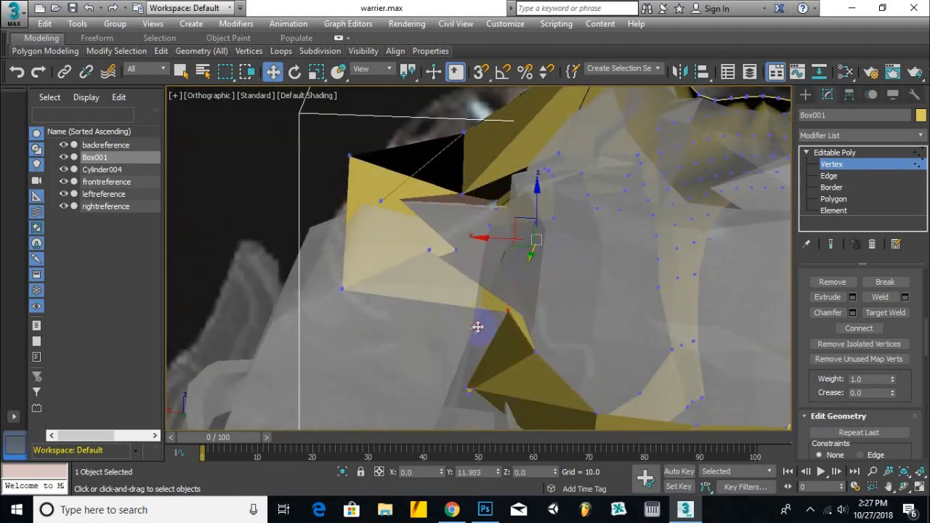
{"action": "left_click_drag", "start_coordinate": [484, 321], "coordinate": [387, 390]}
{"action": "middle_click_drag", "start_coordinate": [389, 351], "coordinate": [655, 305], "text": "alt"}
{"action": "left_click", "coordinate": [711, 240]}
{"action": "left_click_drag", "start_coordinate": [665, 257], "coordinate": [623, 307]}
{"action": "middle_click_drag", "start_coordinate": [622, 307], "coordinate": [522, 236], "text": "alt"}
{"action": "left_click", "coordinate": [397, 323]}
{"action": "left_click_drag", "start_coordinate": [521, 236], "coordinate": [428, 284]}
{"action": "middle_click_drag", "start_coordinate": [452, 186], "coordinate": [362, 365], "text": "alt"}
Align the outer shoulder tip vertices with the front reference and adjust the shoulder piece's lower edge.
{"action": "key", "text": "f"}
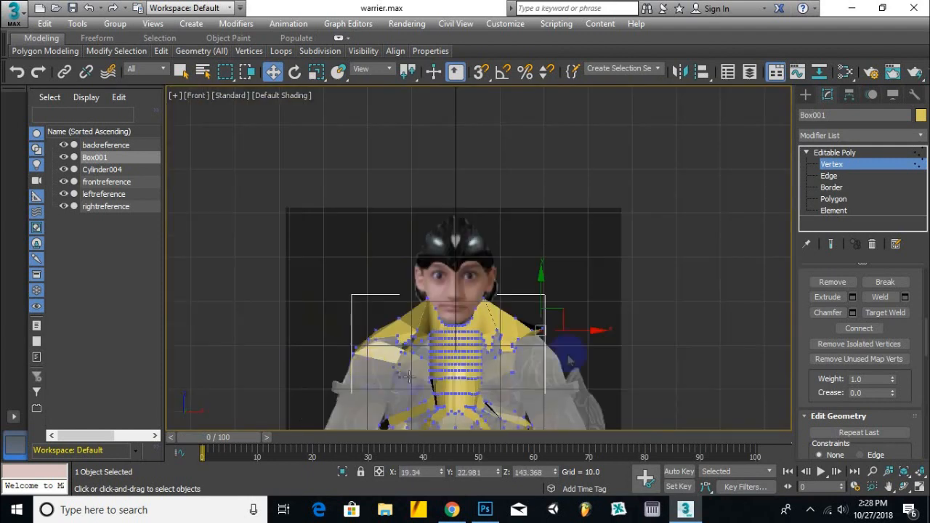
{"action": "scroll", "coordinate": [521, 330], "scroll_direction": "up", "scroll_amount": 8}
{"action": "left_click_drag", "start_coordinate": [519, 223], "coordinate": [504, 285]}
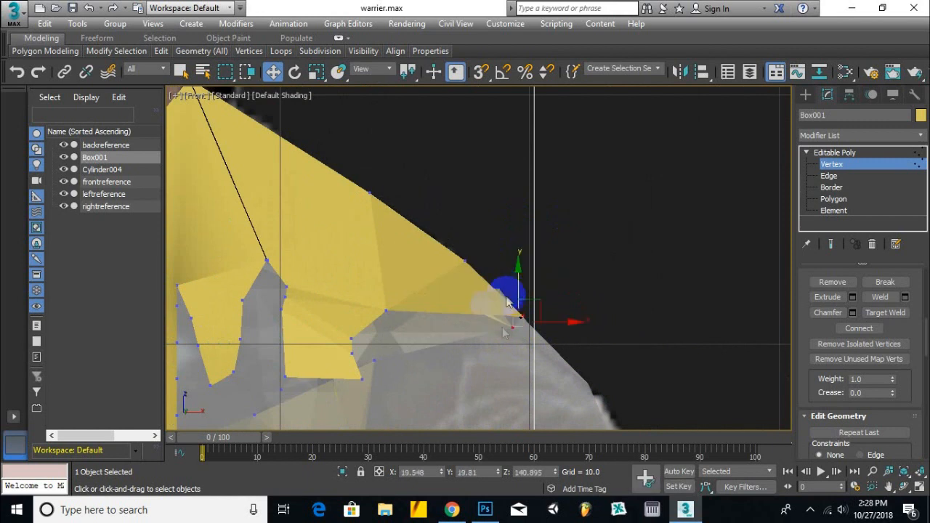
{"action": "middle_click_drag", "start_coordinate": [504, 285], "coordinate": [434, 387], "text": "alt"}
{"action": "middle_click_drag", "start_coordinate": [557, 336], "coordinate": [495, 312], "text": "alt"}
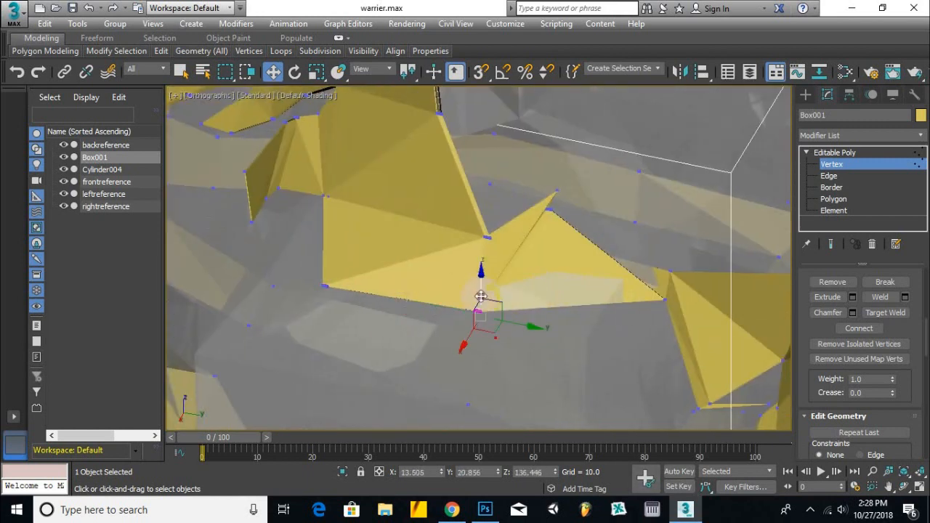
Raise the upper-edge vertex of the shoulder-to-back strap by about 1.8 along Z.
{"action": "middle_click_drag", "start_coordinate": [546, 227], "coordinate": [348, 342], "text": "alt"}
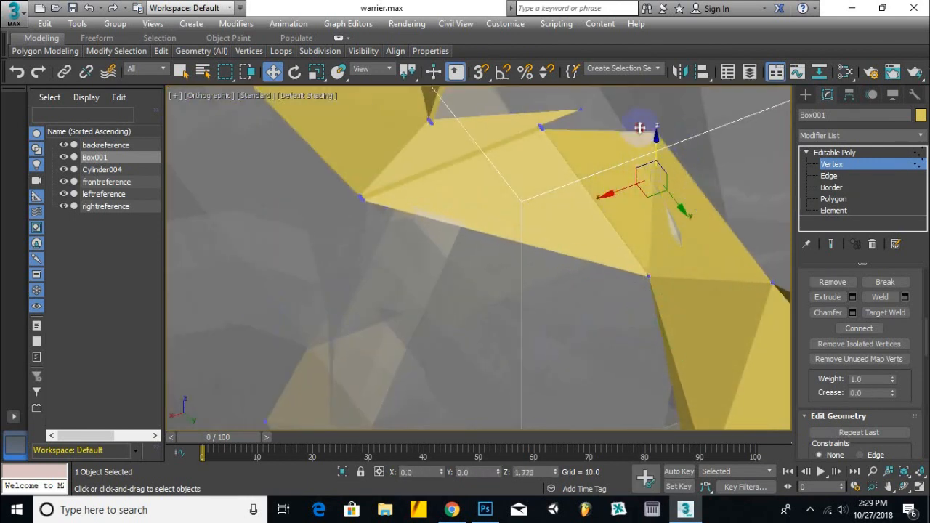
{"action": "middle_click_drag", "start_coordinate": [683, 172], "coordinate": [288, 300], "text": "alt"}
{"action": "middle_click_drag", "start_coordinate": [794, 271], "coordinate": [374, 322], "text": "alt"}
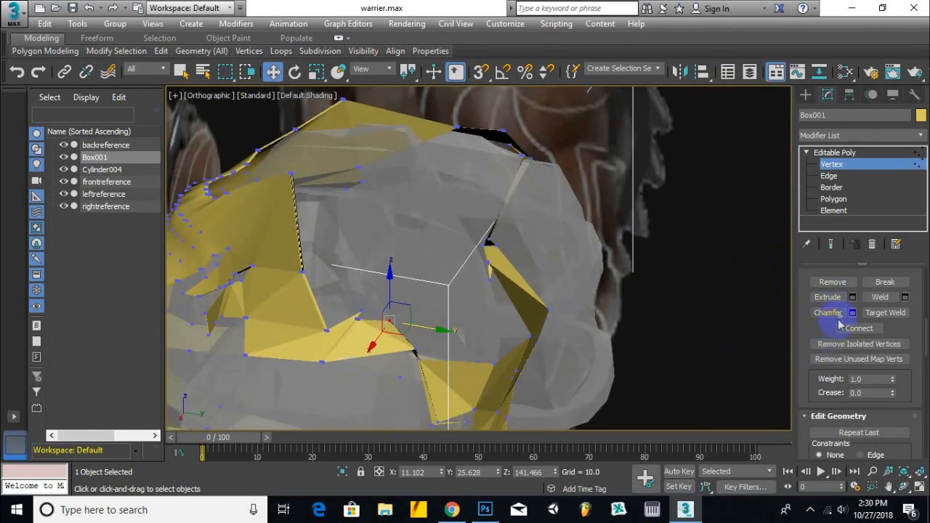
Move the top-edge vertex of the strap joining the back band to the shoulder along Y by about 0.5.
{"action": "left_click", "coordinate": [834, 201]}
{"action": "scroll", "coordinate": [439, 353], "scroll_direction": "up", "scroll_amount": 2}
{"action": "middle_click_drag", "start_coordinate": [438, 353], "coordinate": [359, 315], "text": "alt"}
{"action": "scroll", "coordinate": [359, 315], "scroll_direction": "down", "scroll_amount": 4}
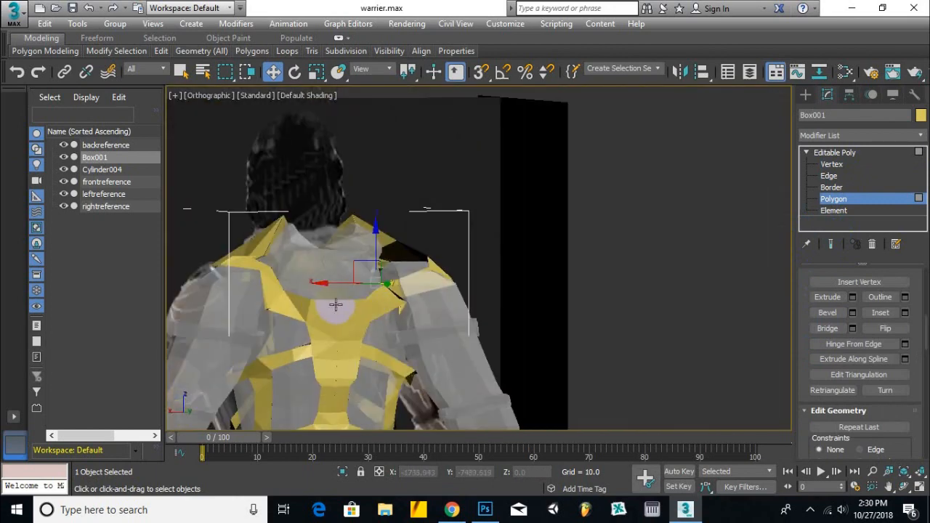
{"action": "scroll", "coordinate": [292, 304], "scroll_direction": "up", "scroll_amount": 5}
{"action": "key", "text": "1"}
{"action": "middle_click_drag", "start_coordinate": [309, 270], "coordinate": [276, 281], "text": "alt"}
{"action": "left_click", "coordinate": [273, 273]}
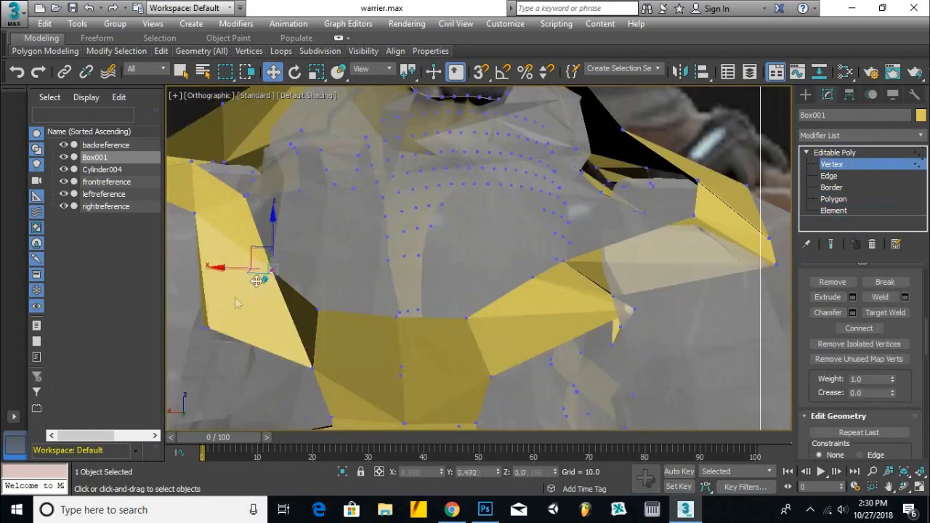
Reposition the clustered vertices at the lower corner where the back band meets the shoulder strap.
{"action": "scroll", "coordinate": [306, 320], "scroll_direction": "up", "scroll_amount": 5}
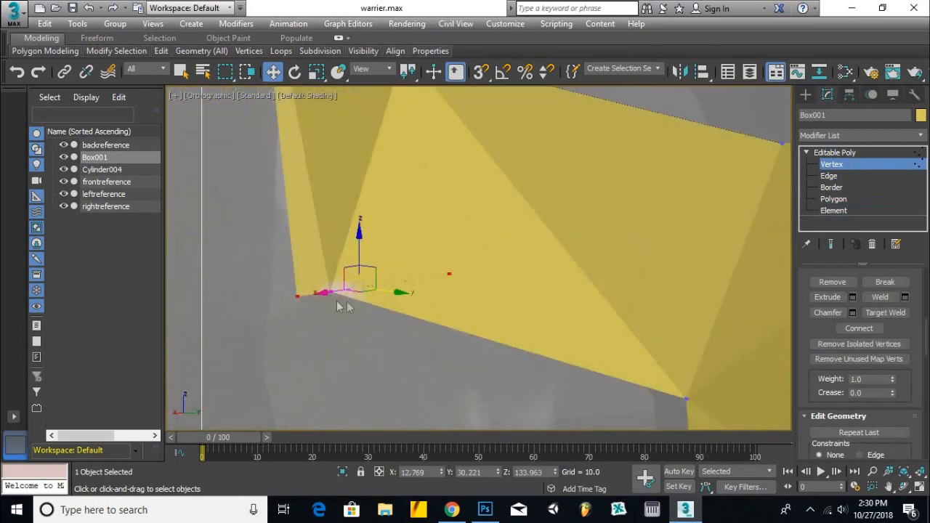
{"action": "left_click_drag", "start_coordinate": [325, 286], "coordinate": [322, 283]}
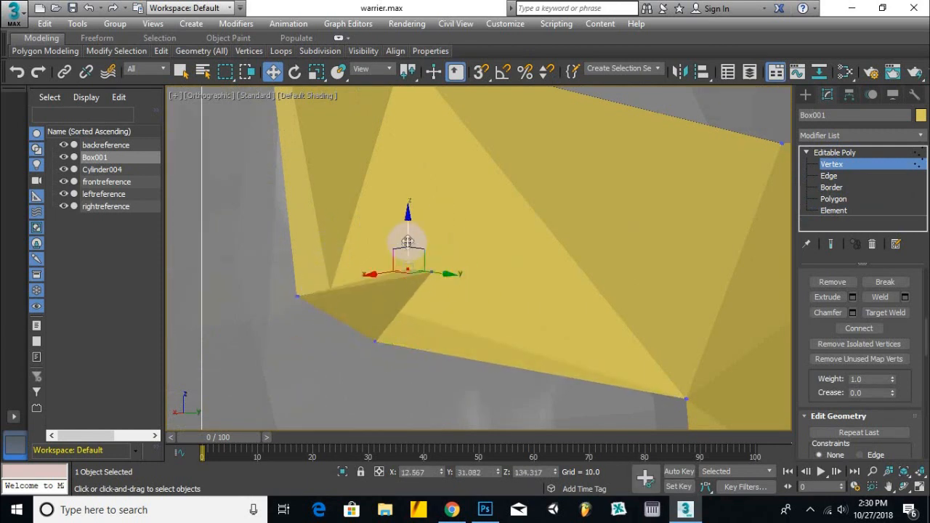
{"action": "middle_click_drag", "start_coordinate": [410, 242], "coordinate": [511, 372], "text": "alt"}
{"action": "left_click_drag", "start_coordinate": [482, 285], "coordinate": [499, 288]}
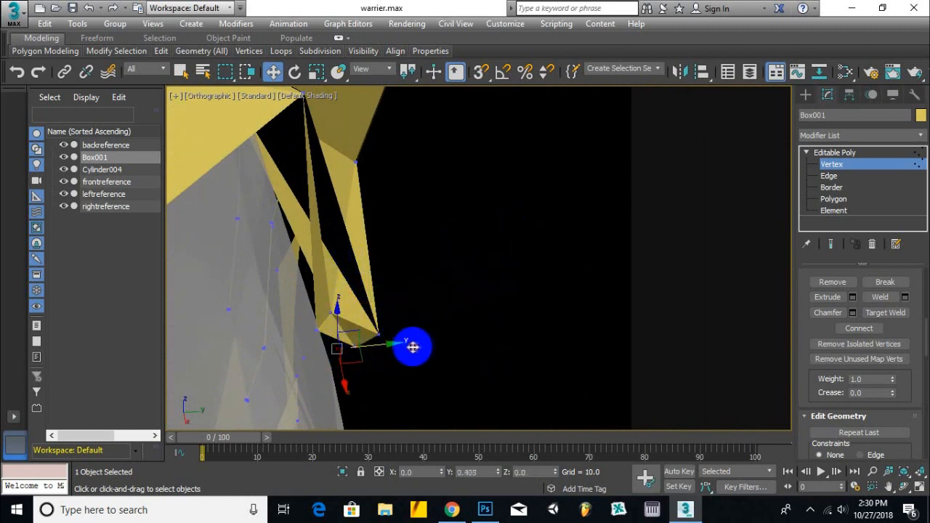
{"action": "middle_click_drag", "start_coordinate": [413, 348], "coordinate": [373, 349], "text": "alt"}
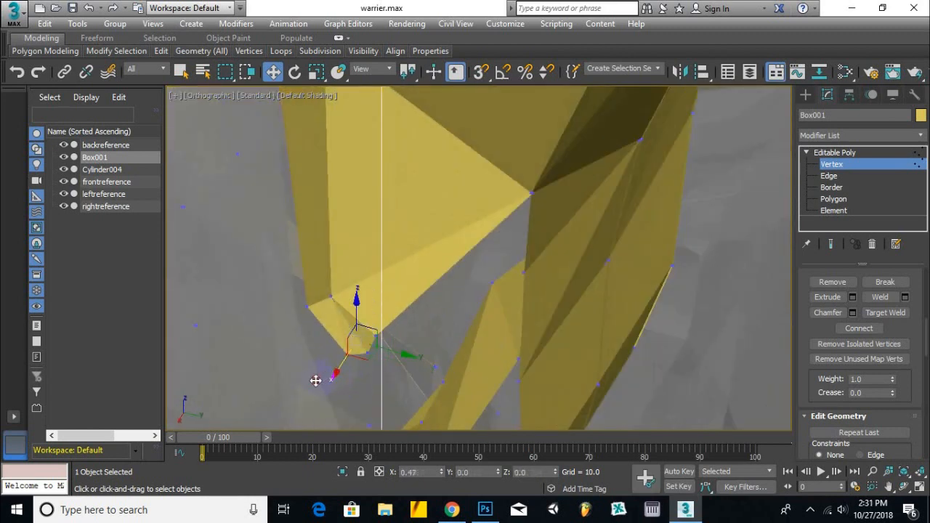
{"action": "middle_click_drag", "start_coordinate": [330, 367], "coordinate": [373, 306], "text": "alt"}
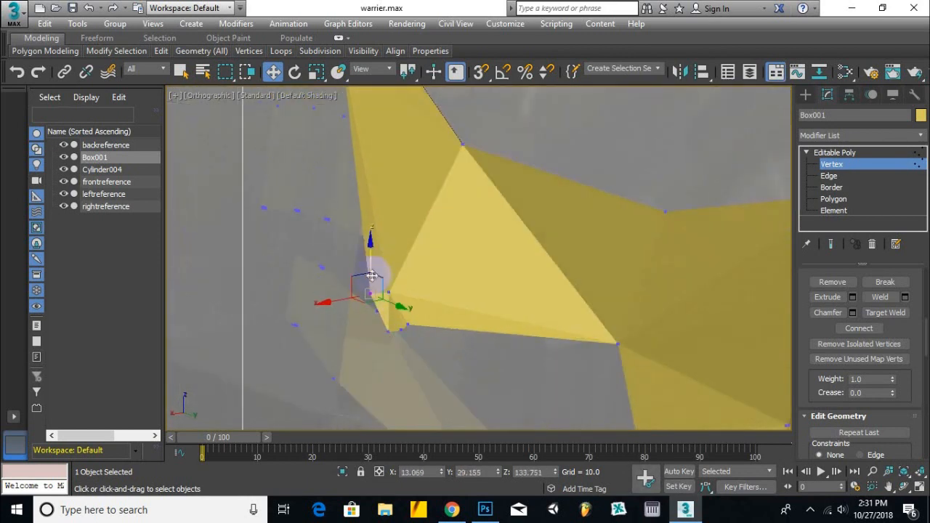
Reposition the vertices linking the back band to the shoulder strap so the strap runs diagonally over the shoulder blade.
{"action": "middle_click_drag", "start_coordinate": [401, 307], "coordinate": [567, 388], "text": "alt"}
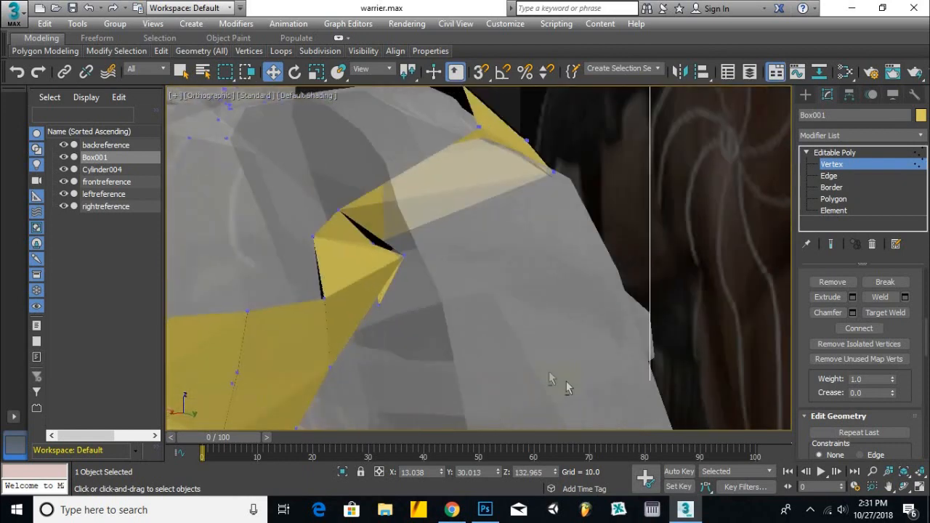
{"action": "left_click_drag", "start_coordinate": [390, 294], "coordinate": [420, 243]}
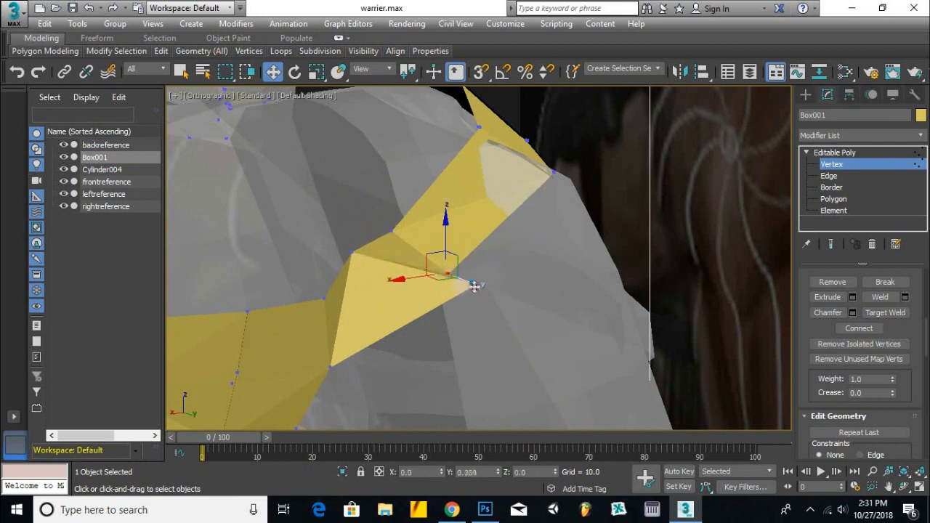
{"action": "middle_click_drag", "start_coordinate": [476, 285], "coordinate": [643, 335], "text": "alt"}
{"action": "left_click_drag", "start_coordinate": [643, 335], "coordinate": [579, 361]}
{"action": "middle_click_drag", "start_coordinate": [579, 362], "coordinate": [397, 339], "text": "alt"}
{"action": "left_click", "coordinate": [335, 287]}
Move the vertical side strap's vertices along Y, the upper inner one by about 1.1 and the lower inner one by about 0.3.
{"action": "middle_click_drag", "start_coordinate": [326, 286], "coordinate": [623, 243], "text": "alt"}
{"action": "middle_click_drag", "start_coordinate": [592, 291], "coordinate": [663, 267], "text": "alt"}
{"action": "middle_click_drag", "start_coordinate": [639, 306], "coordinate": [575, 291], "text": "alt"}
{"action": "left_click", "coordinate": [519, 197]}
{"action": "middle_click_drag", "start_coordinate": [500, 277], "coordinate": [510, 221], "text": "alt"}
{"action": "left_click_drag", "start_coordinate": [511, 220], "coordinate": [508, 231]}
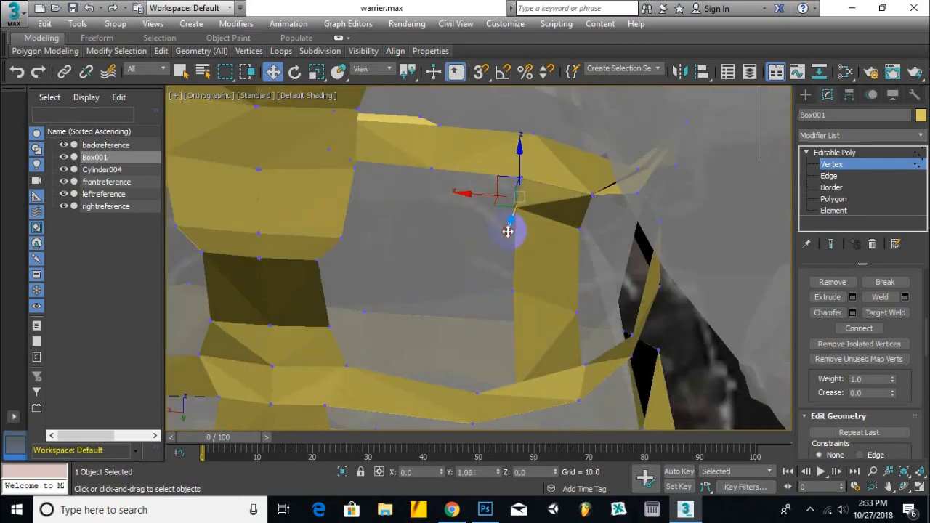
{"action": "left_click", "coordinate": [577, 312]}
{"action": "left_click_drag", "start_coordinate": [569, 329], "coordinate": [565, 334]}
{"action": "left_click", "coordinate": [514, 292]}
{"action": "left_click_drag", "start_coordinate": [507, 309], "coordinate": [502, 315]}
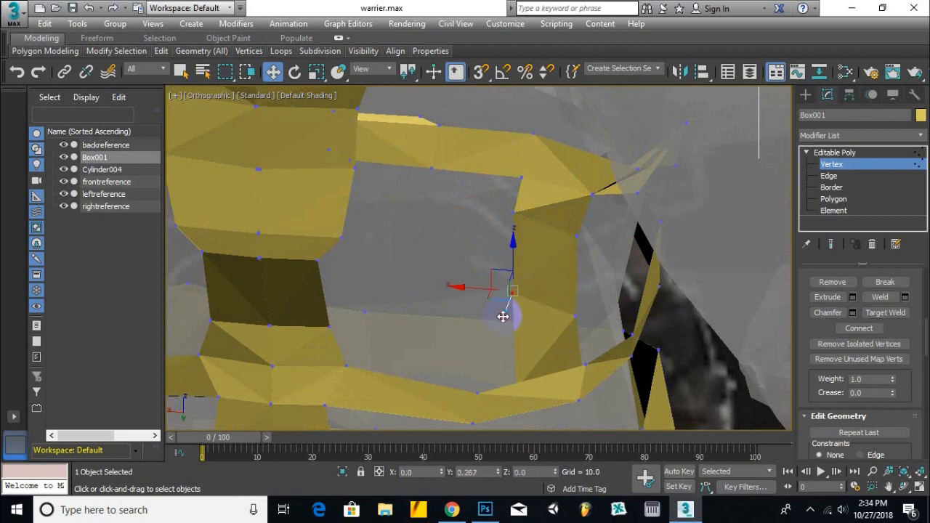
{"action": "middle_click_drag", "start_coordinate": [503, 315], "coordinate": [498, 312], "text": "alt"}
Reposition the corner vertices where the horizontal back strap meets the side strap under the arm.
{"action": "scroll", "coordinate": [499, 312], "scroll_direction": "down", "scroll_amount": 4}
{"action": "scroll", "coordinate": [567, 233], "scroll_direction": "up", "scroll_amount": 6}
{"action": "left_click", "coordinate": [550, 230]}
{"action": "left_click_drag", "start_coordinate": [550, 202], "coordinate": [551, 222]}
{"action": "left_click_drag", "start_coordinate": [545, 256], "coordinate": [513, 259]}
{"action": "mouse_move", "coordinate": [513, 258]}
{"action": "middle_mouse_down", "text": "alt"}
{"action": "mouse_move", "coordinate": [476, 204]}
{"action": "mouse_move", "coordinate": [379, 245]}
{"action": "mouse_move", "coordinate": [514, 243]}
{"action": "middle_mouse_up", "text": "alt"}
{"action": "left_click_drag", "start_coordinate": [572, 132], "coordinate": [532, 184]}
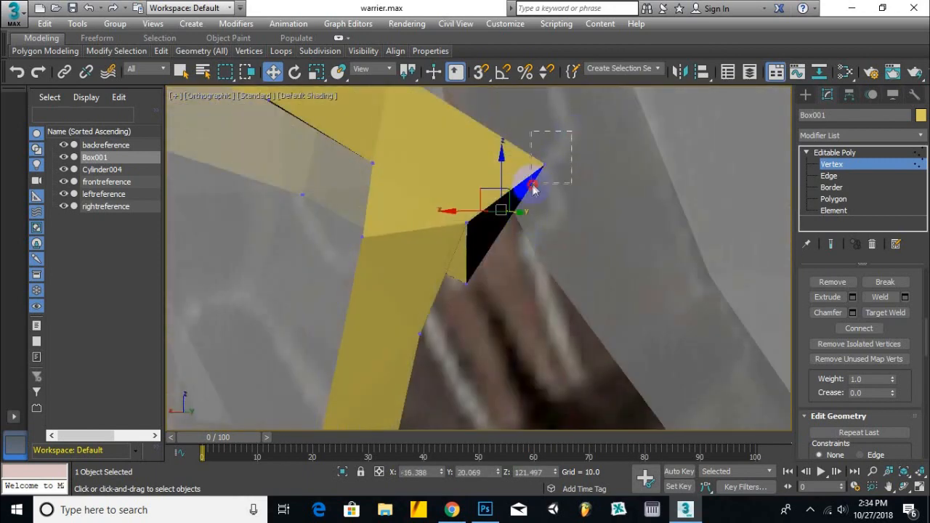
{"action": "left_click_drag", "start_coordinate": [427, 168], "coordinate": [444, 168]}
Adjust the lower-edge vertex of the front side band along Y to clear the body surface.
{"action": "middle_click_drag", "start_coordinate": [535, 207], "coordinate": [487, 277]}
{"action": "middle_click_drag", "start_coordinate": [420, 281], "coordinate": [429, 308], "text": "alt"}
{"action": "scroll", "coordinate": [420, 266], "scroll_direction": "down", "scroll_amount": 5}
{"action": "middle_click_drag", "start_coordinate": [424, 267], "coordinate": [538, 218], "text": "alt"}
{"action": "scroll", "coordinate": [588, 254], "scroll_direction": "up", "scroll_amount": 8}
{"action": "middle_click_drag", "start_coordinate": [673, 207], "coordinate": [364, 263], "text": "alt"}
{"action": "left_click", "coordinate": [358, 262]}
{"action": "middle_click_drag", "start_coordinate": [418, 276], "coordinate": [427, 295], "text": "alt"}
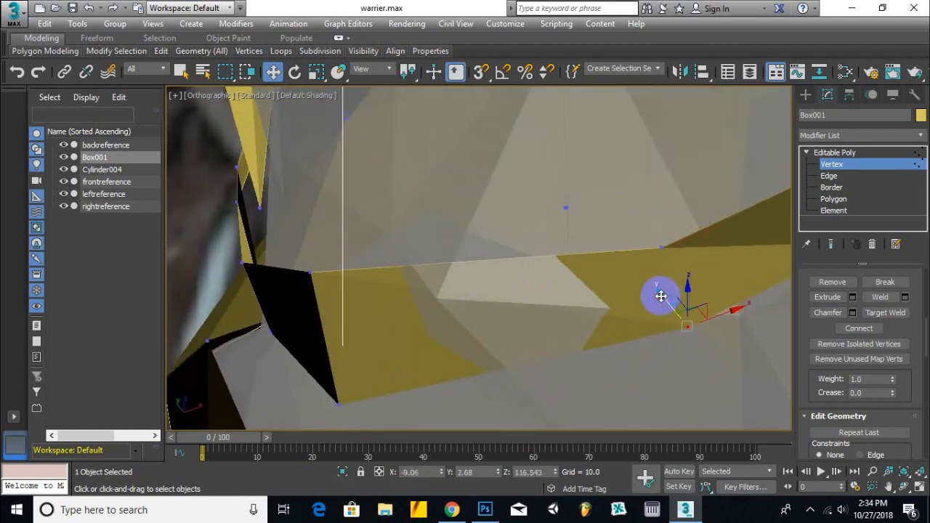
Switch to the body mesh Cylinder004, move its vertex under the front side band along X by about 0.4, and finish vertex editing.
{"action": "left_click", "coordinate": [834, 167]}
{"action": "left_click", "coordinate": [734, 182]}
{"action": "left_click", "coordinate": [833, 166]}
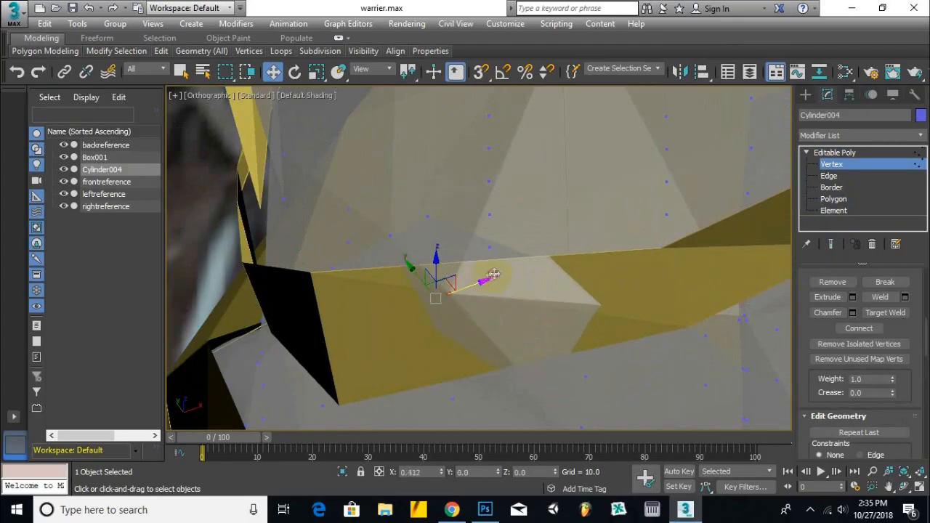
{"action": "scroll", "coordinate": [515, 279], "scroll_direction": "down", "scroll_amount": 5}
{"action": "middle_click_drag", "start_coordinate": [515, 279], "coordinate": [454, 291], "text": "alt"}
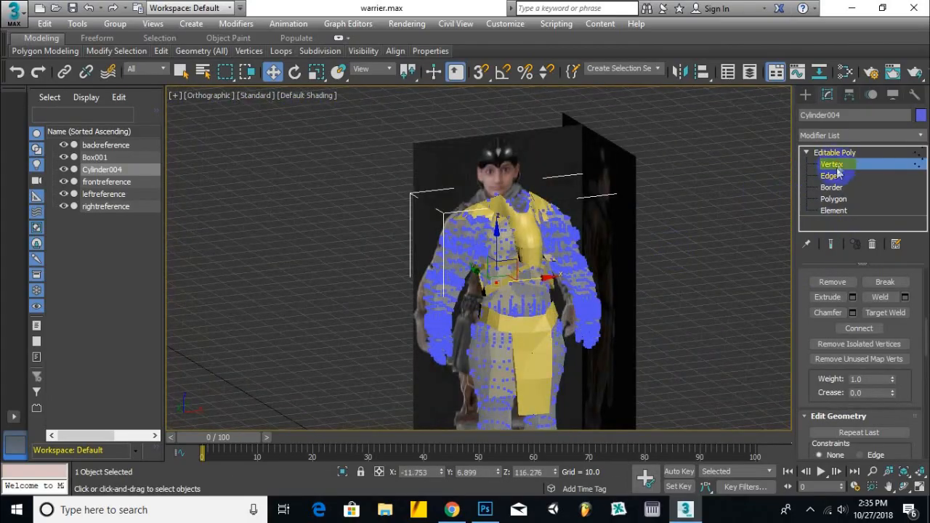
{"action": "left_click", "coordinate": [834, 165]}
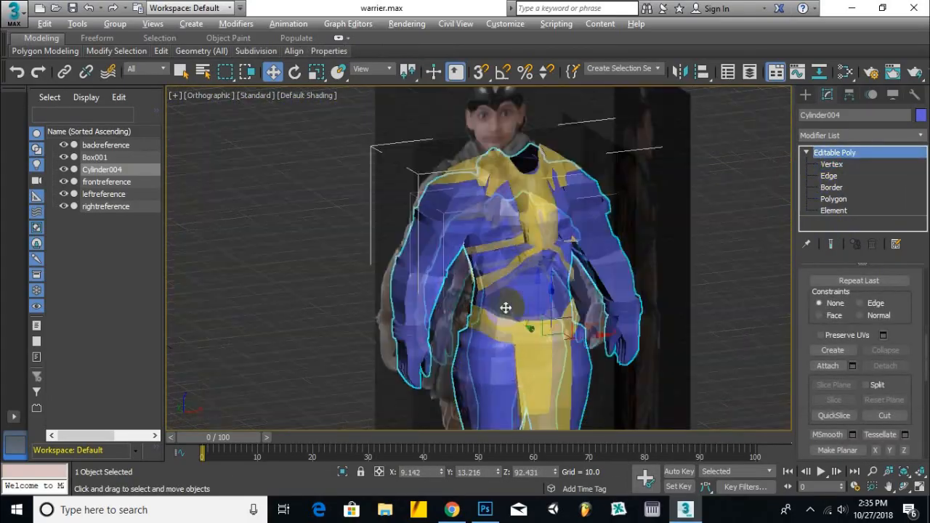